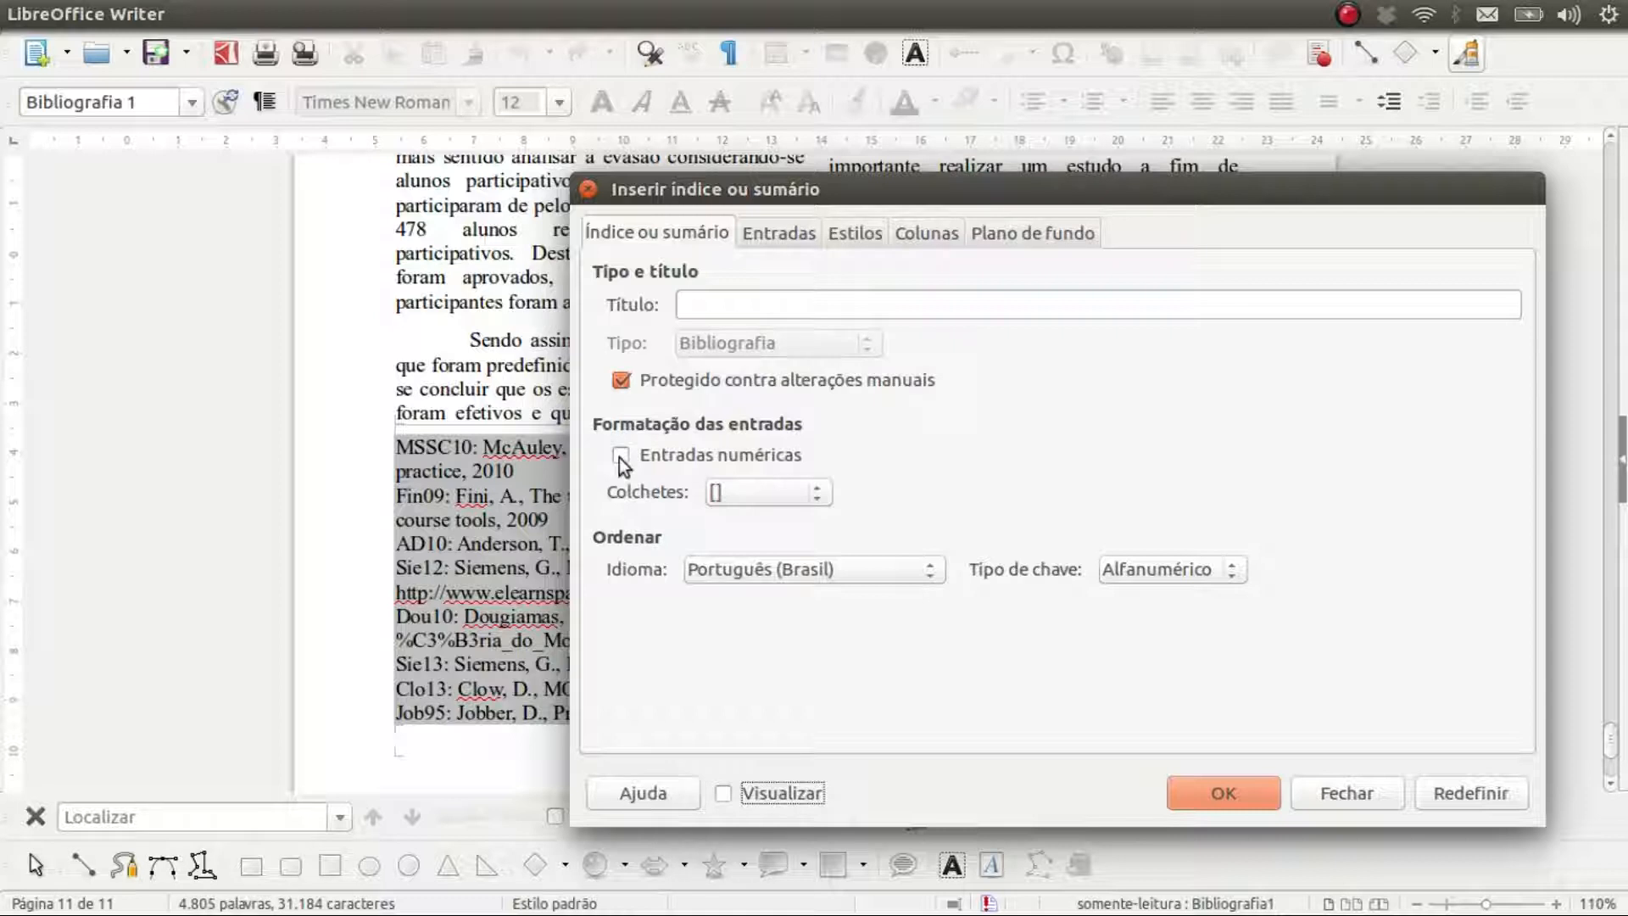
Step: Turn on numeric entries for the bibliography with [] as the bracket style and apply the settings
{"action": "left_click", "coordinate": [619, 456]}
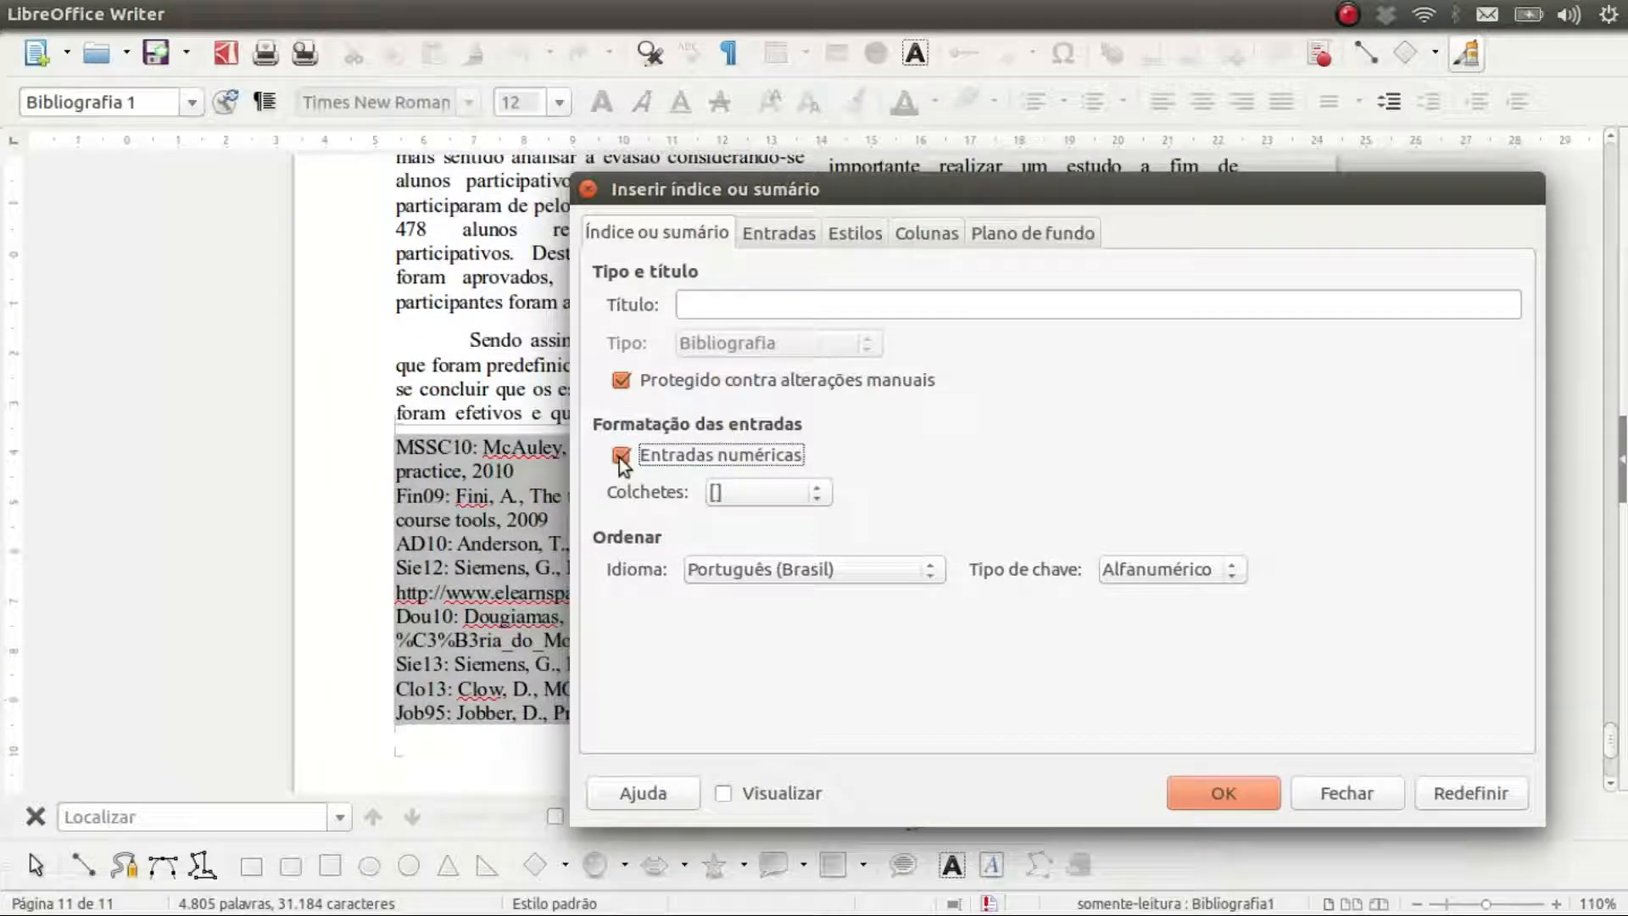
{"action": "left_click", "coordinate": [799, 490]}
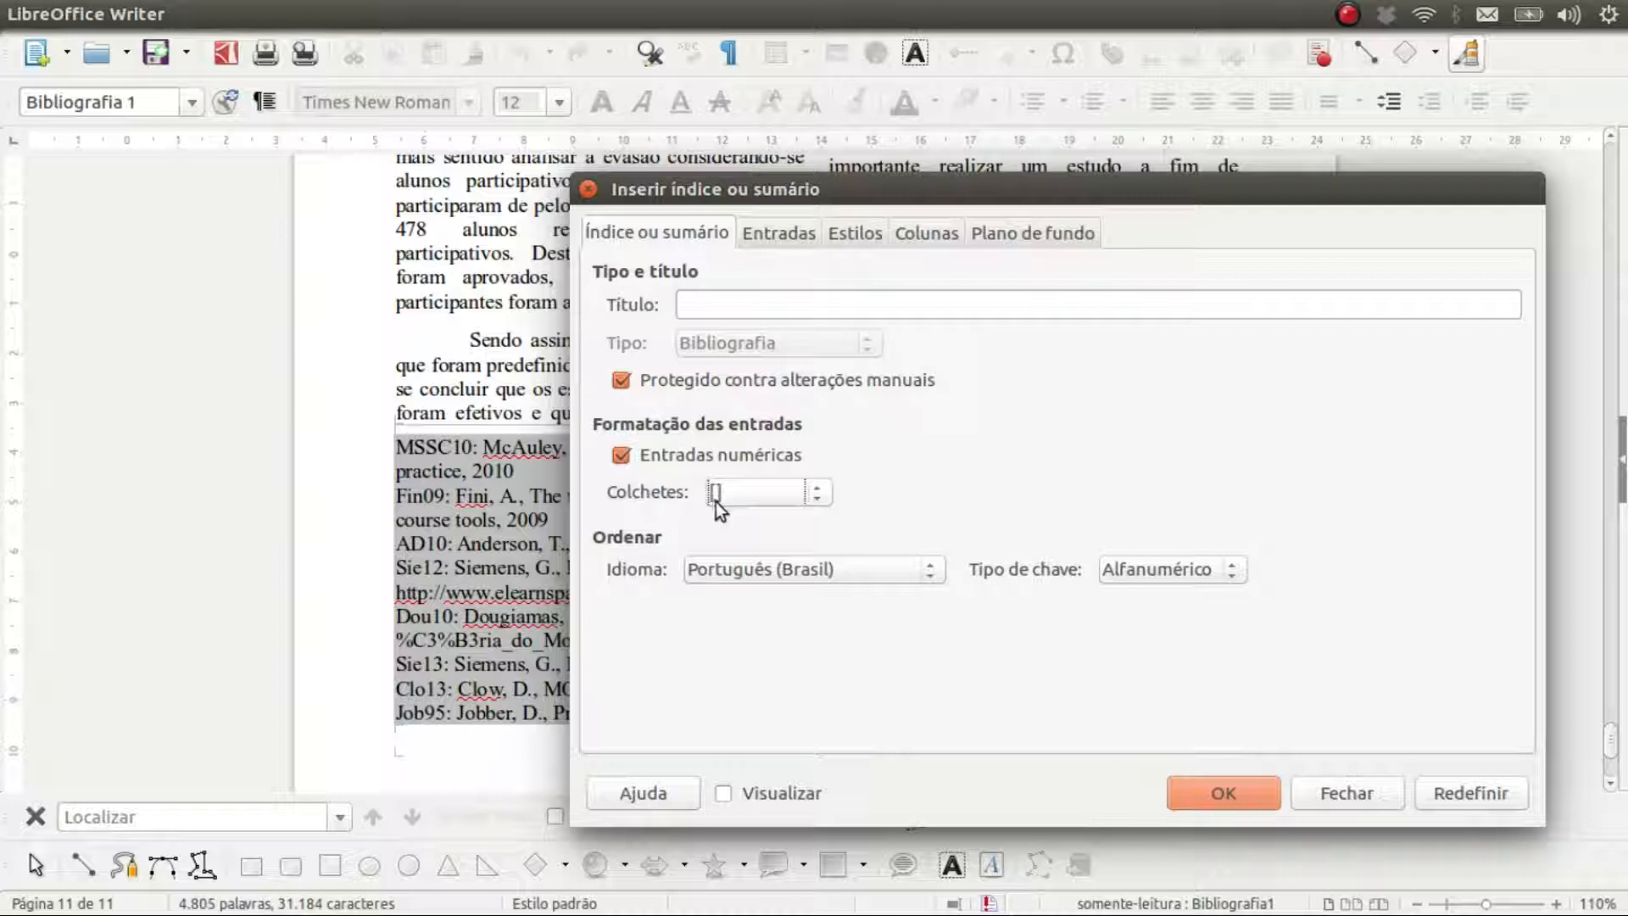
{"action": "left_click", "coordinate": [1220, 792]}
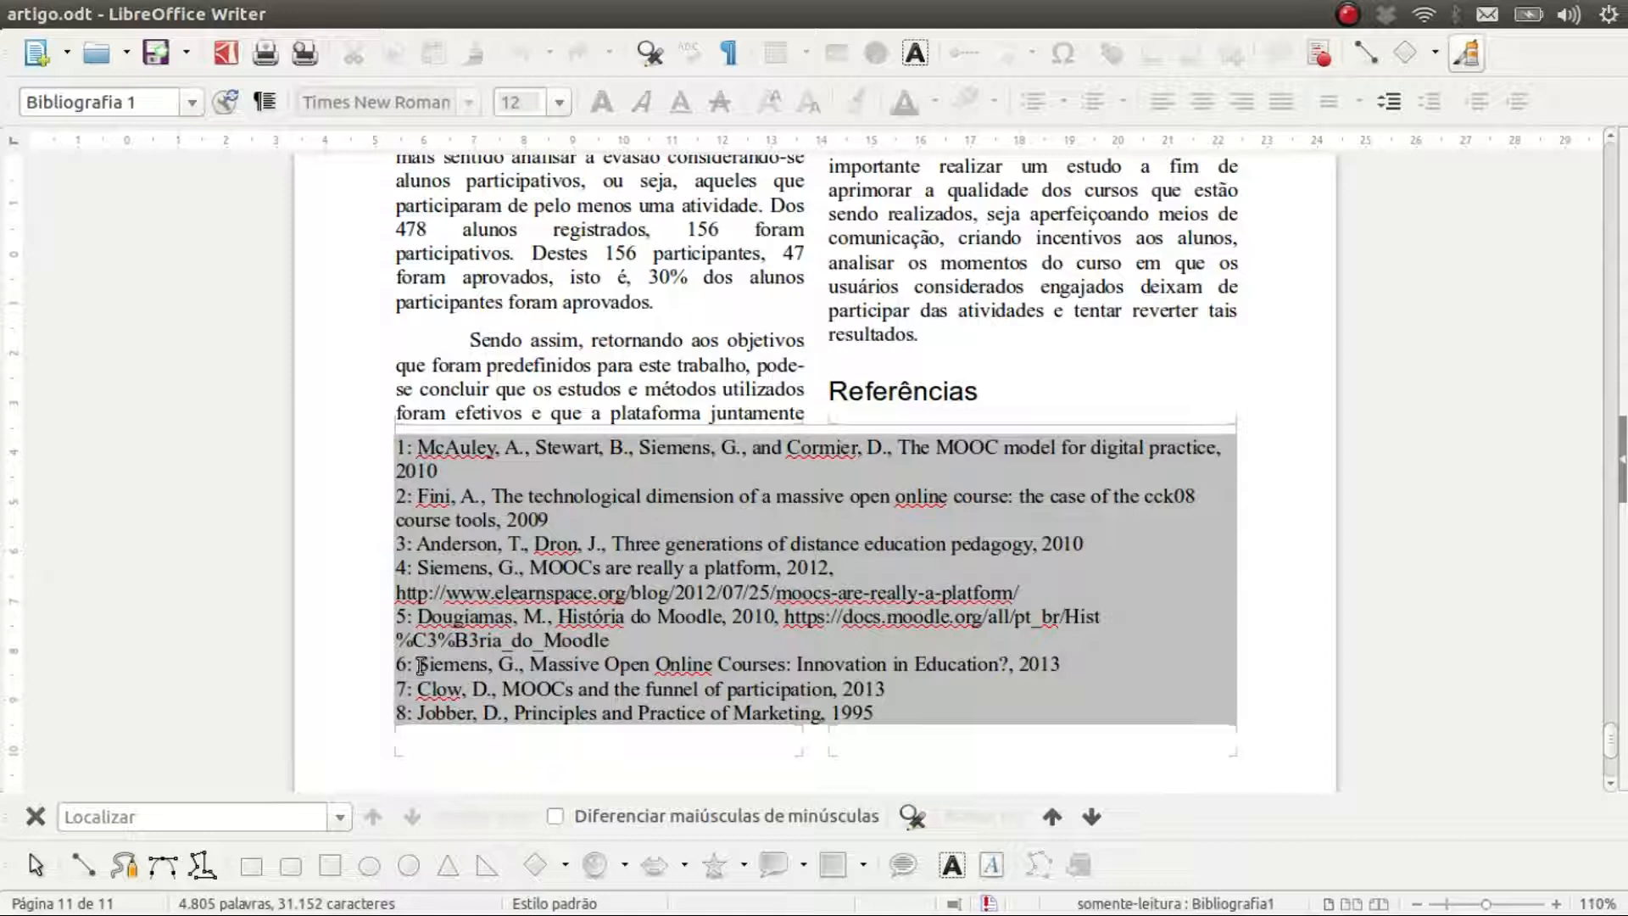
Step: Examine the citation numbers in the article's text and compare them with the numbered entries under Referências
{"action": "scroll", "coordinate": [818, 506], "scroll_direction": "up", "scroll_amount": 10}
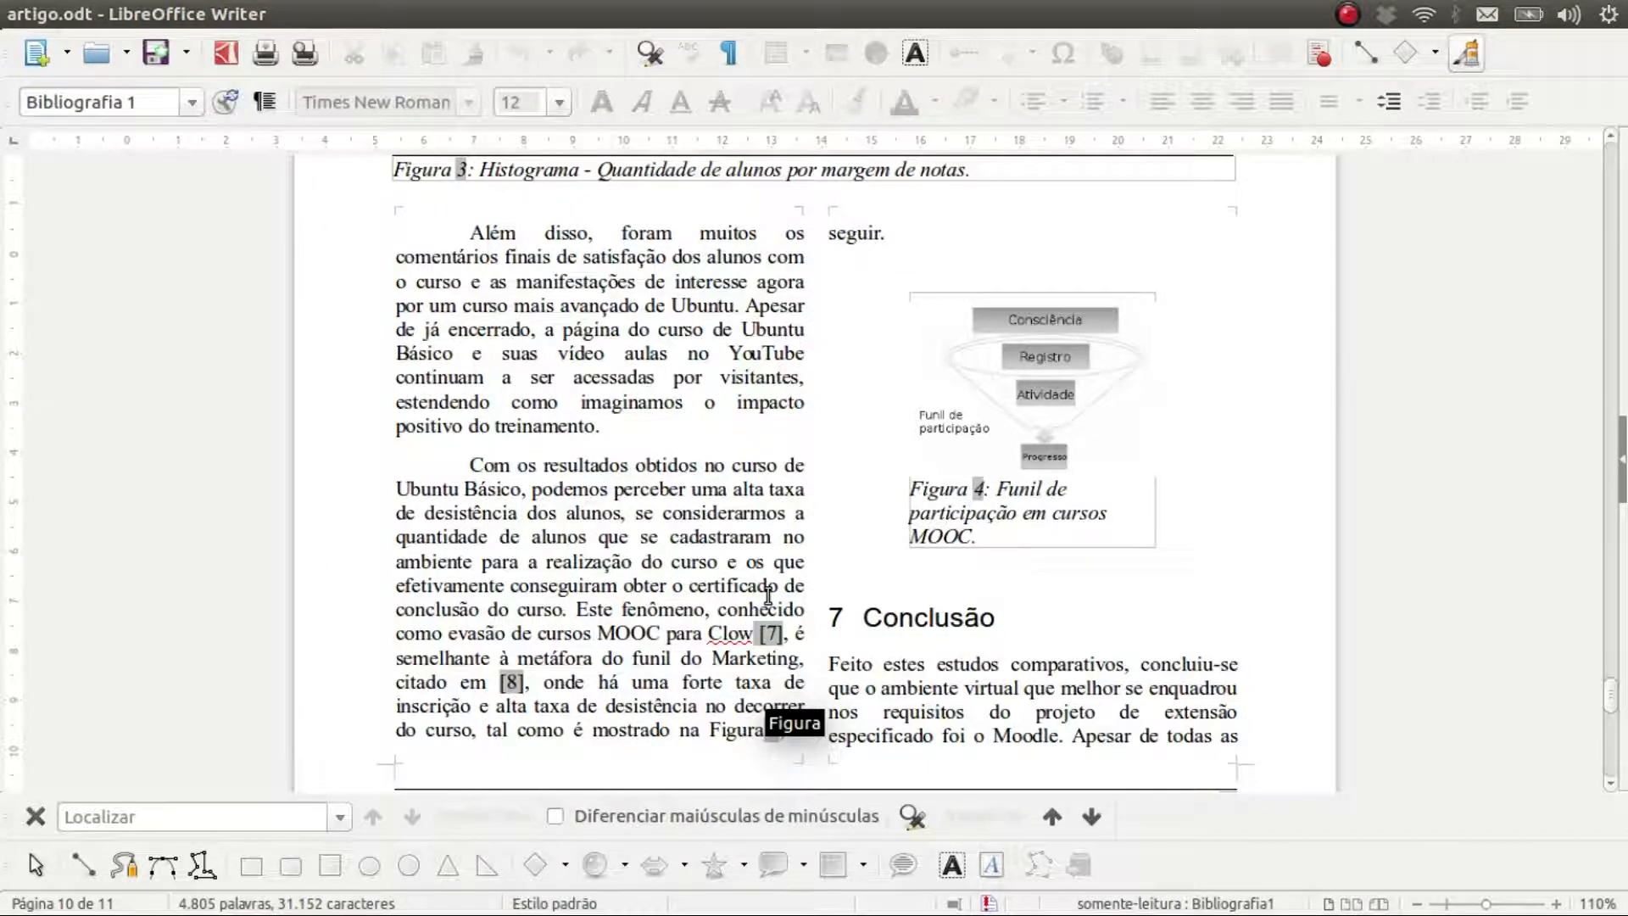
{"action": "scroll", "coordinate": [767, 596], "scroll_direction": "up", "scroll_amount": 10}
{"action": "scroll", "coordinate": [767, 595], "scroll_direction": "up", "scroll_amount": 20}
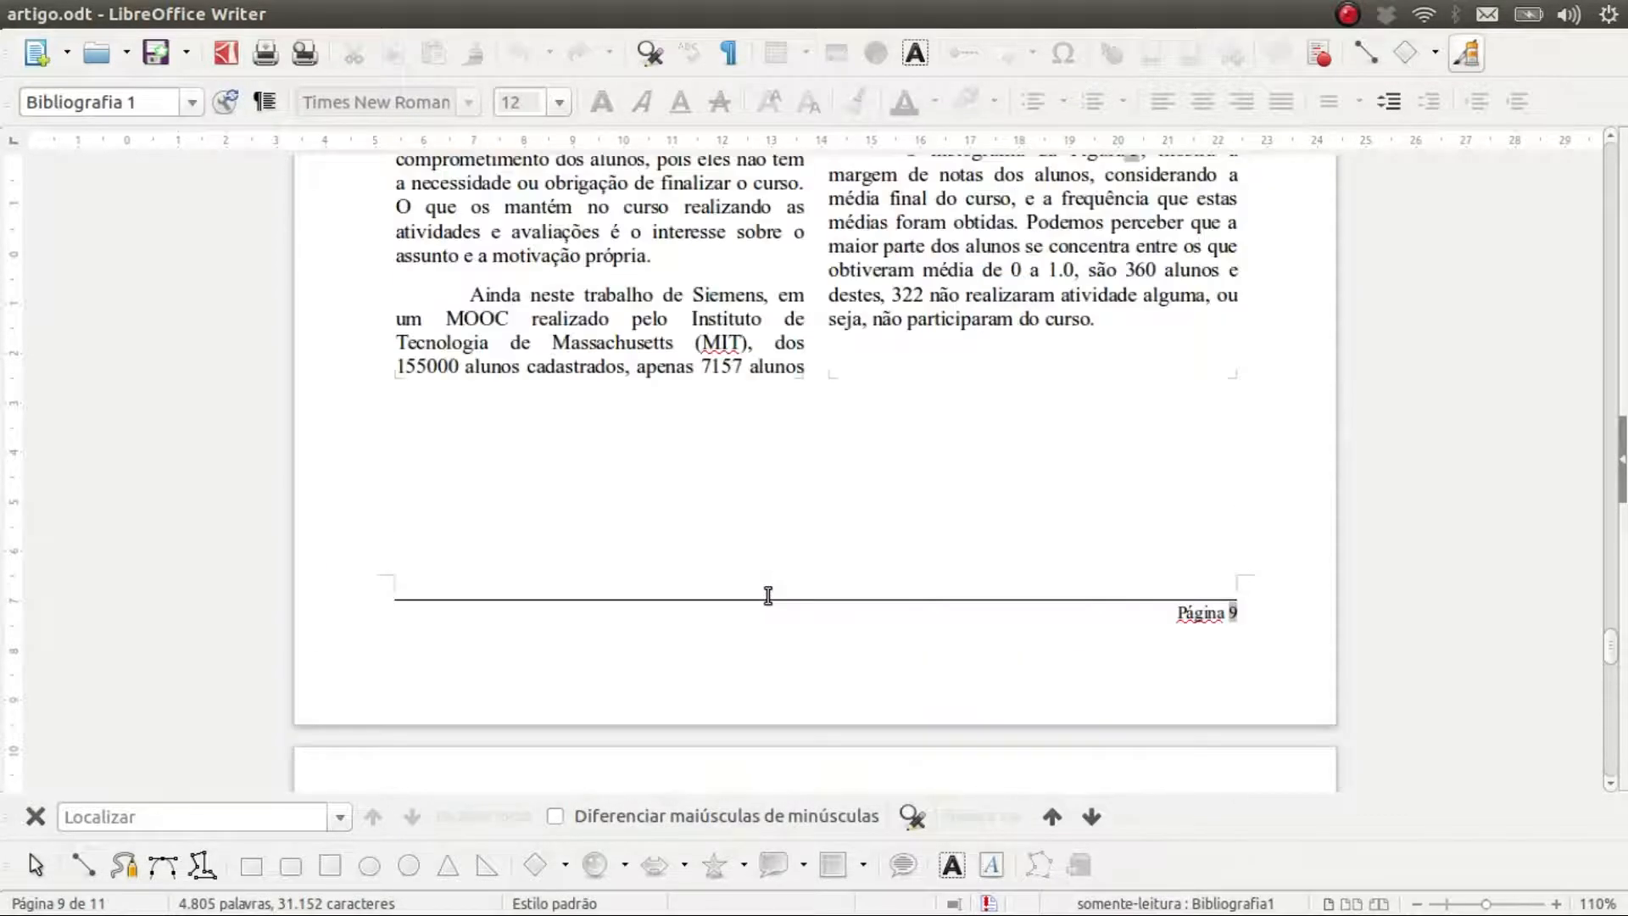
{"action": "scroll", "coordinate": [767, 595], "scroll_direction": "down", "scroll_amount": 20}
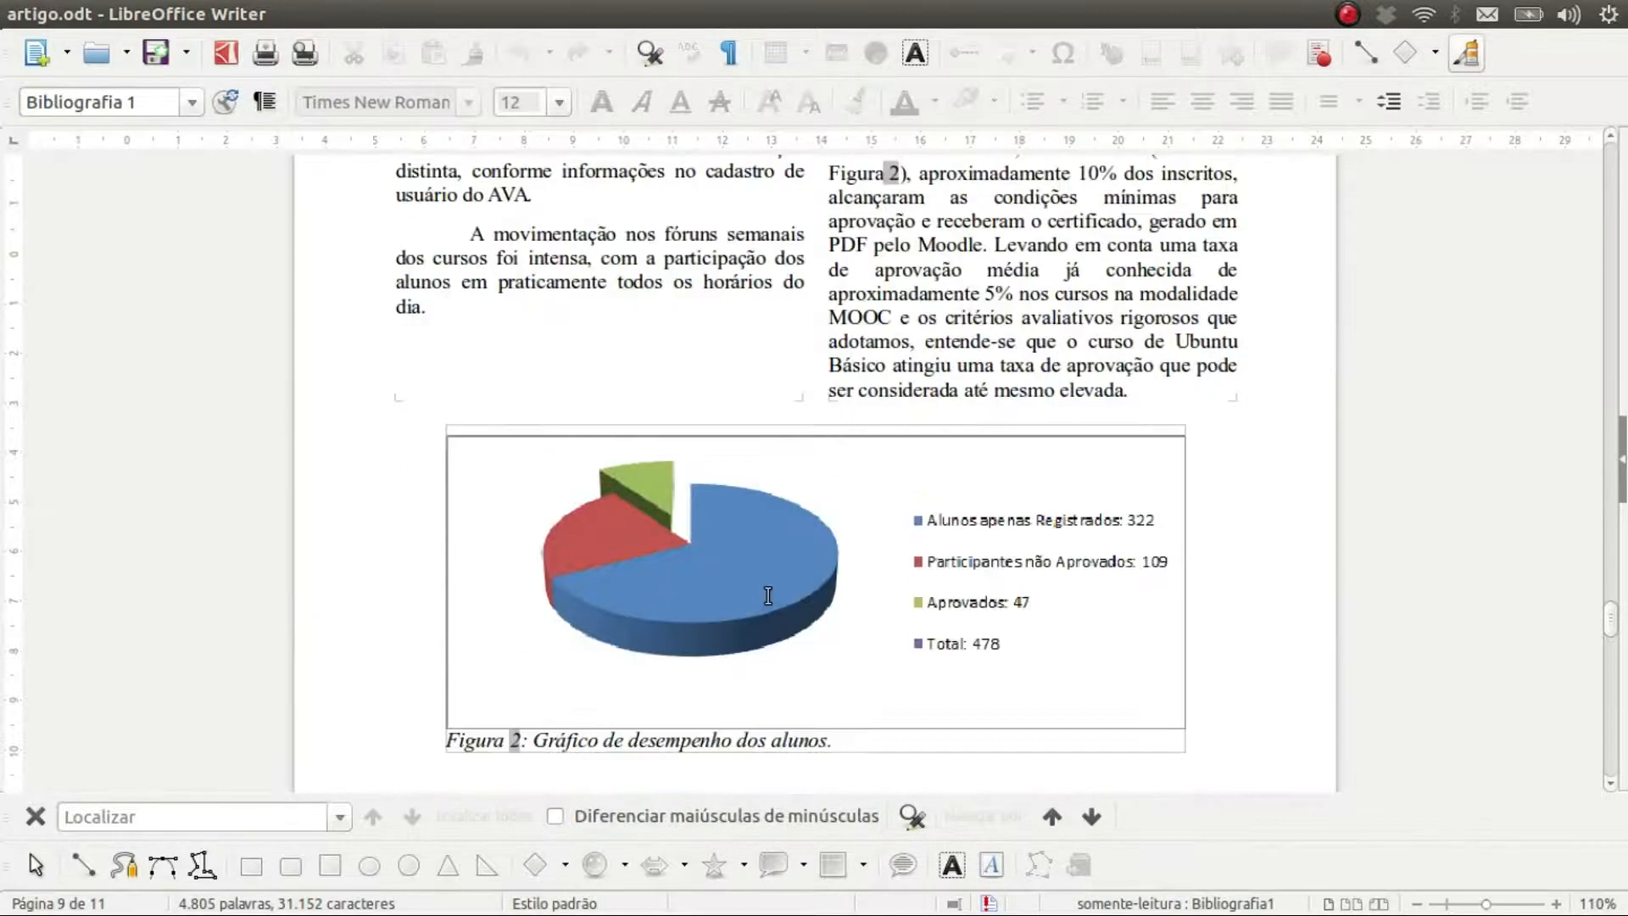
{"action": "scroll", "coordinate": [767, 595], "scroll_direction": "down", "scroll_amount": 7}
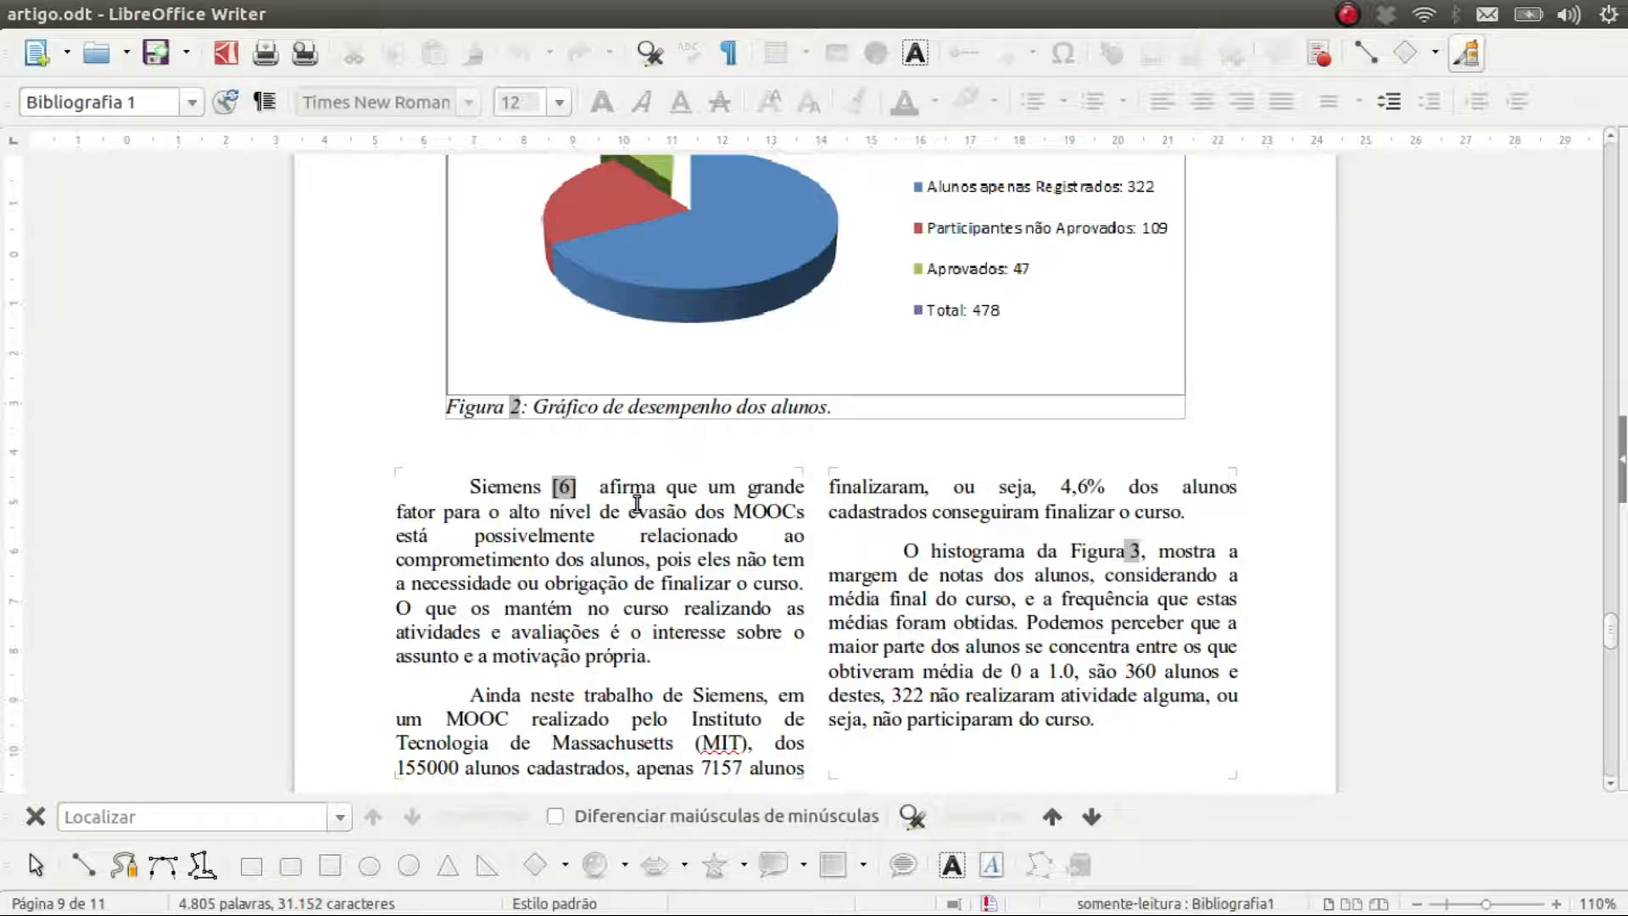
{"action": "scroll", "coordinate": [637, 503], "scroll_direction": "down", "scroll_amount": 20}
{"action": "scroll", "coordinate": [637, 503], "scroll_direction": "down", "scroll_amount": 8}
{"action": "scroll", "coordinate": [636, 503], "scroll_direction": "up", "scroll_amount": 8}
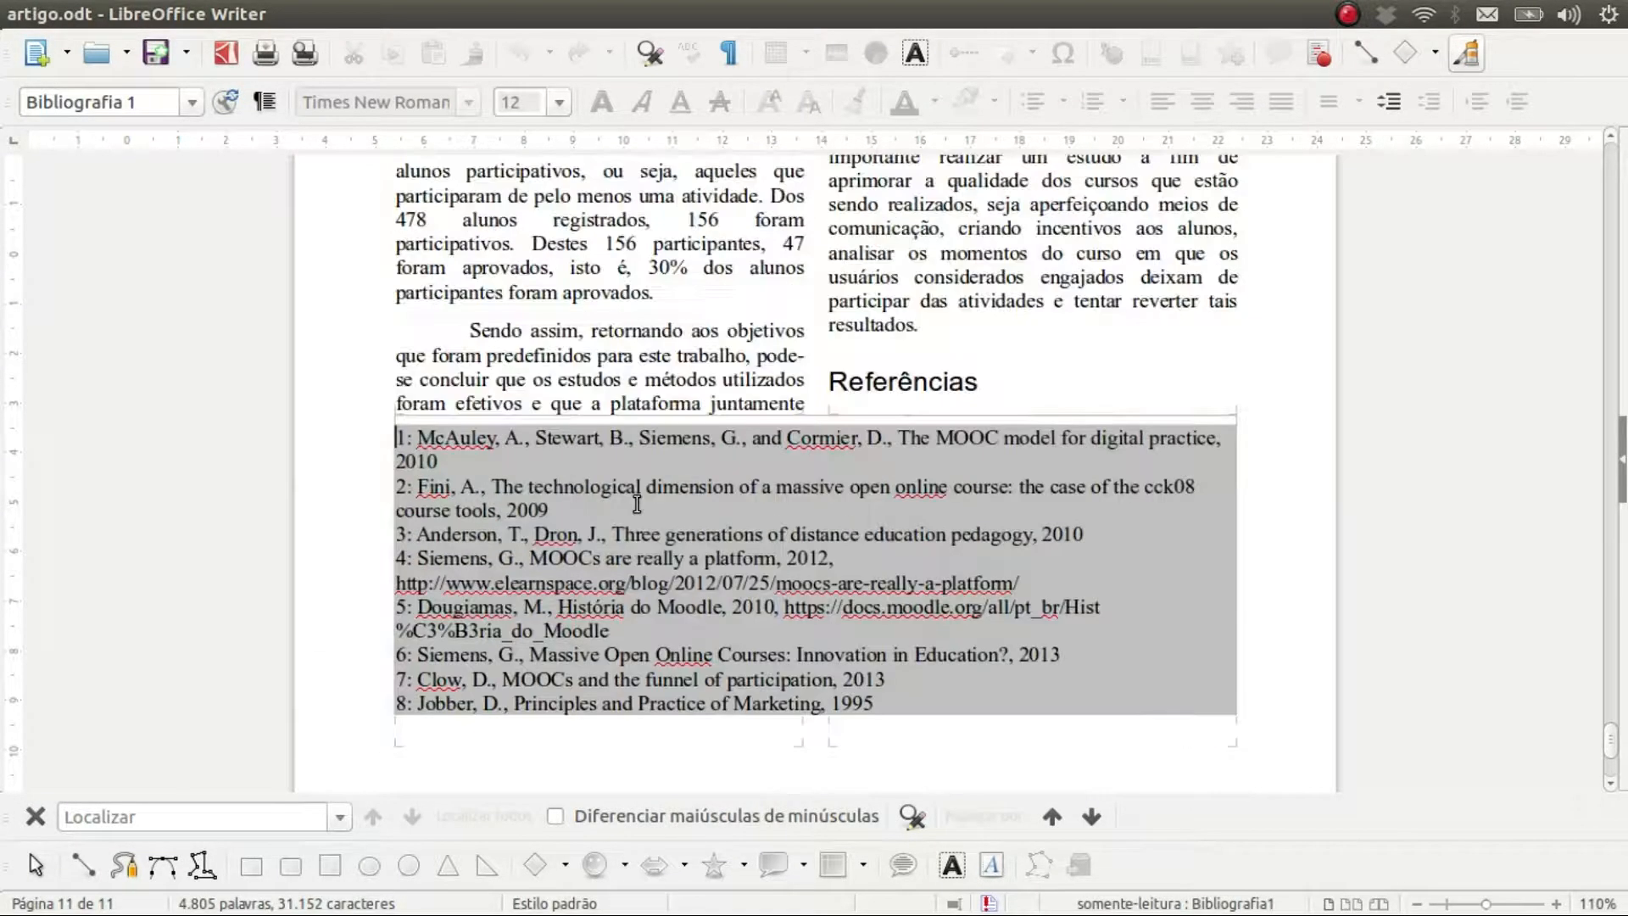
Step: Edit the bibliography to sort entries by content, with Autor(es) as the first sort key in ascending order
{"action": "right_click", "coordinate": [596, 487]}
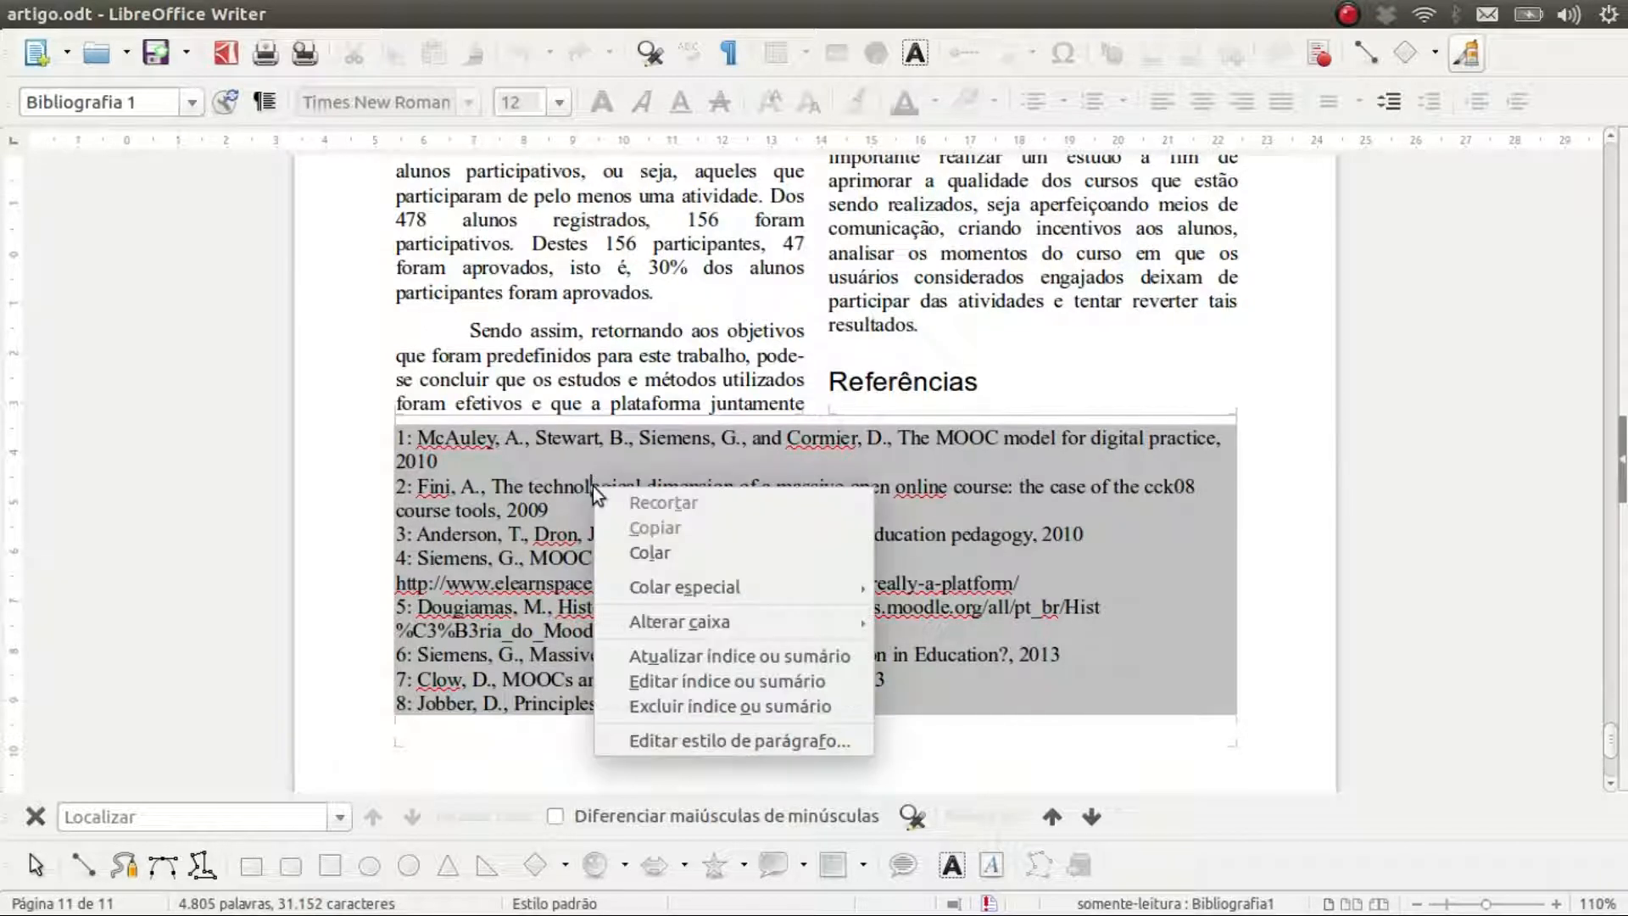
{"action": "left_click", "coordinate": [712, 681]}
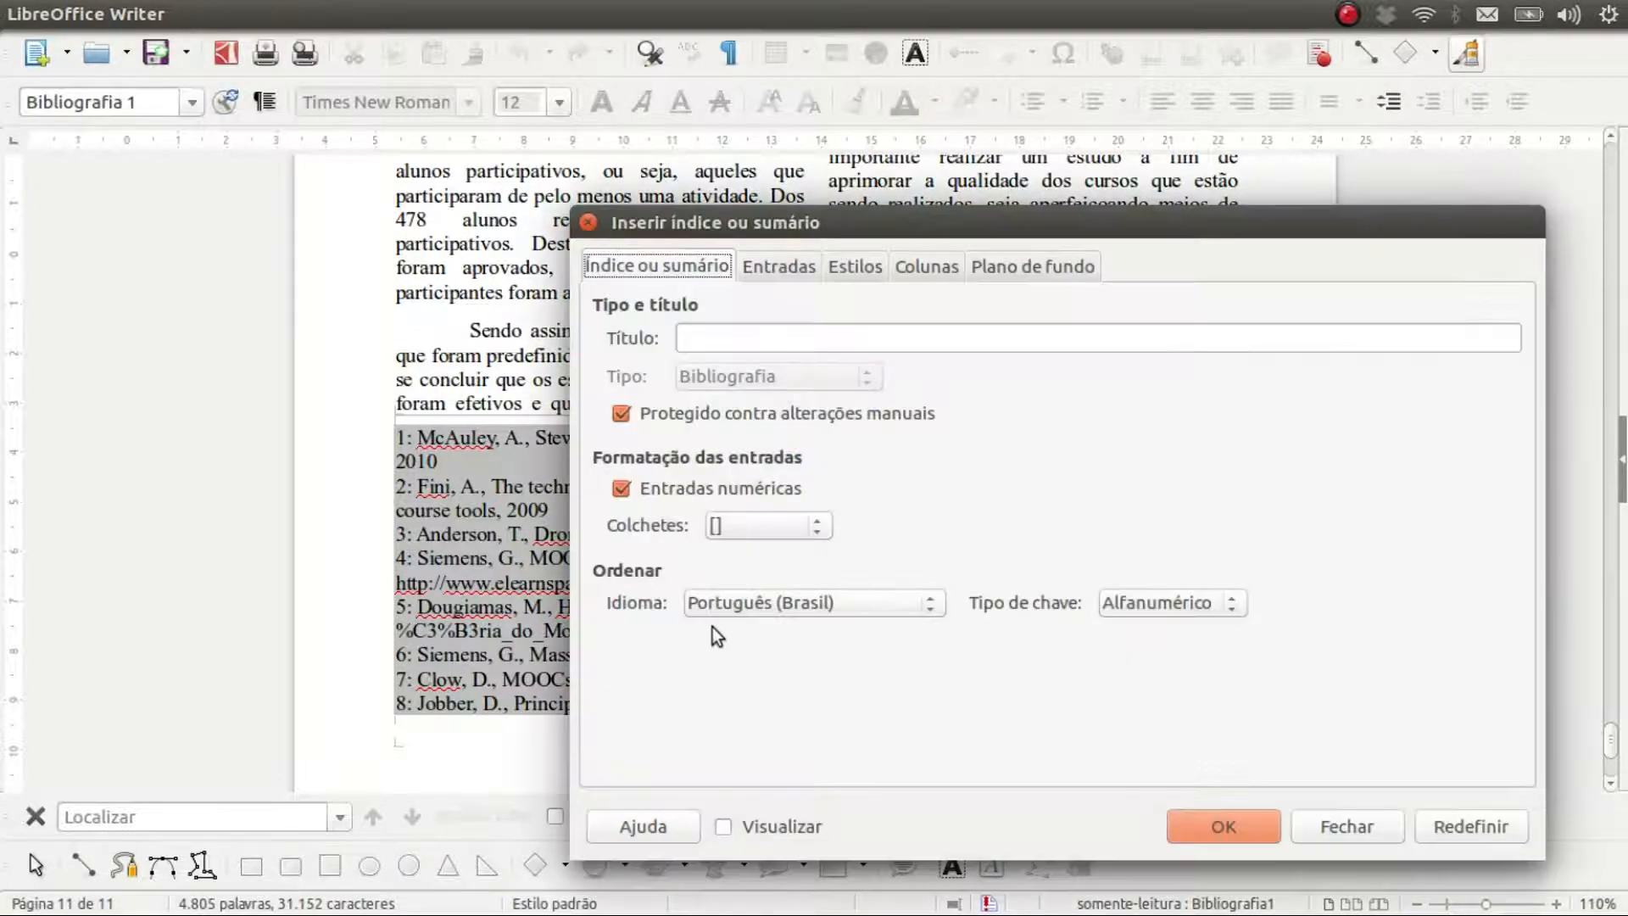
{"action": "left_click", "coordinate": [783, 264]}
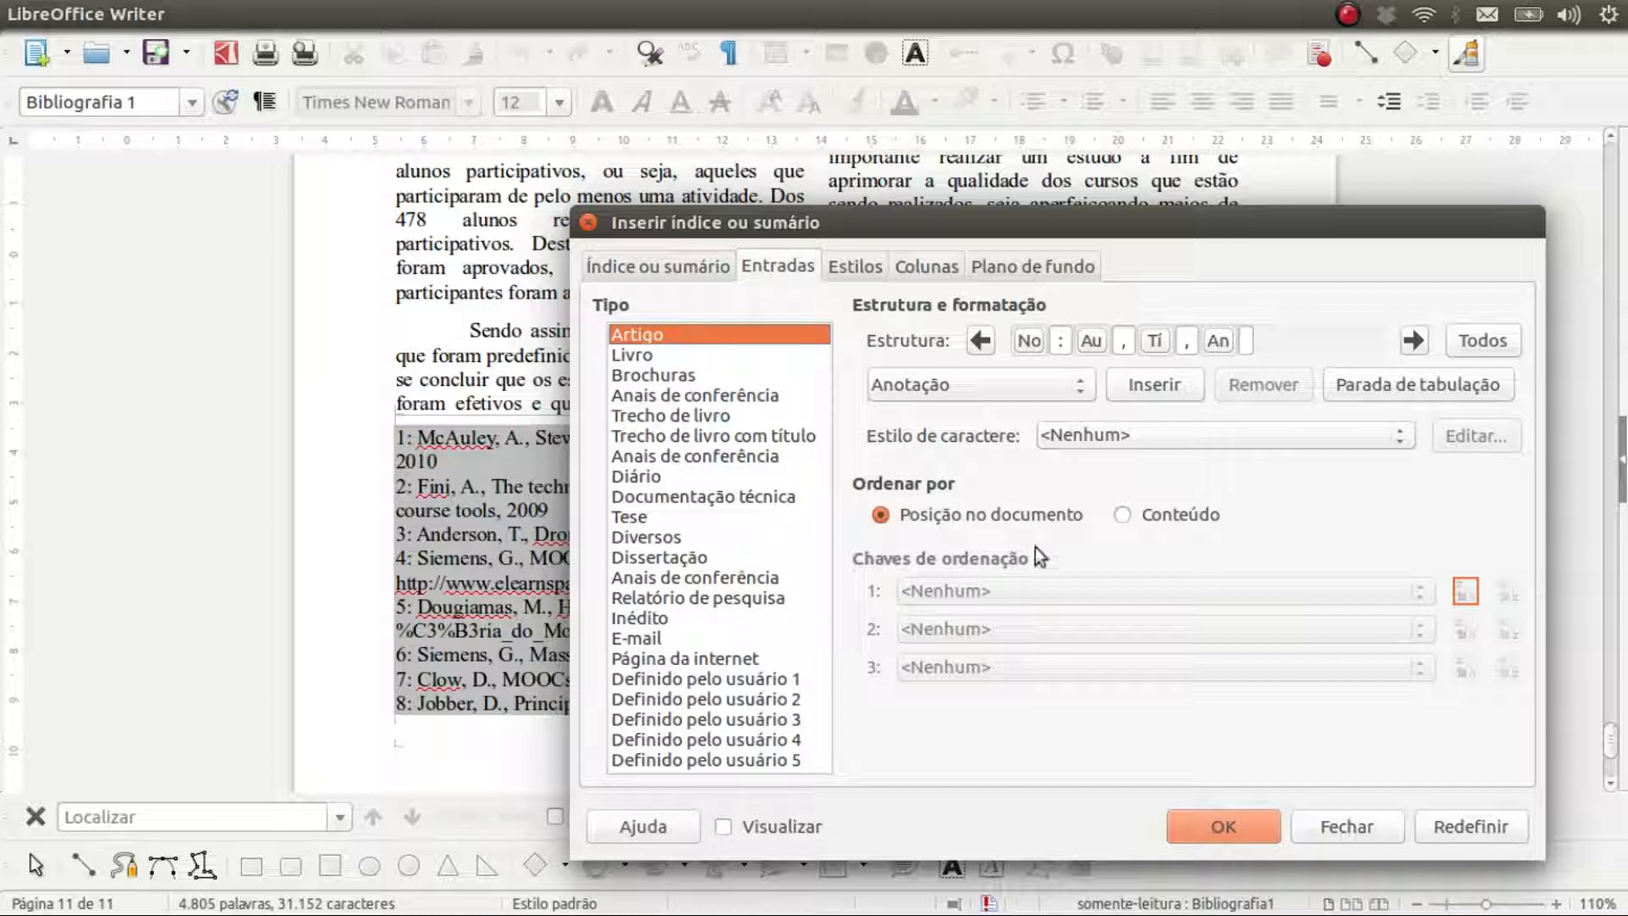
{"action": "left_click", "coordinate": [1126, 515]}
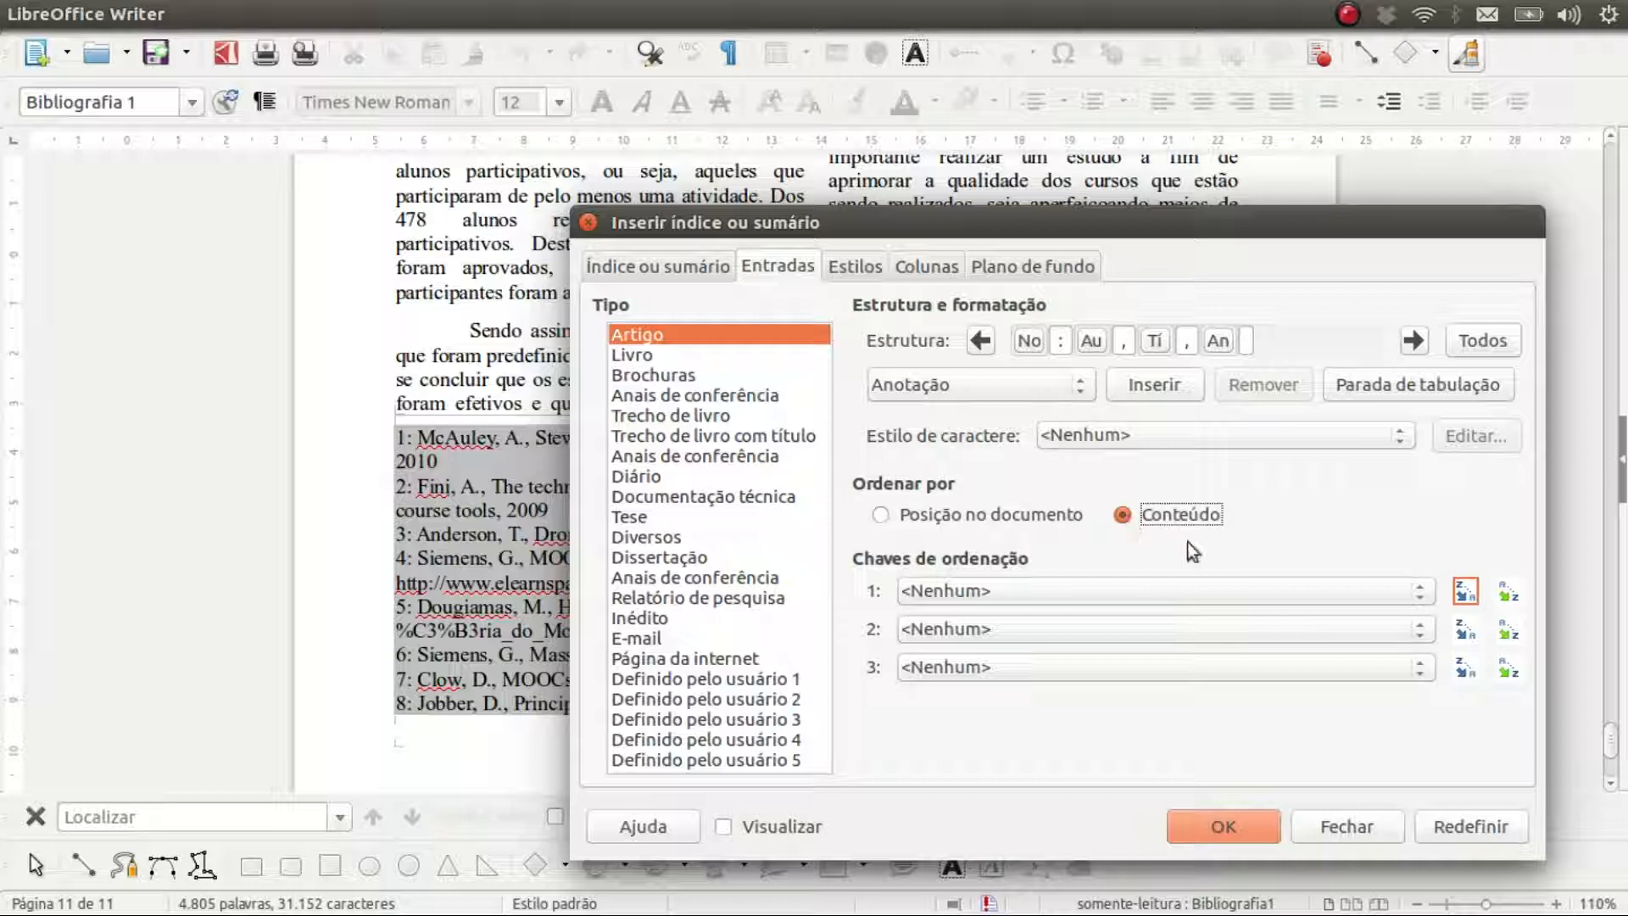
{"action": "left_click", "coordinate": [1421, 593]}
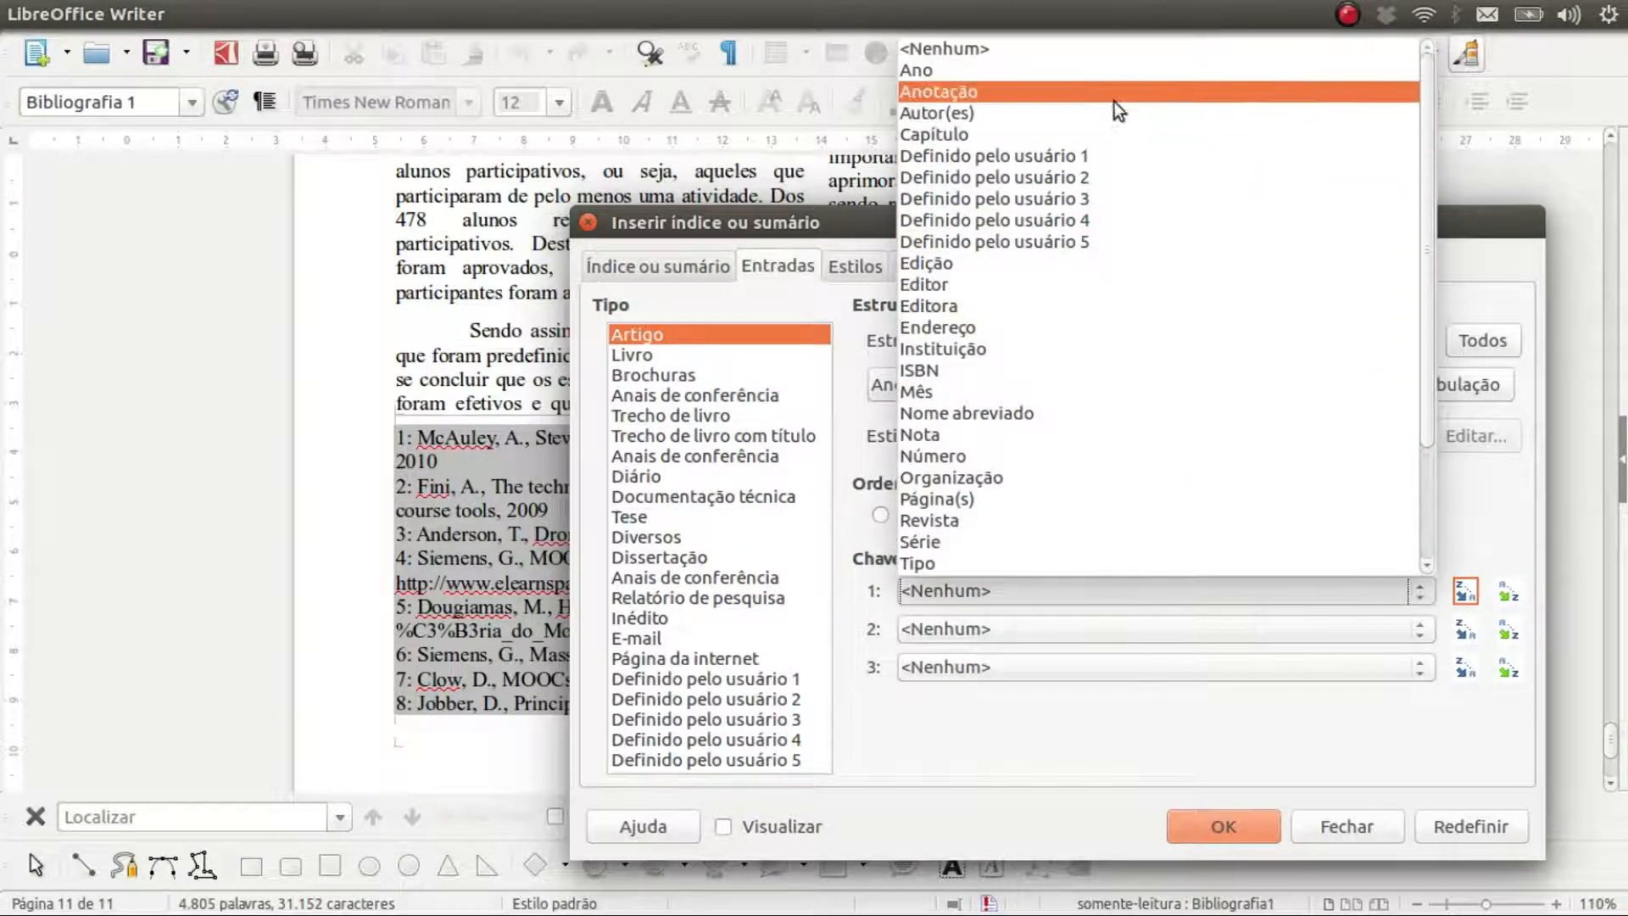
{"action": "left_click", "coordinate": [1111, 114]}
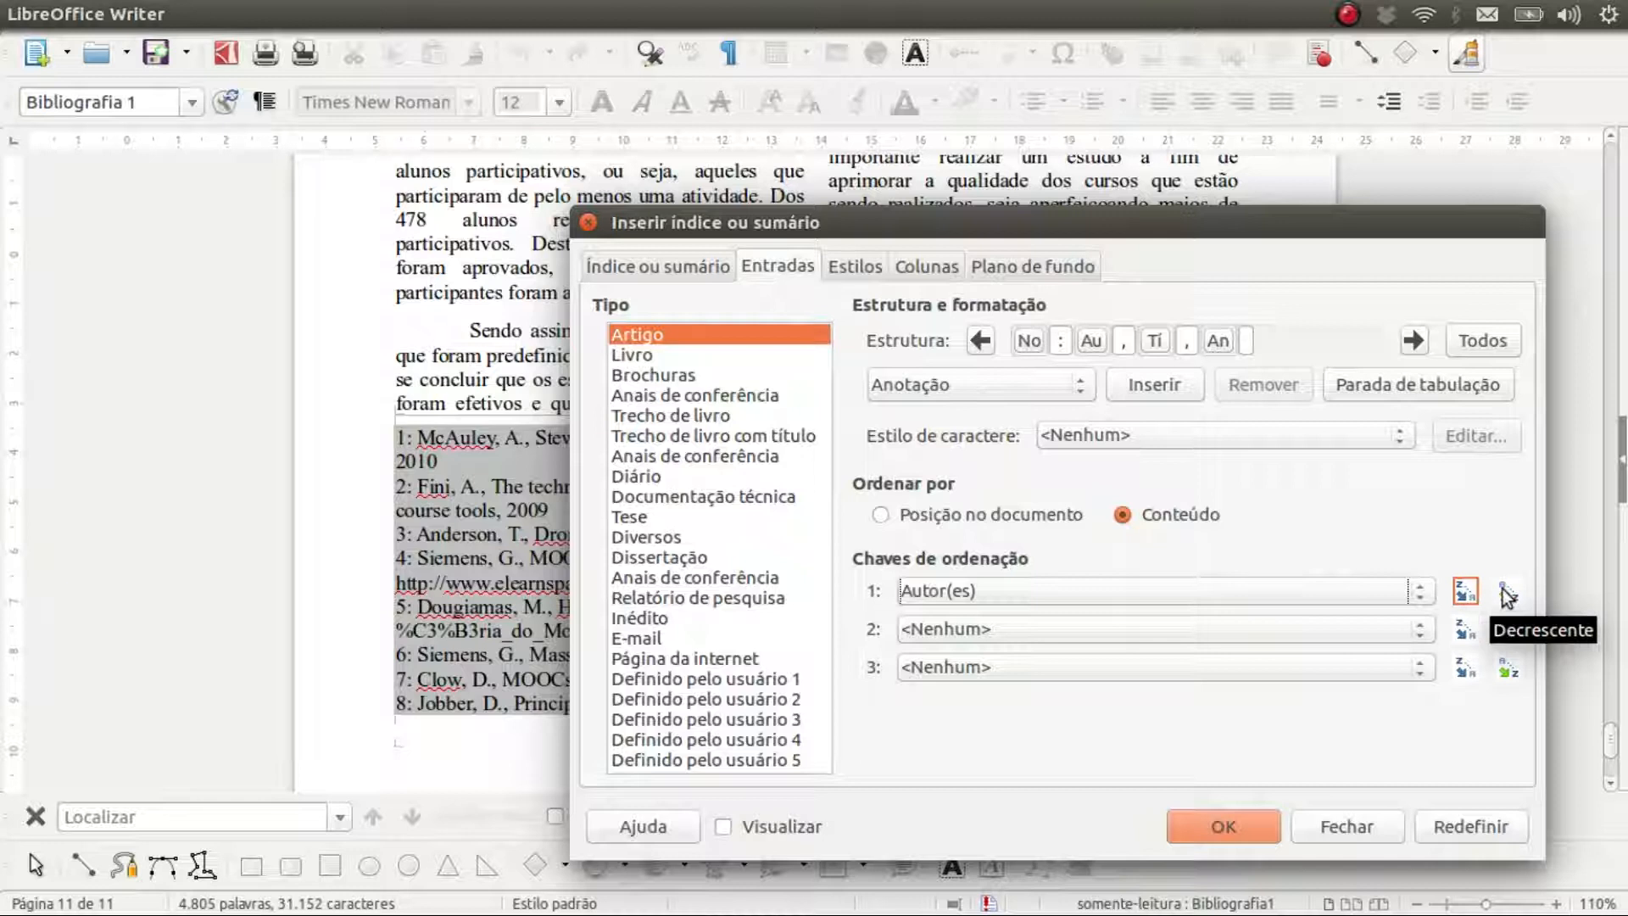
{"action": "left_click", "coordinate": [1467, 593]}
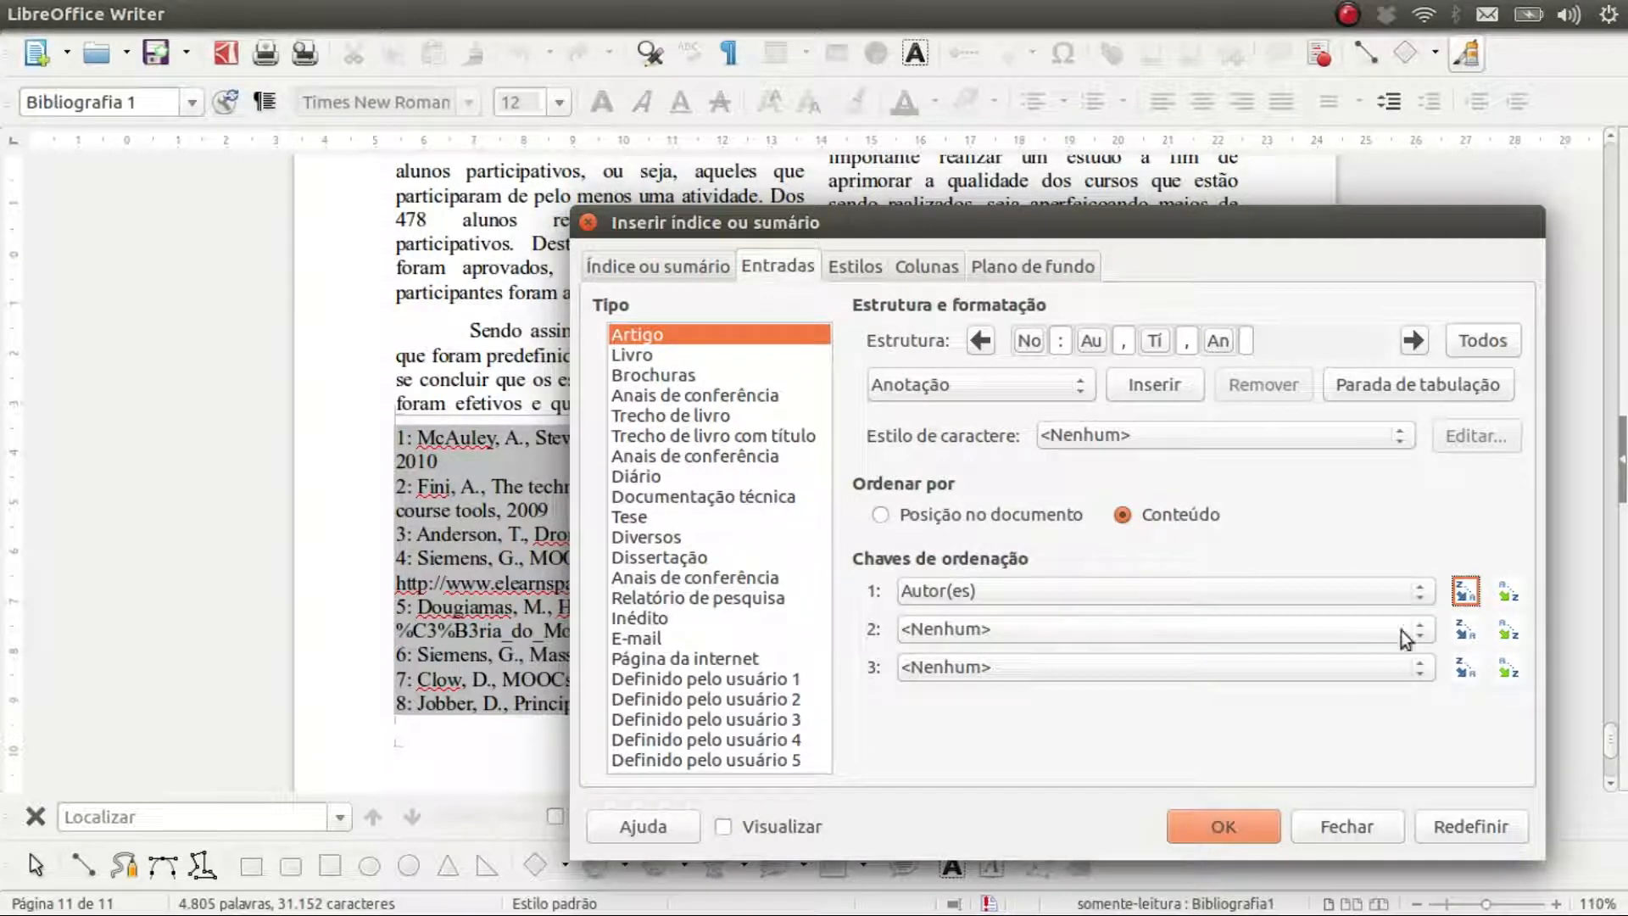
{"action": "left_click", "coordinate": [1243, 821]}
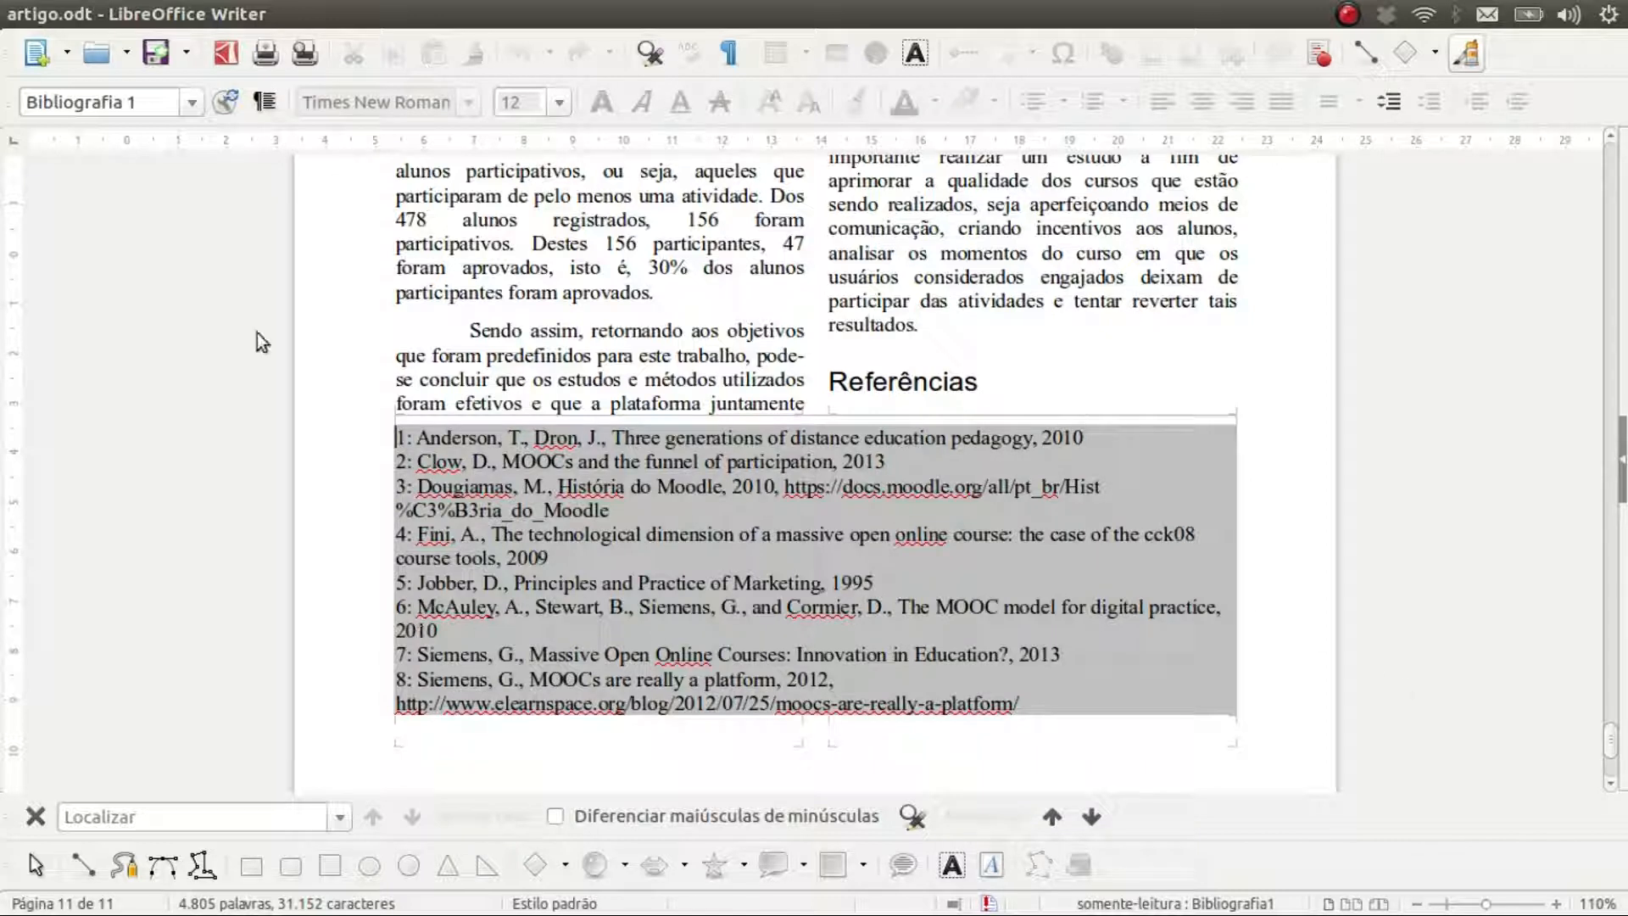
Step: Check the citation numbers near the article's beginning and follow the first citation under Contextualização to its bibliography entry
{"action": "left_click_drag", "start_coordinate": [1614, 745], "coordinate": [1613, 165]}
{"action": "scroll", "coordinate": [937, 579], "scroll_direction": "down", "scroll_amount": 5}
{"action": "scroll", "coordinate": [937, 579], "scroll_direction": "down", "scroll_amount": 15}
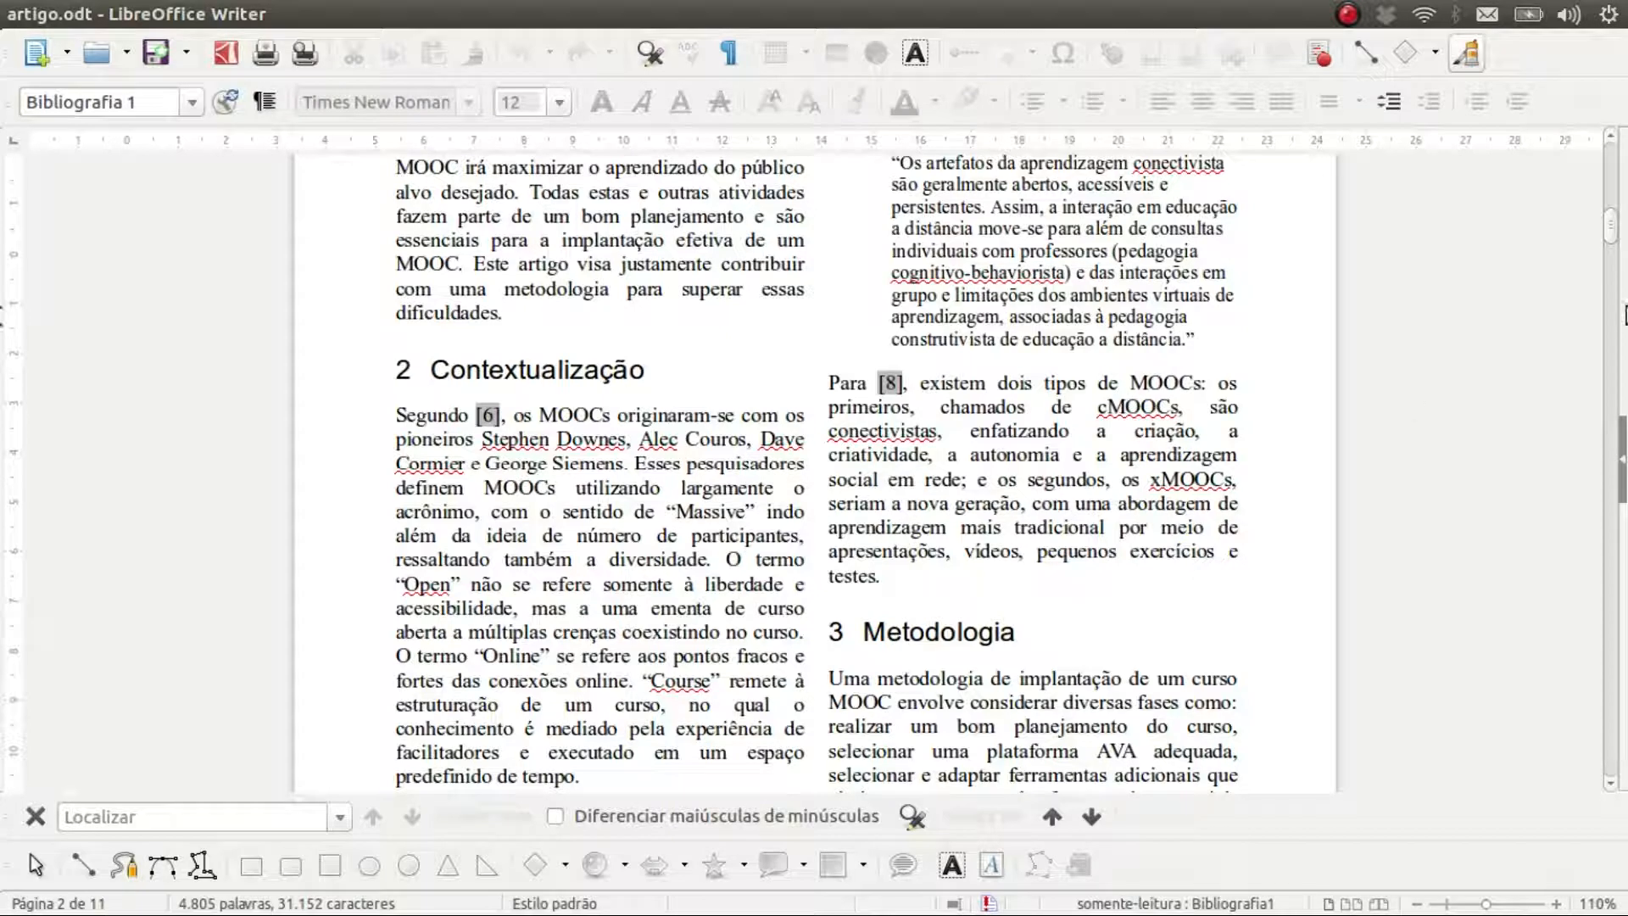
{"action": "left_click", "coordinate": [495, 417]}
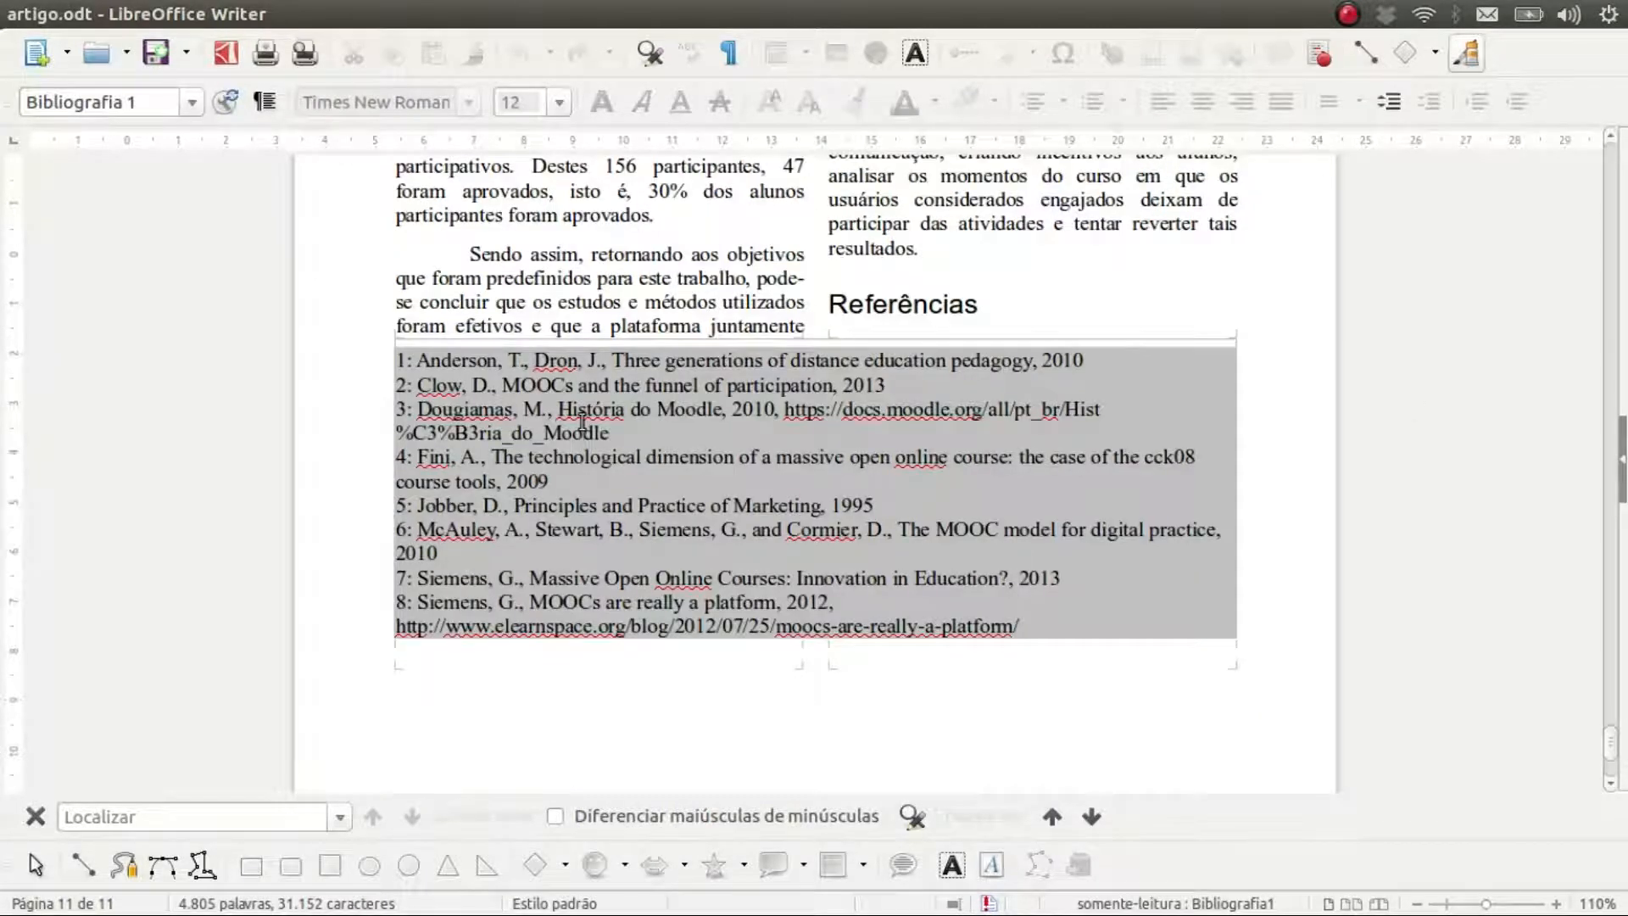
Step: Edit the bibliography to order its entries by their position in the document and apply the change
{"action": "right_click", "coordinate": [581, 424]}
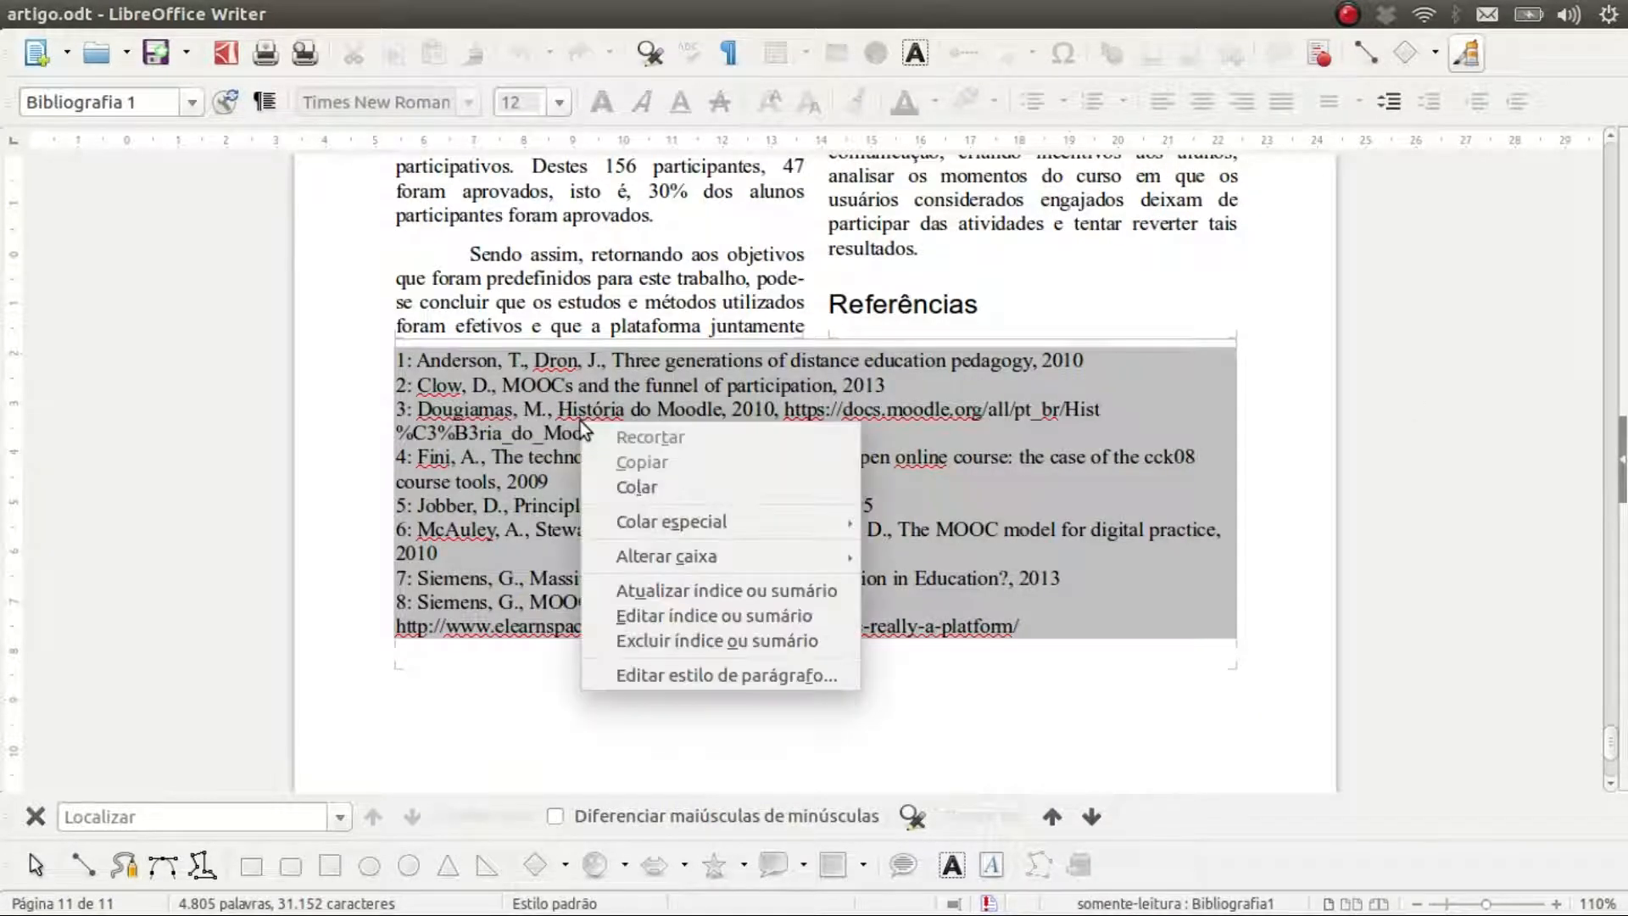
{"action": "left_click", "coordinate": [710, 613]}
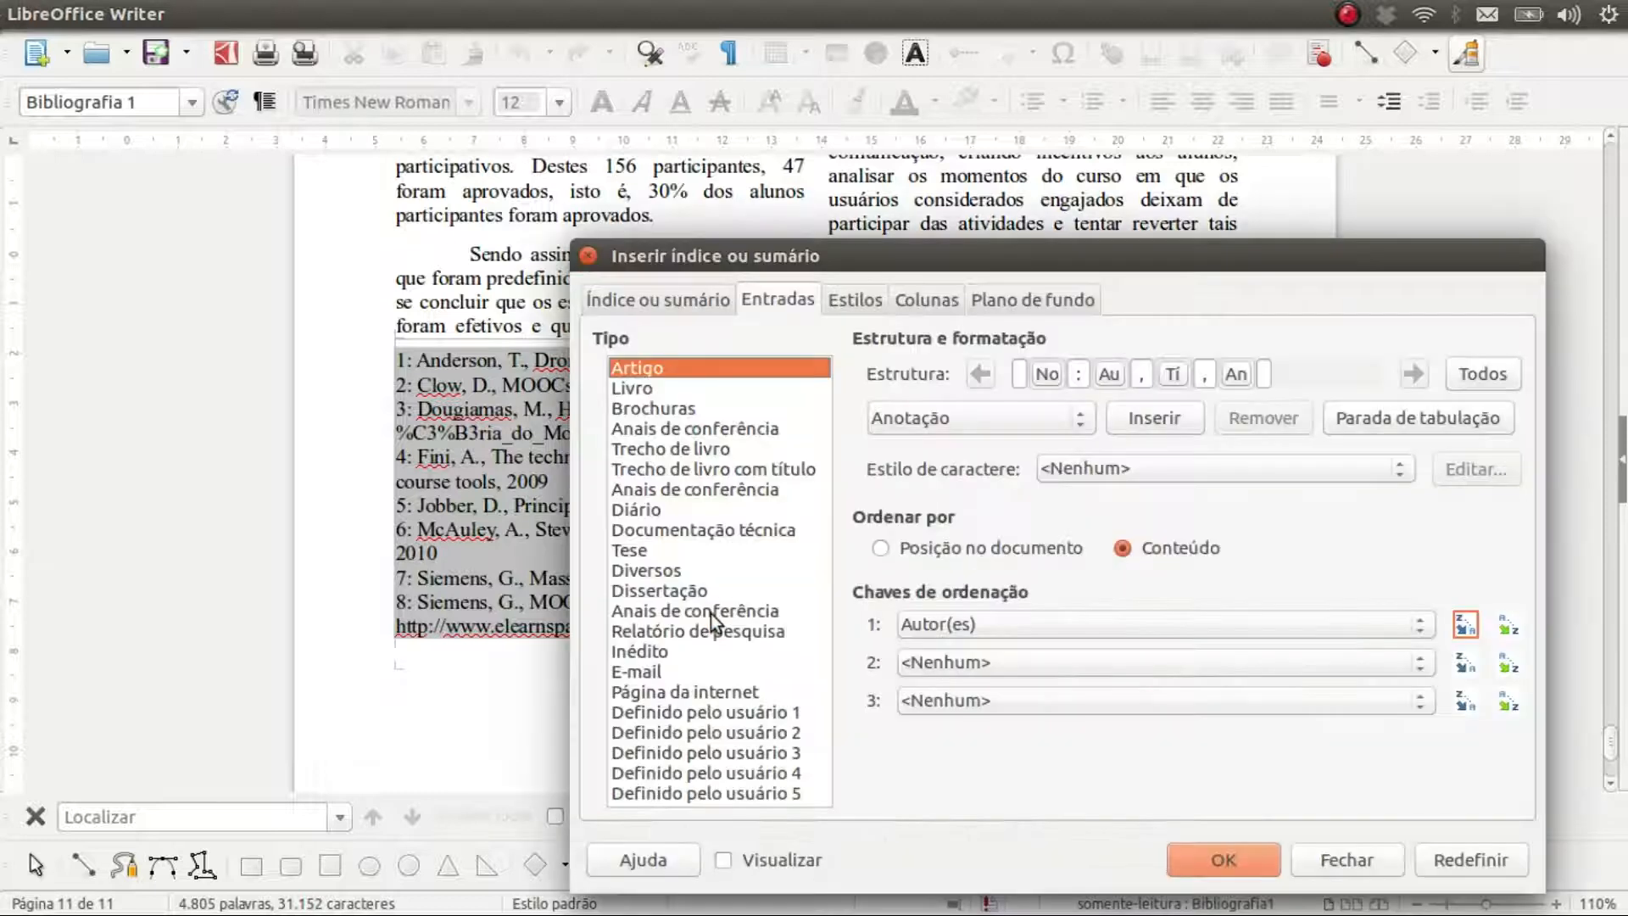
{"action": "mouse_move", "coordinate": [924, 149]}
{"action": "left_mouse_down"}
{"action": "mouse_move", "coordinate": [958, 195]}
{"action": "mouse_move", "coordinate": [946, 157]}
{"action": "left_mouse_up"}
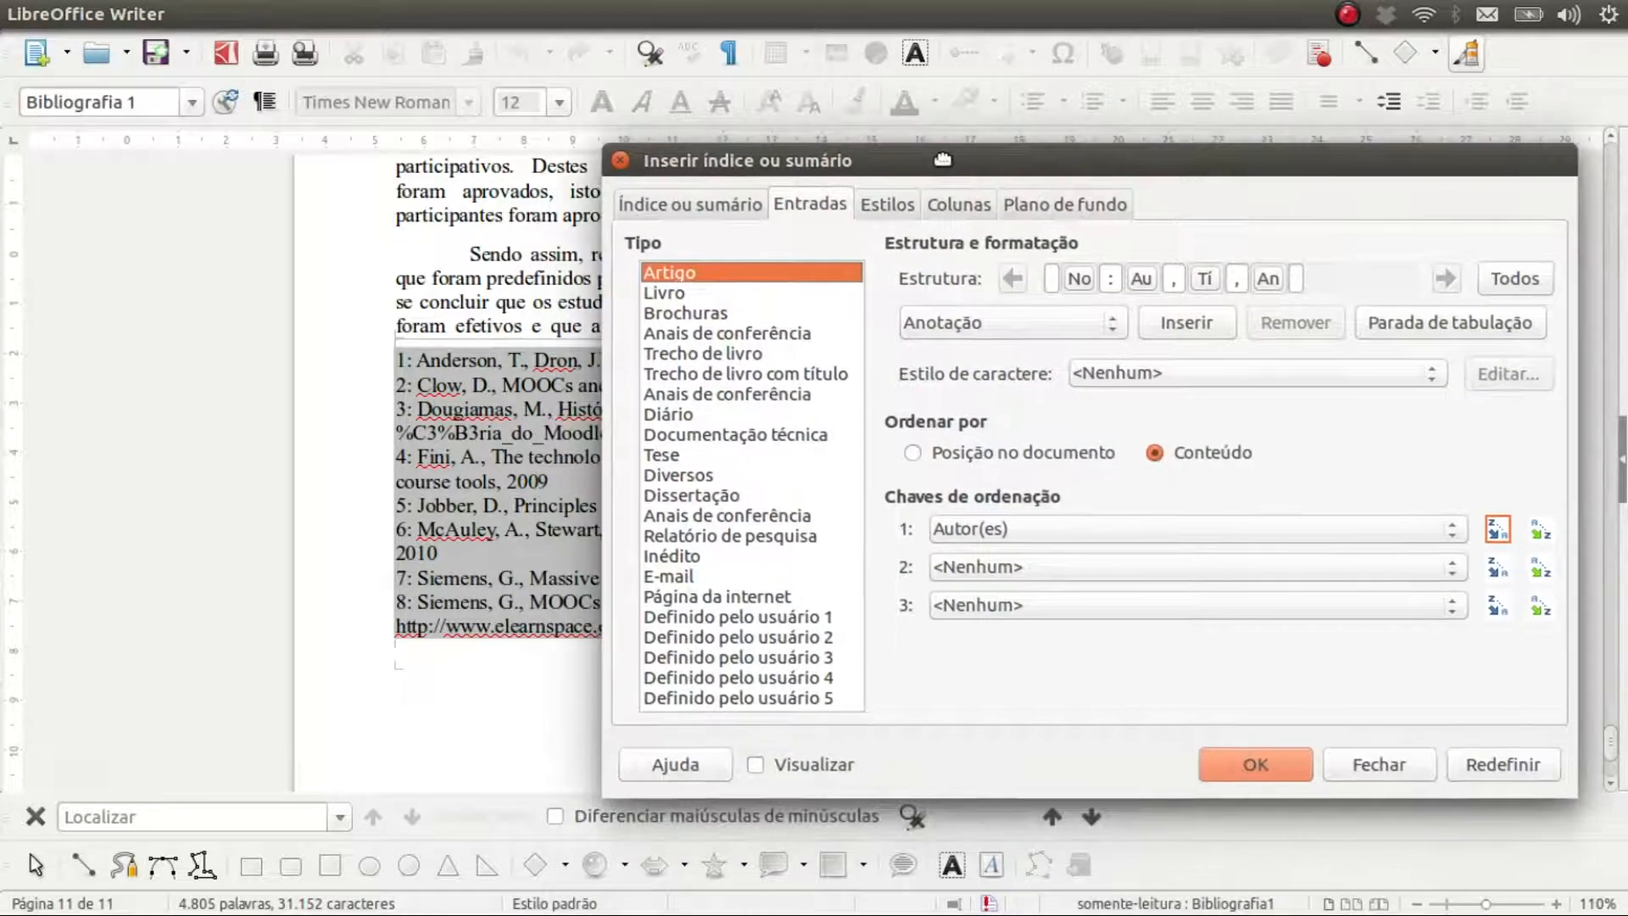
{"action": "left_click", "coordinate": [912, 454]}
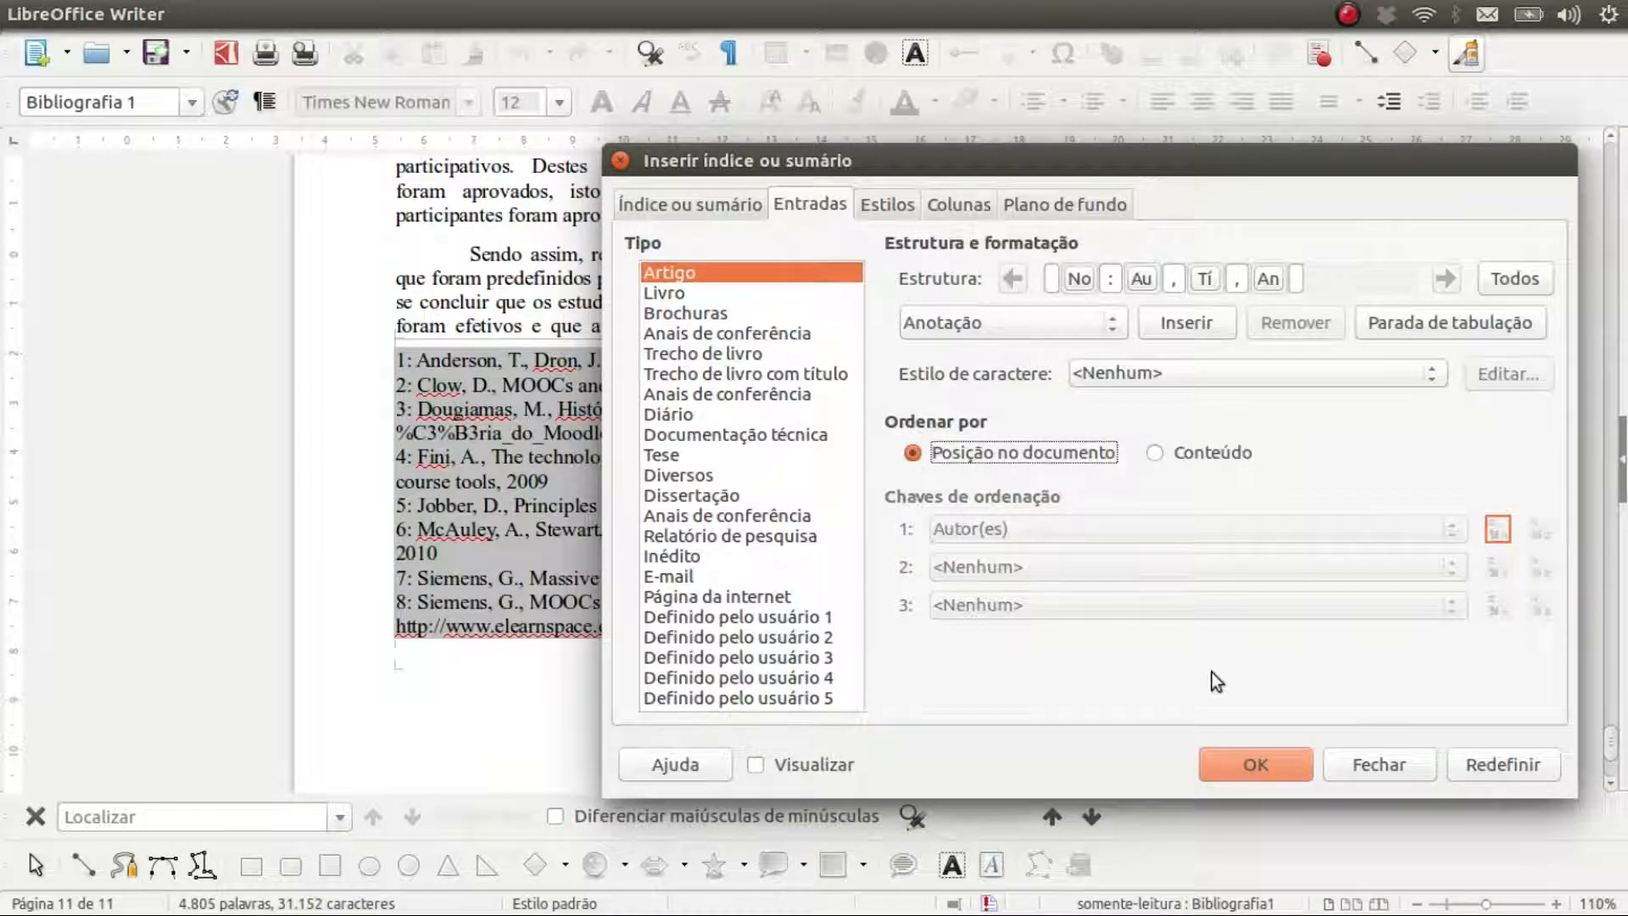
{"action": "left_click", "coordinate": [1259, 766]}
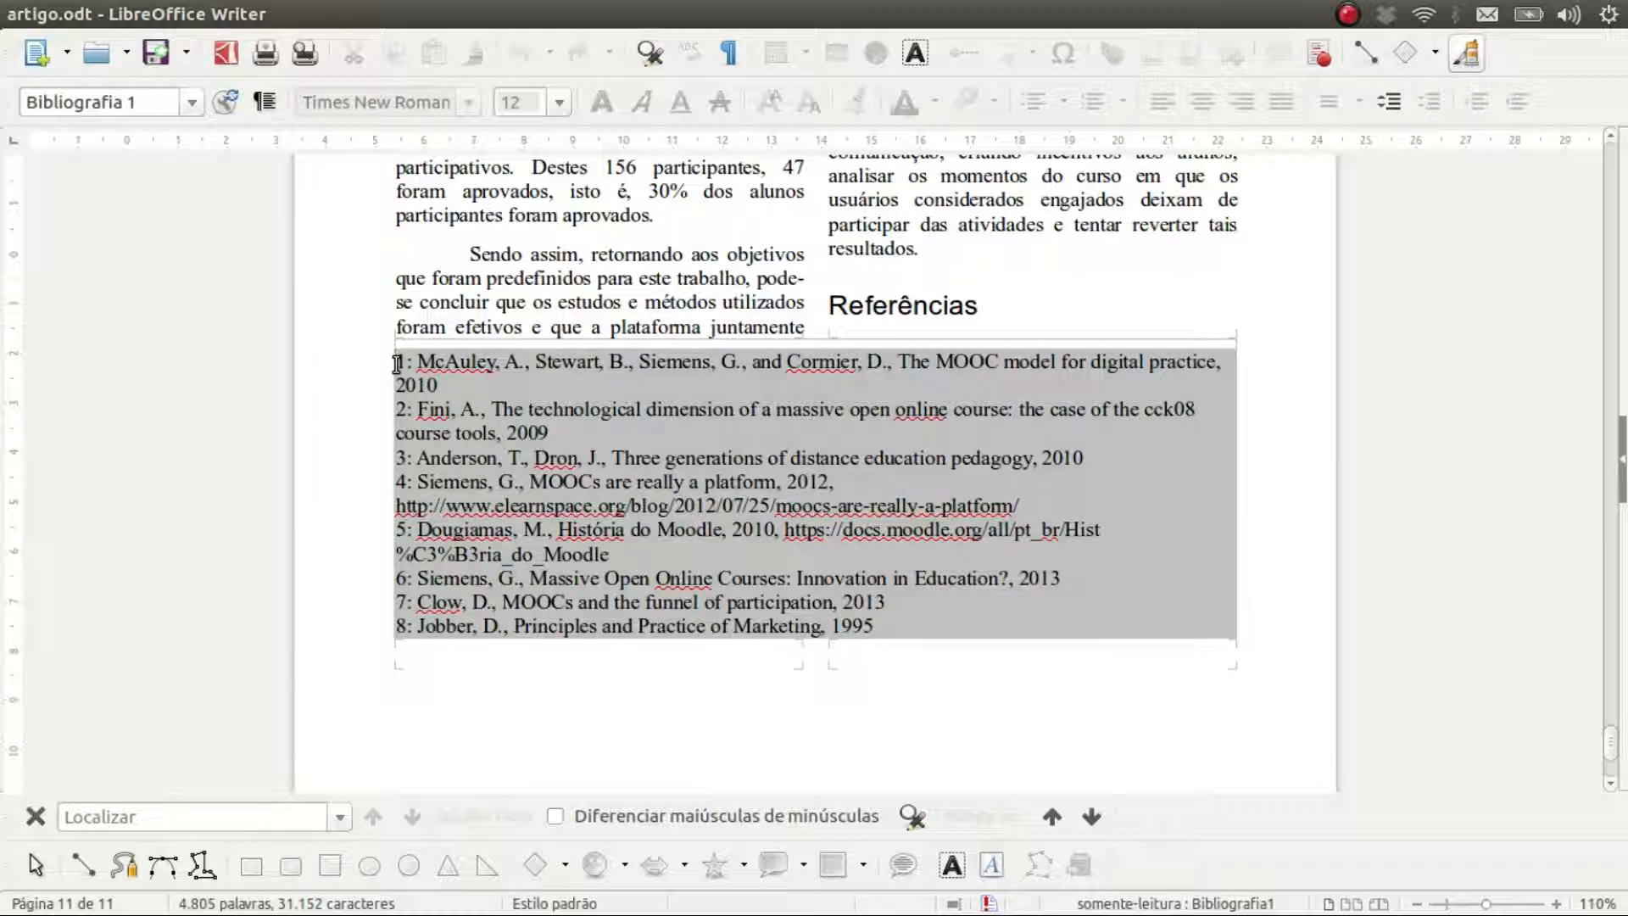
Step: Edit the bibliography's Artigo entry structure so the number is enclosed in square brackets, with "]" replacing the colon, and apply it
{"action": "right_click", "coordinate": [551, 362]}
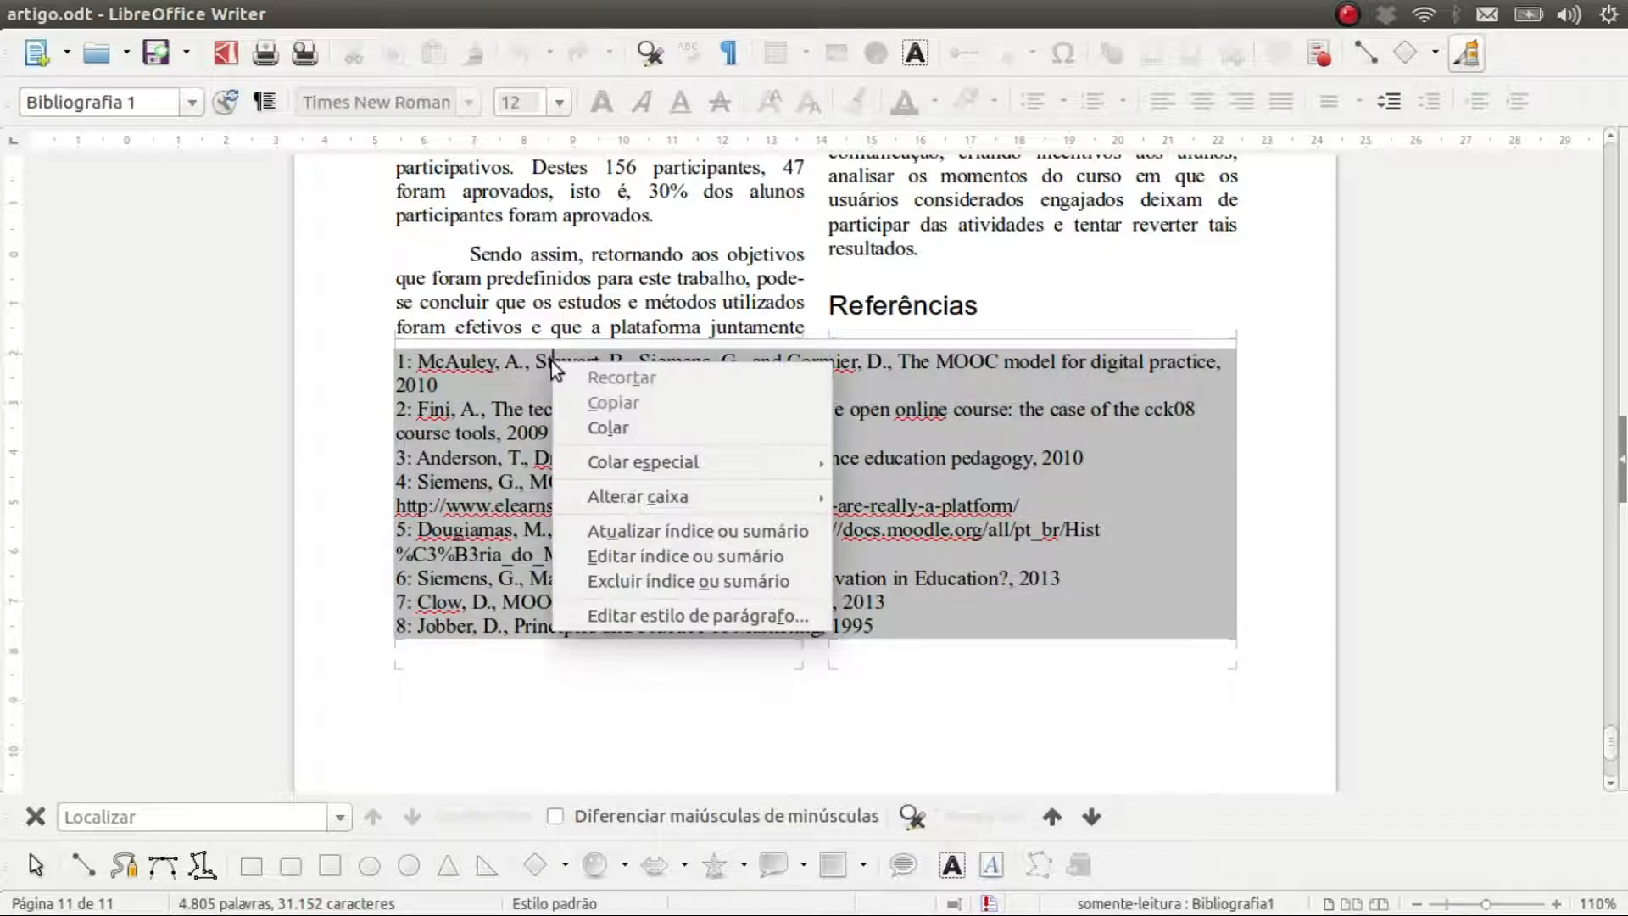
{"action": "left_click", "coordinate": [658, 556]}
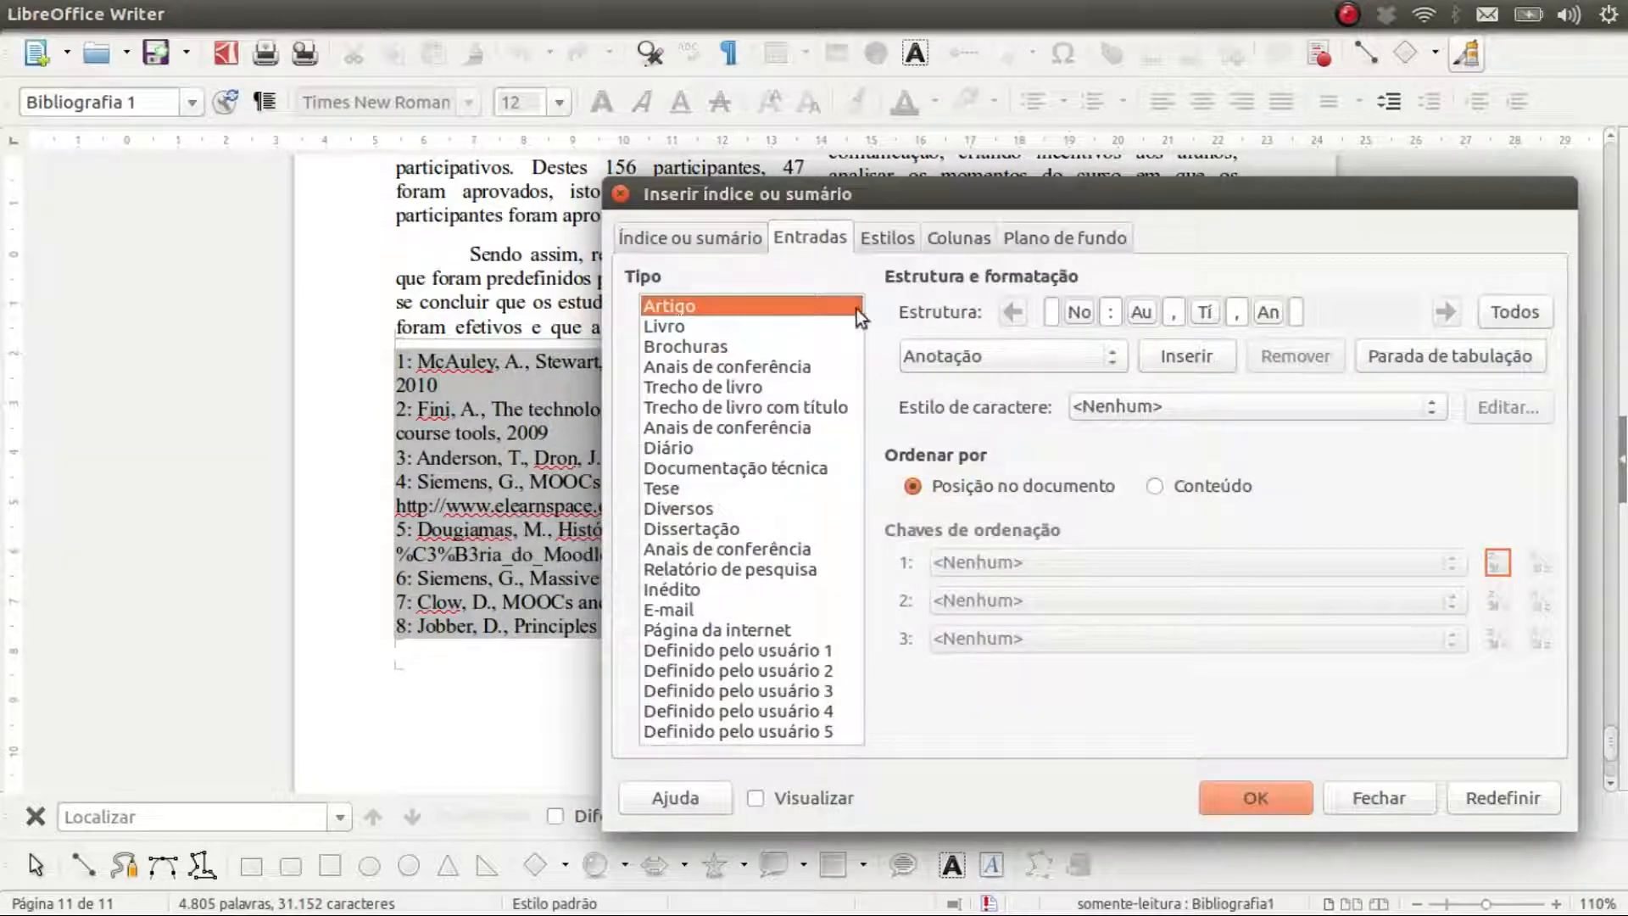
{"action": "left_click_drag", "start_coordinate": [949, 192], "coordinate": [995, 194]}
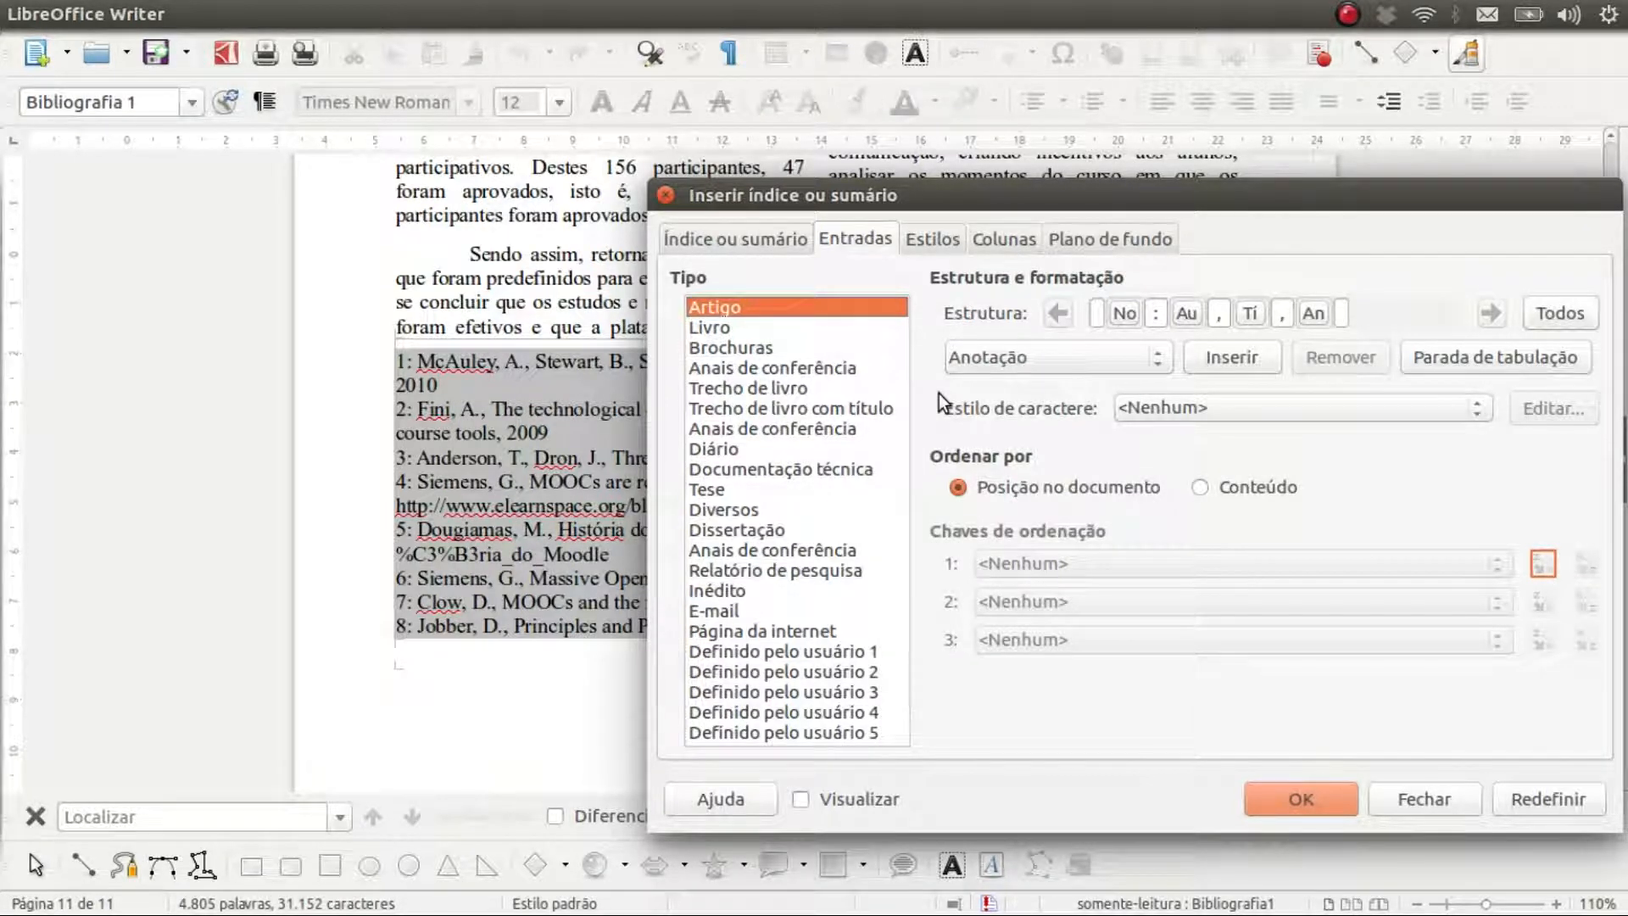
{"action": "left_click_drag", "start_coordinate": [1127, 202], "coordinate": [1095, 200]}
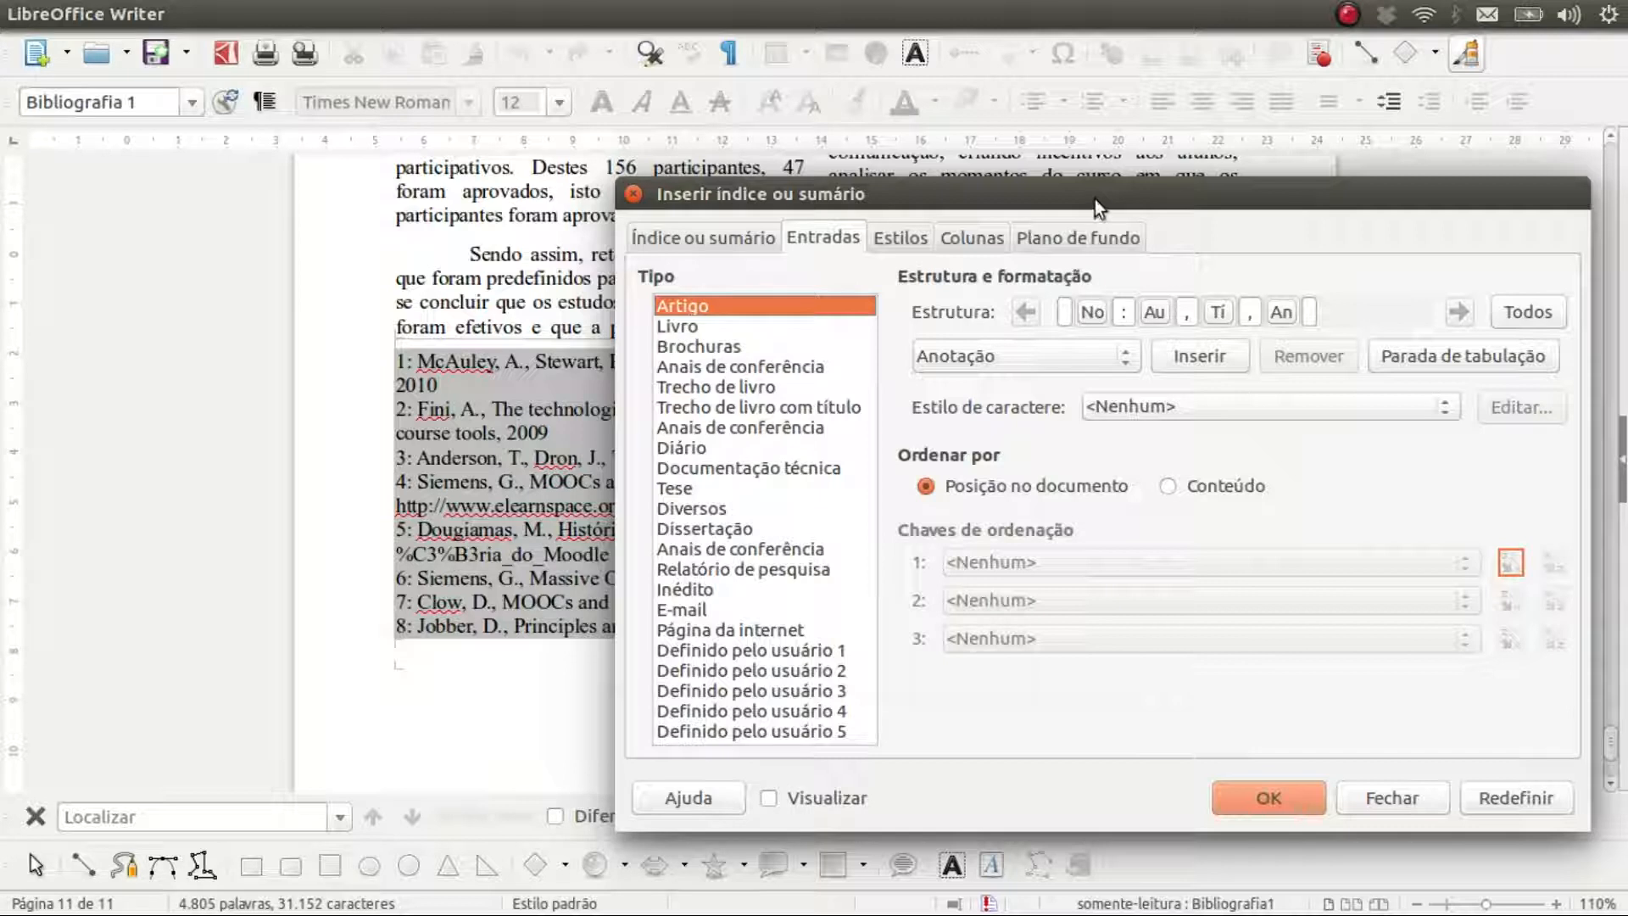
{"action": "left_click_drag", "start_coordinate": [1095, 195], "coordinate": [1122, 194]}
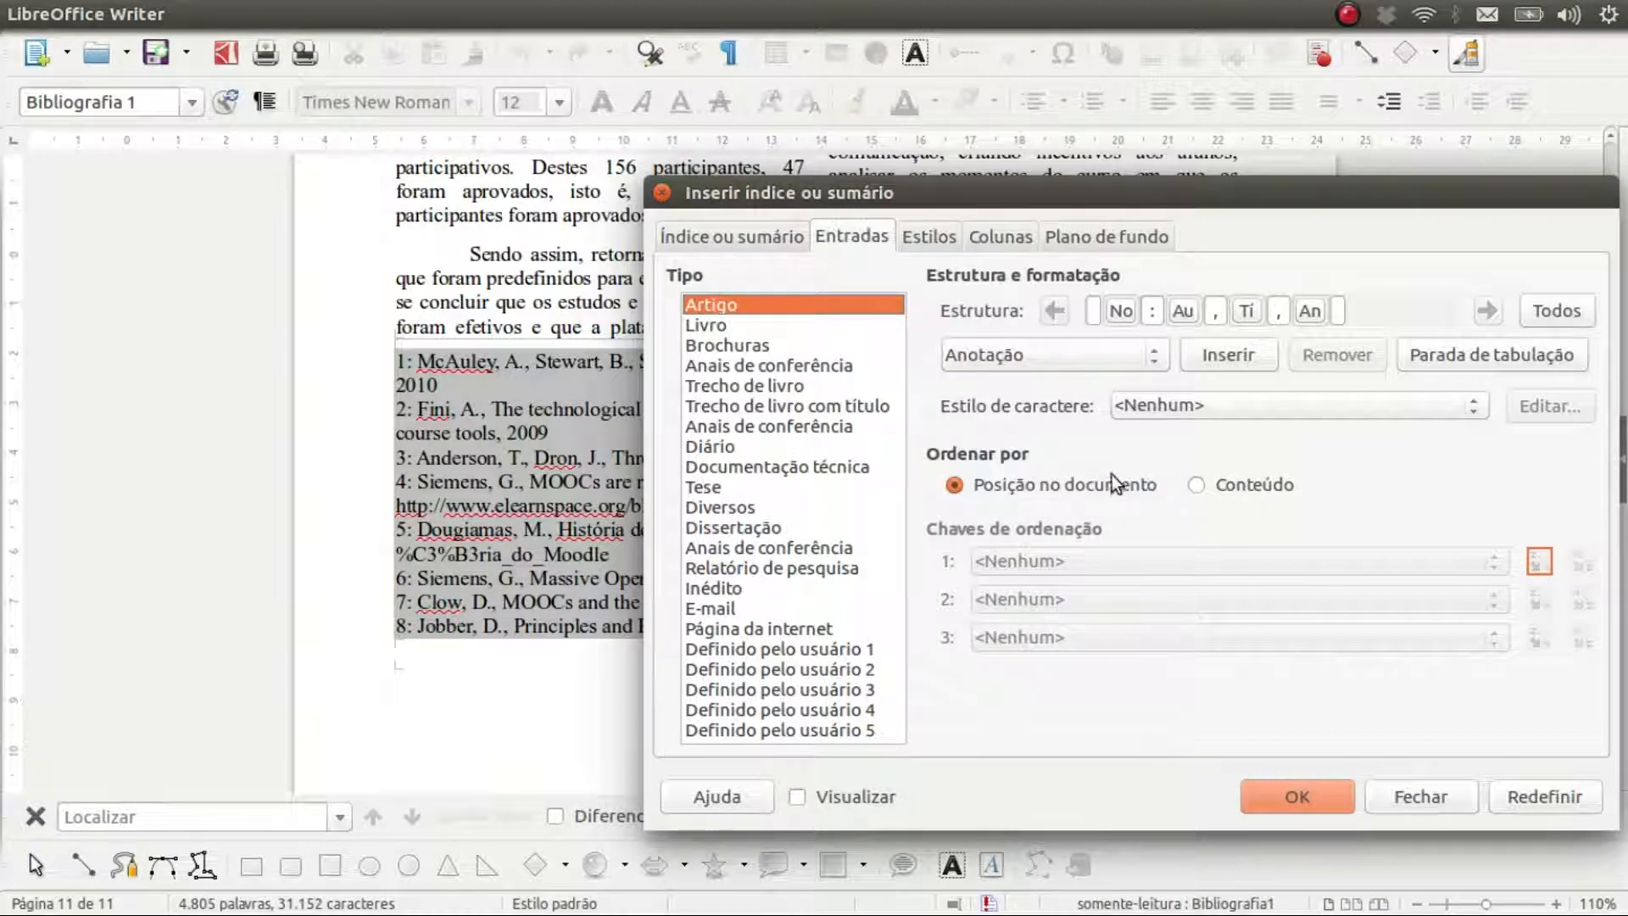
{"action": "left_click", "coordinate": [772, 238]}
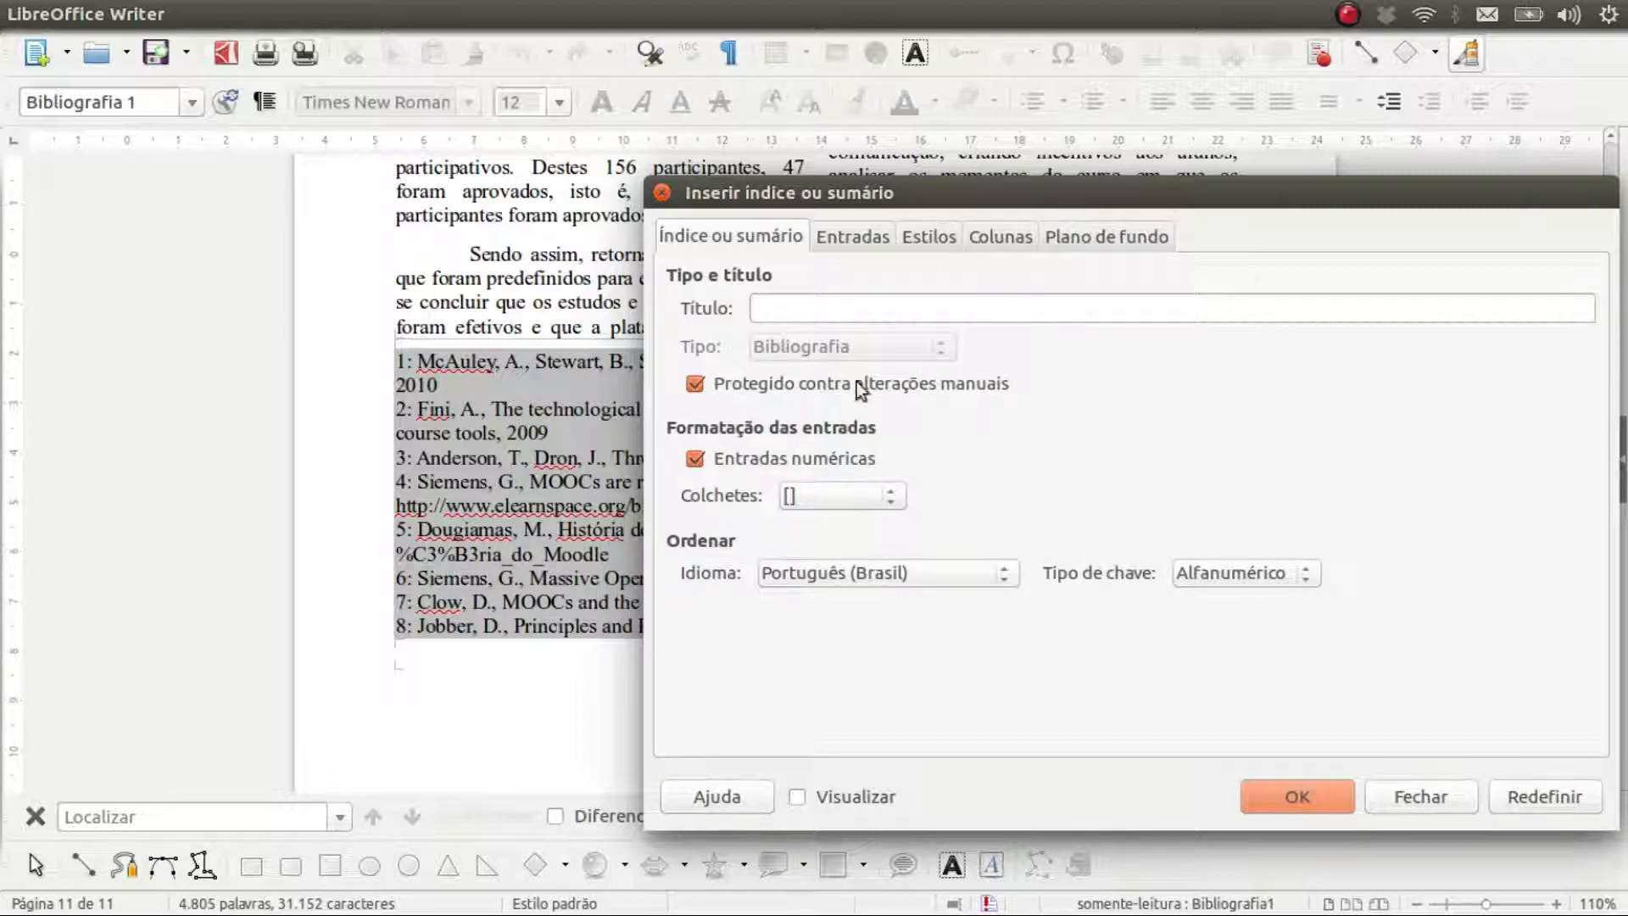
{"action": "left_click", "coordinate": [856, 239]}
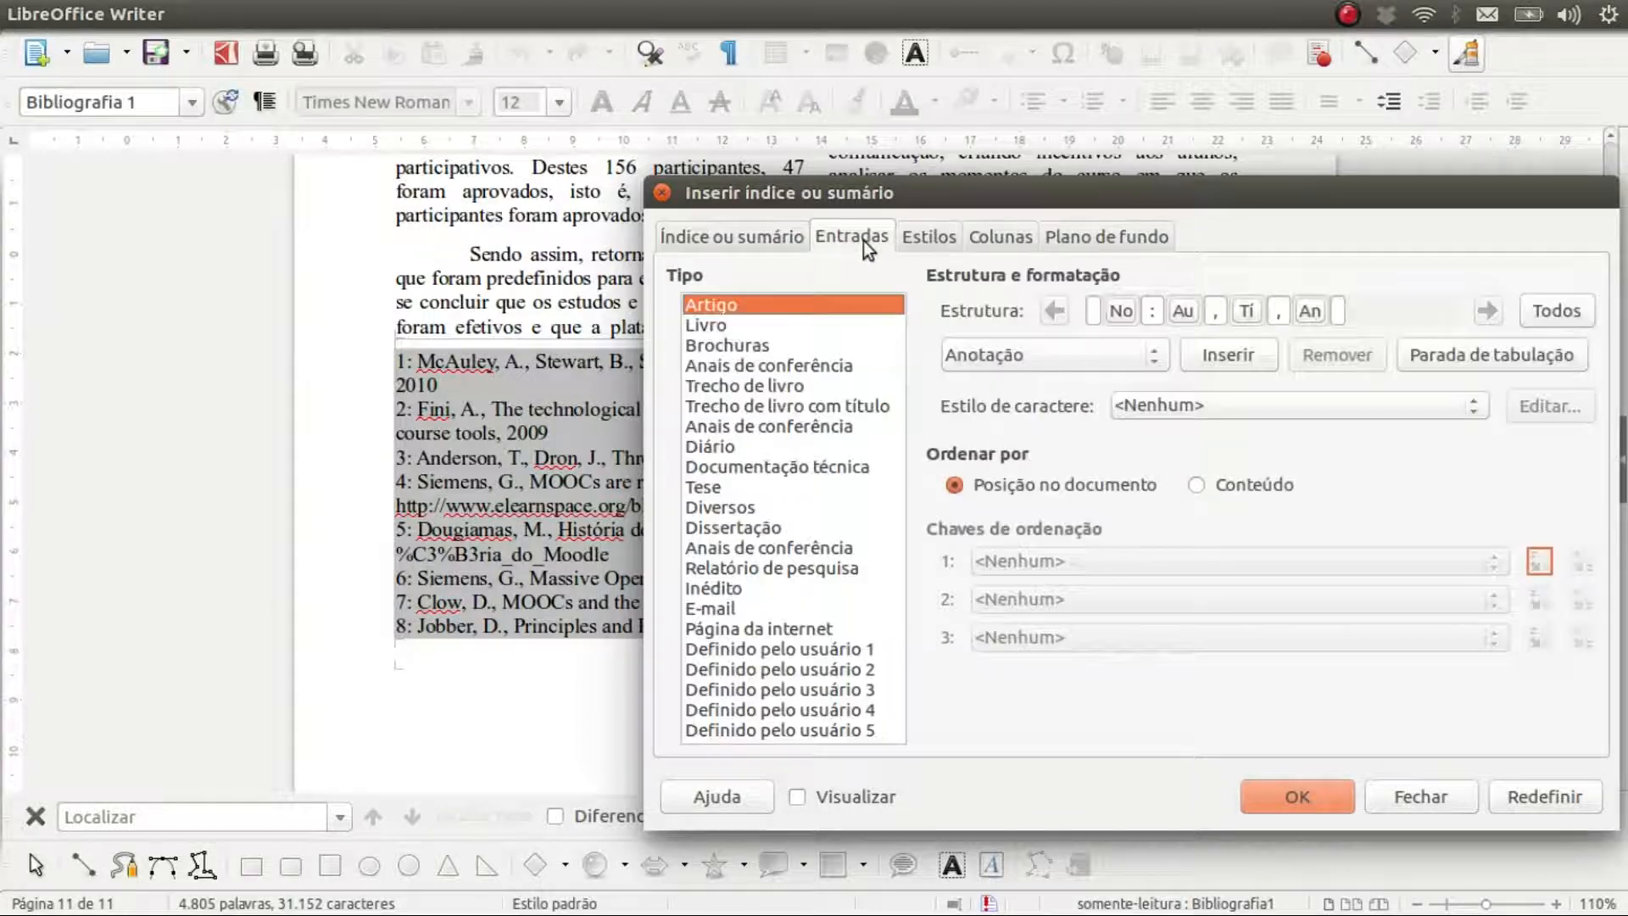
{"action": "left_click", "coordinate": [1181, 314]}
{"action": "type", "text": "["}
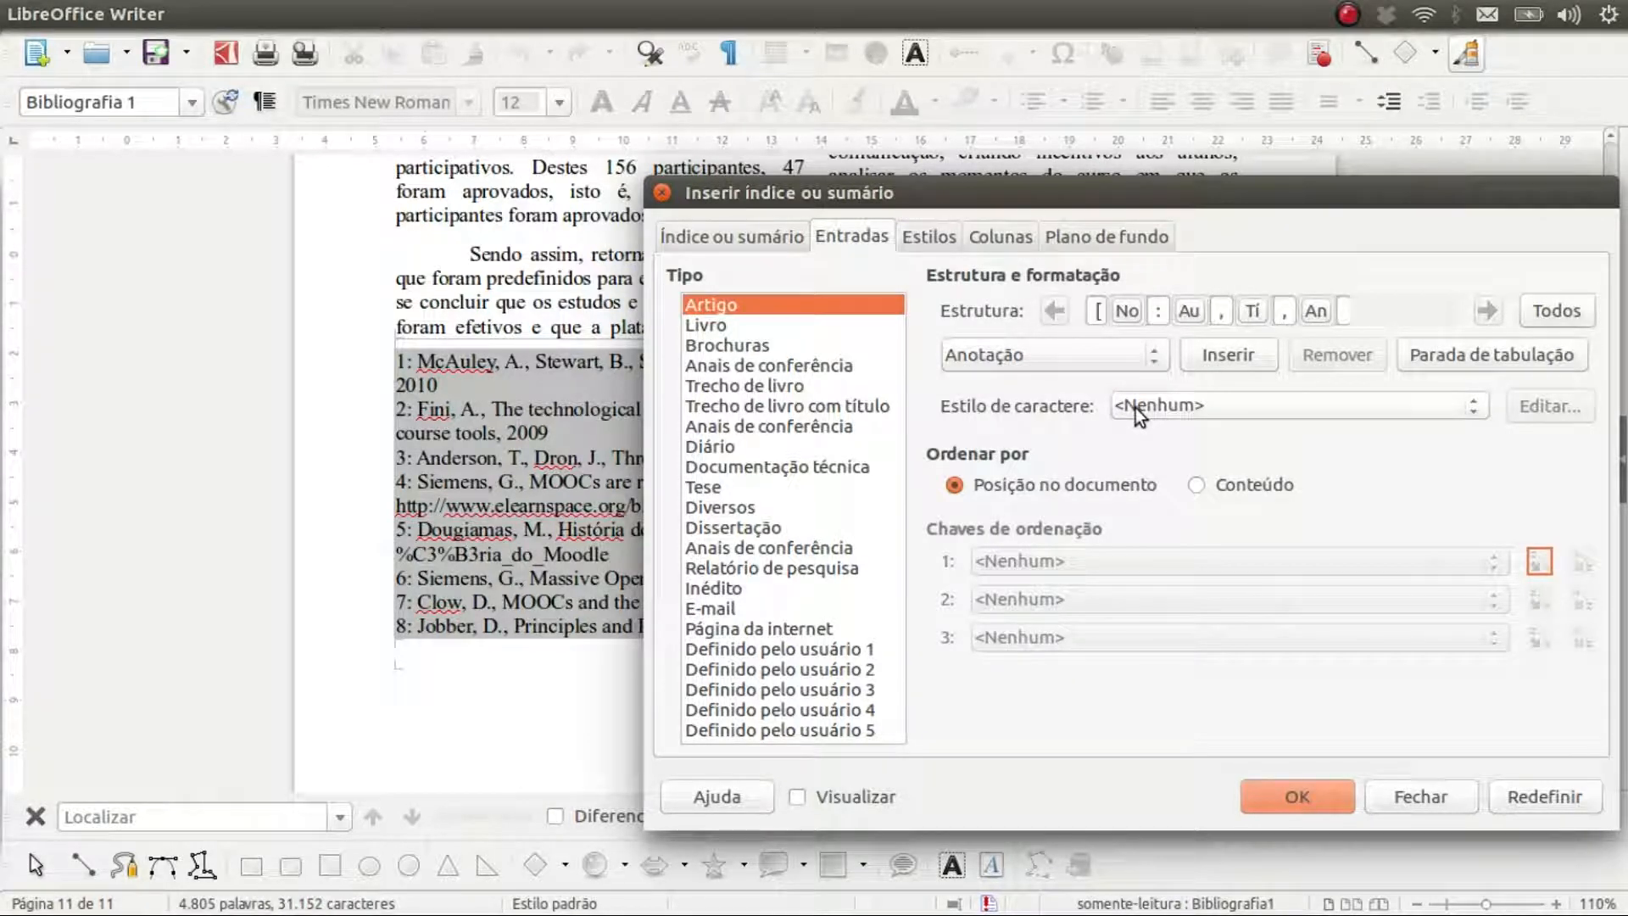
{"action": "left_click", "coordinate": [1167, 318]}
{"action": "key", "text": "BackSpace"}
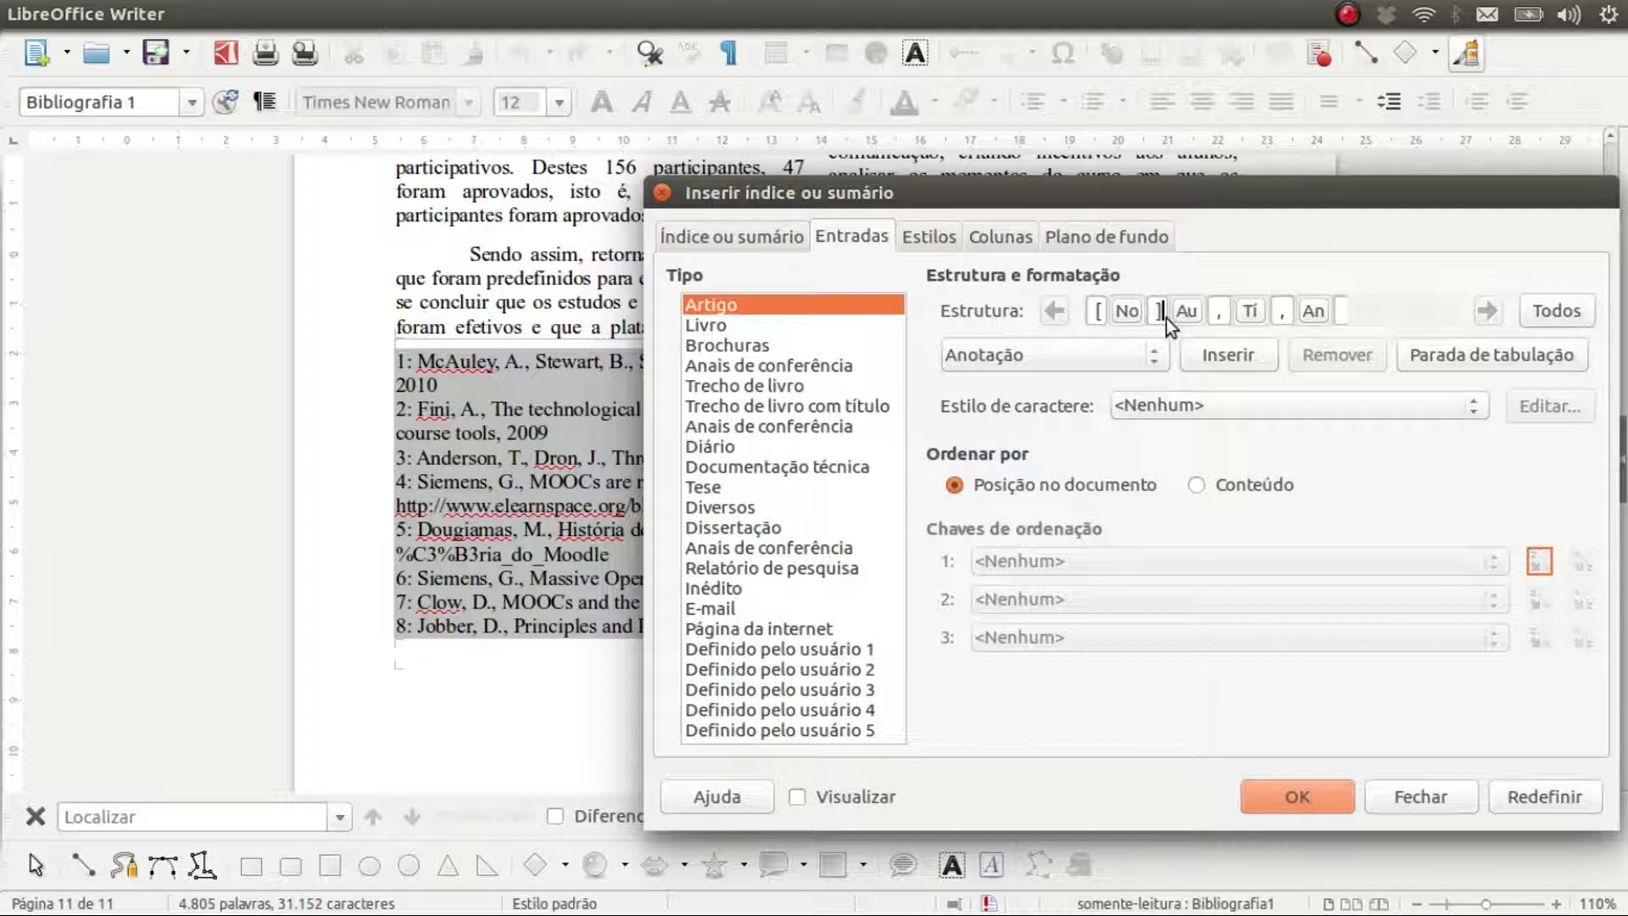
{"action": "type", "text": "]"}
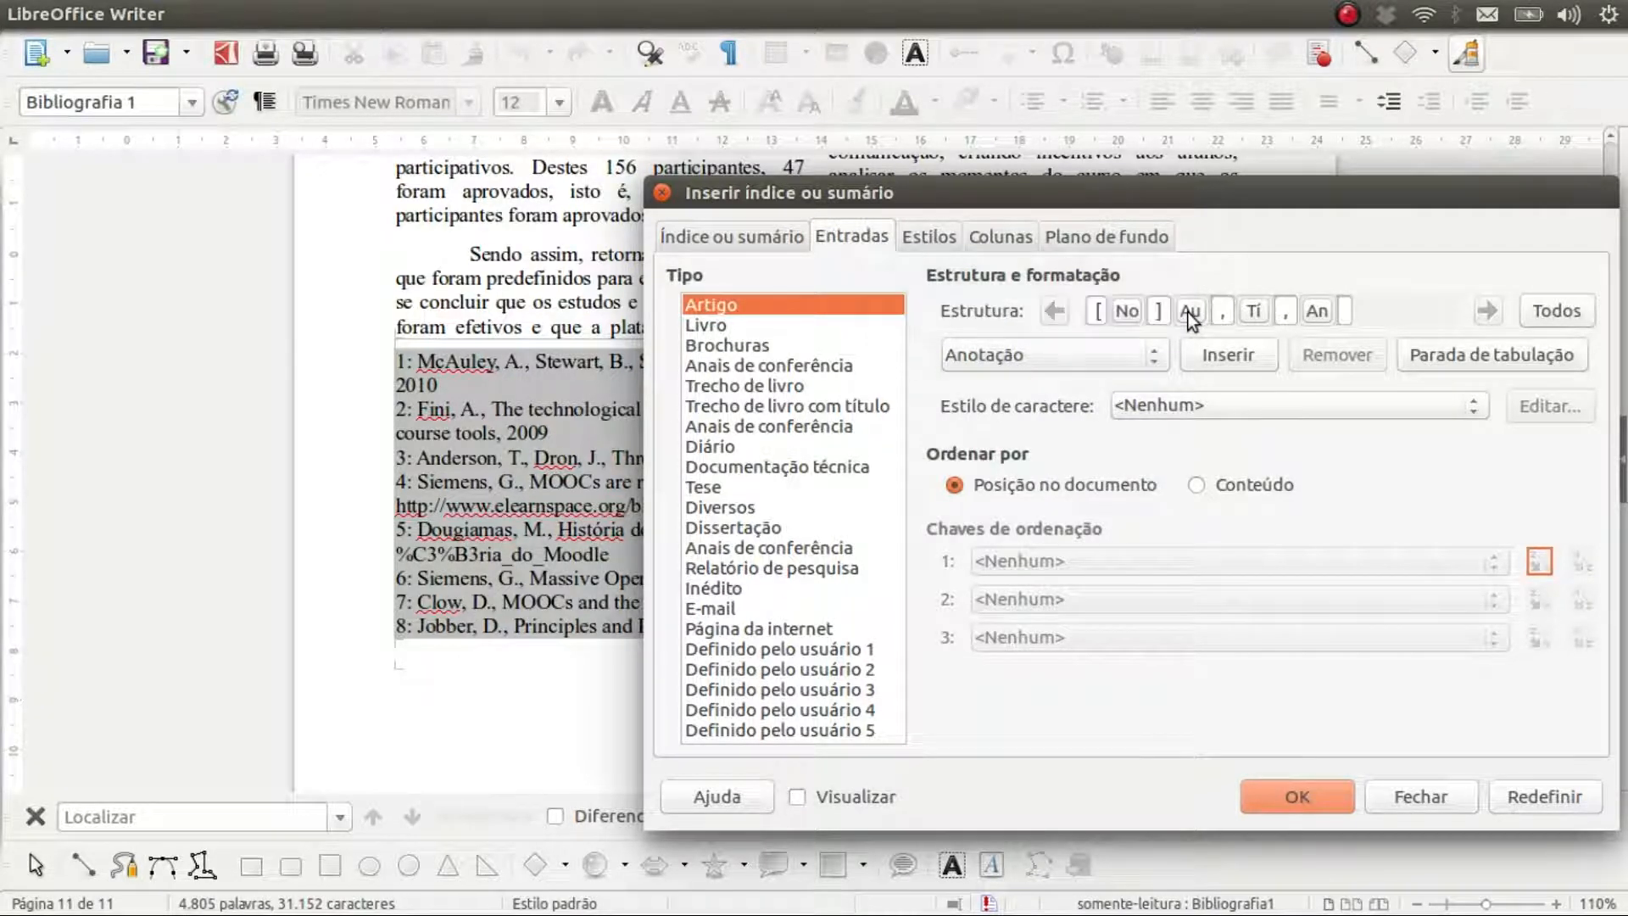
{"action": "left_click", "coordinate": [1324, 797]}
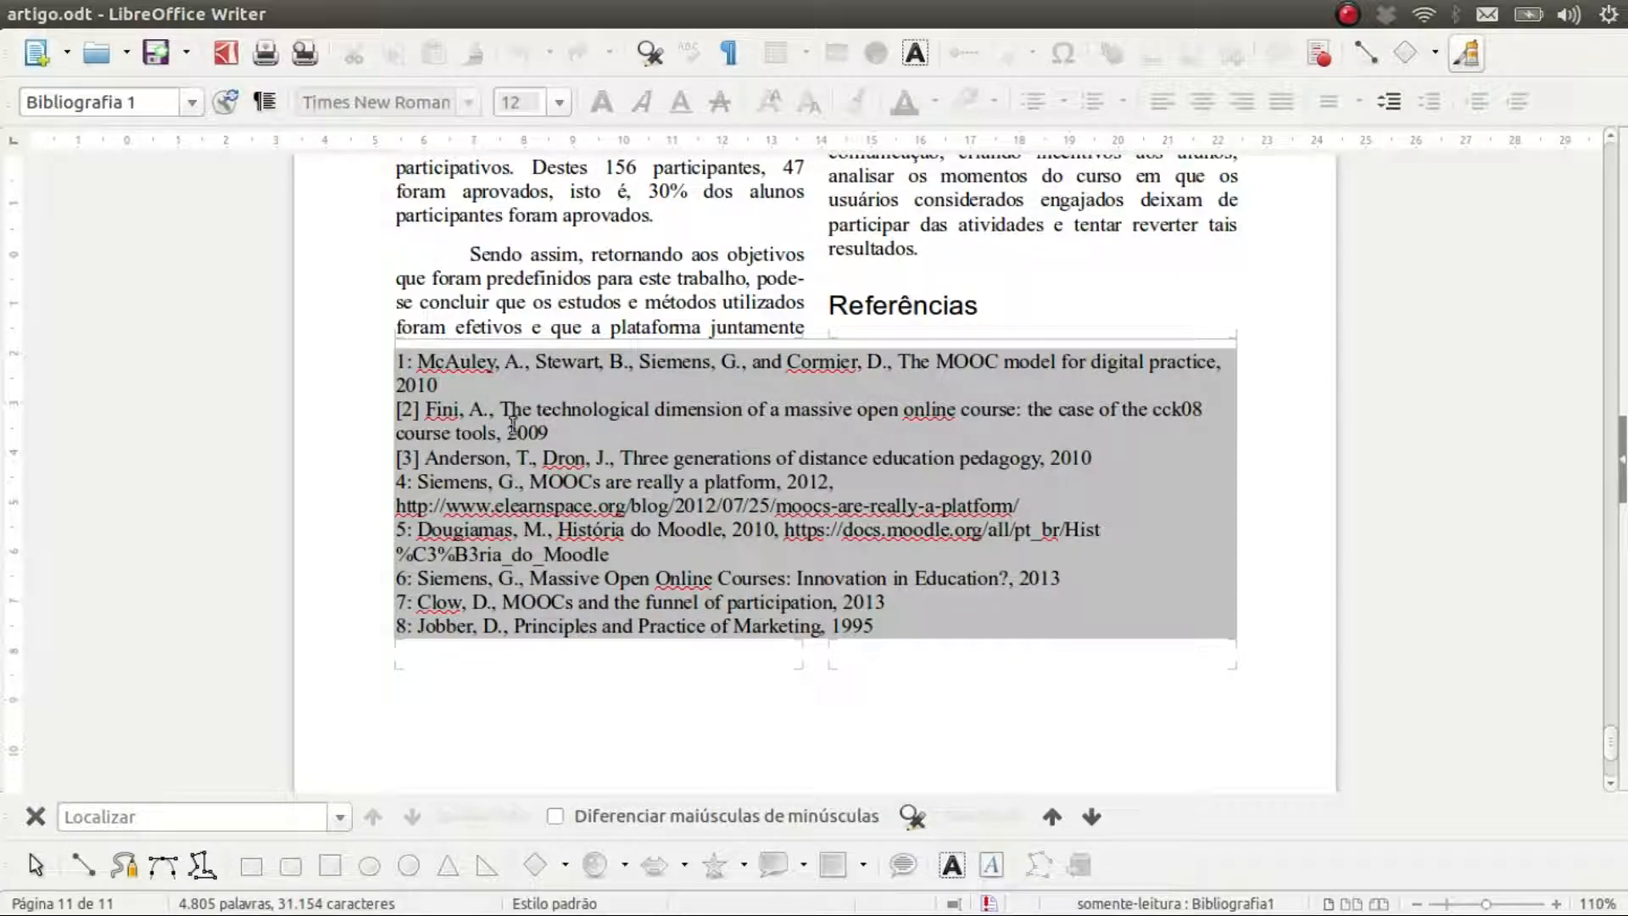
Step: Edit the bibliography index and remove the Ano field from the end of the Artigo entry structure
{"action": "right_click", "coordinate": [622, 410]}
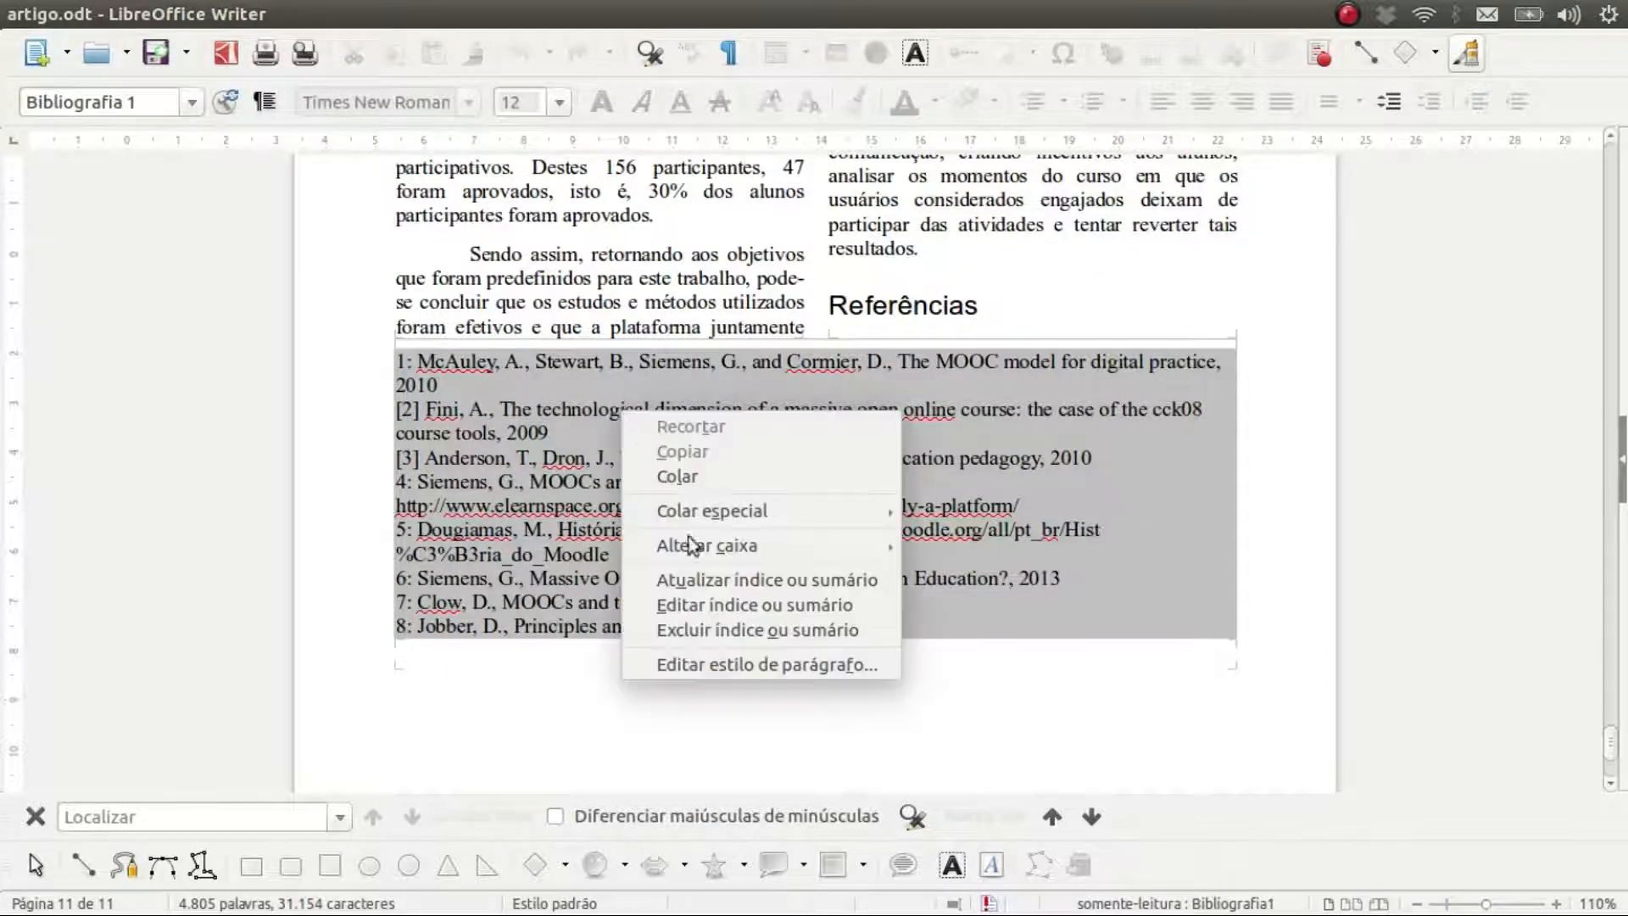
{"action": "left_click", "coordinate": [736, 605]}
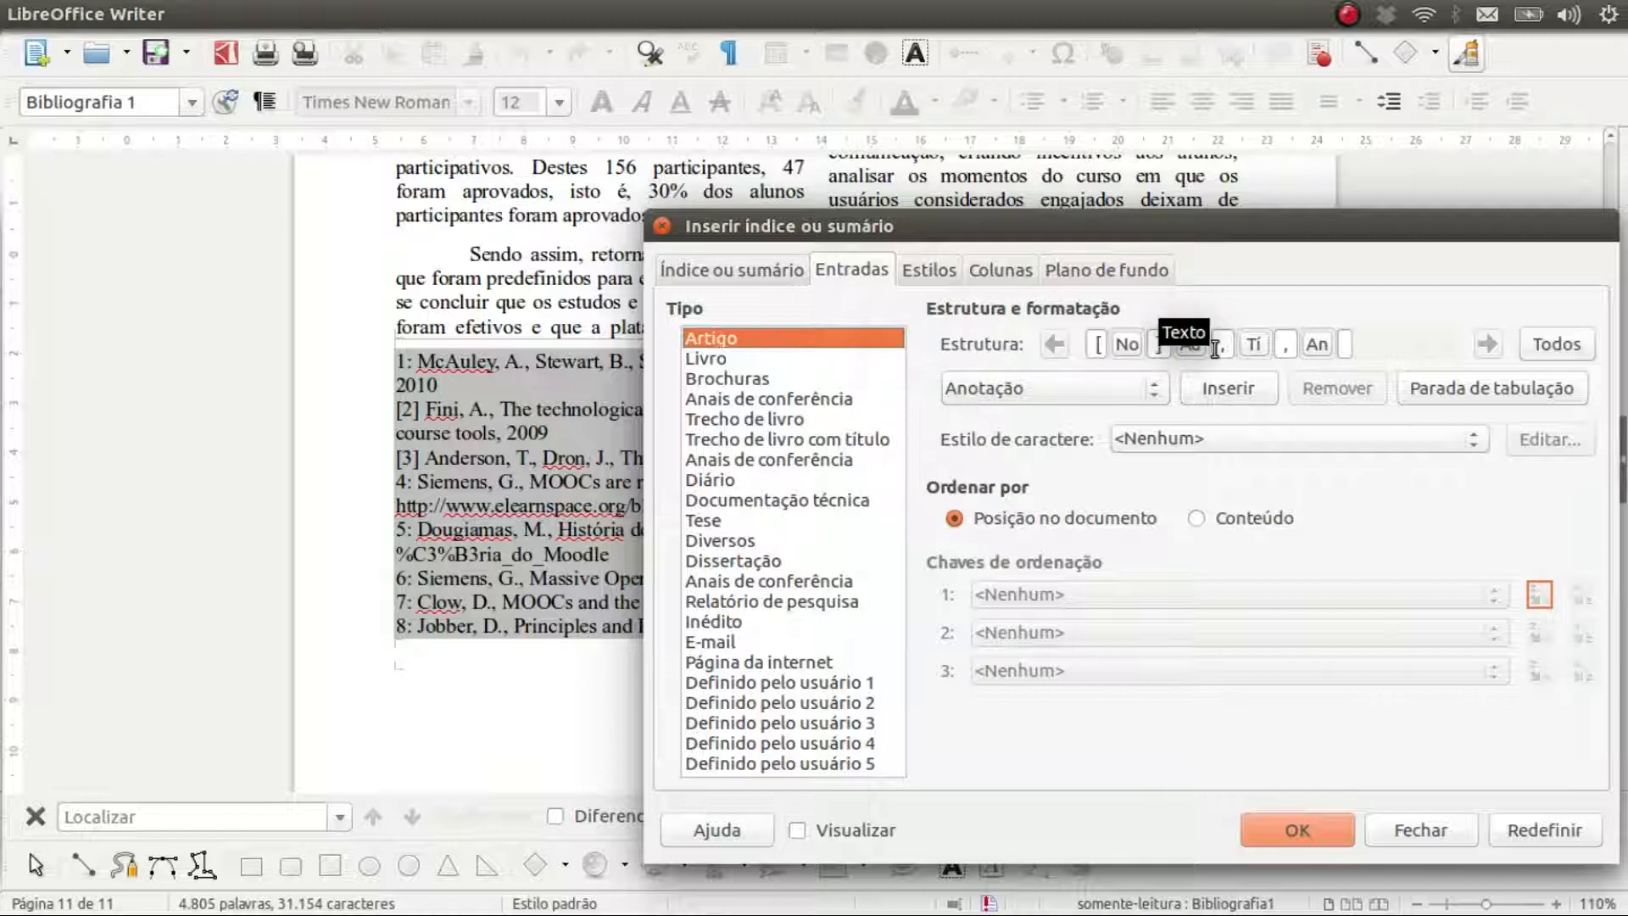
{"action": "left_click", "coordinate": [1319, 344]}
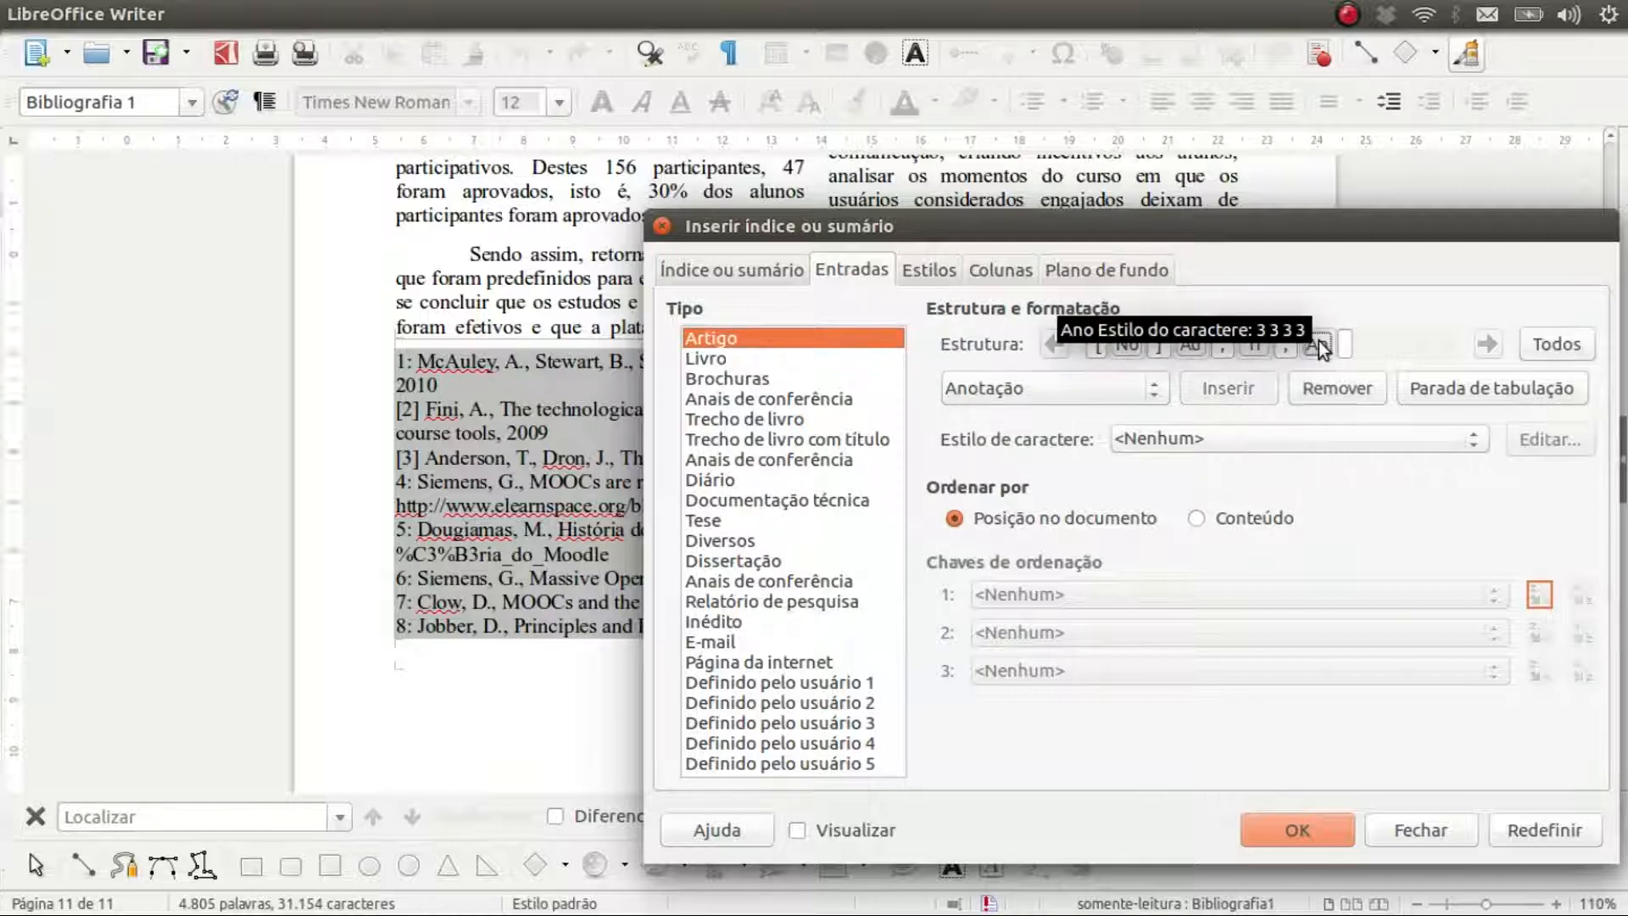
{"action": "left_click", "coordinate": [1331, 389]}
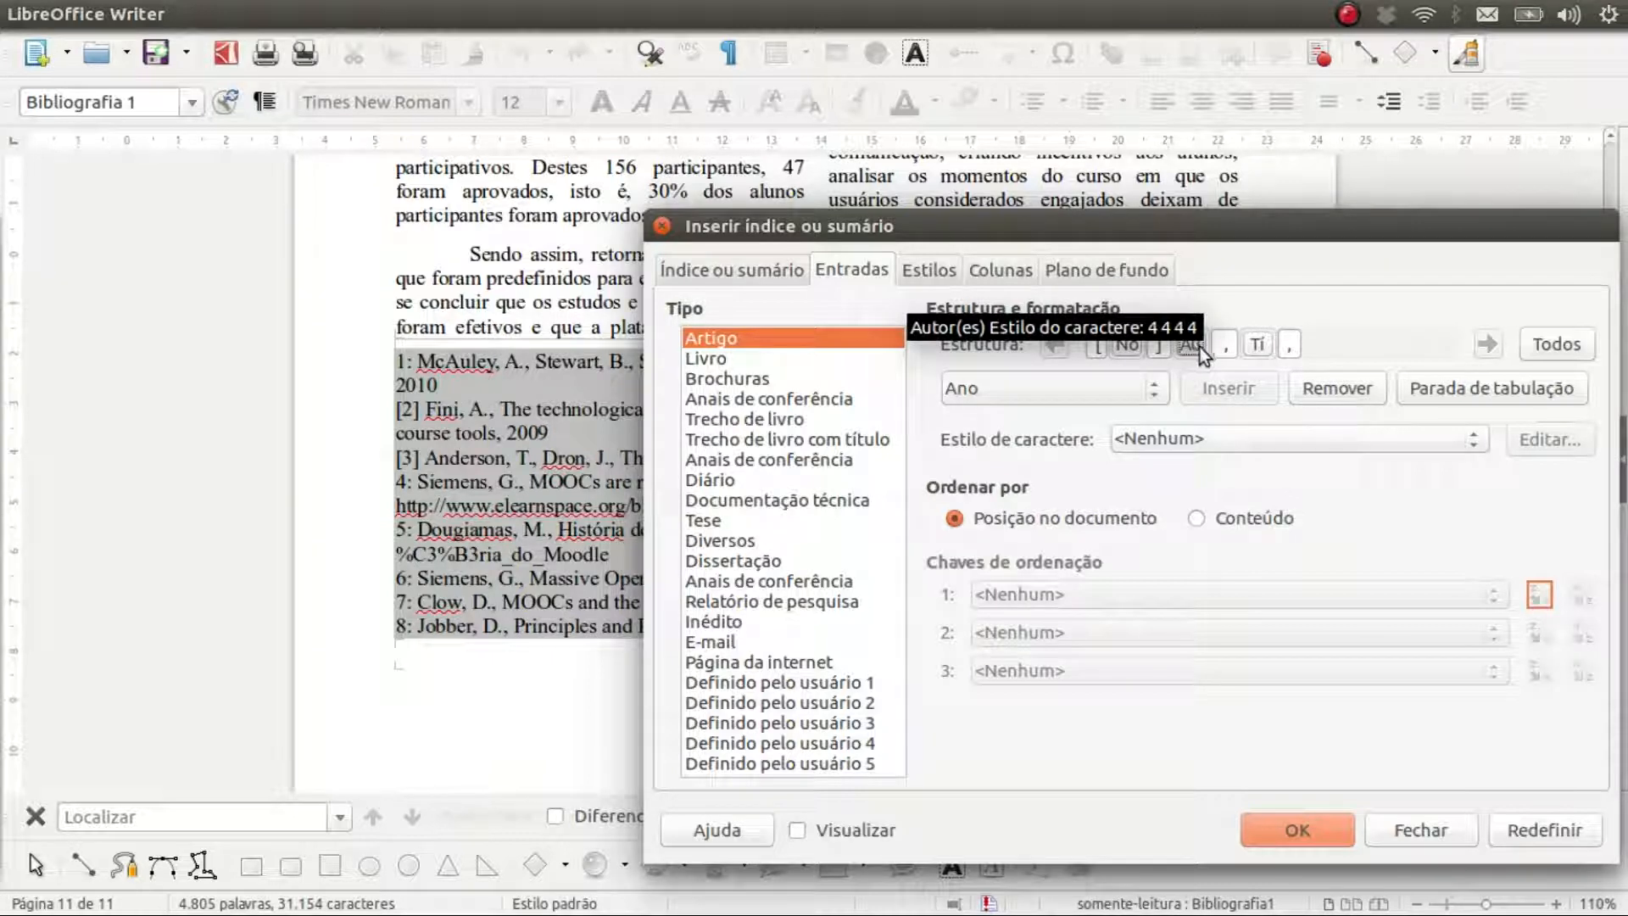
Step: Insert the Ano field directly after the Autor(es) field in the Artigo structure
{"action": "left_click", "coordinate": [1216, 345]}
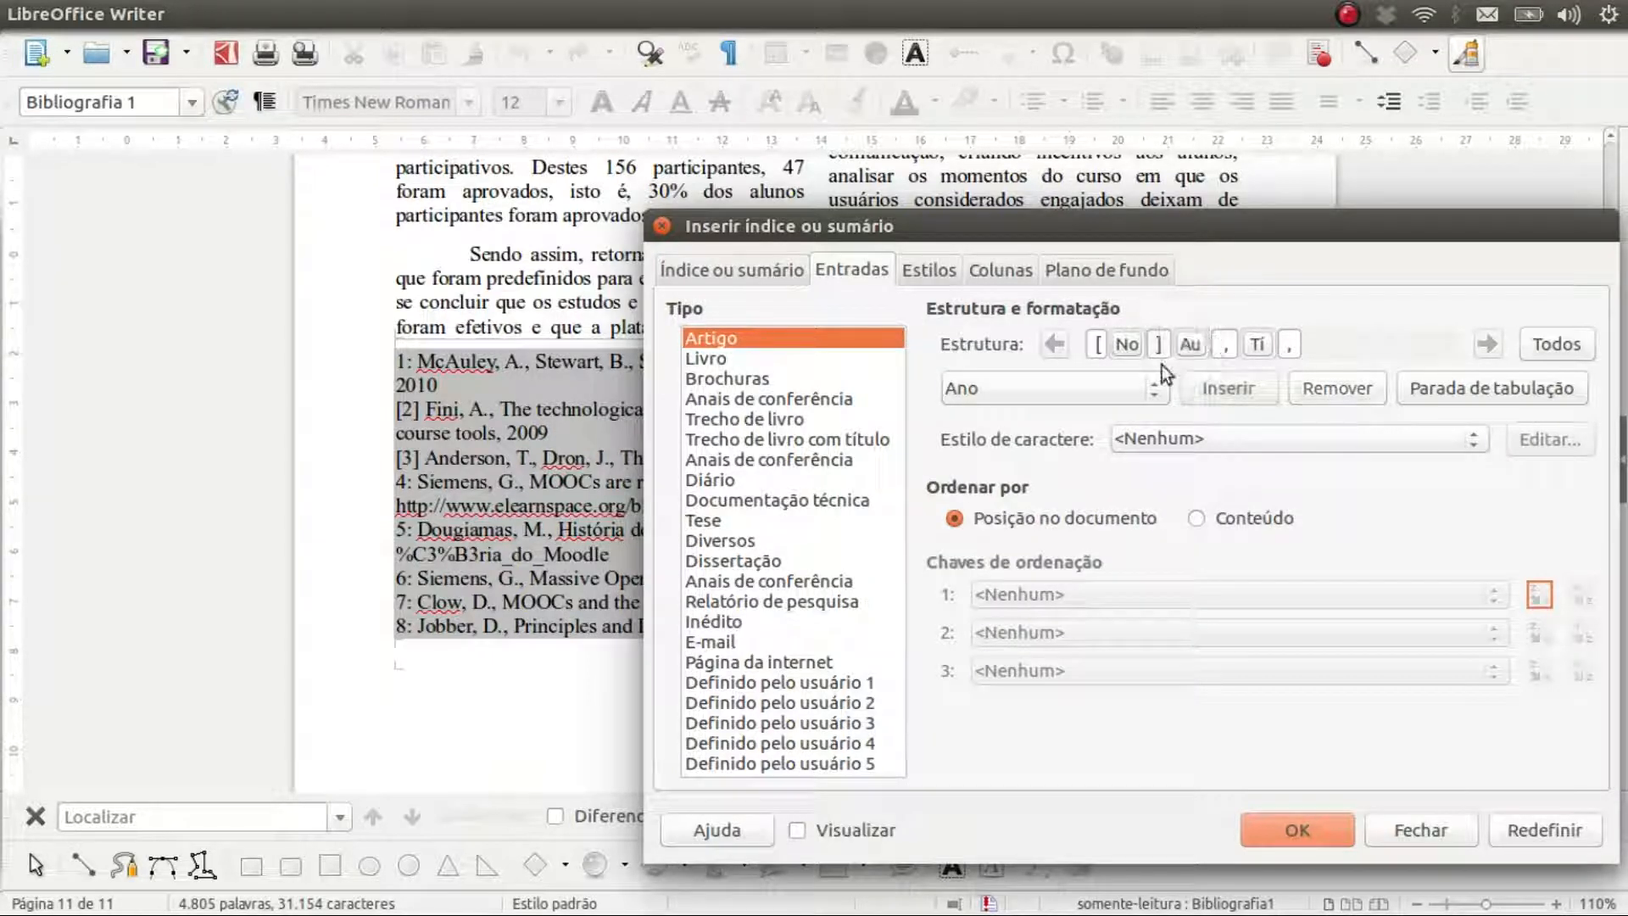
{"action": "left_click", "coordinate": [1080, 385]}
{"action": "left_click", "coordinate": [1149, 397]}
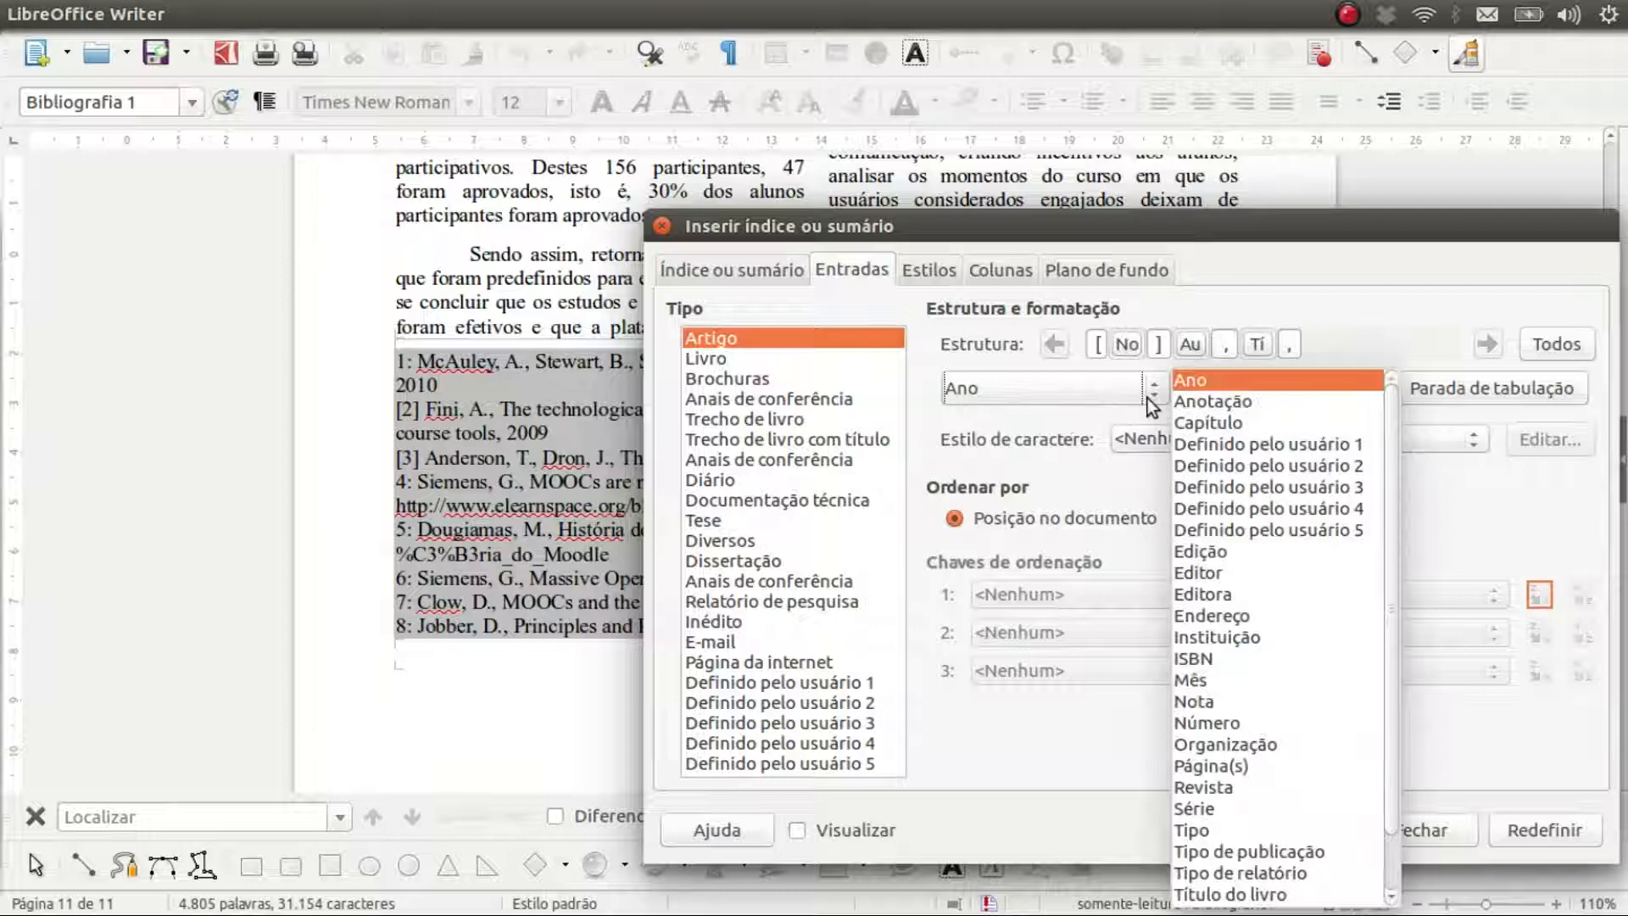
{"action": "left_click", "coordinate": [1208, 382]}
{"action": "left_click", "coordinate": [1223, 390]}
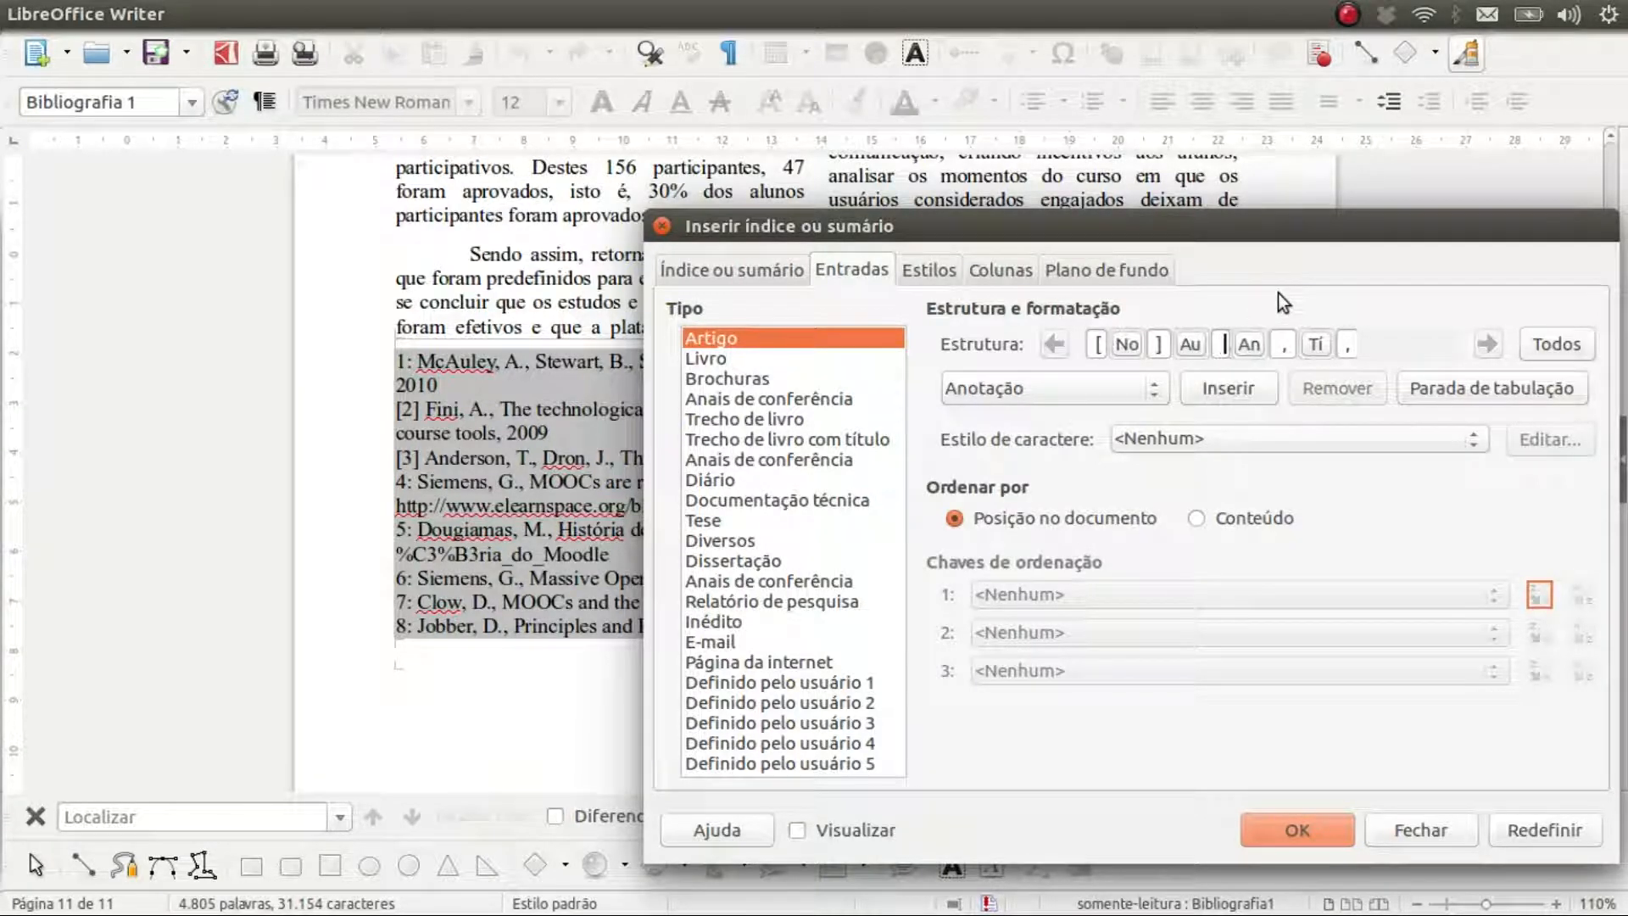
Step: Enclose the Ano field in parentheses and follow it with a period, replacing the comma before the title
{"action": "type", "text": "("}
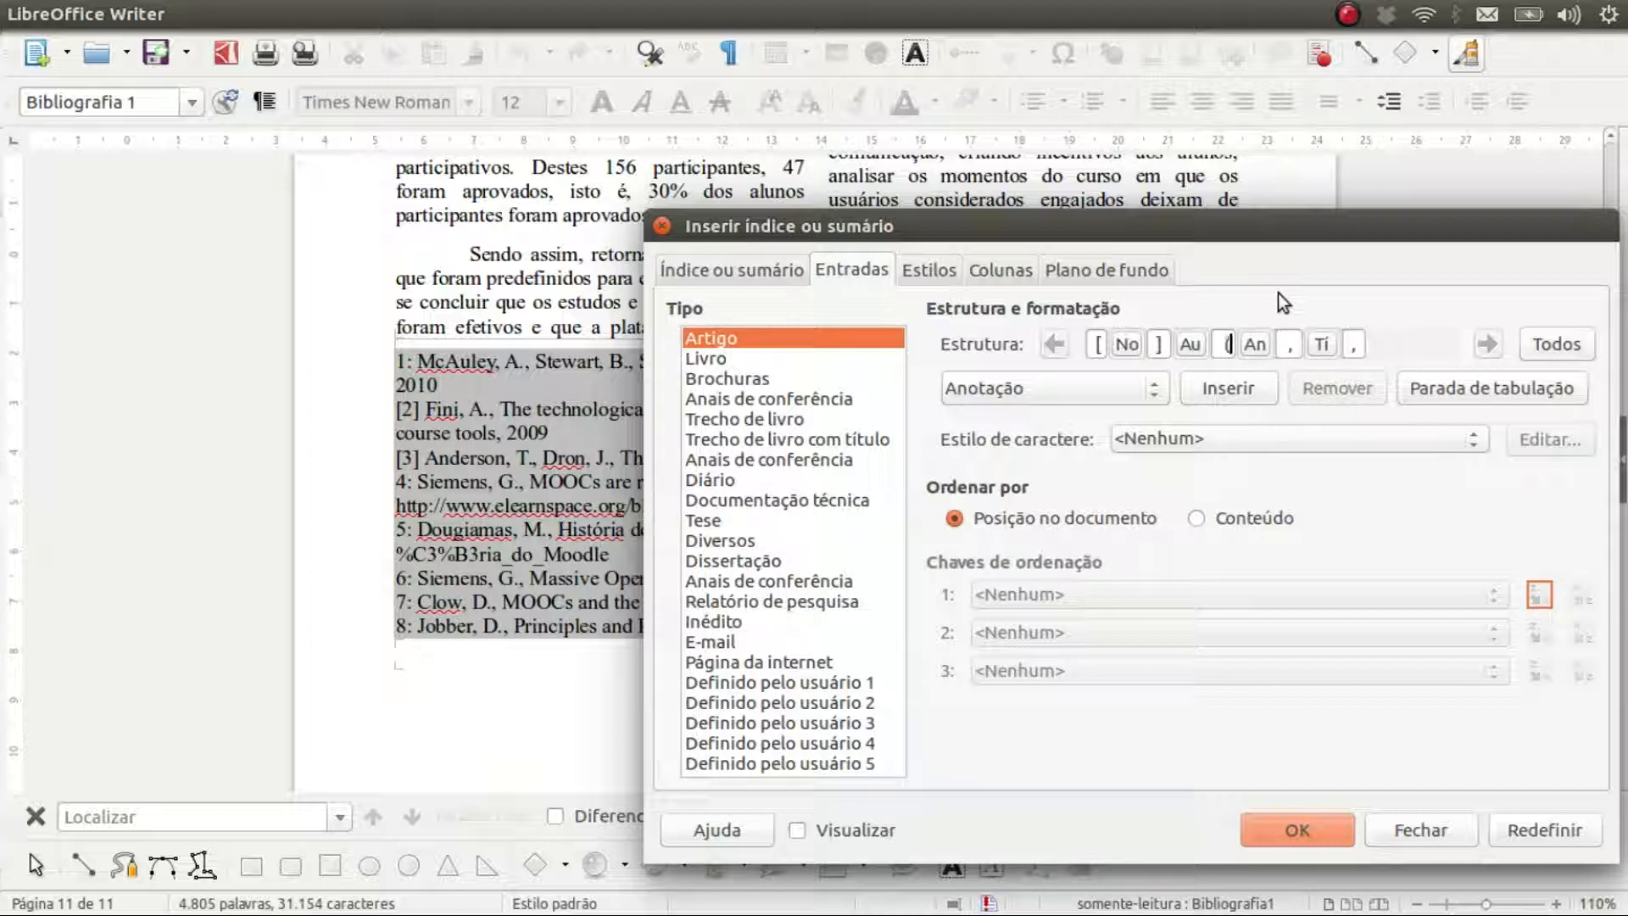
{"action": "left_click", "coordinate": [1281, 351]}
{"action": "type", "text": ")"}
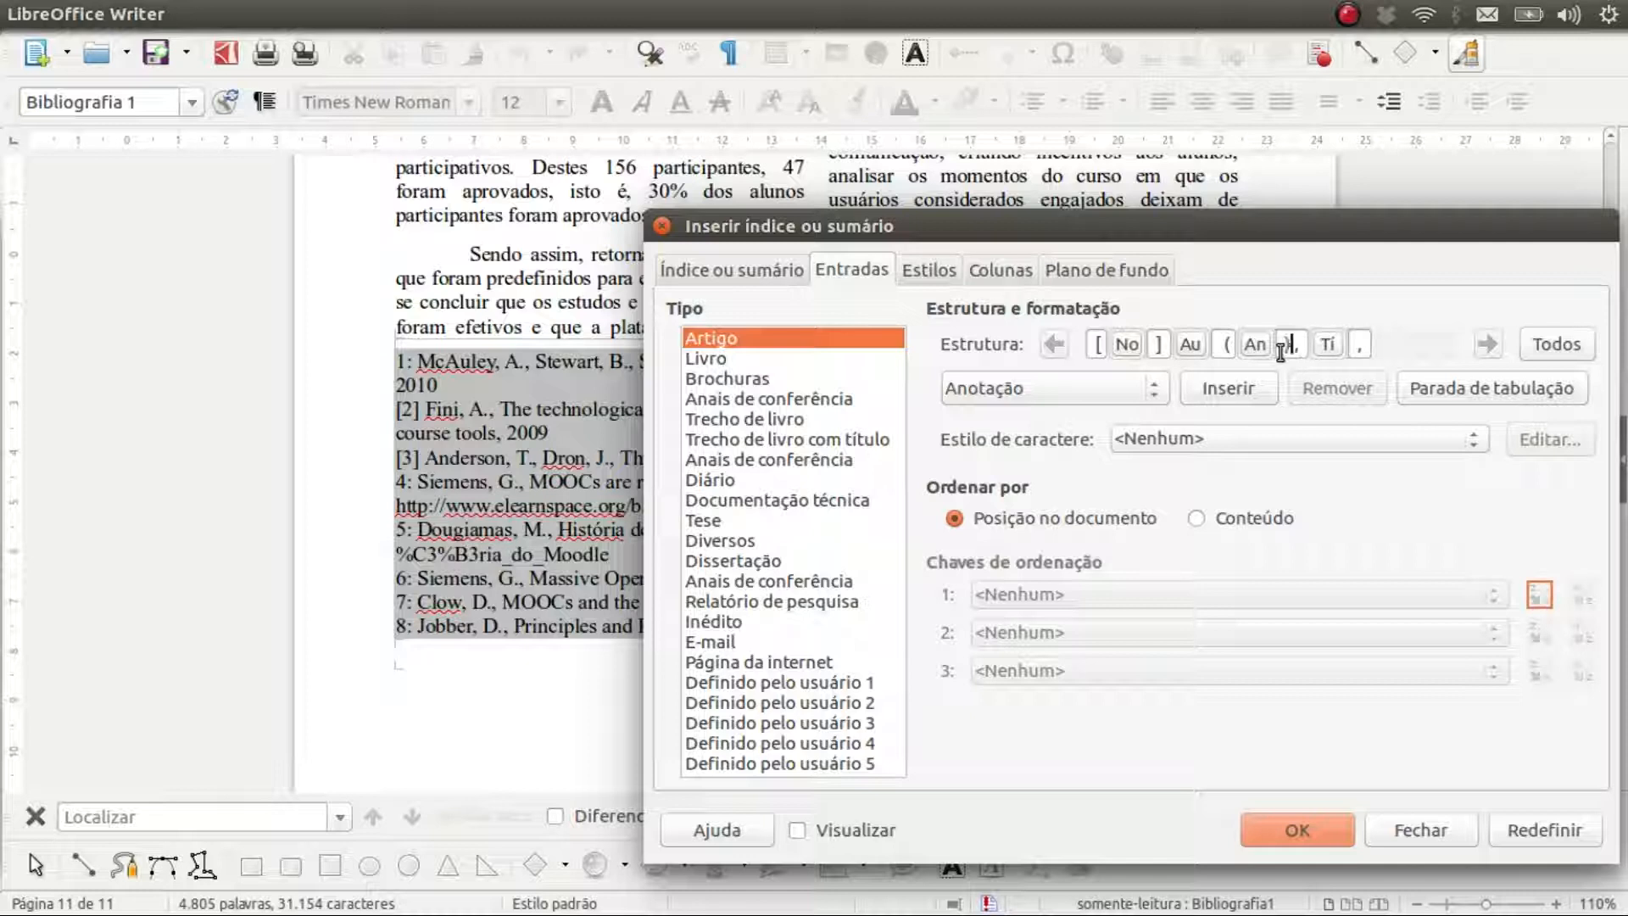
{"action": "type", "text": "."}
{"action": "key", "text": "Delete"}
{"action": "key", "text": "Delete"}
{"action": "key", "text": "Delete"}
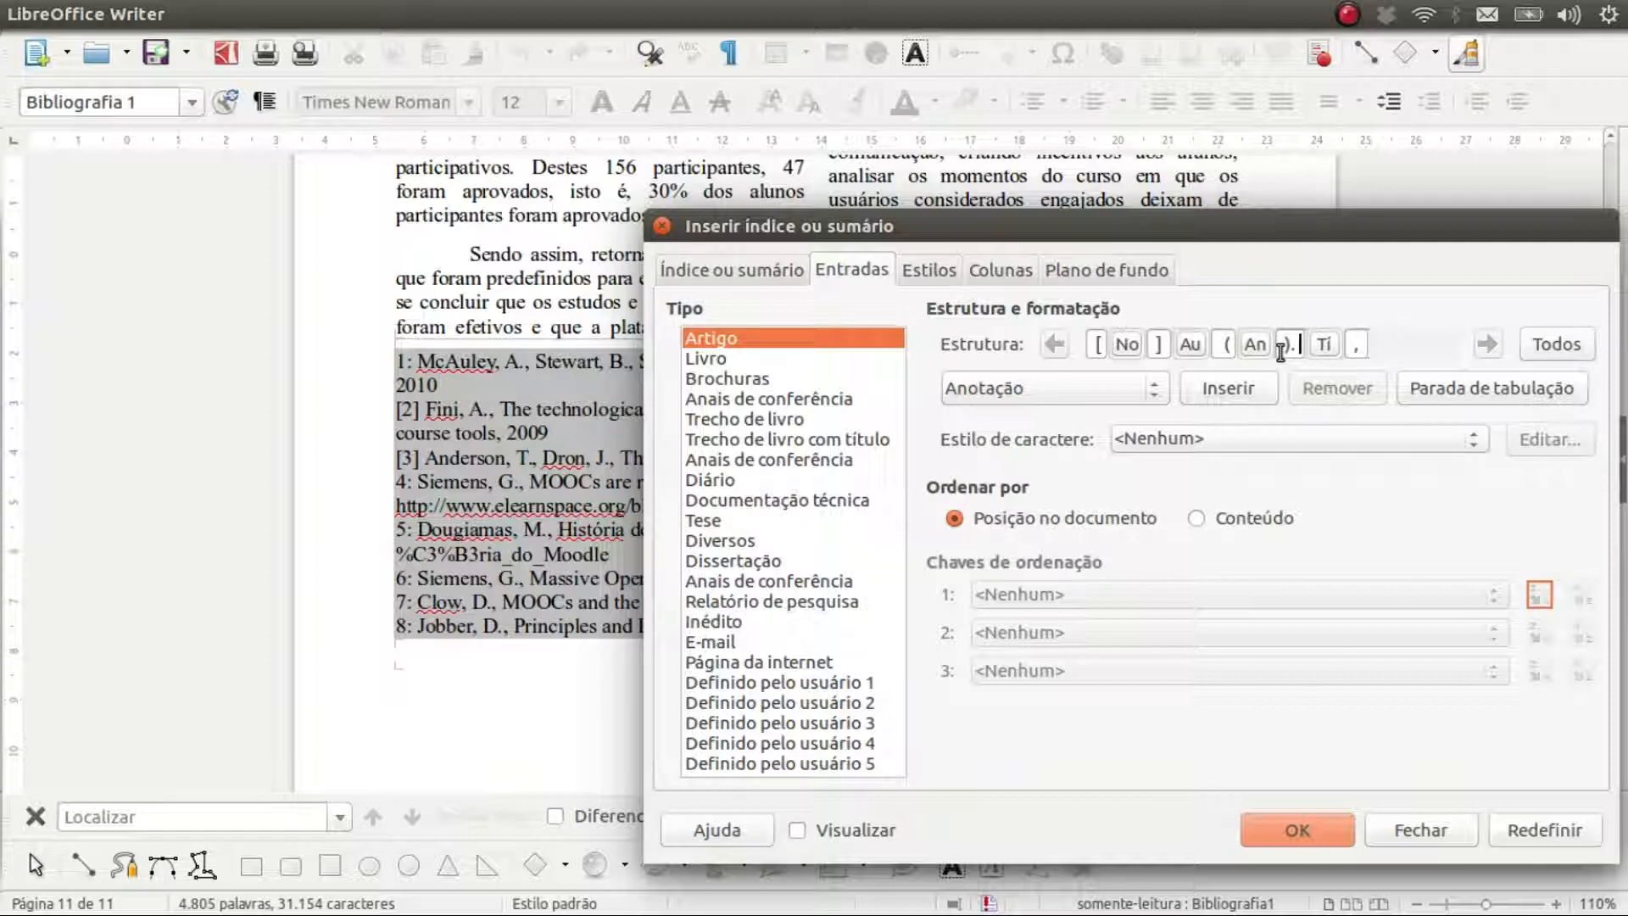
Step: Replace the comma after the title with a period and append the Título do livro field followed by a comma
{"action": "left_click", "coordinate": [1324, 347]}
{"action": "left_click", "coordinate": [1353, 345]}
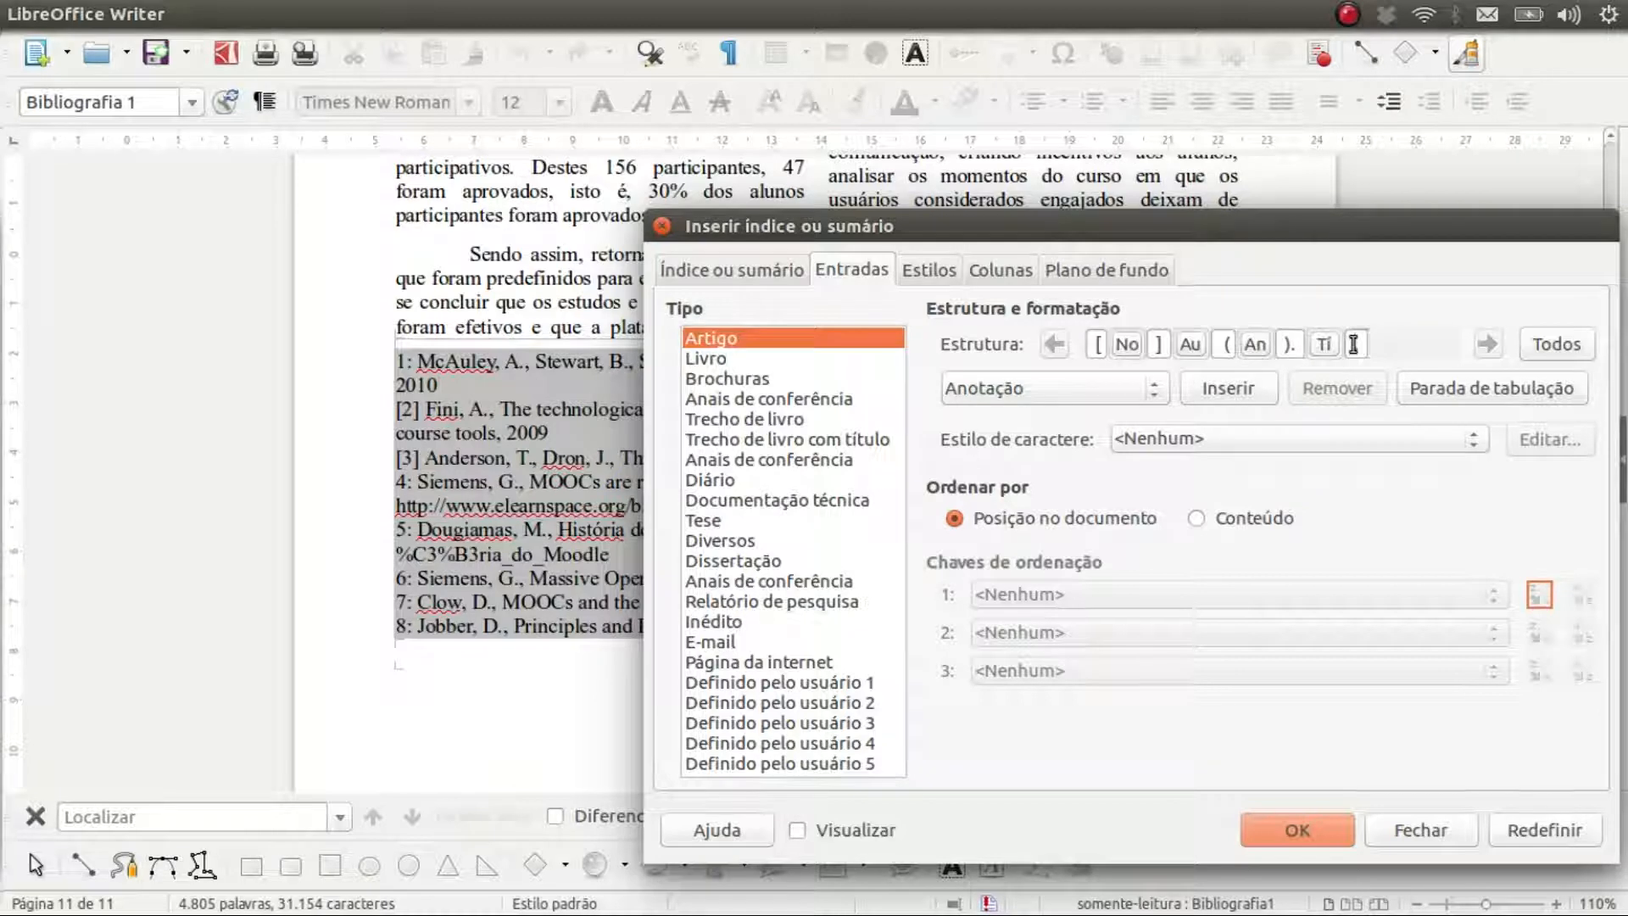
{"action": "type", "text": "."}
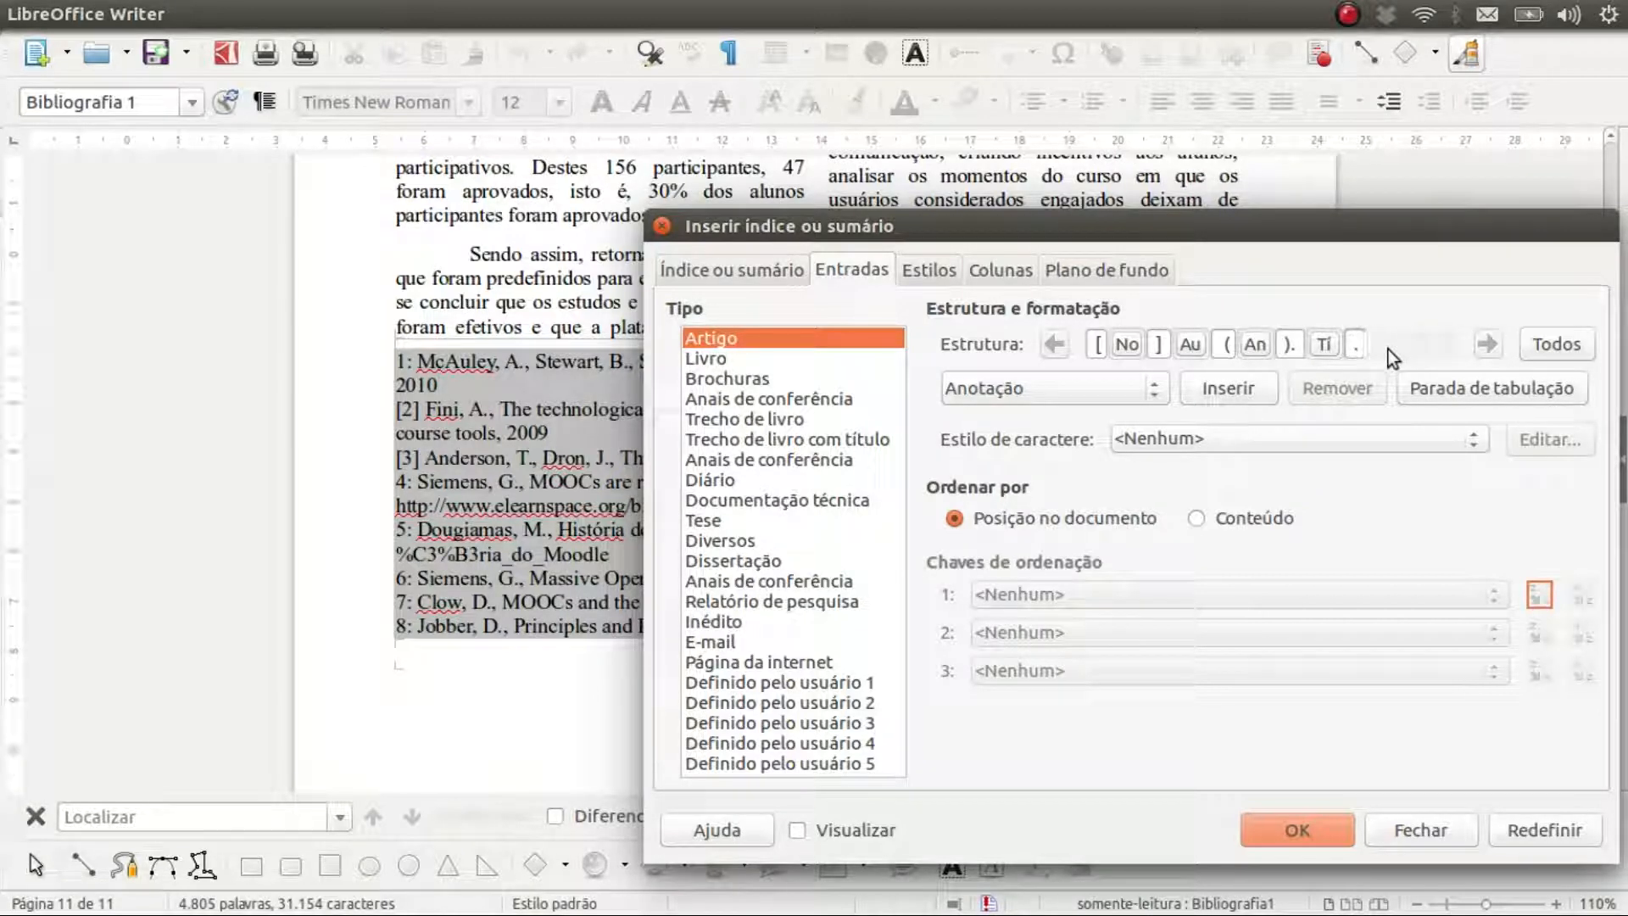
{"action": "left_click", "coordinate": [1158, 390]}
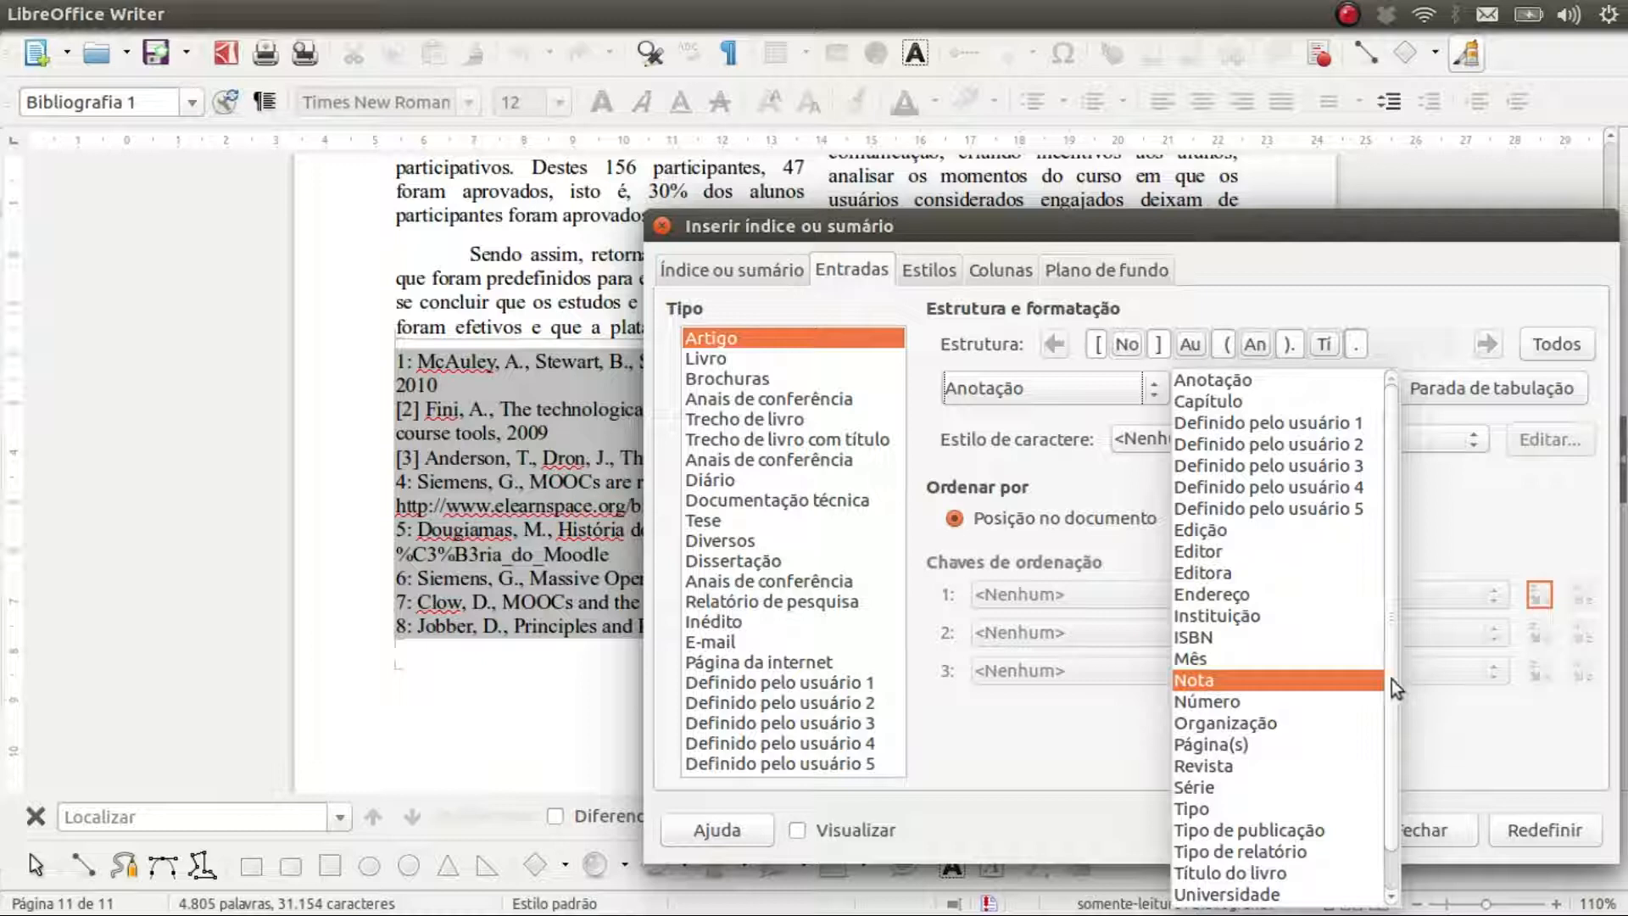
{"action": "left_click", "coordinate": [1285, 873]}
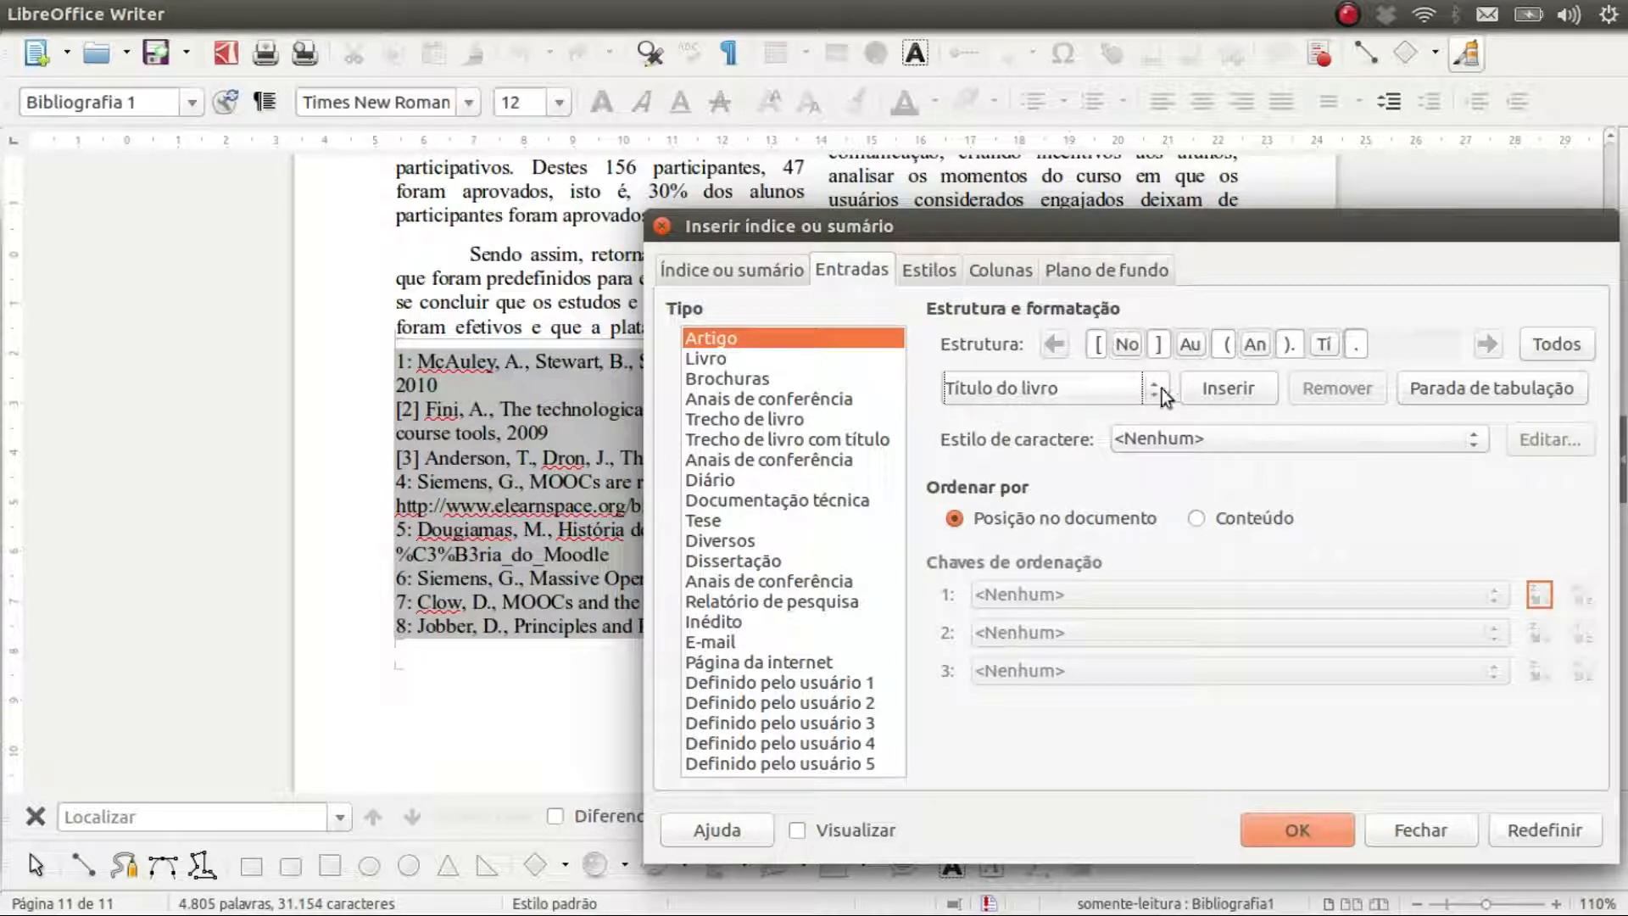
{"action": "left_click", "coordinate": [1223, 387]}
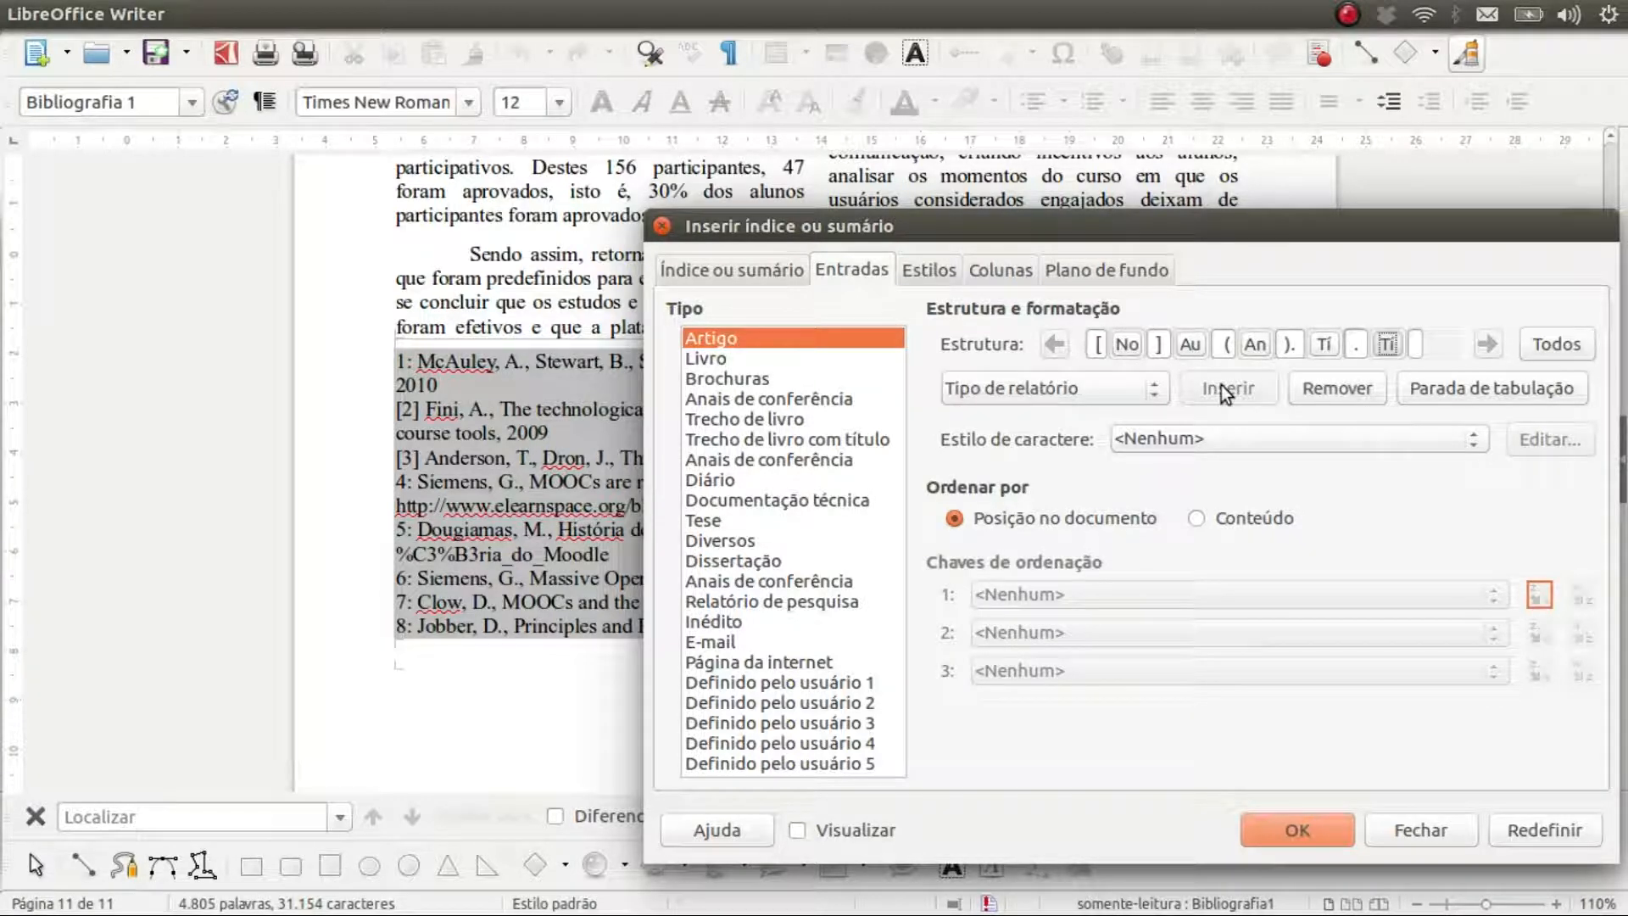
{"action": "left_click", "coordinate": [1417, 344]}
{"action": "type", "text": ","}
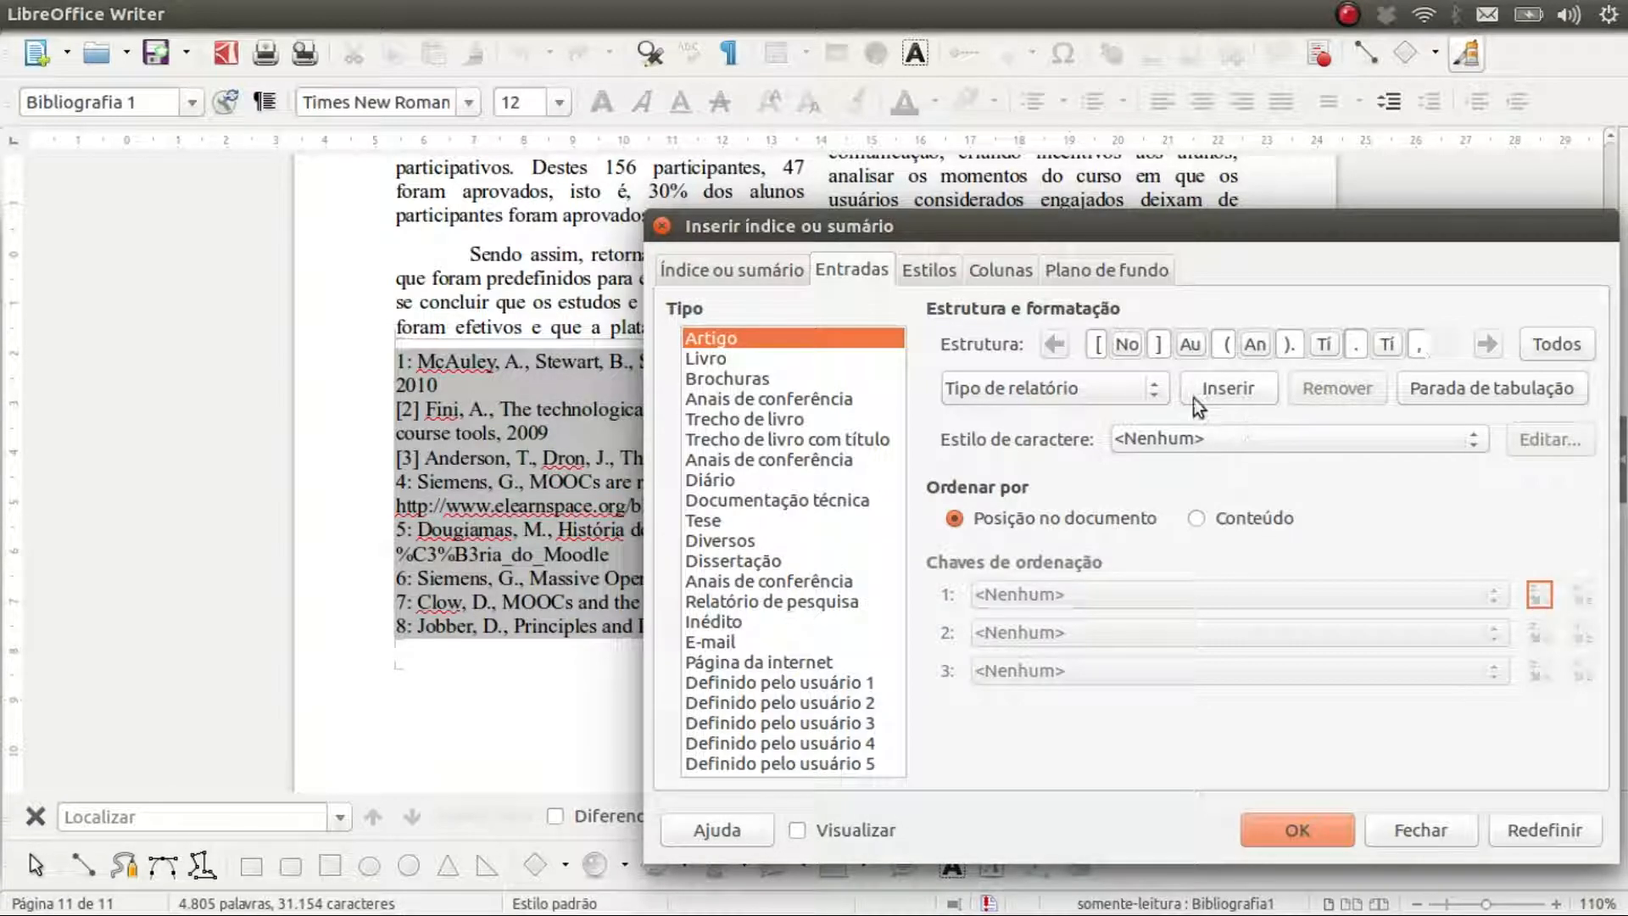
Step: Append the Volume field to the Artigo structure, followed by an opening parenthesis
{"action": "left_click", "coordinate": [1150, 394]}
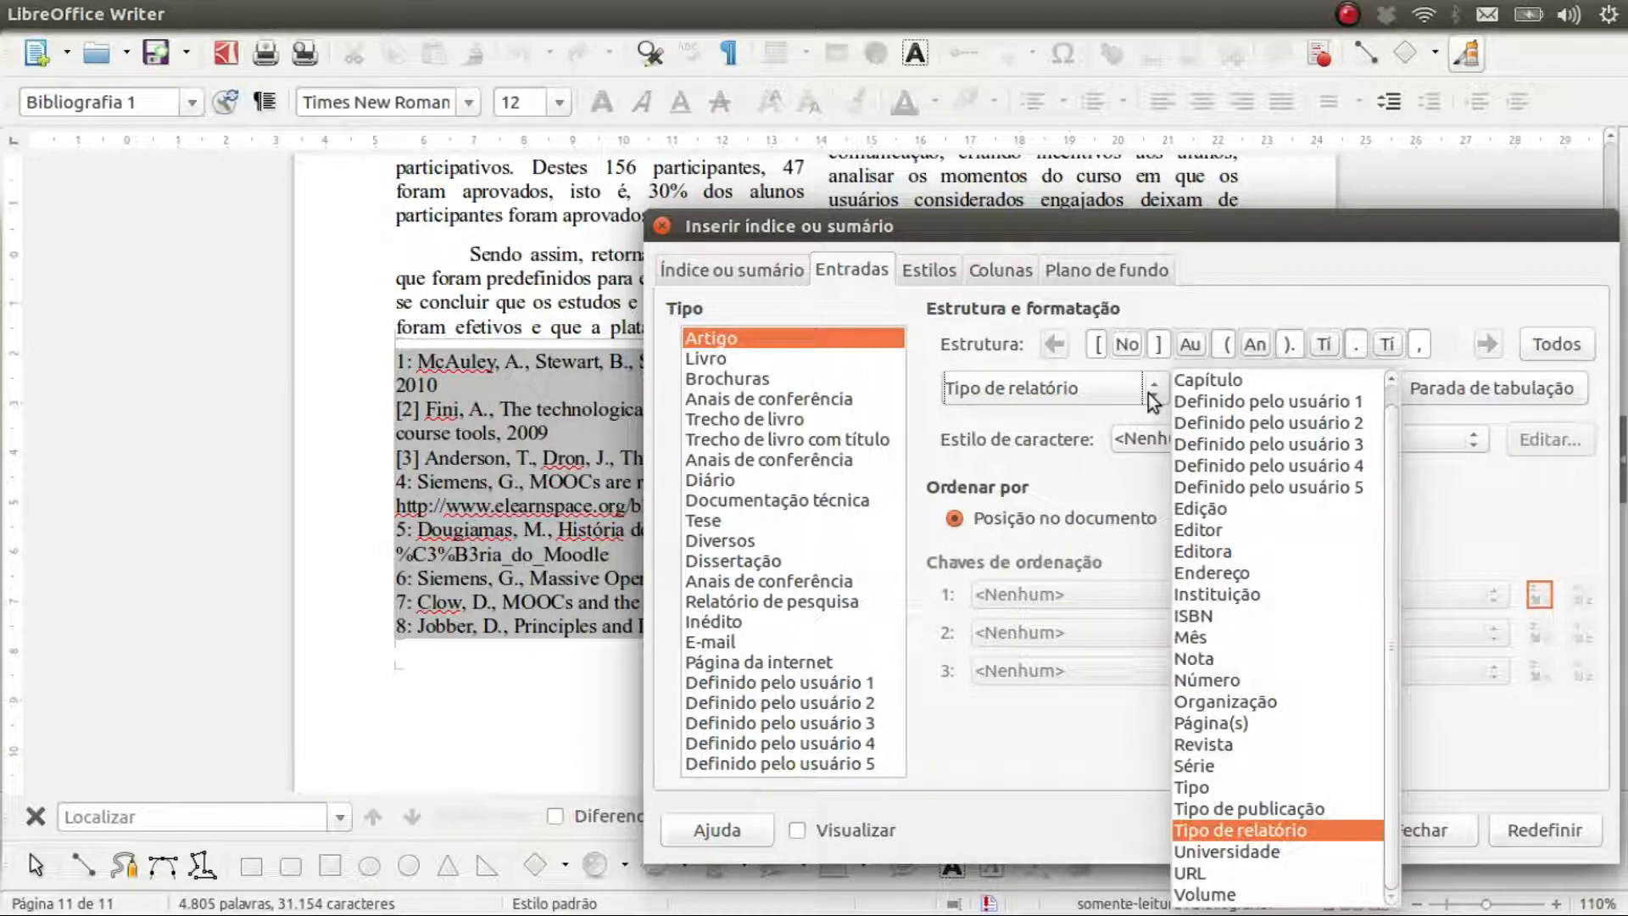
{"action": "left_click", "coordinate": [1230, 888]}
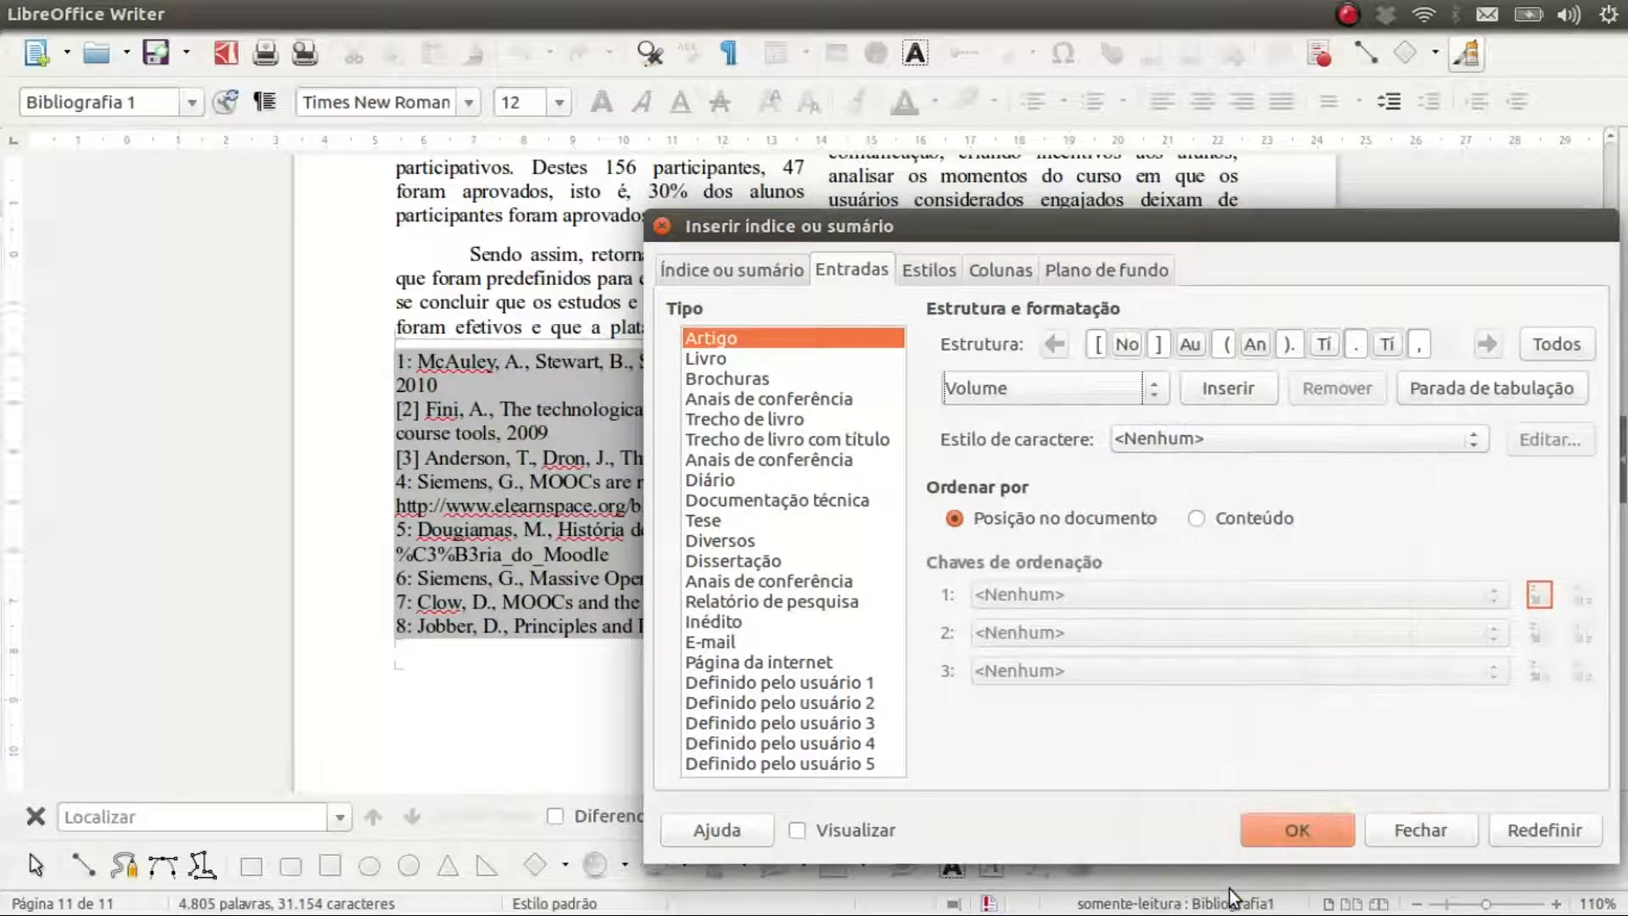
{"action": "left_click", "coordinate": [1237, 387]}
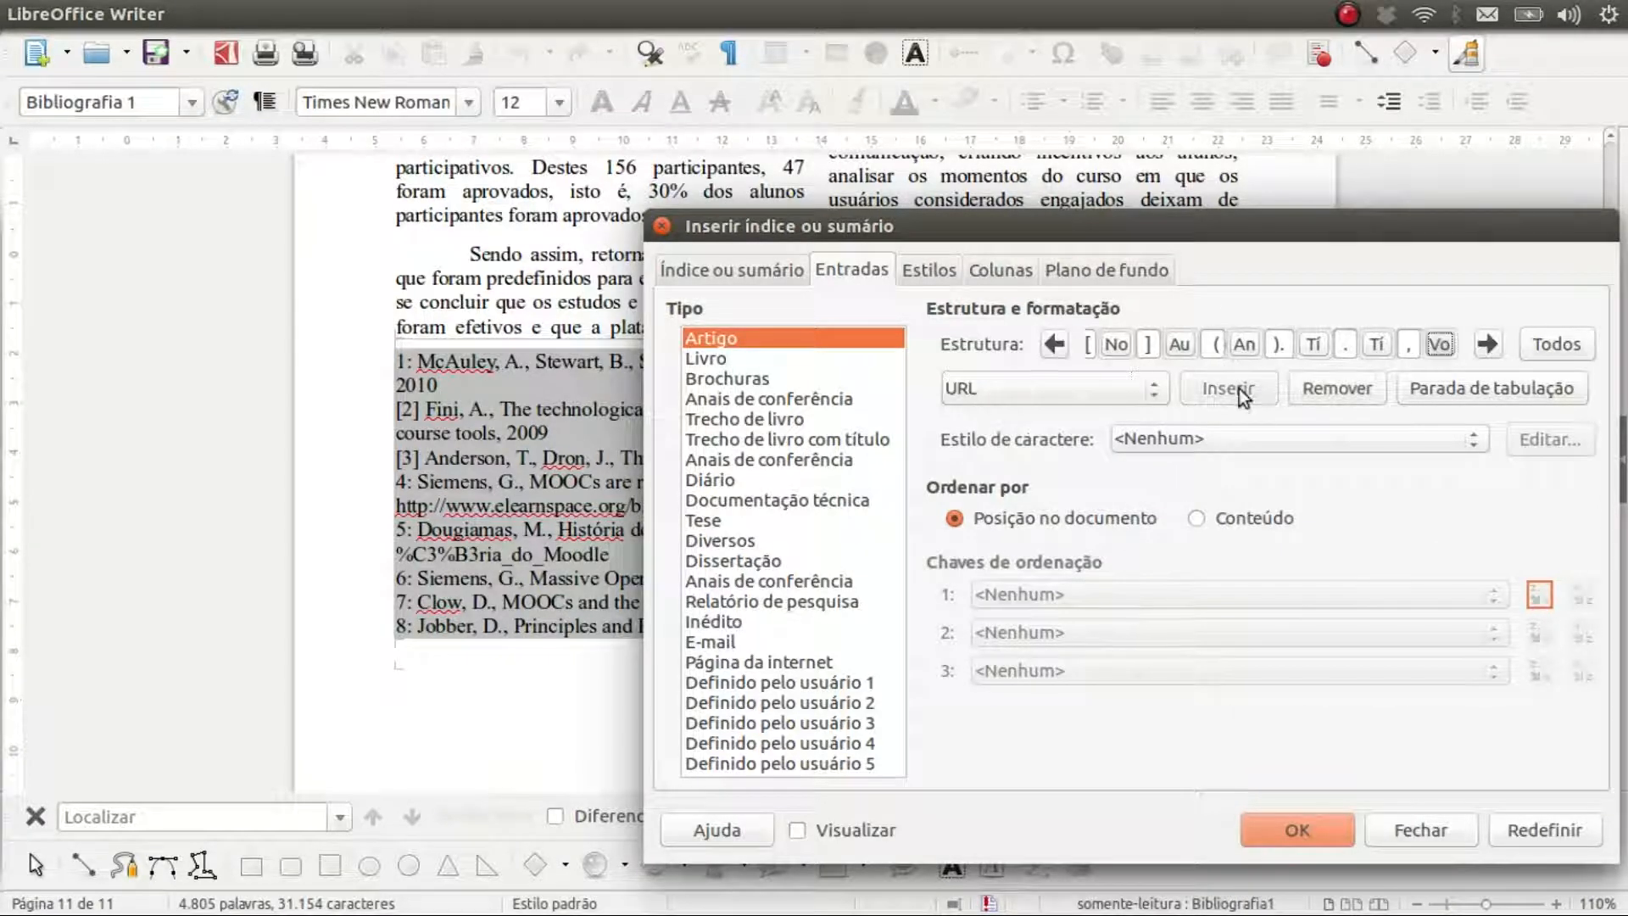
{"action": "left_click", "coordinate": [1492, 346]}
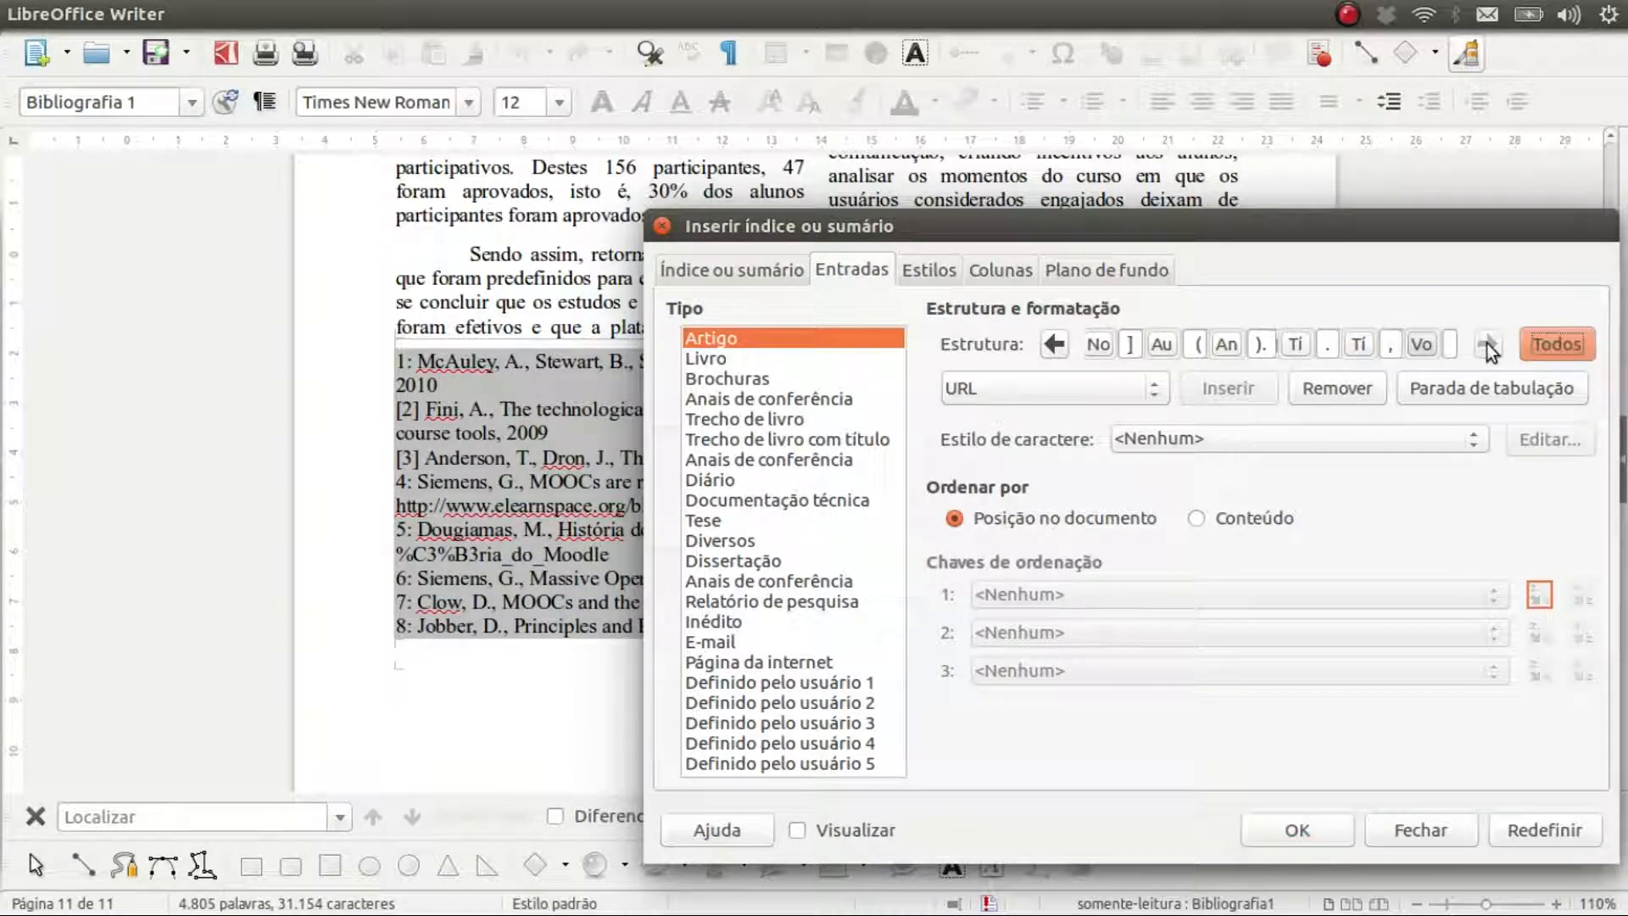
{"action": "left_click", "coordinate": [1452, 346]}
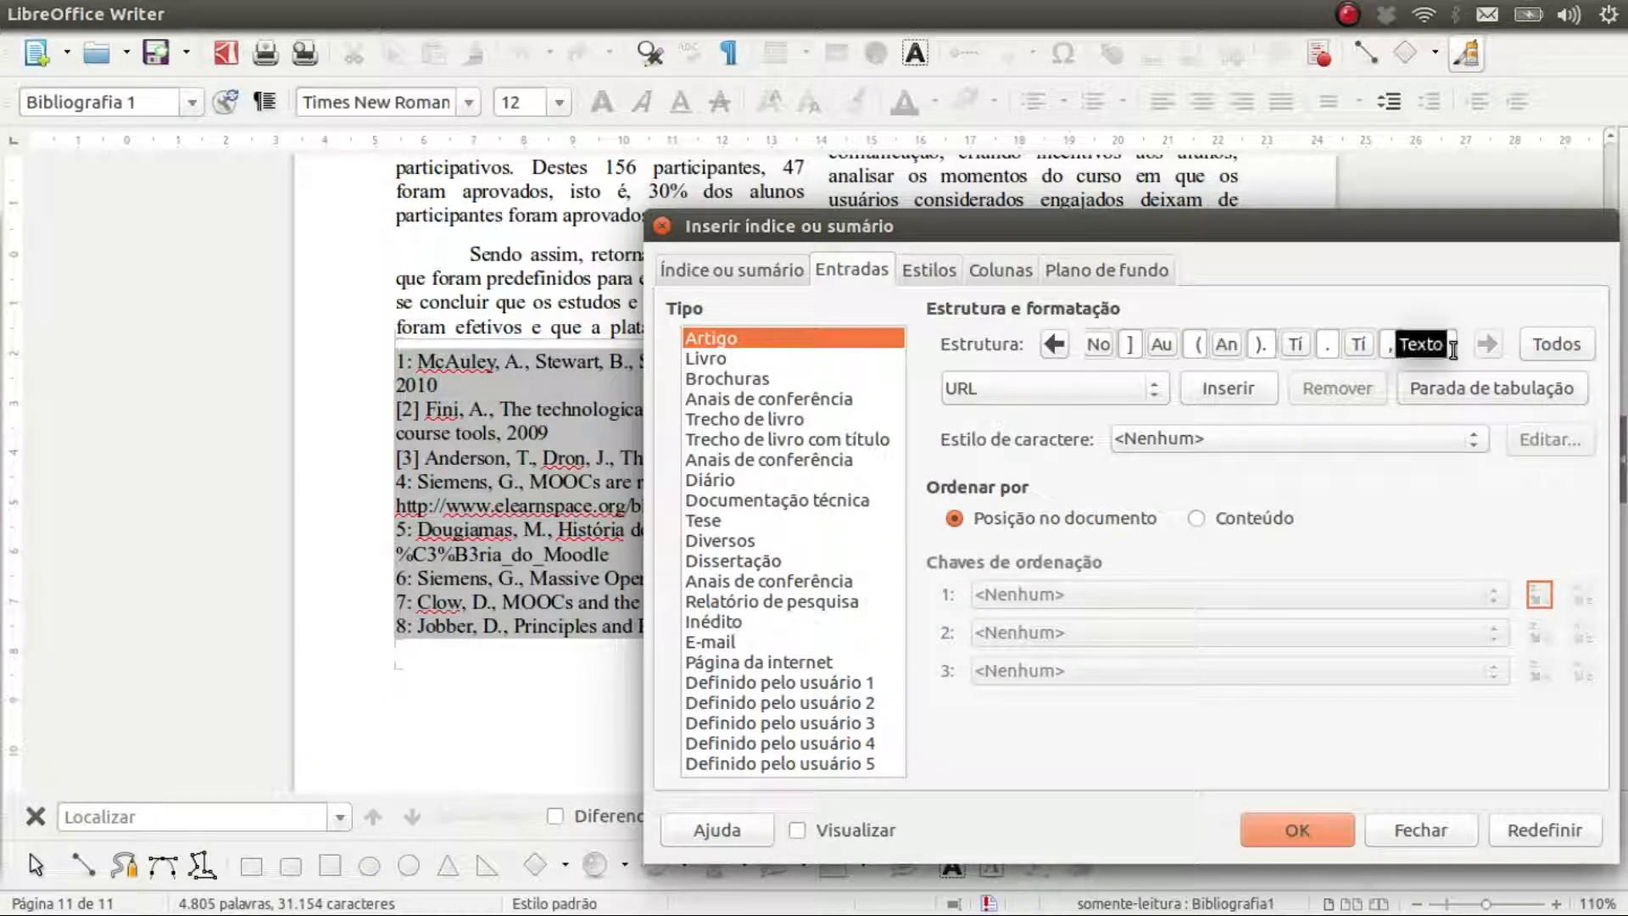
{"action": "type", "text": "("}
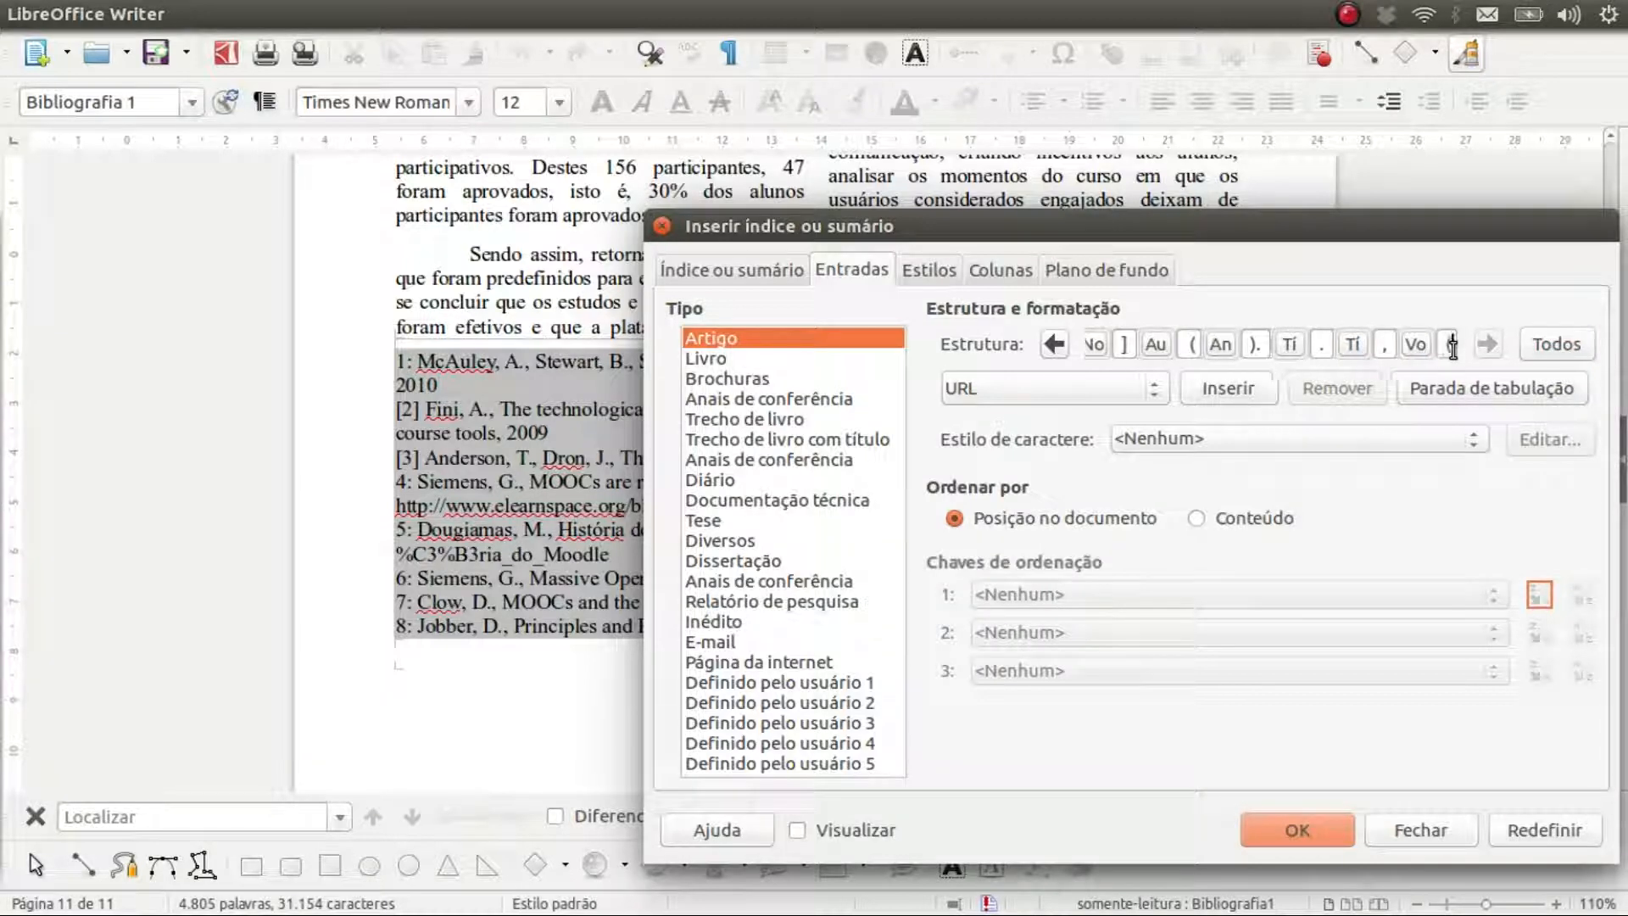
Step: Append the Número field after the opening parenthesis and follow it with "):"
{"action": "left_click", "coordinate": [1151, 388]}
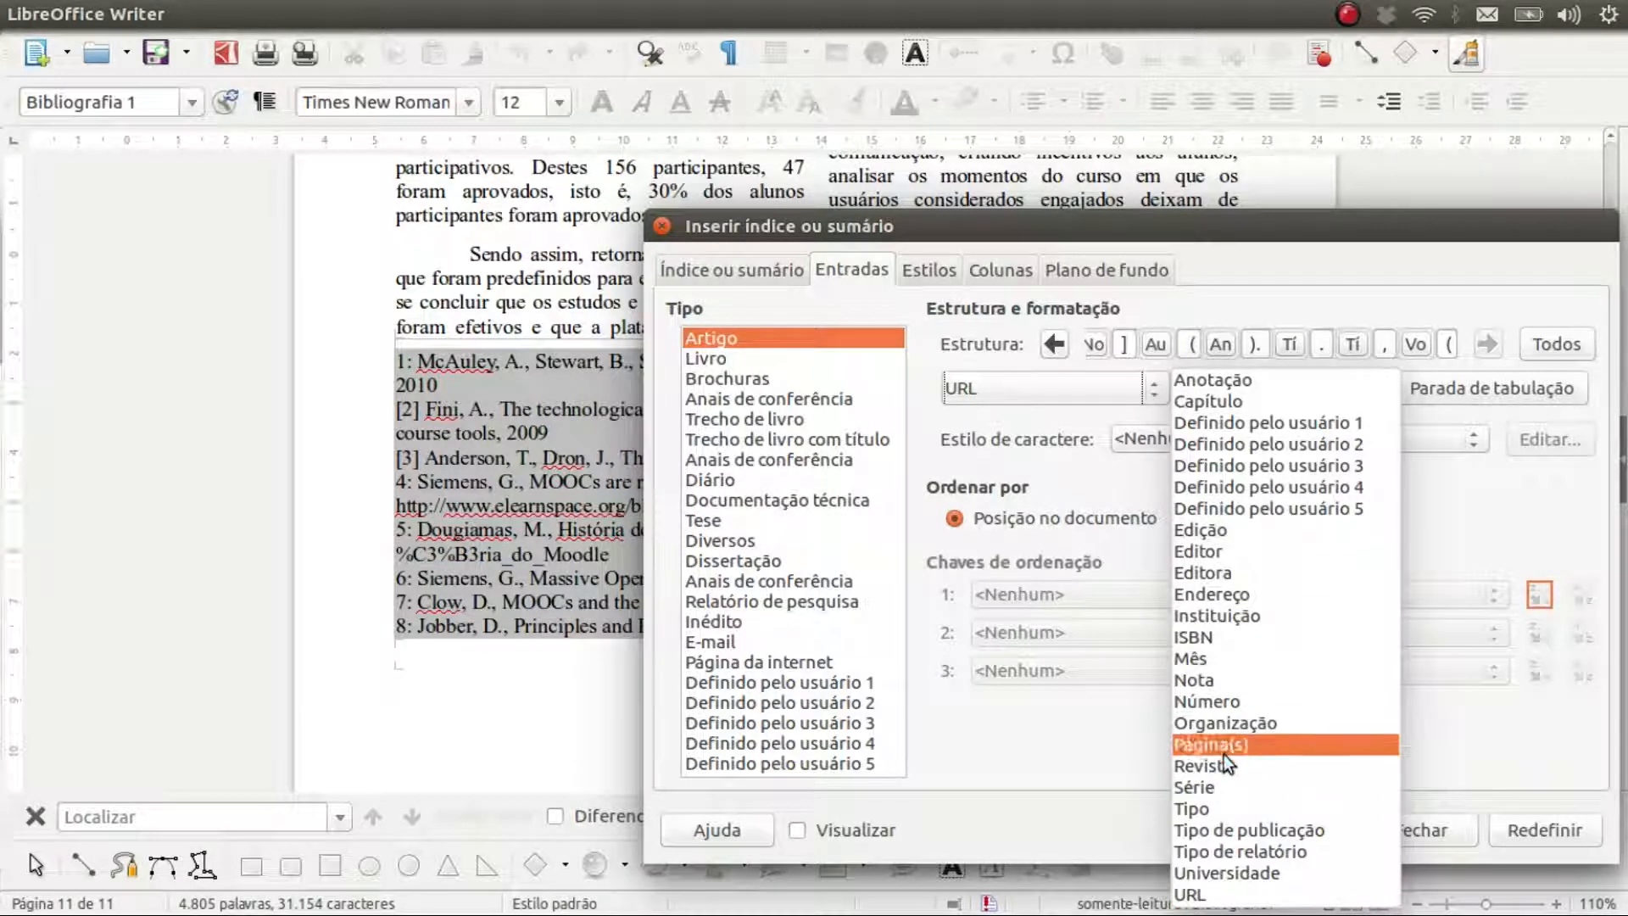
{"action": "left_click", "coordinate": [1232, 701]}
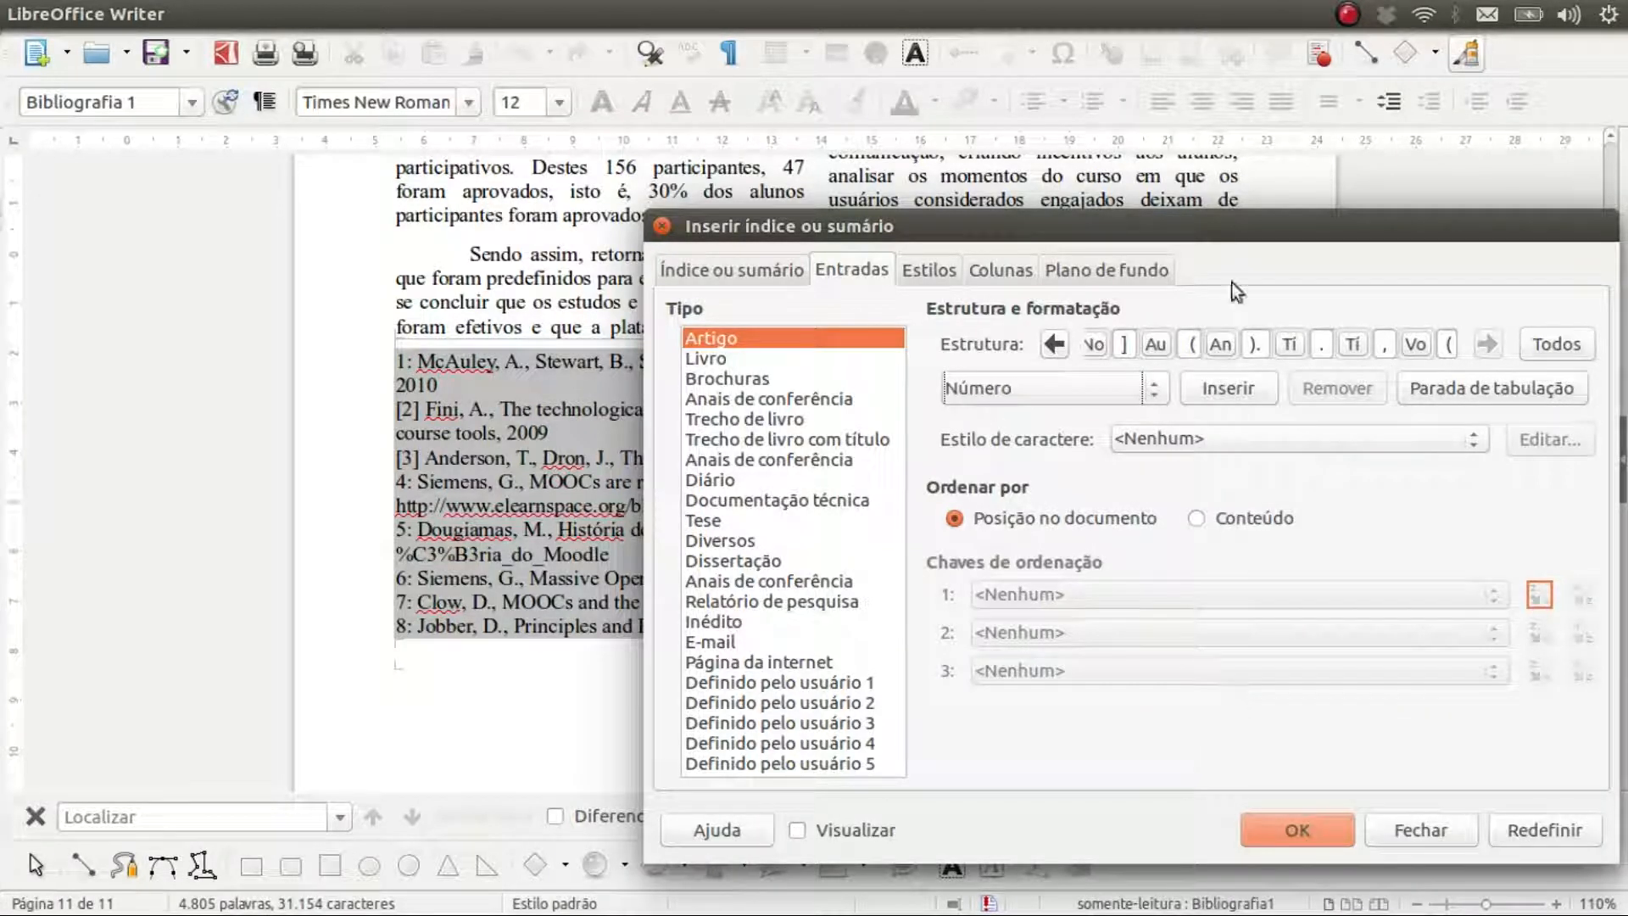
{"action": "left_click", "coordinate": [1245, 395]}
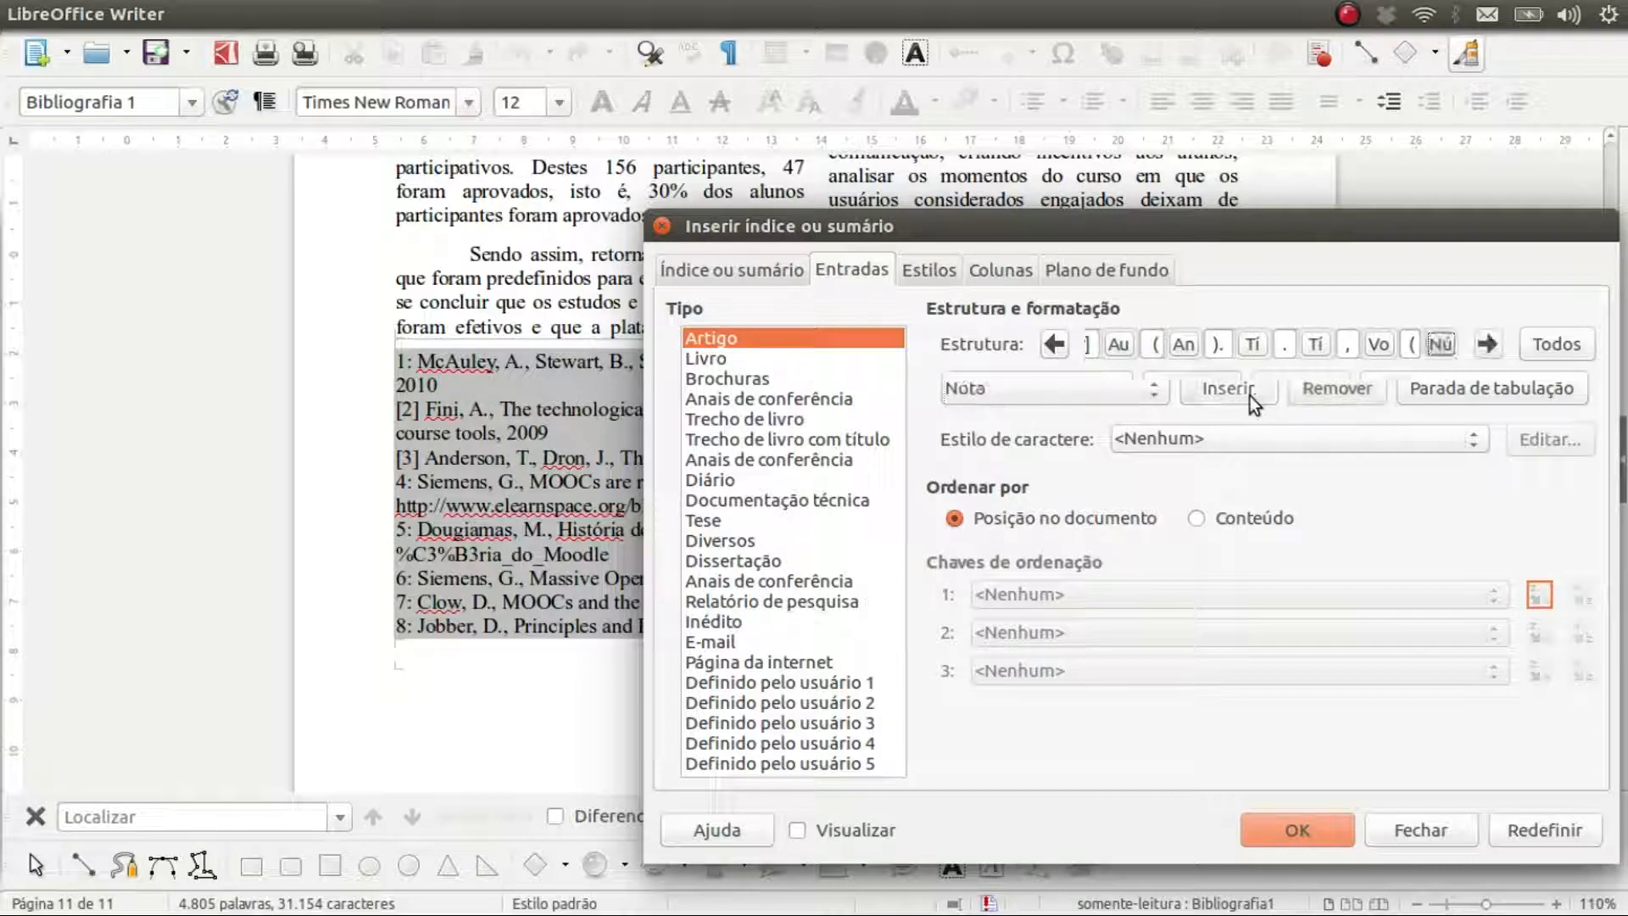
{"action": "left_click", "coordinate": [1495, 343]}
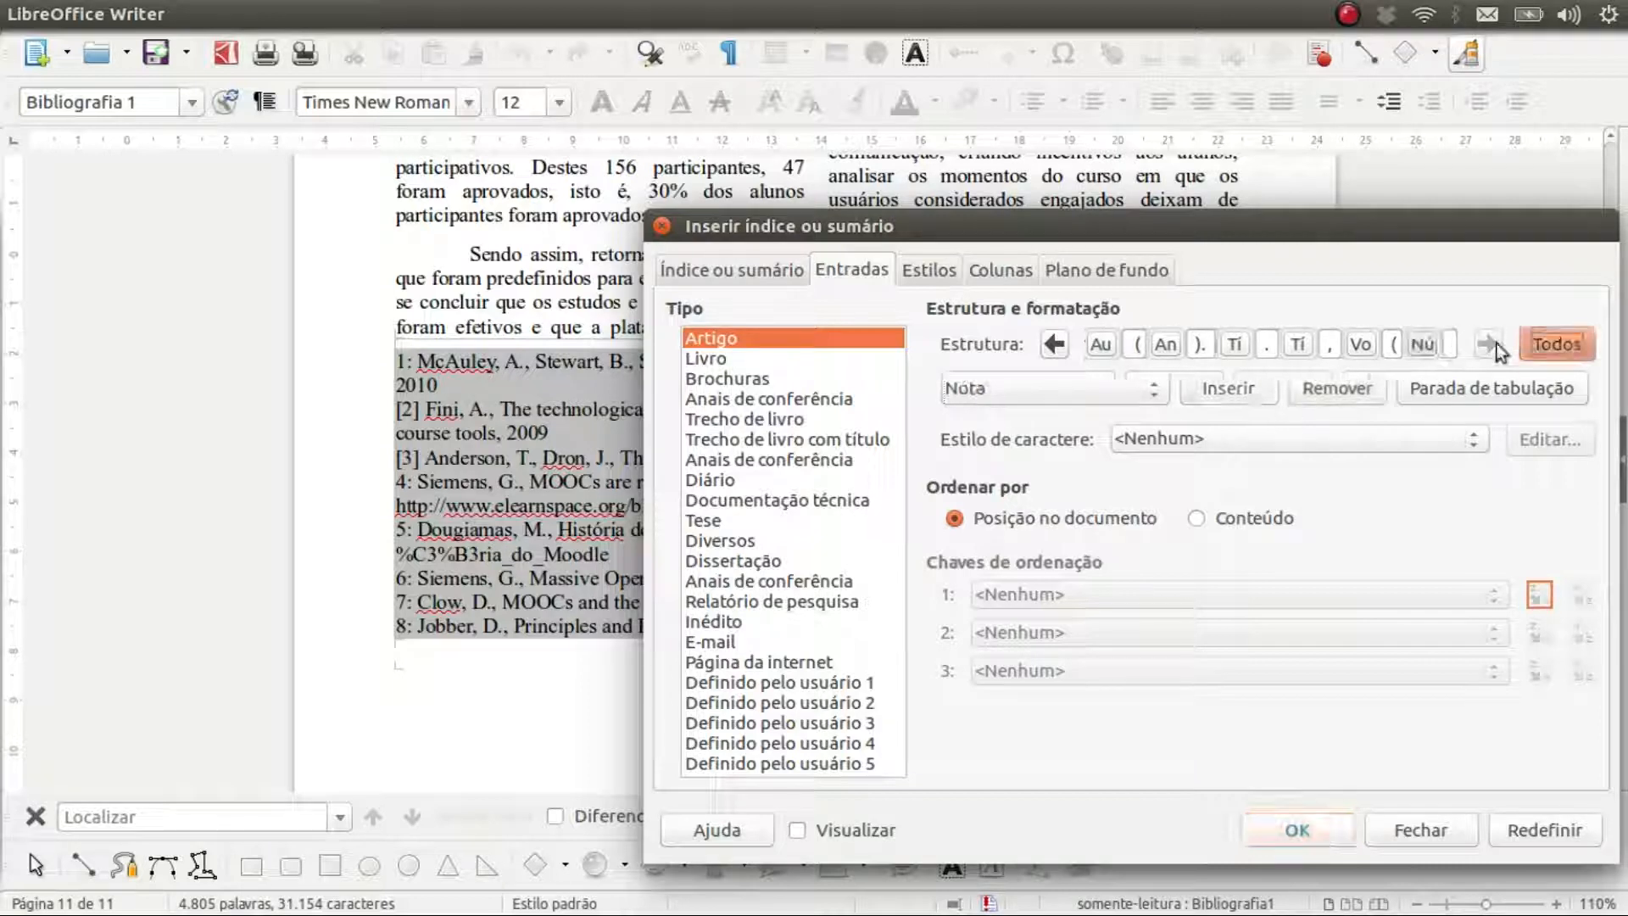
{"action": "left_click", "coordinate": [1450, 345]}
{"action": "type", "text": ")"}
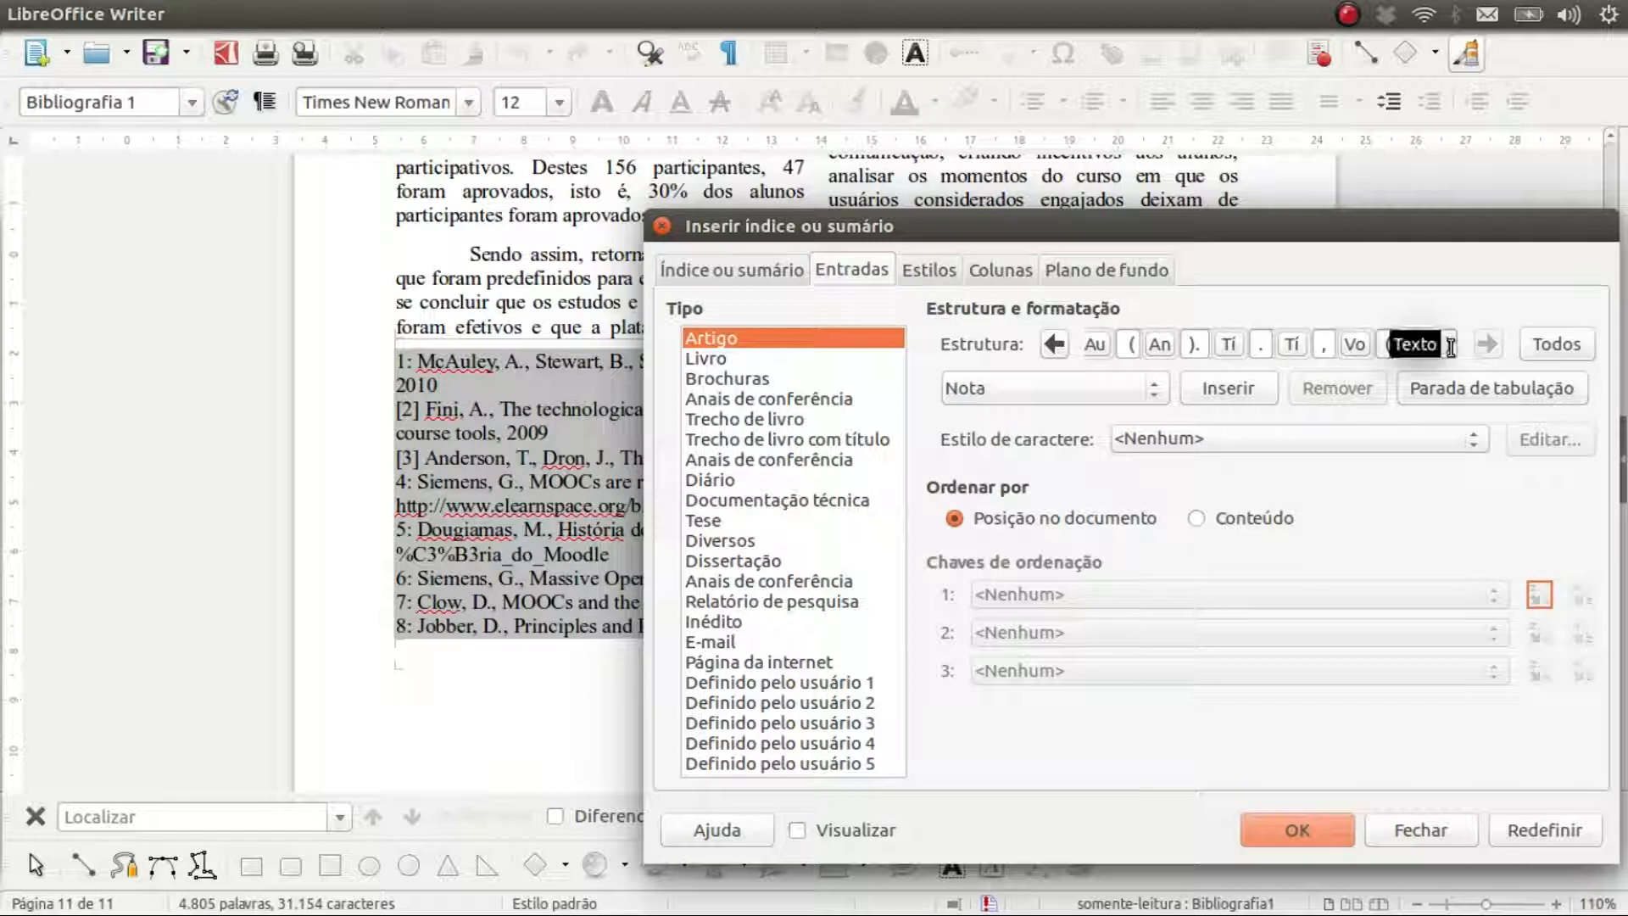
{"action": "type", "text": ")"}
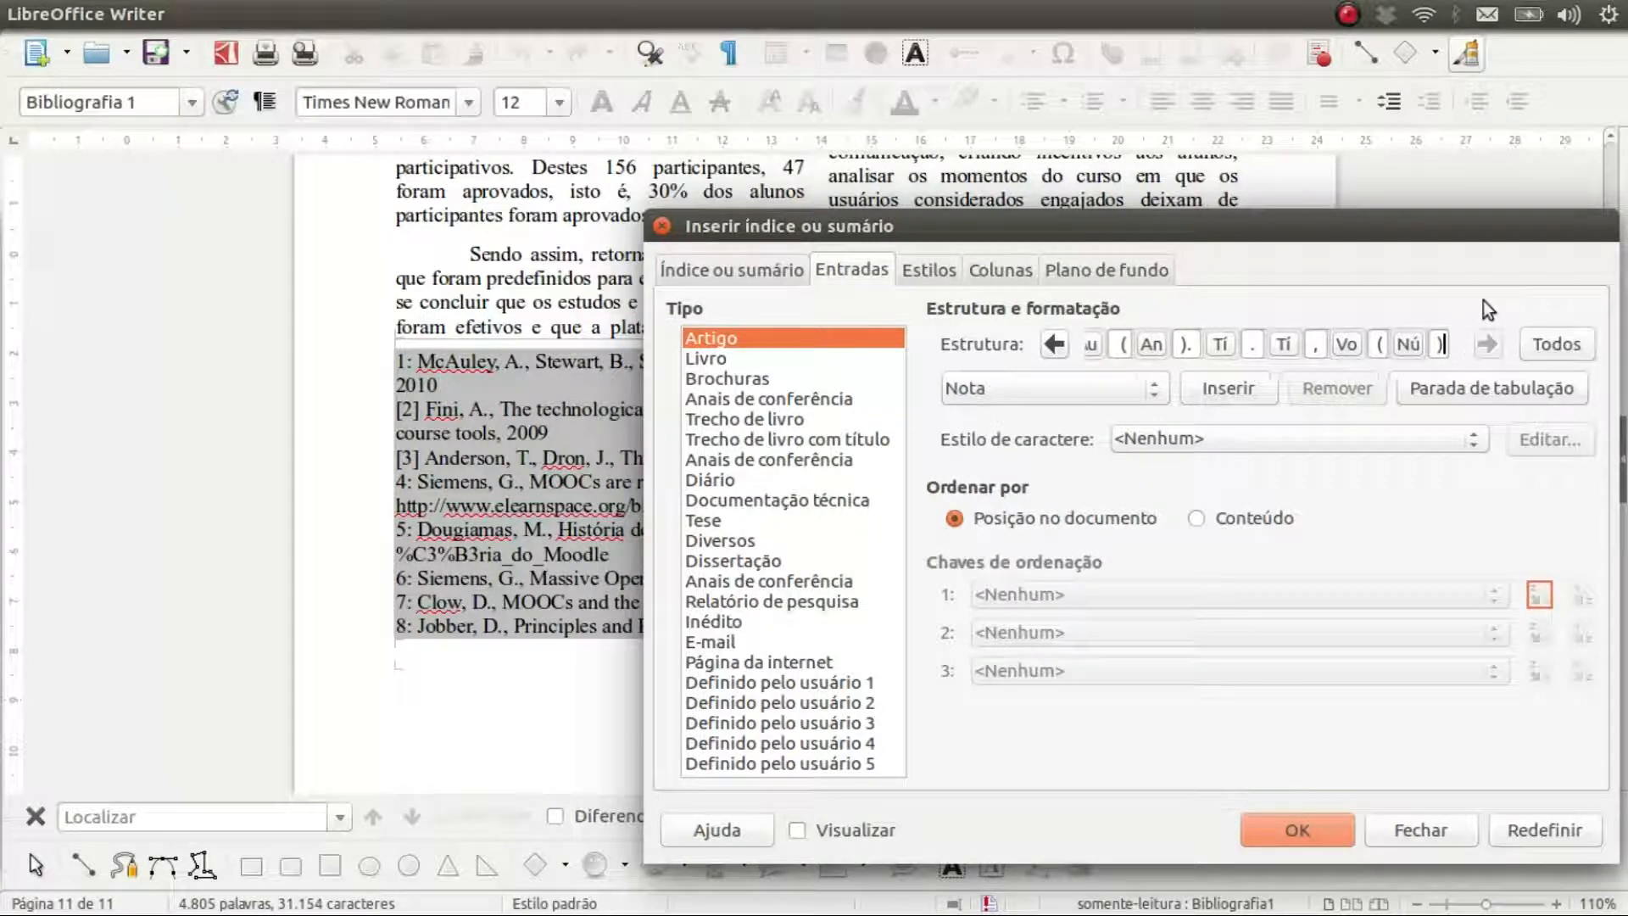
{"action": "type", "text": ":"}
Step: Append the Página(s) field after the colon and end the Artigo structure with a period
{"action": "left_click", "coordinate": [1154, 390]}
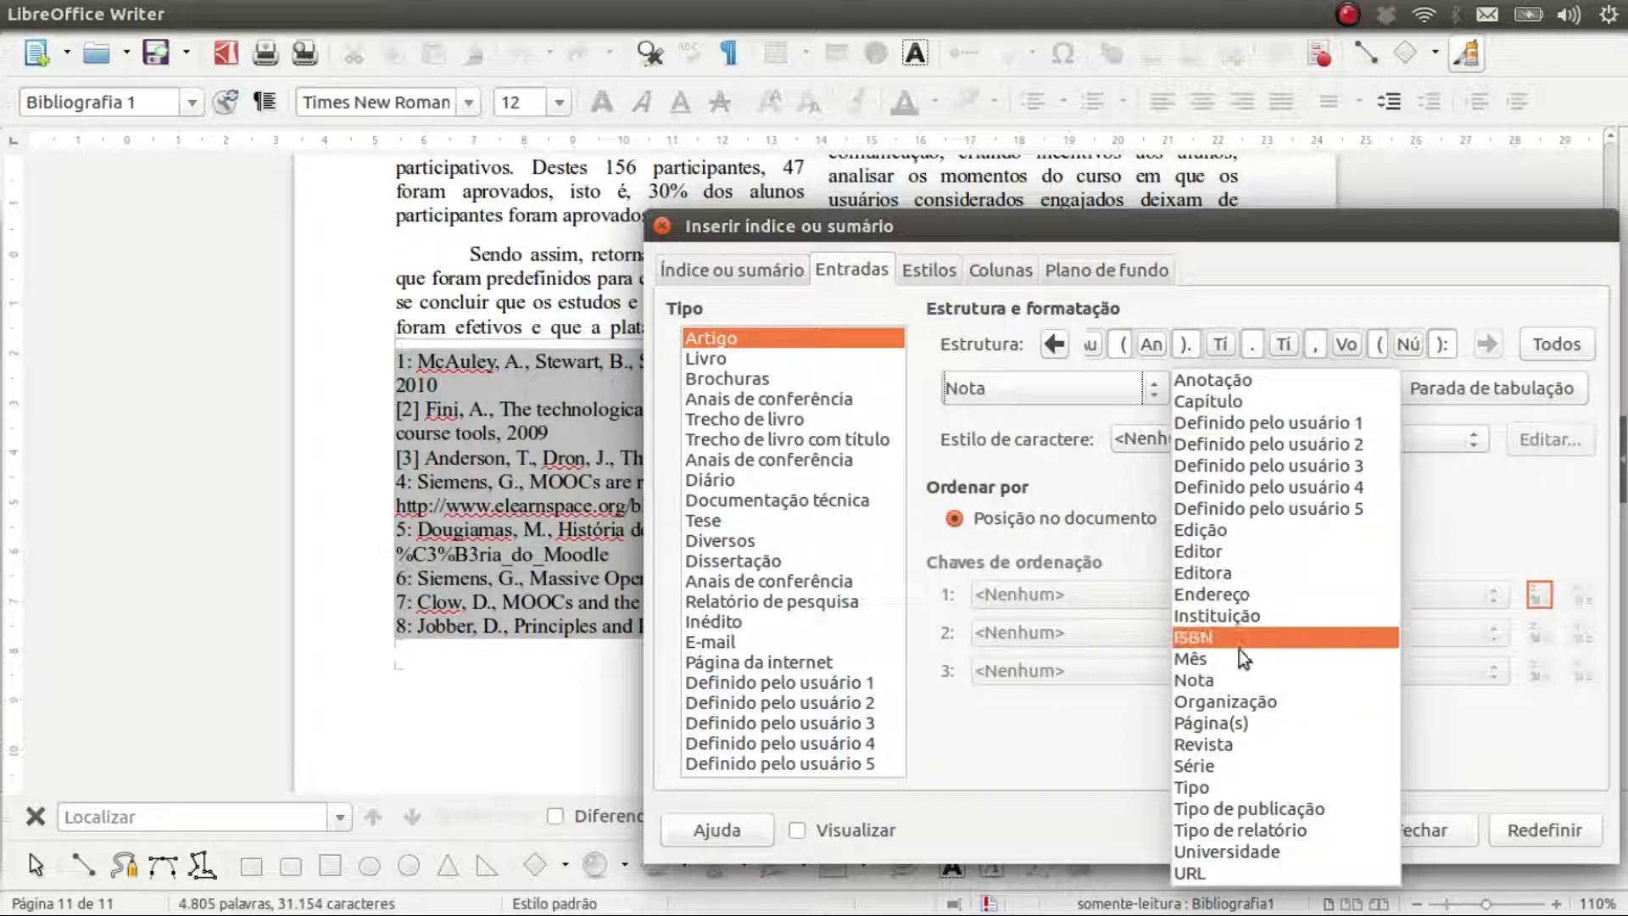
{"action": "left_click", "coordinate": [1239, 723]}
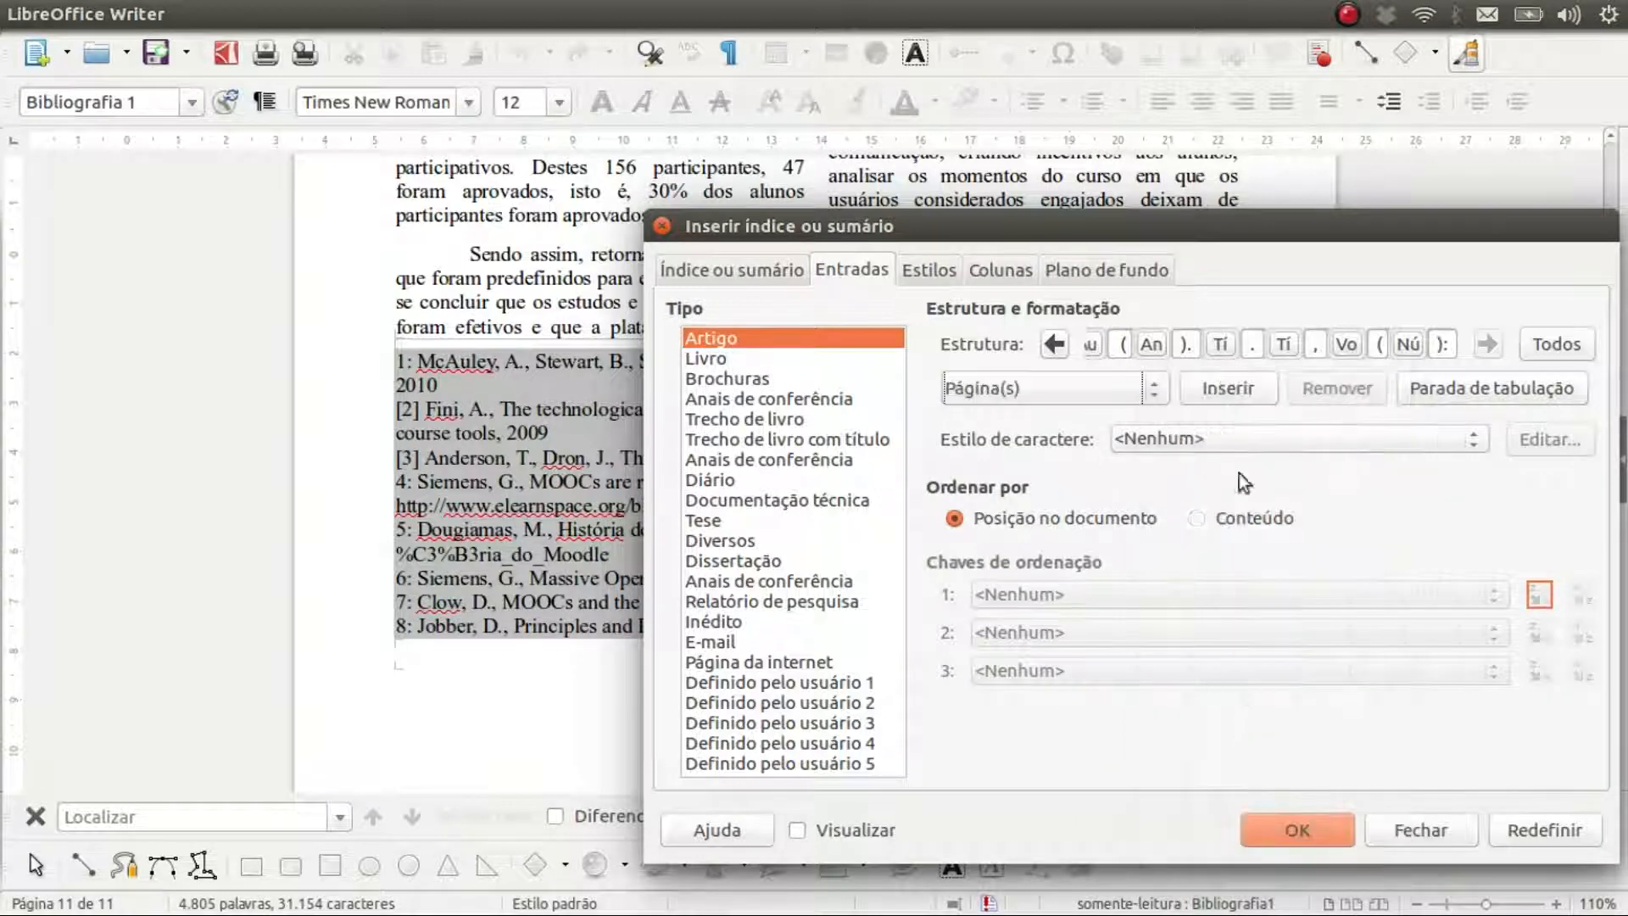
{"action": "left_click", "coordinate": [1246, 387]}
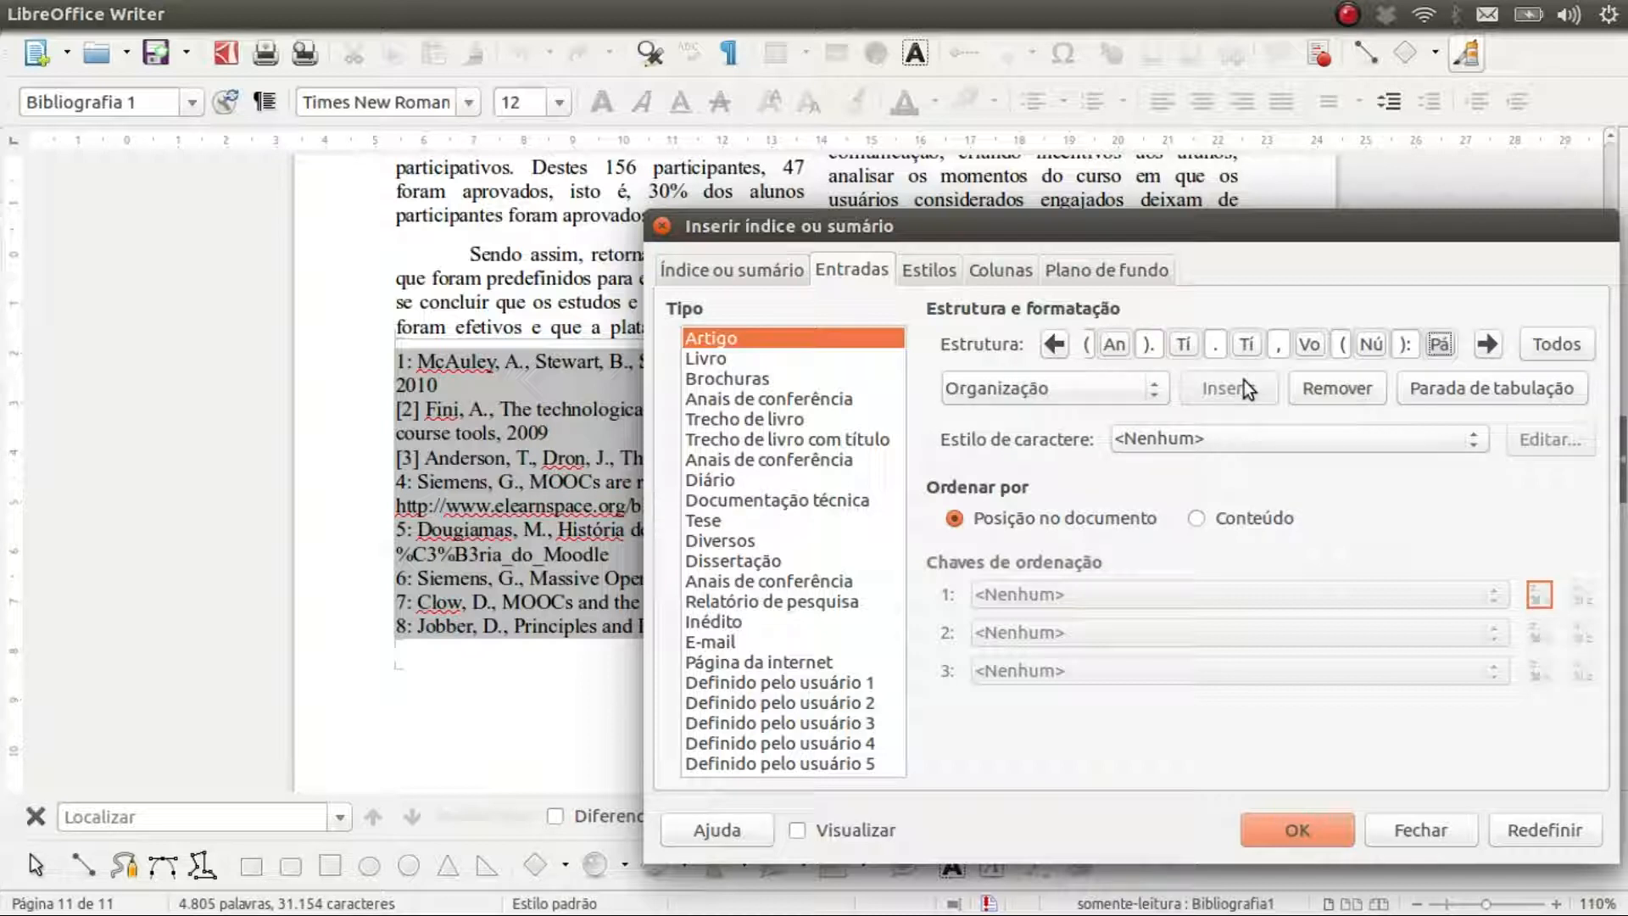
{"action": "left_click", "coordinate": [1492, 341]}
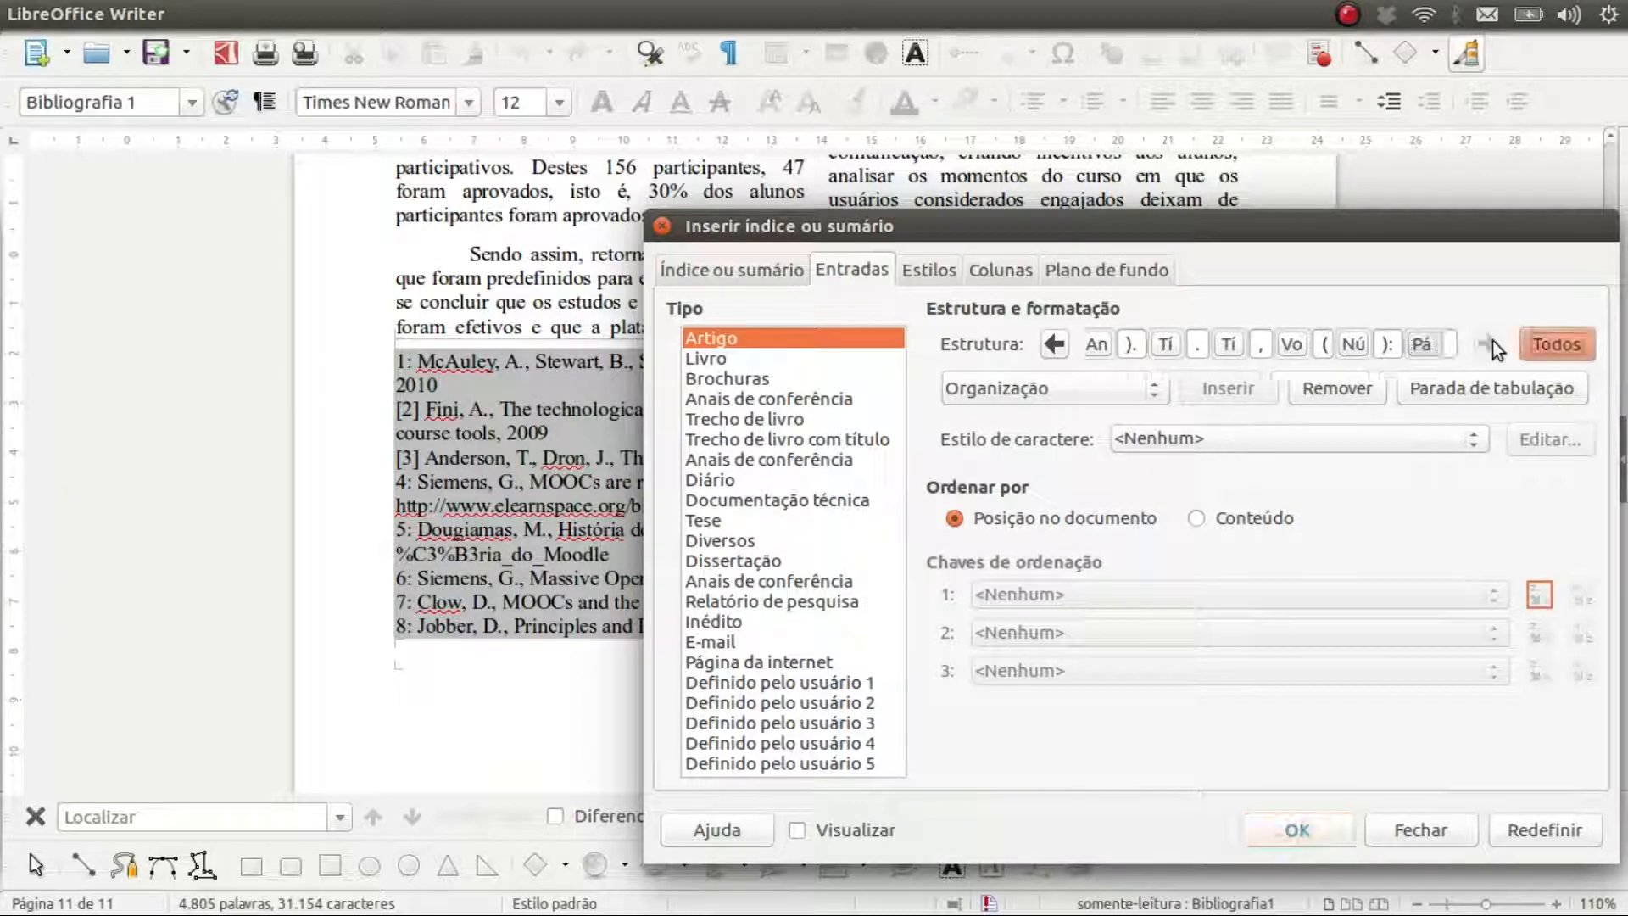
{"action": "left_click", "coordinate": [1452, 344]}
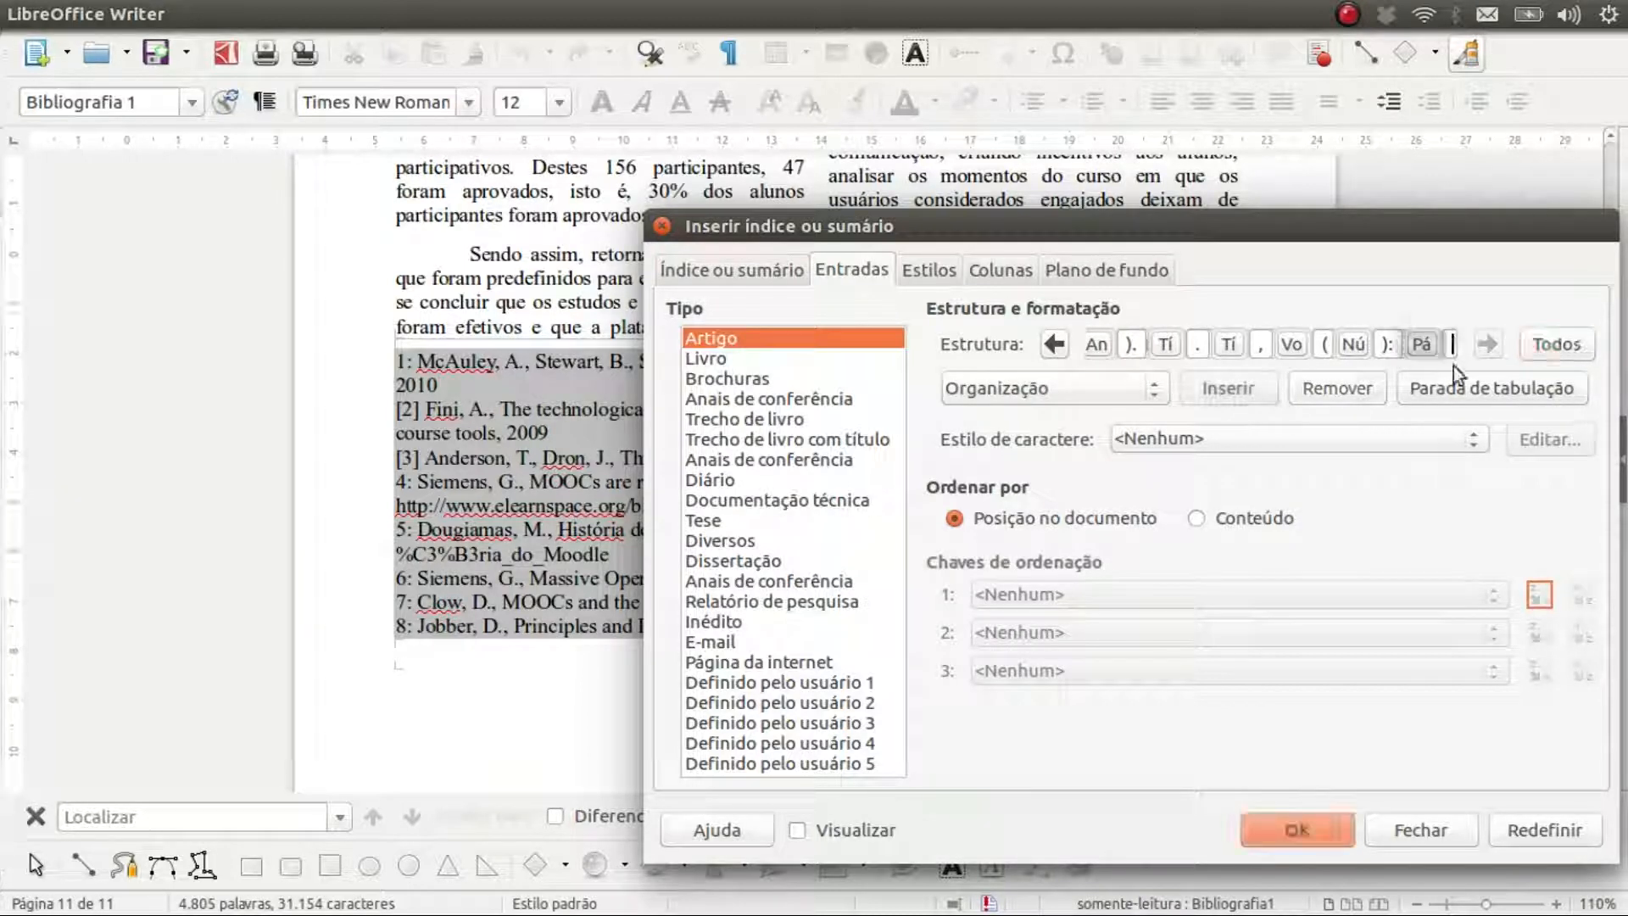
{"action": "type", "text": "."}
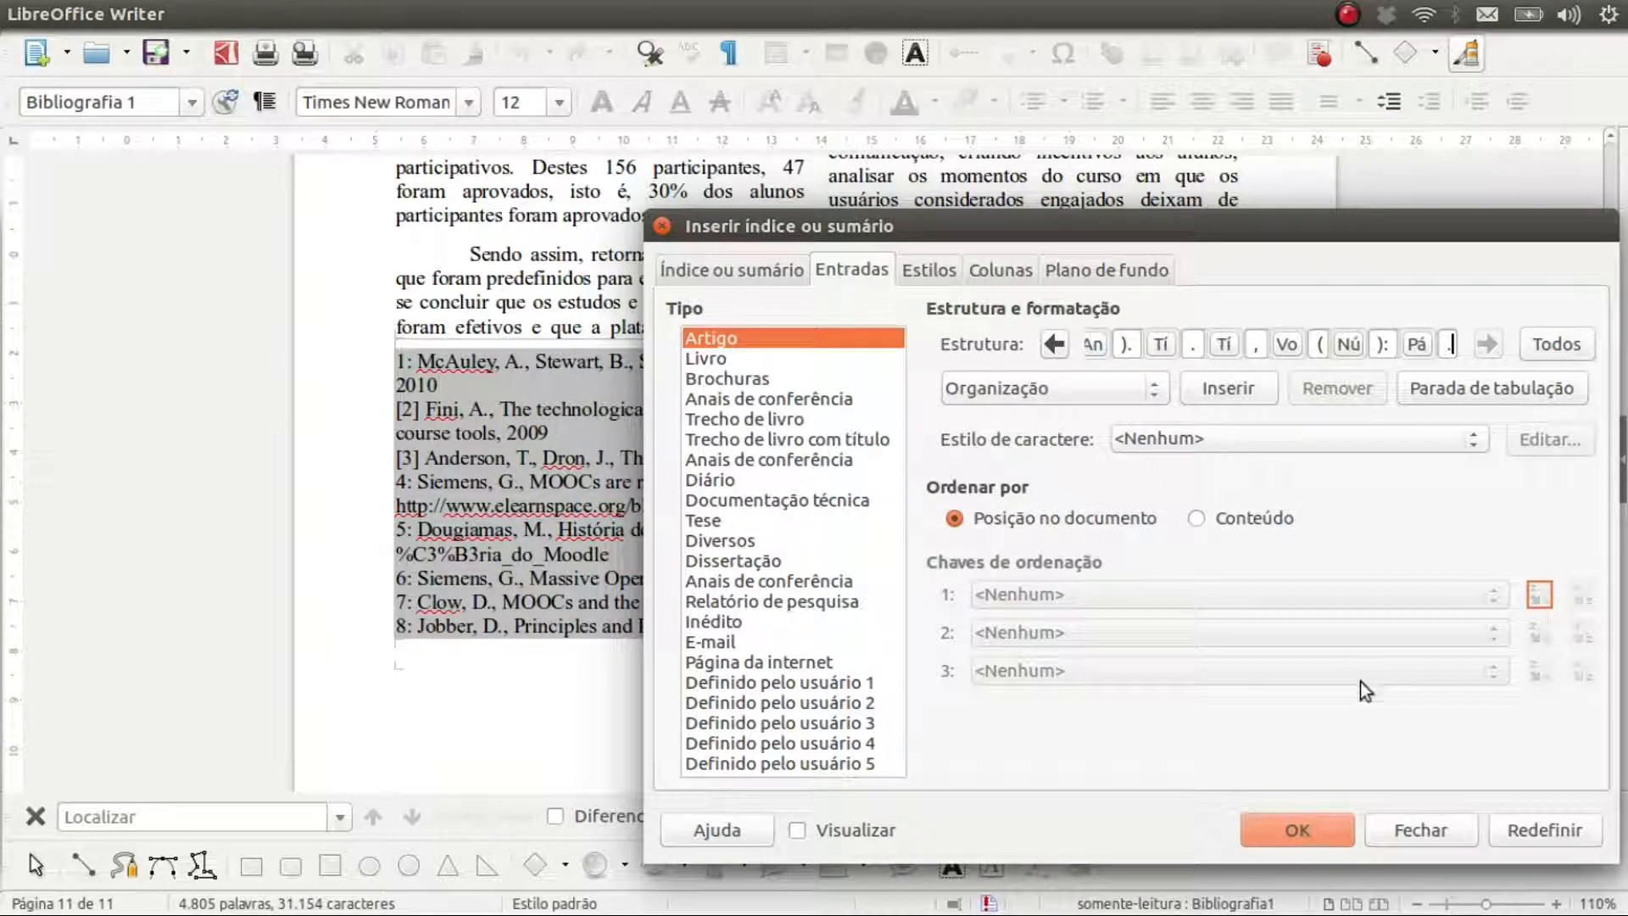
{"action": "left_click", "coordinate": [1053, 344]}
{"action": "left_click", "coordinate": [1054, 344]}
{"action": "left_click", "coordinate": [1054, 343]}
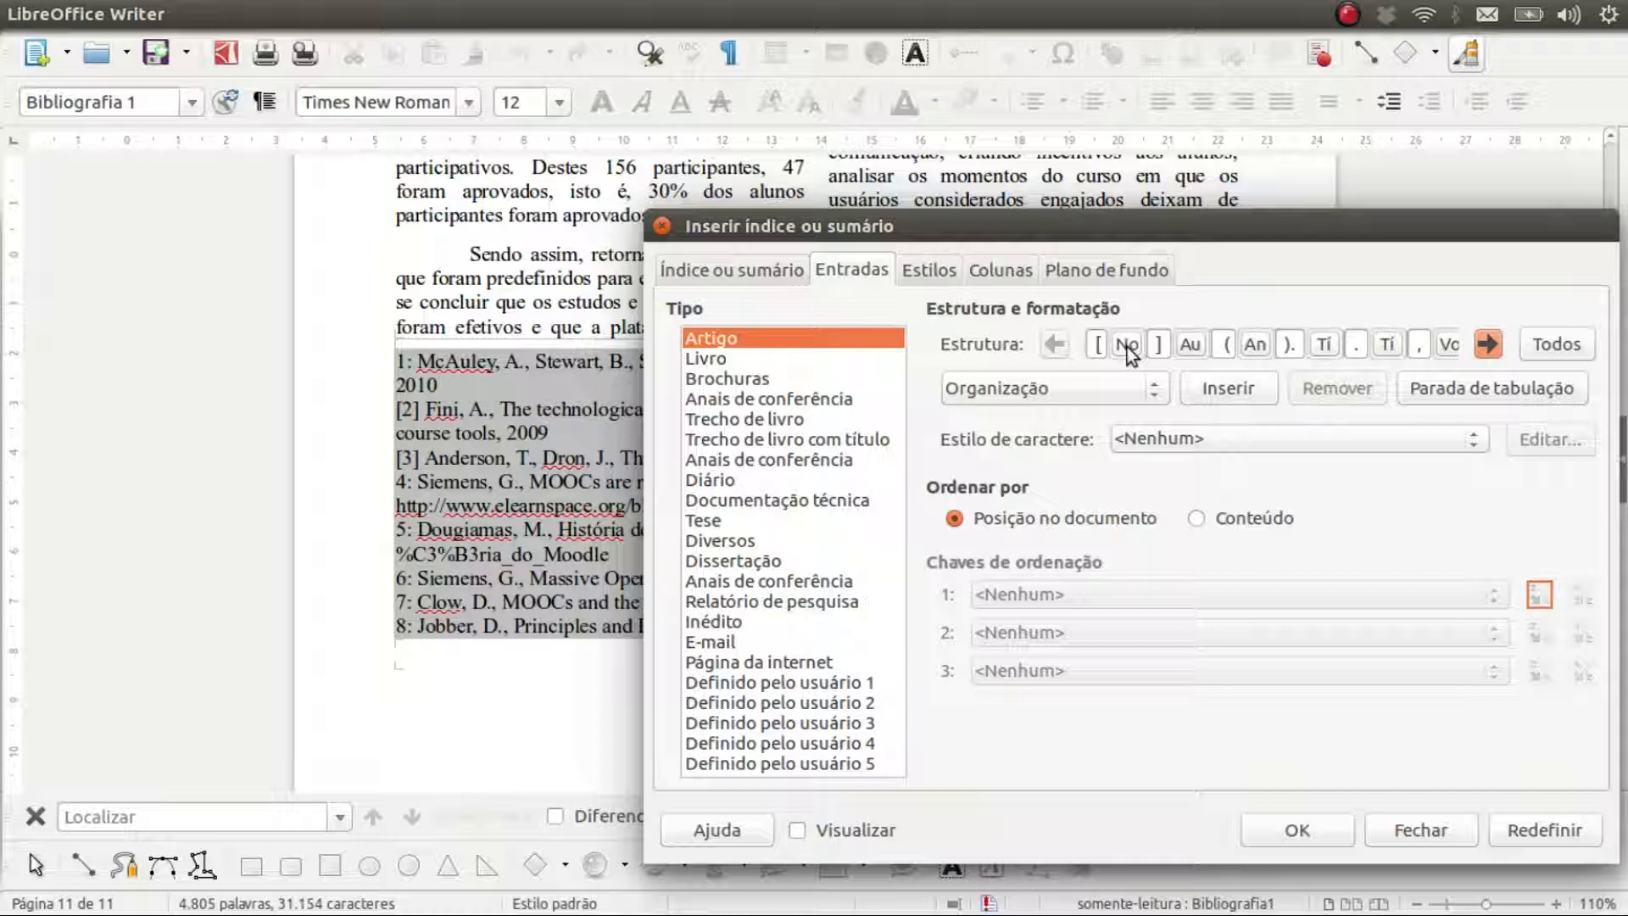
Step: Review the bibliography's numbering options and the full Artigo entry structure, and apply the changes to the document
{"action": "left_click", "coordinate": [760, 270]}
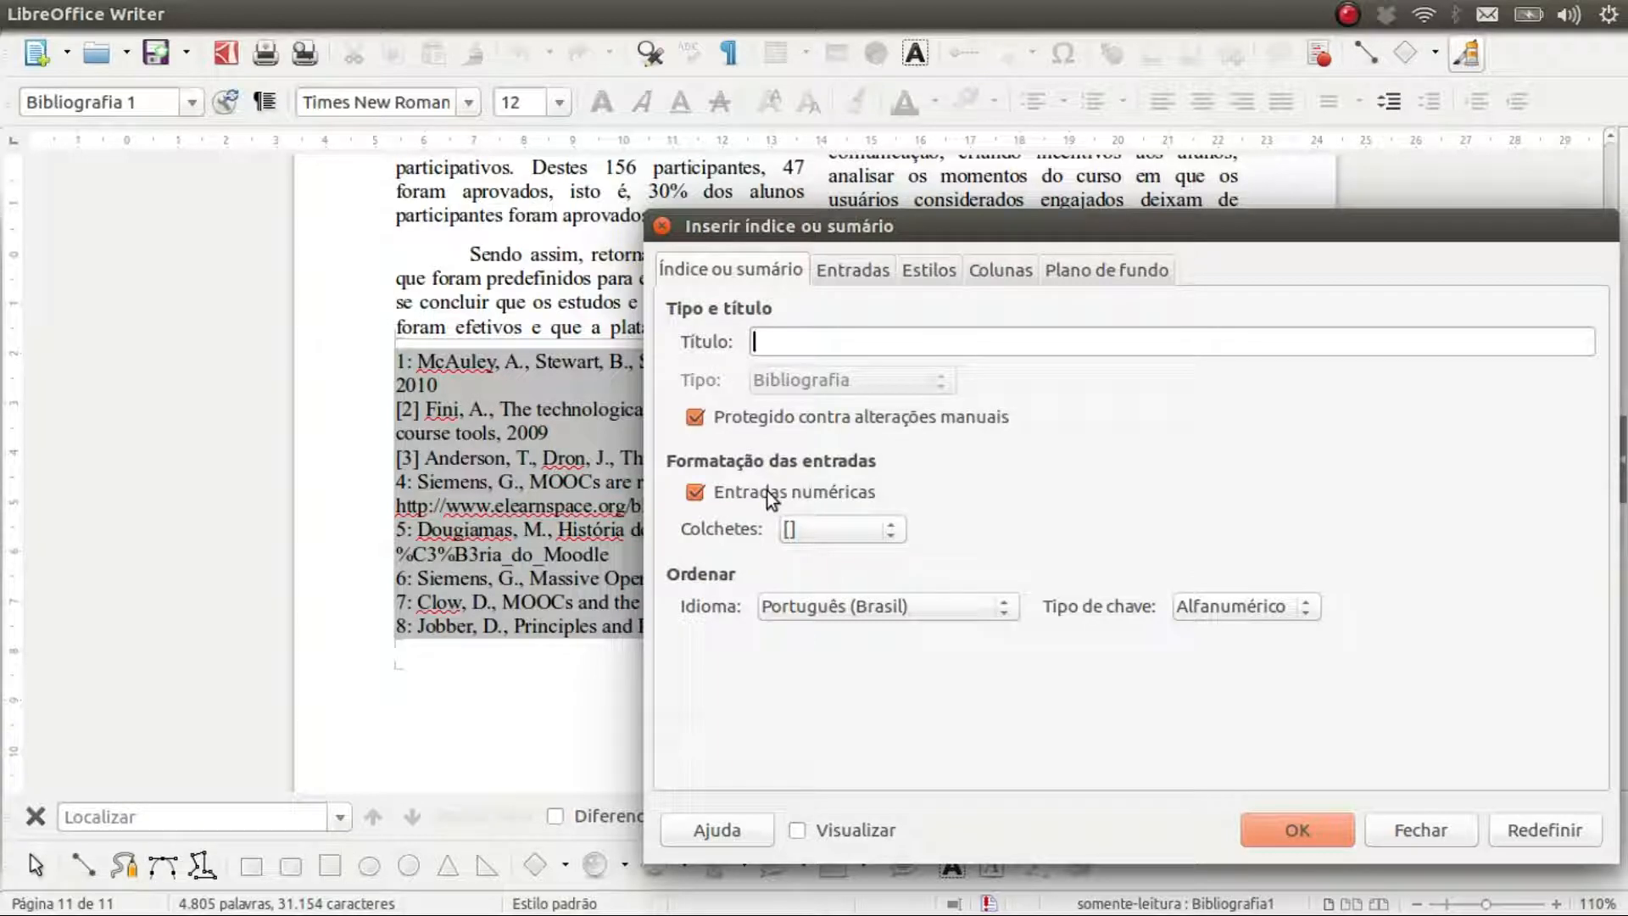
{"action": "left_click", "coordinate": [861, 273]}
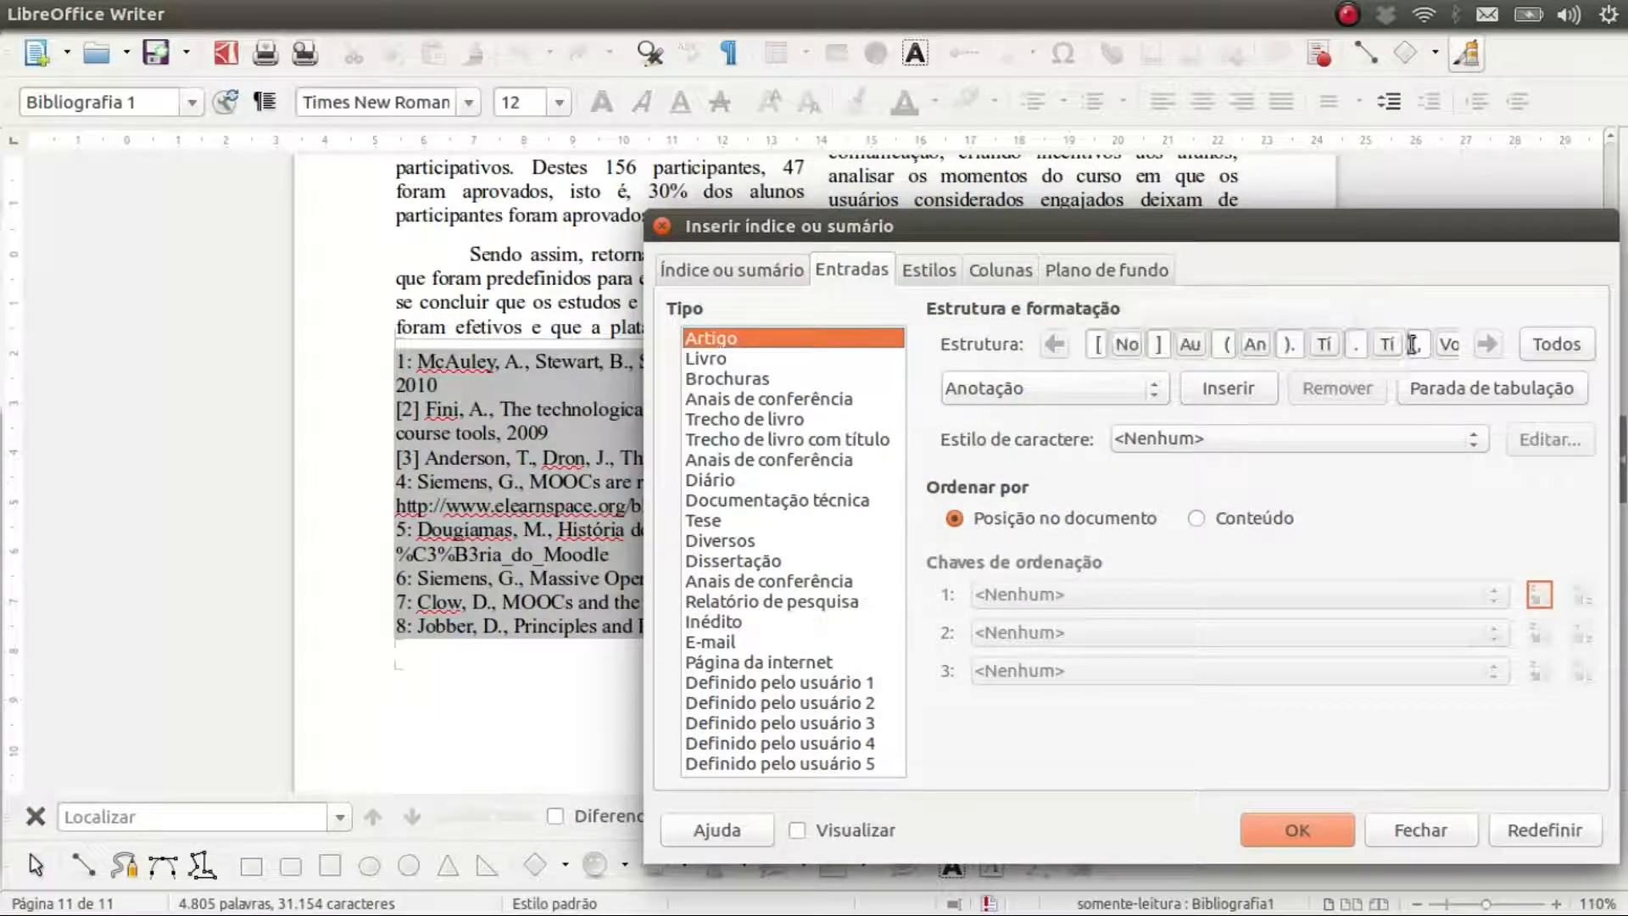
{"action": "left_click", "coordinate": [1486, 349]}
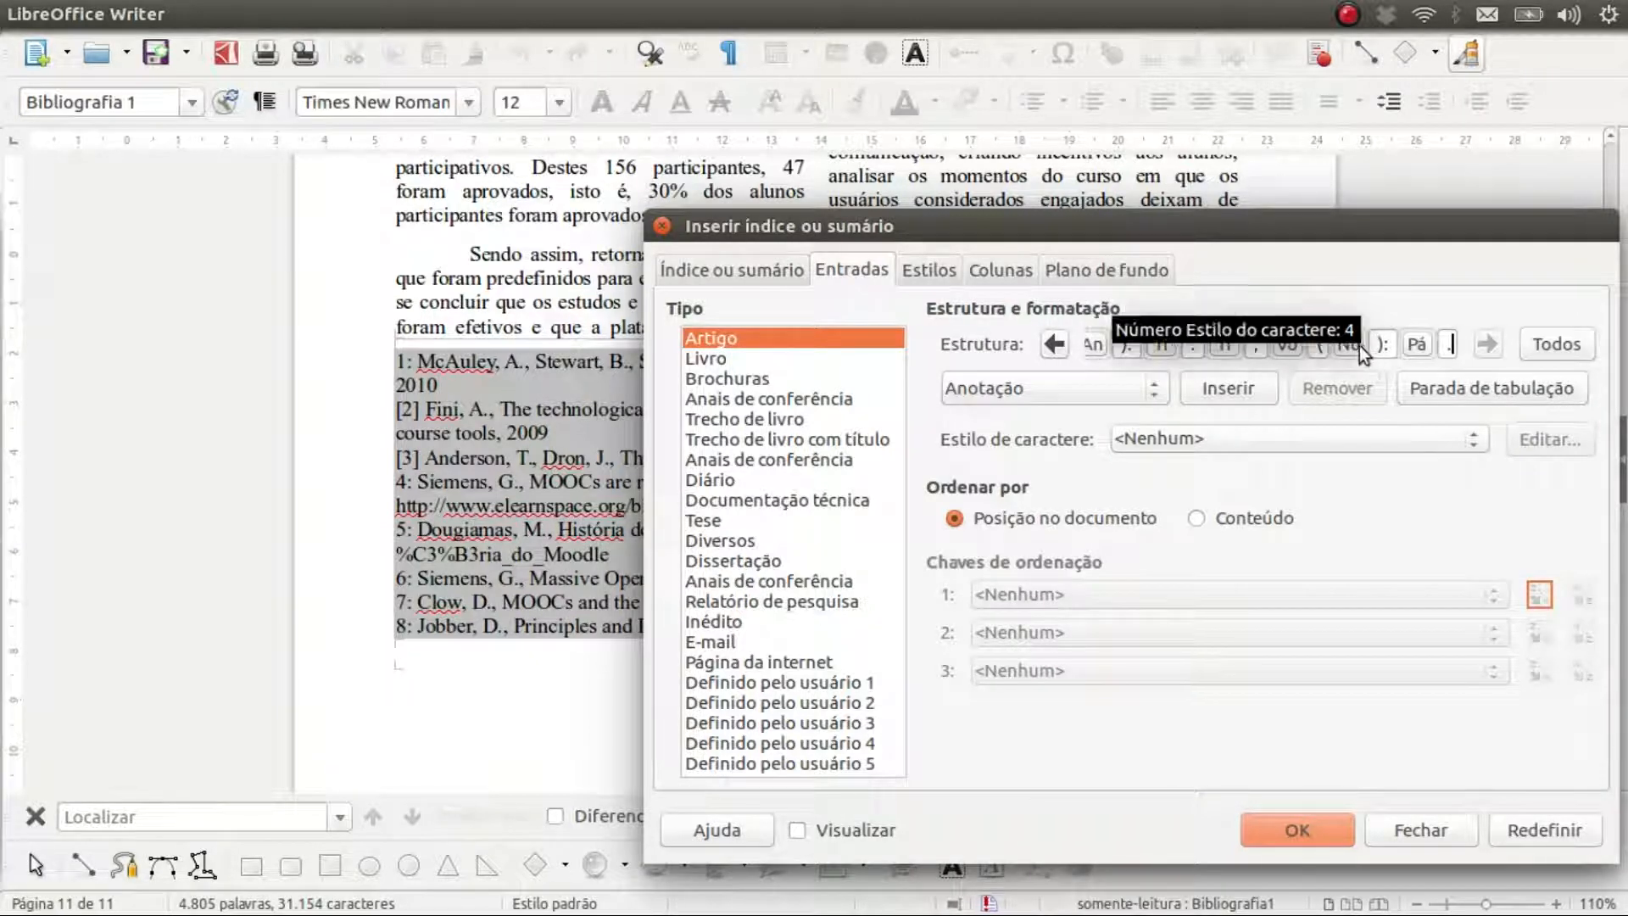
{"action": "left_click", "coordinate": [1319, 832]}
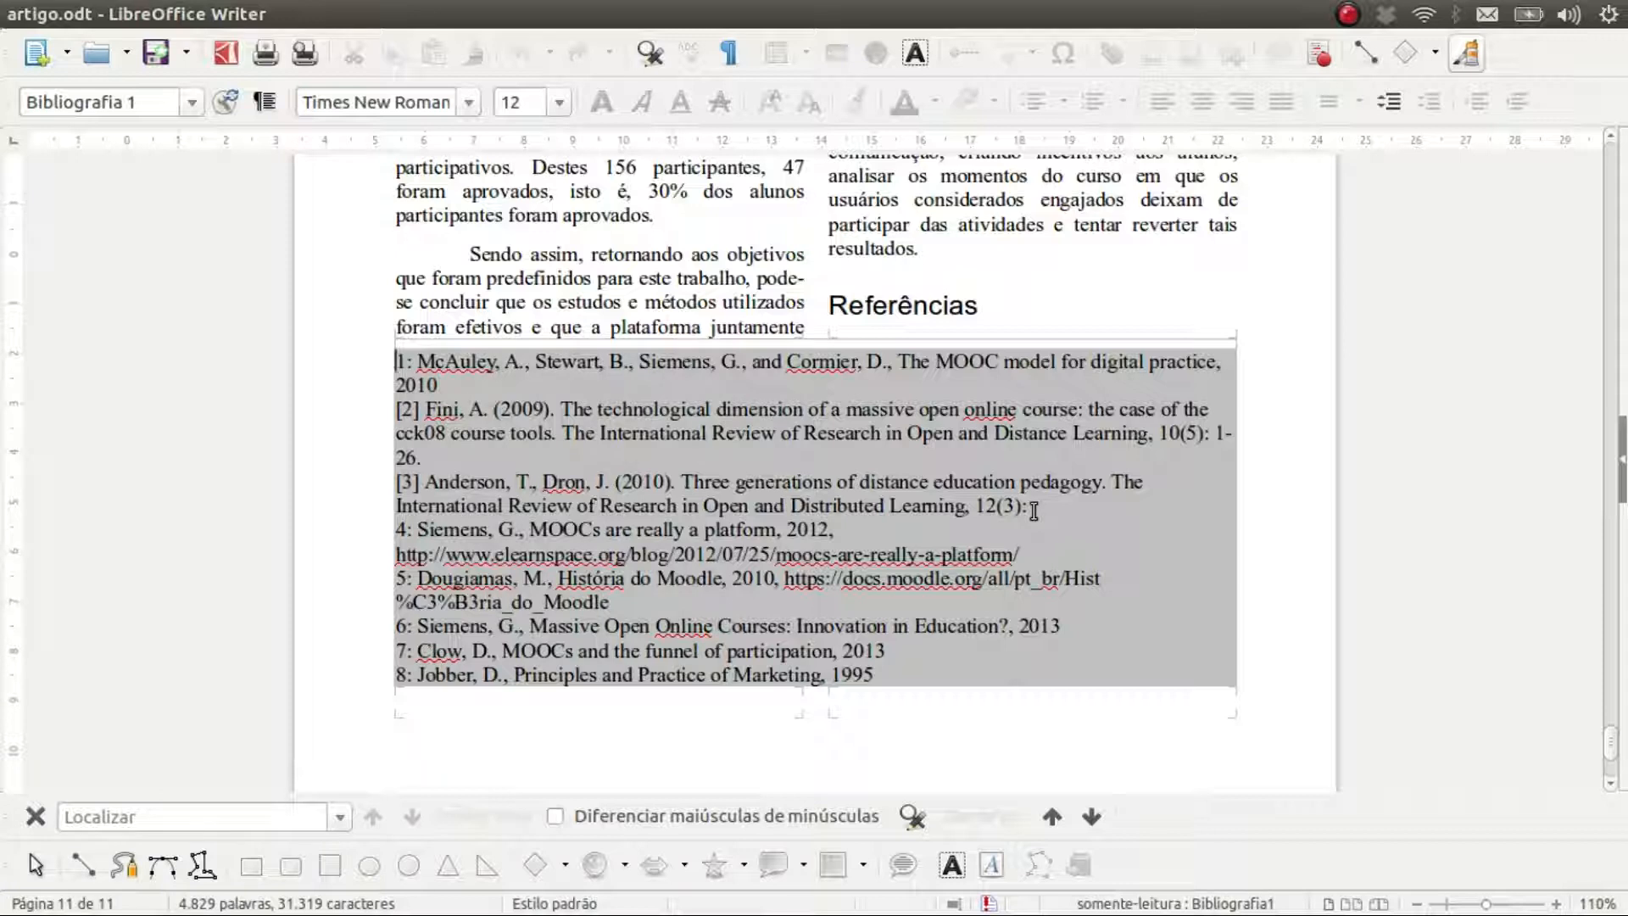
Step: Reopen the bibliography for editing and enclose the entry number of the Livro structure in square brackets
{"action": "right_click", "coordinate": [693, 364]}
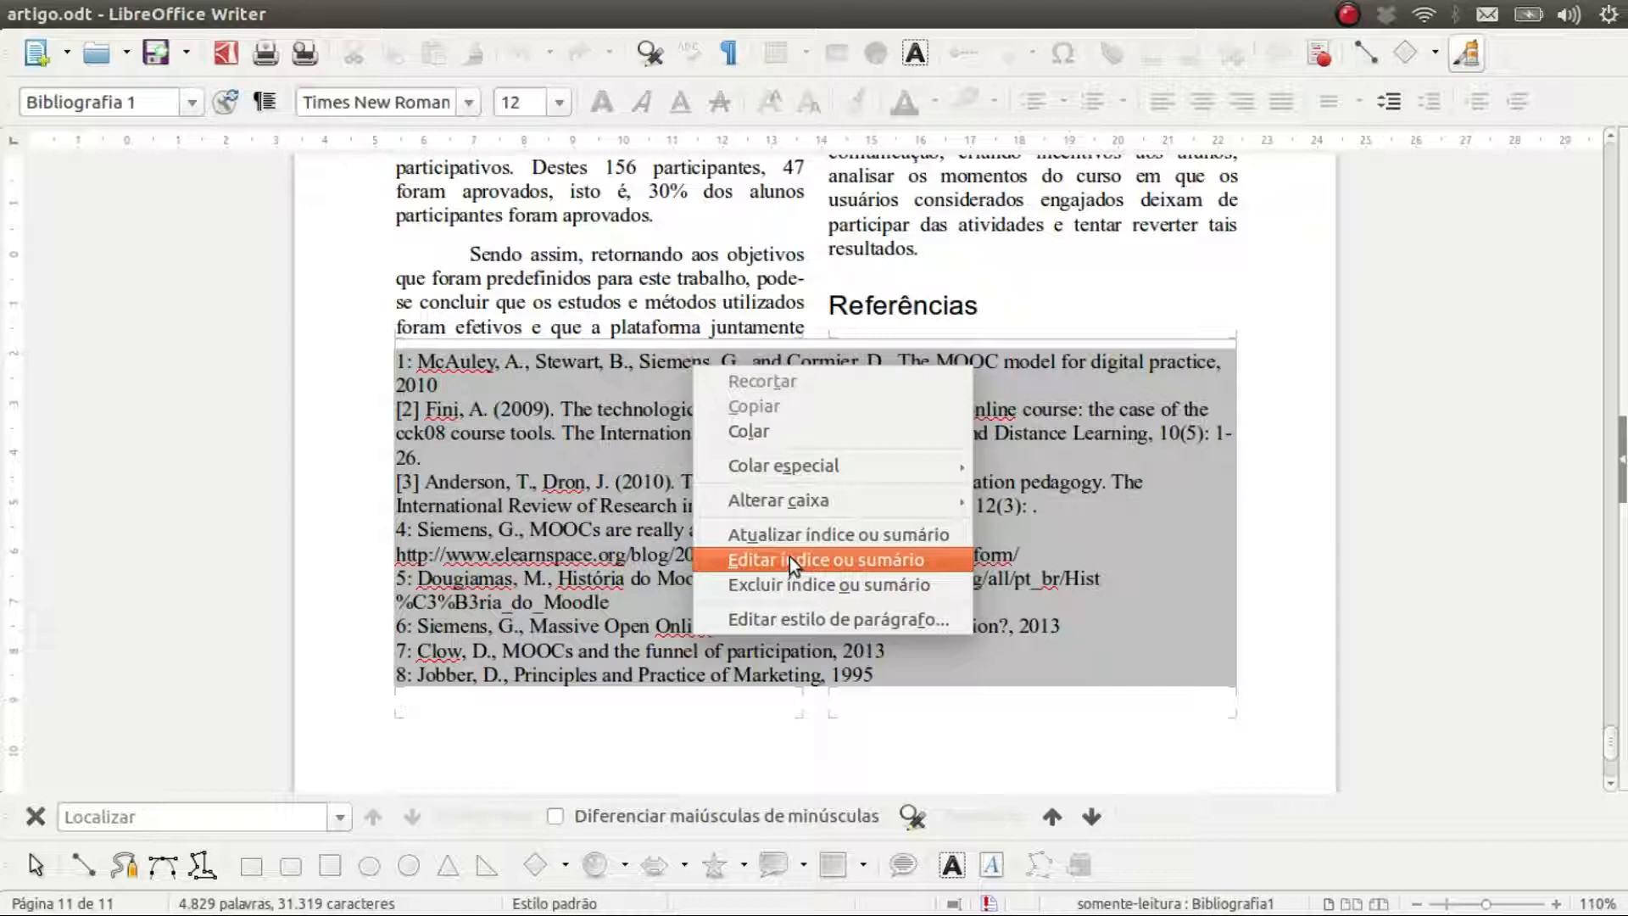
{"action": "left_click", "coordinate": [817, 560]}
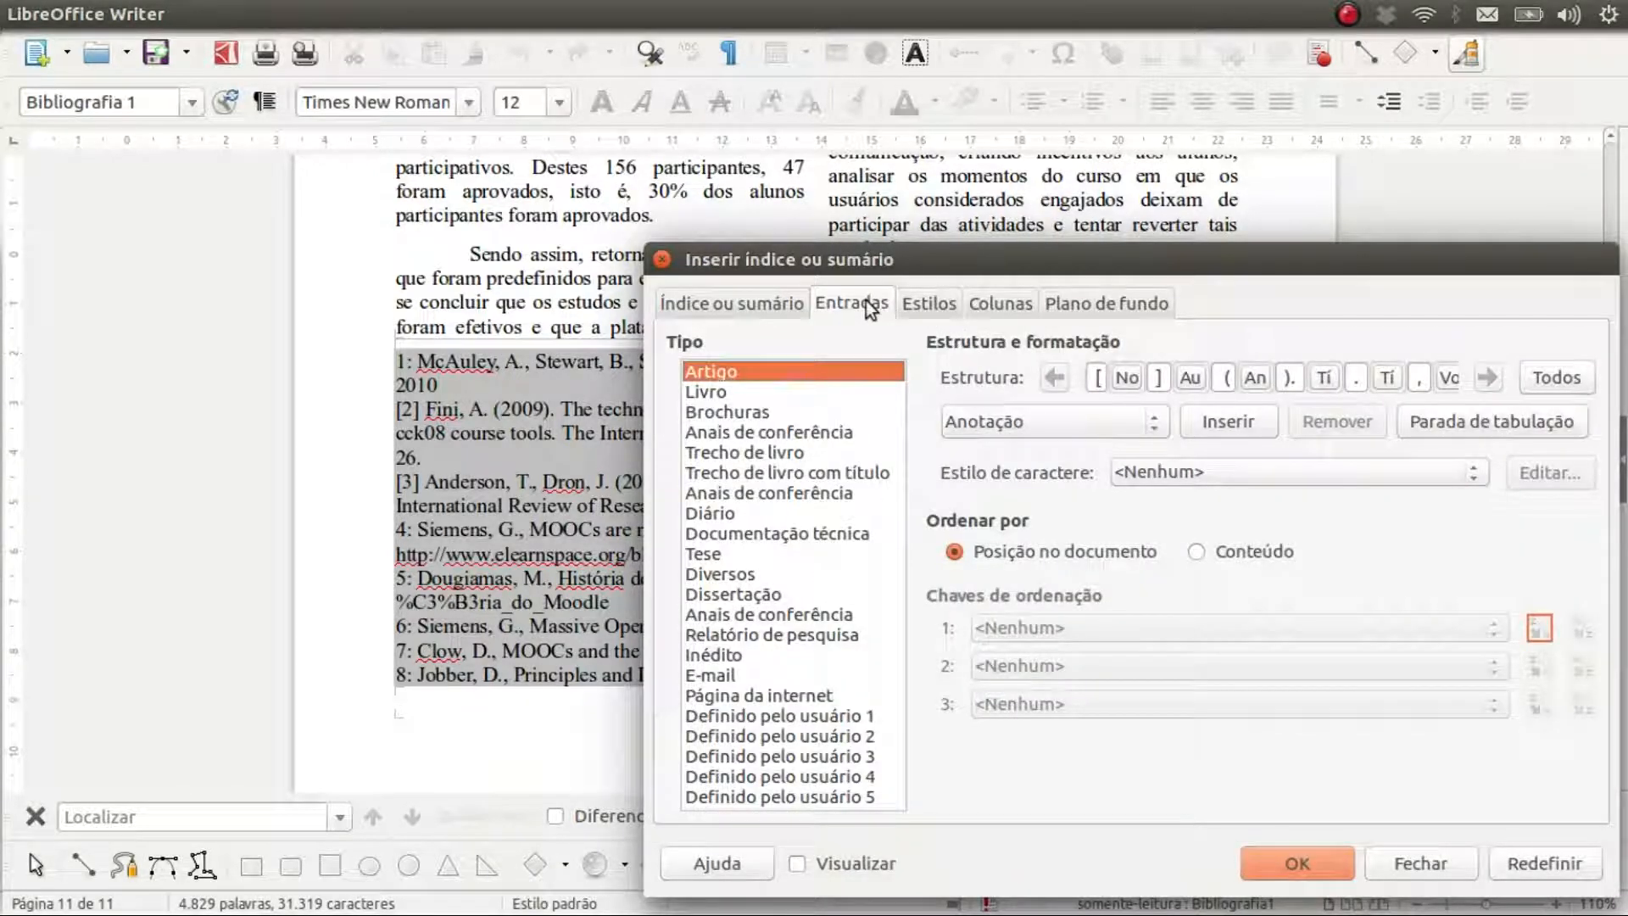
{"action": "left_click", "coordinate": [723, 392]}
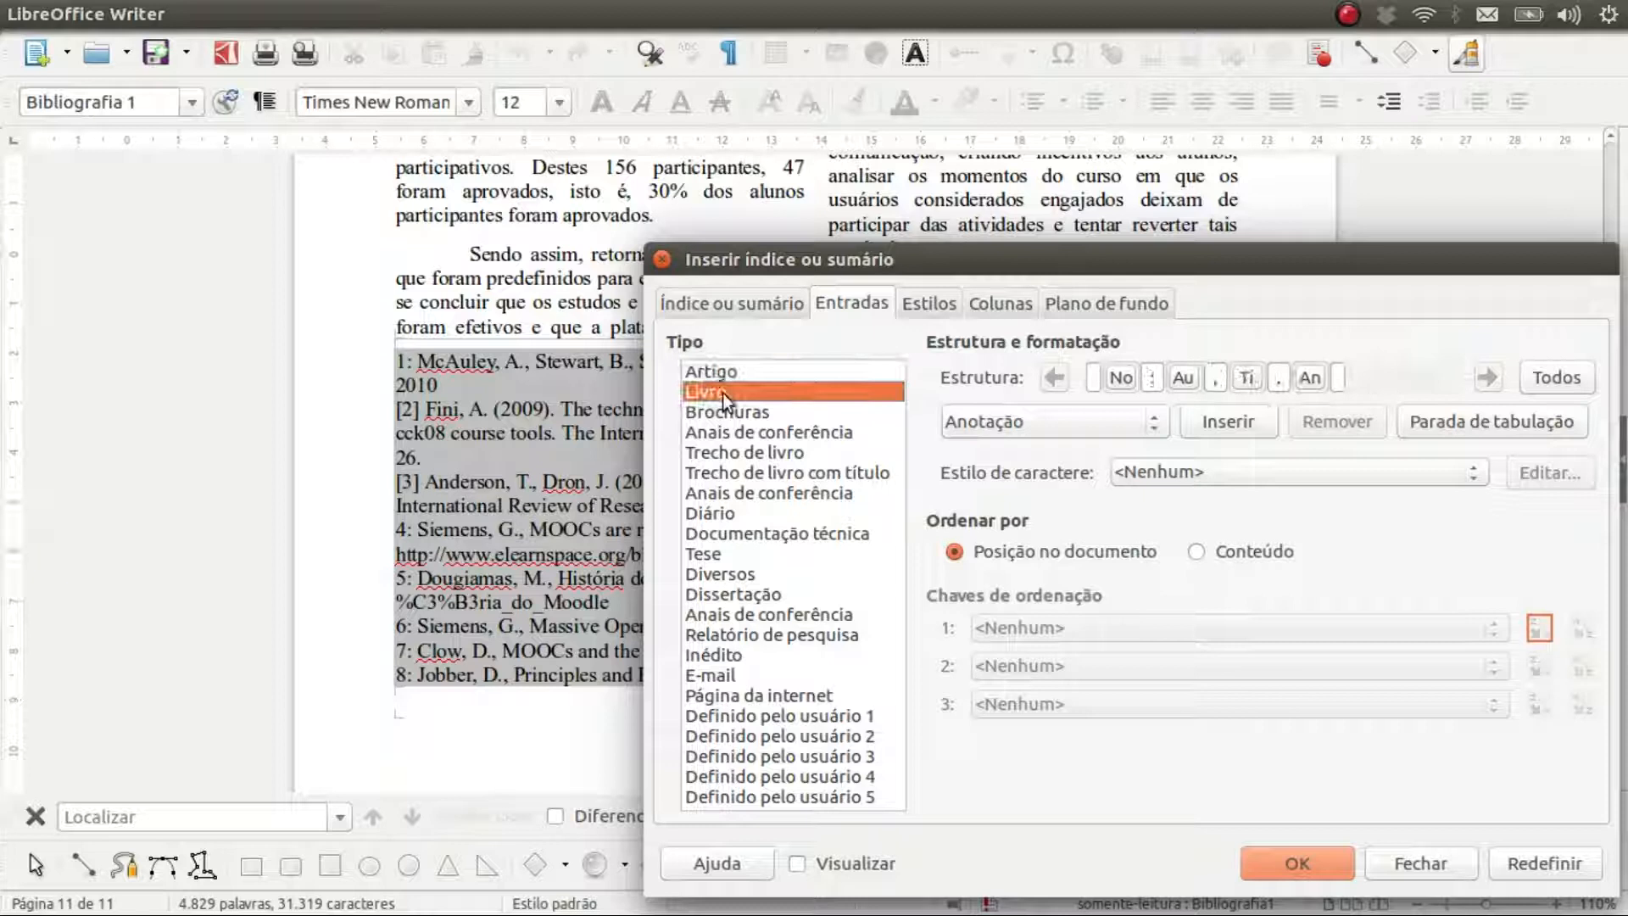
{"action": "left_click", "coordinate": [1095, 380]}
{"action": "type", "text": "["}
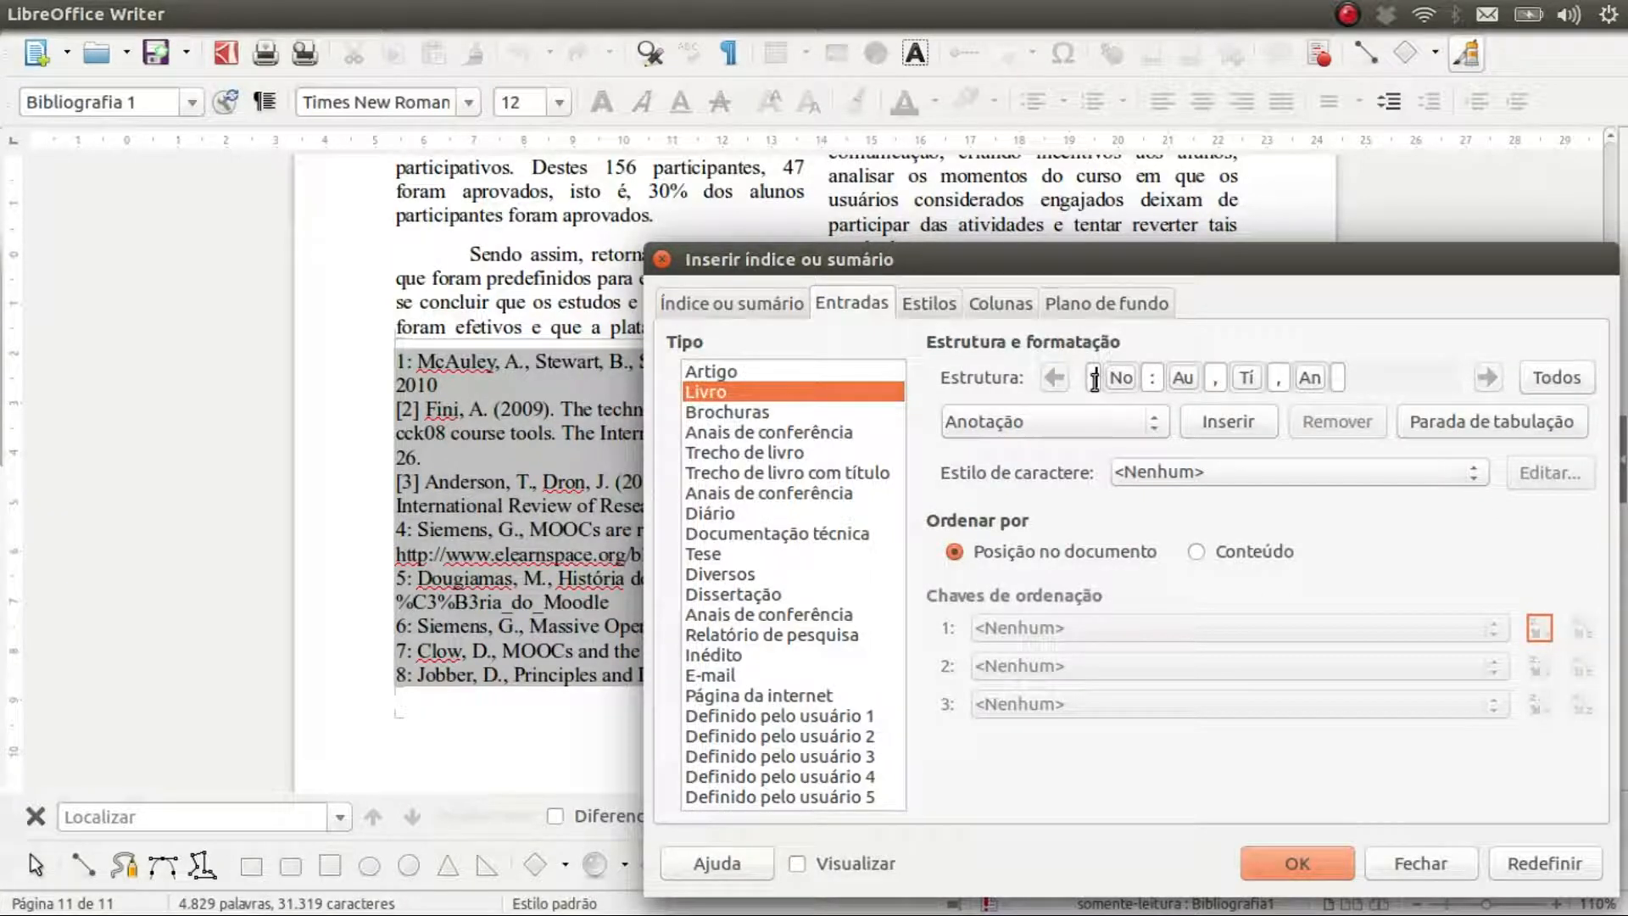
{"action": "left_click", "coordinate": [1167, 375]}
{"action": "key", "text": "BackSpace"}
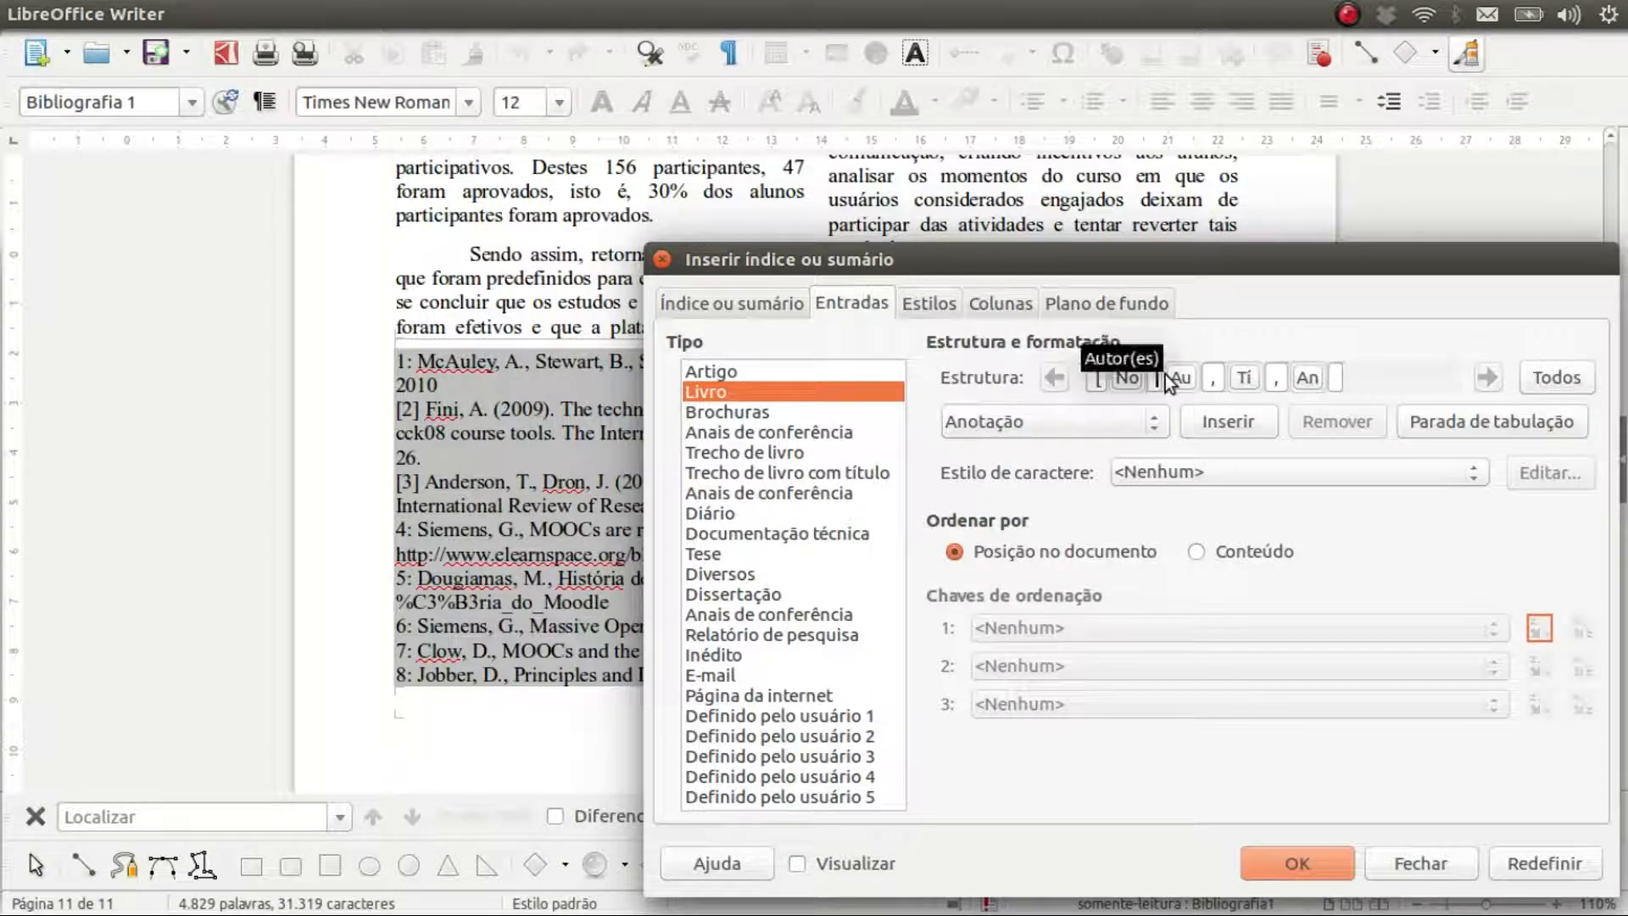
{"action": "type", "text": "]"}
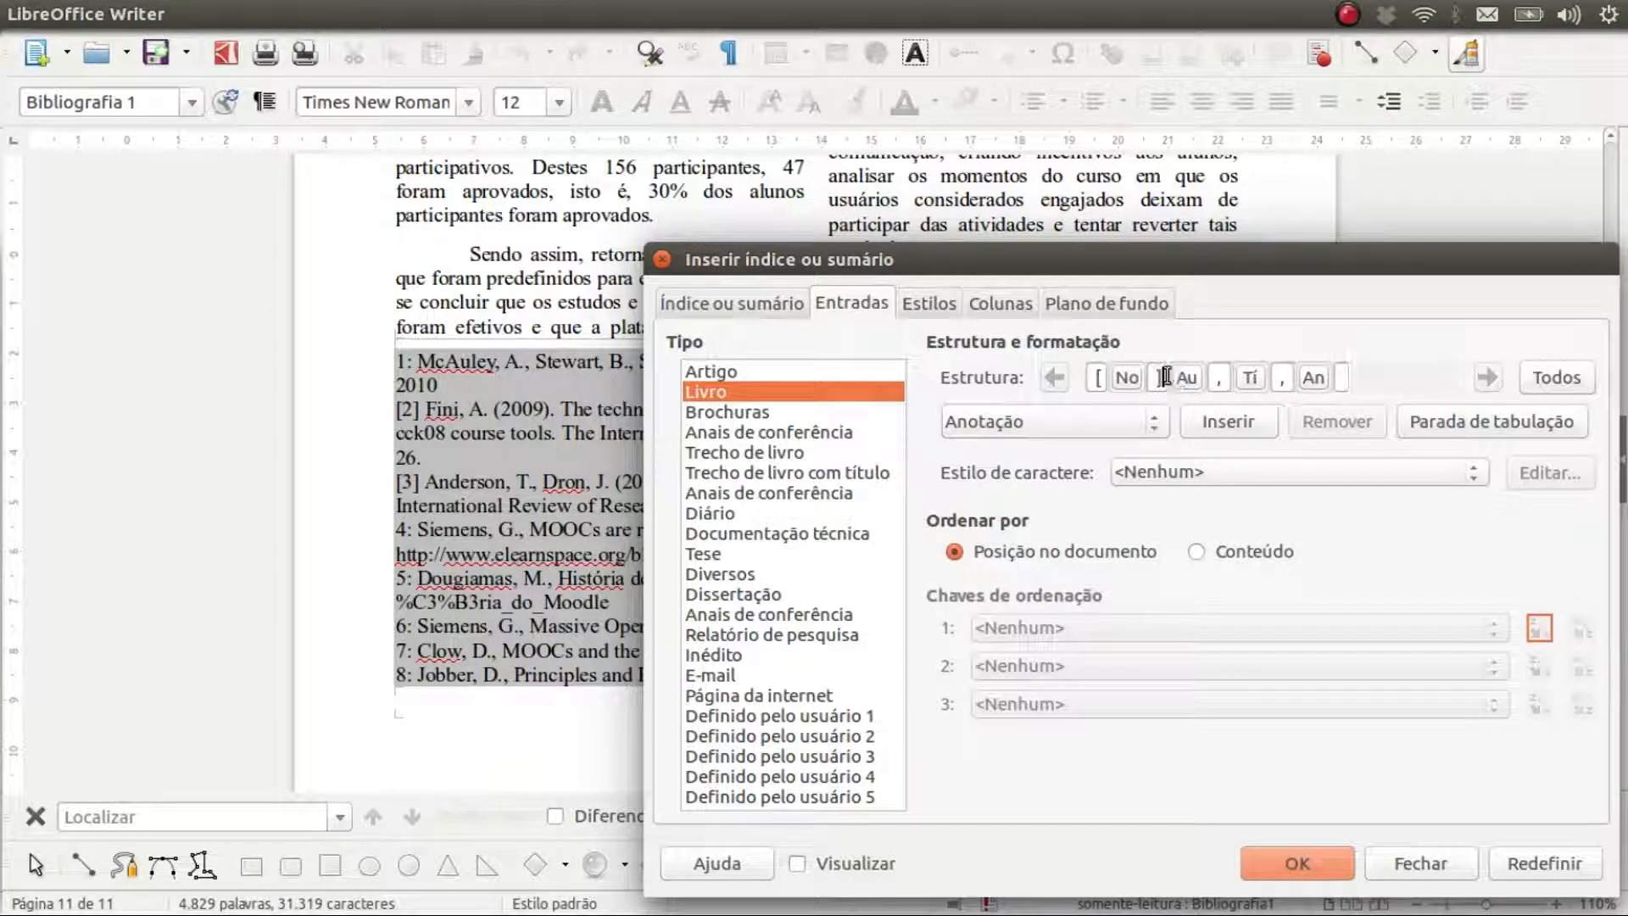
Step: Replace the comma after the author in the Livro structure with an opening parenthesis and remove the Ano field after the title
{"action": "left_click", "coordinate": [1227, 382]}
{"action": "key", "text": "BackSpace"}
{"action": "type", "text": "-"}
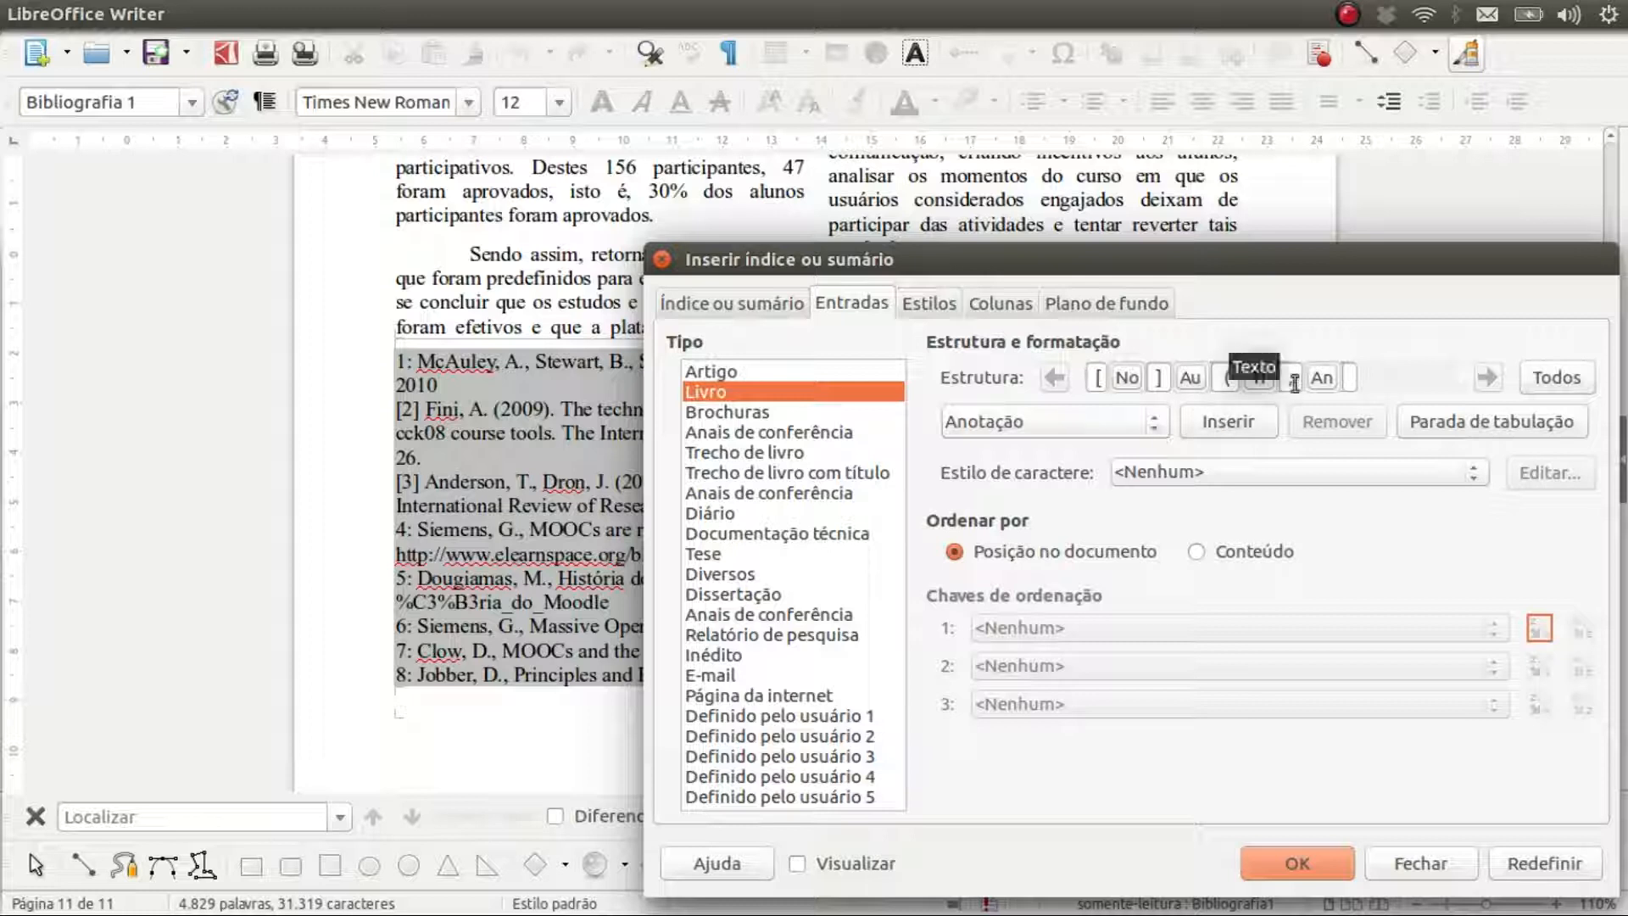
{"action": "left_click", "coordinate": [1321, 378]}
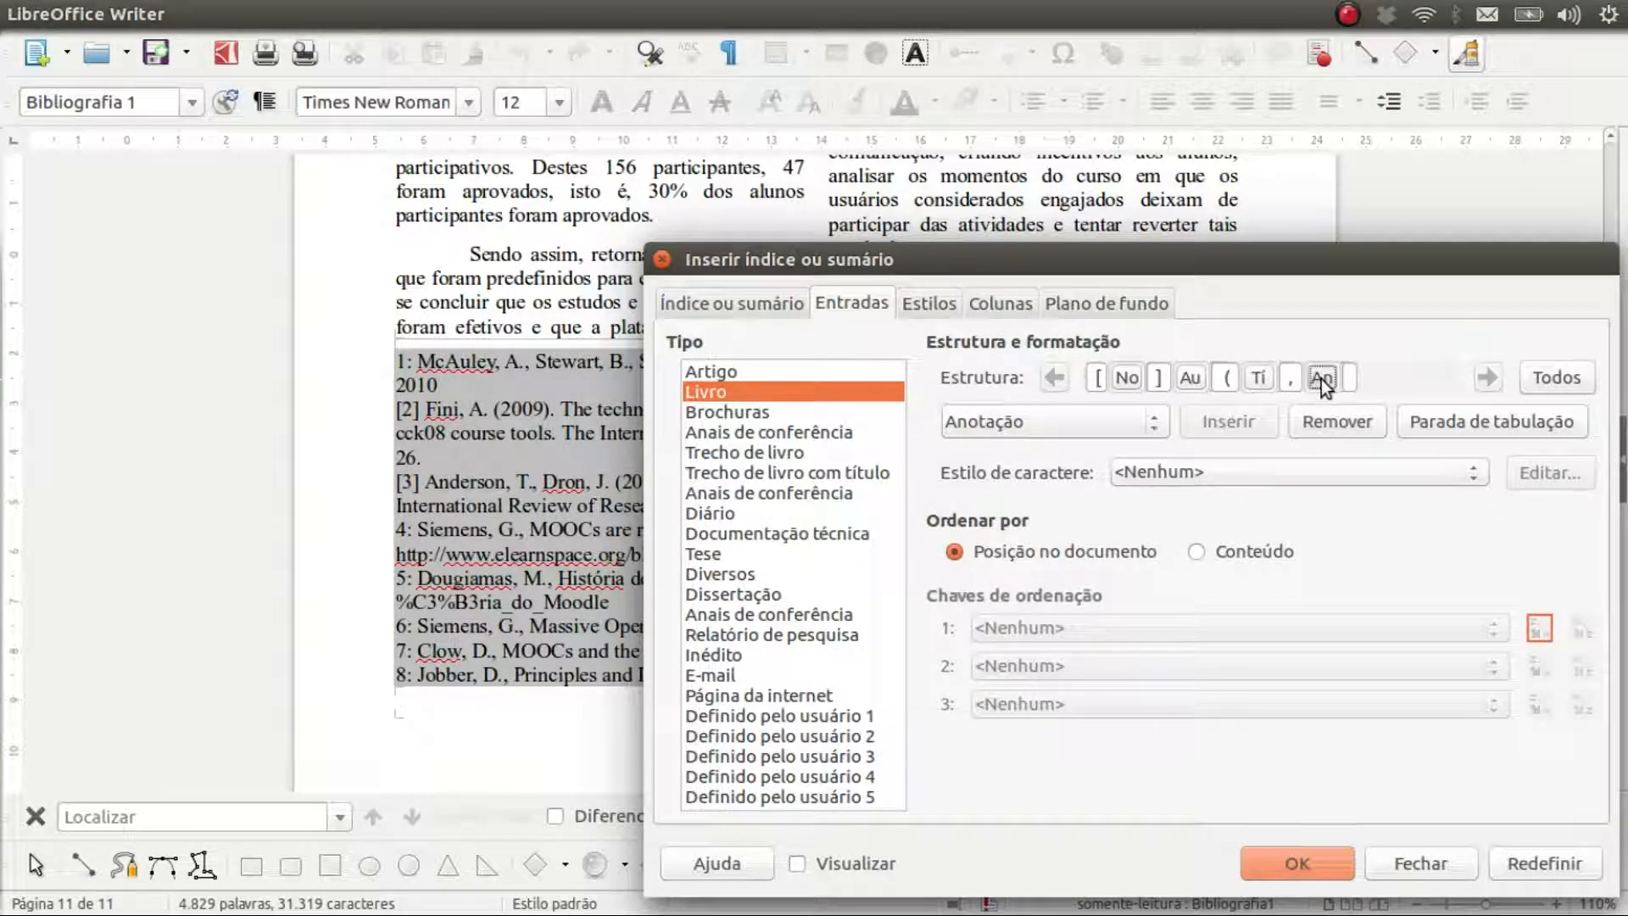
{"action": "left_click", "coordinate": [1326, 421]}
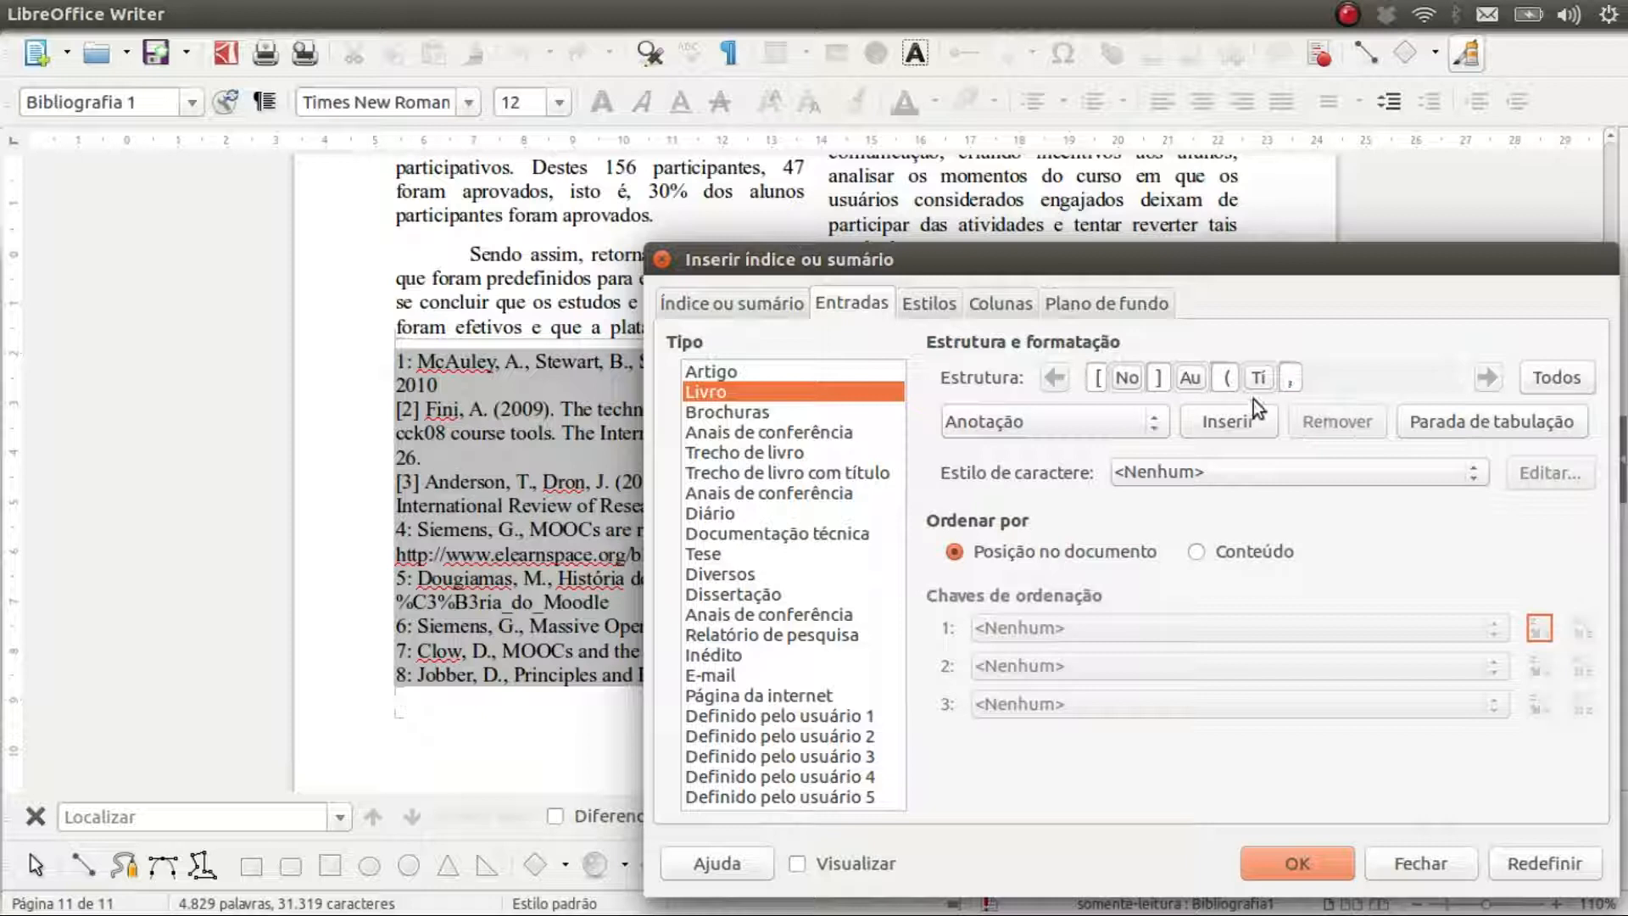
Step: Insert the Ano field after the opening parenthesis in the Livro structure and follow it with ")."
{"action": "left_click", "coordinate": [1153, 421]}
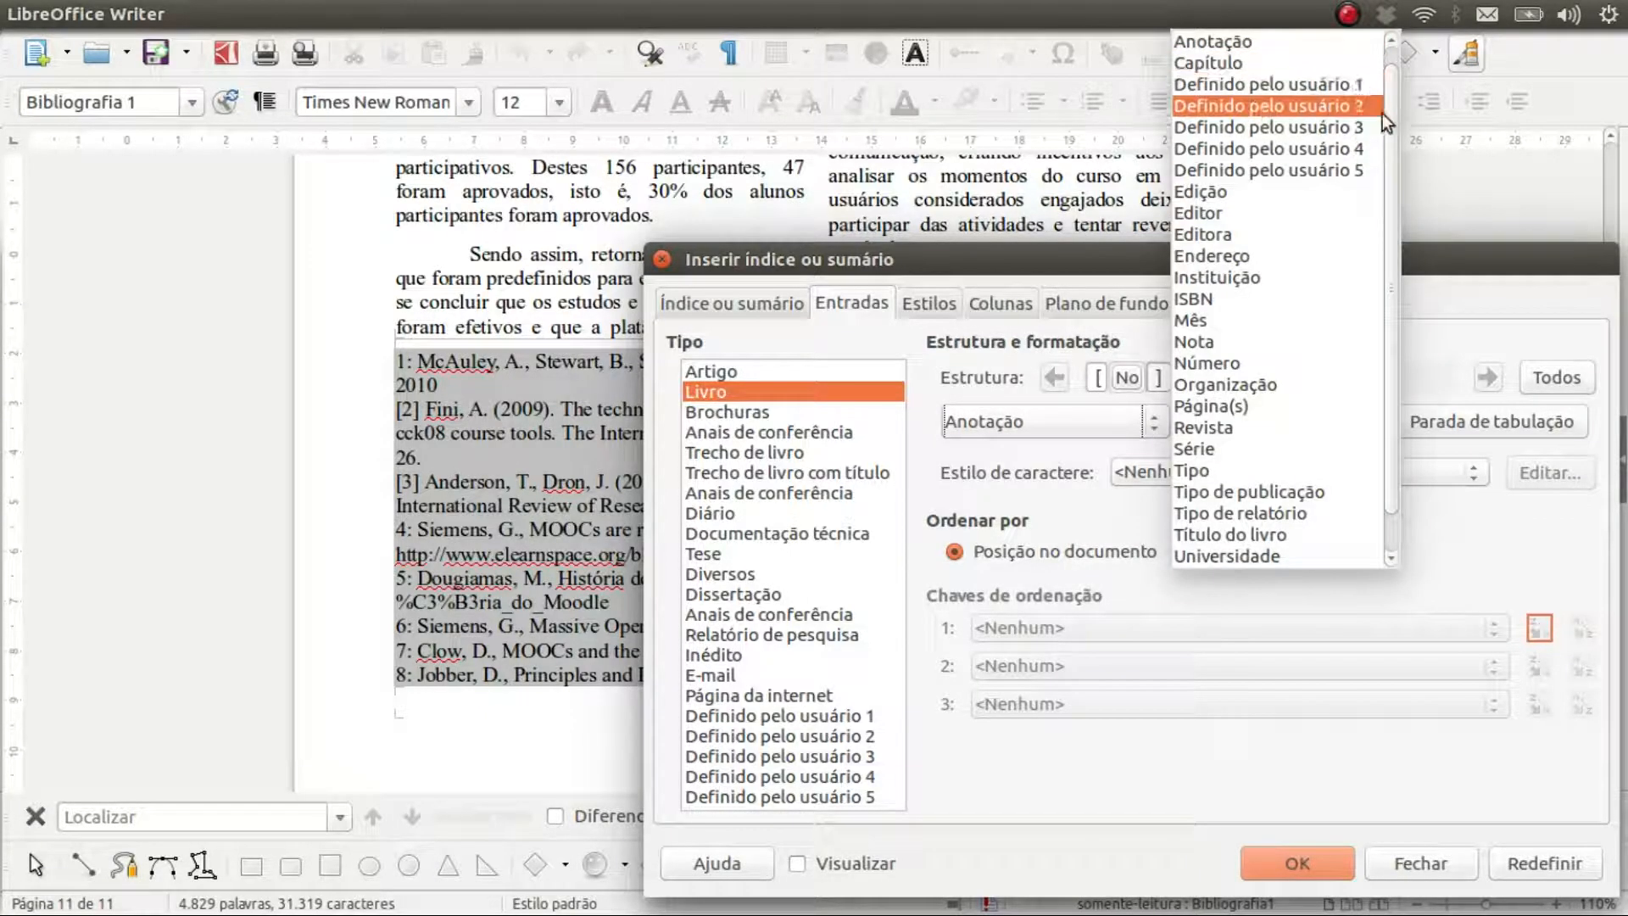
{"action": "left_click", "coordinate": [1393, 84]}
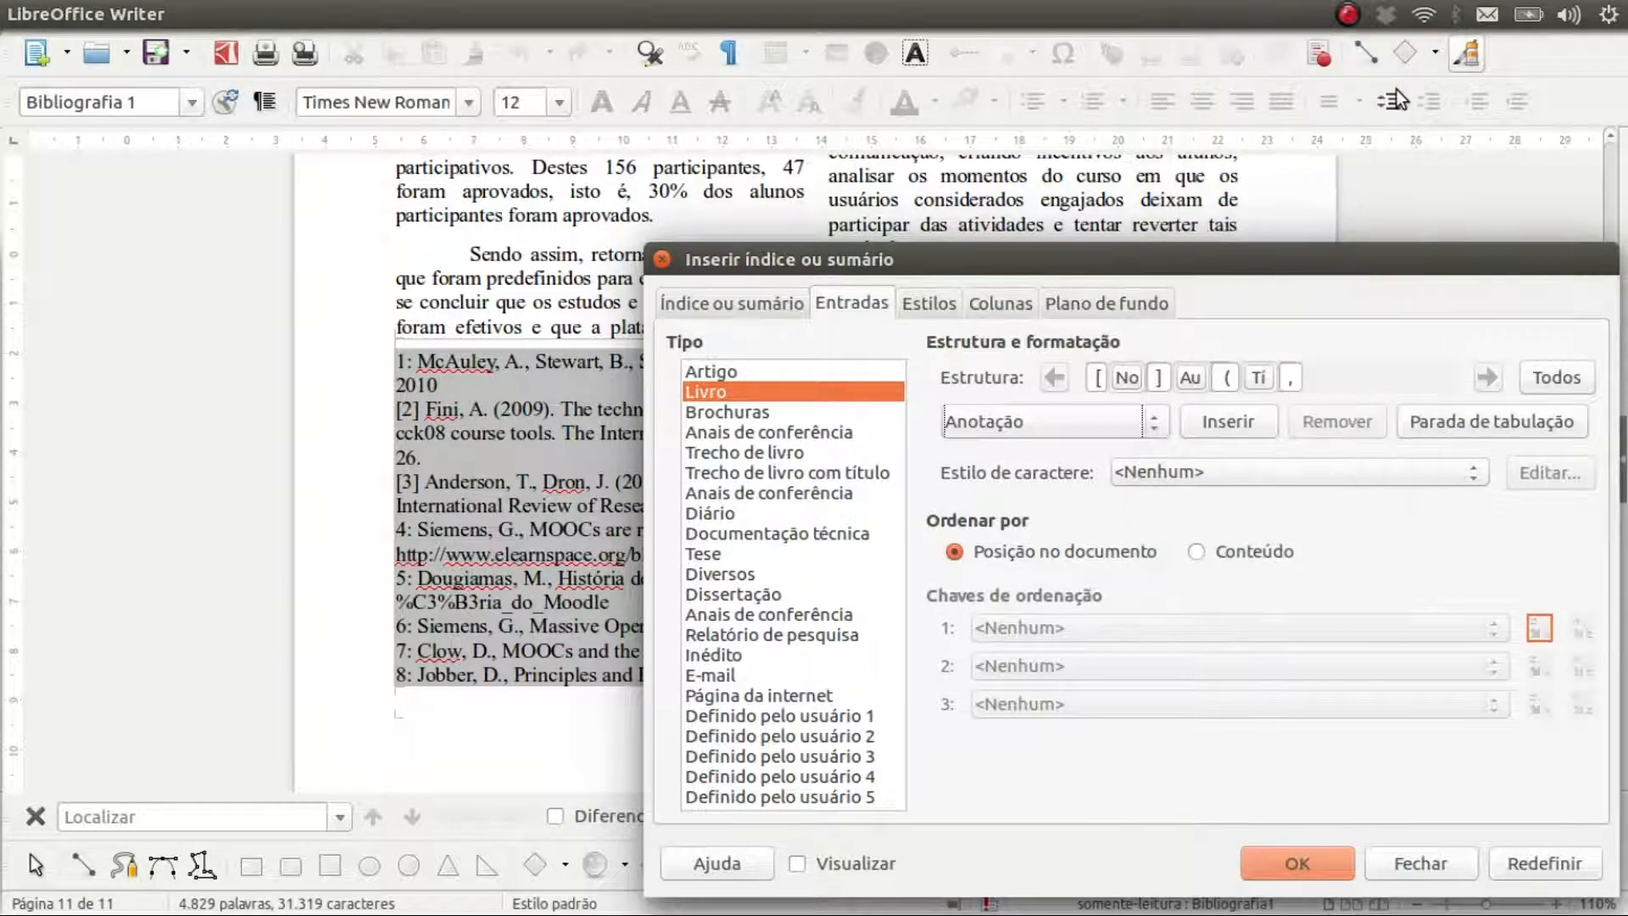
{"action": "left_click", "coordinate": [1157, 420]}
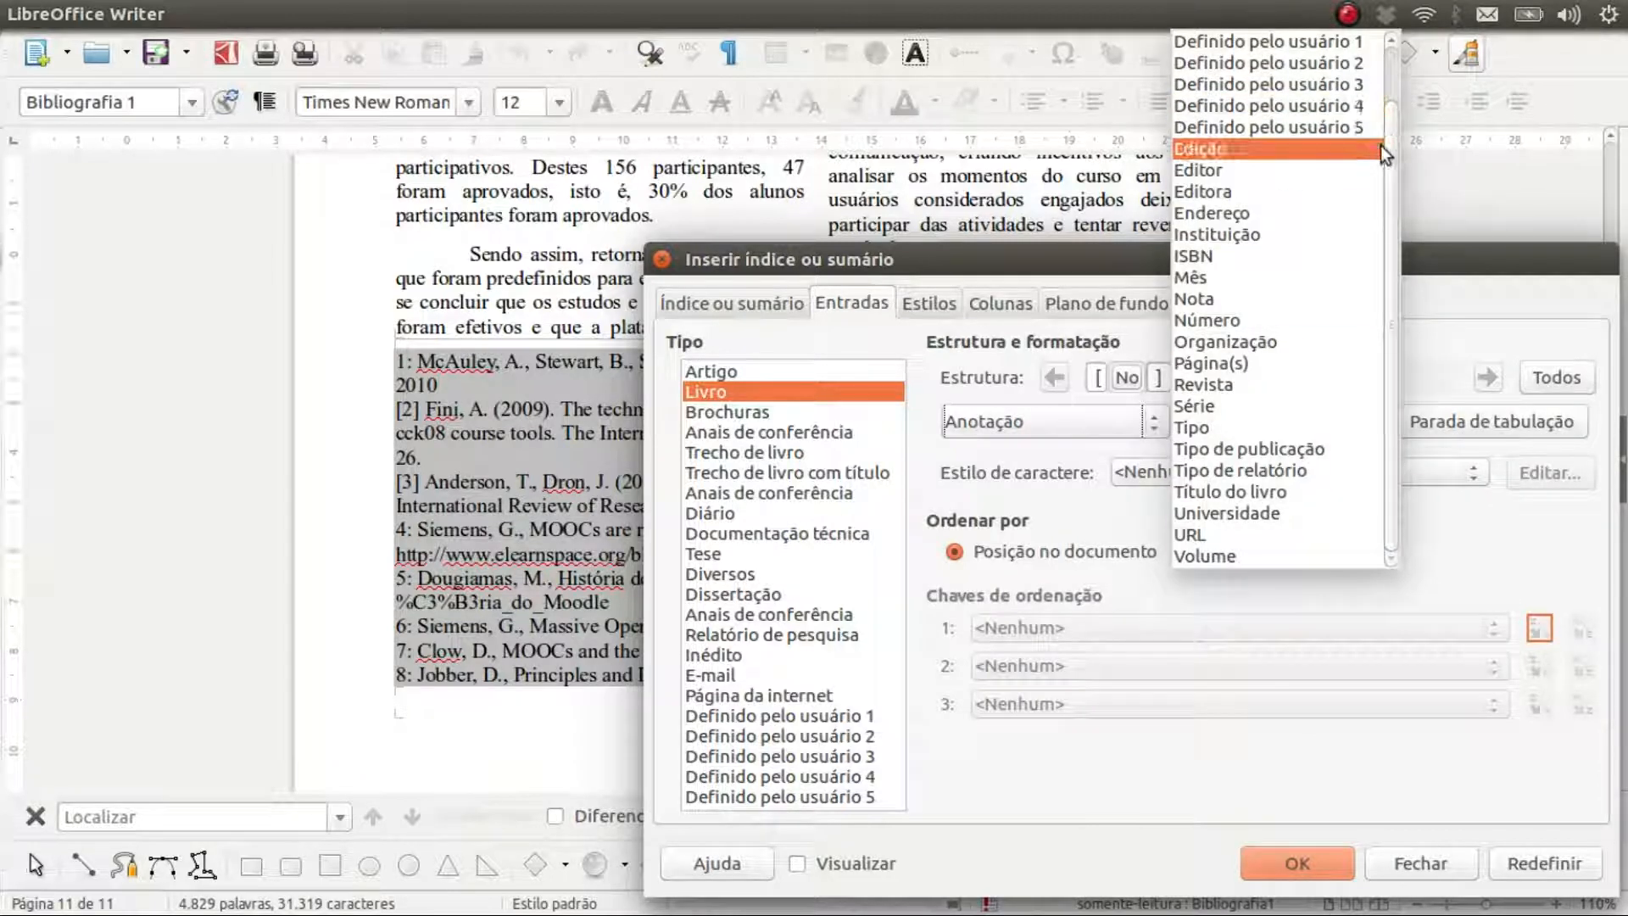
{"action": "left_click_drag", "start_coordinate": [1391, 150], "coordinate": [1391, 104]}
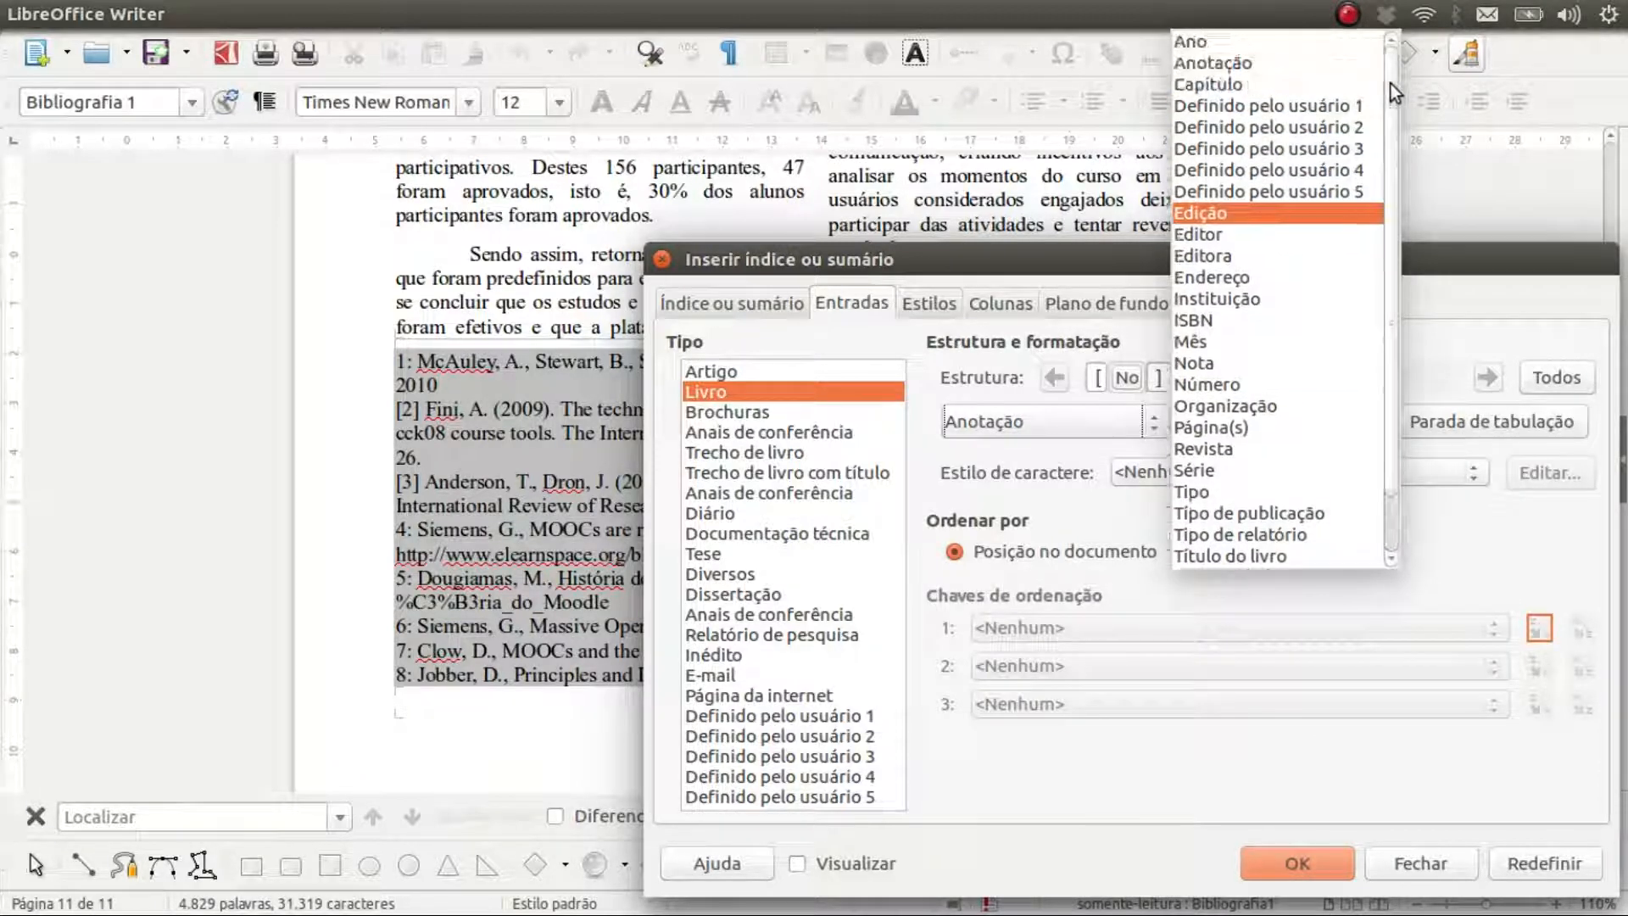
{"action": "left_click", "coordinate": [1290, 42]}
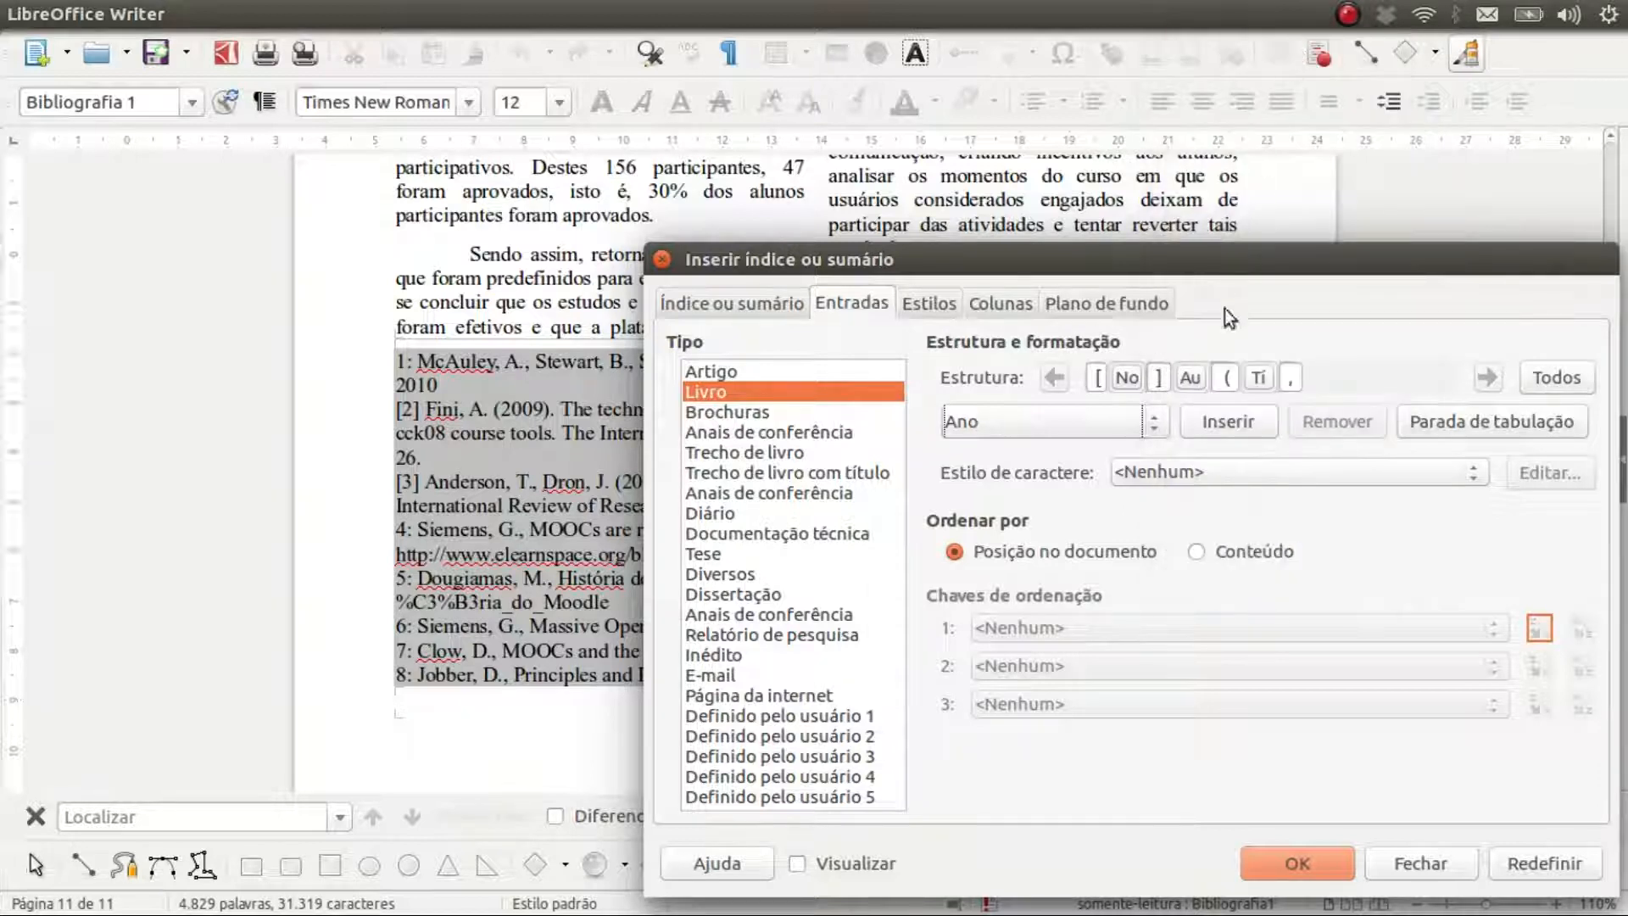
{"action": "left_click", "coordinate": [1218, 419]}
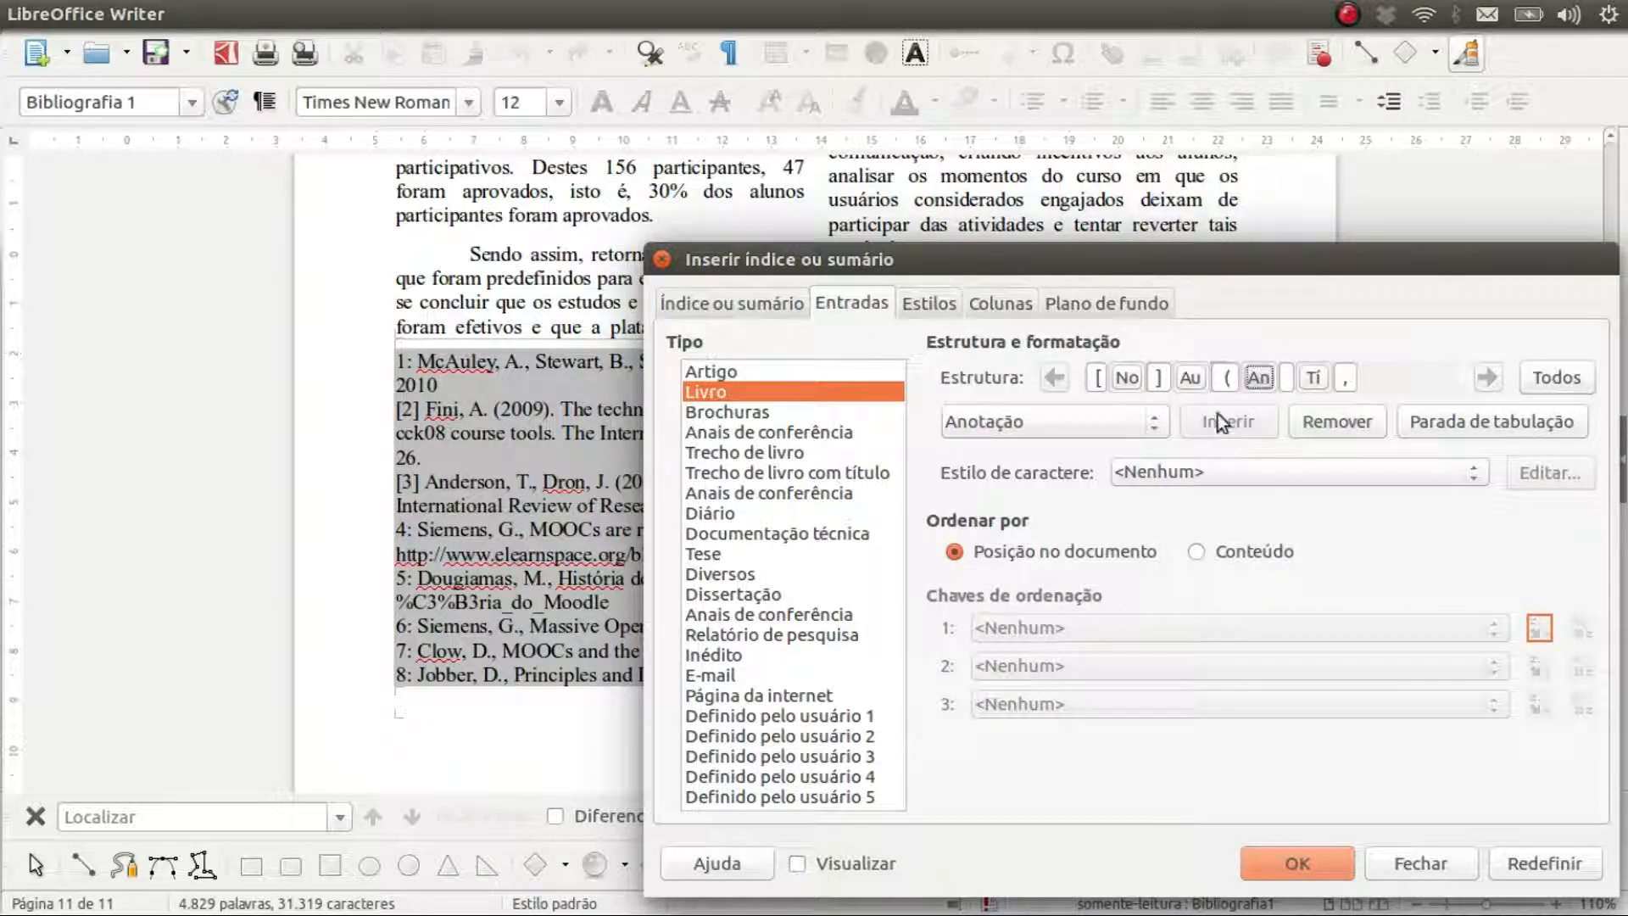
{"action": "left_click", "coordinate": [1286, 379]}
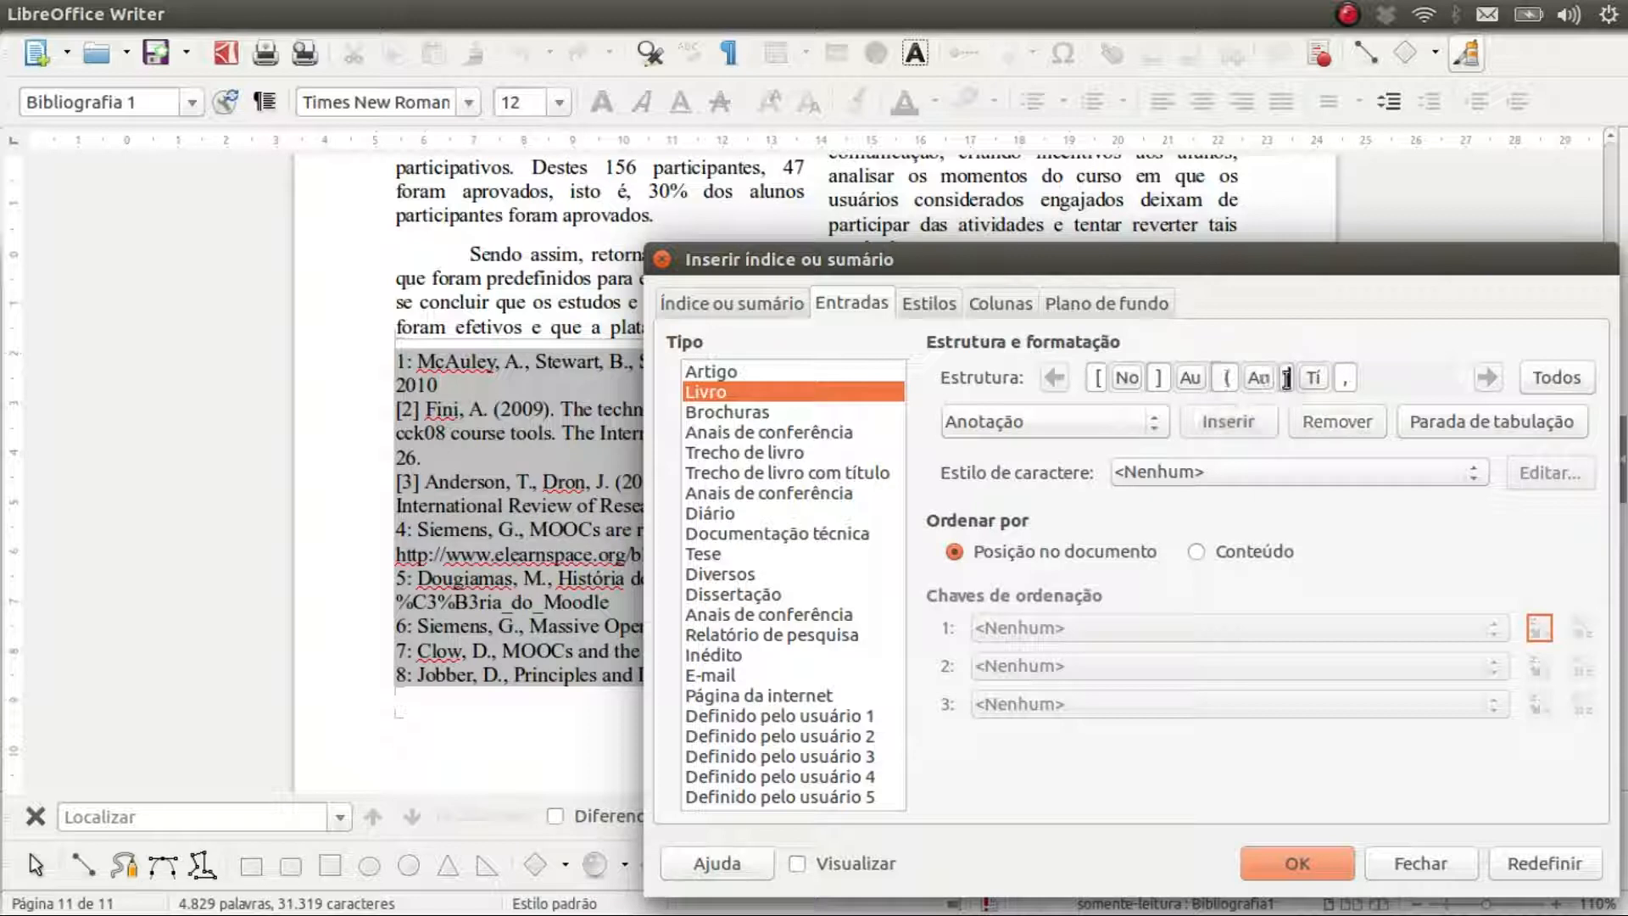
{"action": "type", "text": ")."}
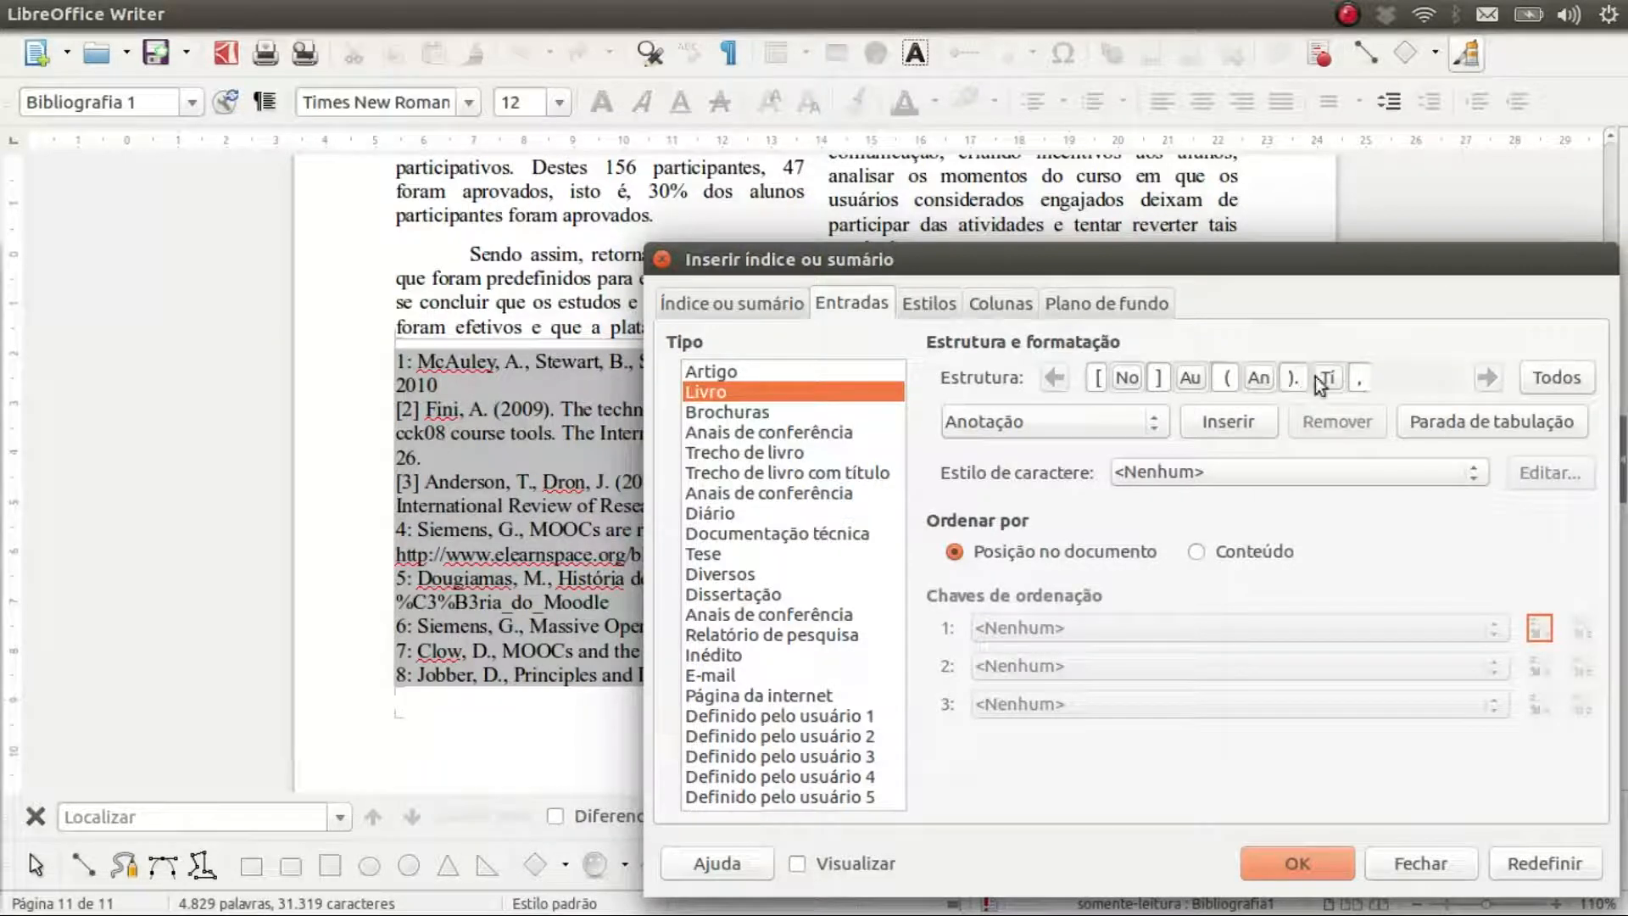
Step: End the Livro structure with a period after the title plus the Editora field and a period, and apply the changes
{"action": "left_click", "coordinate": [1360, 379]}
{"action": "left_click", "coordinate": [1153, 424]}
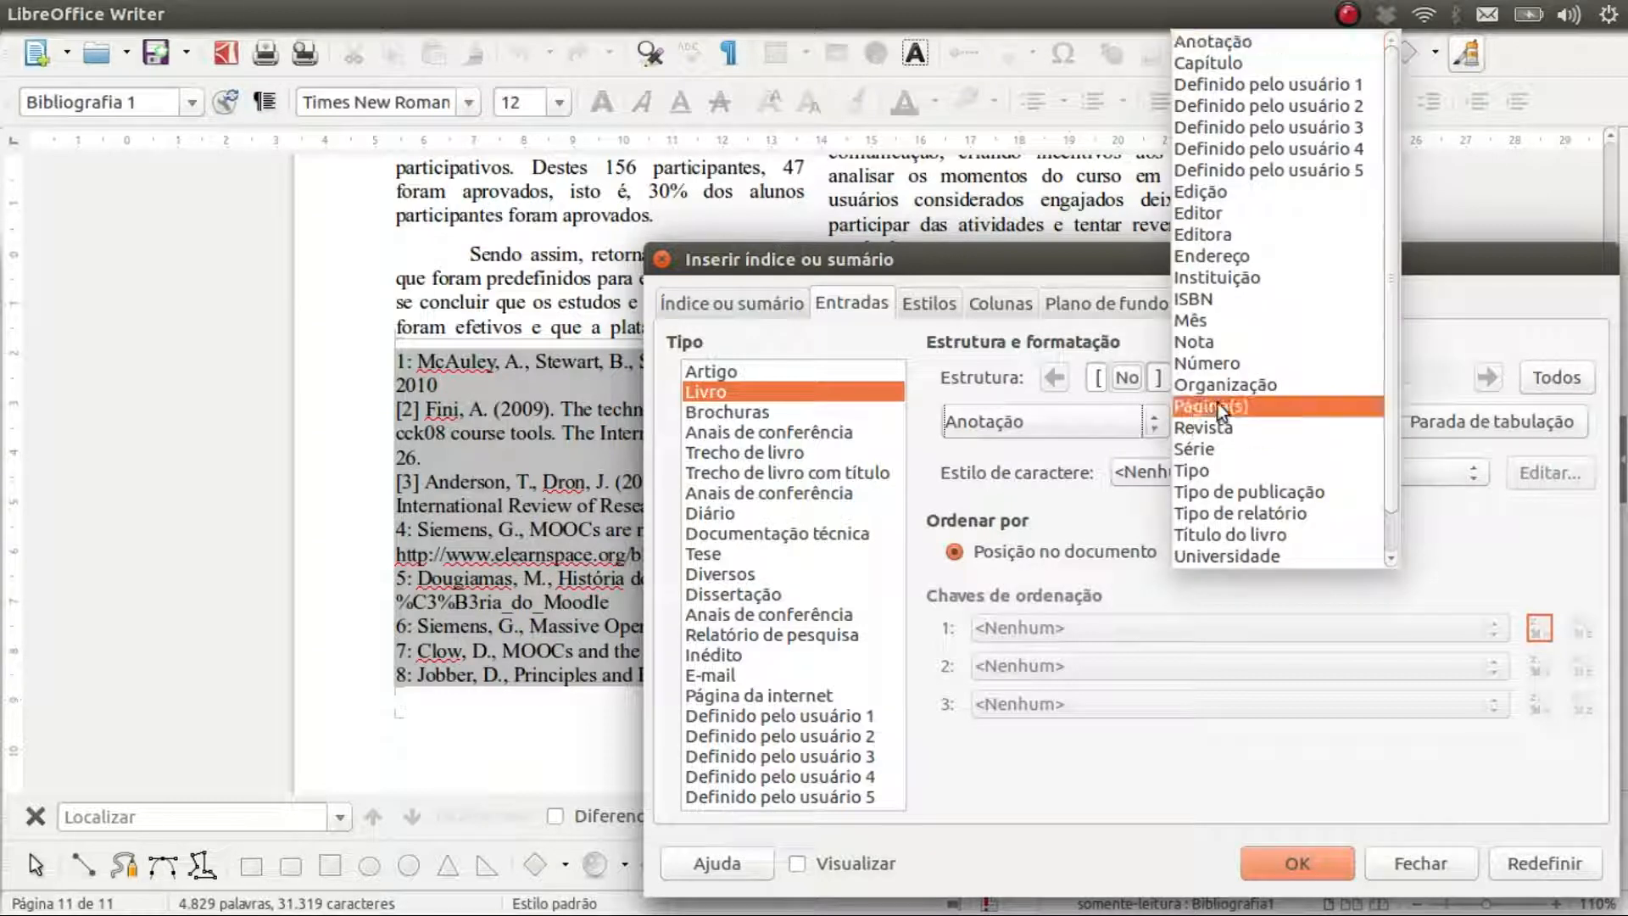
{"action": "scroll", "coordinate": [1239, 212], "scroll_direction": "down", "scroll_amount": 1}
{"action": "left_click", "coordinate": [1244, 191]}
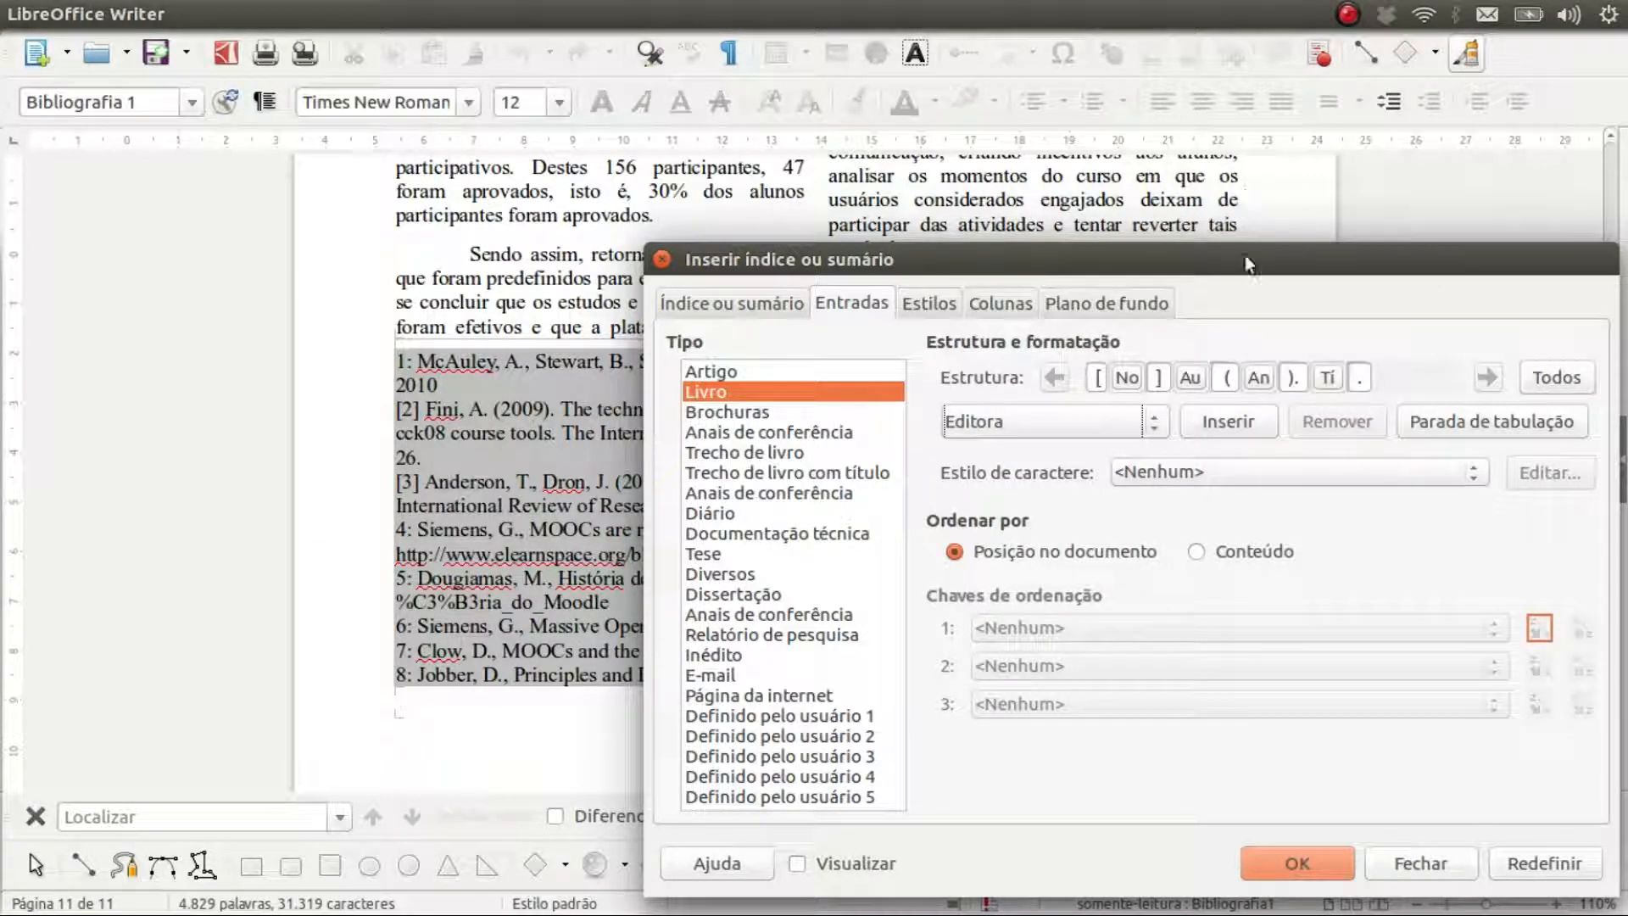
{"action": "left_click", "coordinate": [1222, 427]}
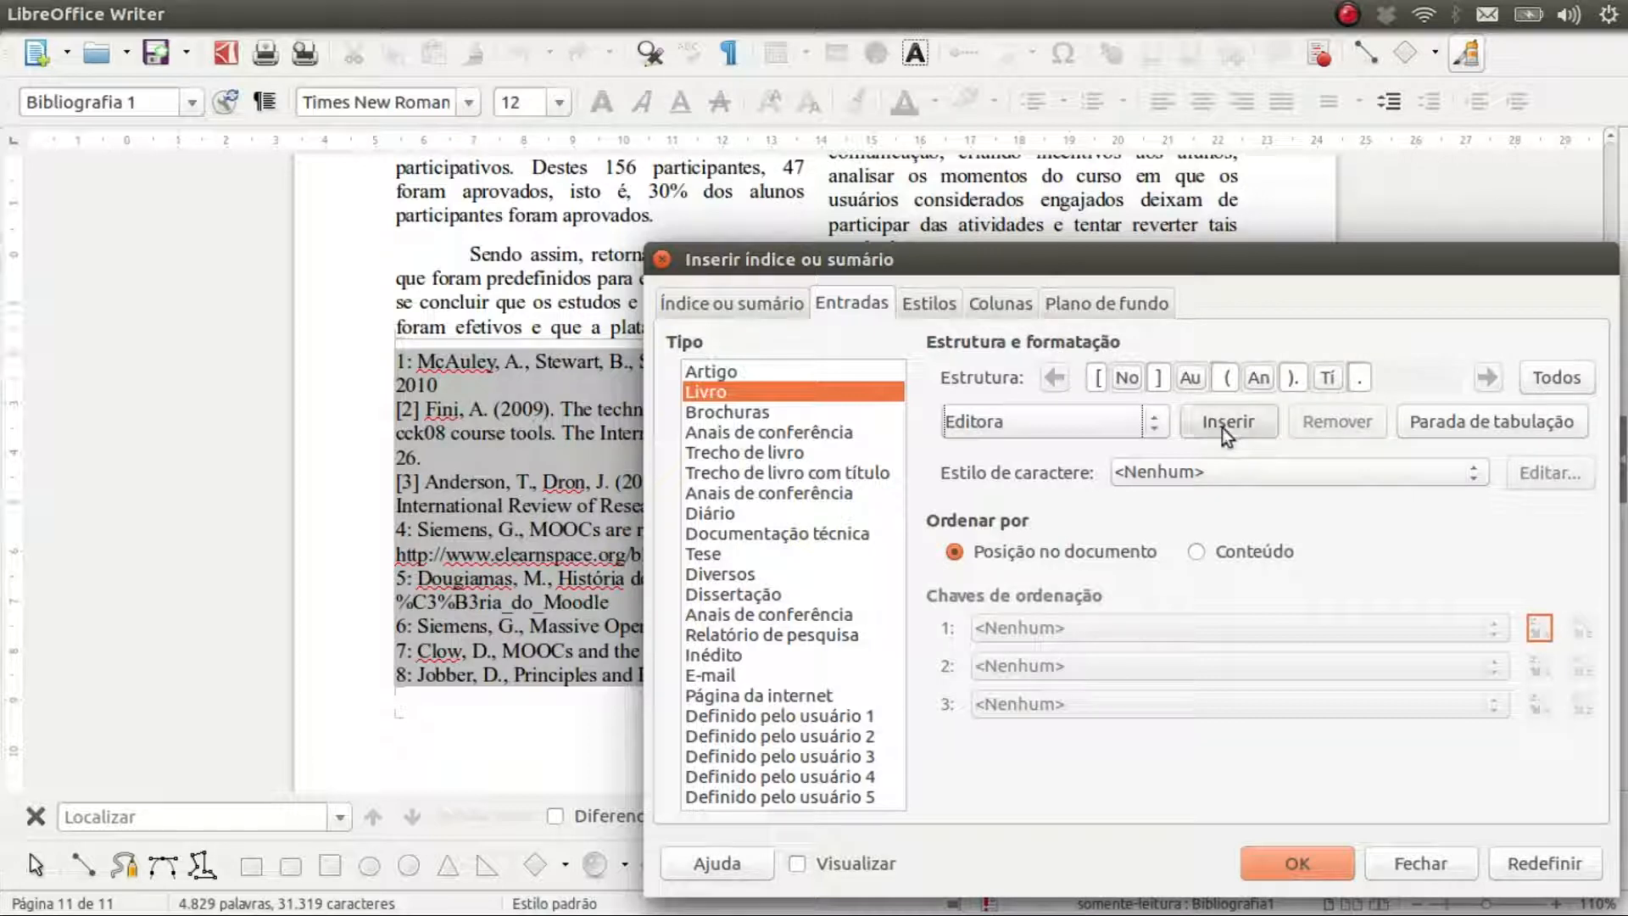
{"action": "left_click", "coordinate": [1421, 377]}
{"action": "type", "text": "."}
{"action": "left_click", "coordinate": [1368, 378]}
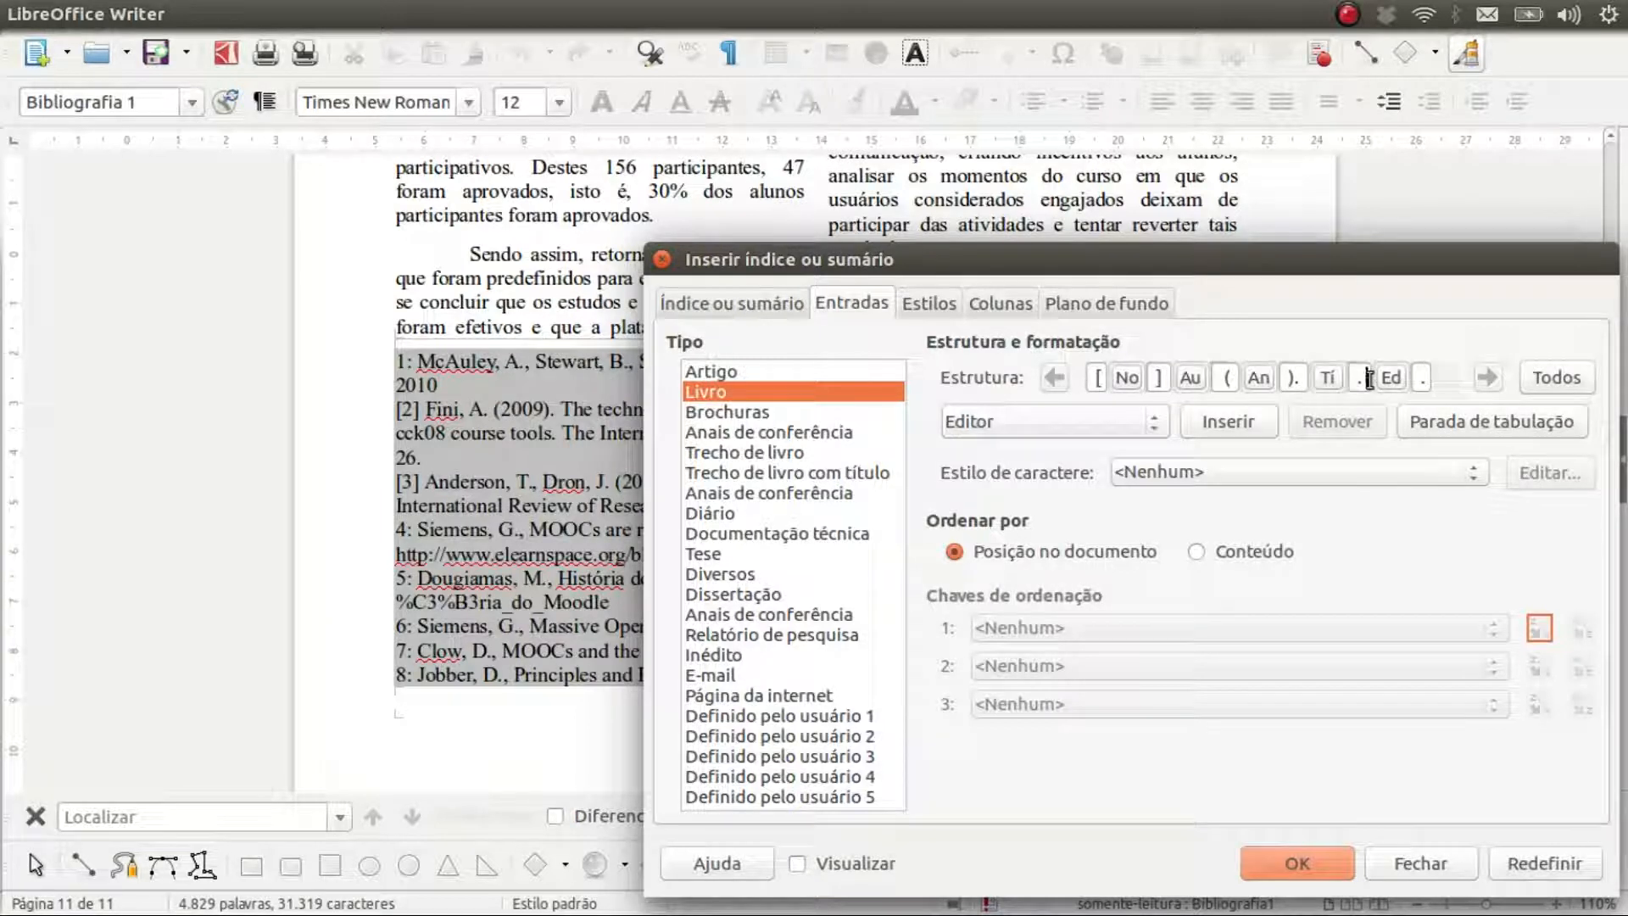
{"action": "left_click", "coordinate": [1297, 862]}
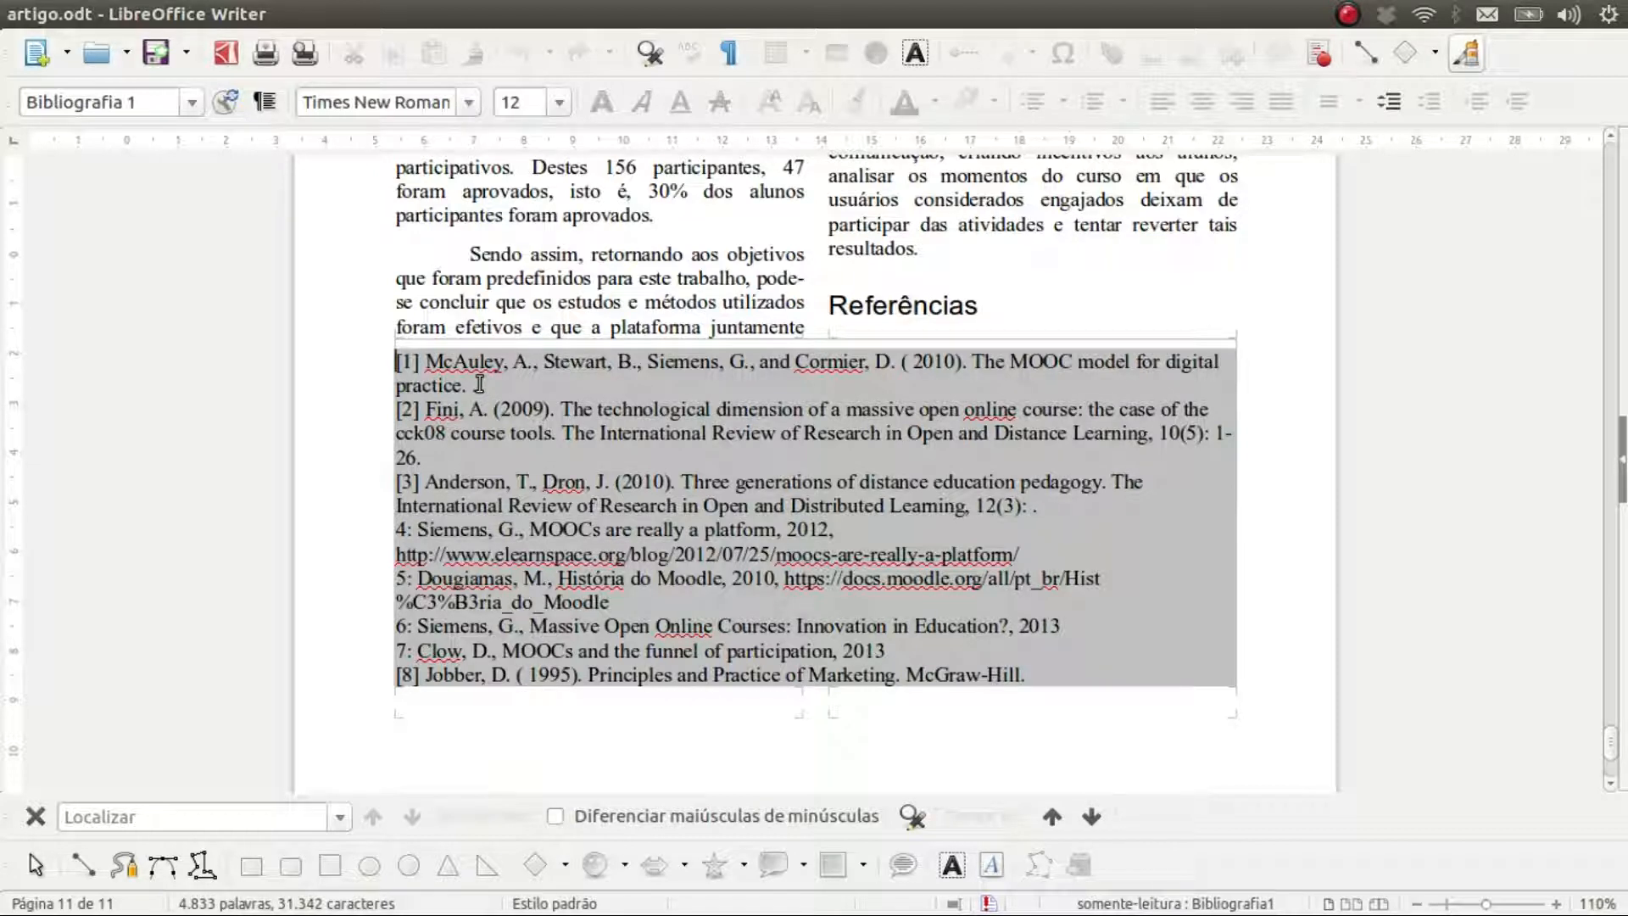
Step: Reopen the bibliography for editing and enclose the entry number of the first Anais de conferência structure in square brackets
{"action": "right_click", "coordinate": [521, 500]}
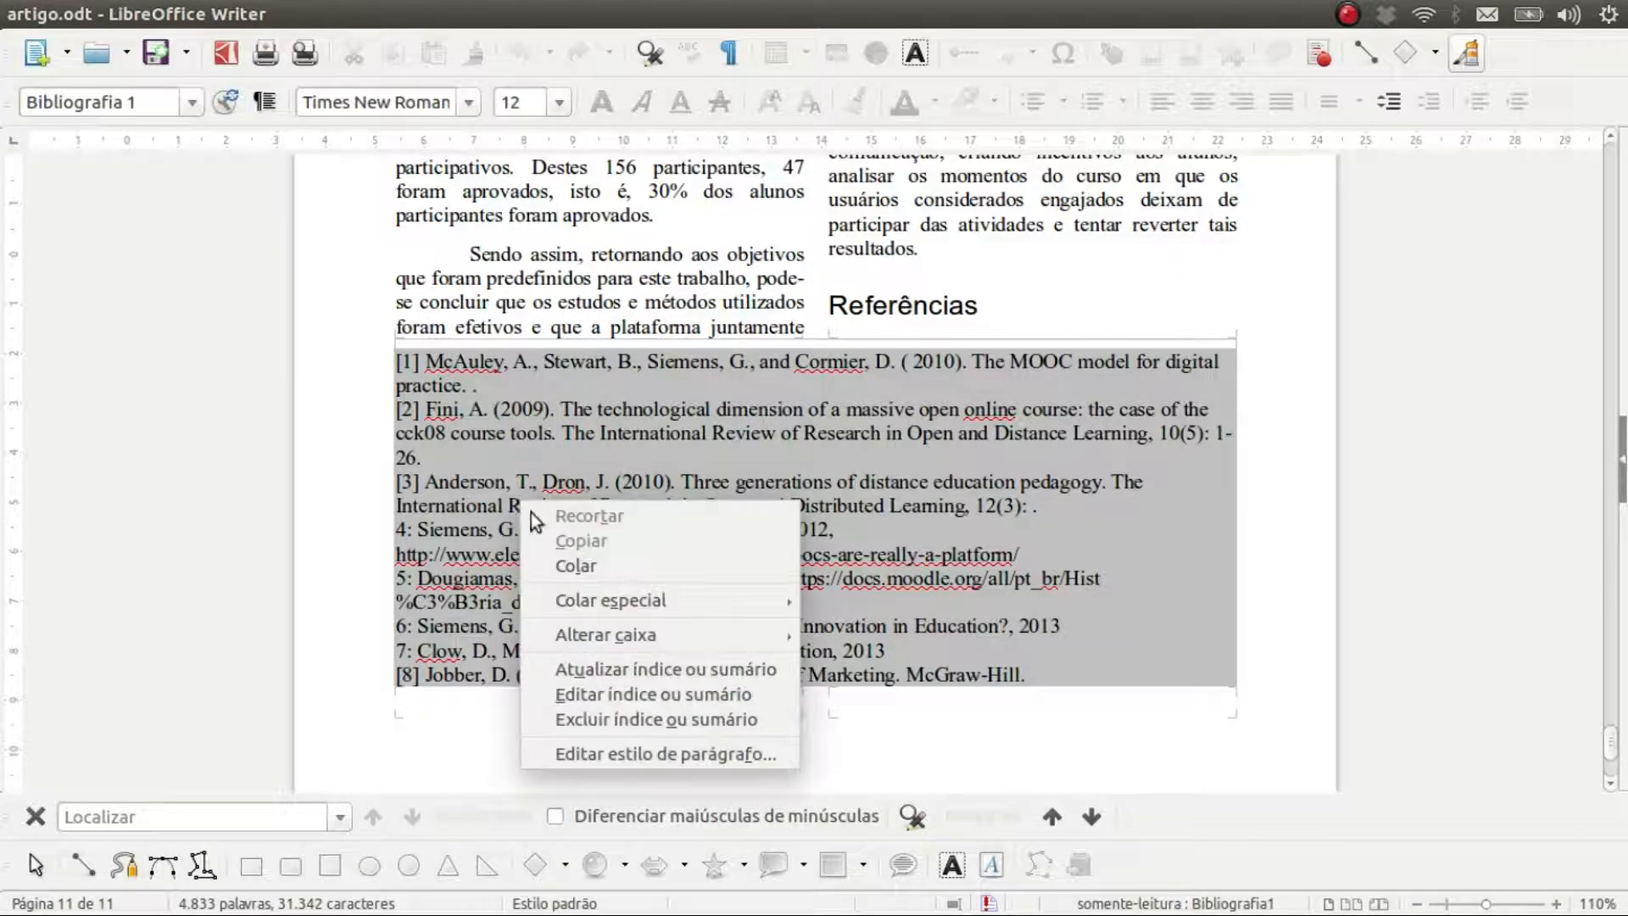
{"action": "left_click", "coordinate": [642, 691]}
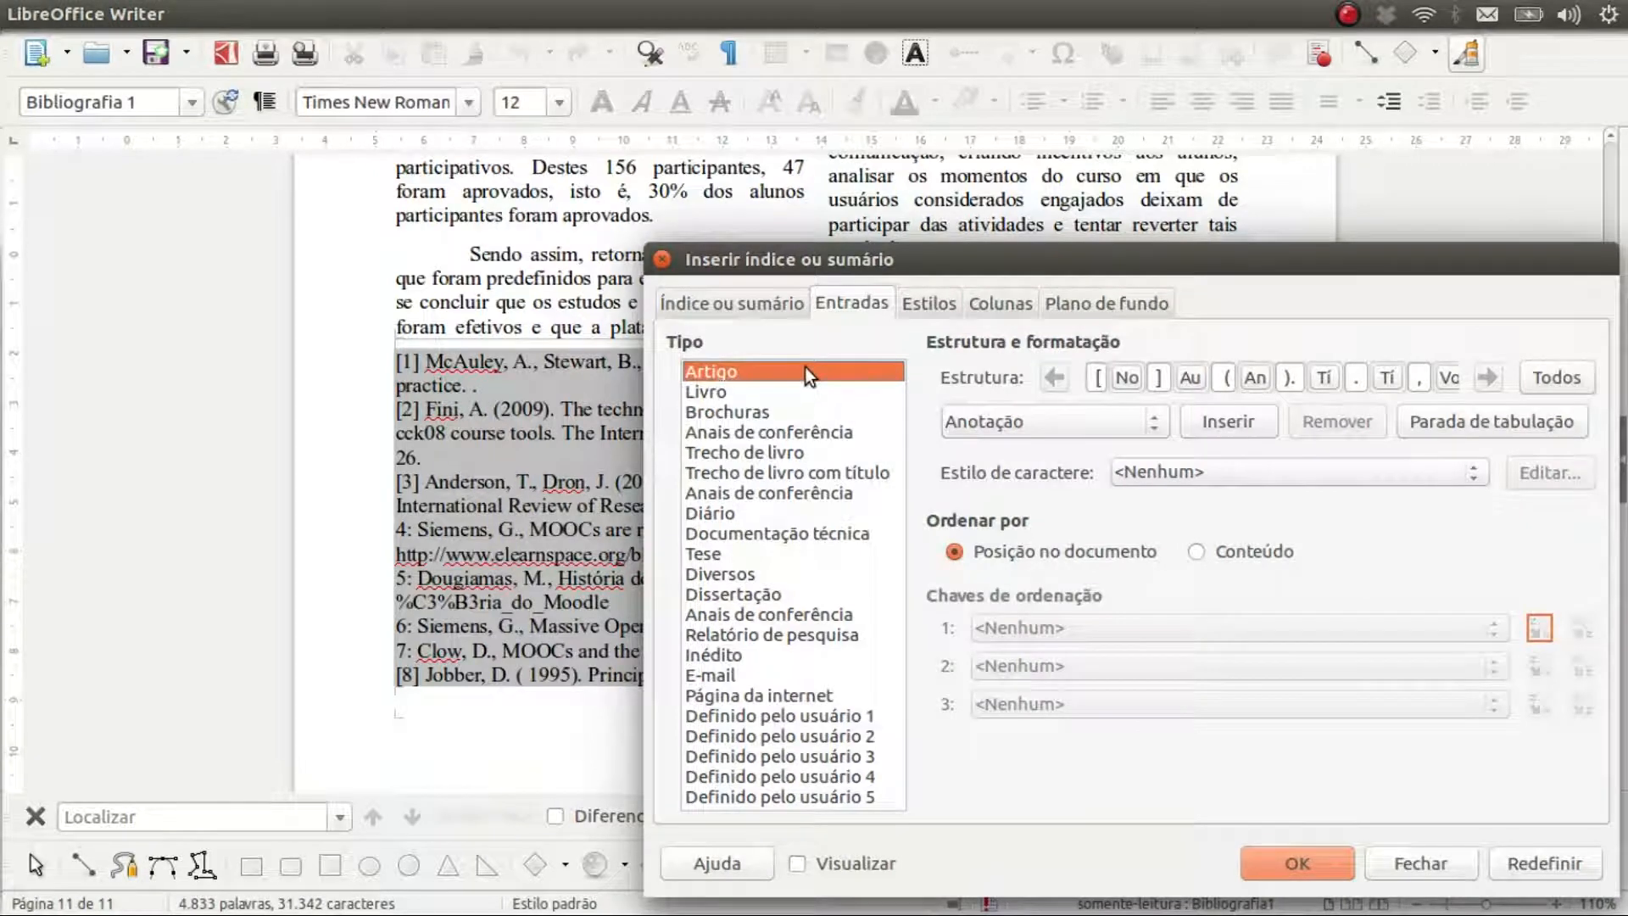
{"action": "left_click", "coordinate": [796, 432]}
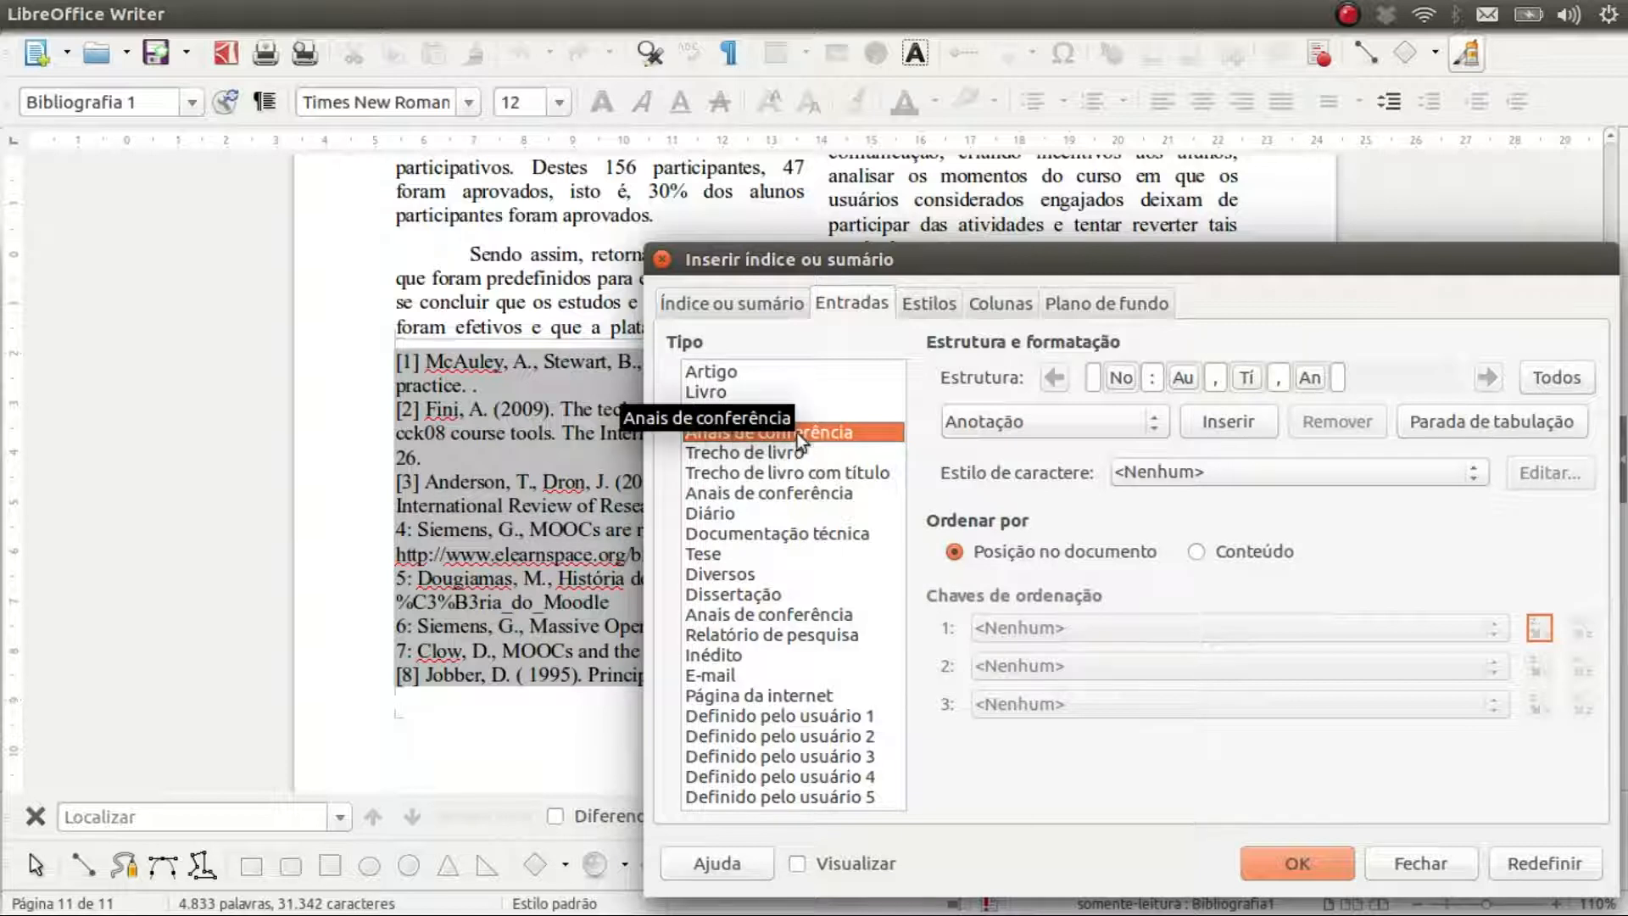
{"action": "left_click", "coordinate": [1096, 376]}
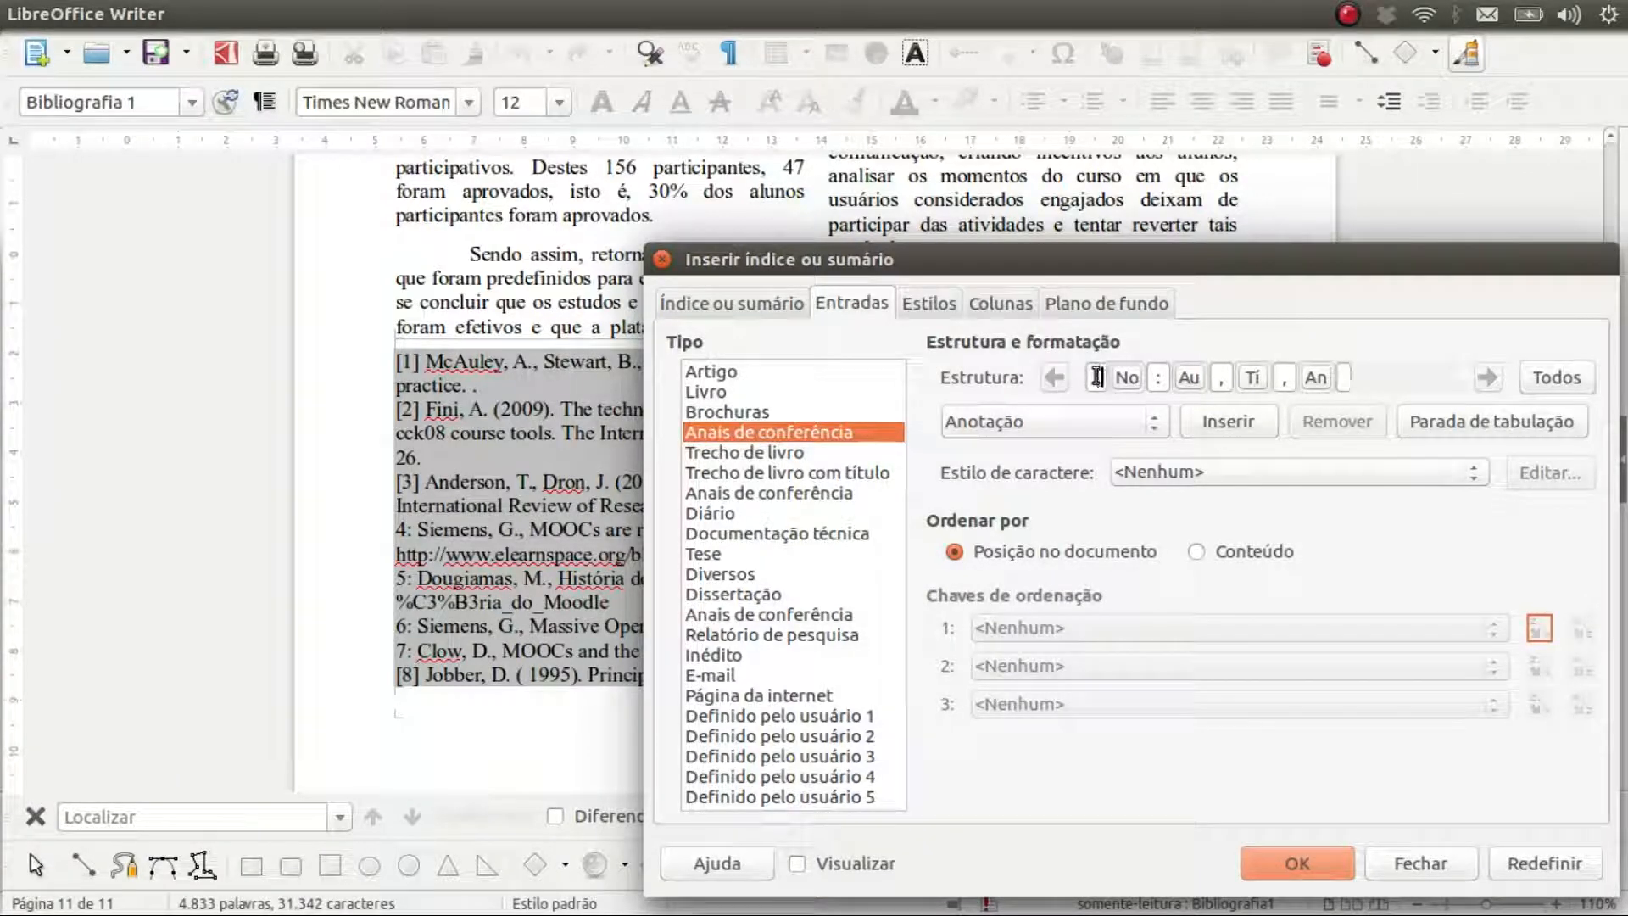
{"action": "type", "text": "["}
{"action": "left_click", "coordinate": [1163, 376]}
{"action": "type", "text": "]"}
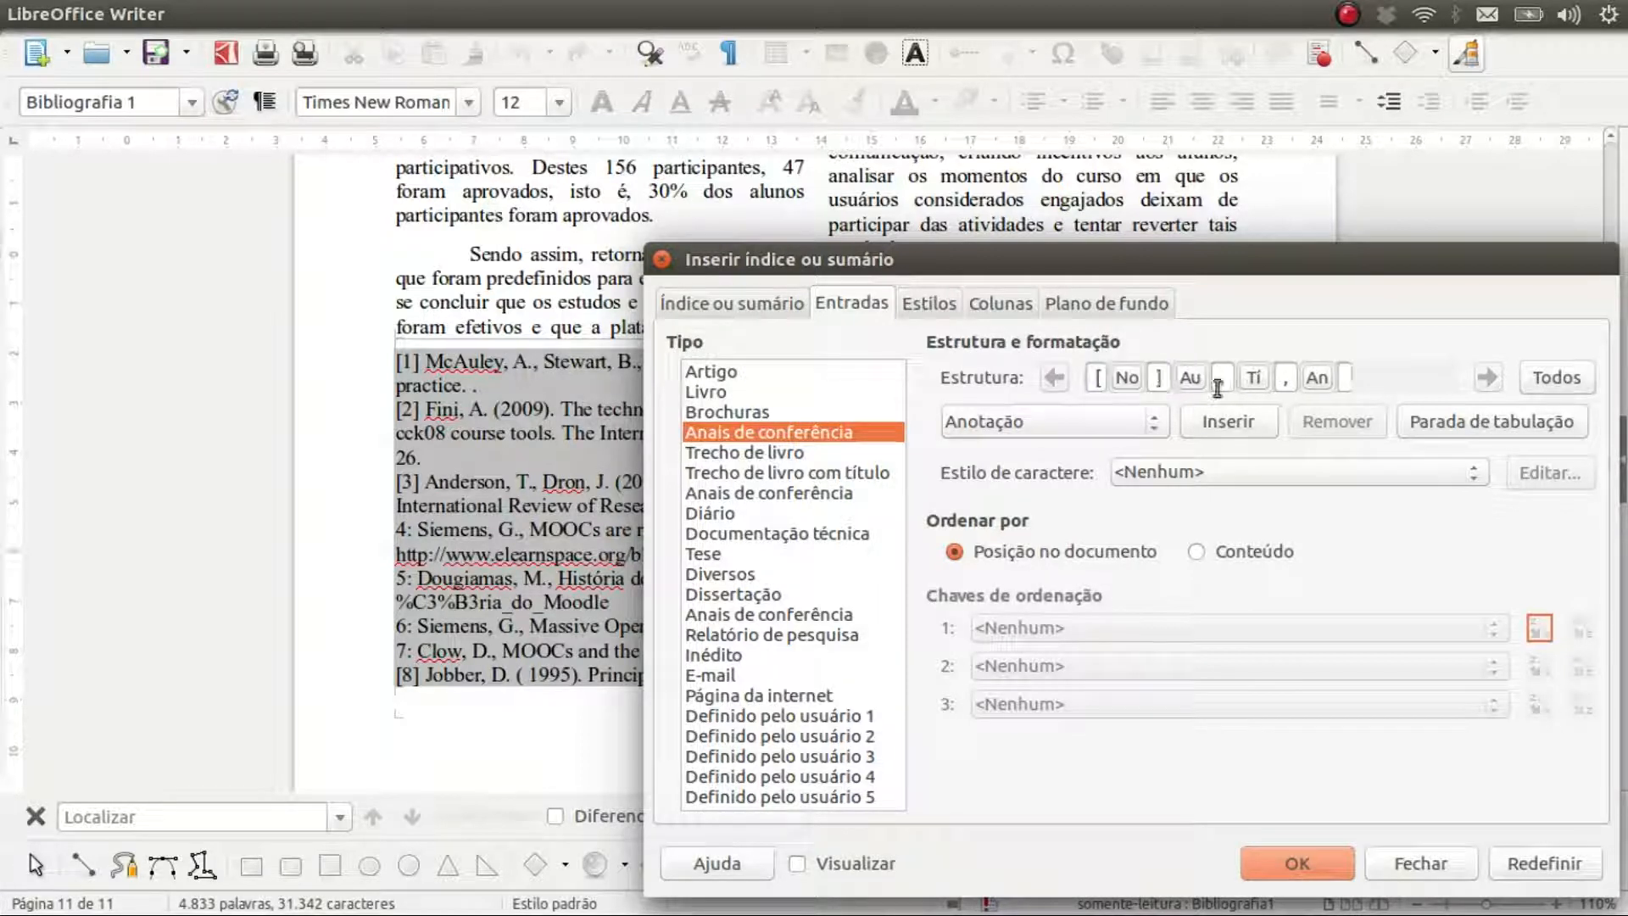
Step: Remove the Ano field after the title in the Anais de conferência structure and replace the comma after the author with an opening parenthesis
{"action": "left_click", "coordinate": [1316, 378]}
{"action": "left_click", "coordinate": [1322, 421]}
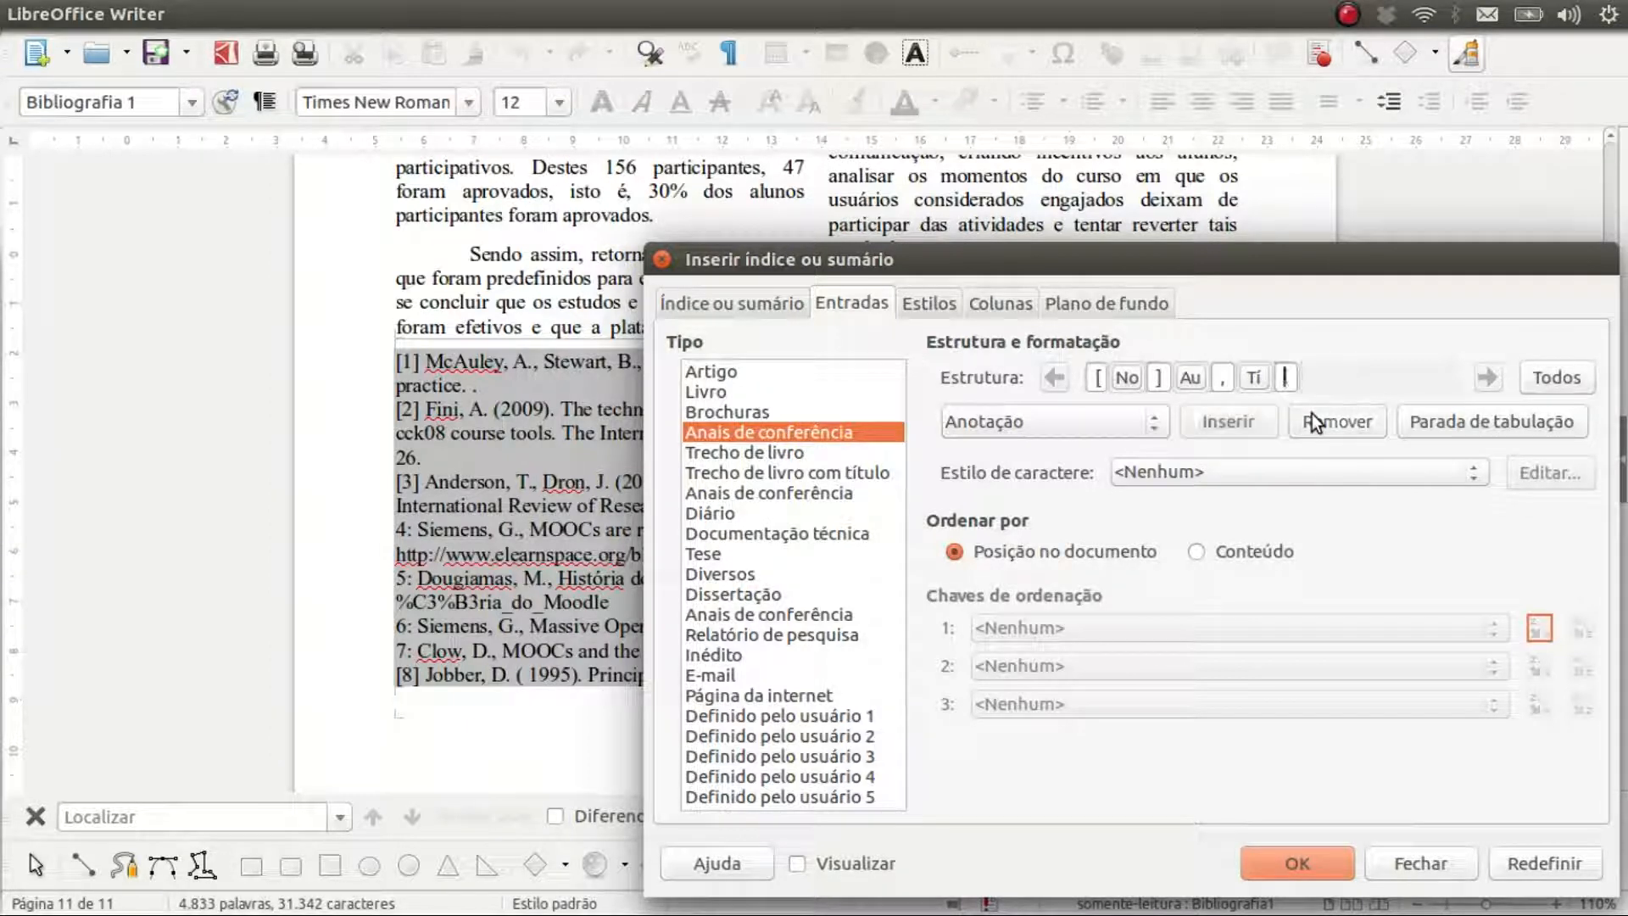
{"action": "left_click", "coordinate": [1223, 379]}
{"action": "key", "text": "BackSpace"}
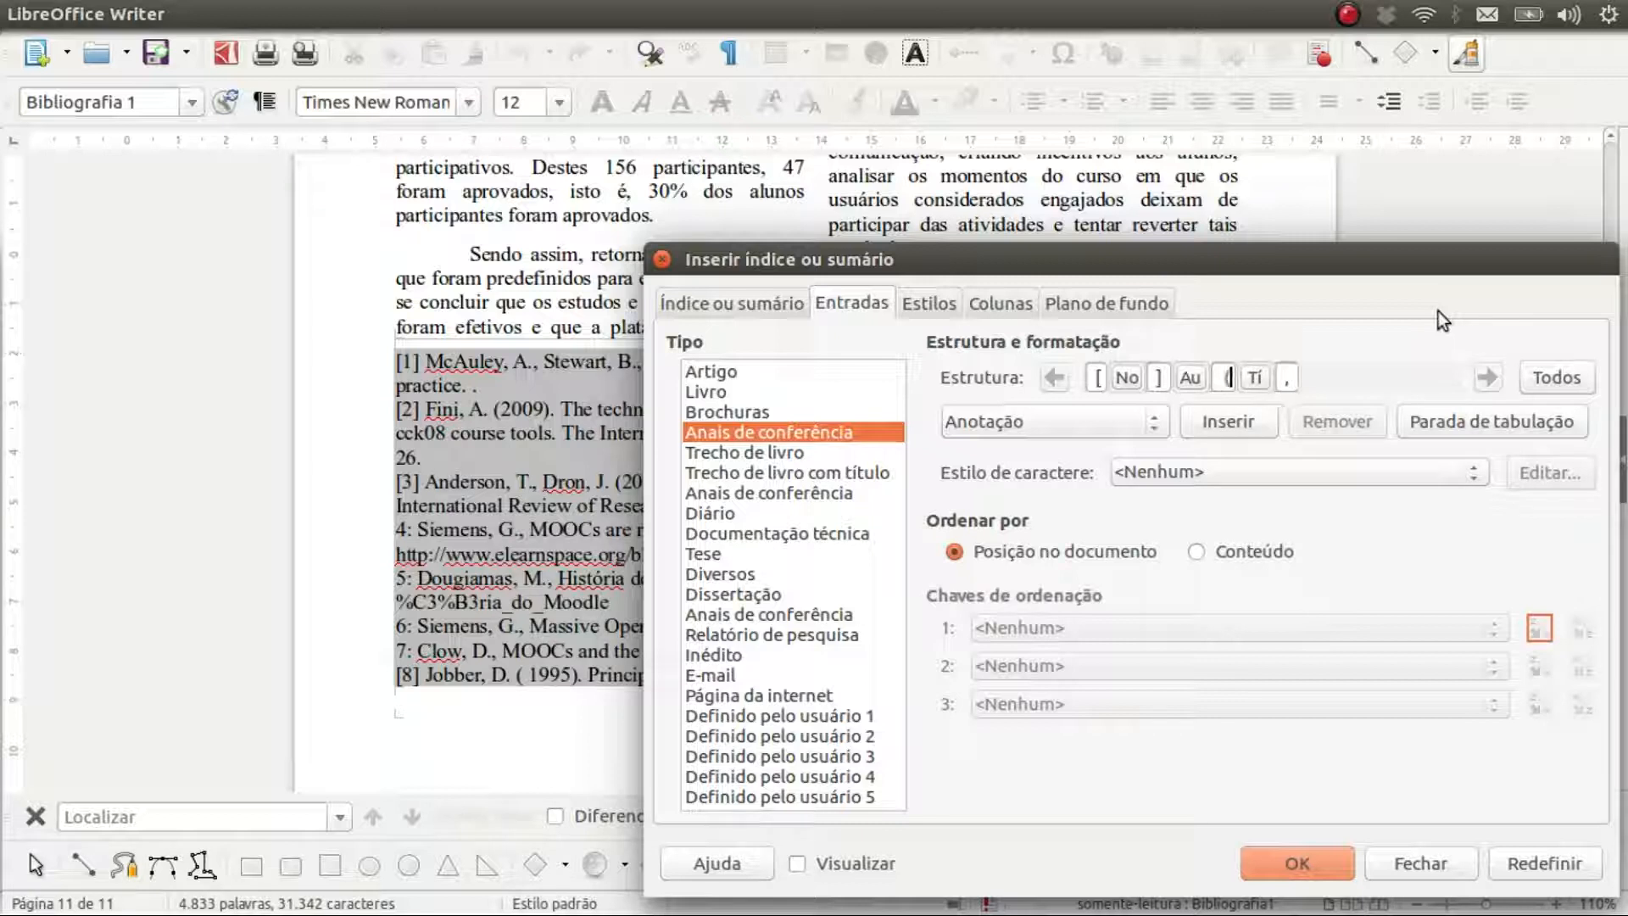
Step: Insert the Ano field after the opening parenthesis in the Anais de conferência structure and follow it with ")."
{"action": "left_click", "coordinate": [1151, 423]}
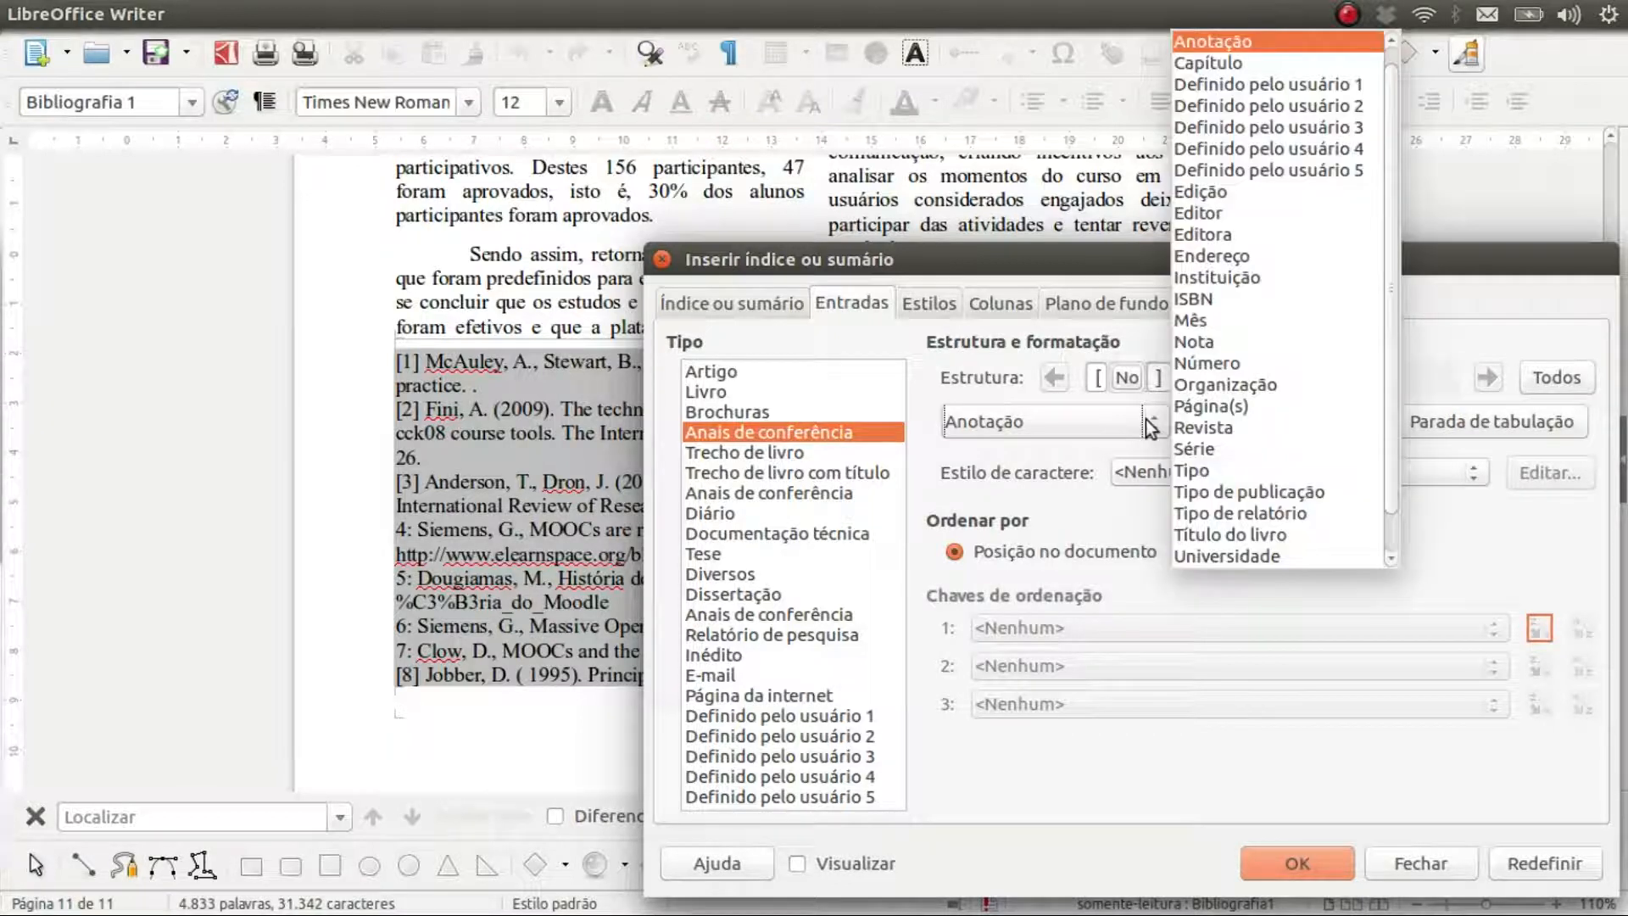
{"action": "left_click_drag", "start_coordinate": [1396, 153], "coordinate": [1396, 94]}
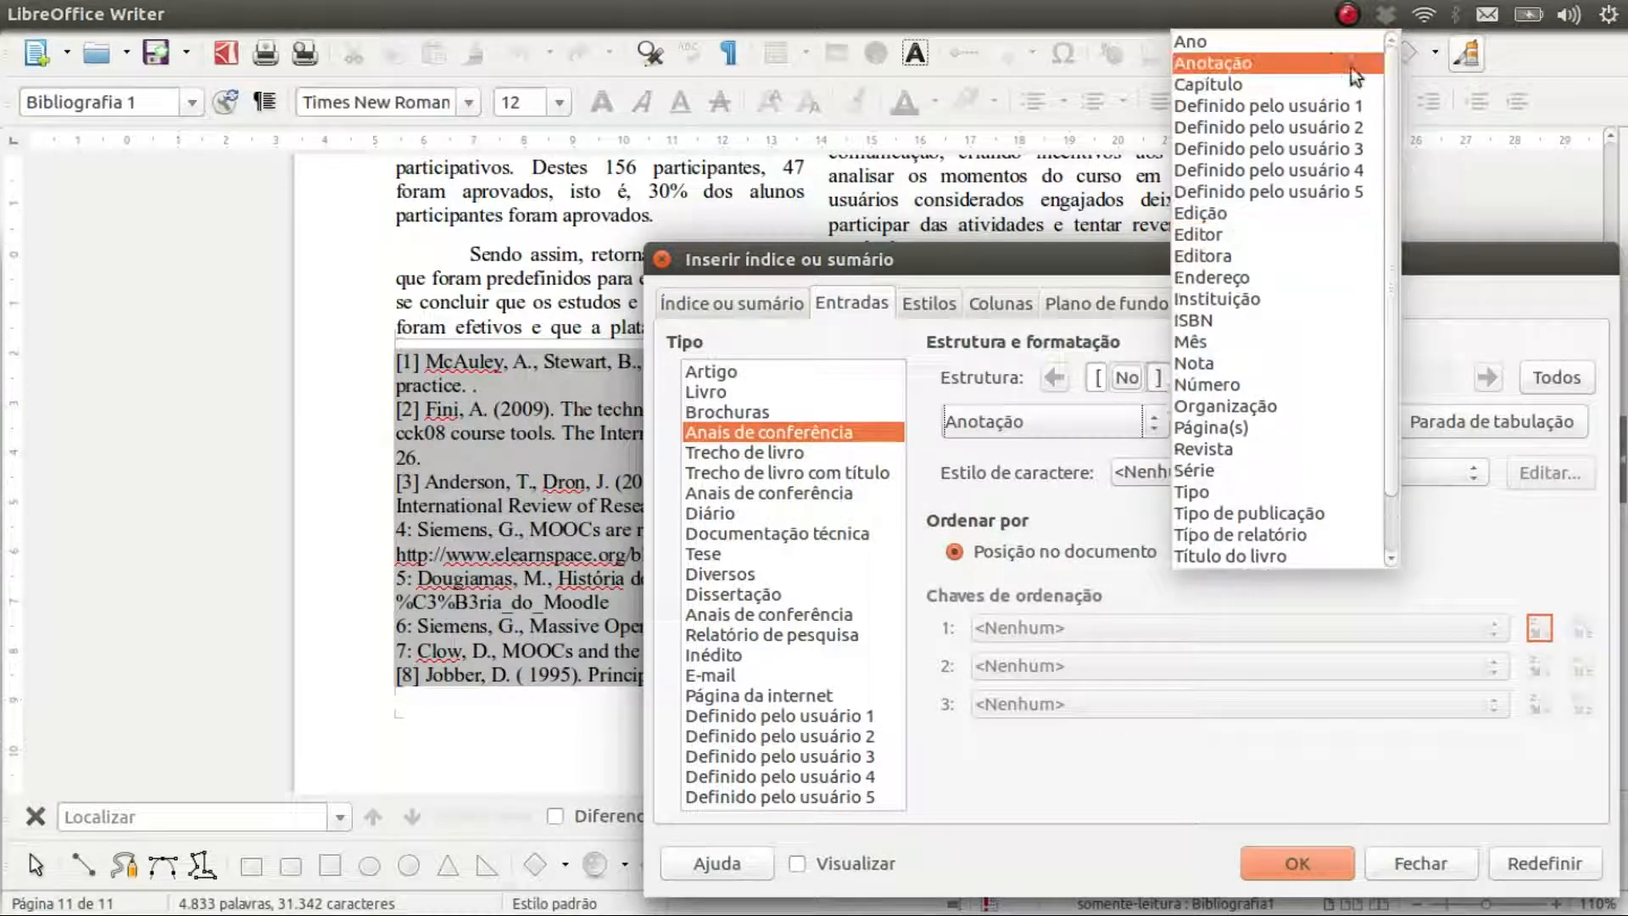
{"action": "left_click", "coordinate": [1303, 39]}
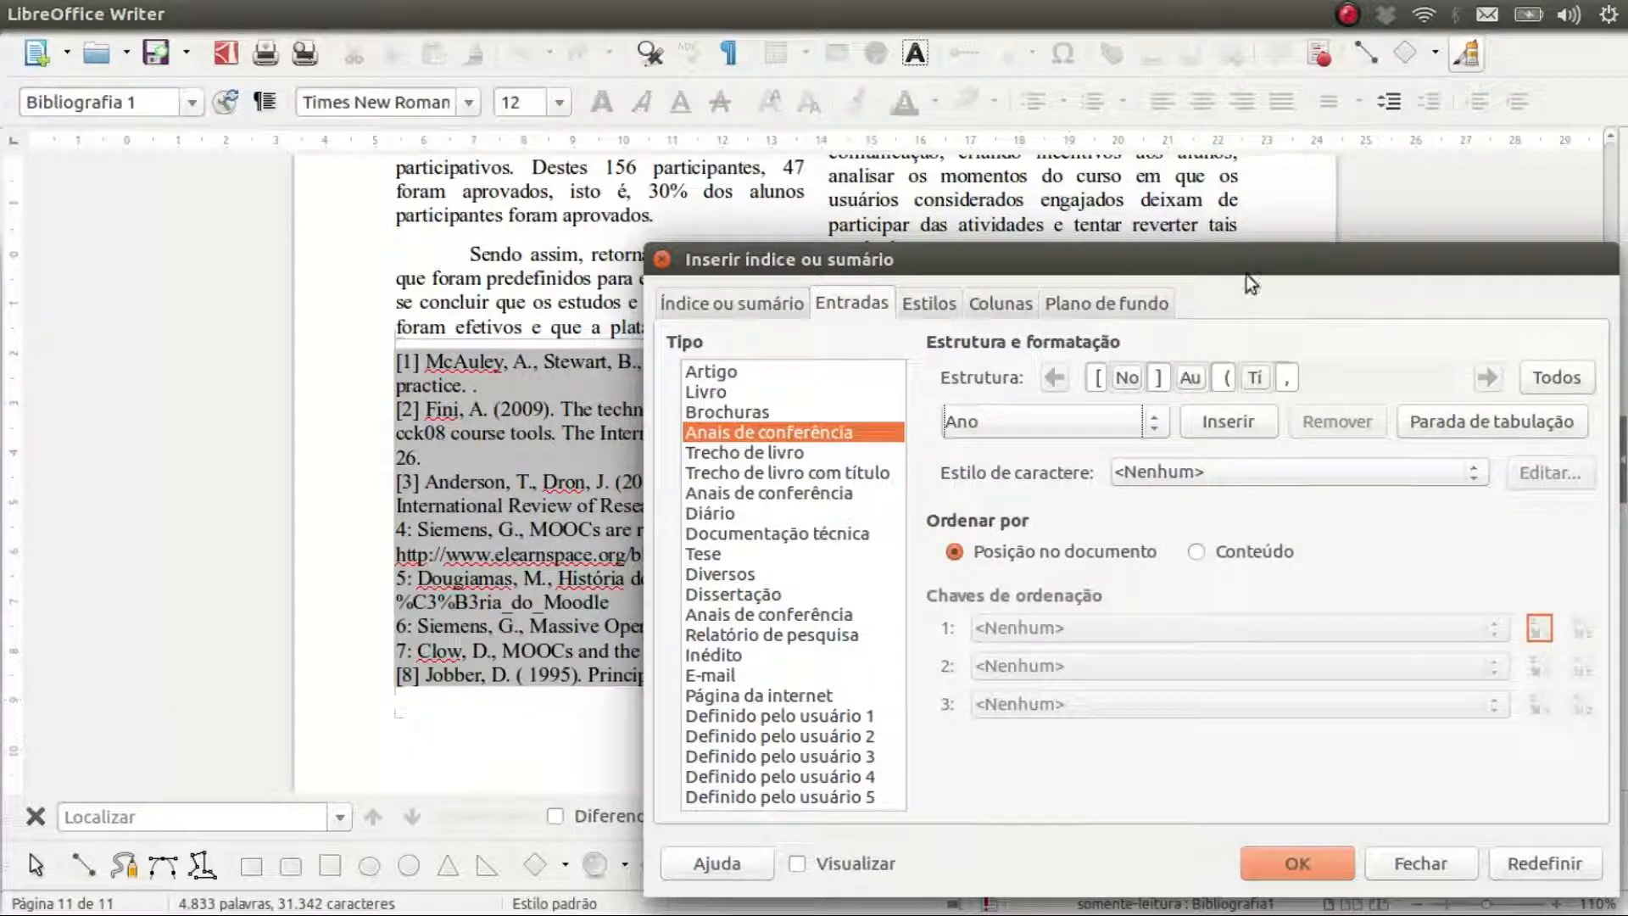
{"action": "left_click", "coordinate": [1228, 421]}
{"action": "left_click", "coordinate": [1283, 378]}
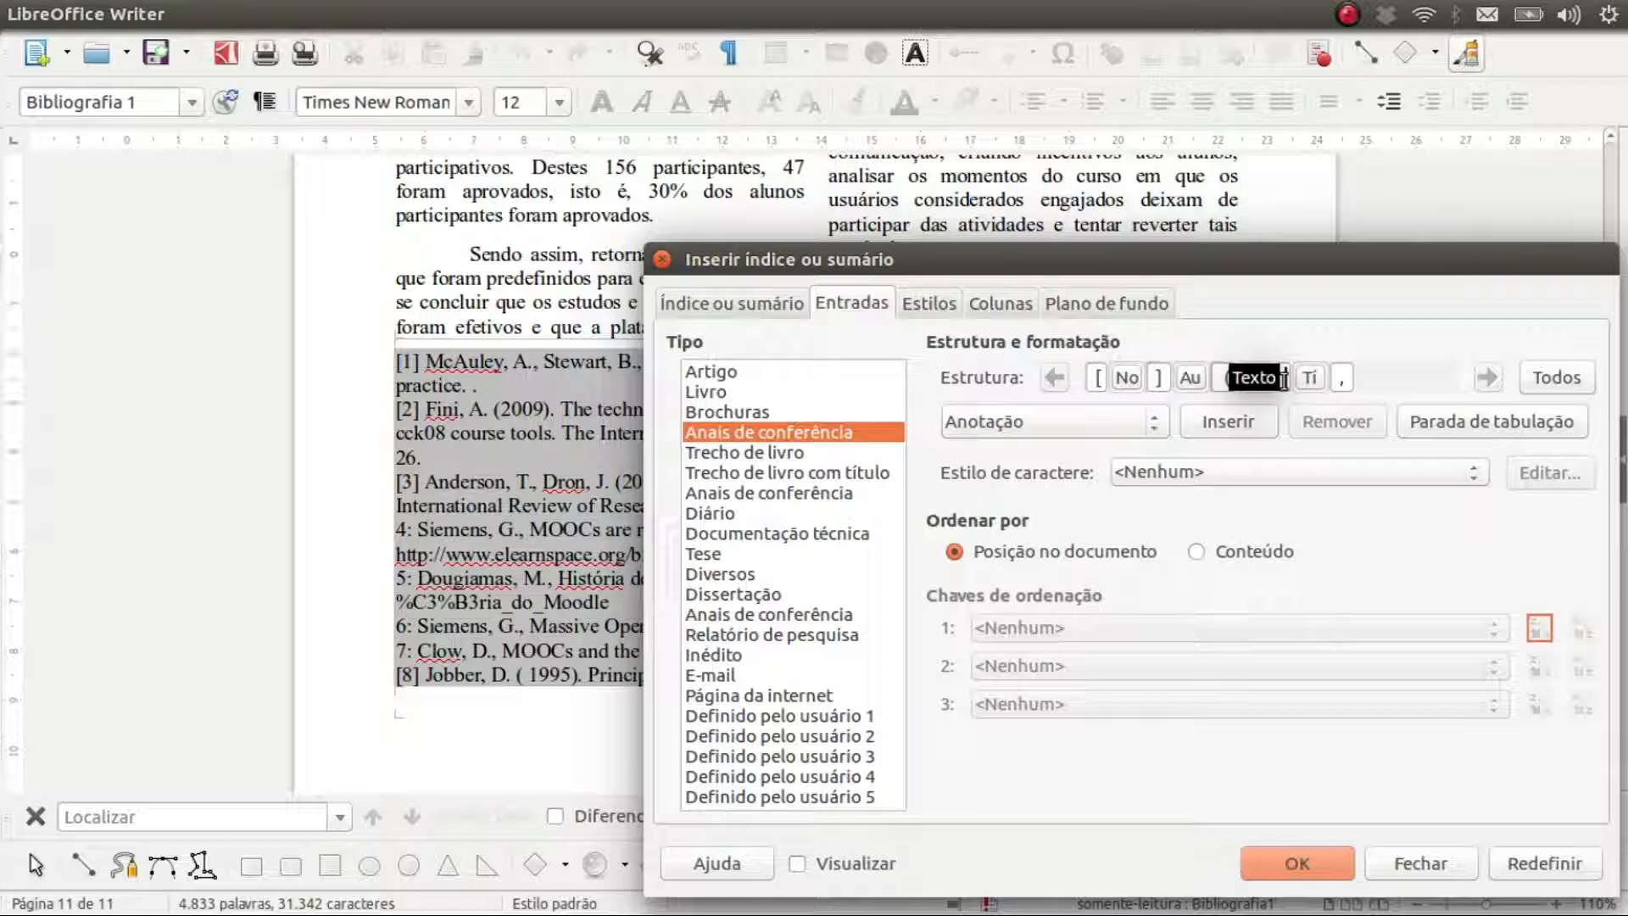
{"action": "type", "text": ")"}
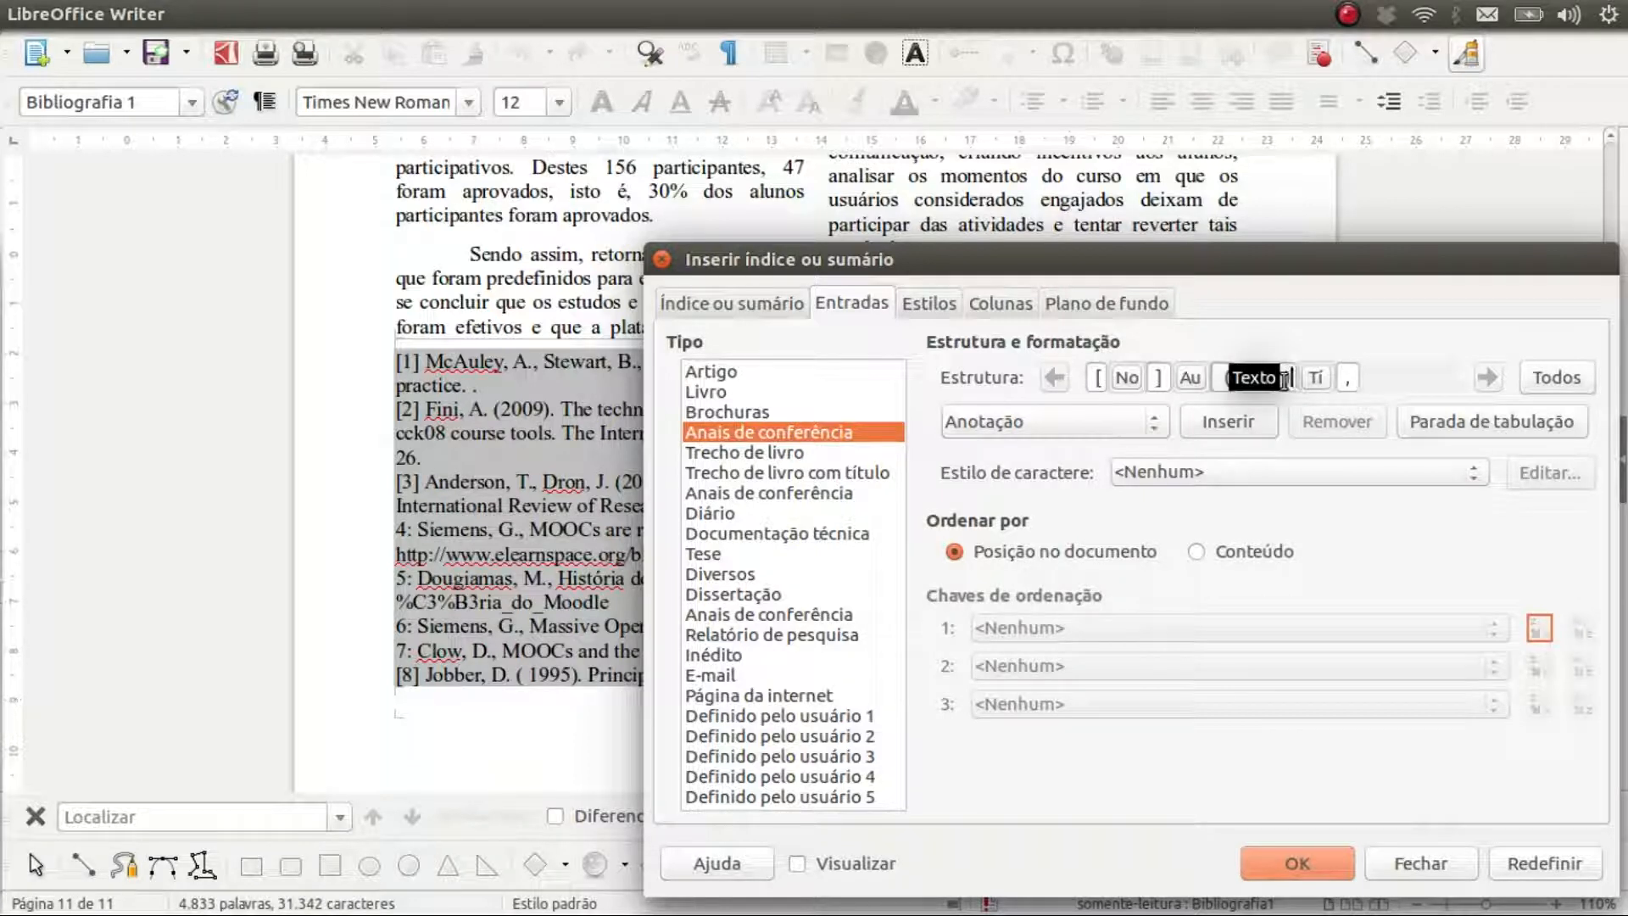
{"action": "type", "text": "."}
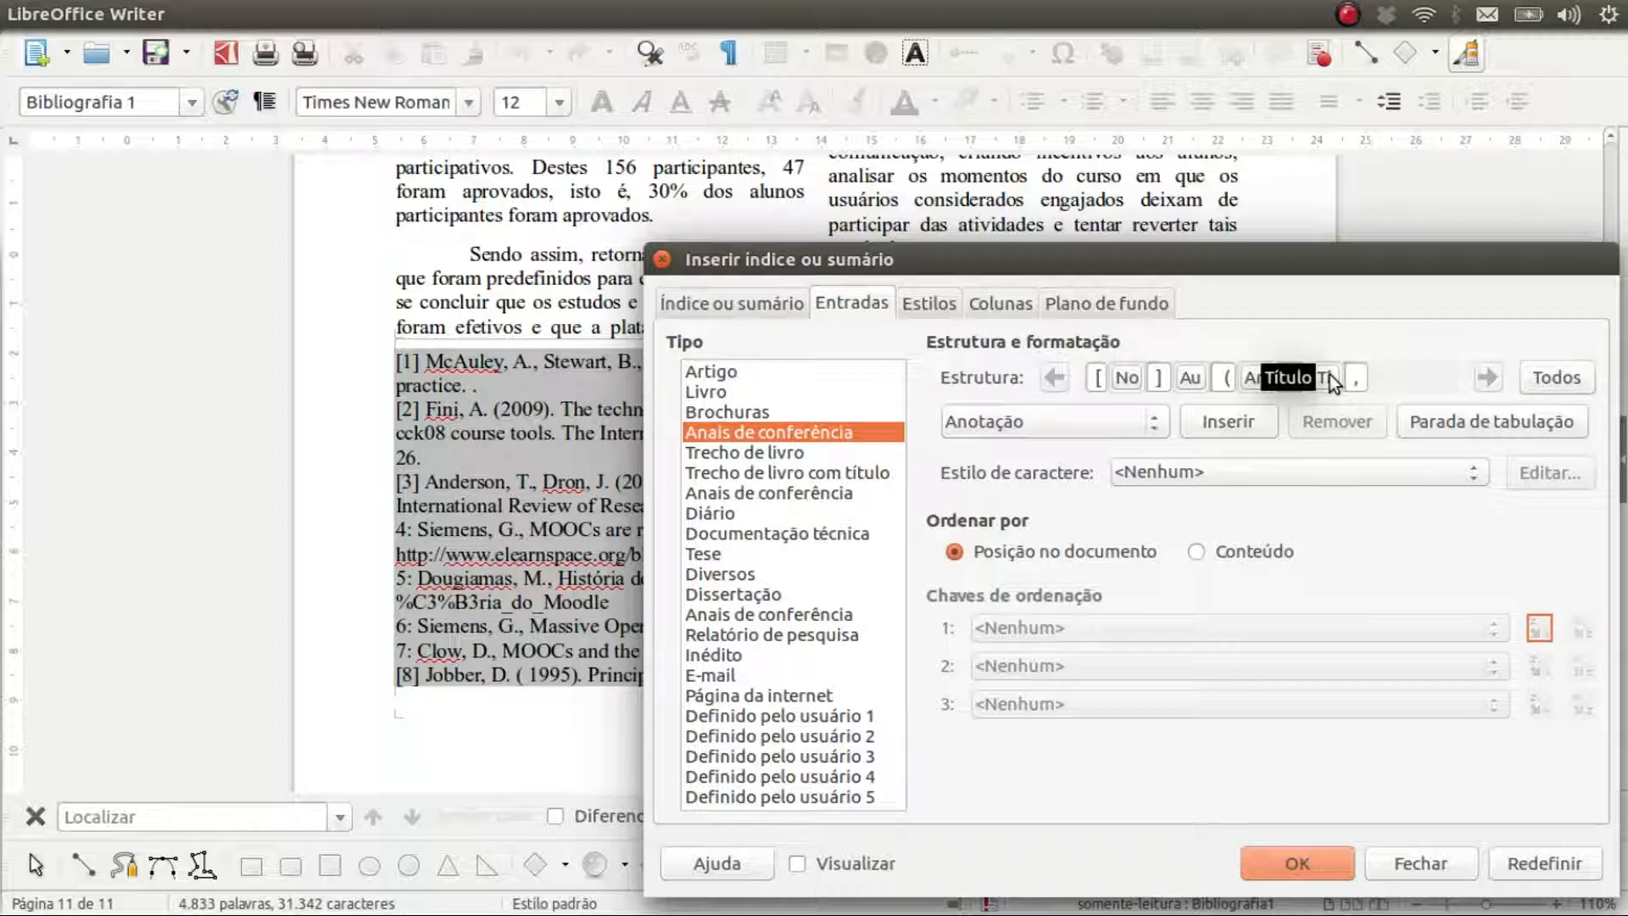
Step: Replace the comma after the title with a period and add the Título do livro field followed by a comma
{"action": "left_click", "coordinate": [1365, 377]}
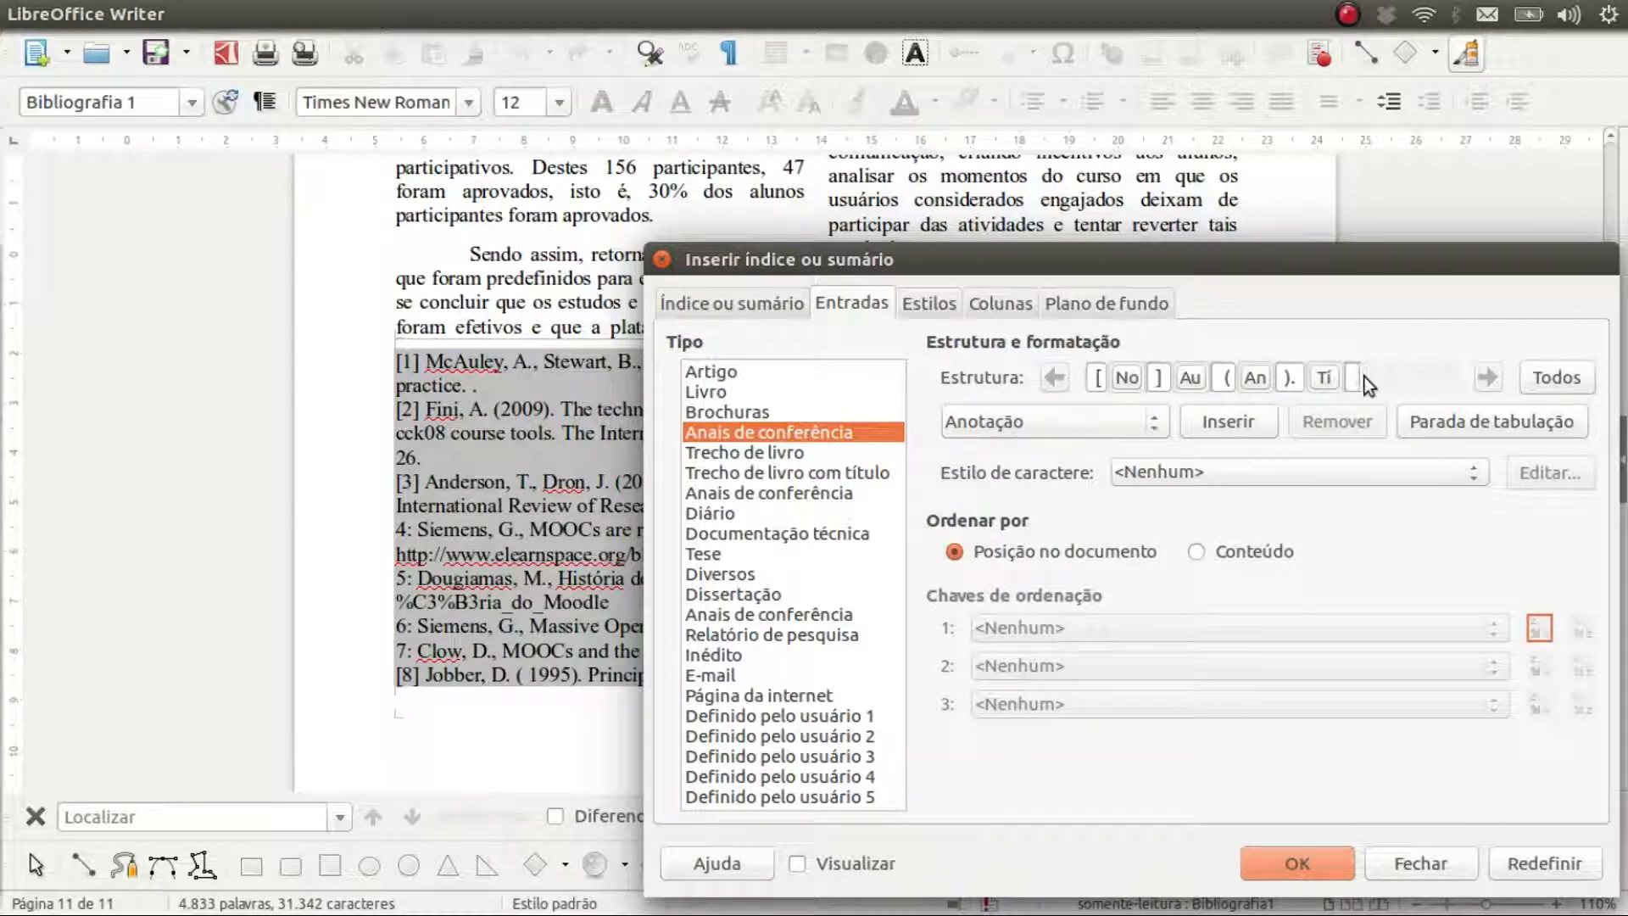
{"action": "type", "text": "."}
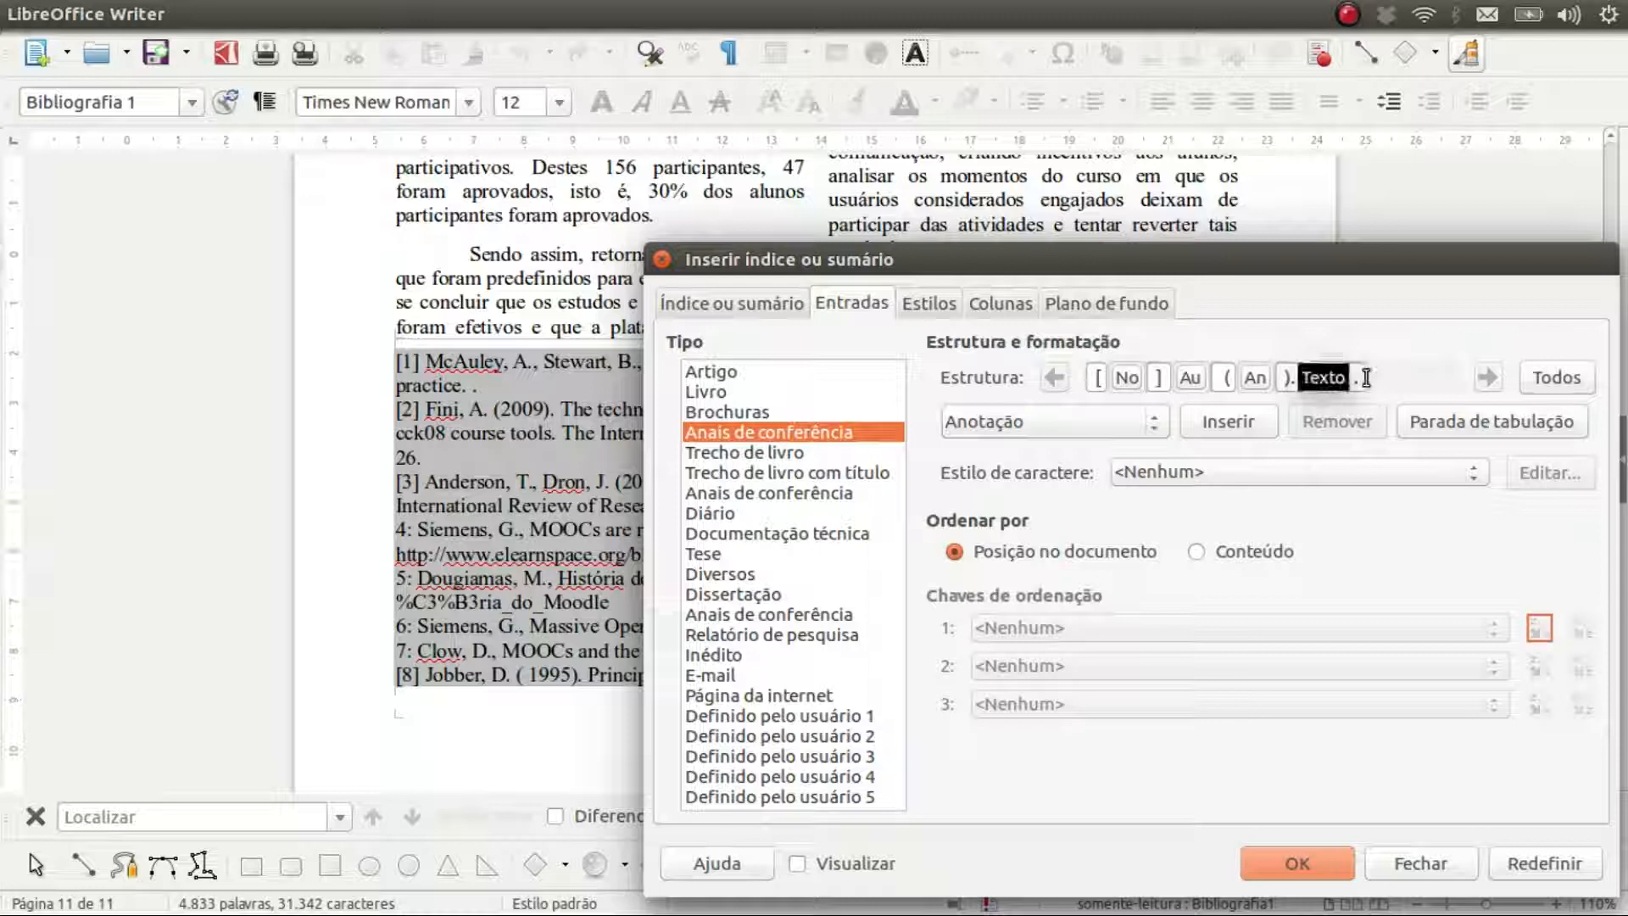
{"action": "left_click", "coordinate": [1151, 421]}
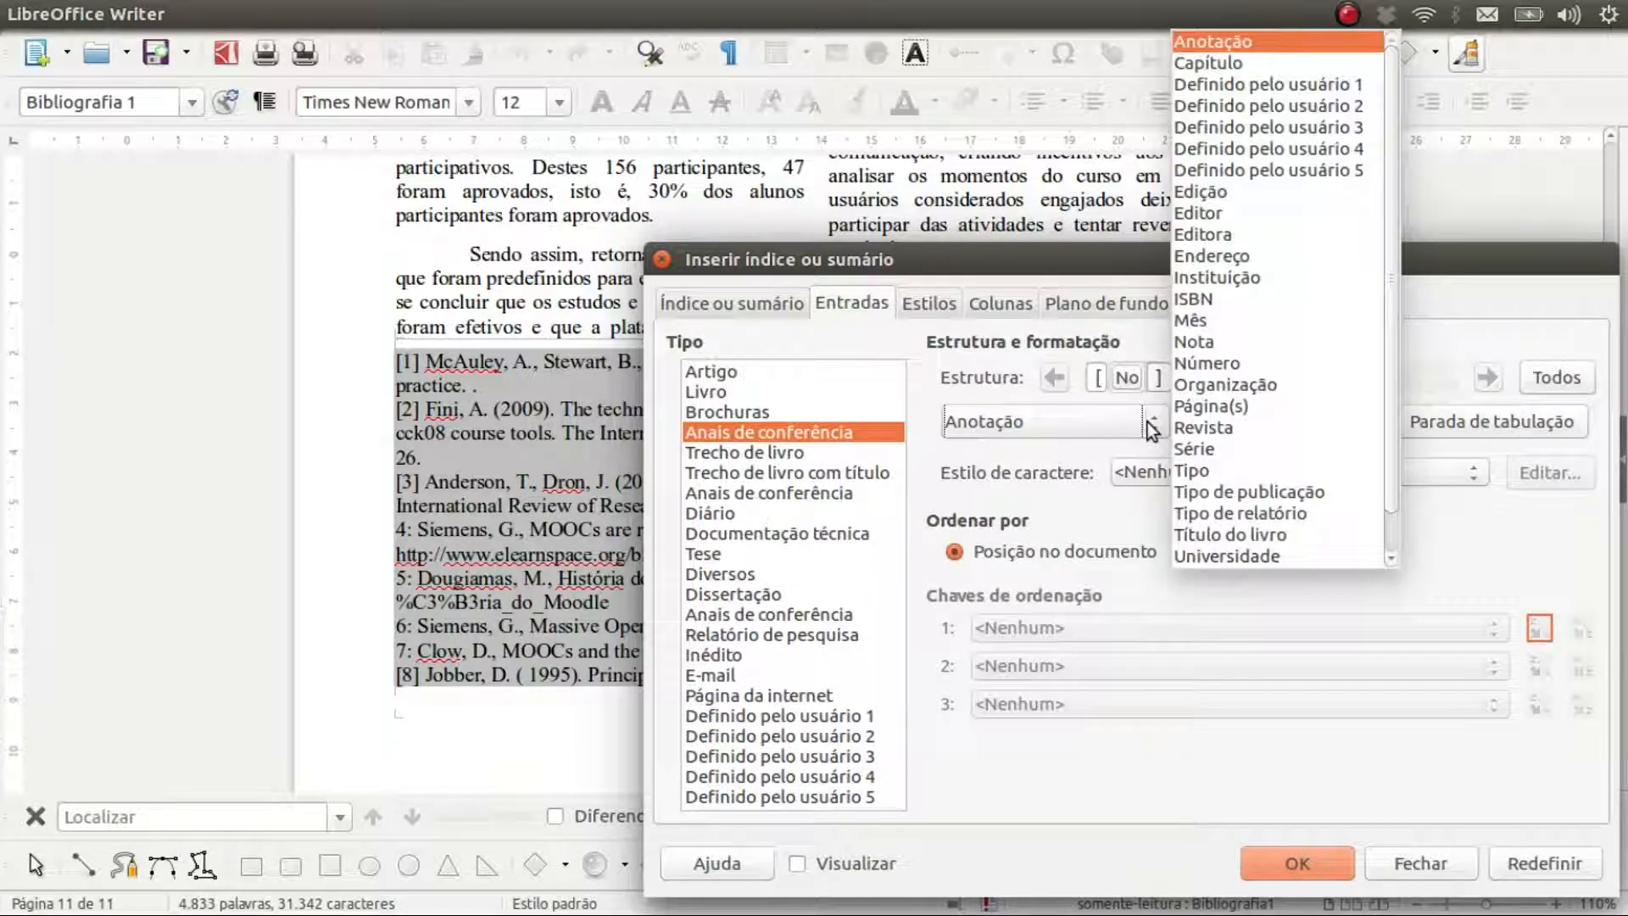
{"action": "left_click", "coordinate": [1231, 536]}
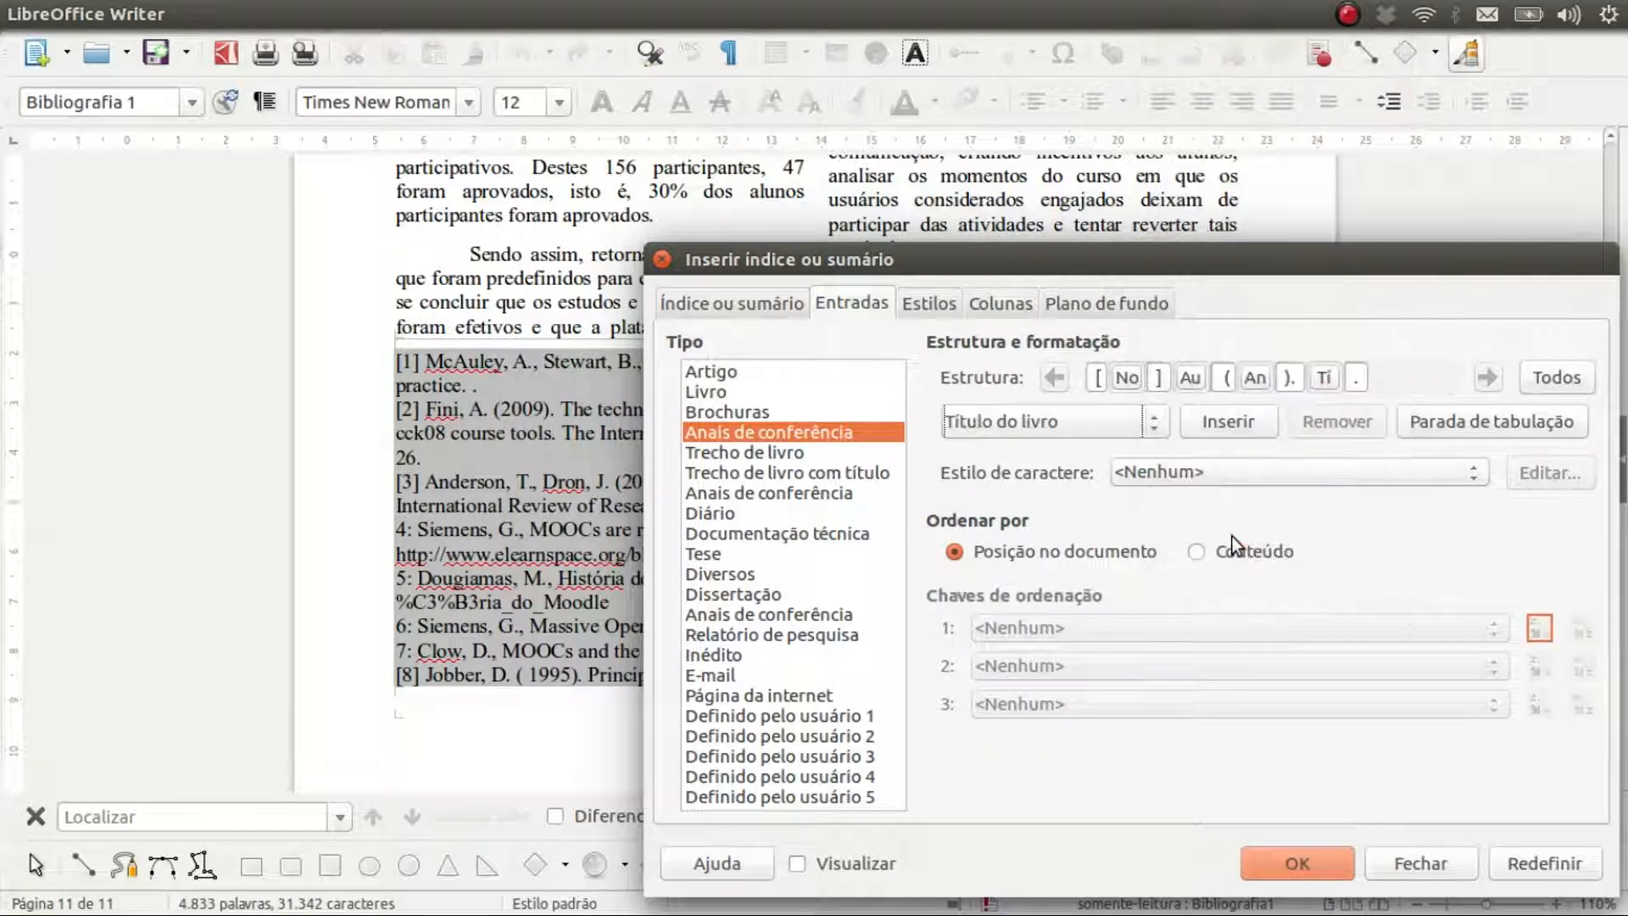
{"action": "left_click", "coordinate": [1253, 419]}
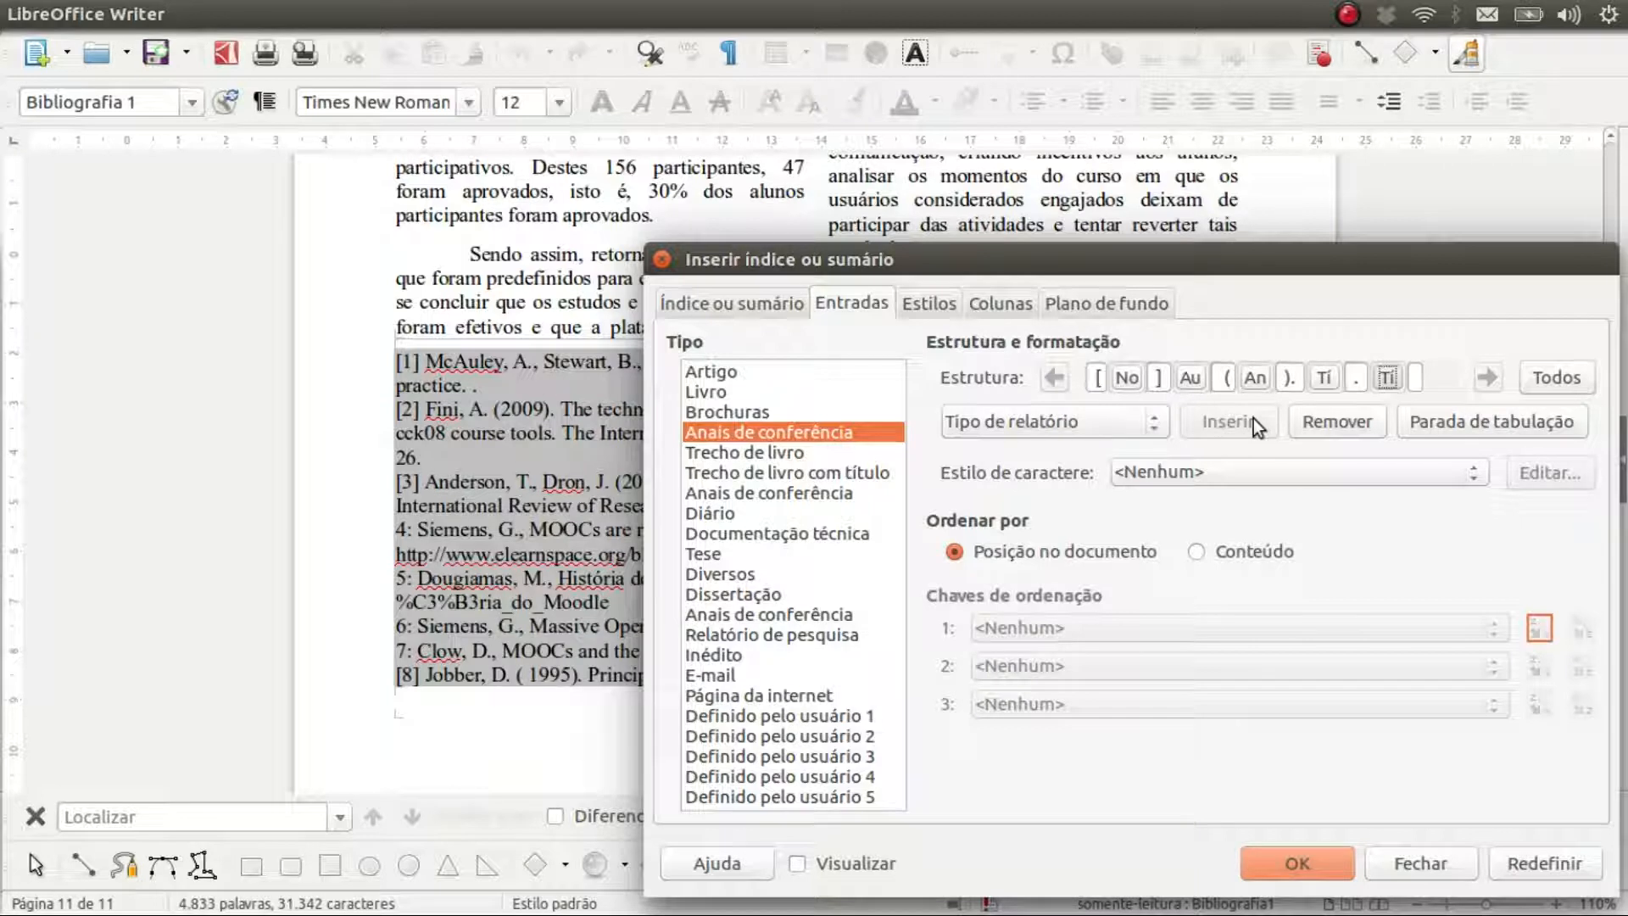
{"action": "left_click", "coordinate": [1419, 377]}
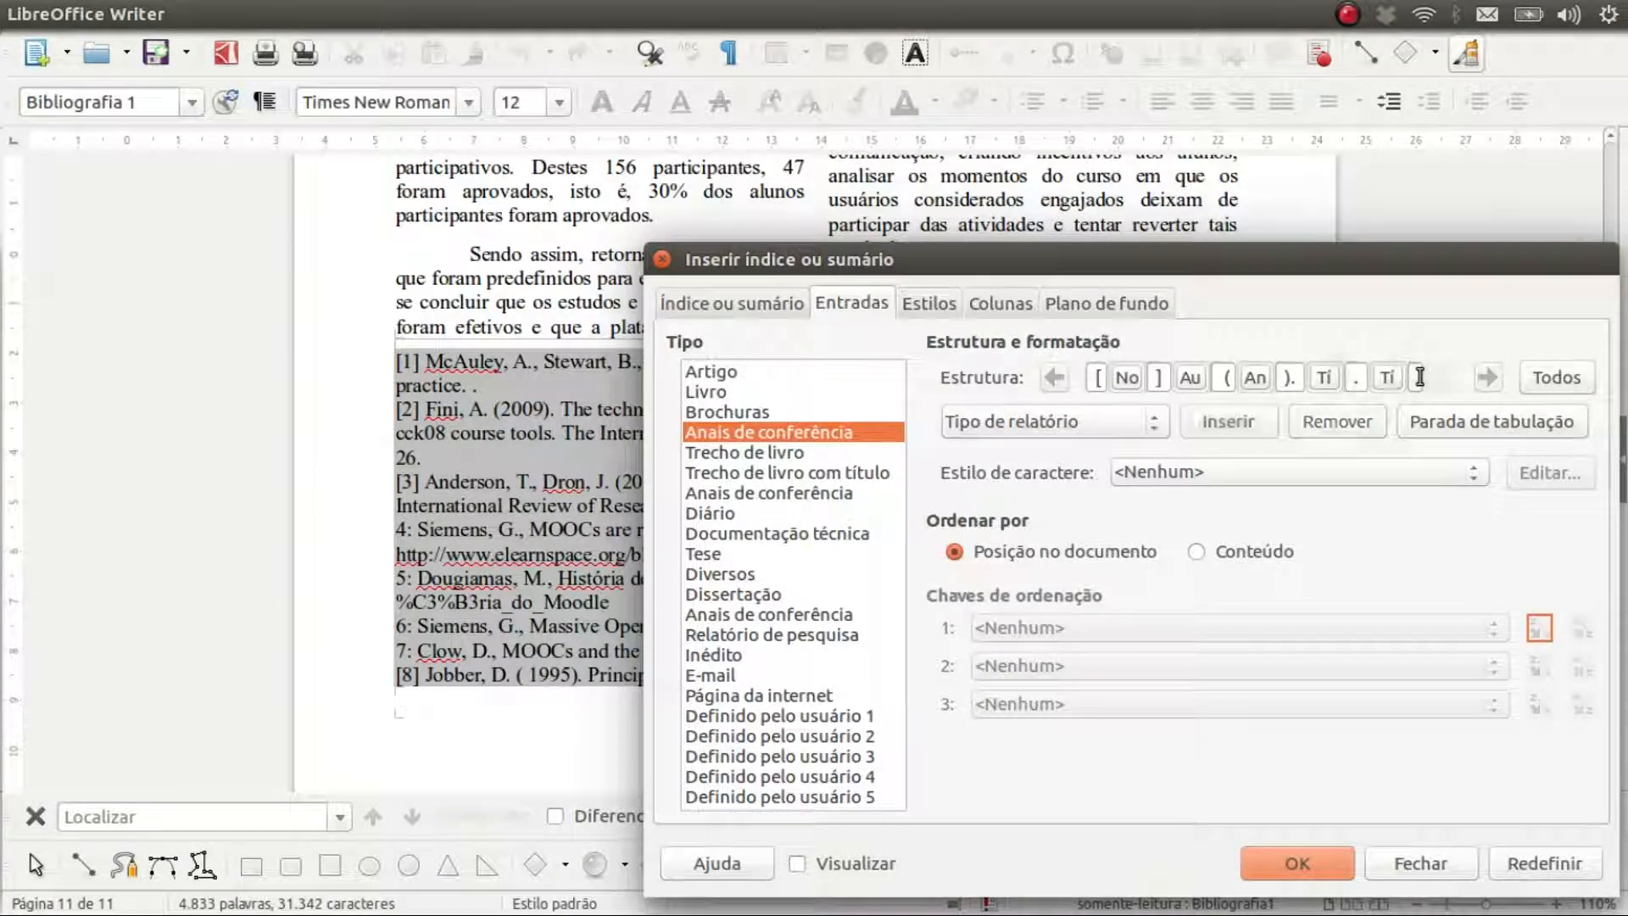
{"action": "type", "text": ","}
Step: End the Anais de conferência structure with the Página(s) field and a period, and apply the changes
{"action": "left_click", "coordinate": [1158, 423]}
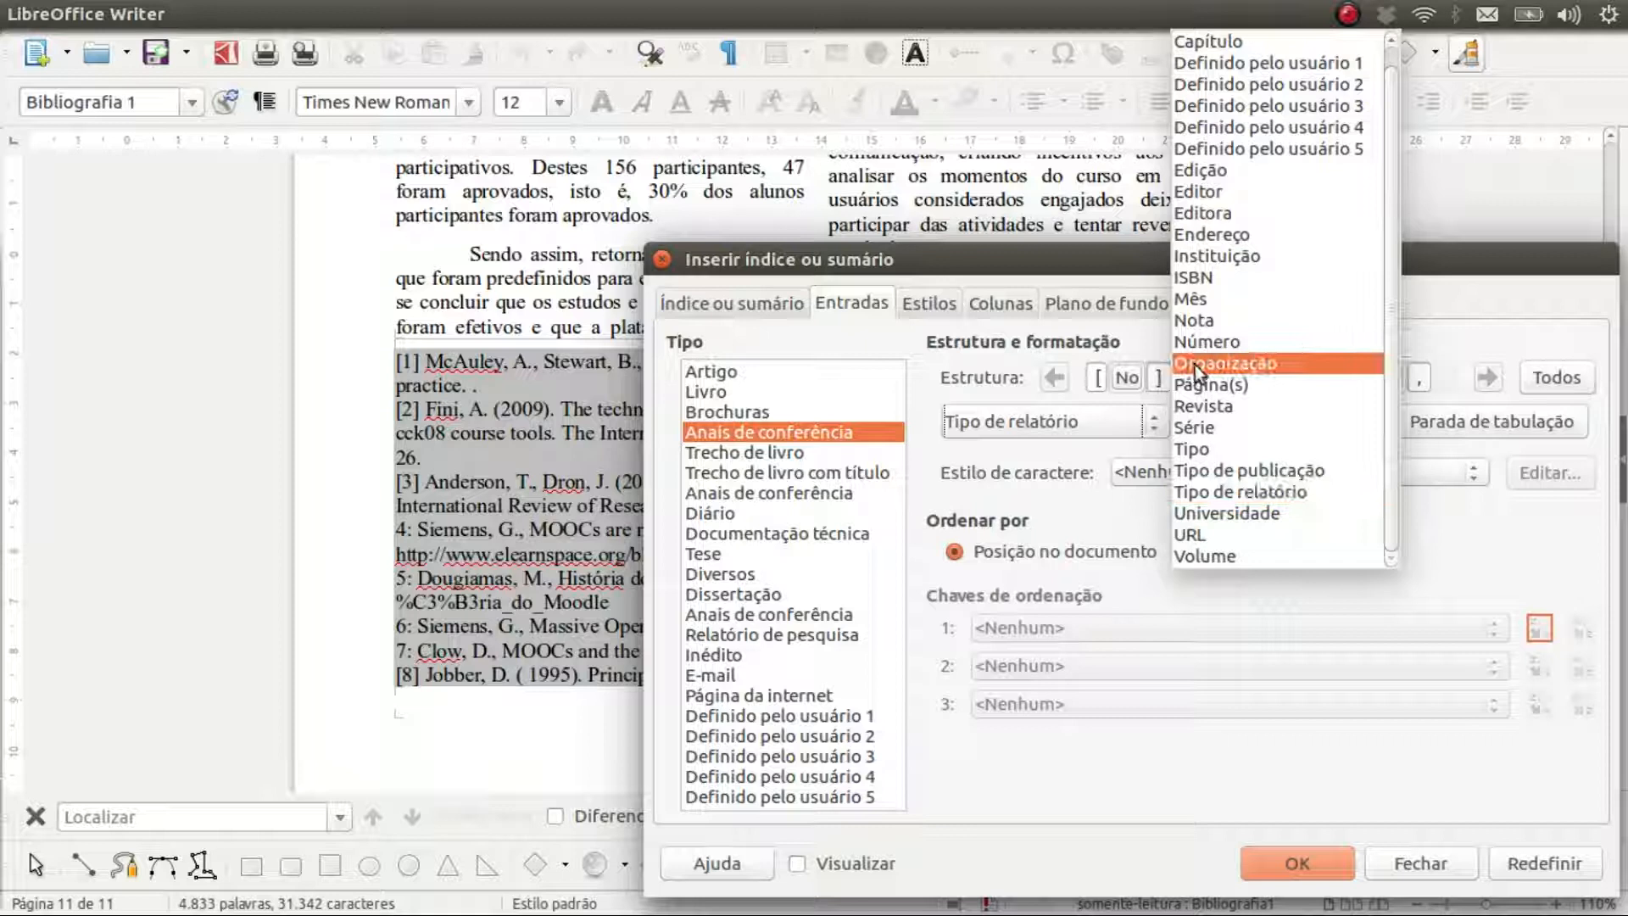
{"action": "left_click", "coordinate": [1204, 382]}
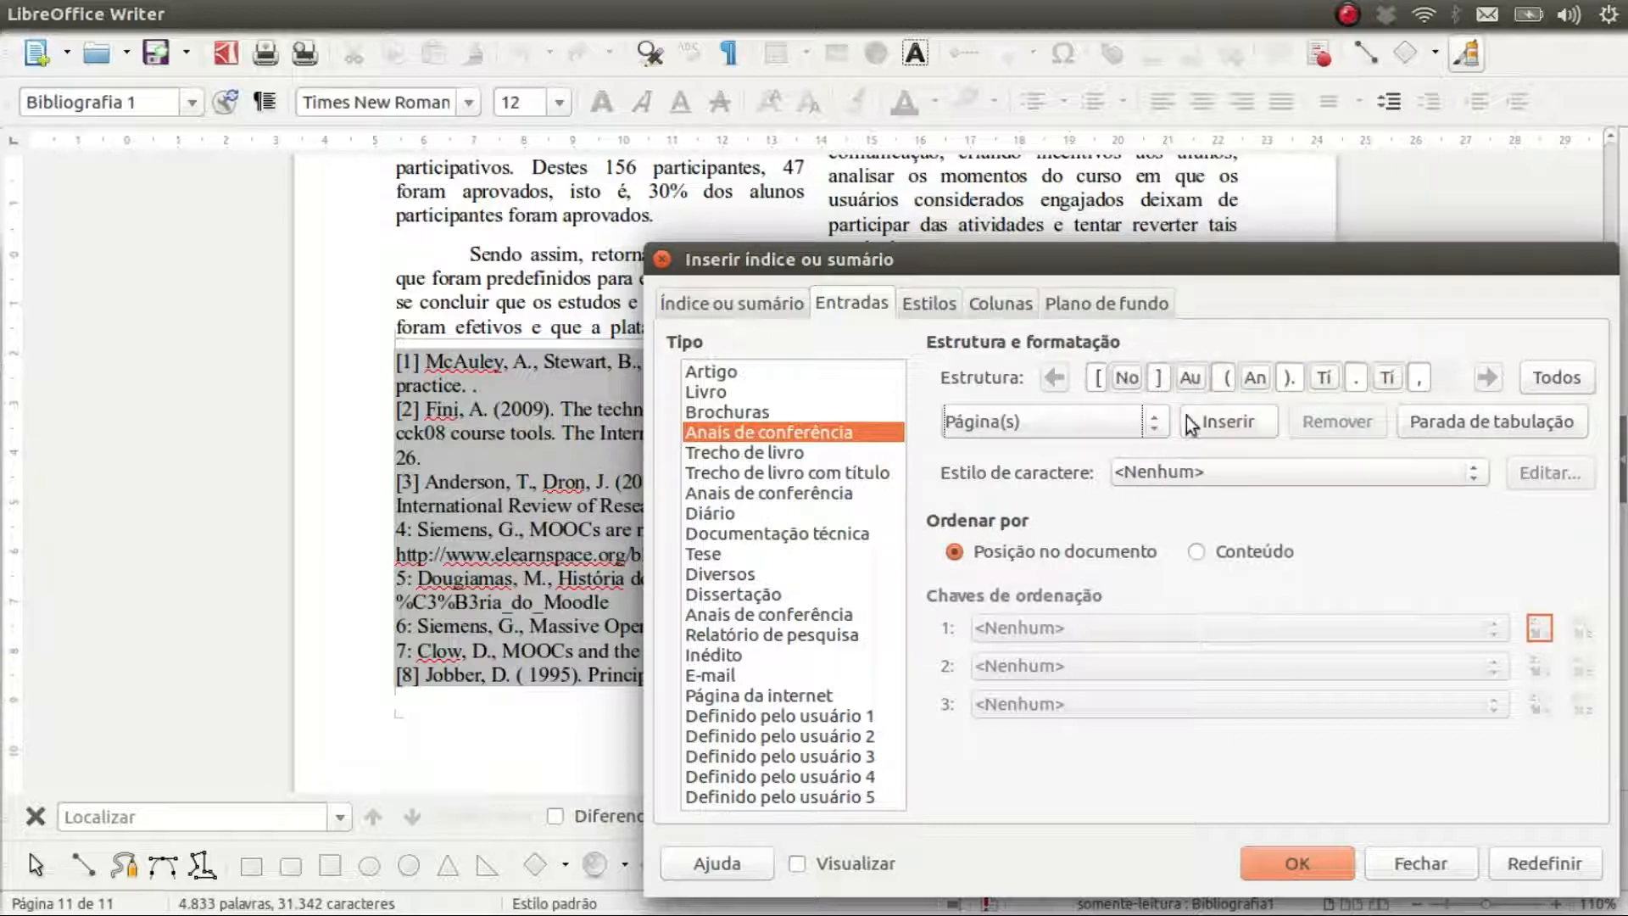
{"action": "left_click", "coordinate": [1218, 424]}
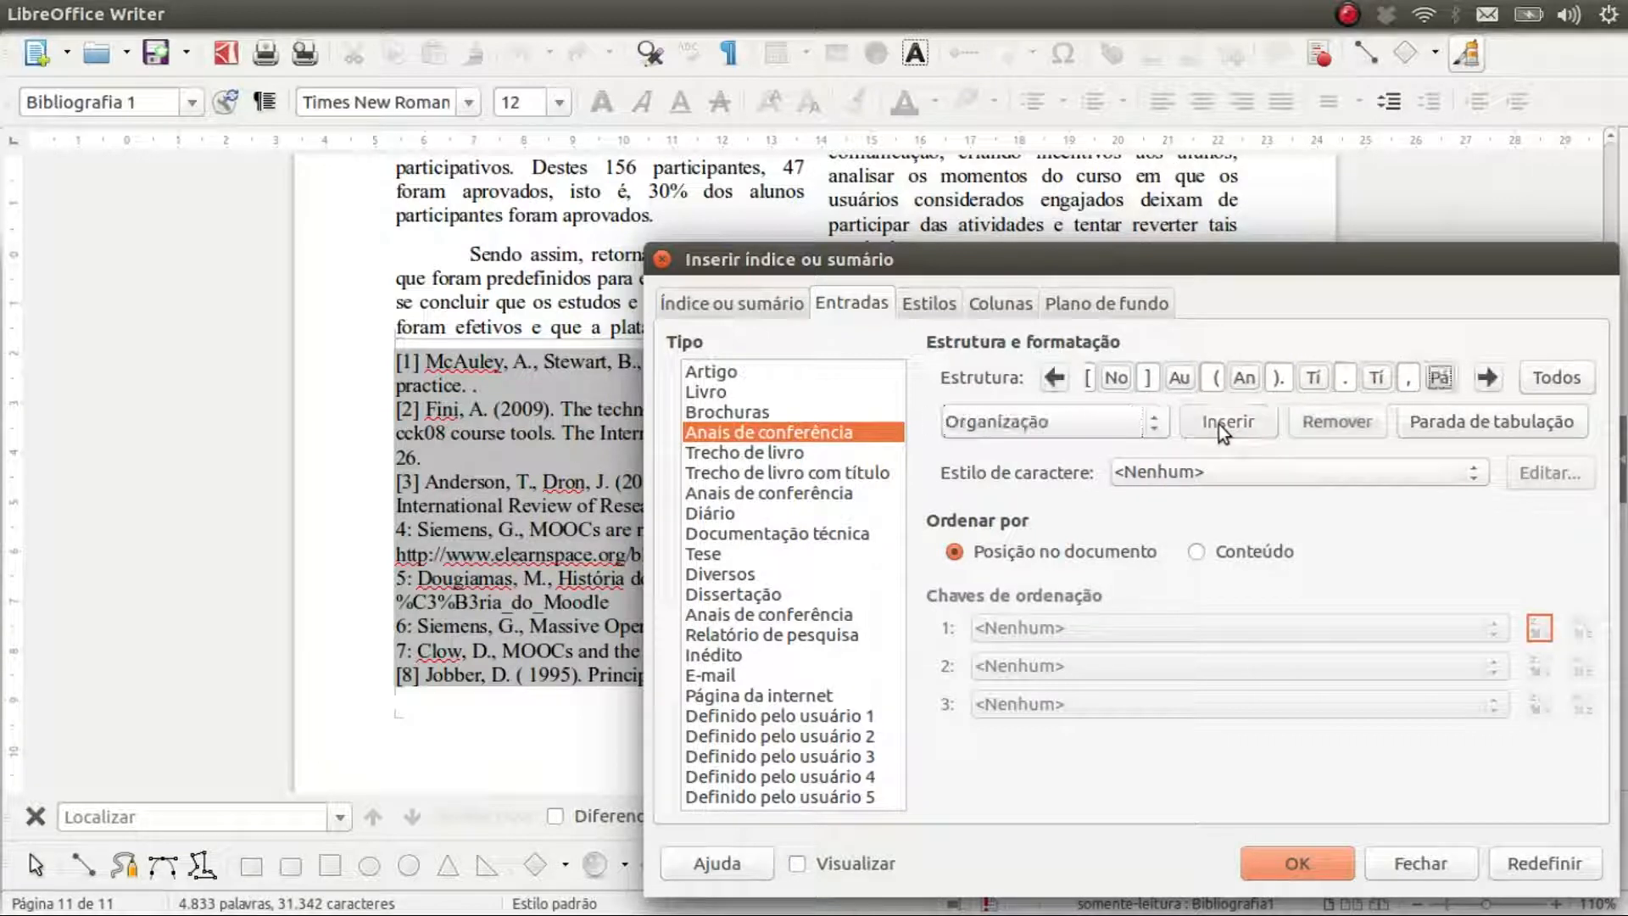
{"action": "left_click", "coordinate": [1488, 375]}
{"action": "left_click", "coordinate": [1452, 383]}
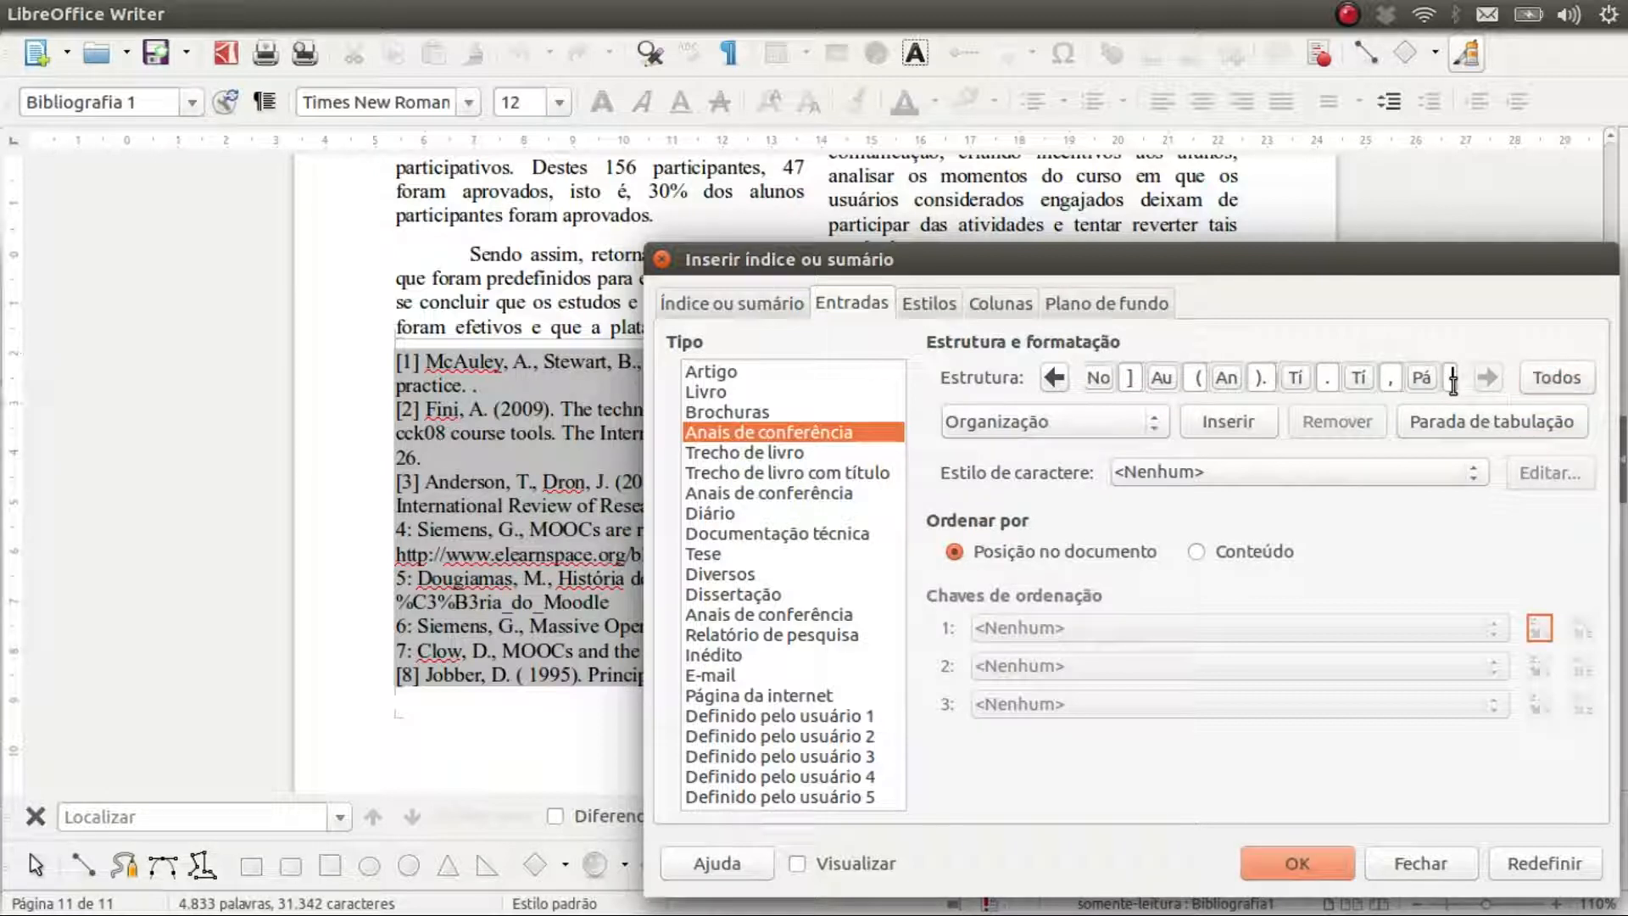
{"action": "type", "text": "."}
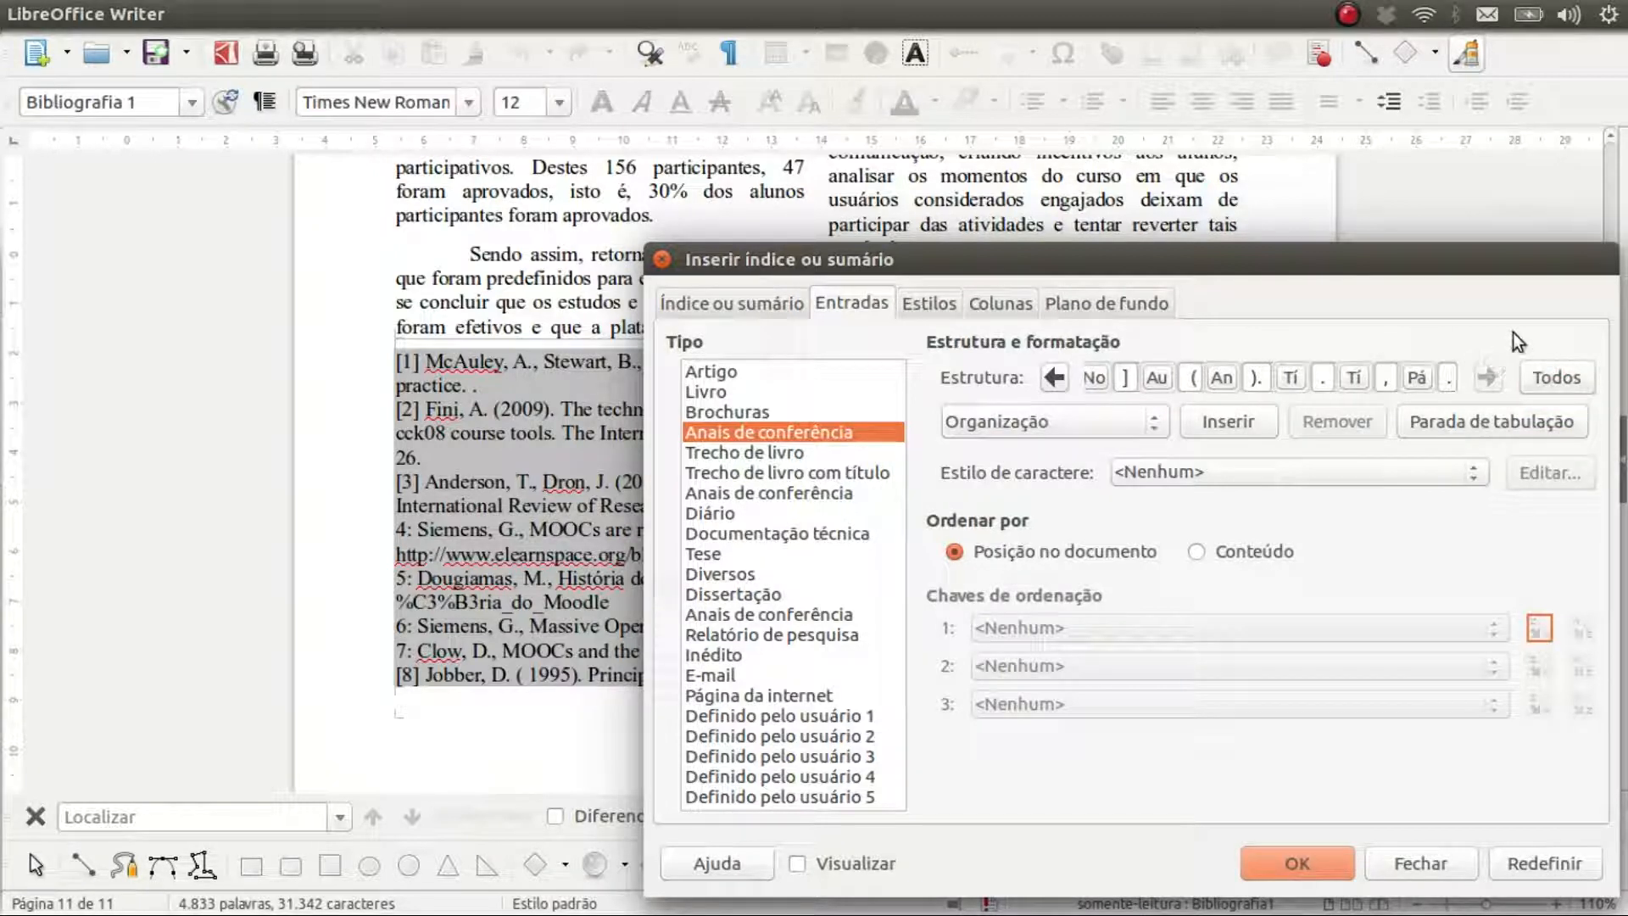
{"action": "left_click", "coordinate": [1302, 863]}
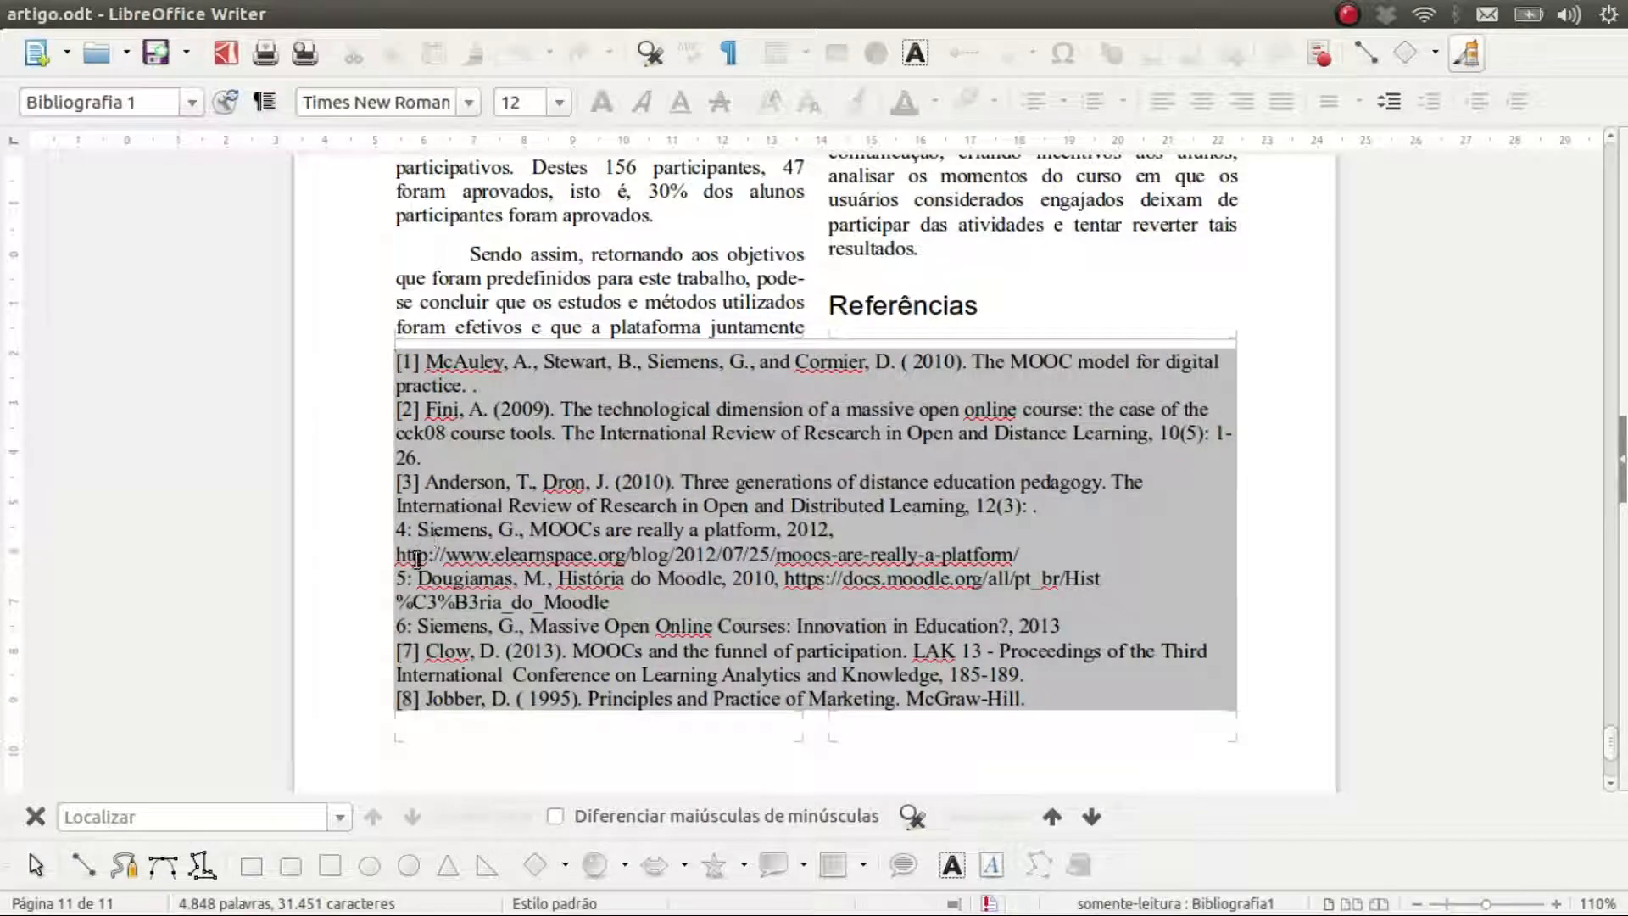
Step: Reopen the bibliography for editing and enclose the entry number of the Página da internet structure in square brackets
{"action": "right_click", "coordinate": [497, 536]}
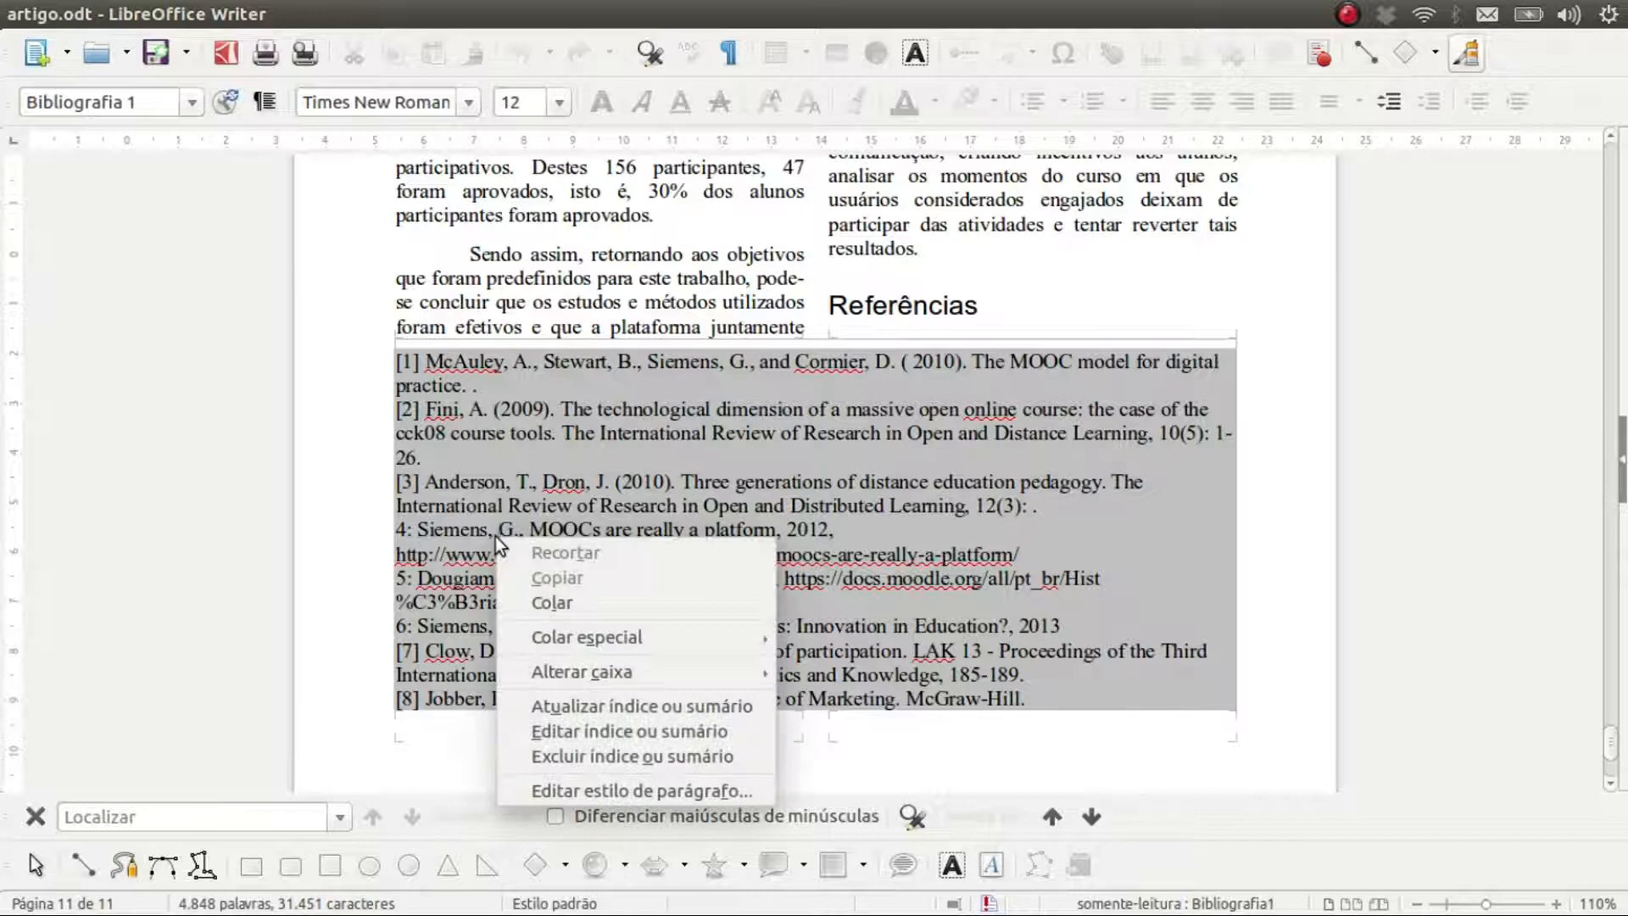
{"action": "left_click", "coordinate": [622, 729]}
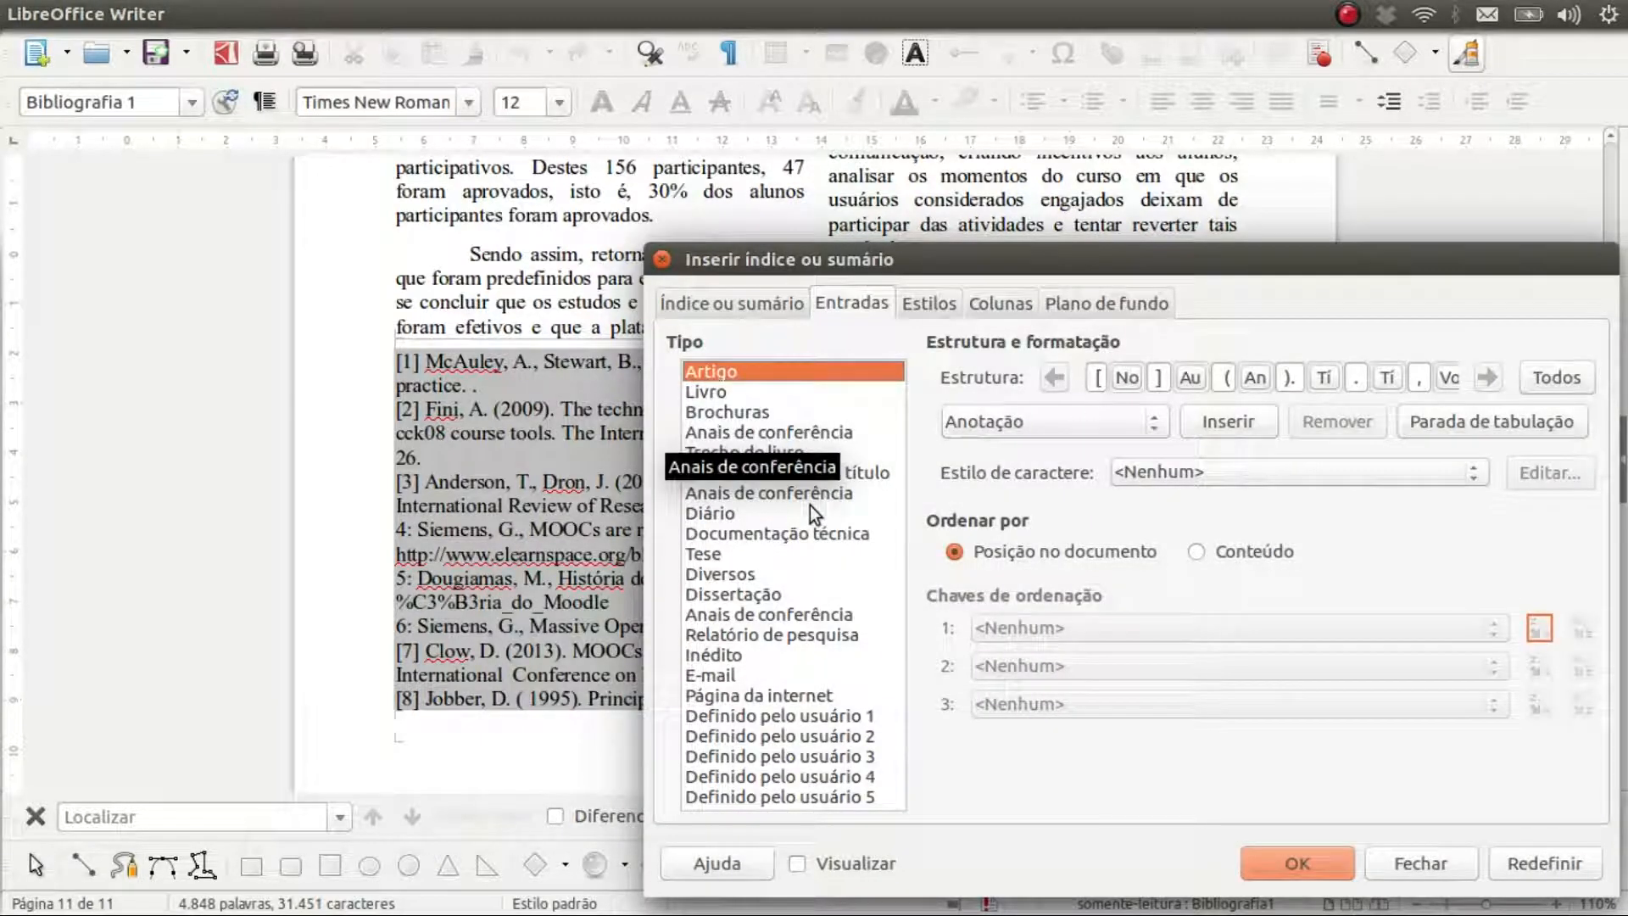
{"action": "left_click", "coordinate": [806, 695]}
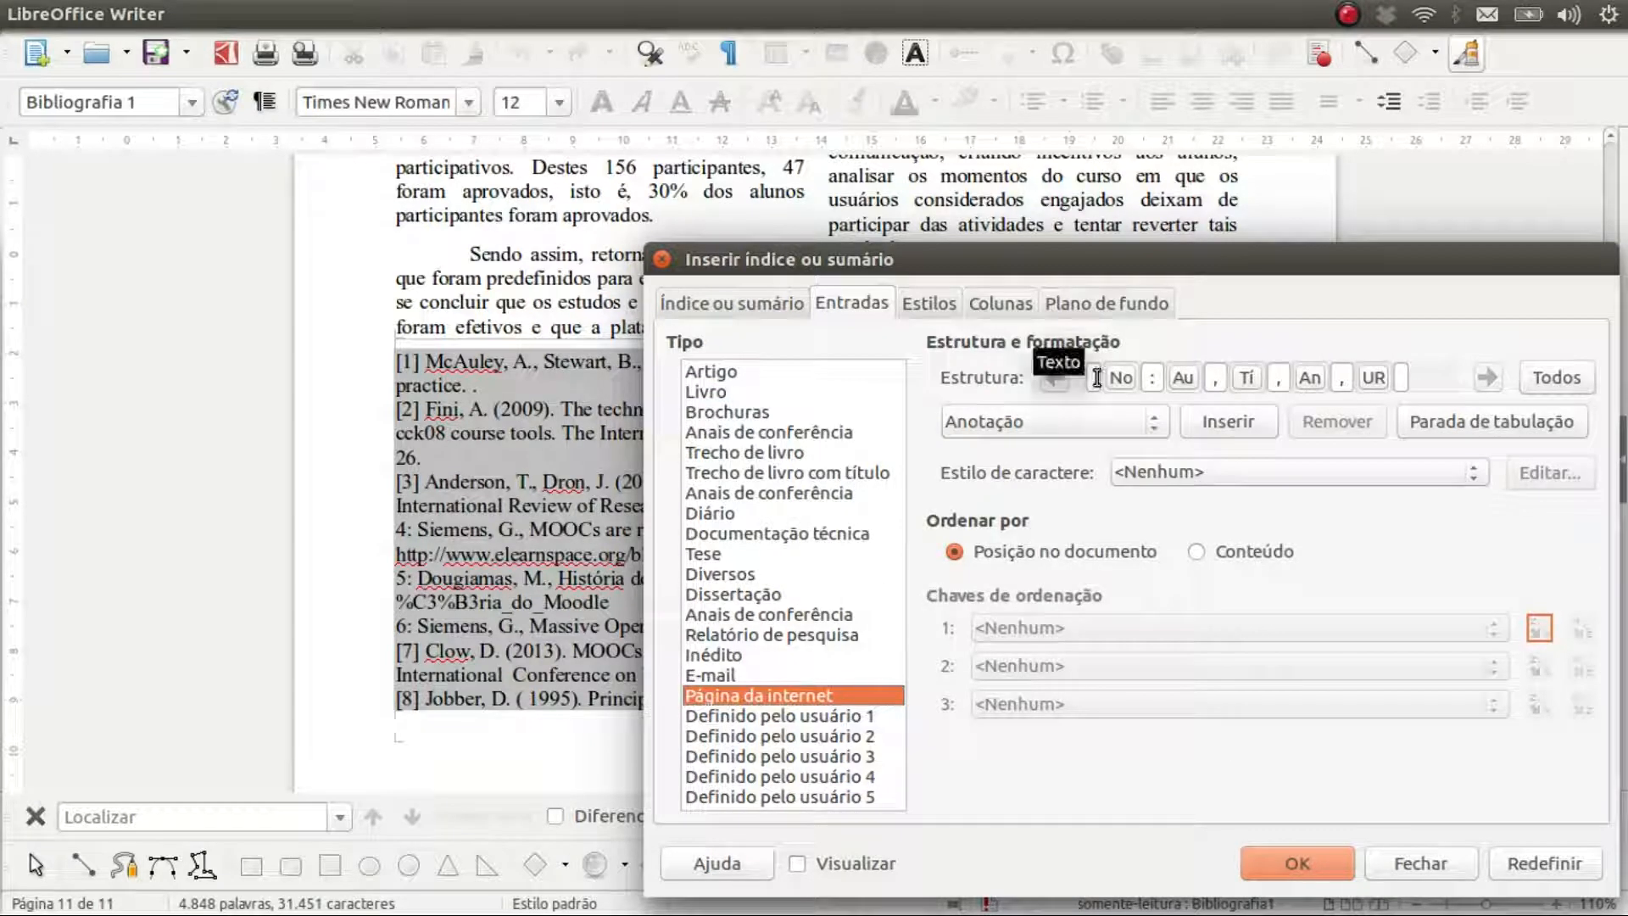
{"action": "left_click", "coordinate": [1151, 378]}
{"action": "key", "text": "BackSpace"}
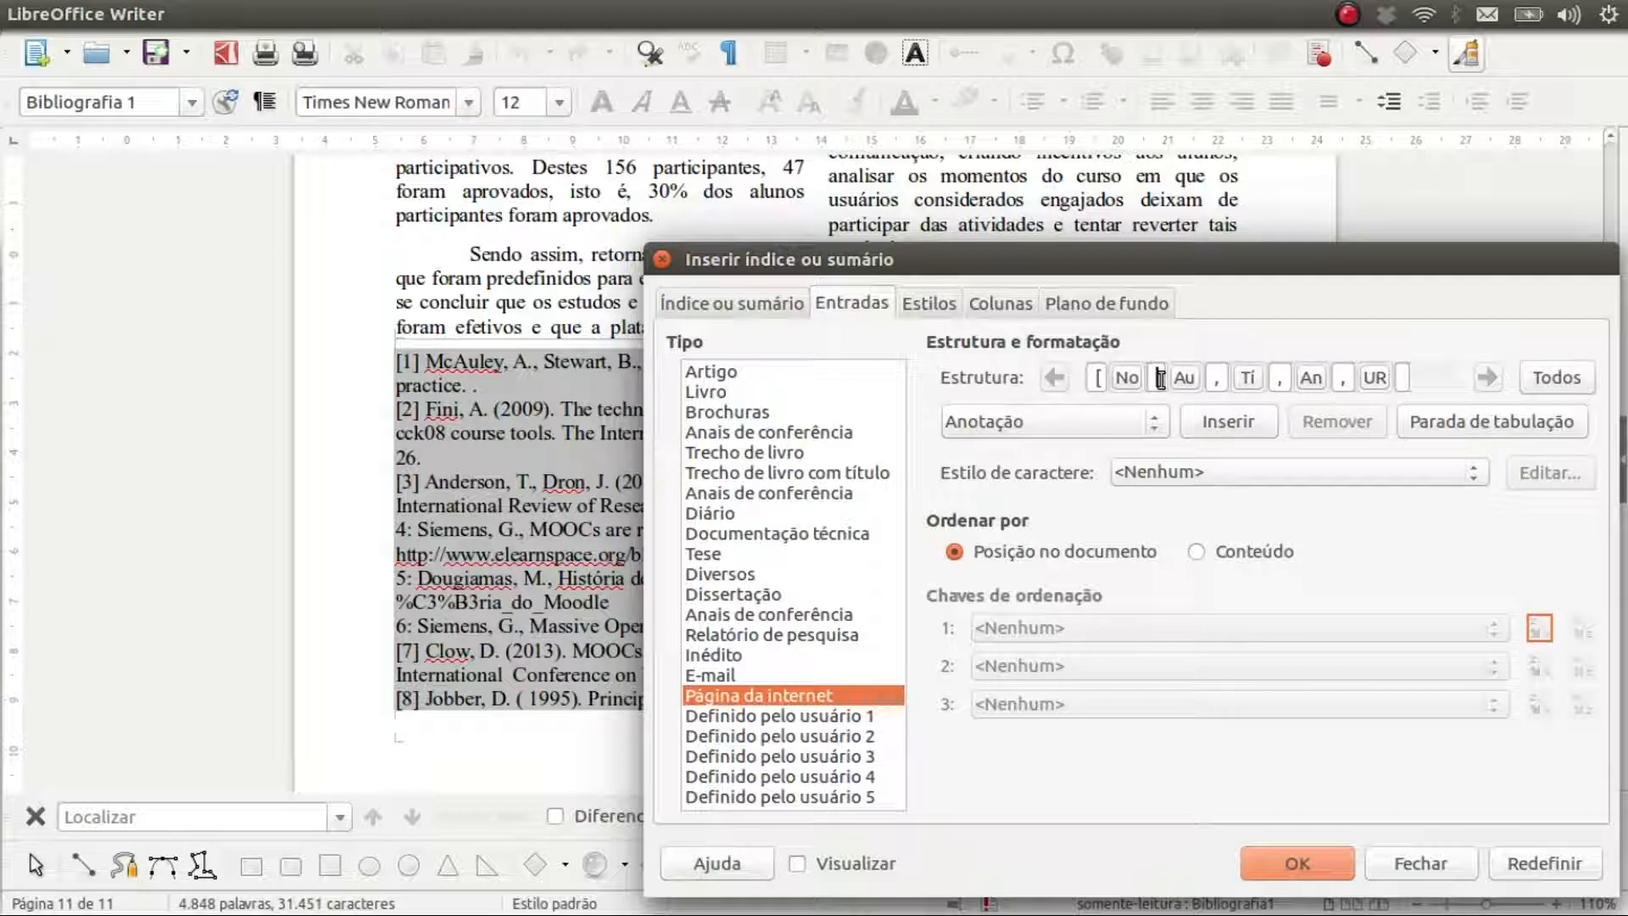
{"action": "type", "text": "]"}
Step: Replace the comma after the author with an opening parenthesis in the Página da internet structure and remove the Ano field after the title
{"action": "left_click", "coordinate": [1229, 378]}
{"action": "key", "text": "BackSpace"}
{"action": "type", "text": "("}
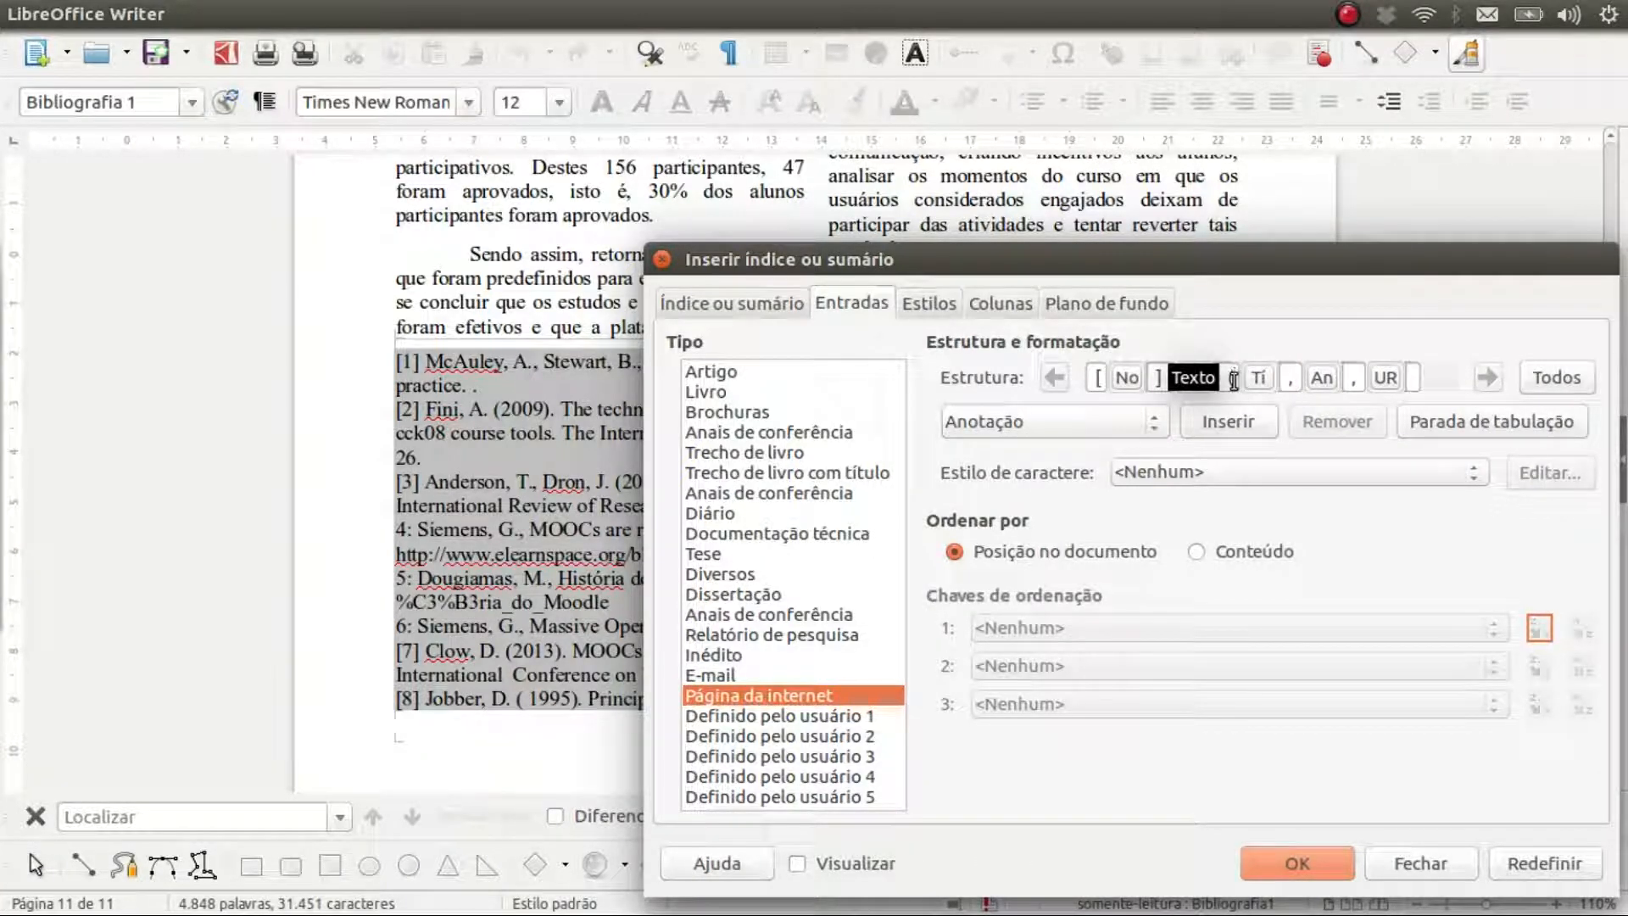
{"action": "left_click", "coordinate": [1324, 380]}
{"action": "left_click", "coordinate": [1337, 424]}
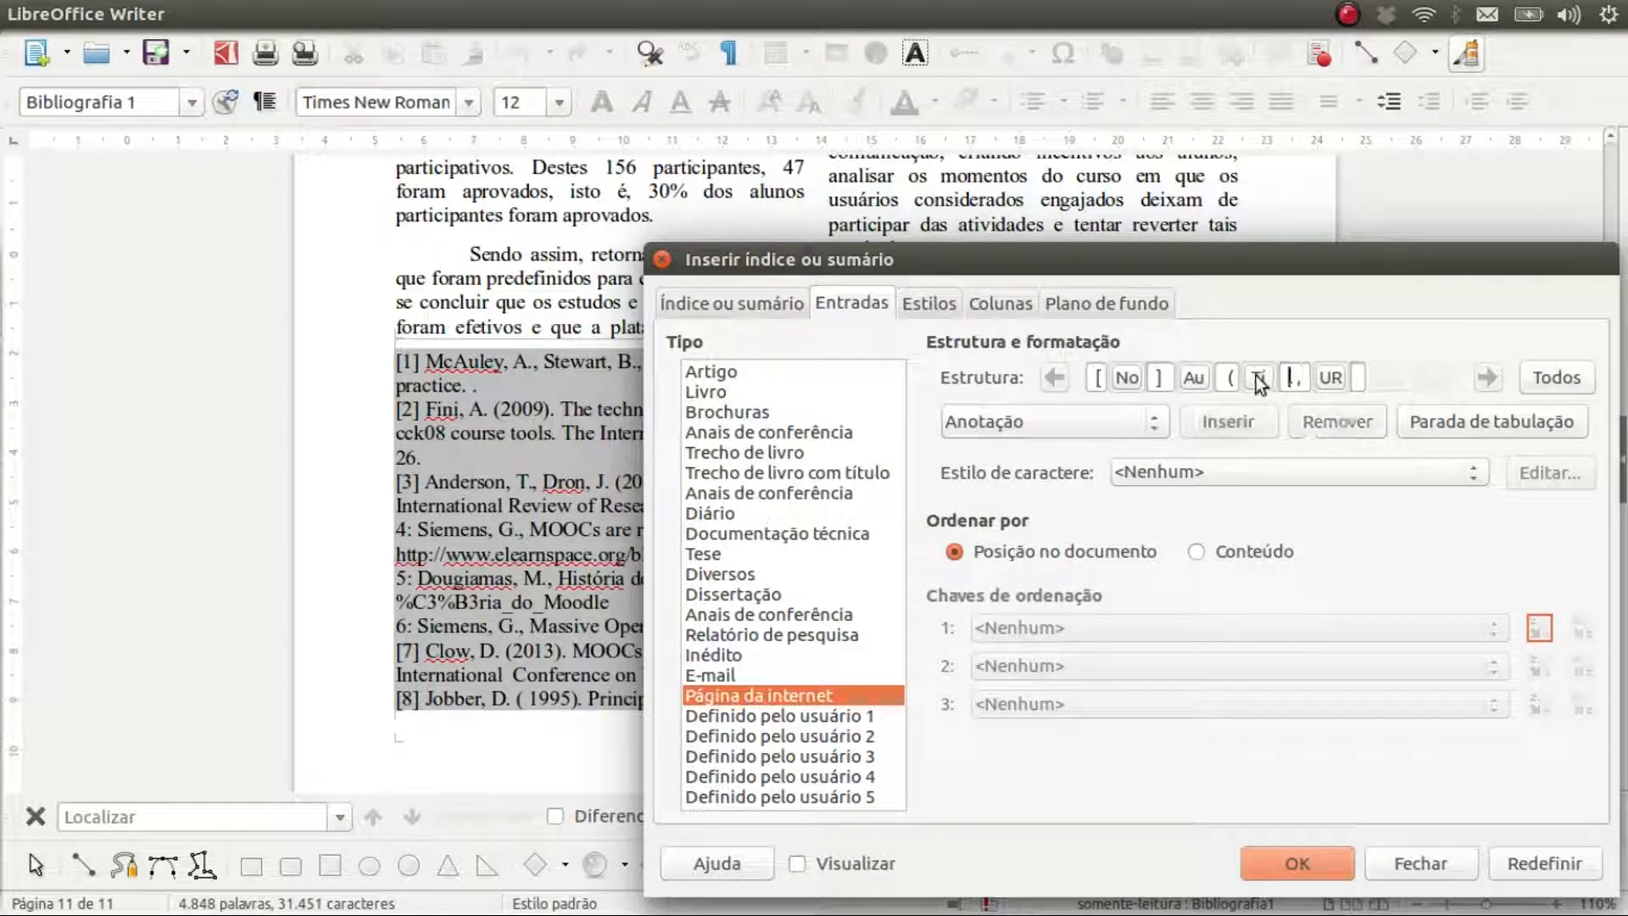
Step: Insert the Ano field after the opening parenthesis in the Página da internet structure and follow it with ")."
{"action": "left_click", "coordinate": [1153, 422]}
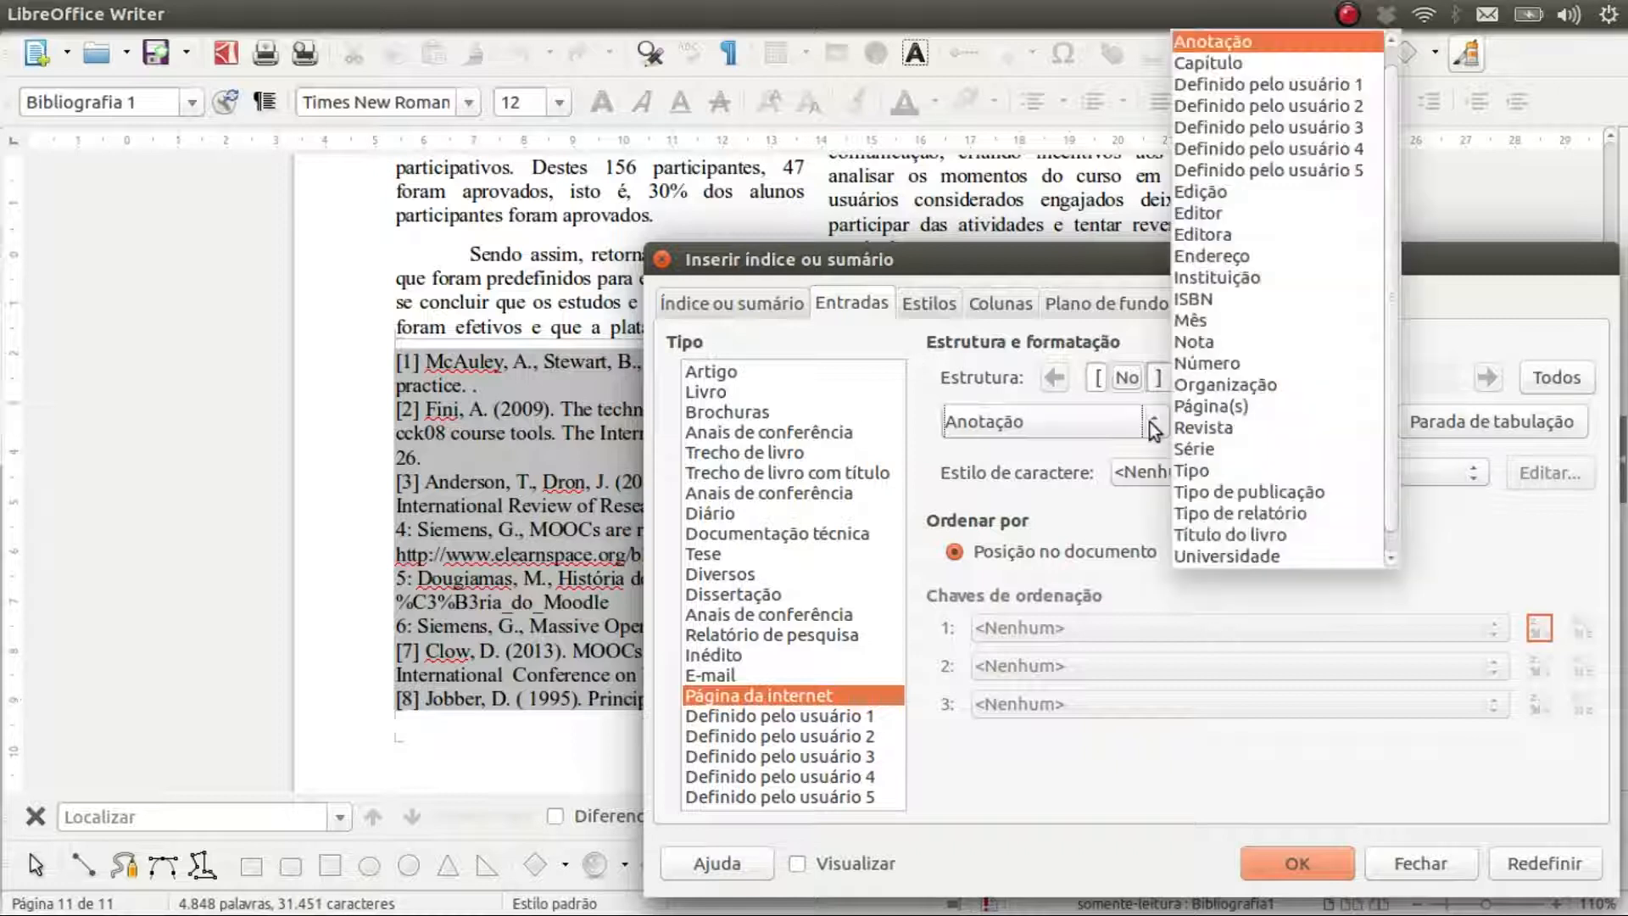
{"action": "left_click", "coordinate": [1154, 424]}
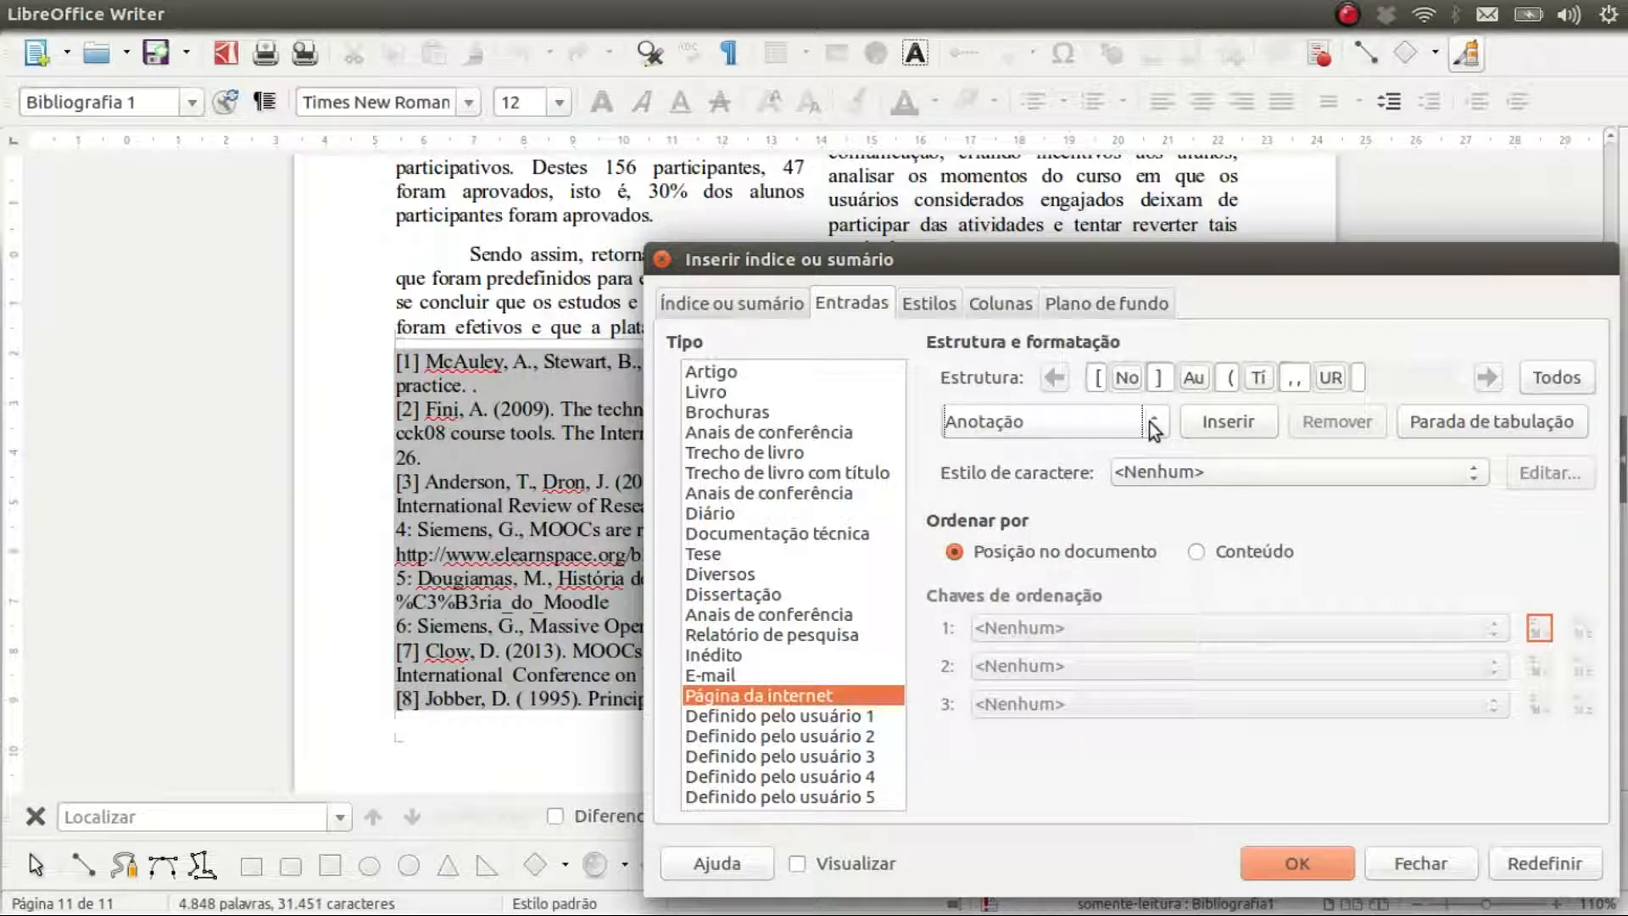
{"action": "left_click", "coordinate": [1153, 421]}
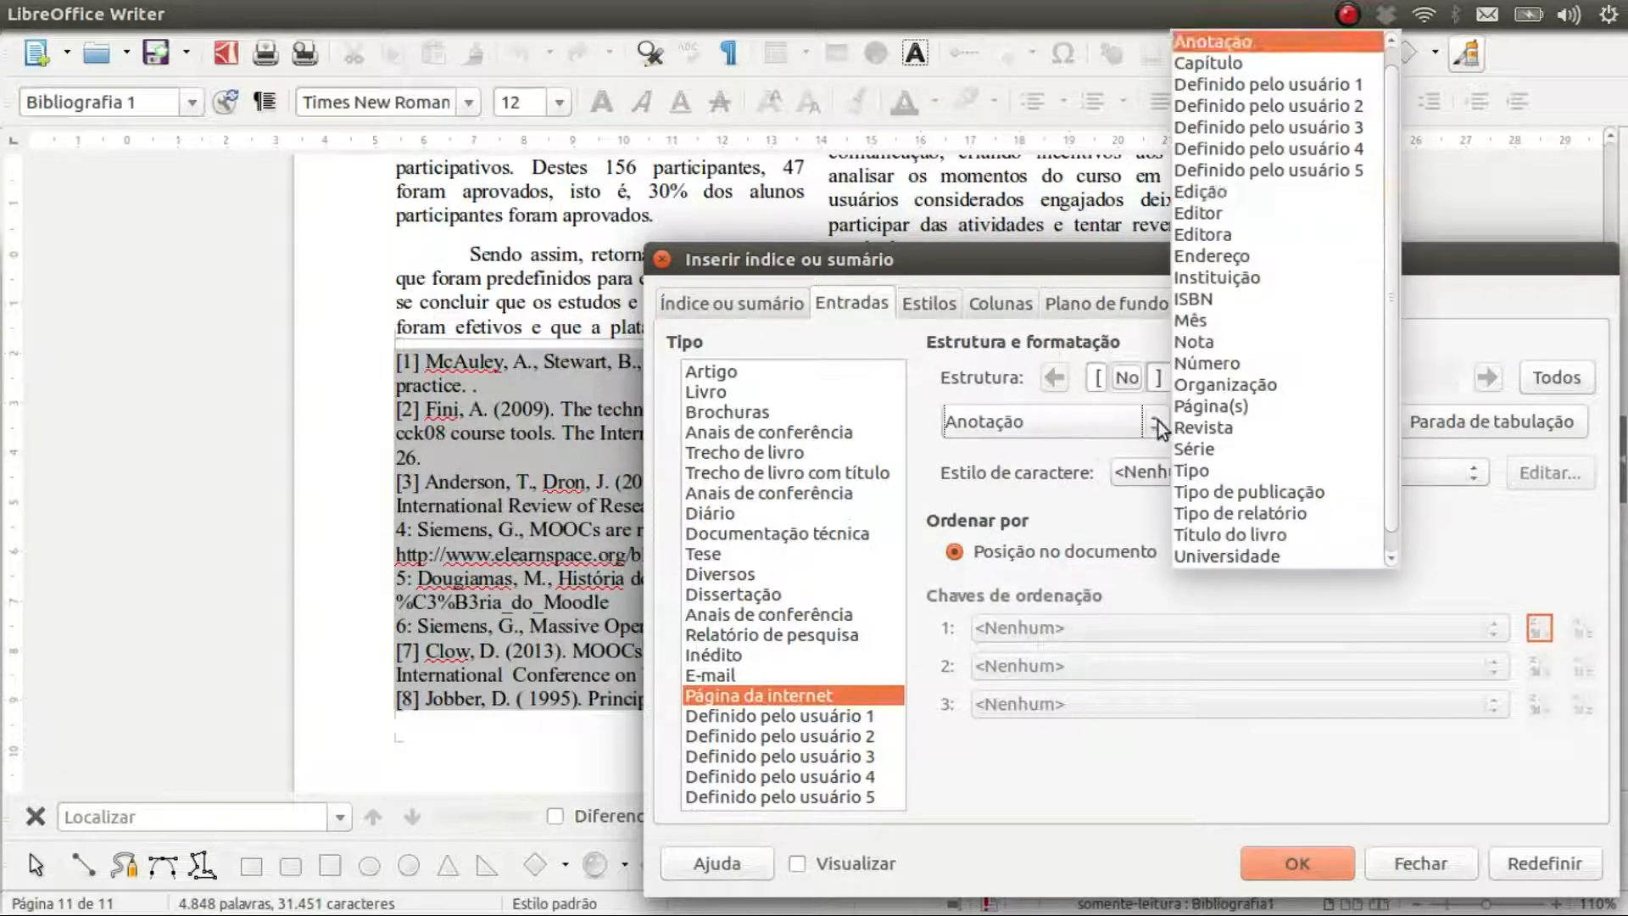
{"action": "scroll", "coordinate": [1385, 106], "scroll_direction": "up", "scroll_amount": 1}
{"action": "left_click", "coordinate": [1203, 42]}
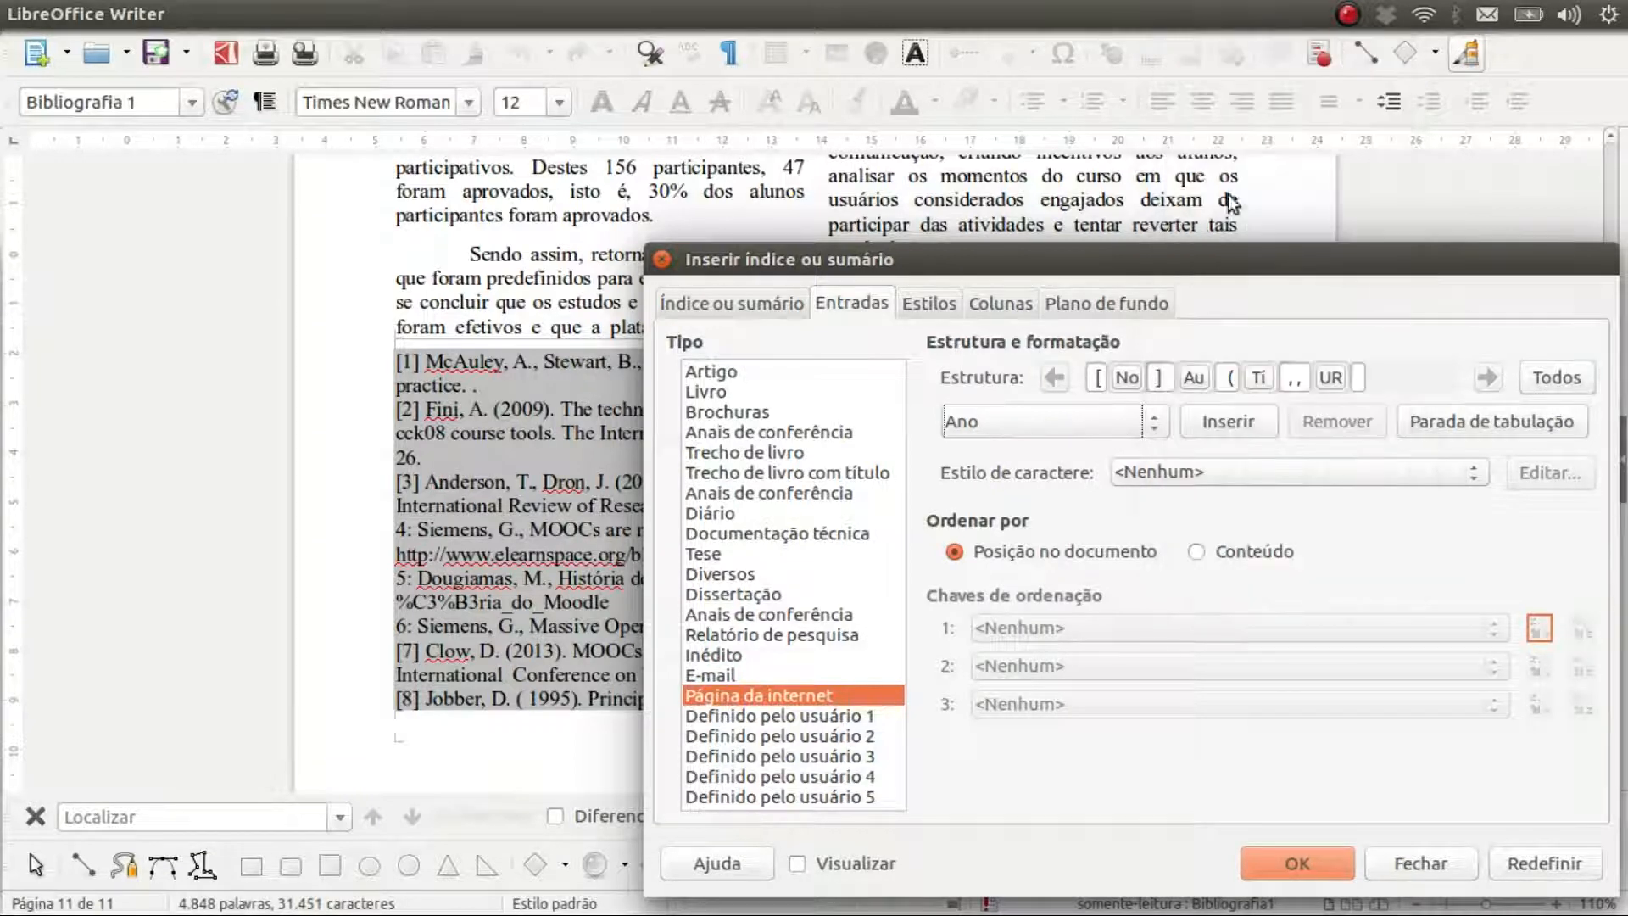
{"action": "left_click", "coordinate": [1218, 423]}
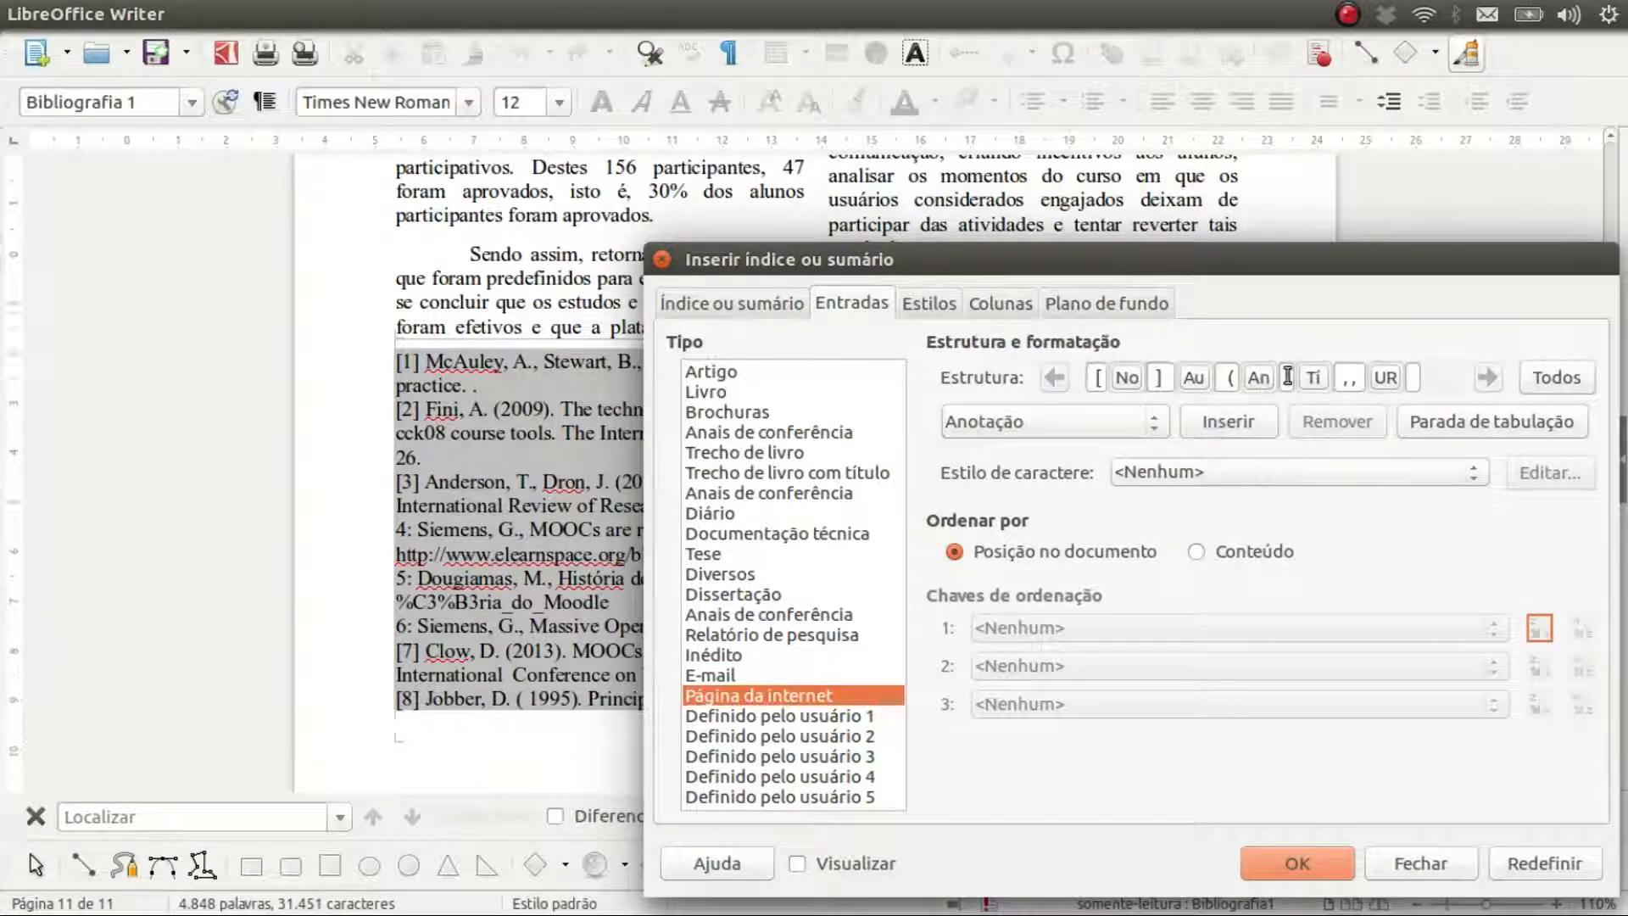
{"action": "type", "text": ")."}
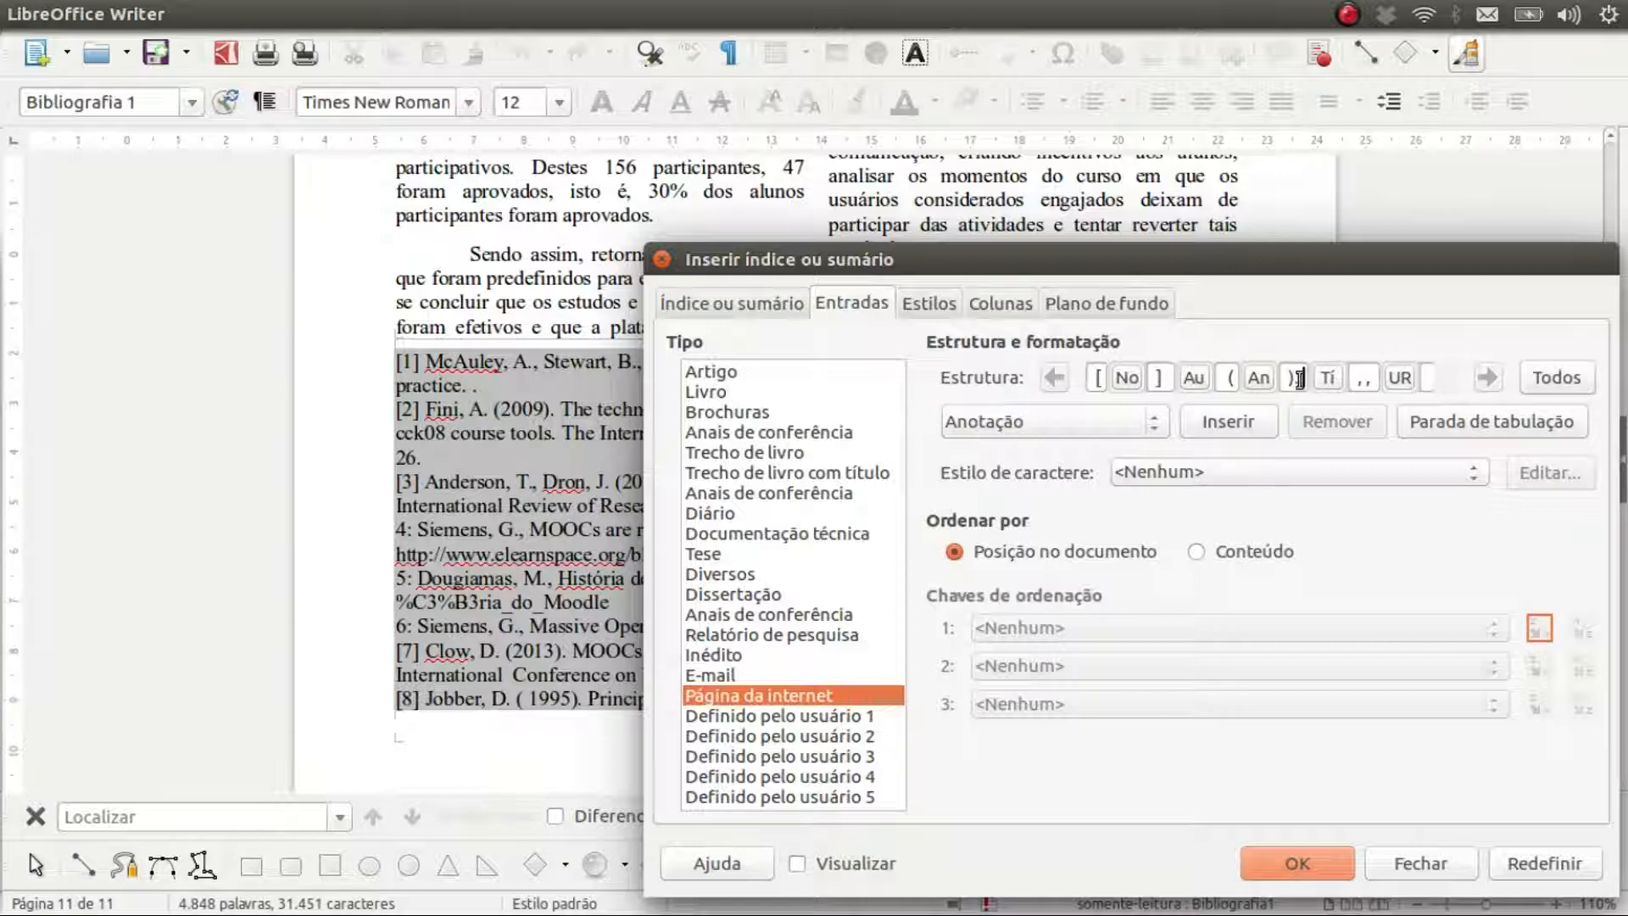
Step: Delete the extra comma after the title in the Página da internet structure and add the text "Disponível em" before the URL field
{"action": "left_click", "coordinate": [1330, 377]}
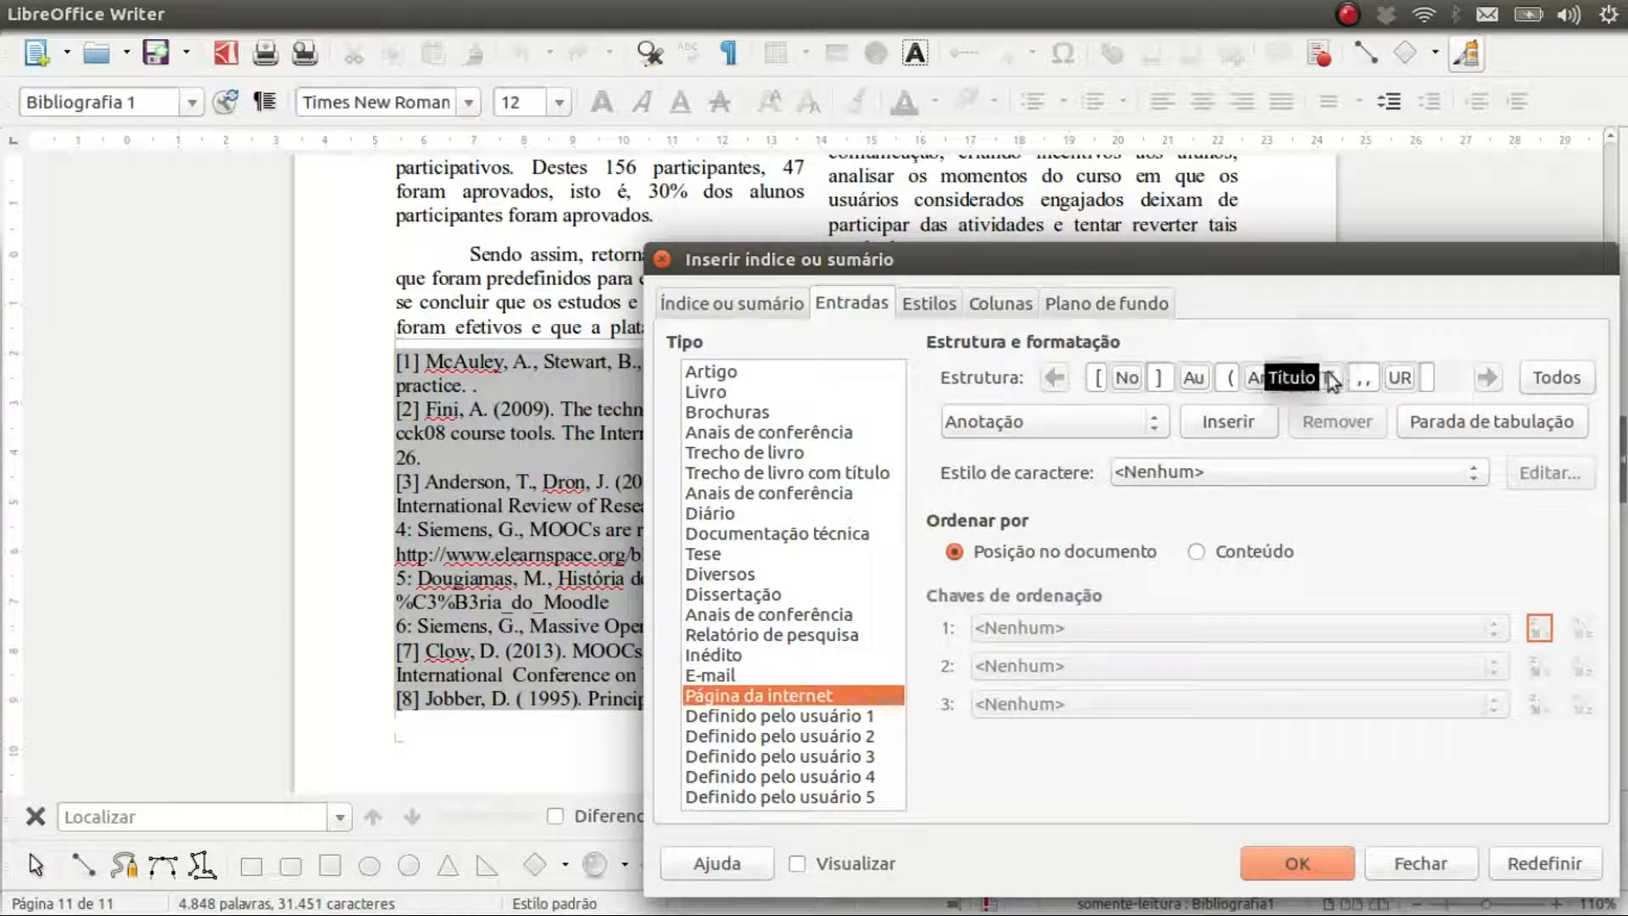
{"action": "left_click", "coordinate": [1375, 374]}
{"action": "key", "text": "BackSpace"}
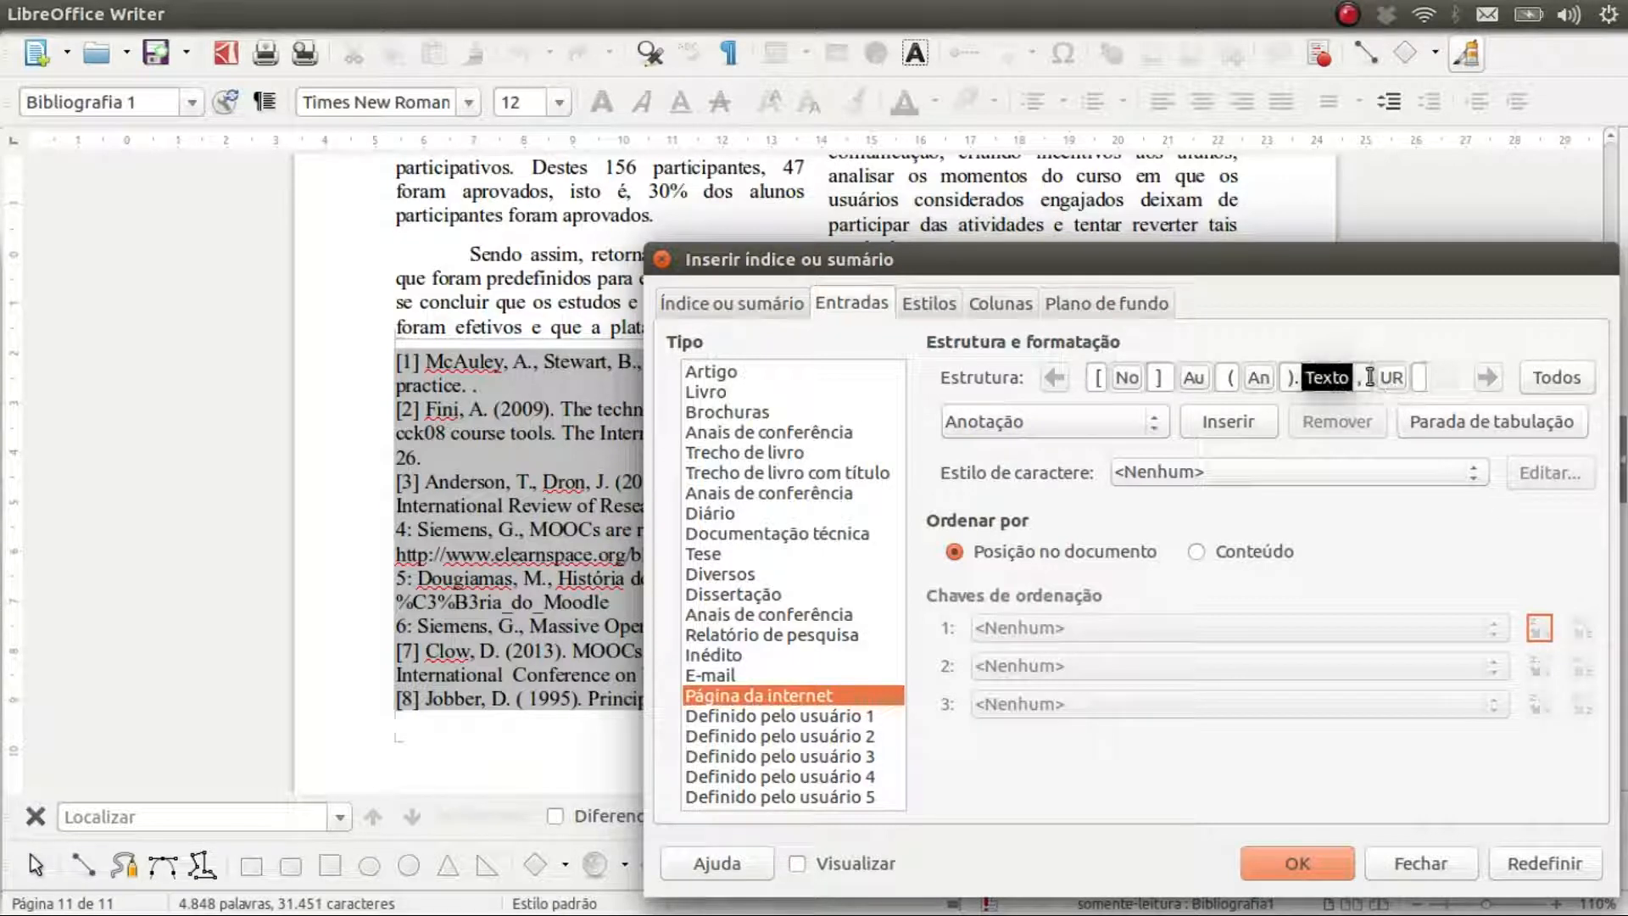
{"action": "left_click", "coordinate": [1369, 375]}
{"action": "type", "text": "Dispo"}
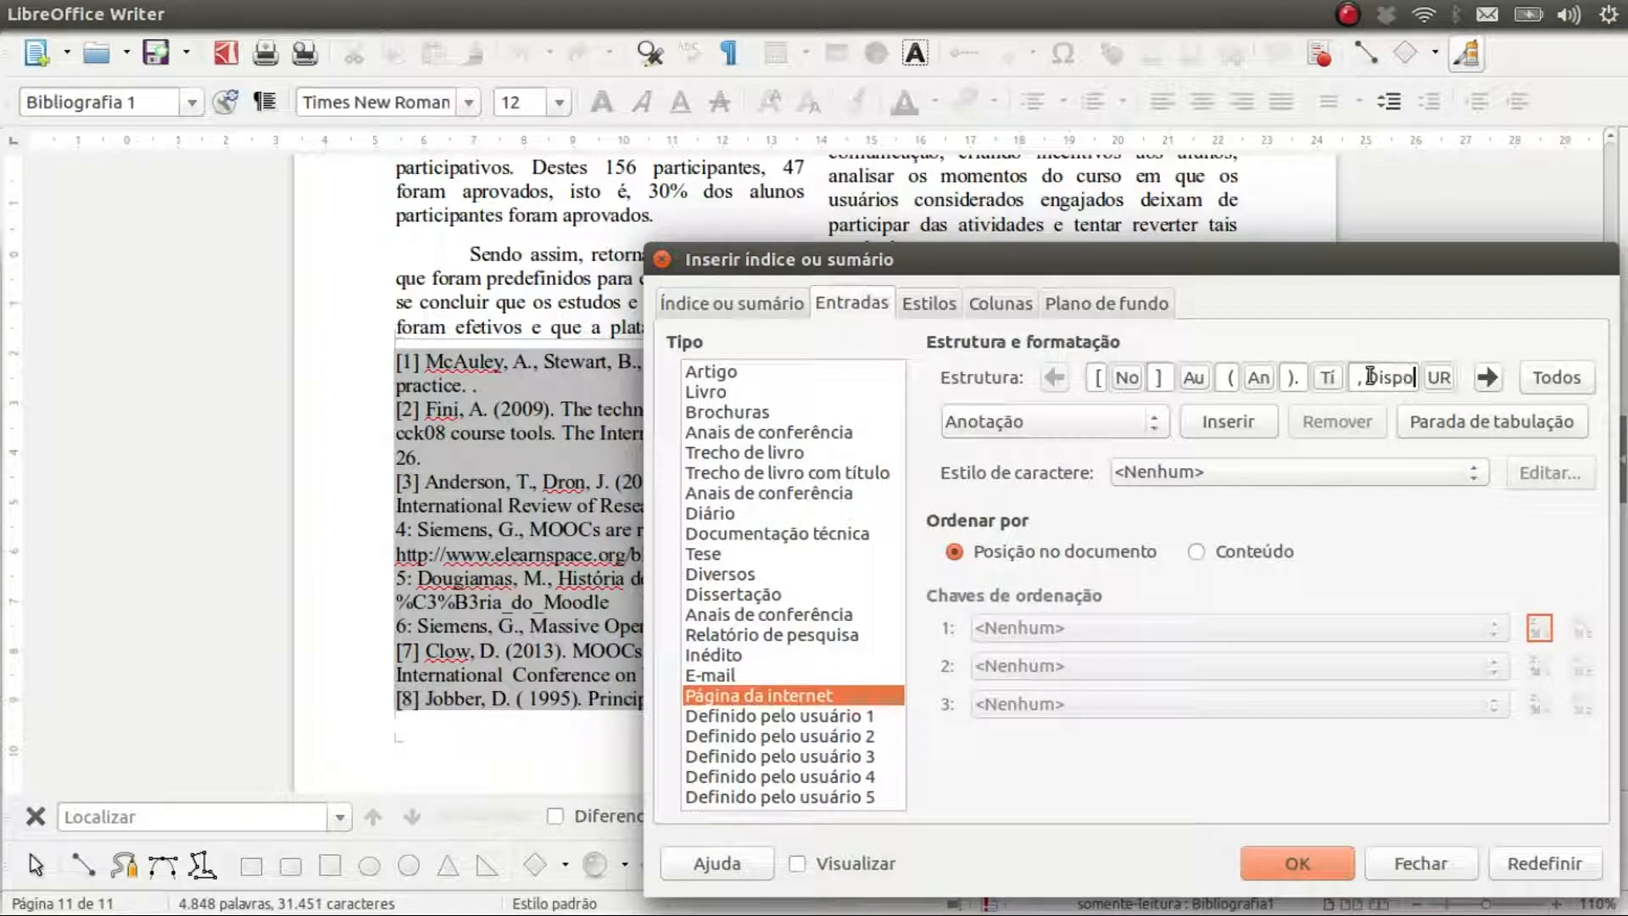
{"action": "type", "text": "n"}
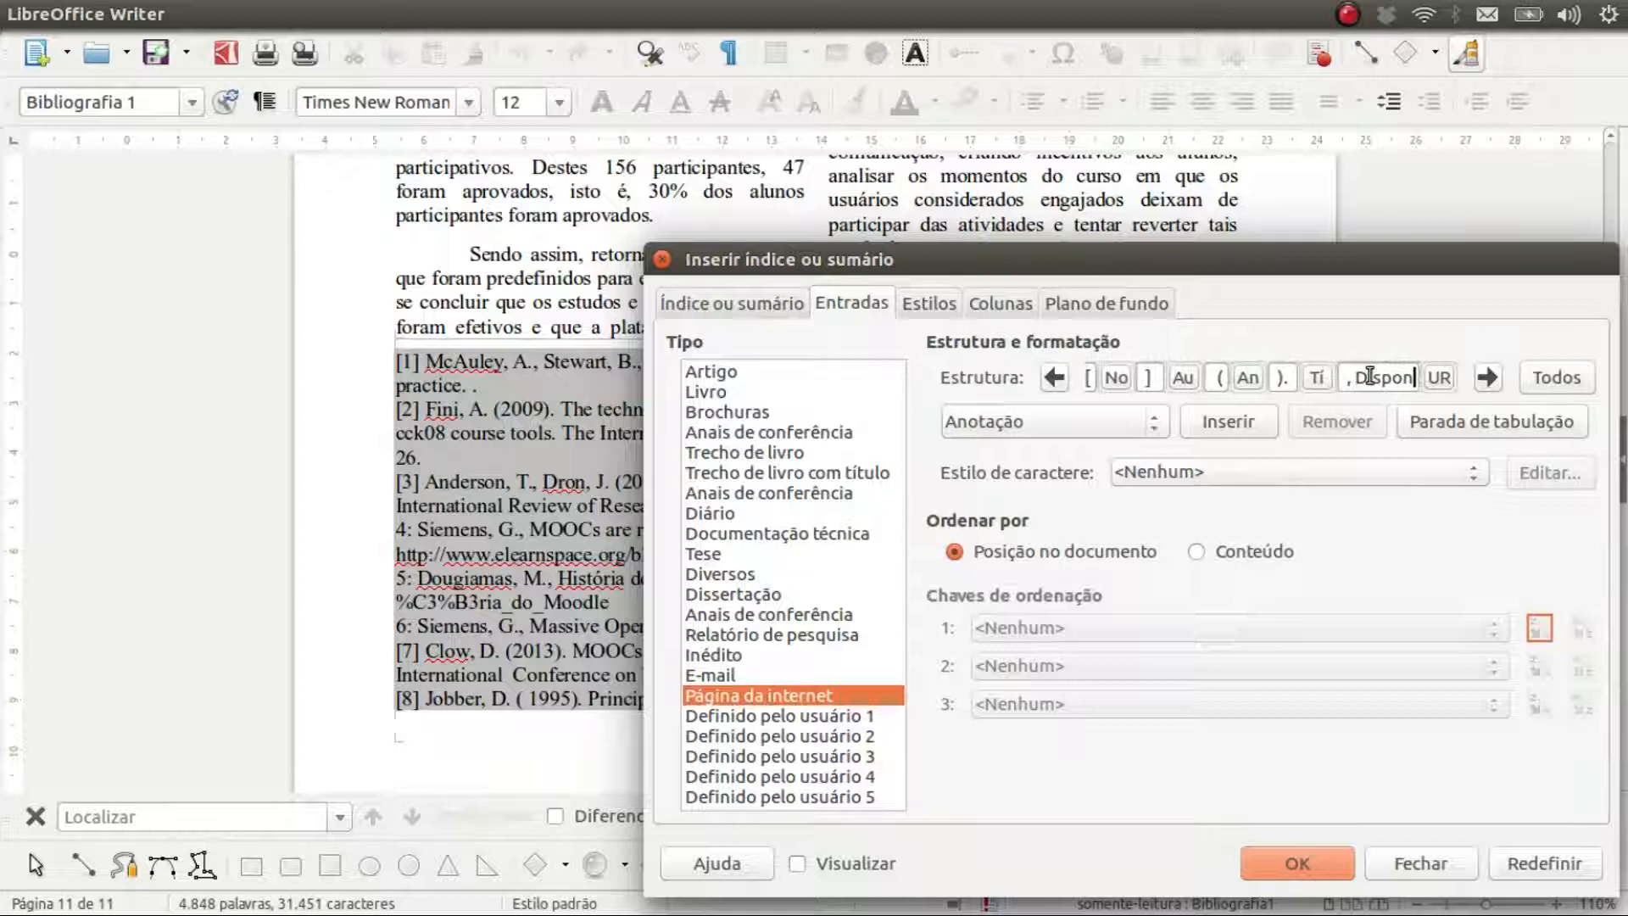
{"action": "type", "text": "ível em"}
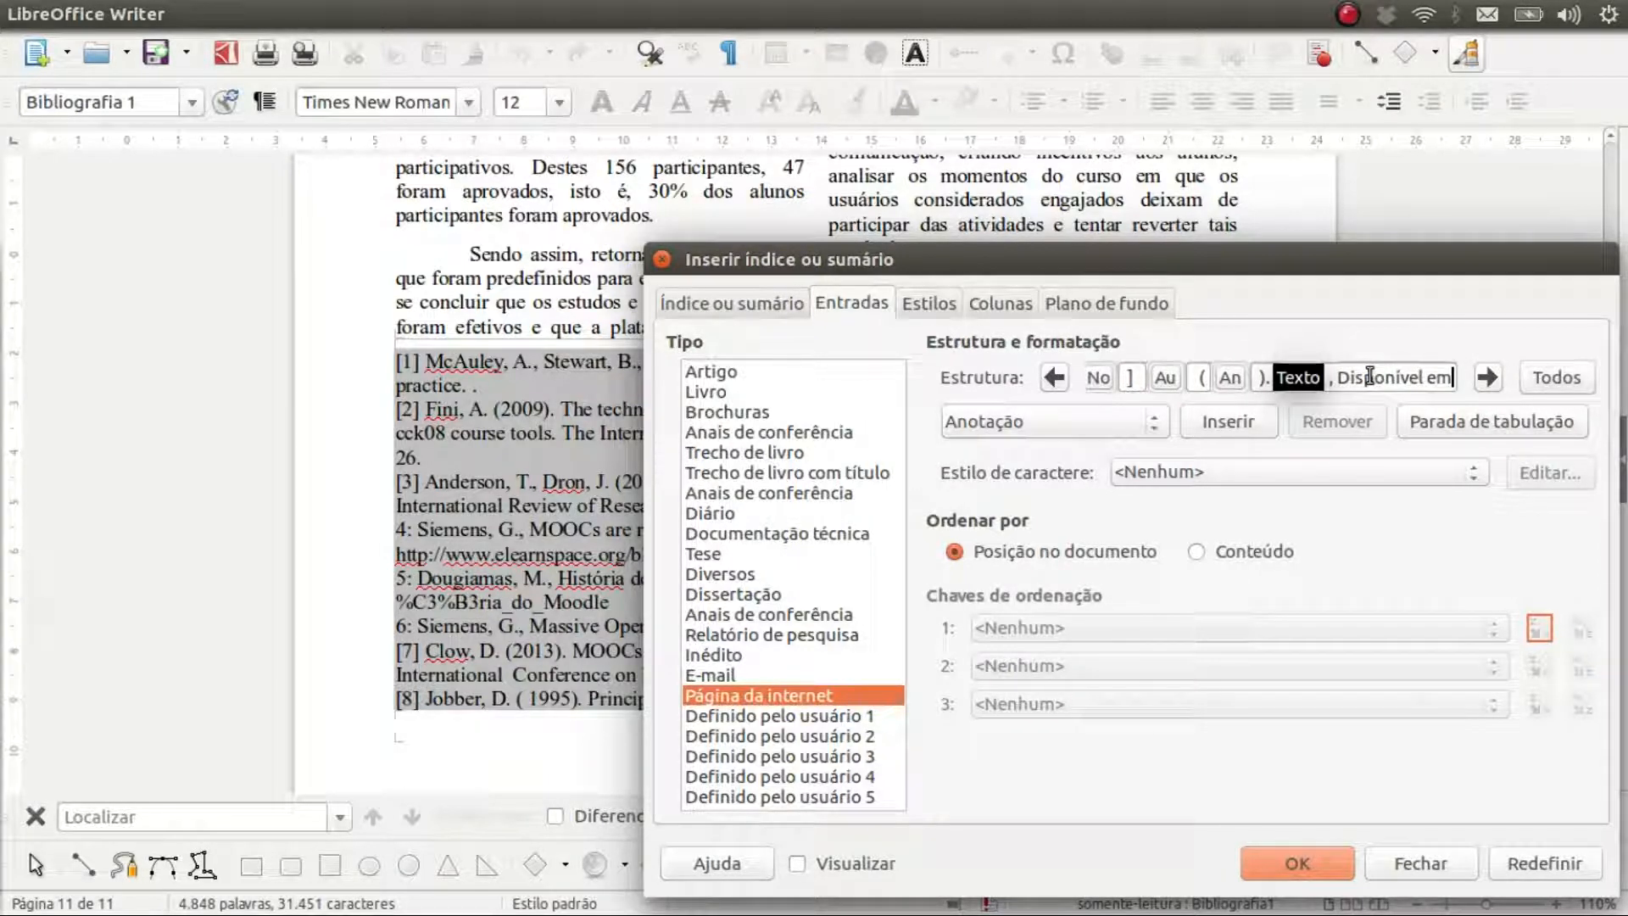
Step: Replace the comma before "Disponível em" with a period in the Página da internet structure and apply the bibliography changes
{"action": "left_click", "coordinate": [1486, 376]}
{"action": "left_click", "coordinate": [1418, 379]}
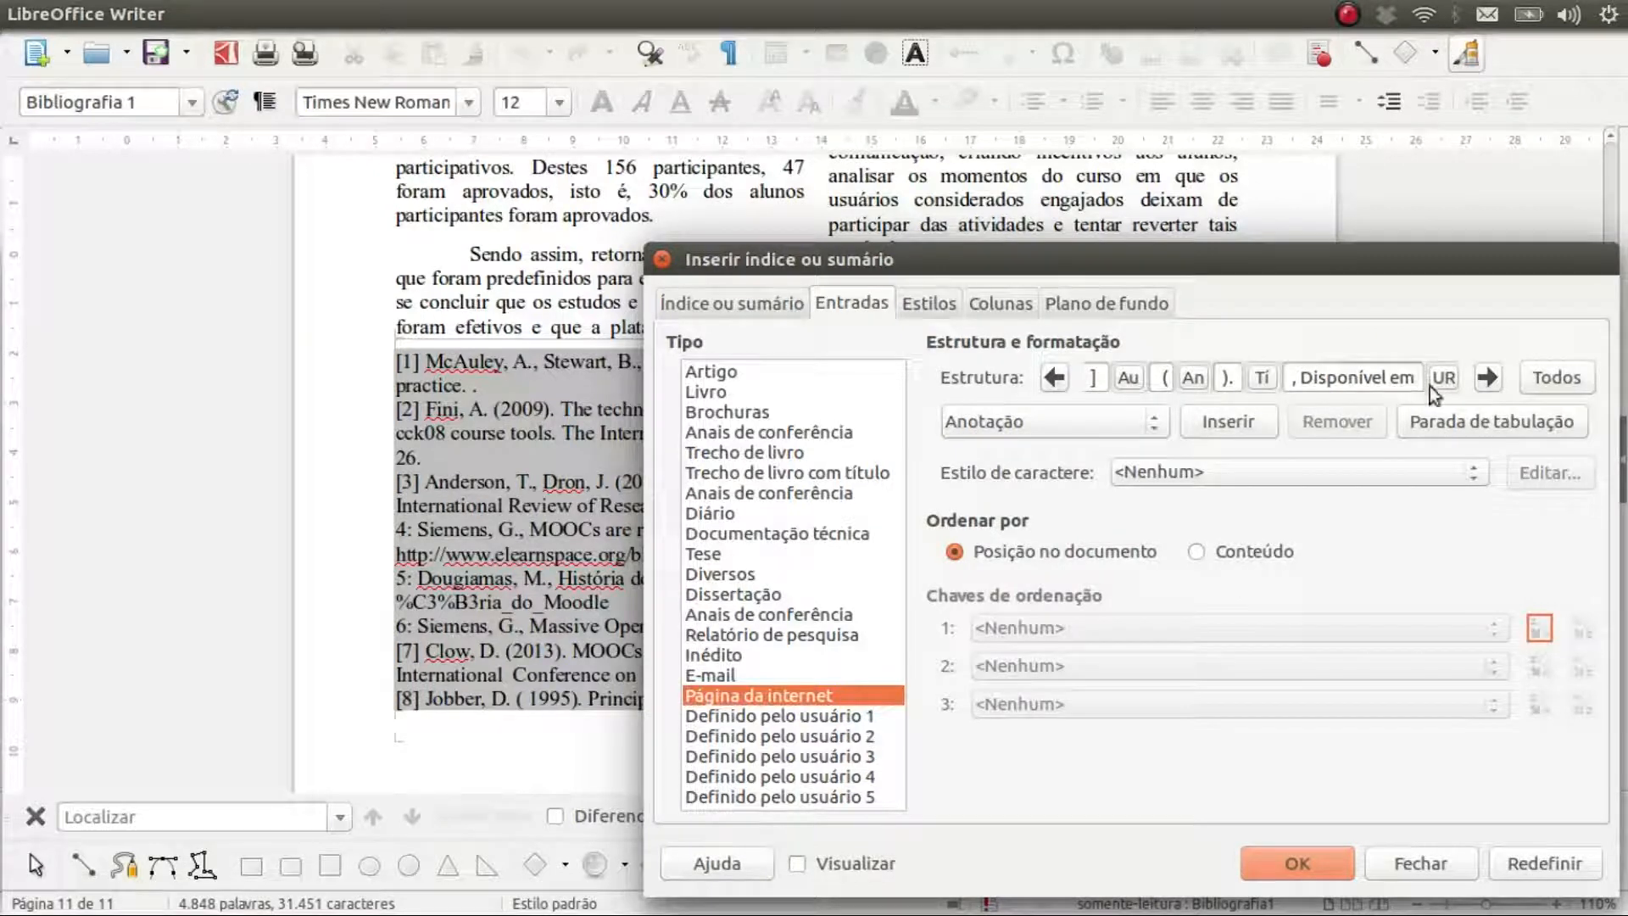
{"action": "left_click", "coordinate": [1486, 378]}
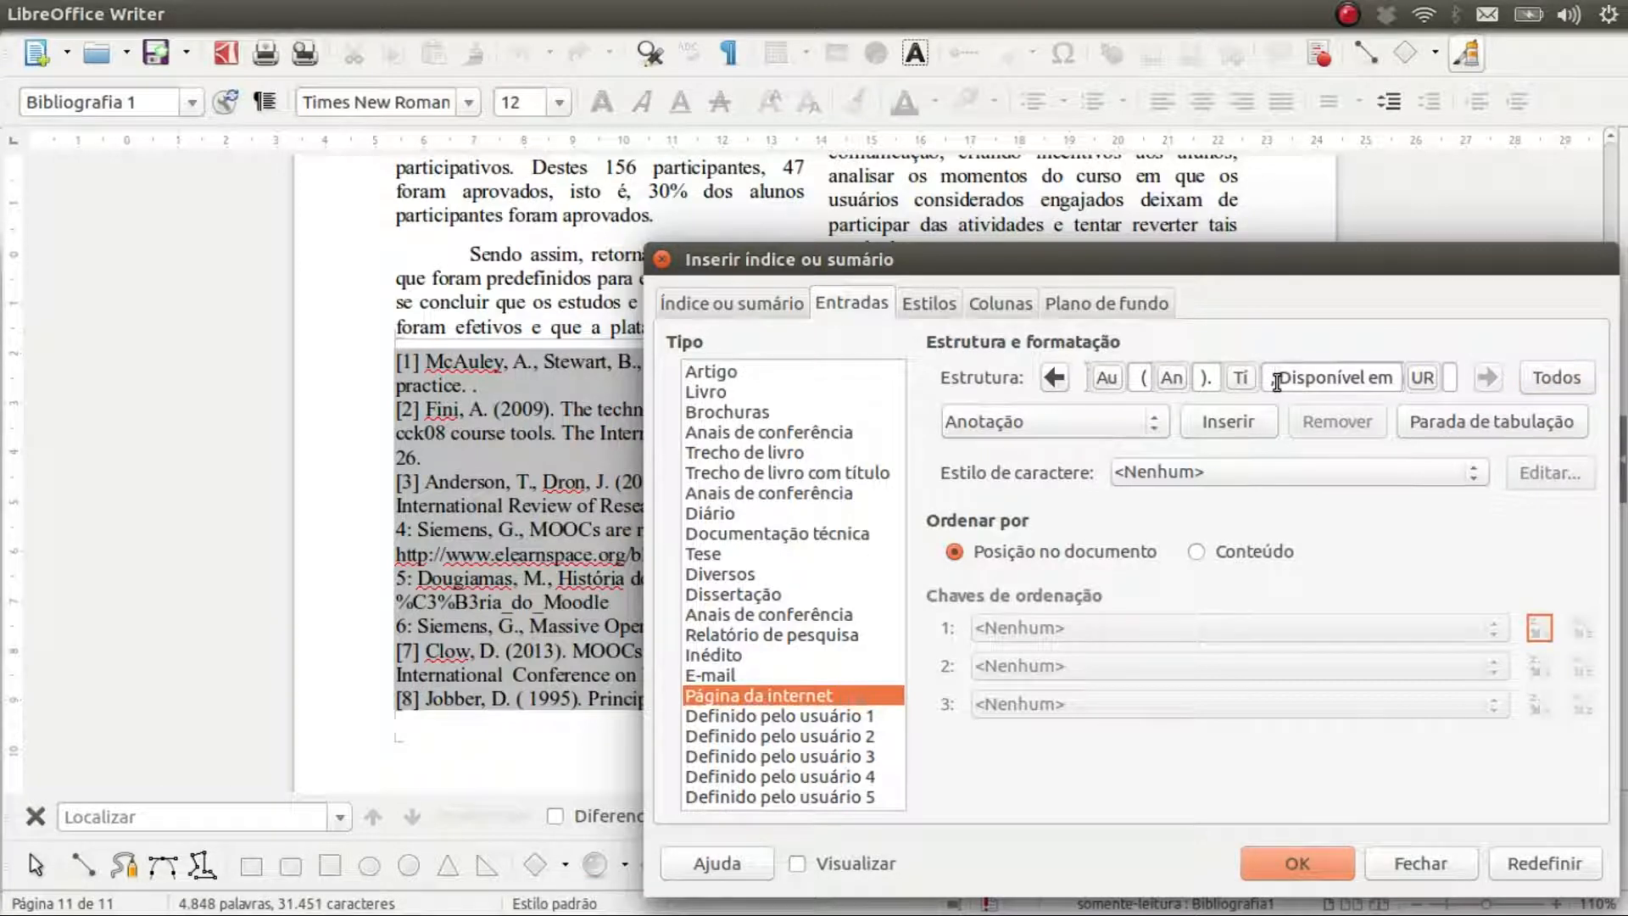
{"action": "key", "text": "BackSpace"}
{"action": "type", "text": "."}
{"action": "left_click", "coordinate": [1304, 857]}
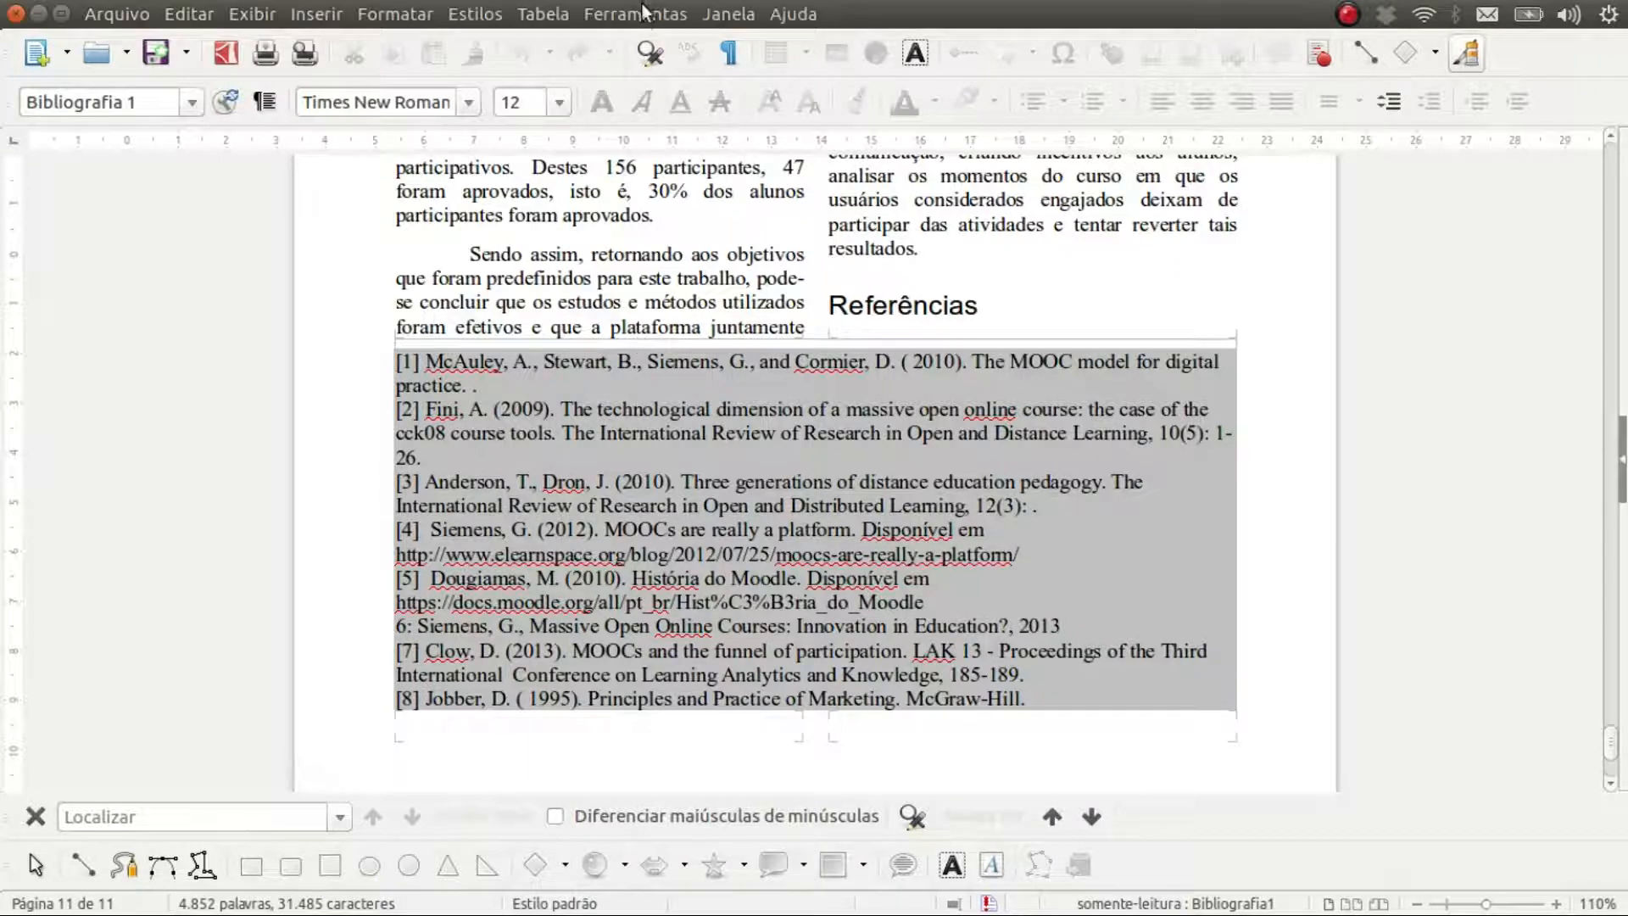
Step: View the records in the bibliography database and return to the article
{"action": "left_click", "coordinate": [641, 12]}
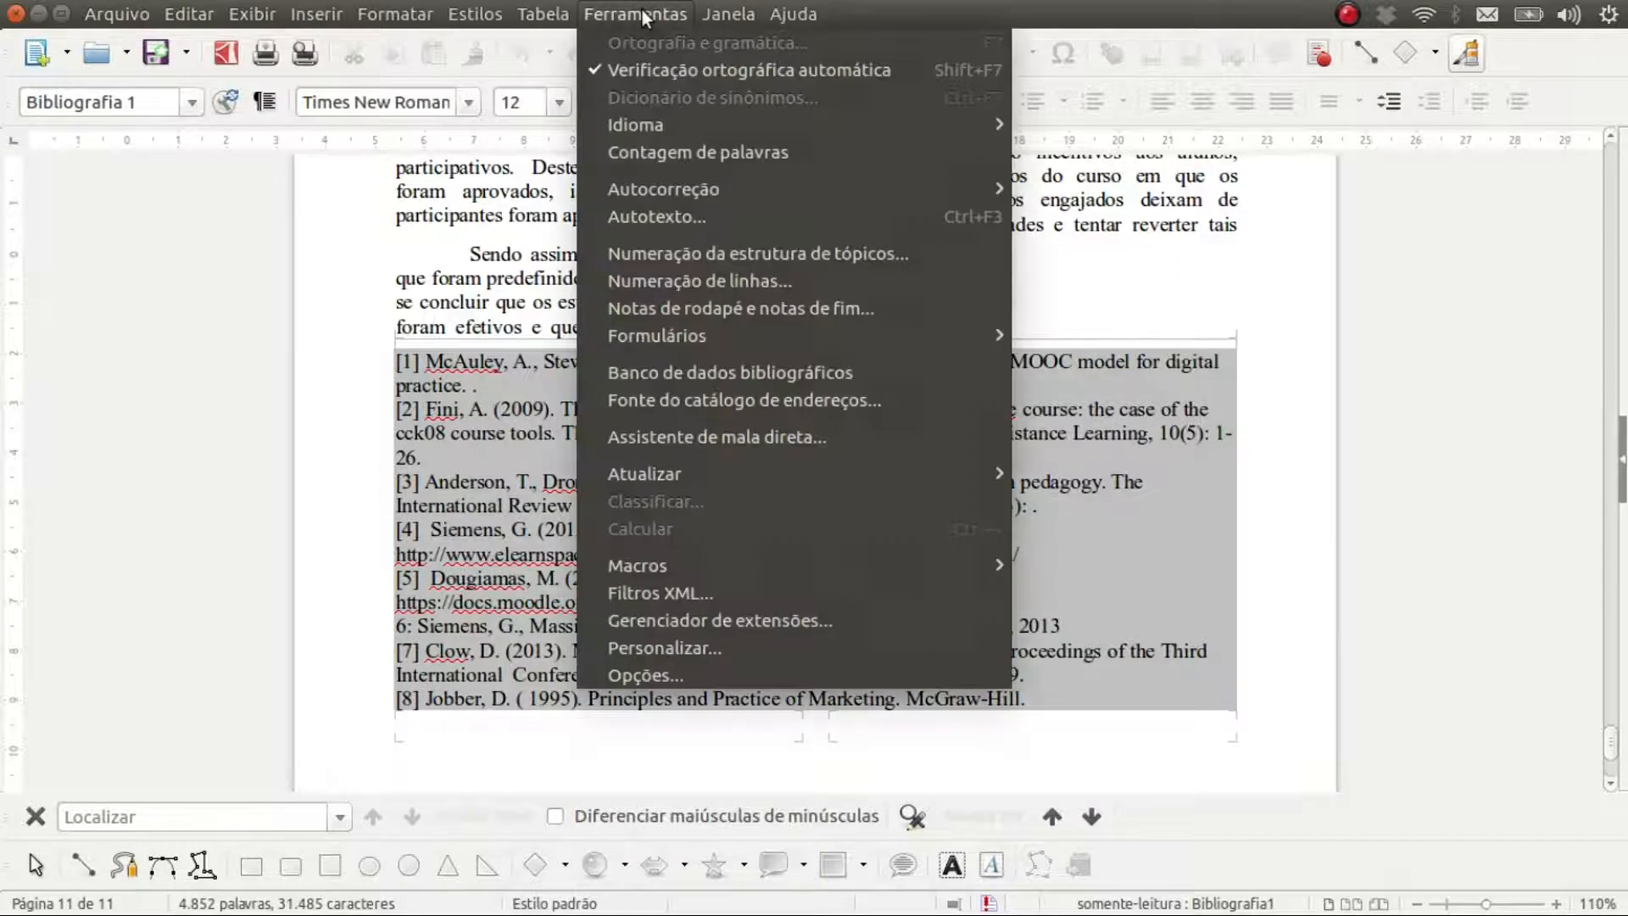
{"action": "left_click", "coordinate": [700, 371]}
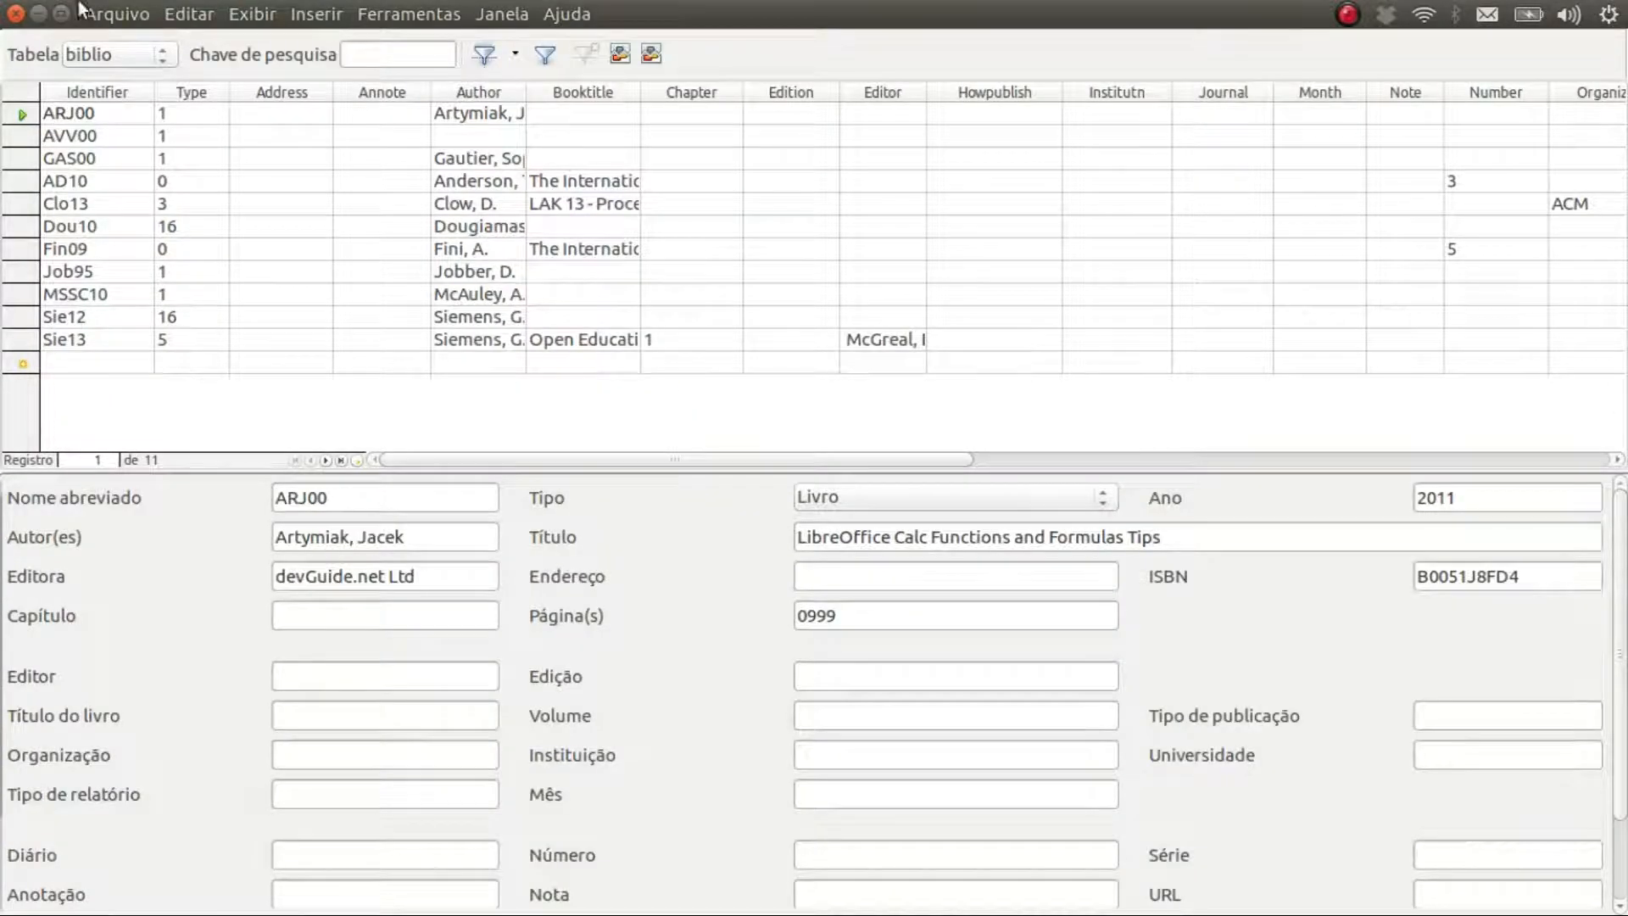
{"action": "left_click", "coordinate": [15, 13]}
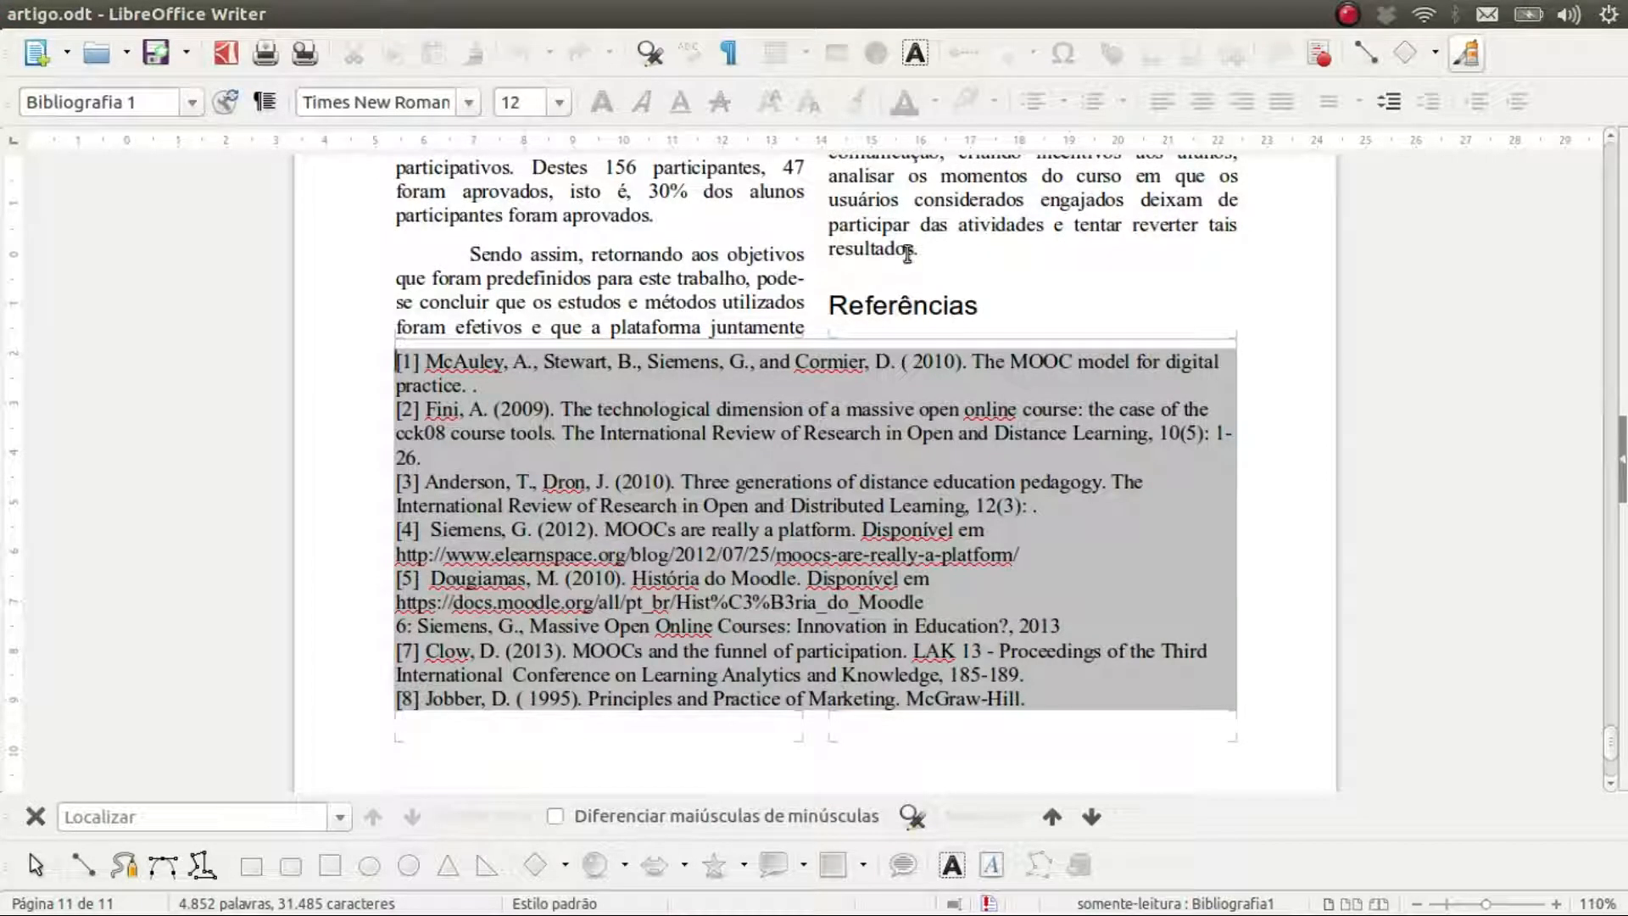
Step: Insert the AVV00 bibliographic entry from the database after "resultados." above the Referências heading and update the bibliography
{"action": "left_click", "coordinate": [937, 251]}
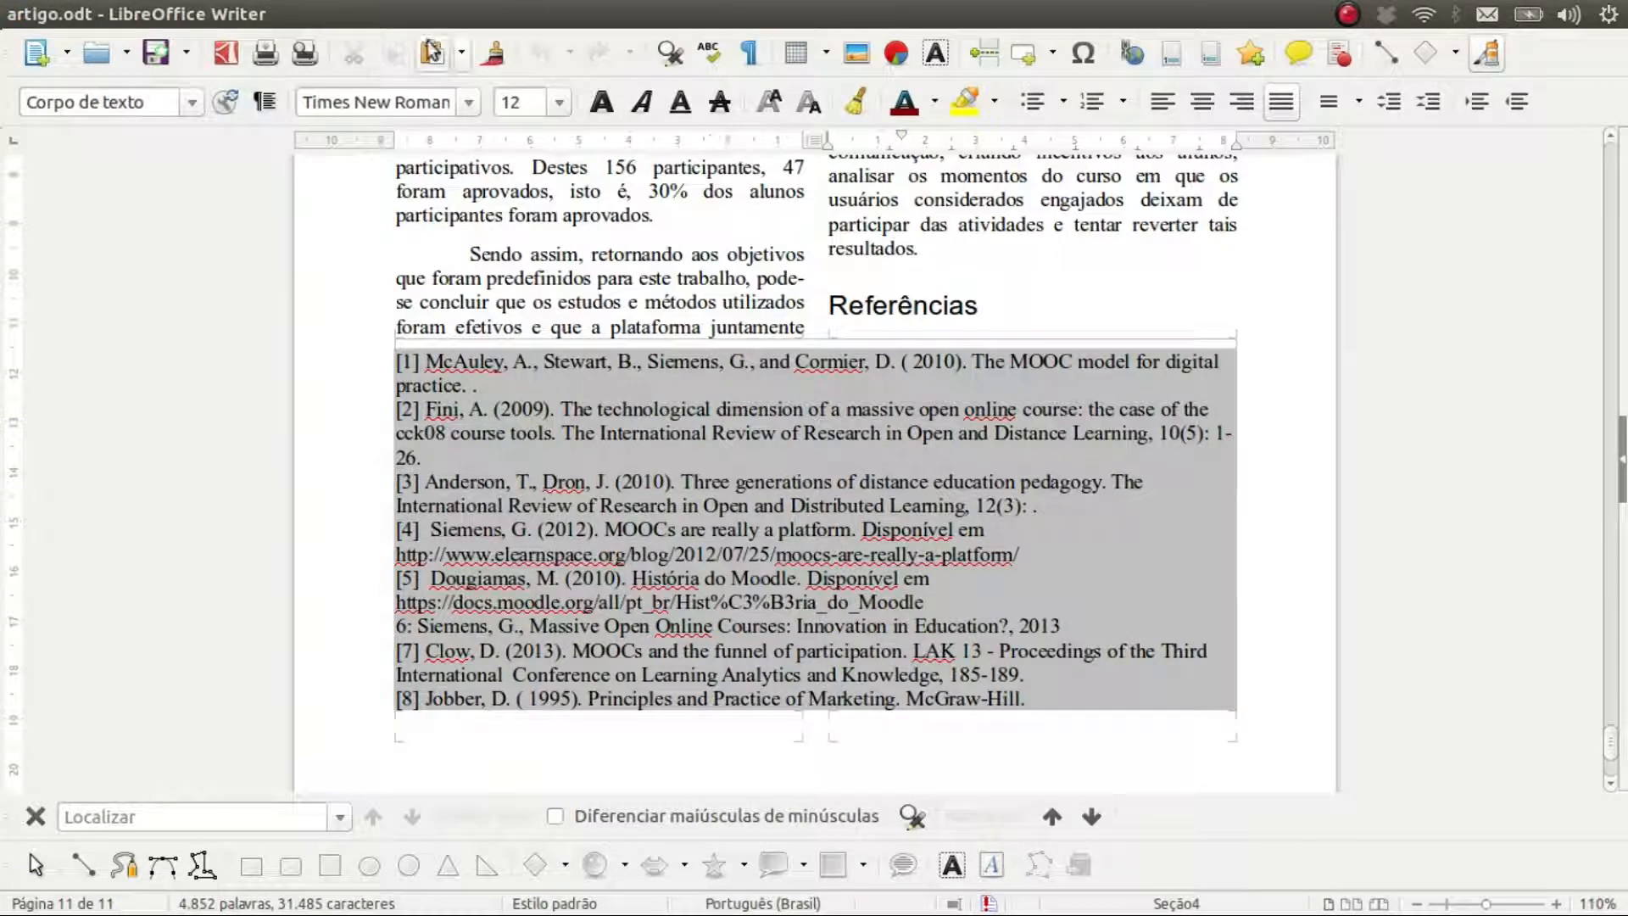
{"action": "mouse_move", "coordinate": [212, 10]}
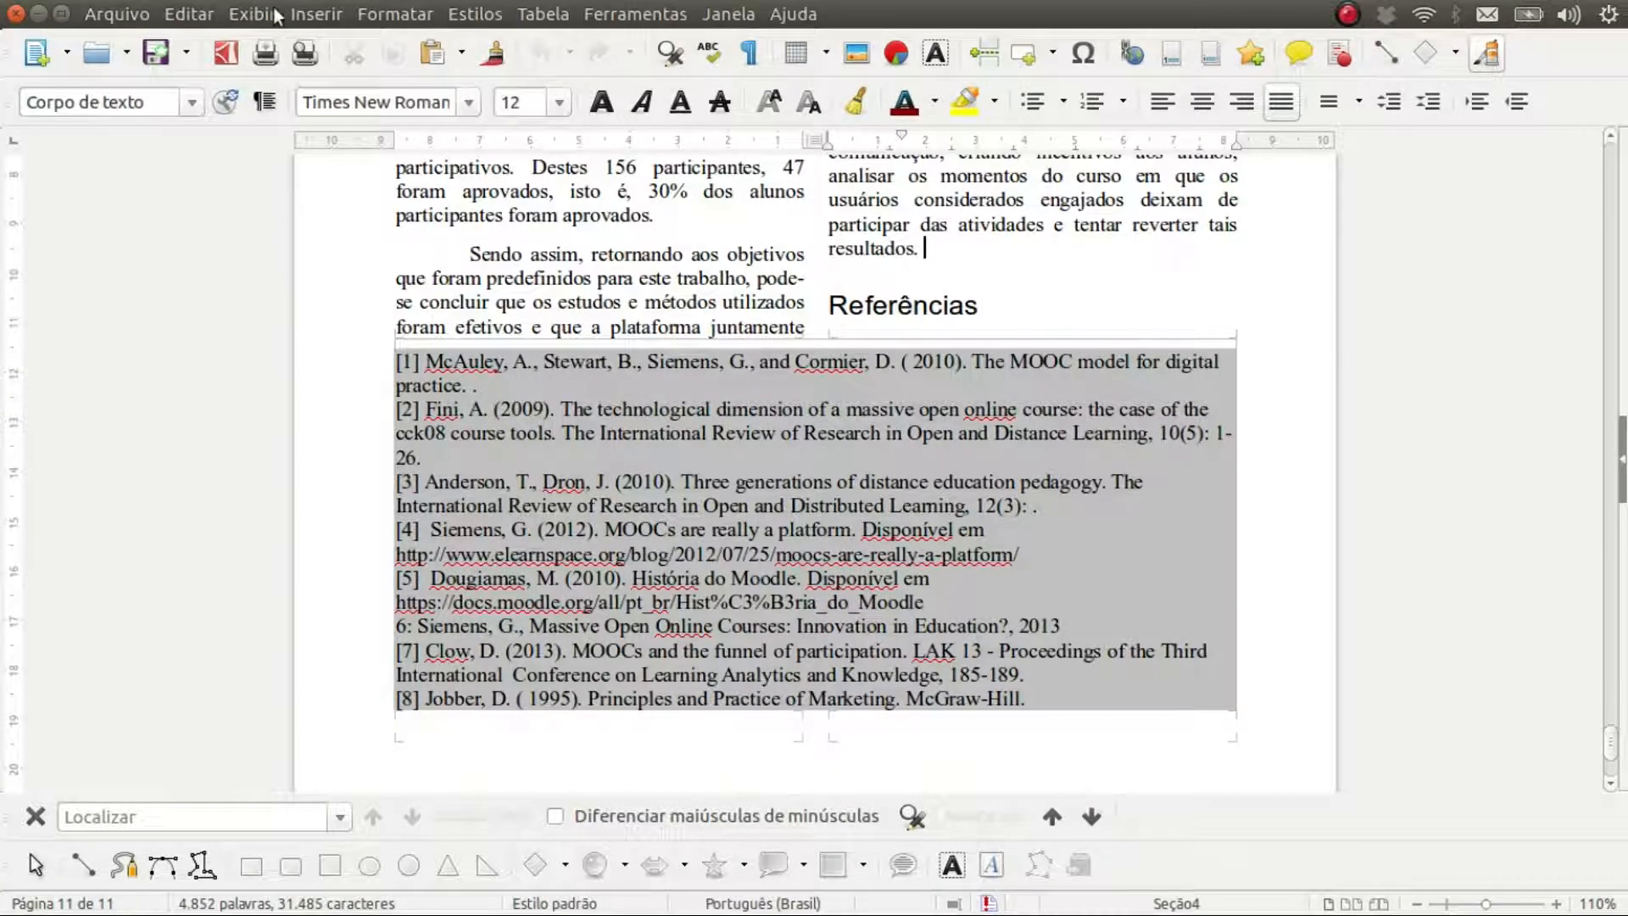
{"action": "left_click", "coordinate": [305, 13]}
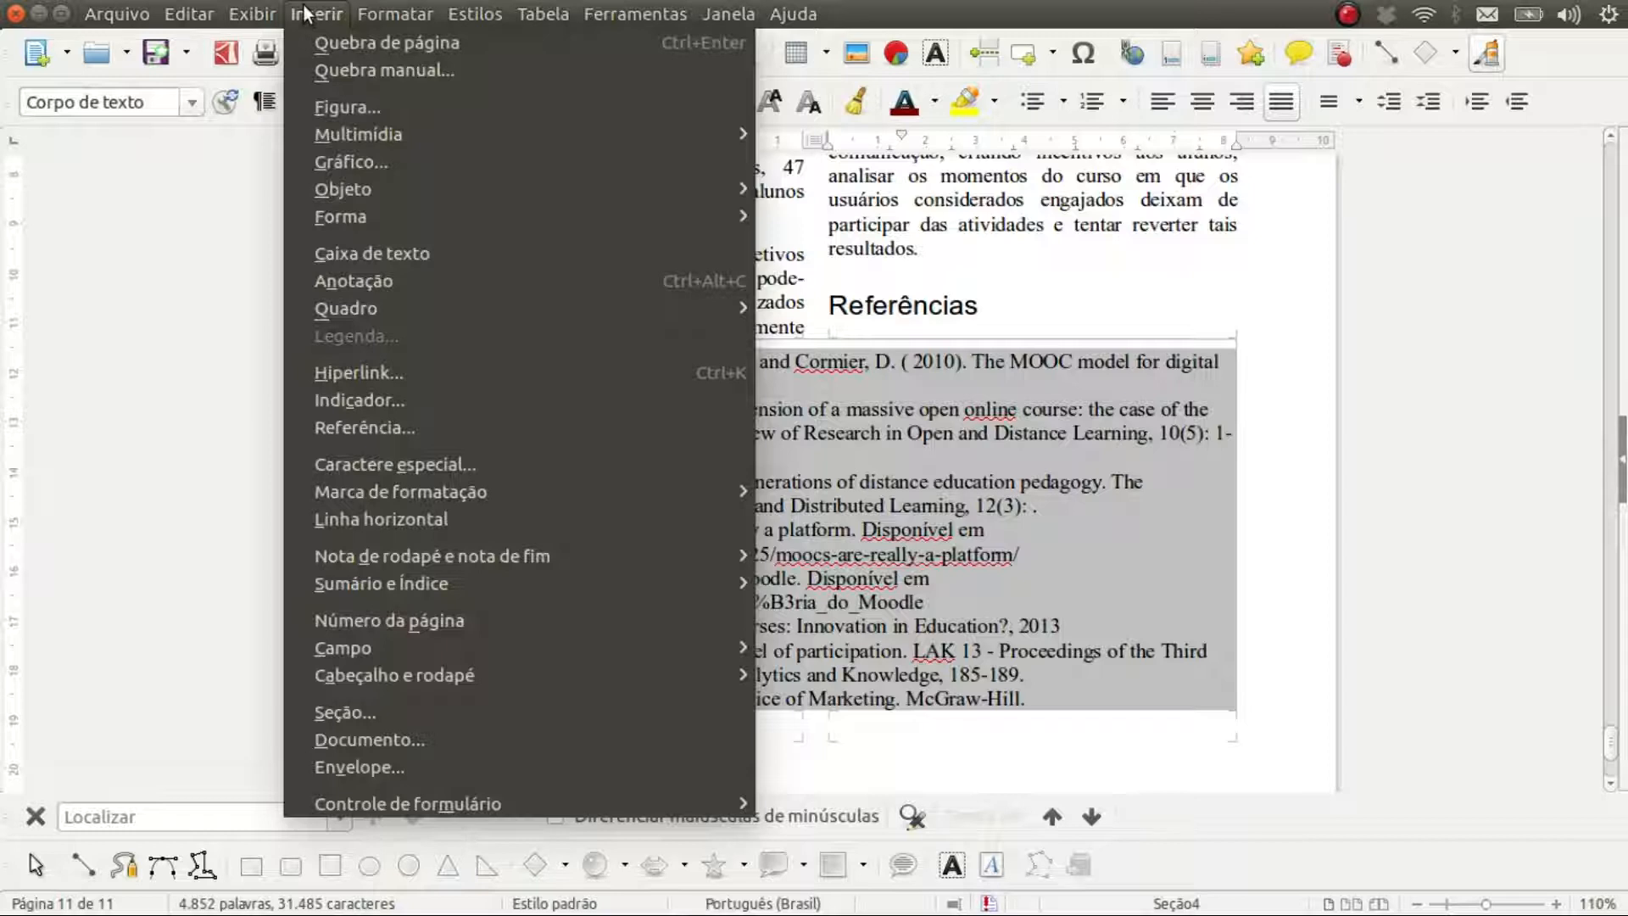
{"action": "mouse_move", "coordinate": [446, 582]}
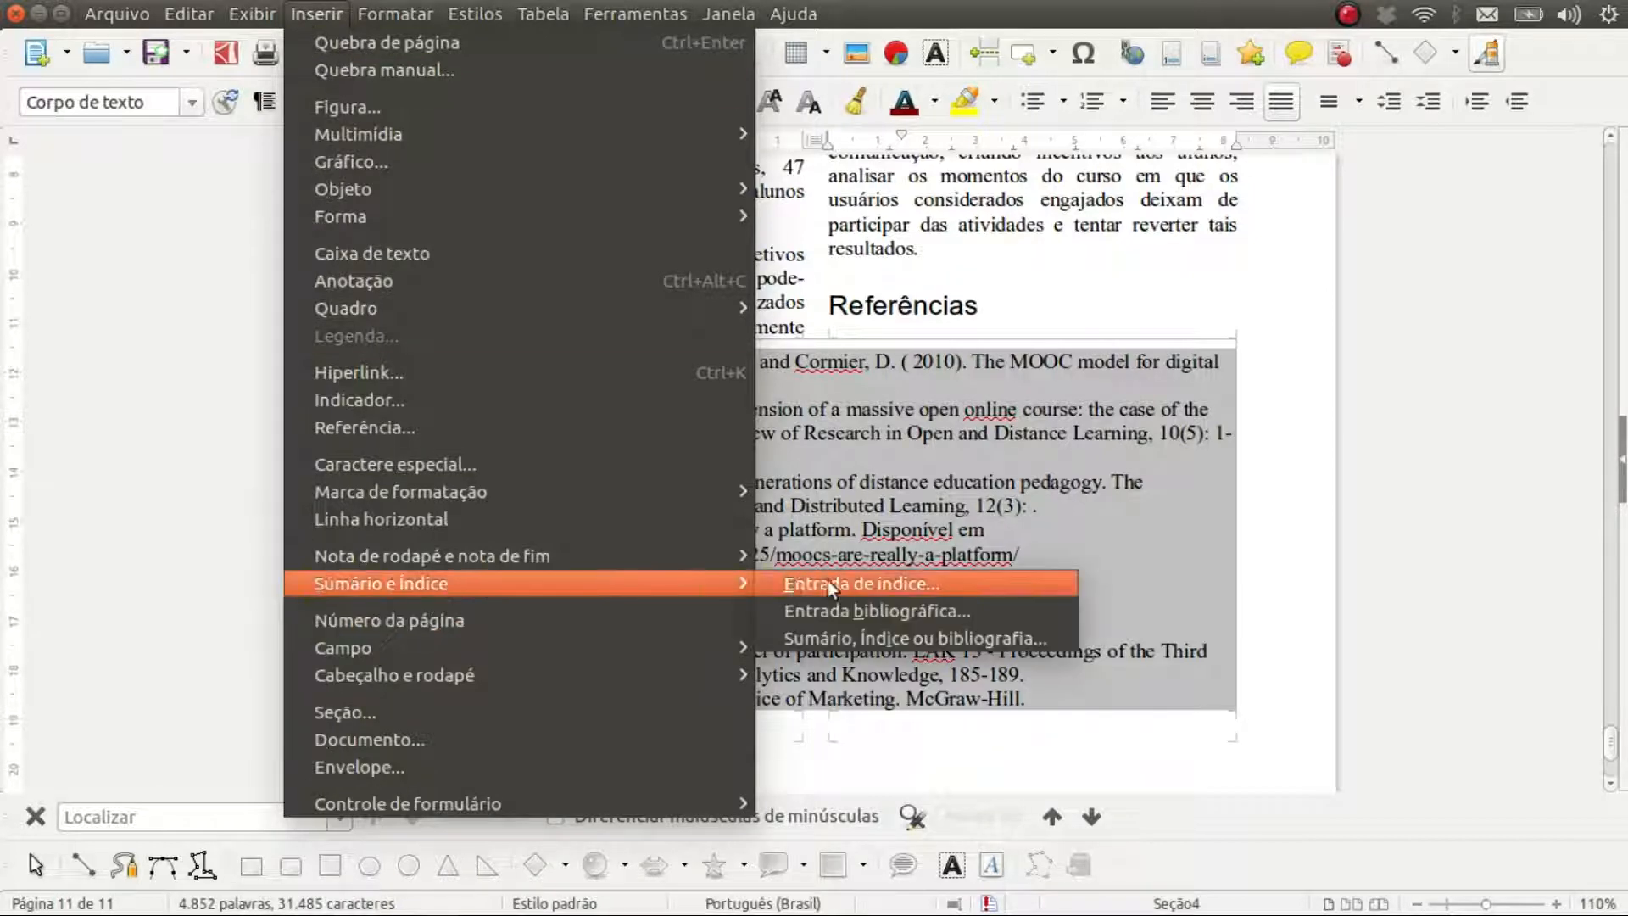
{"action": "left_click", "coordinate": [847, 613]}
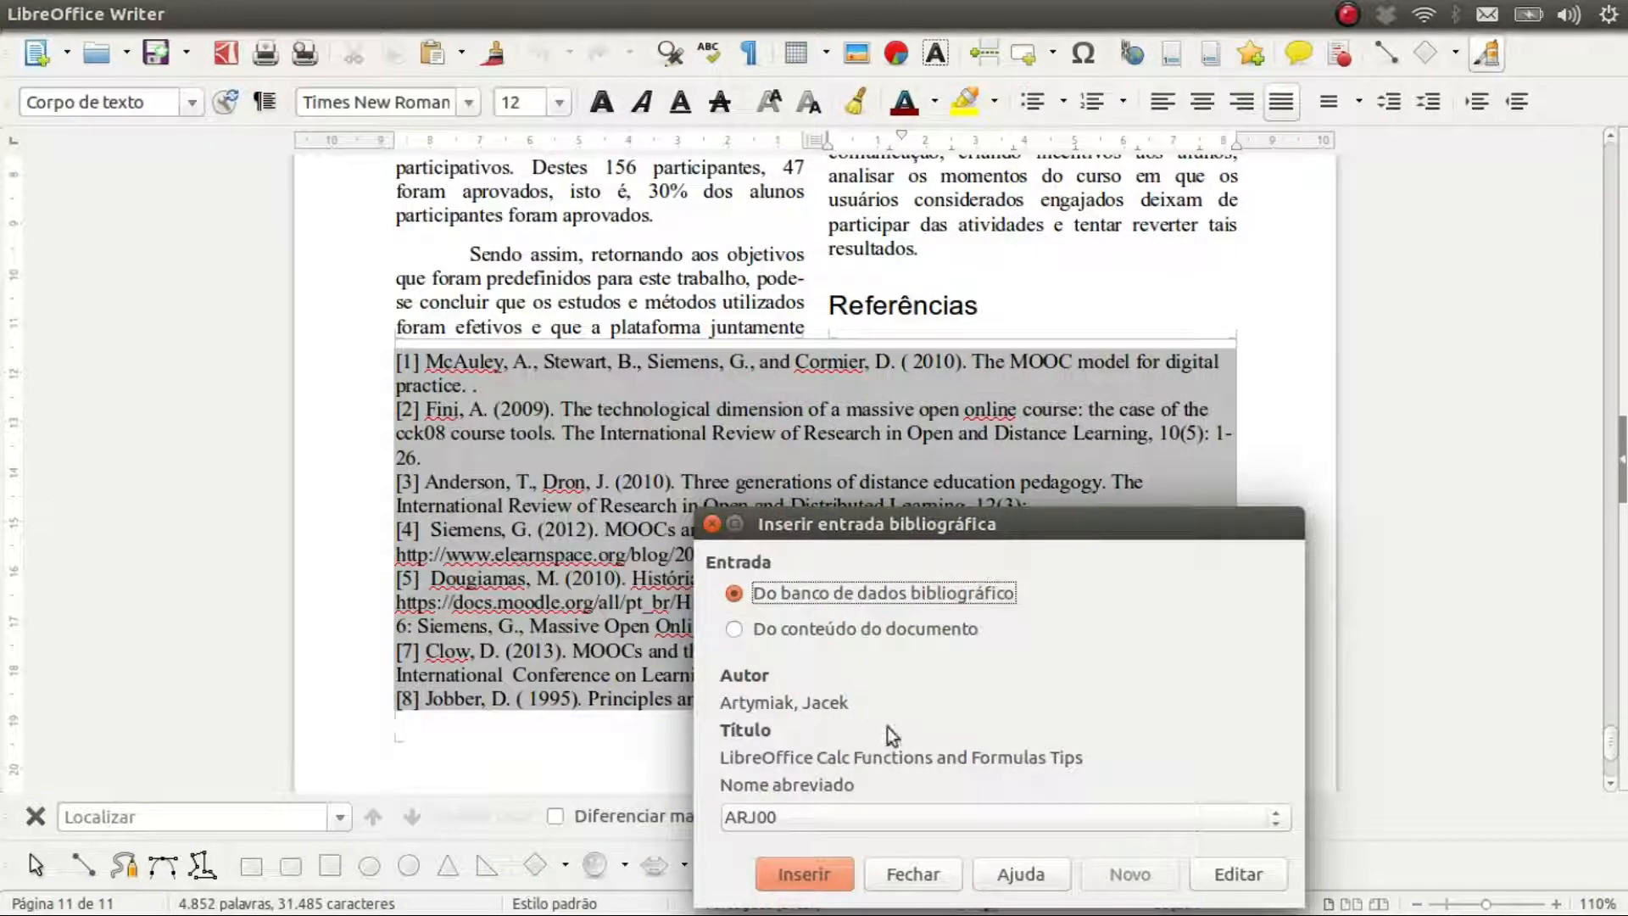
{"action": "left_click", "coordinate": [942, 809]}
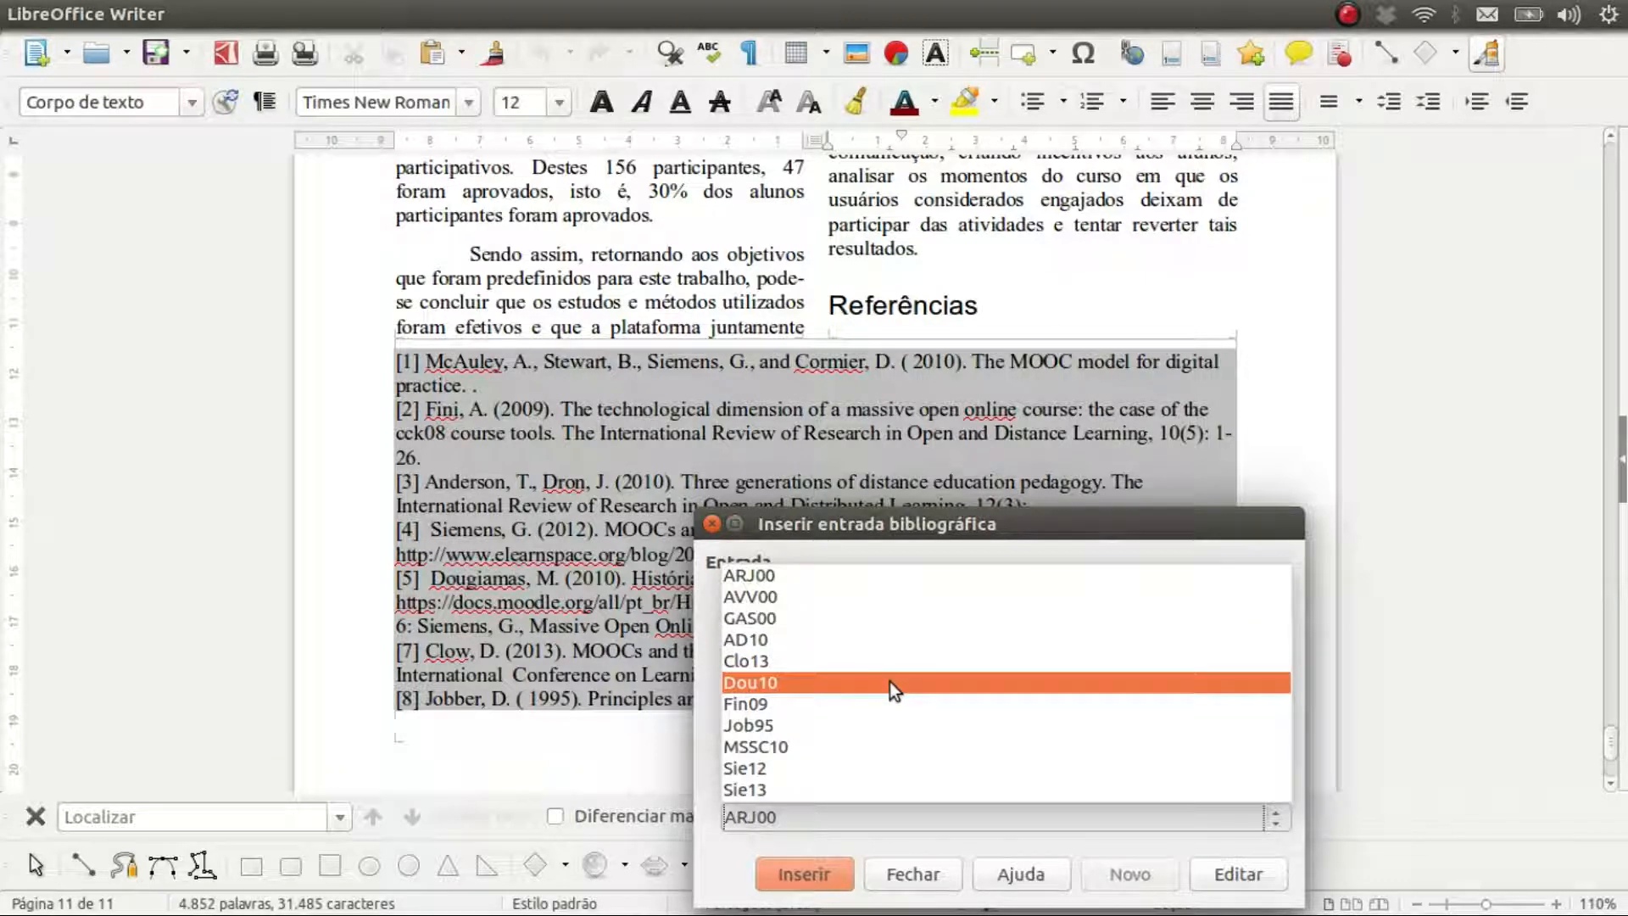
{"action": "left_click", "coordinate": [904, 596]}
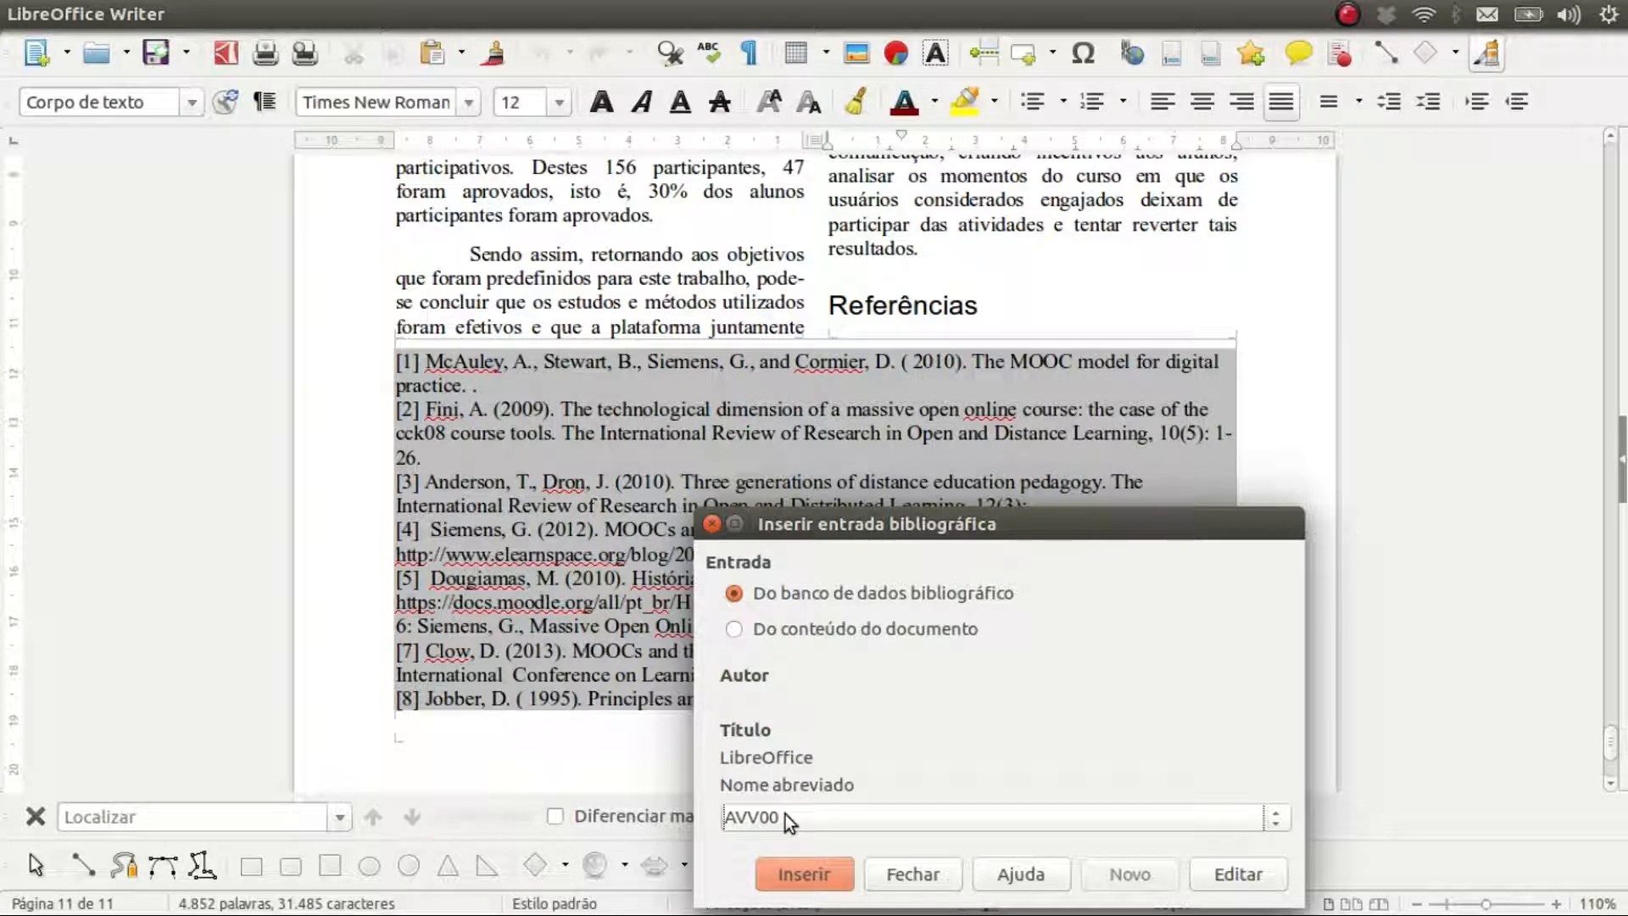
{"action": "left_click", "coordinate": [806, 870]}
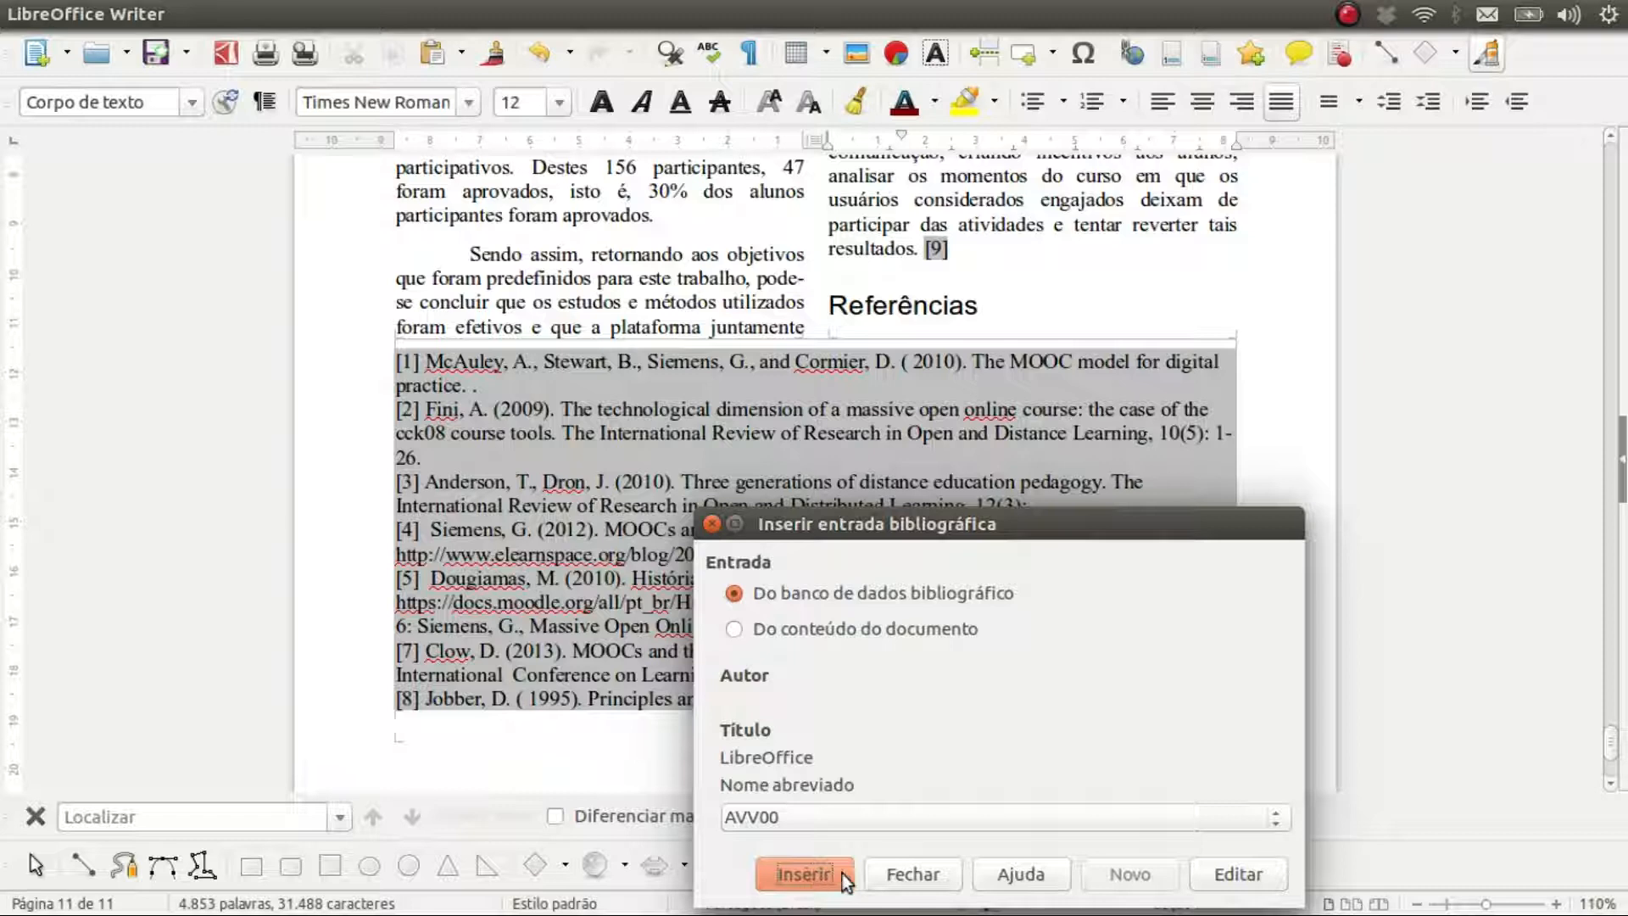
{"action": "left_click", "coordinate": [912, 873]}
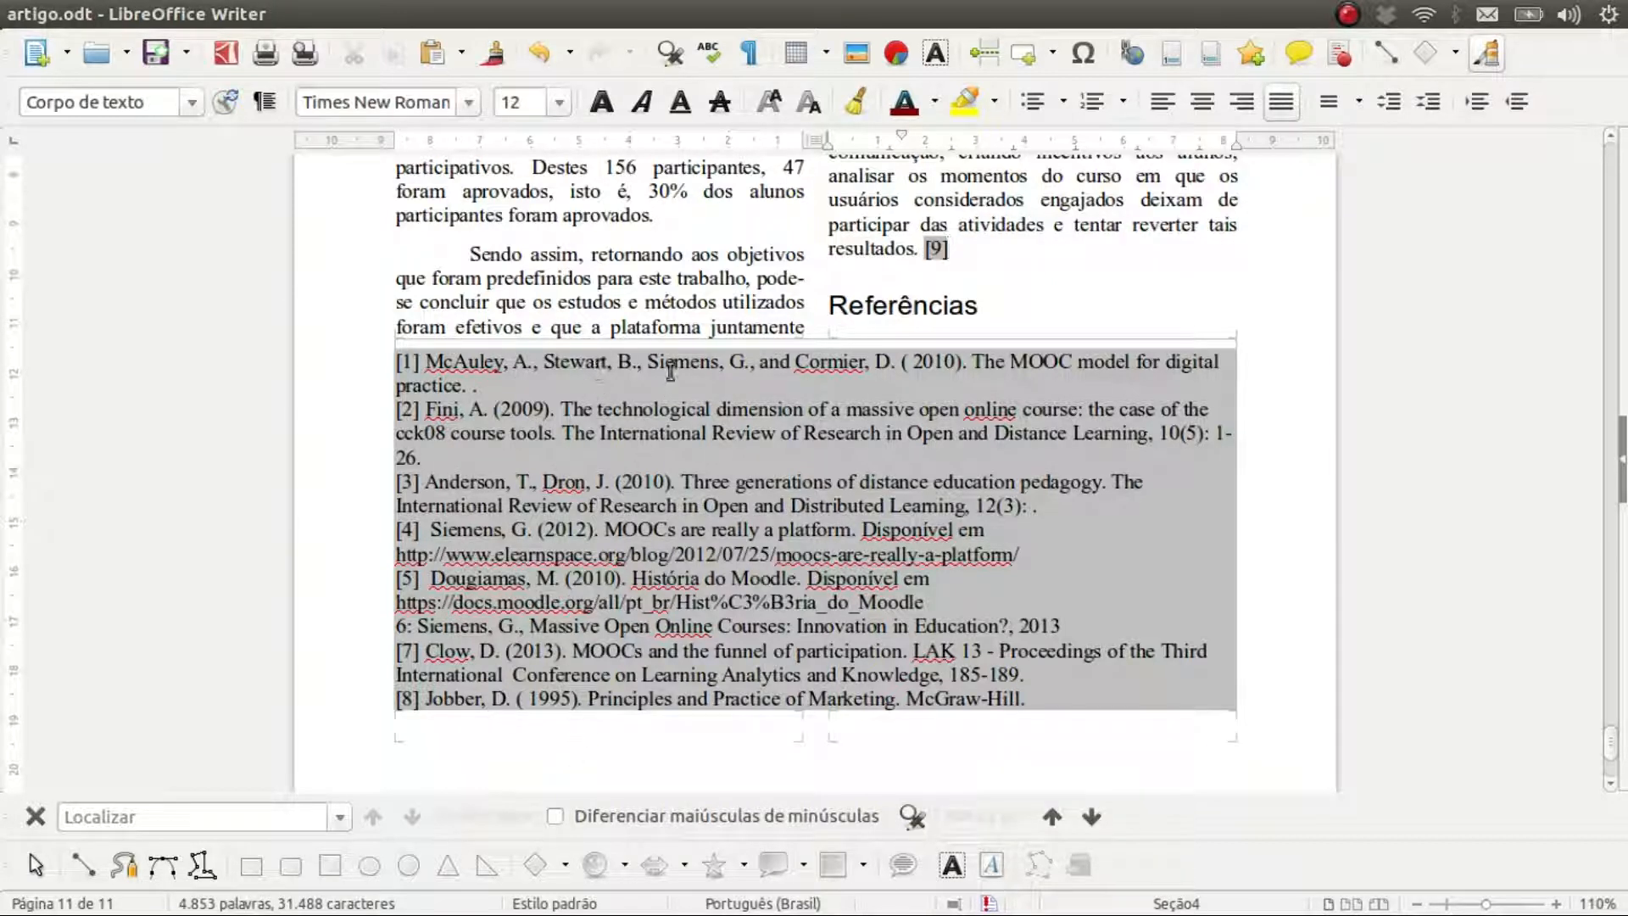
{"action": "right_click", "coordinate": [673, 490]}
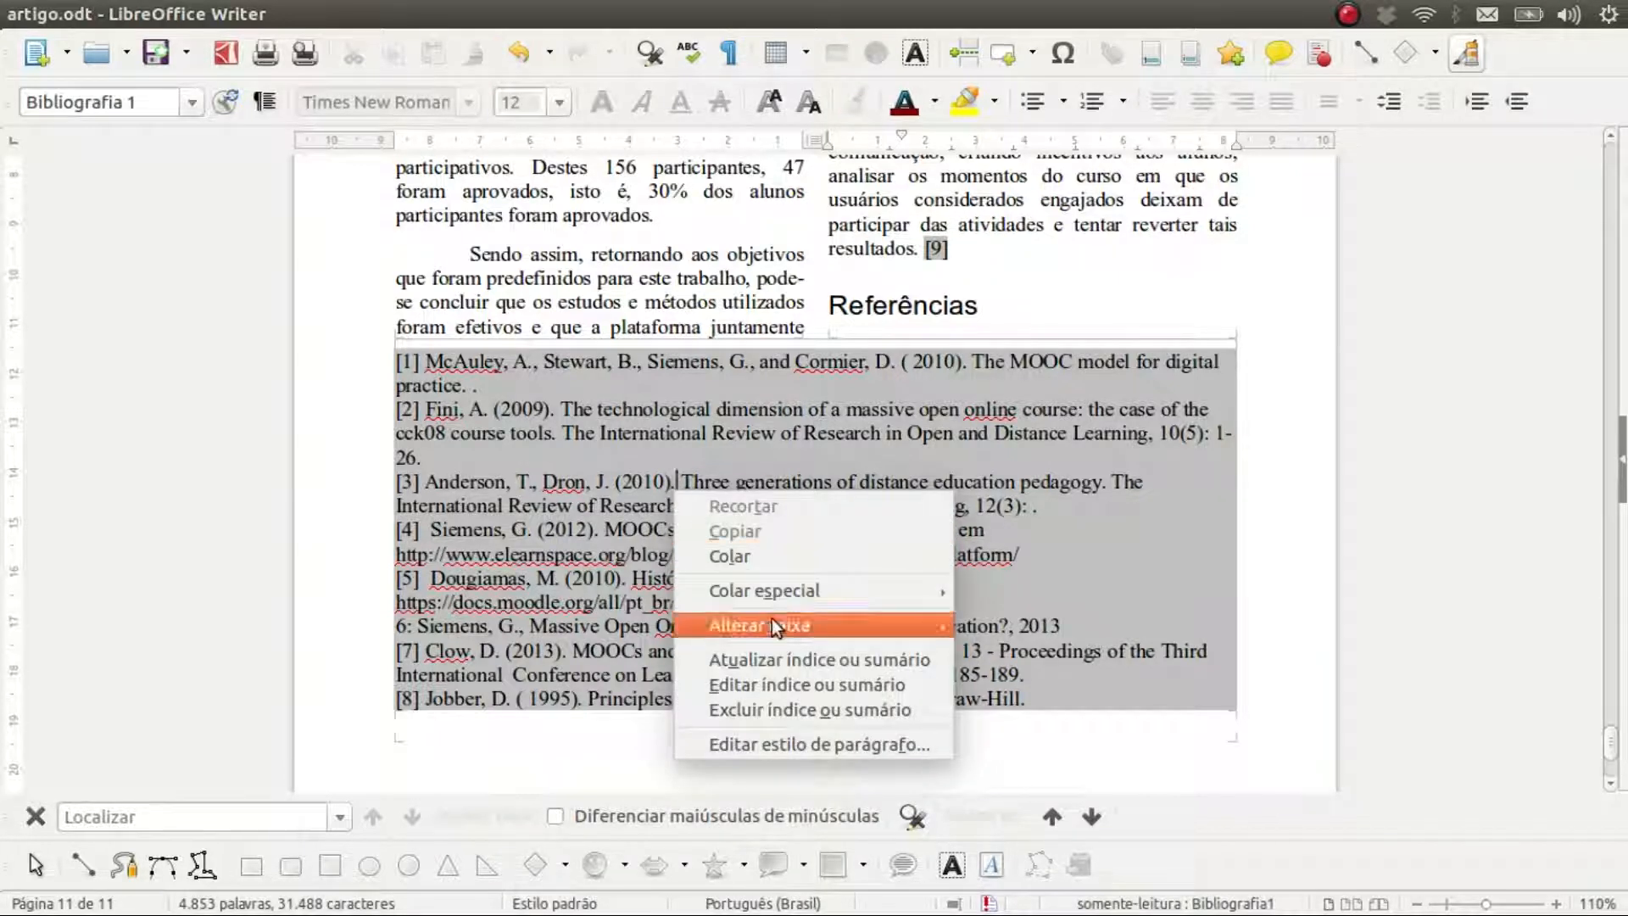
{"action": "left_click", "coordinate": [786, 665]}
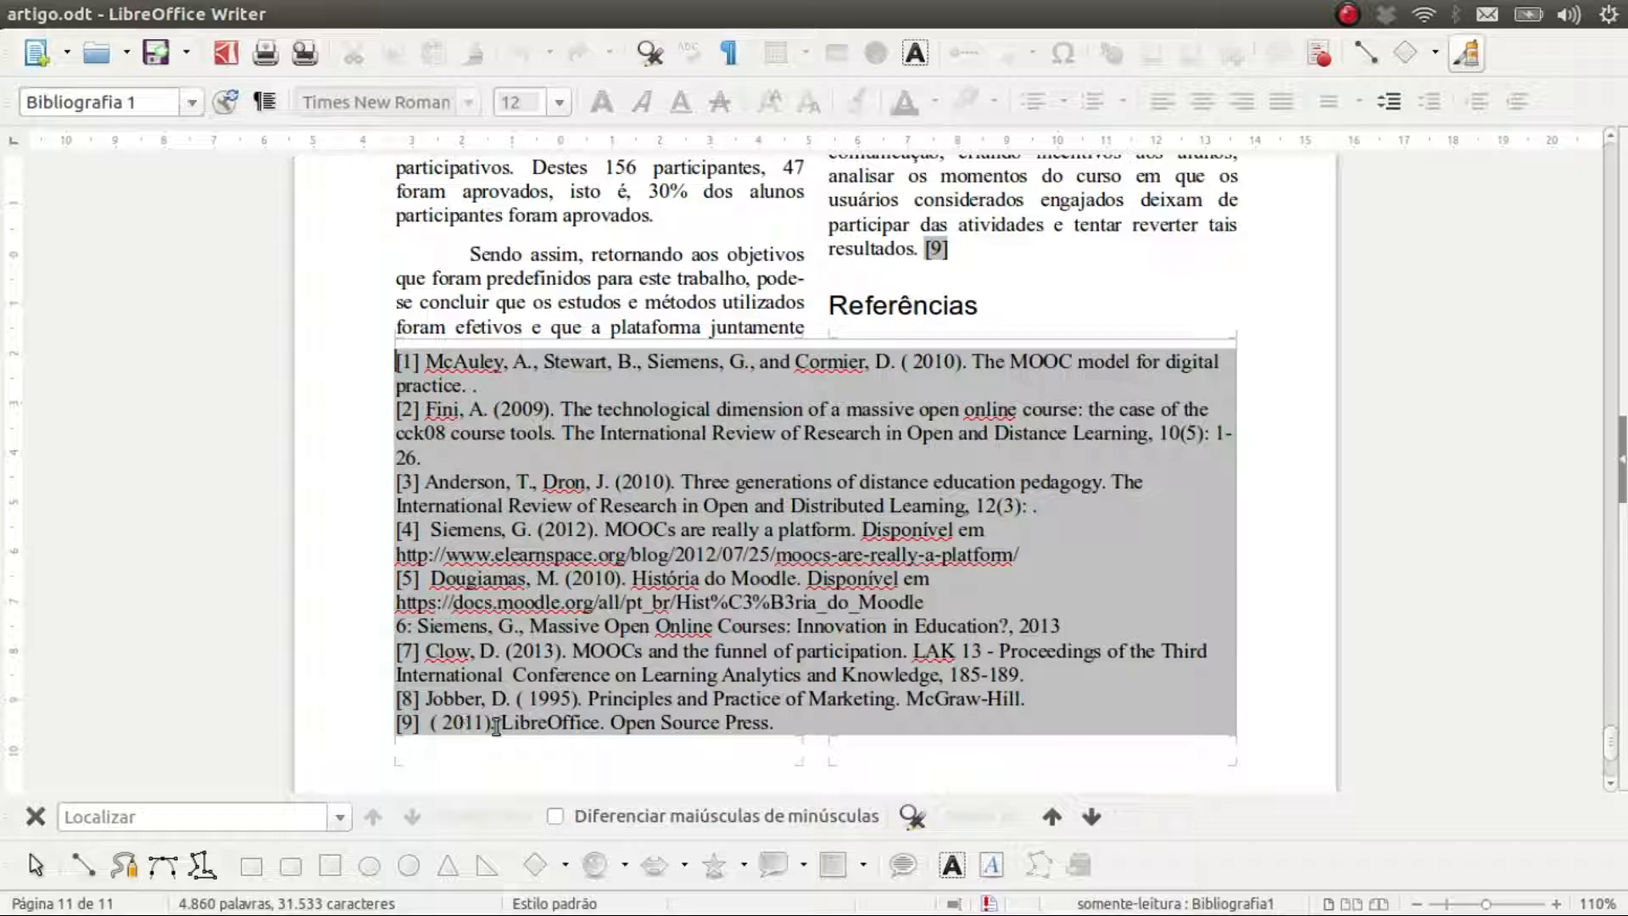
Step: Reopen the bibliography for editing, remove the extra space after the opening parenthesis in the Livro structure and apply the change
{"action": "right_click", "coordinate": [549, 700]}
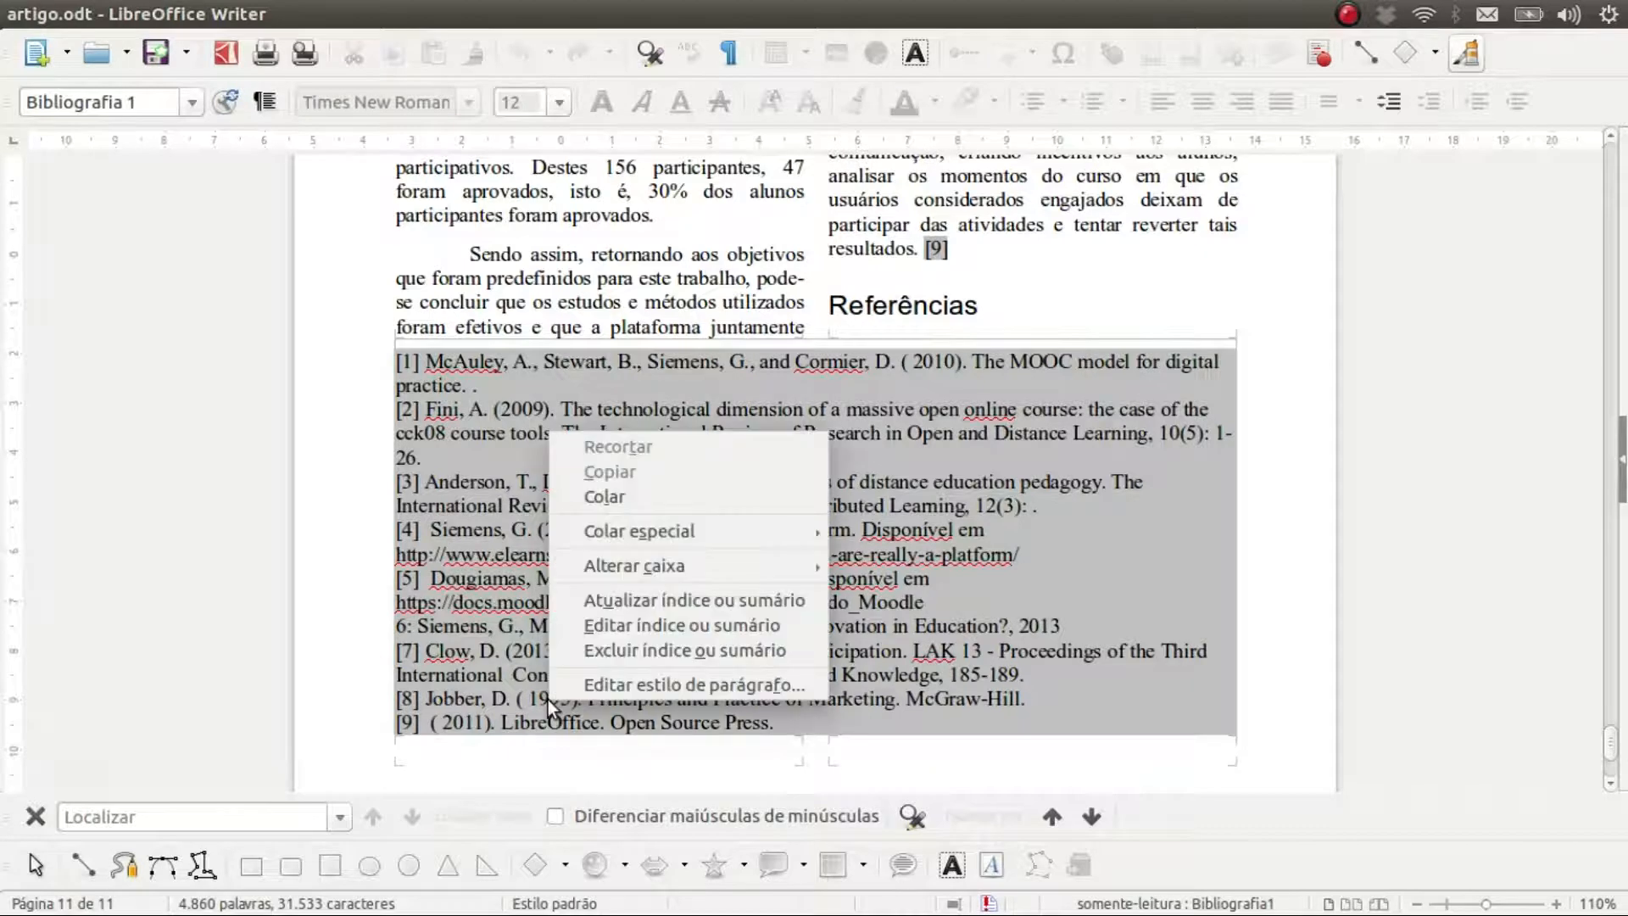
{"action": "left_click", "coordinate": [636, 624]}
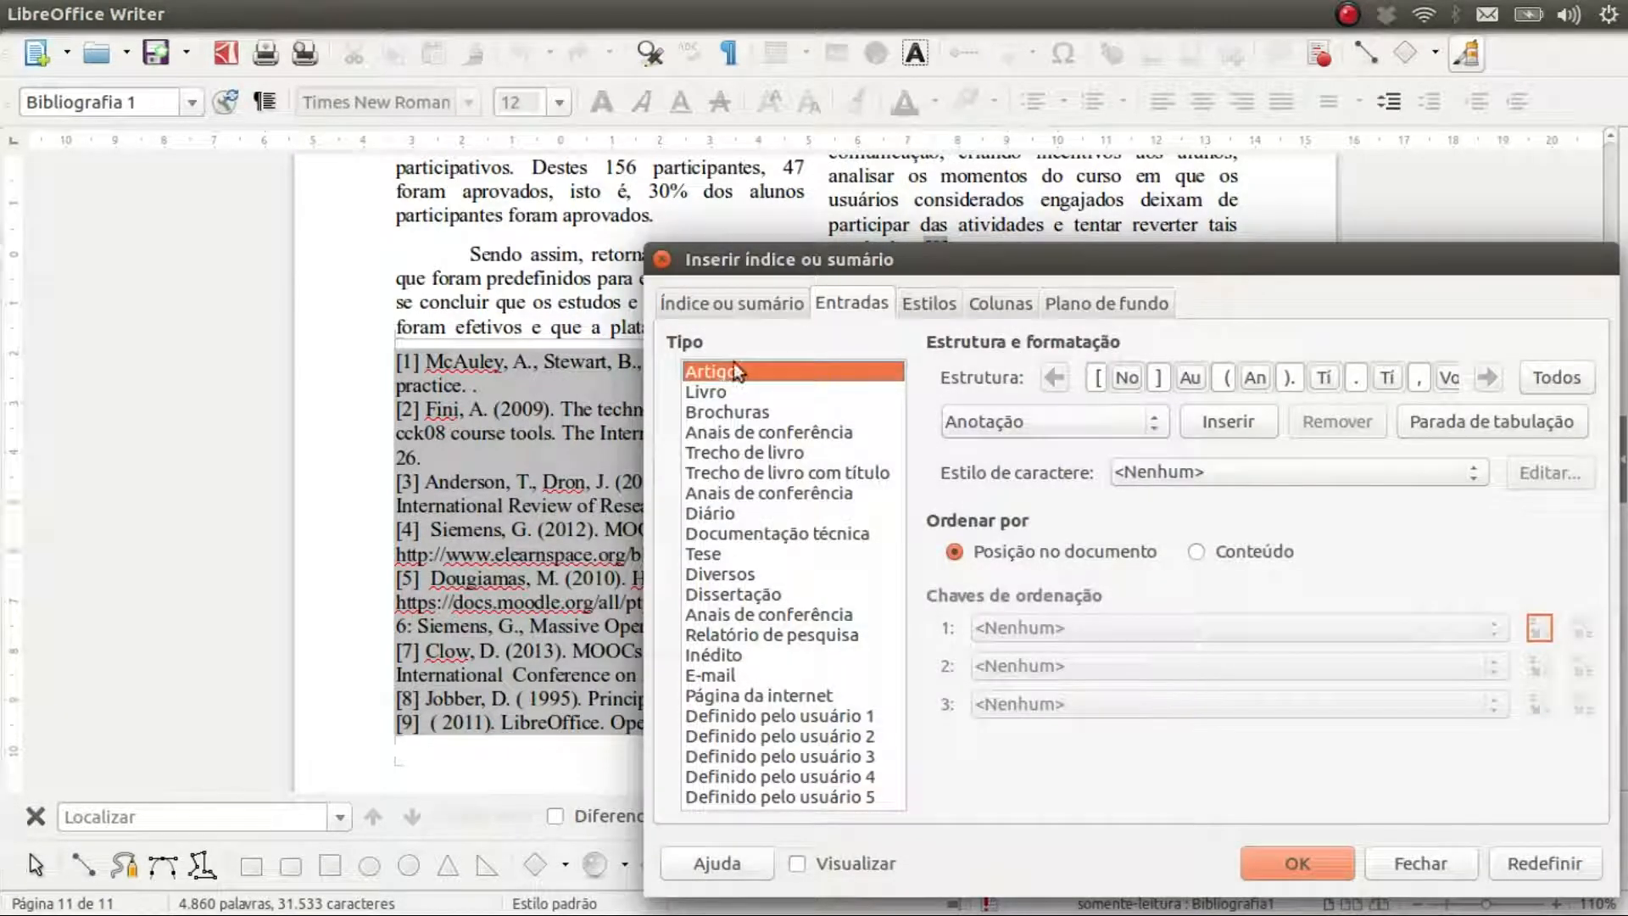
{"action": "left_click", "coordinate": [743, 392]}
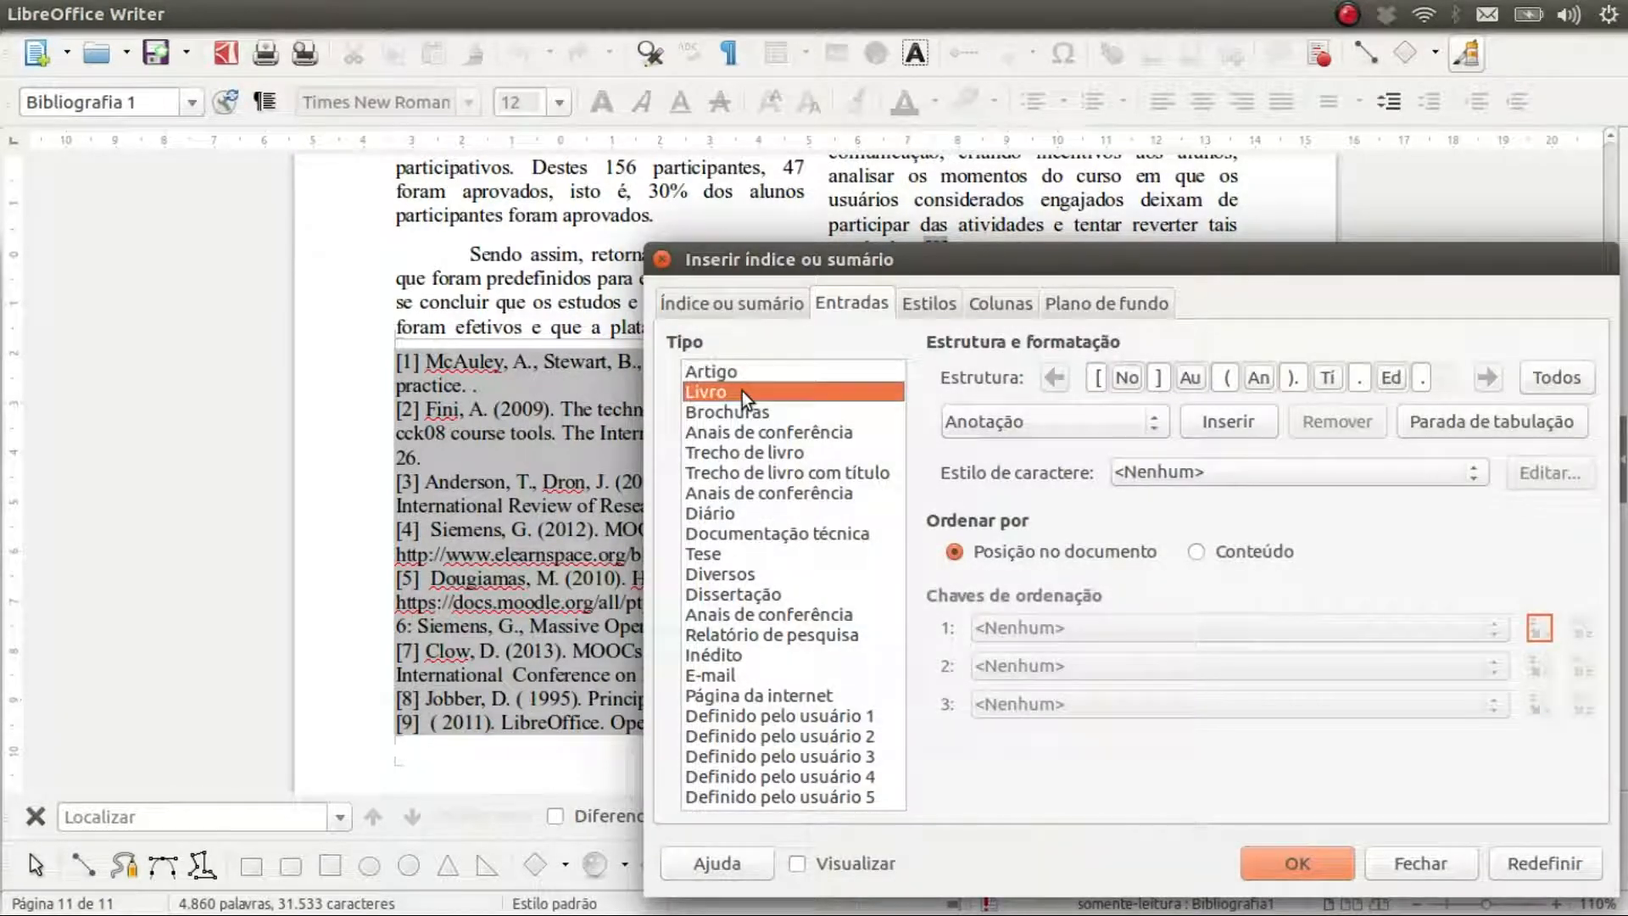
{"action": "left_click", "coordinate": [1238, 379]}
{"action": "key", "text": "BackSpace"}
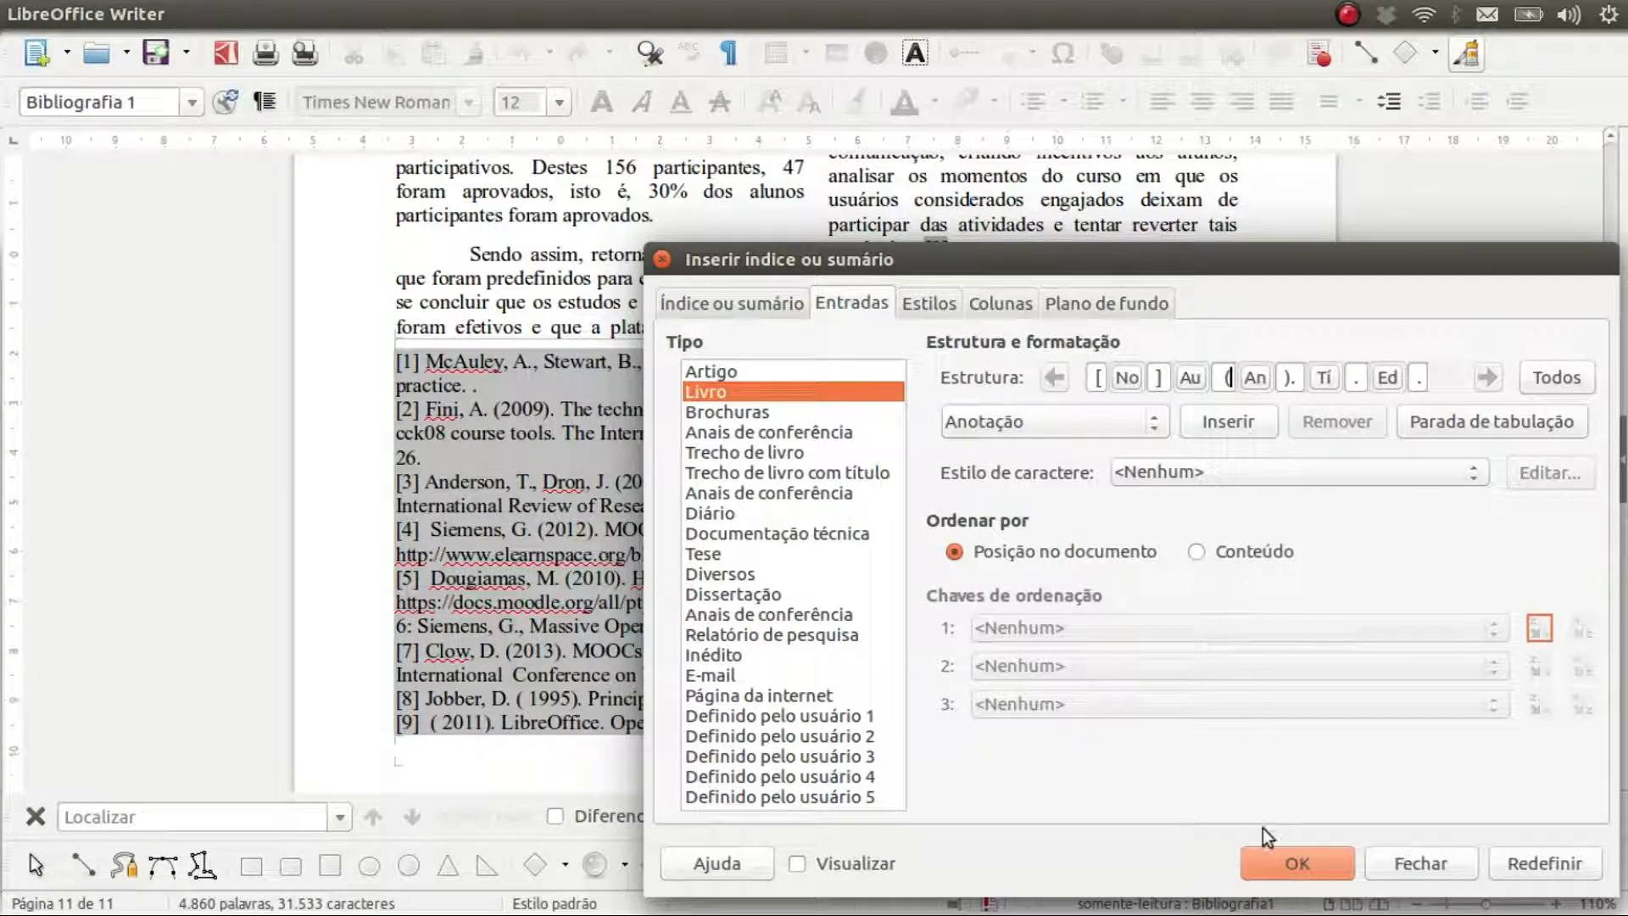
{"action": "left_click", "coordinate": [1280, 858]}
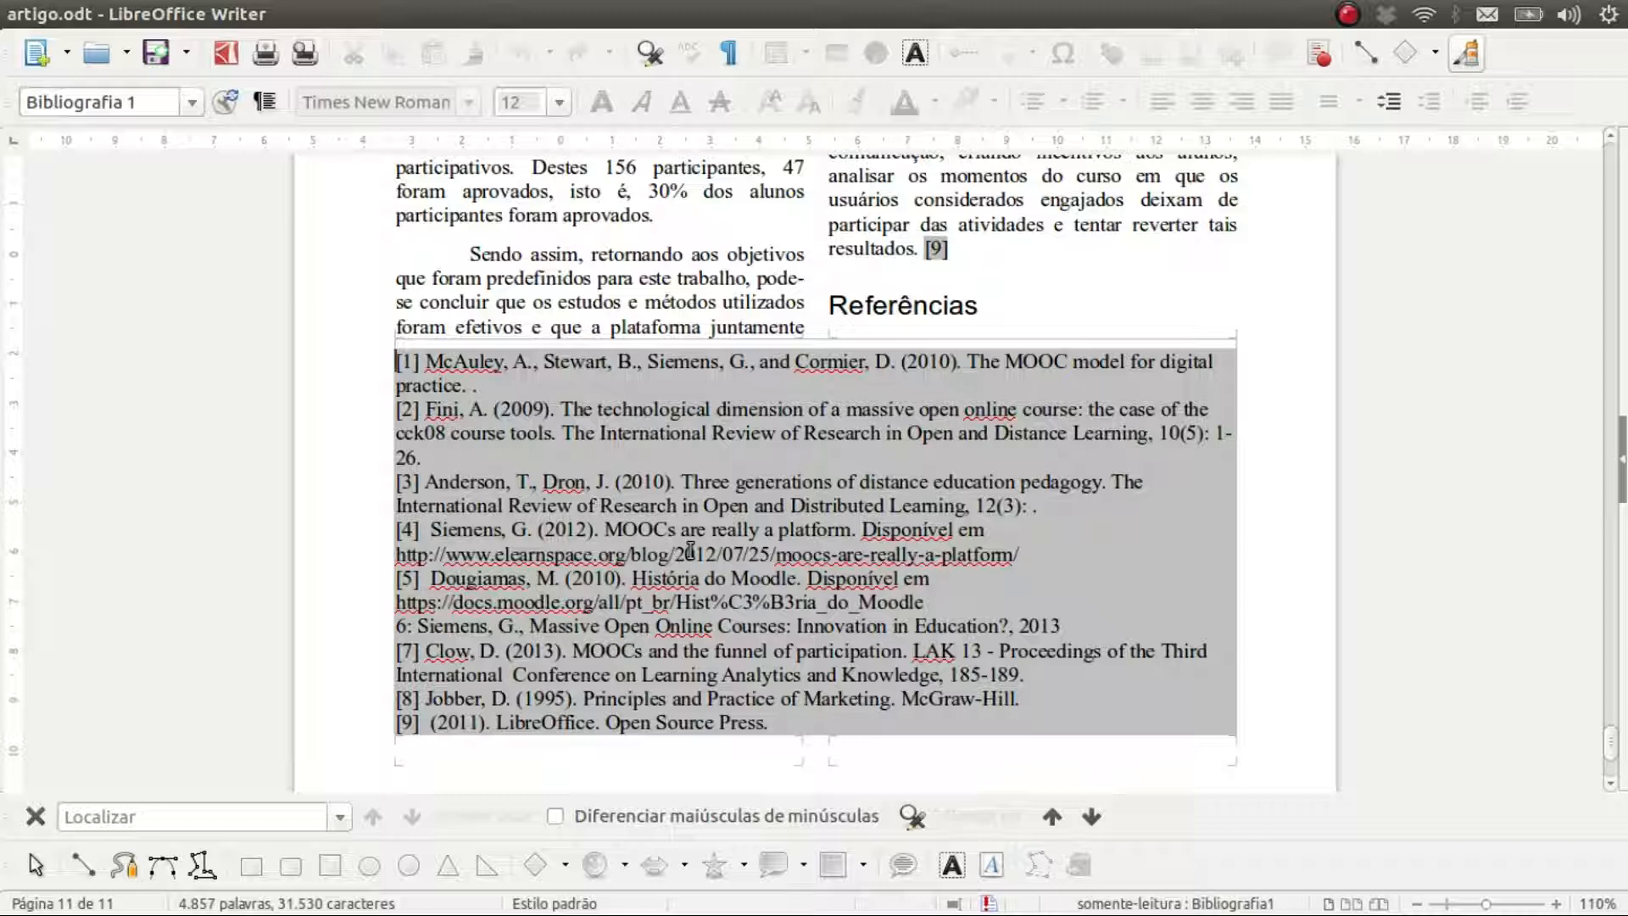
Step: Examine the fields of the Artigo entry structure in the bibliography settings without changing them
{"action": "right_click", "coordinate": [842, 582]}
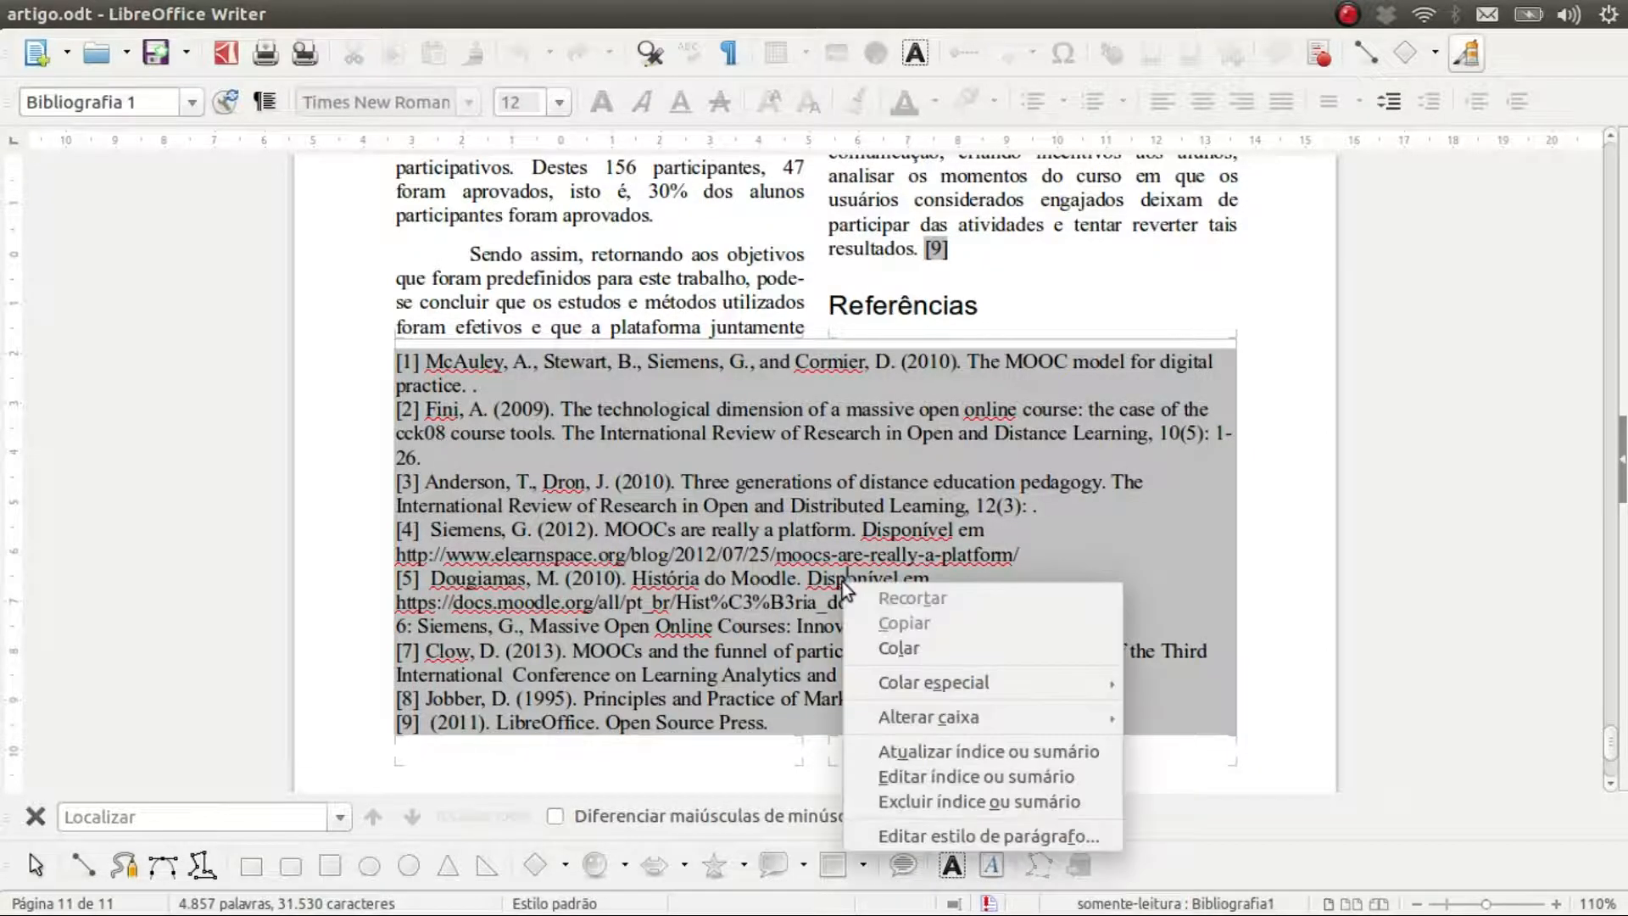
{"action": "left_click", "coordinate": [965, 776]}
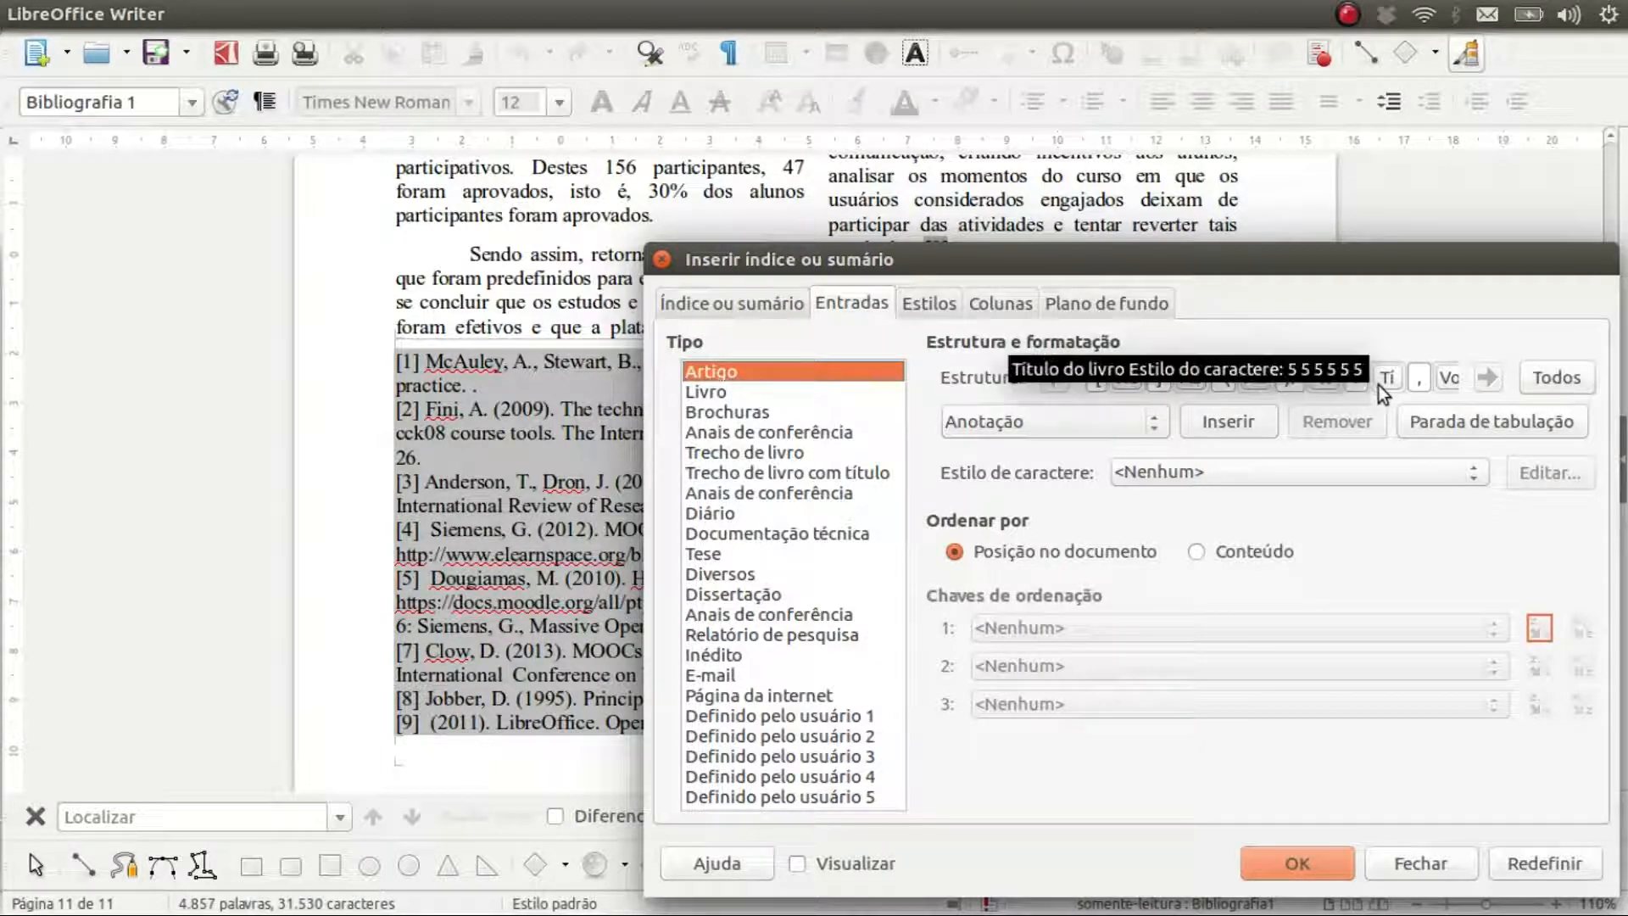
{"action": "left_click", "coordinate": [1404, 862]}
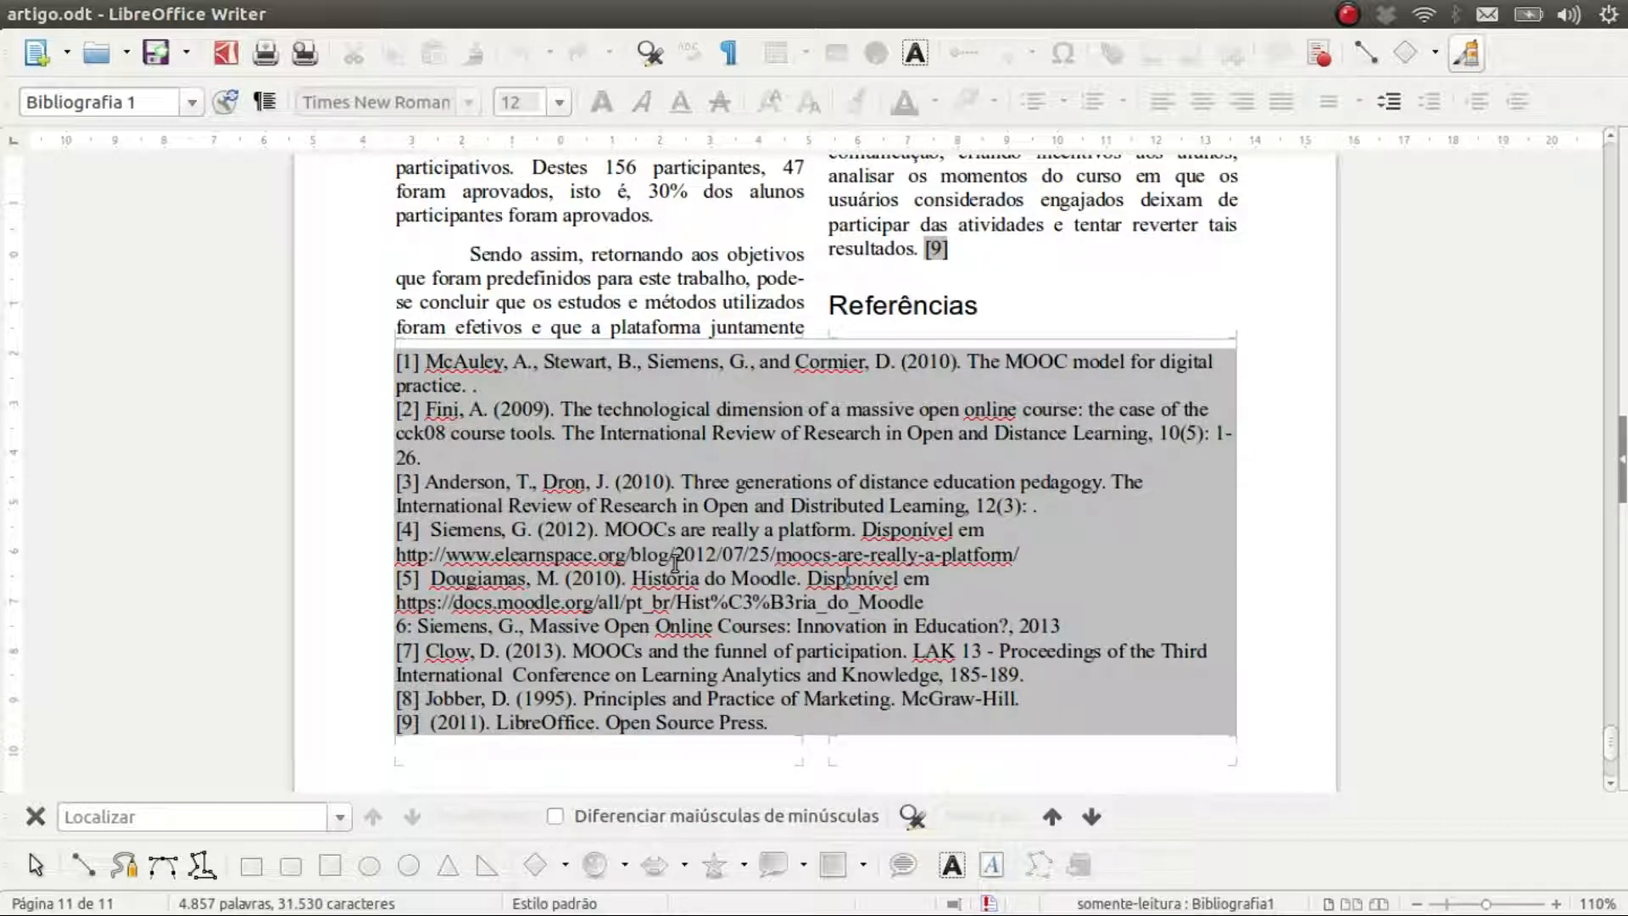
Step: Delete the citation [9] after "resultados." above the Referências heading and update the bibliography
{"action": "left_click", "coordinate": [972, 252]}
{"action": "key", "text": "BackSpace"}
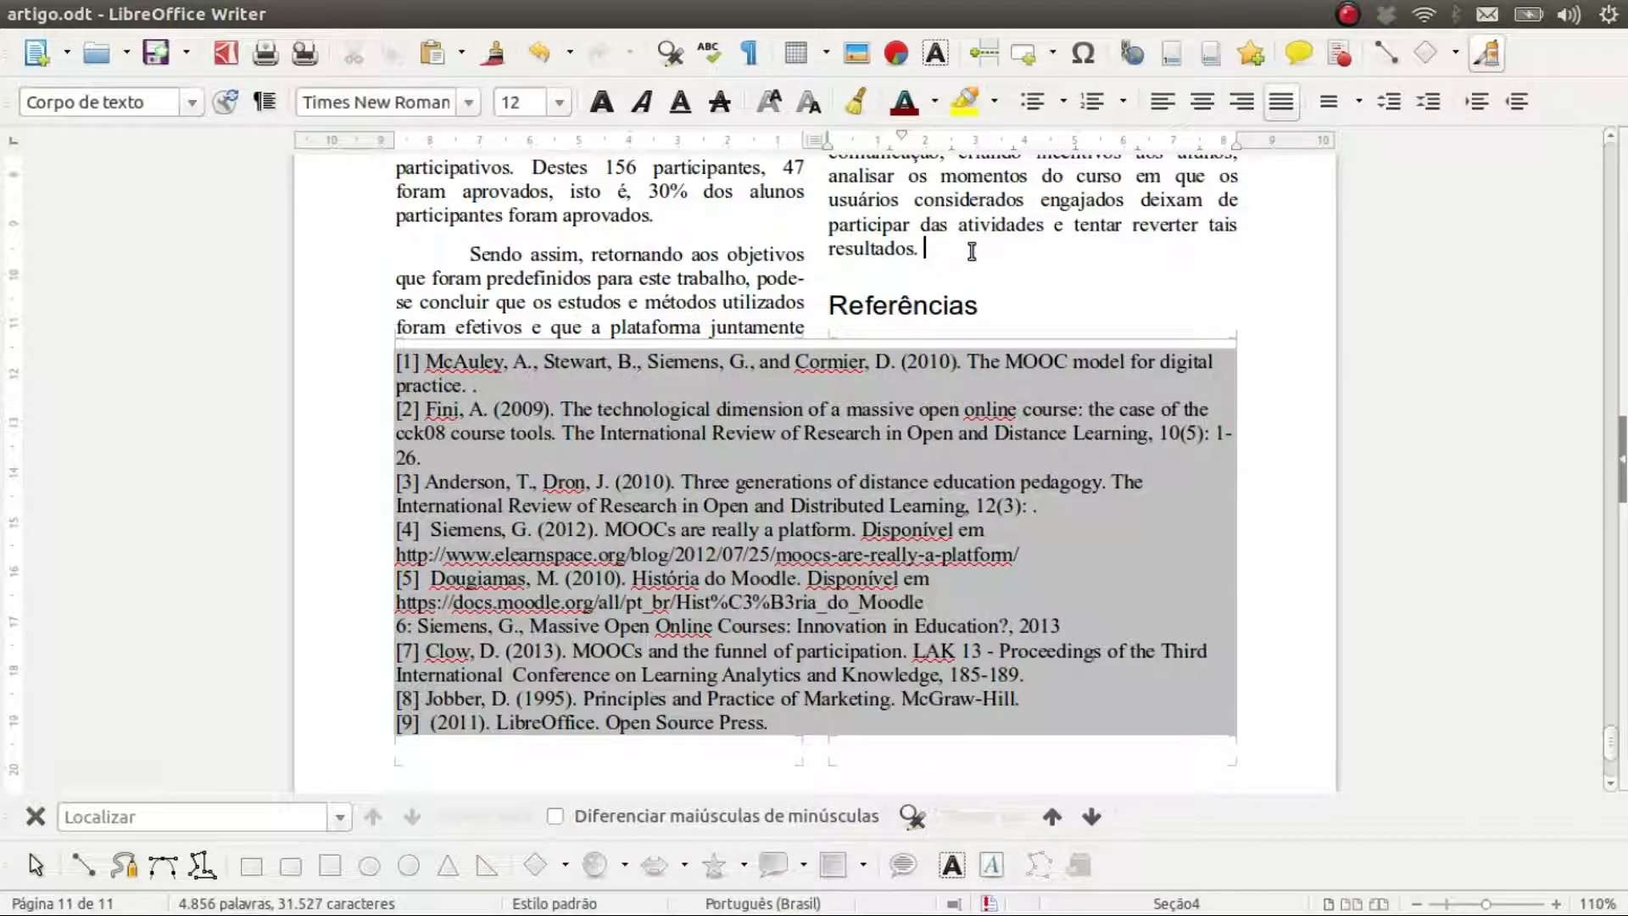
{"action": "key", "text": "BackSpace"}
{"action": "right_click", "coordinate": [785, 439]}
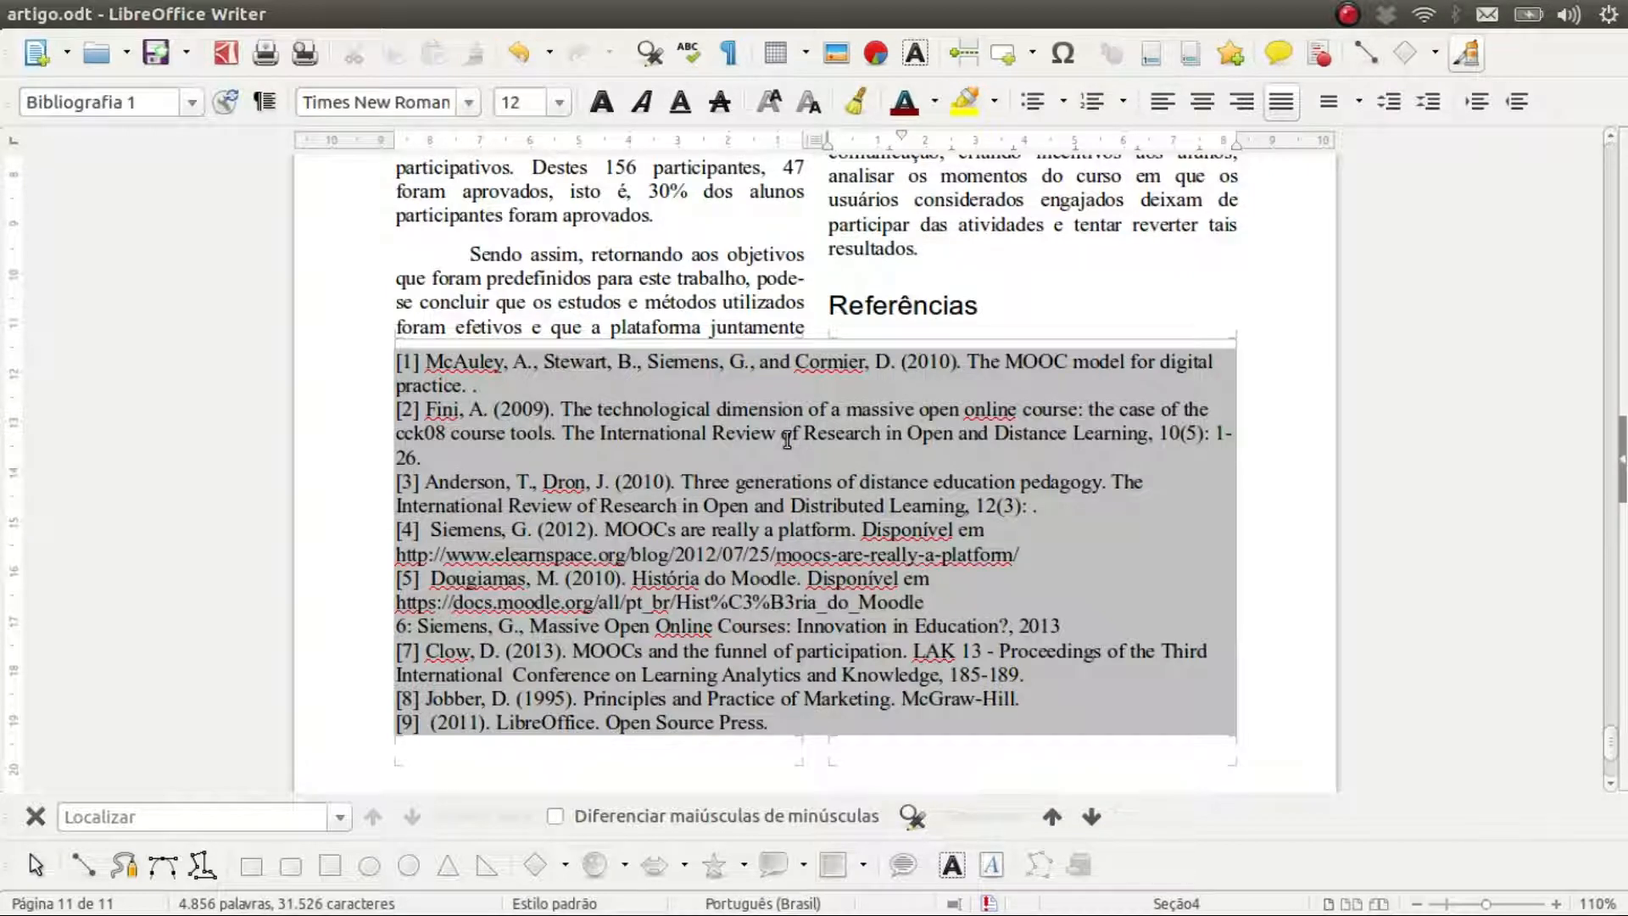
{"action": "left_click", "coordinate": [887, 605]}
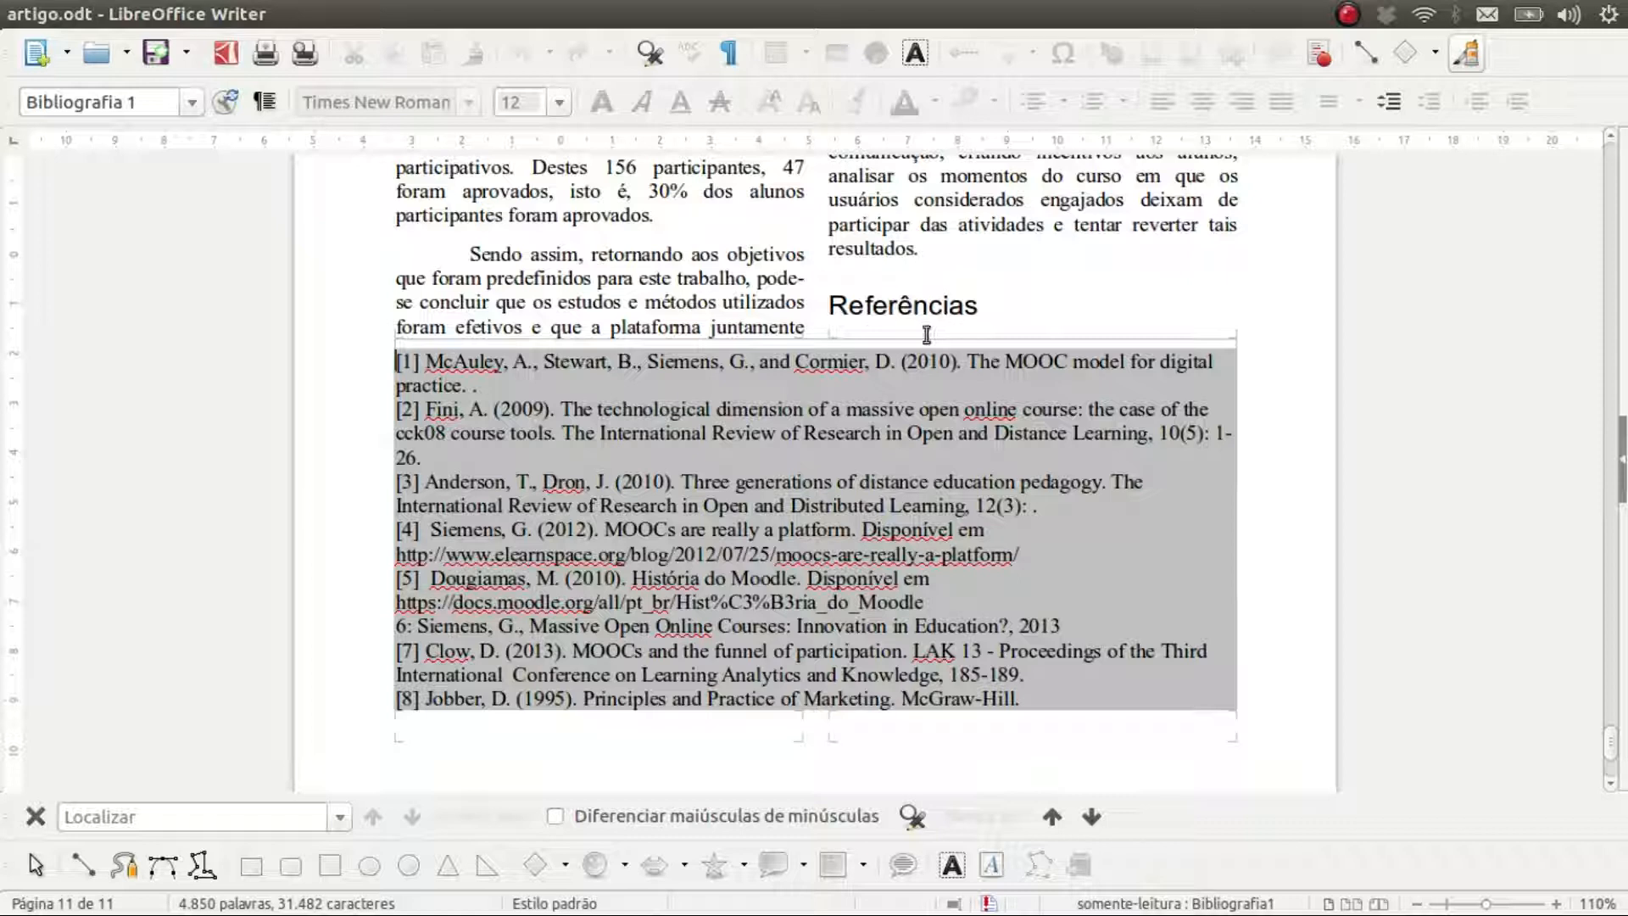
Step: Examine the Referências heading, the generated bibliography section below it and the commands available for that section
{"action": "left_click", "coordinate": [890, 435]}
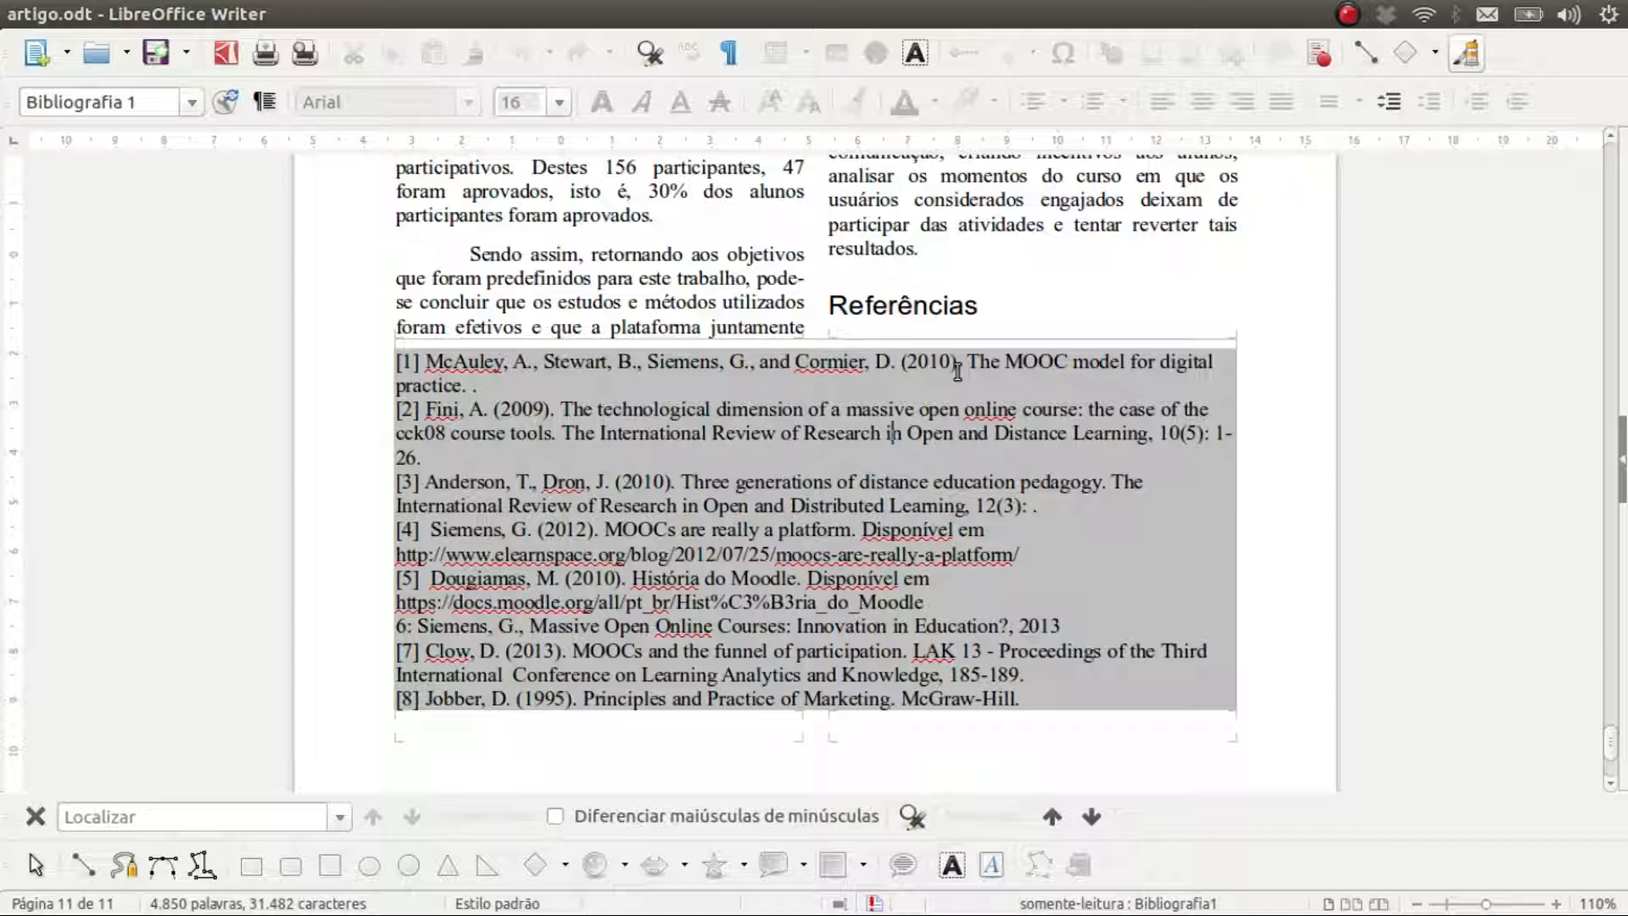
{"action": "left_click", "coordinate": [929, 307]}
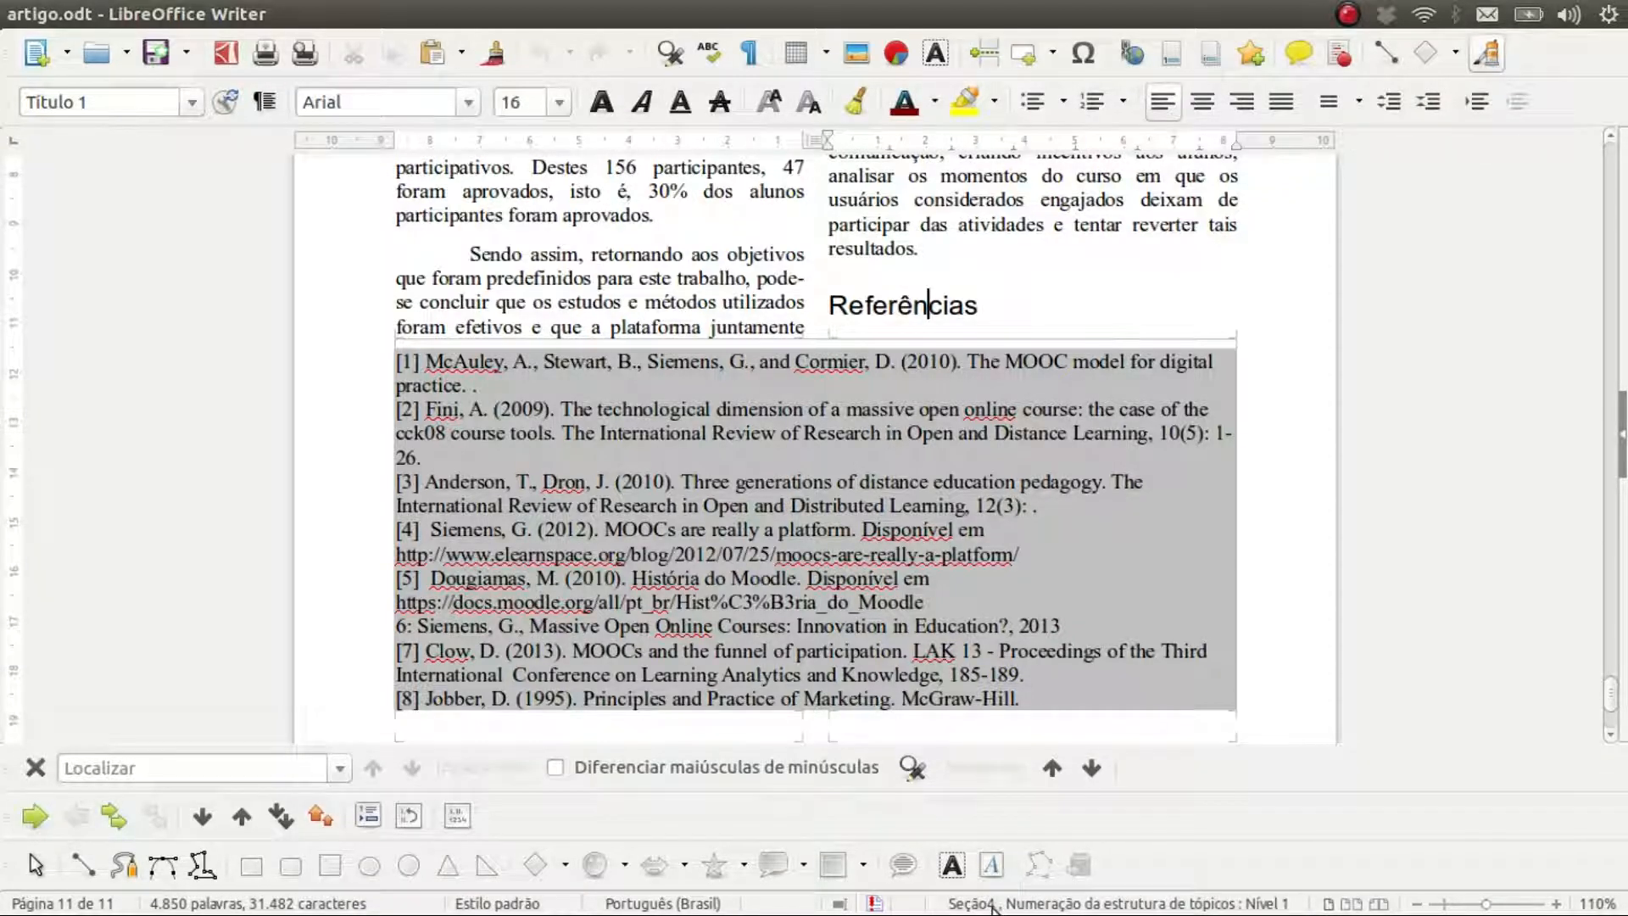
{"action": "left_click", "coordinate": [857, 503]}
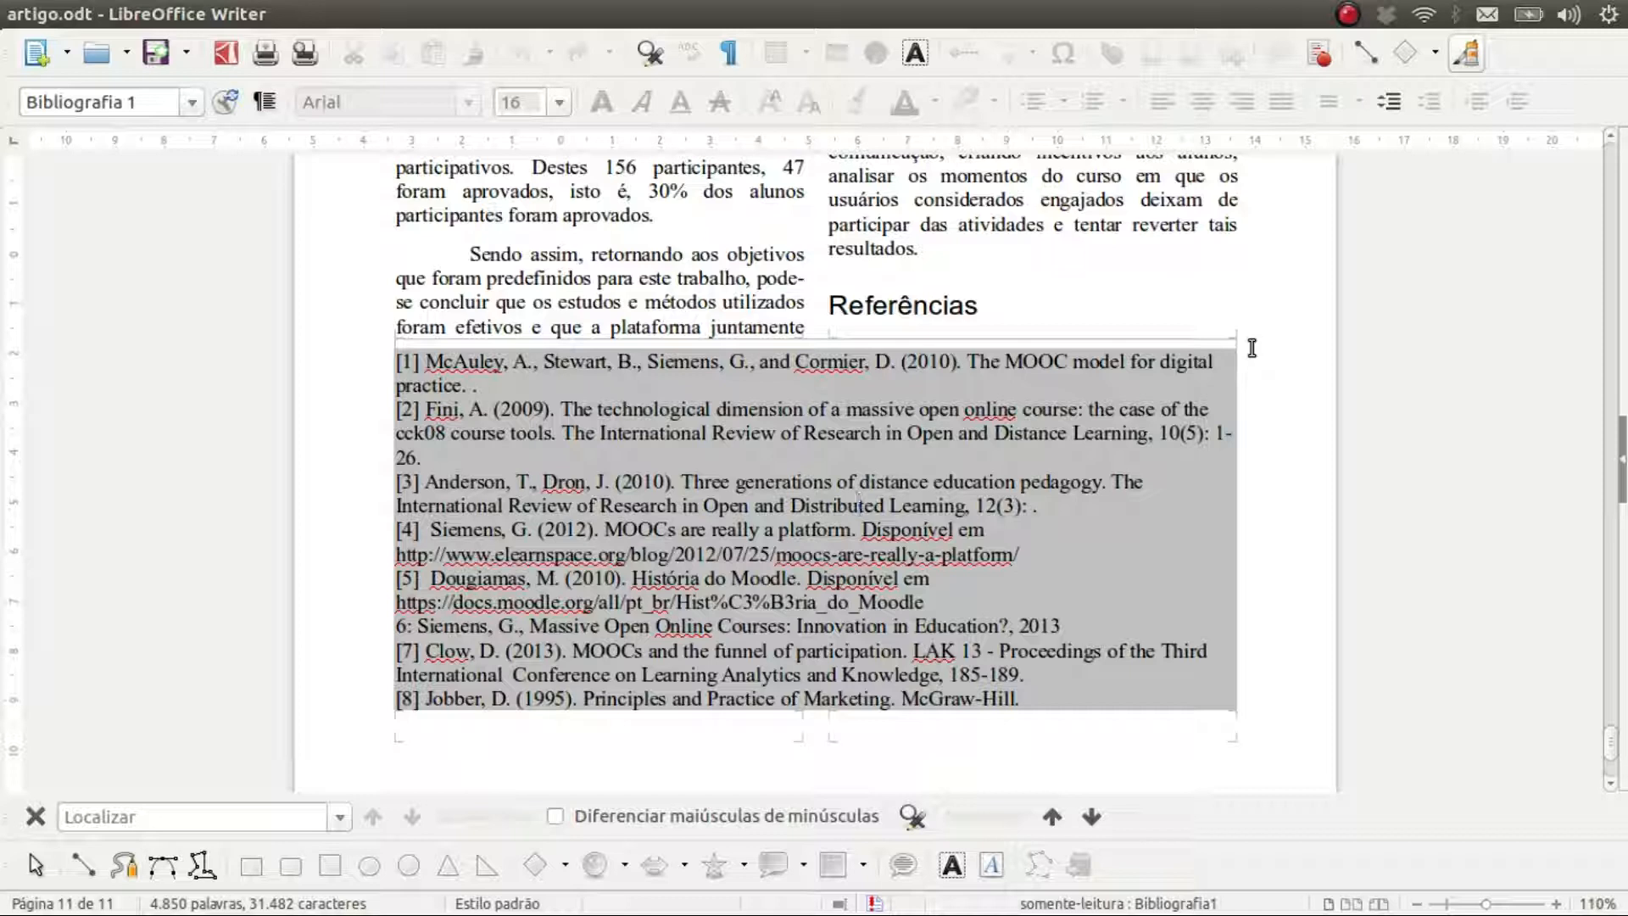
{"action": "left_click", "coordinate": [1001, 309]}
{"action": "left_click_drag", "start_coordinate": [1001, 308], "coordinate": [845, 306]}
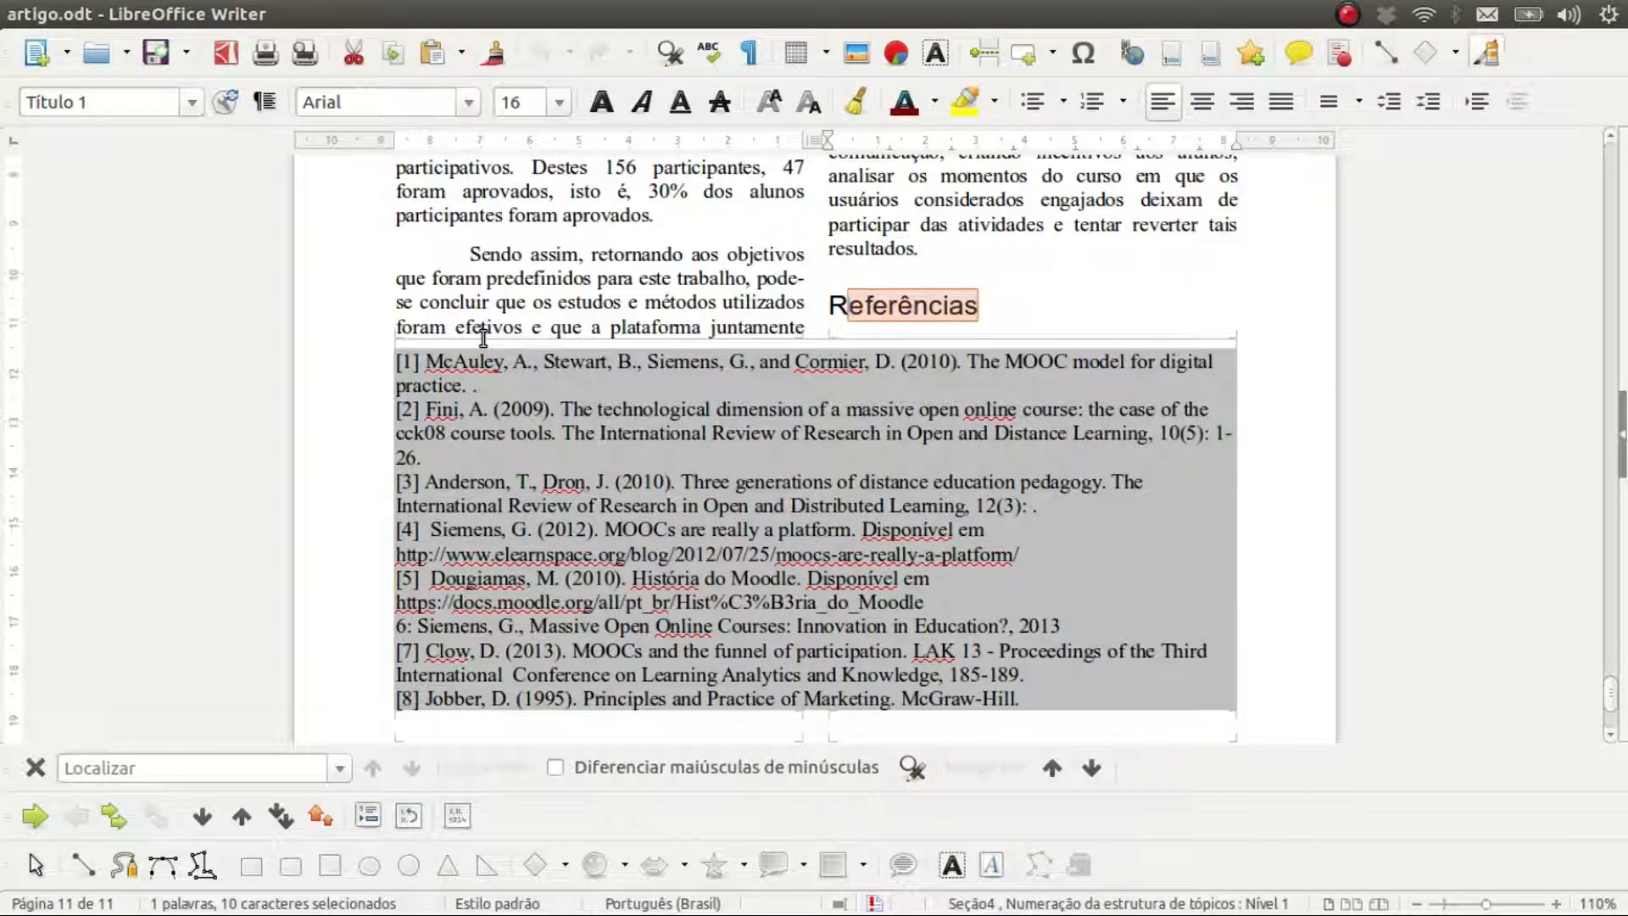
{"action": "left_click_drag", "start_coordinate": [452, 361], "coordinate": [886, 624]}
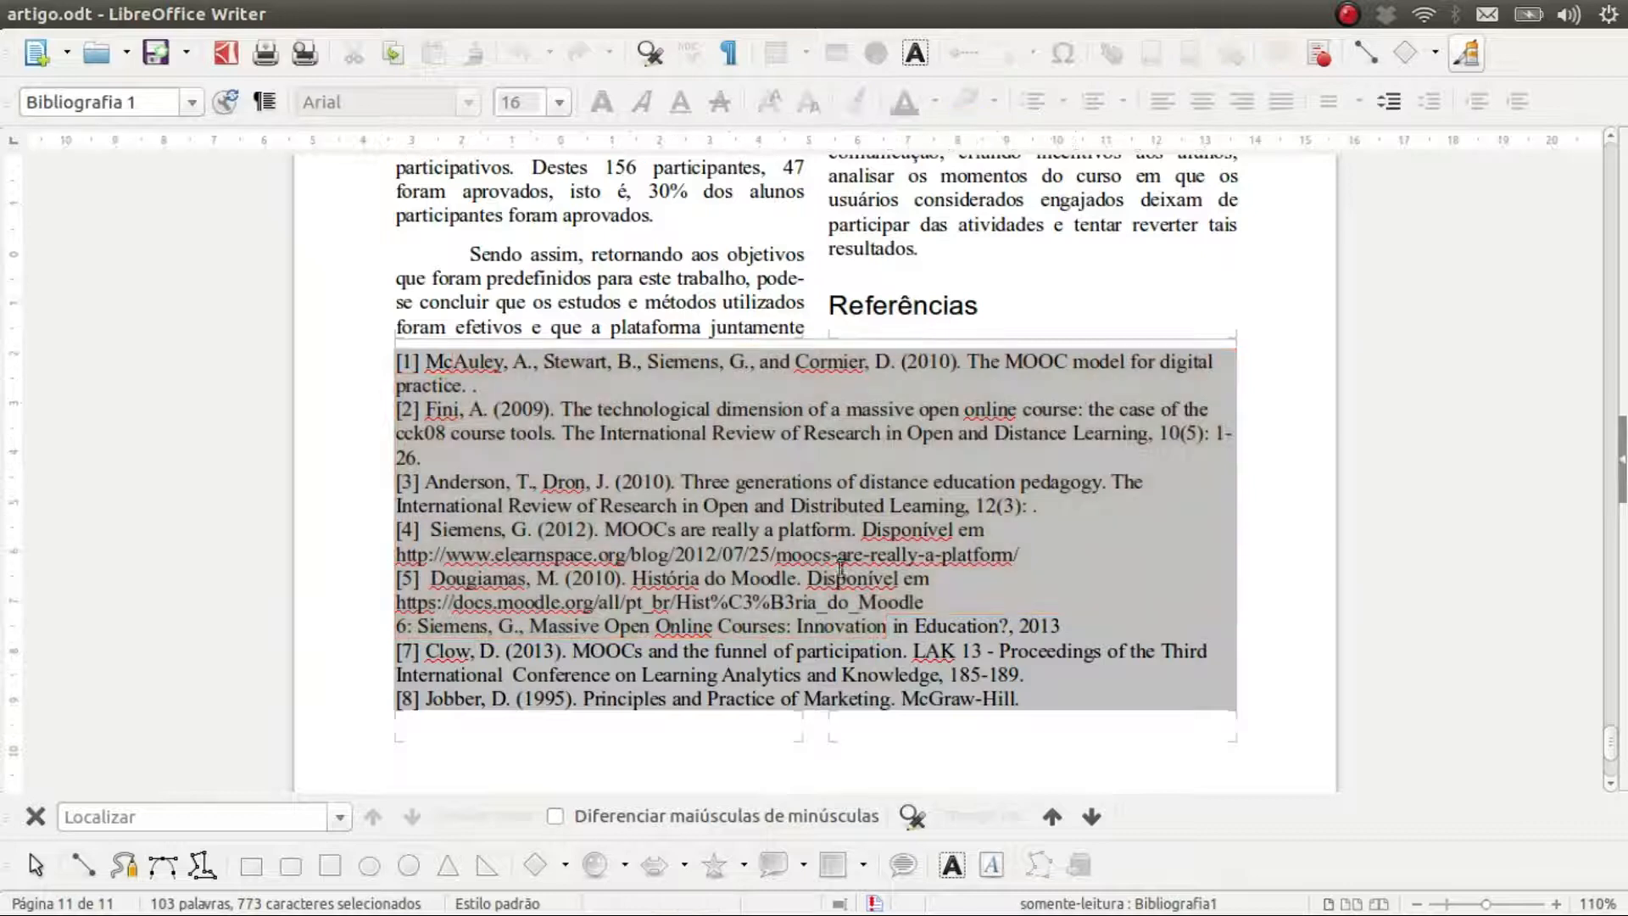
{"action": "left_click", "coordinate": [800, 538]}
{"action": "left_click", "coordinate": [801, 539]}
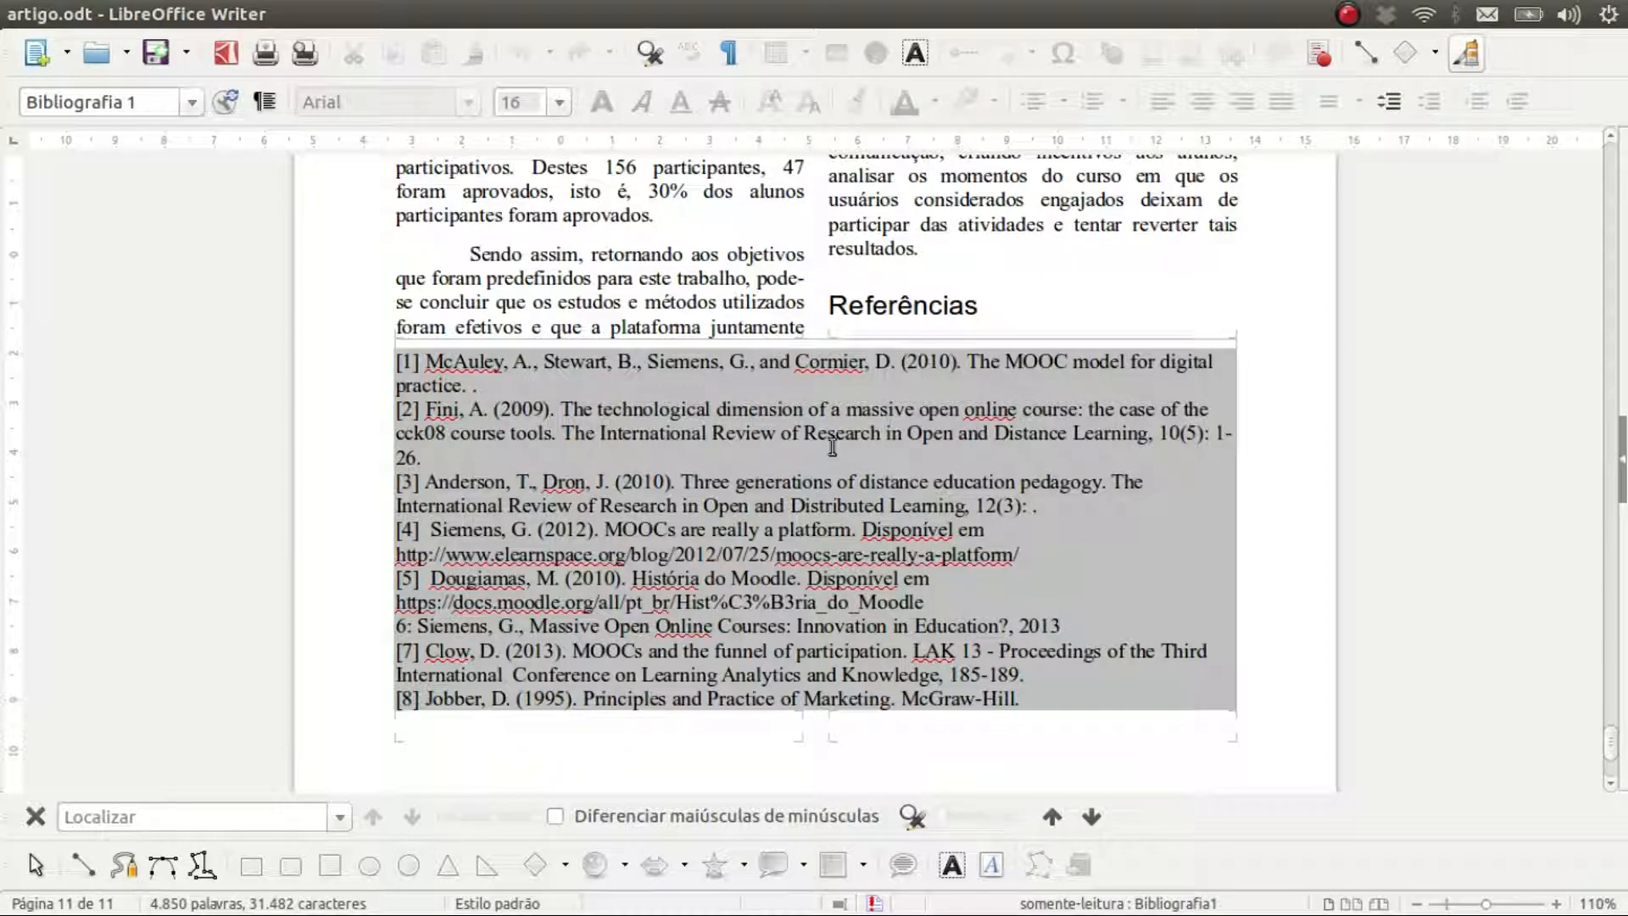
{"action": "right_click", "coordinate": [704, 366]}
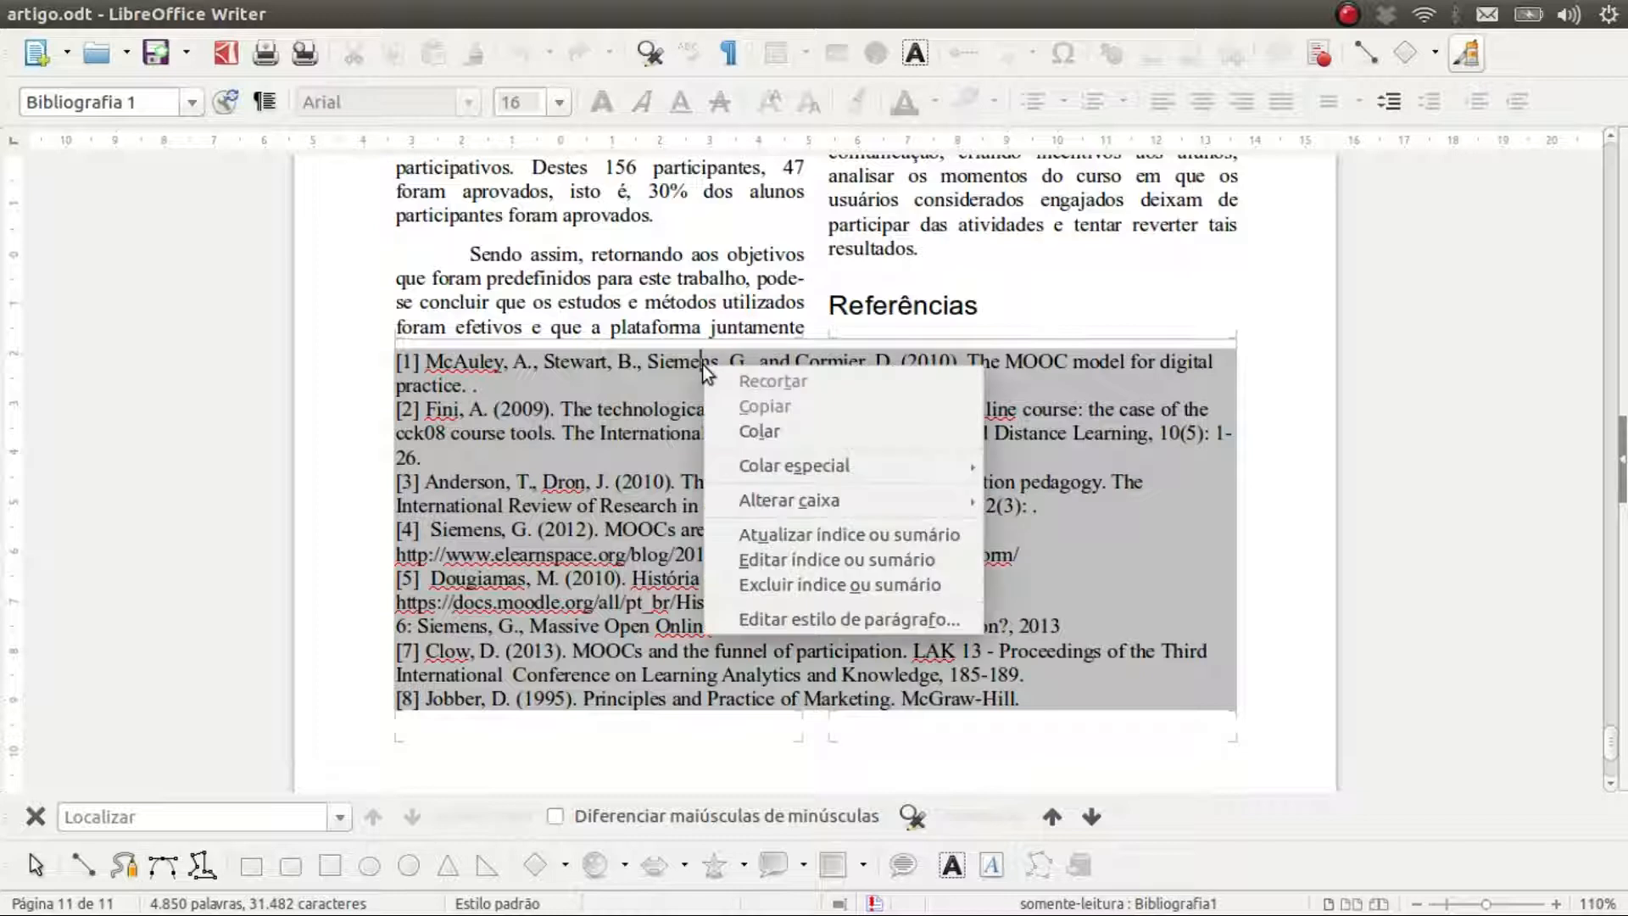
Step: Lay out the bibliography in two columns with 0,50 cm spacing between them
{"action": "left_click", "coordinate": [790, 559]}
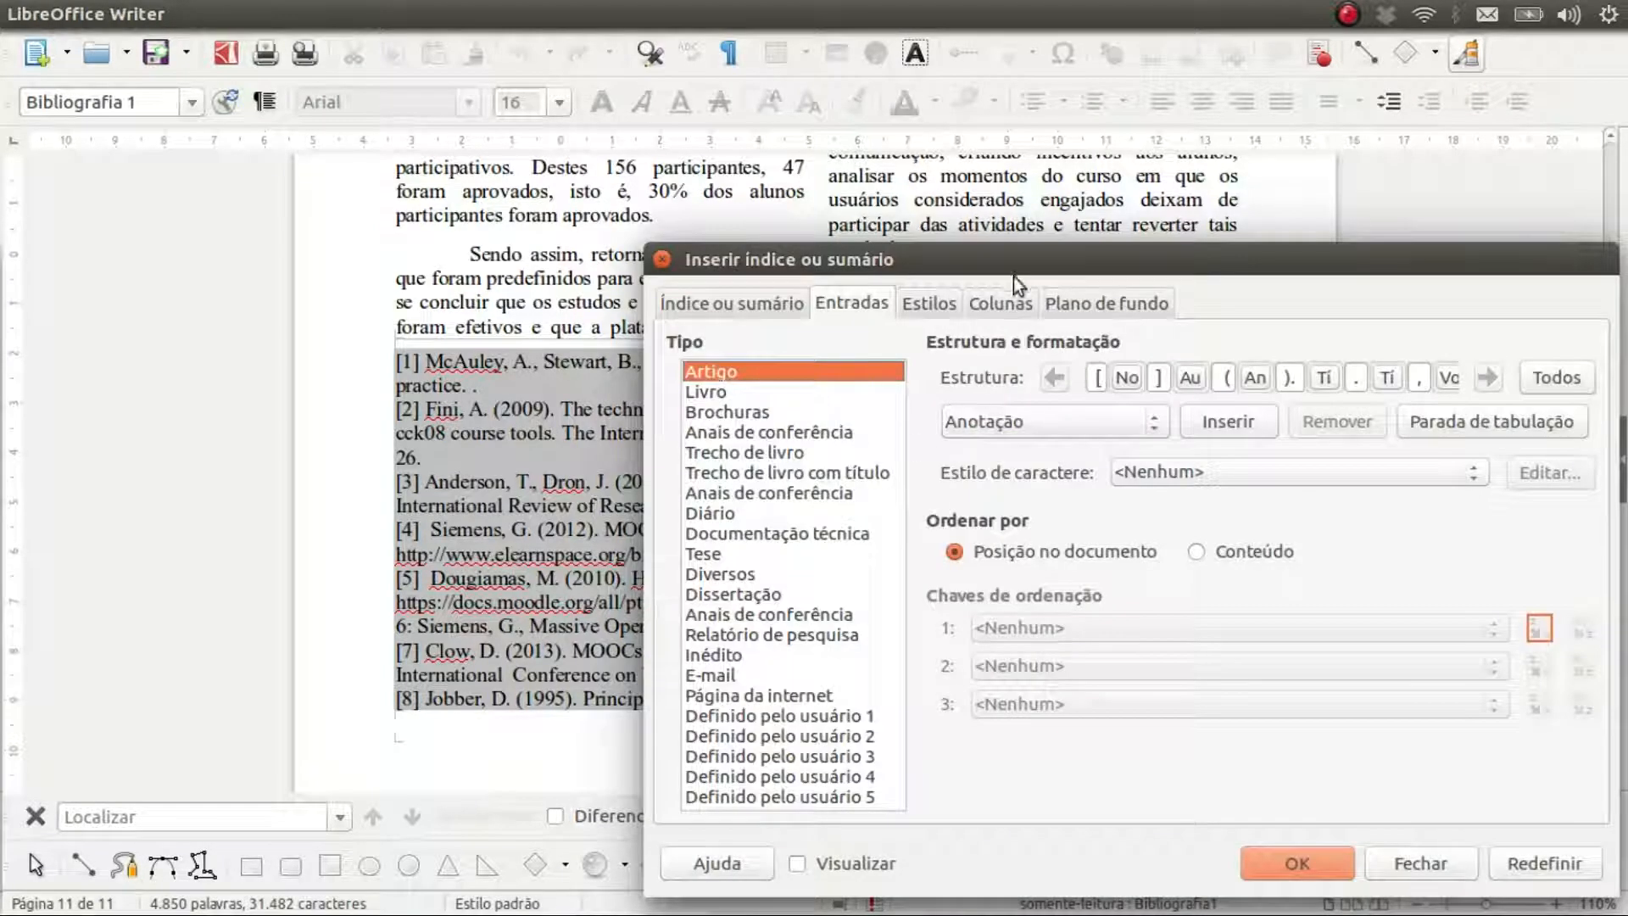
{"action": "left_click", "coordinate": [1001, 303]}
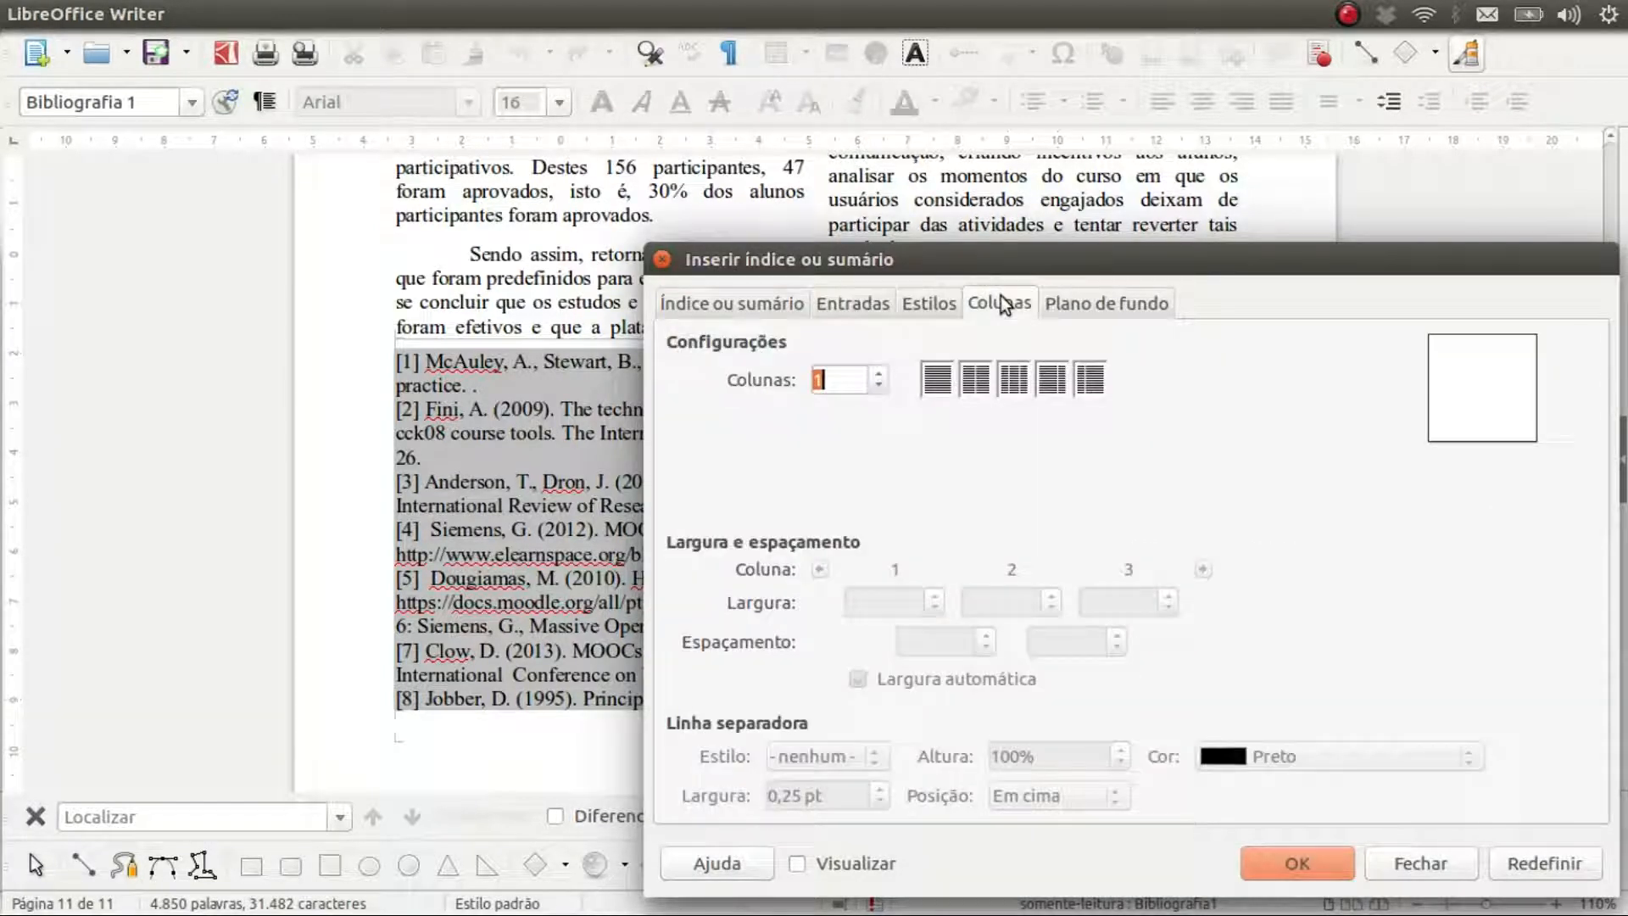
{"action": "left_click", "coordinate": [976, 379]}
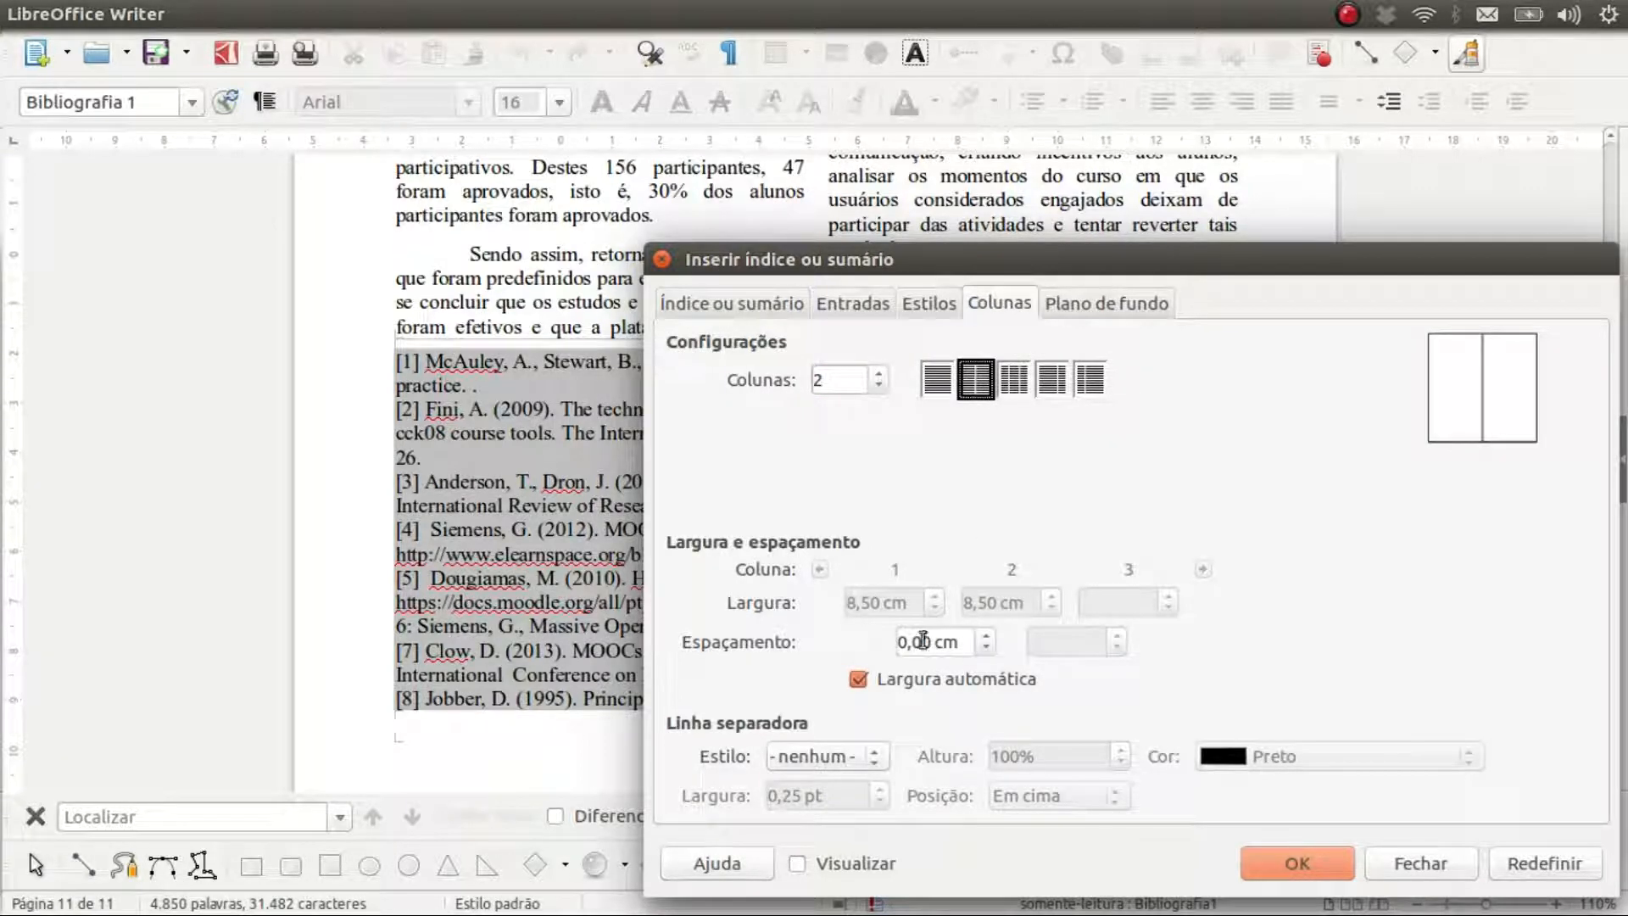
{"action": "left_click_drag", "start_coordinate": [922, 639], "coordinate": [915, 639]}
{"action": "type", "text": "5"}
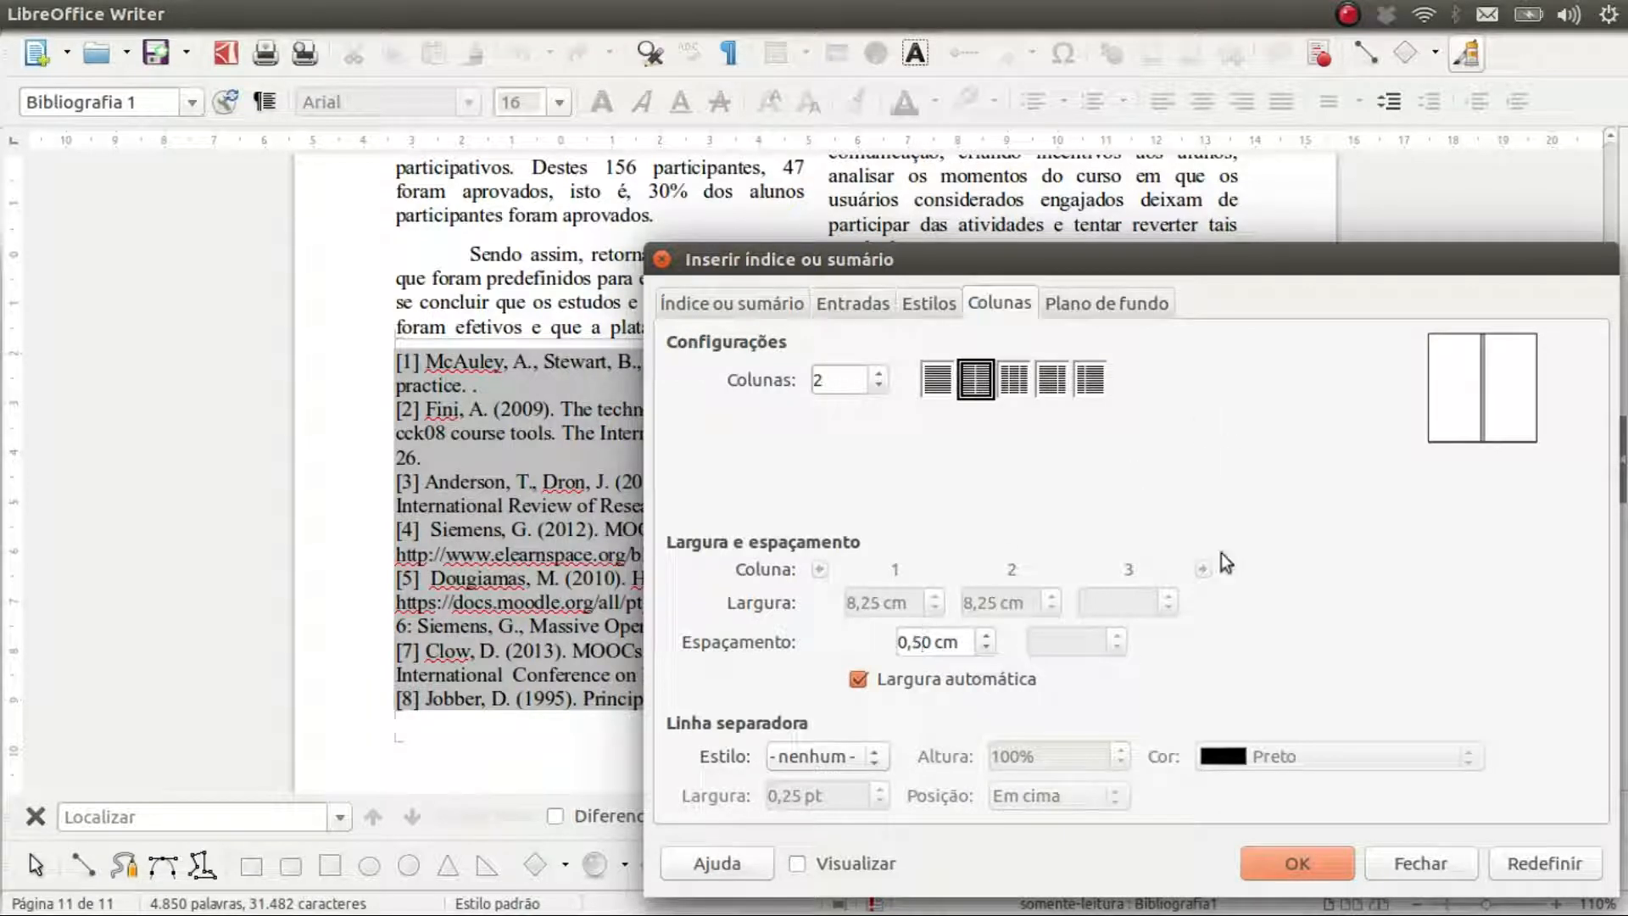
{"action": "left_click", "coordinate": [1290, 863]}
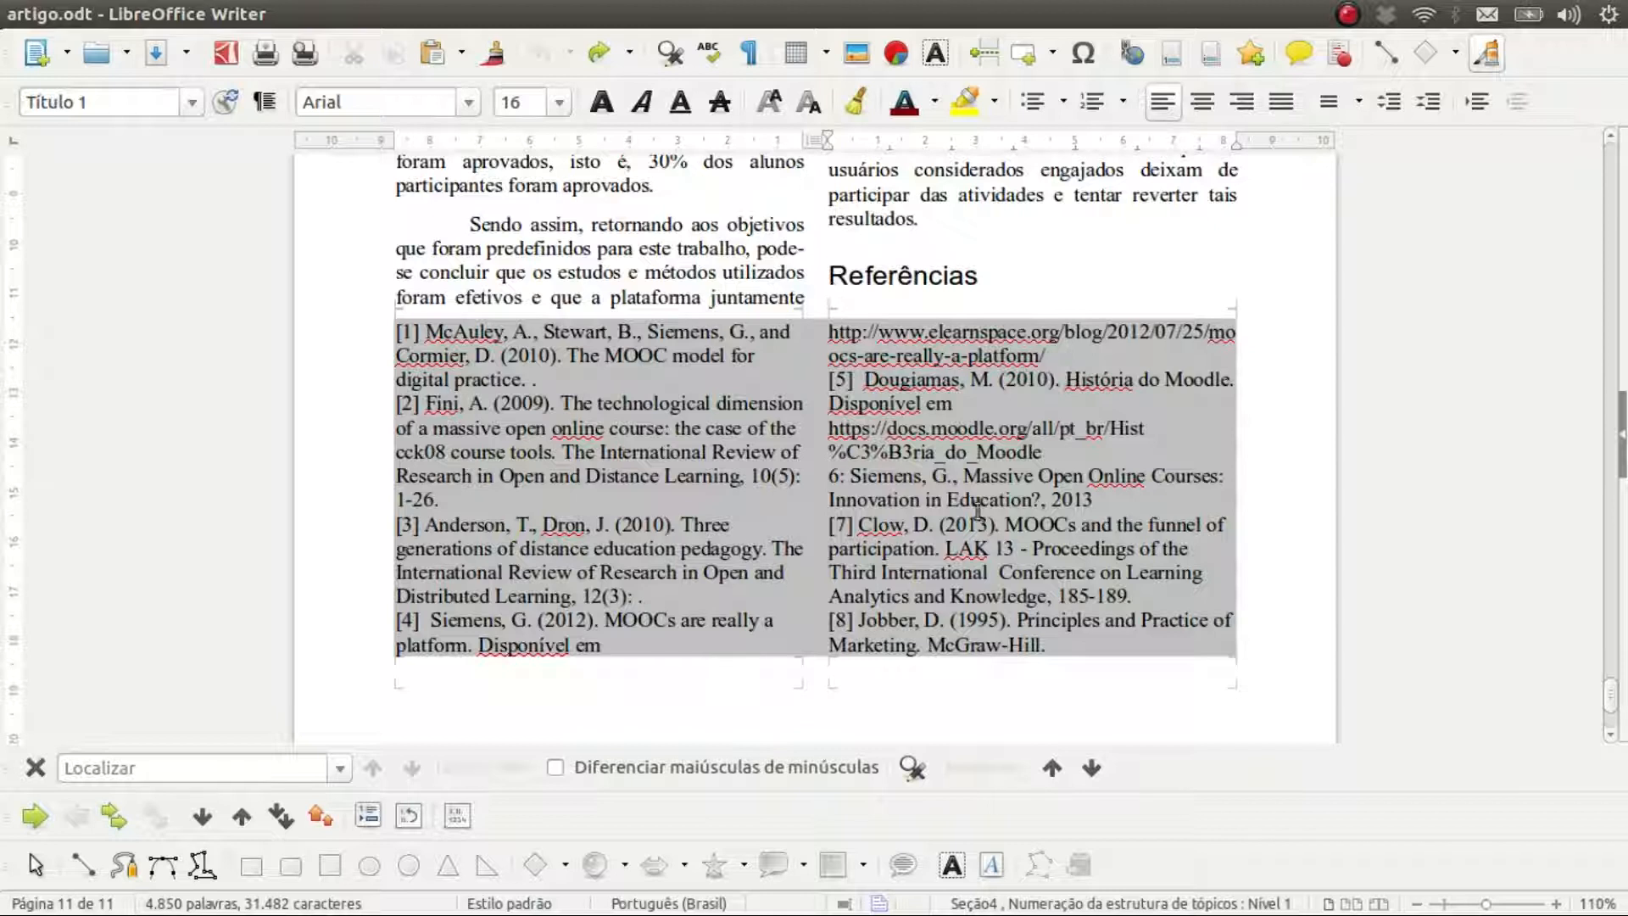
Step: Locate bibliography entry 6, which lacks the bracketed number format, and open the bibliography for editing from it
{"action": "left_click", "coordinate": [830, 534]}
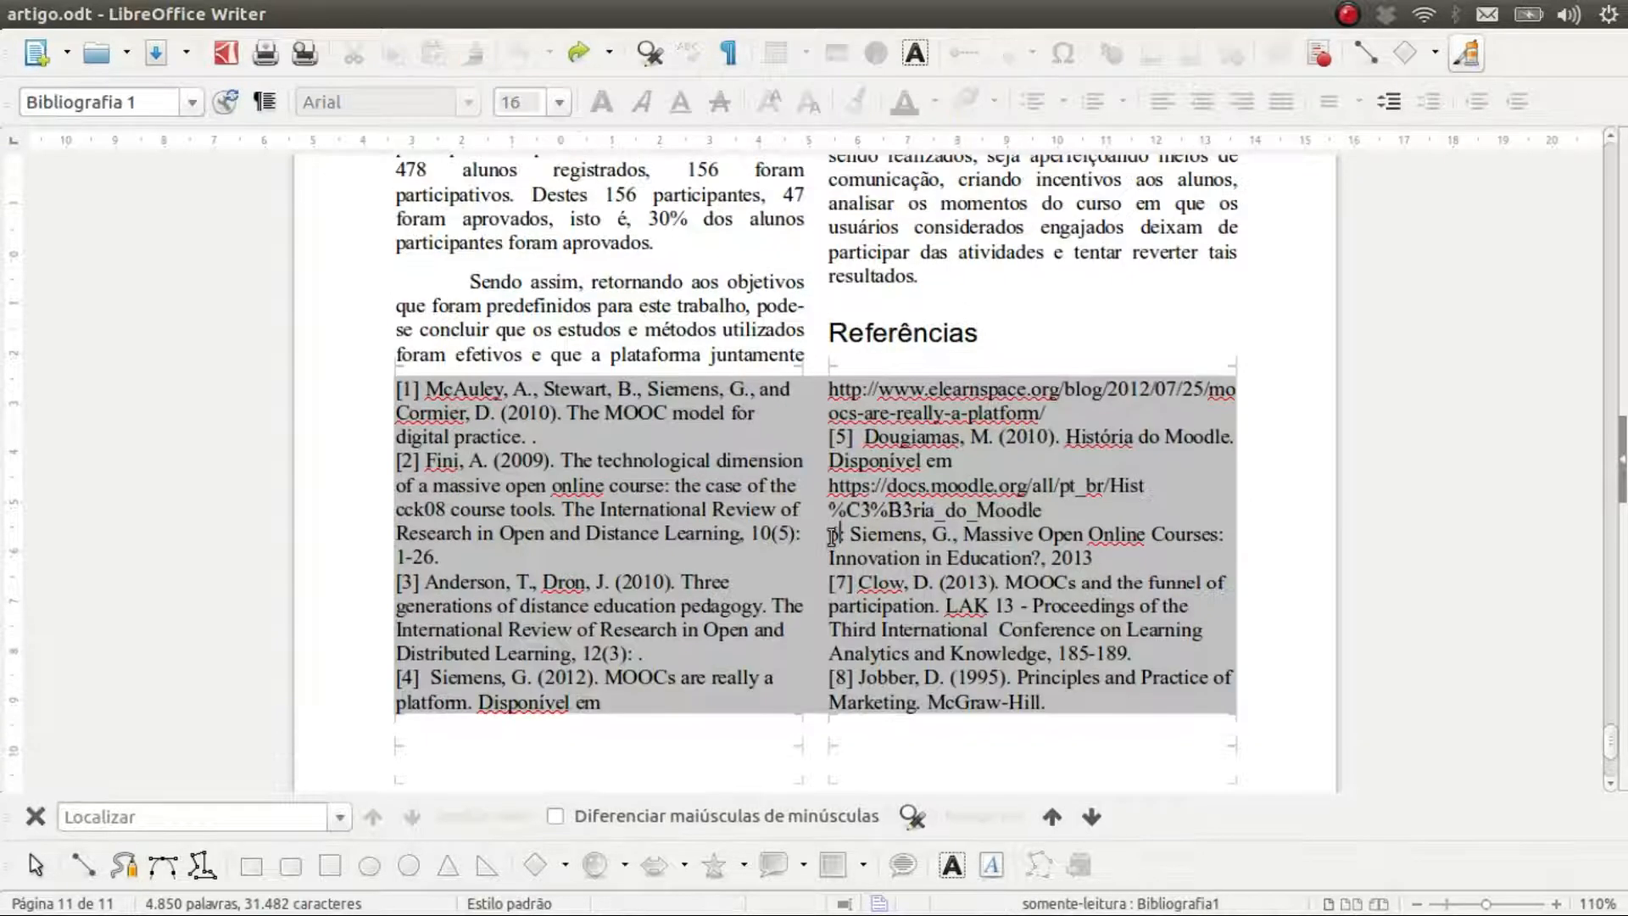
{"action": "left_click_drag", "start_coordinate": [831, 536], "coordinate": [1098, 556]}
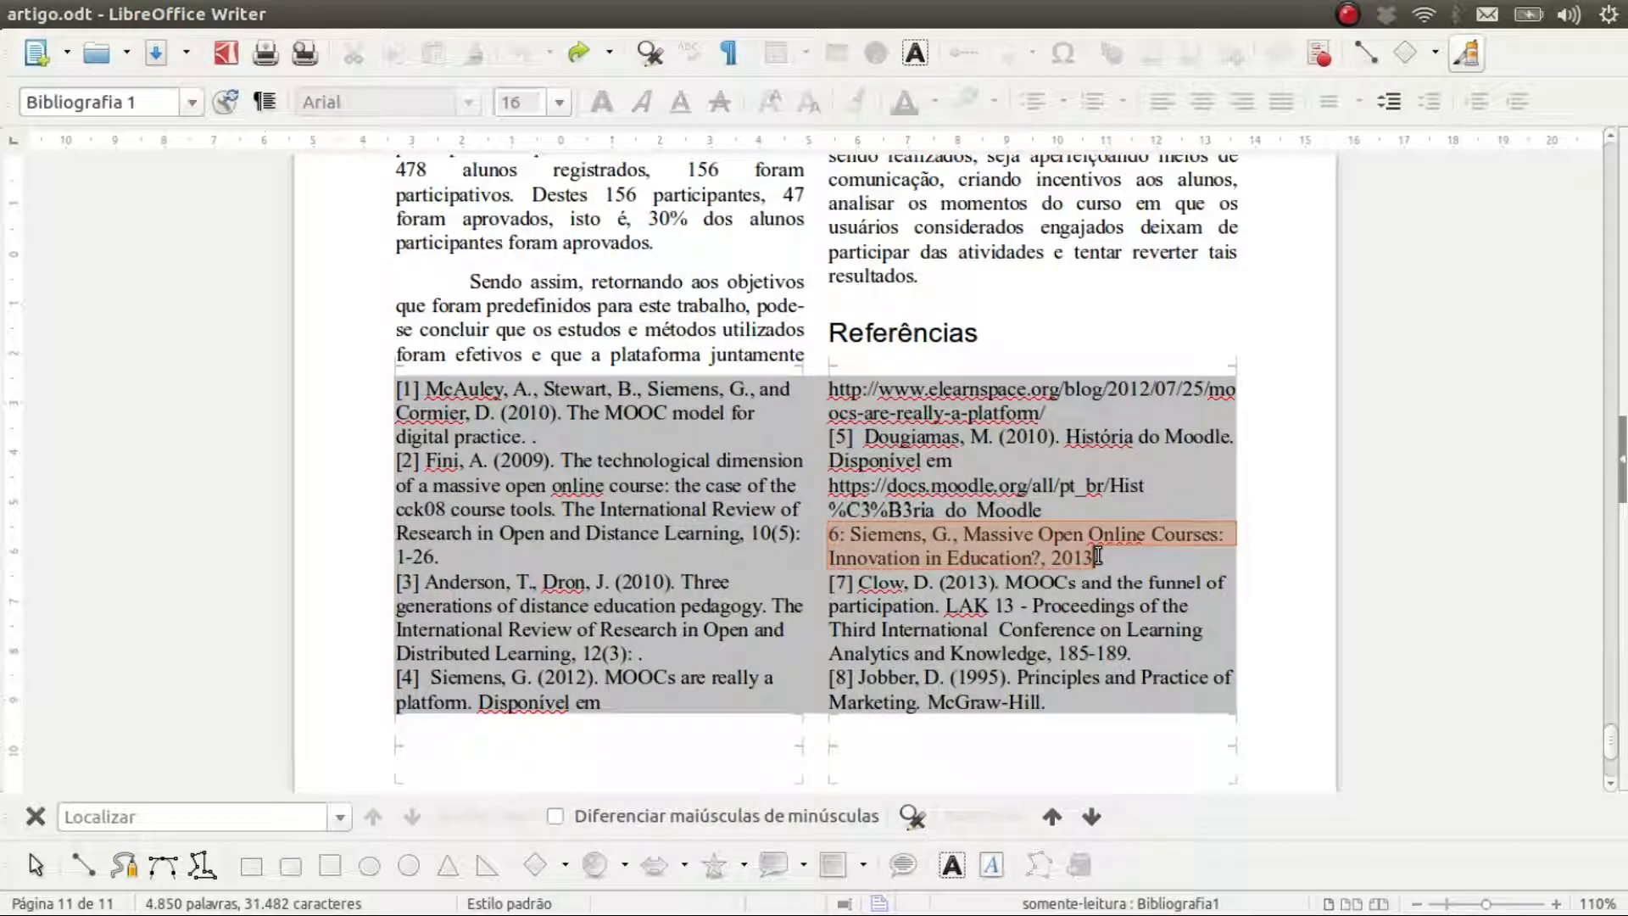
{"action": "left_click", "coordinate": [1045, 546]}
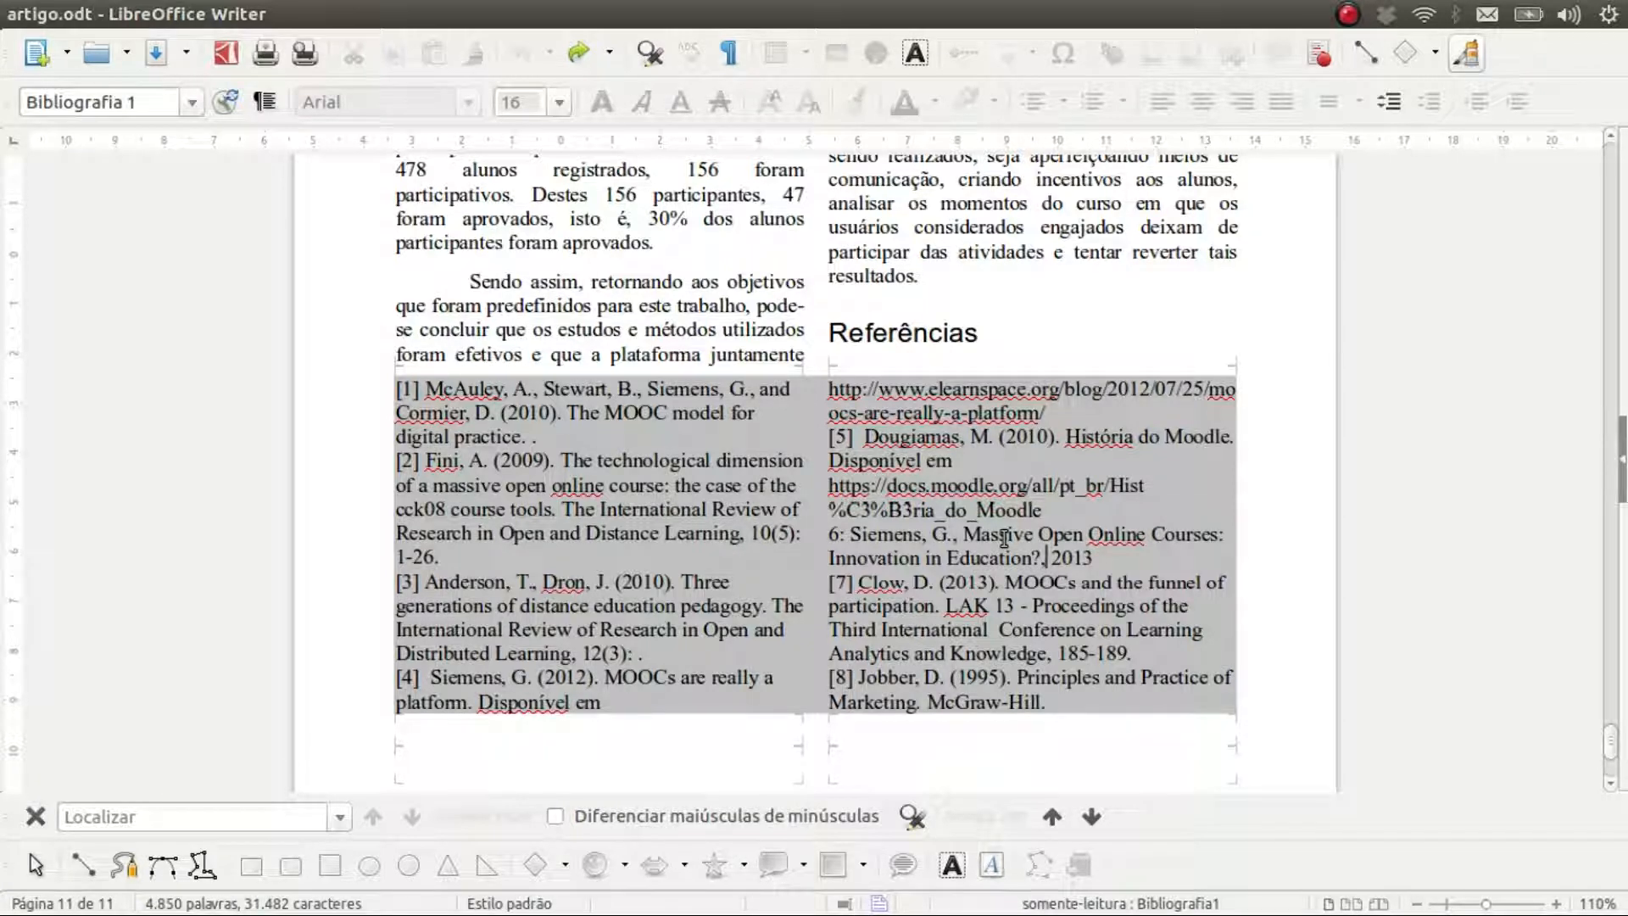
{"action": "right_click", "coordinate": [1003, 537]}
{"action": "left_click", "coordinate": [977, 553]}
{"action": "right_click", "coordinate": [974, 547]}
{"action": "left_click", "coordinate": [1090, 740]}
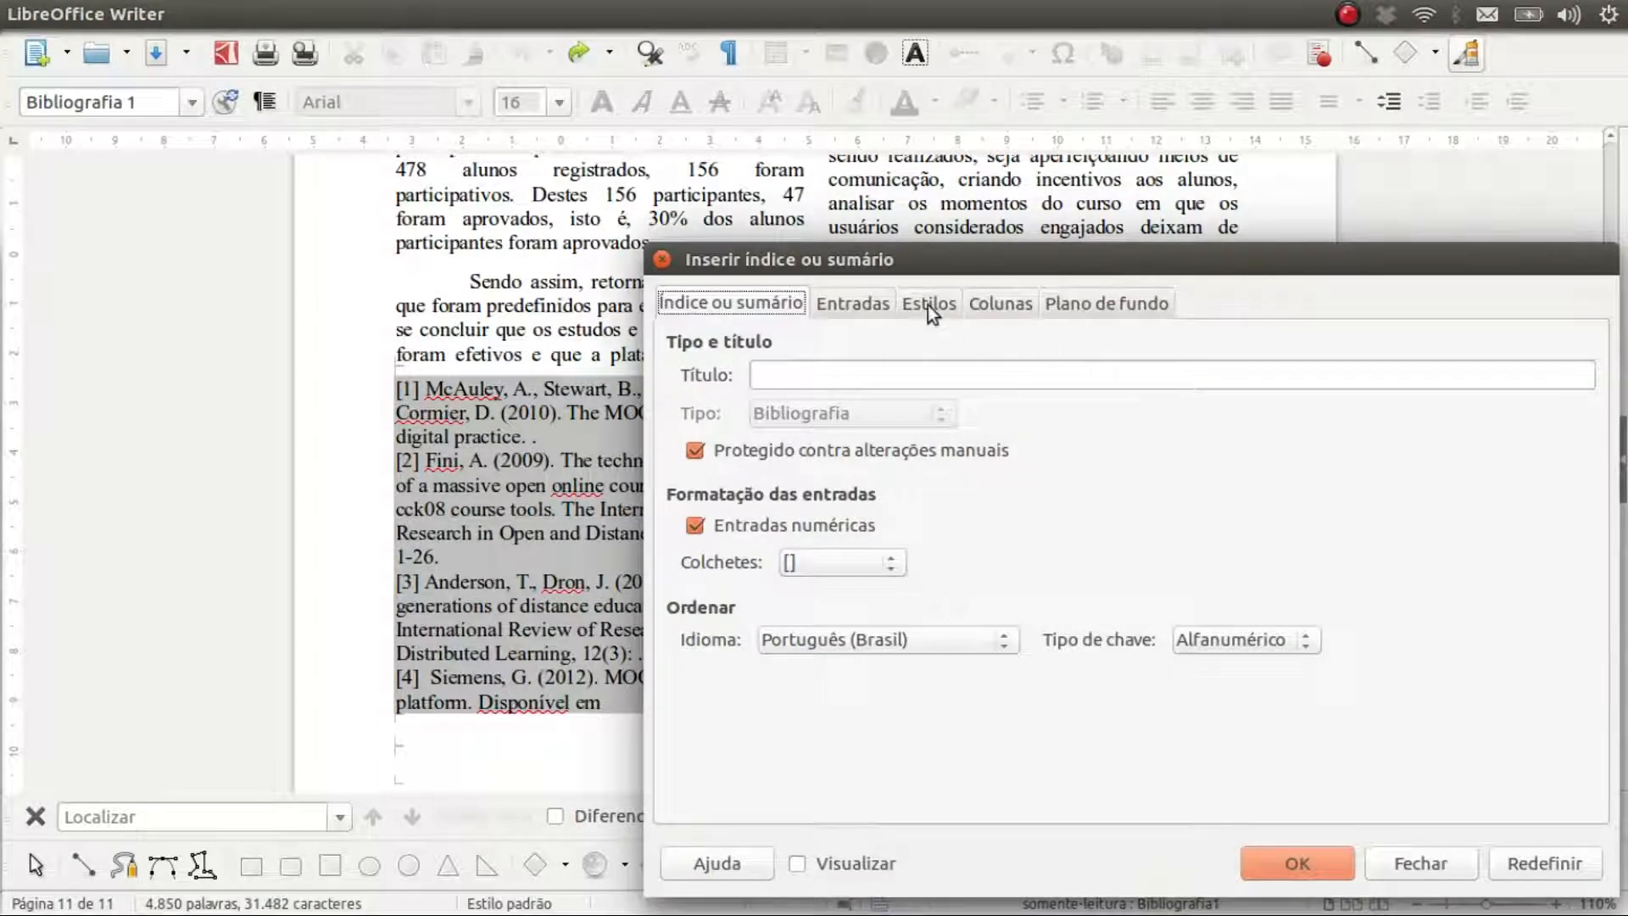
Step: In the Trecho de livro com título entry structure, enclose the number field in square brackets in place of the colon
{"action": "left_click", "coordinate": [848, 307]}
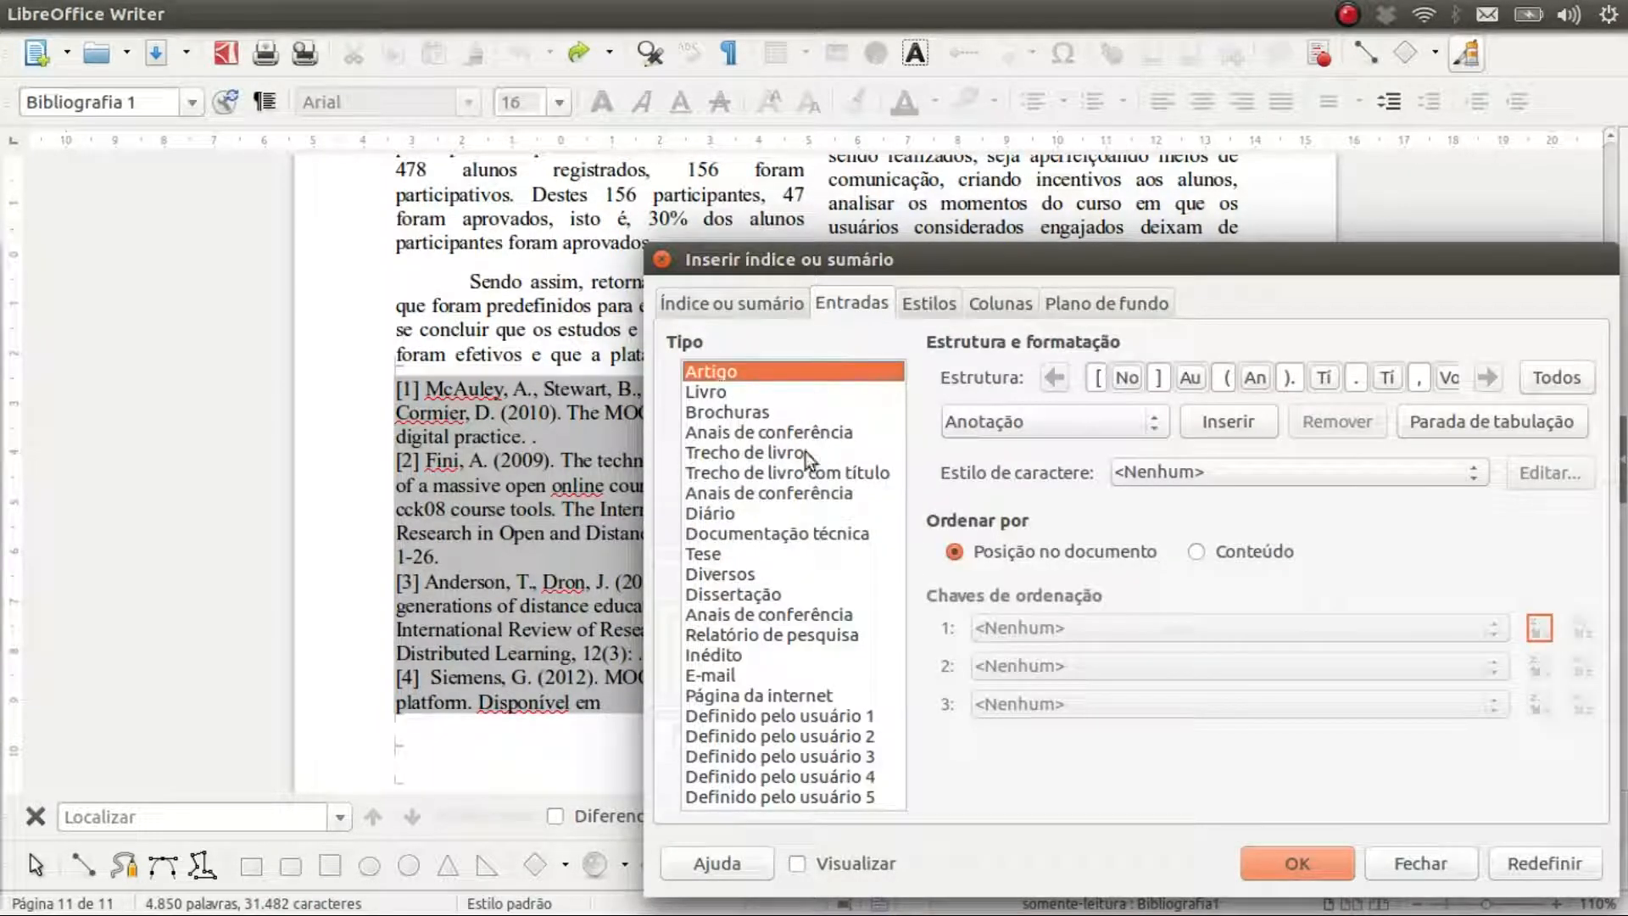
{"action": "left_click", "coordinate": [785, 470]}
{"action": "left_click_drag", "start_coordinate": [990, 259], "coordinate": [810, 178]}
{"action": "left_click", "coordinate": [914, 298]}
{"action": "type", "text": "["}
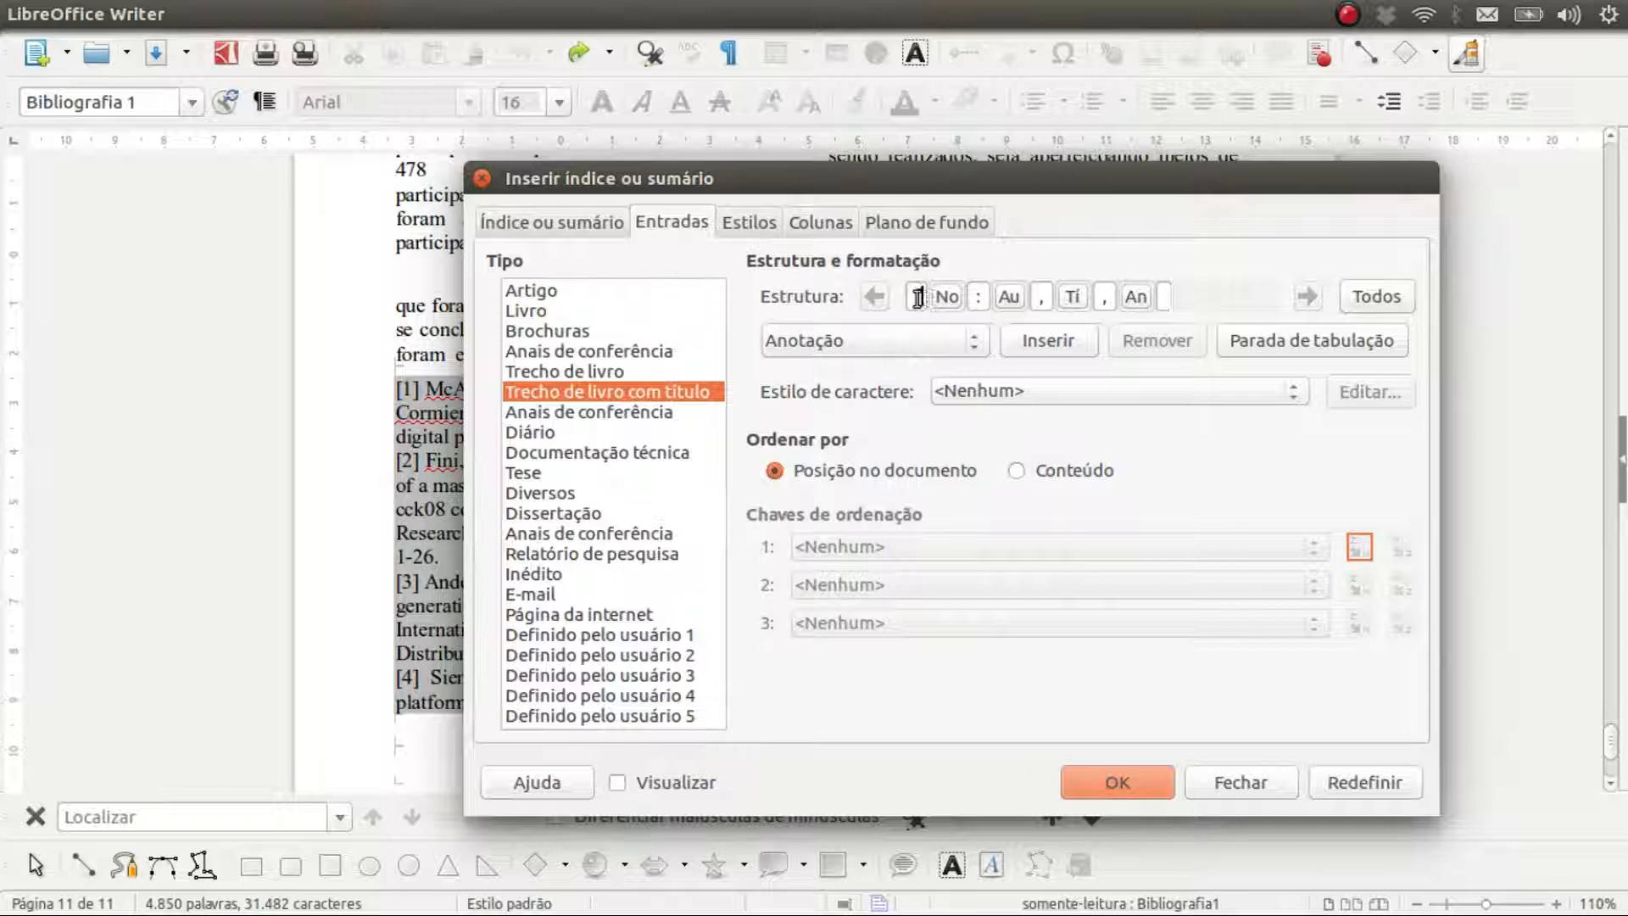
{"action": "left_click", "coordinate": [981, 298]}
{"action": "key", "text": "BackSpace"}
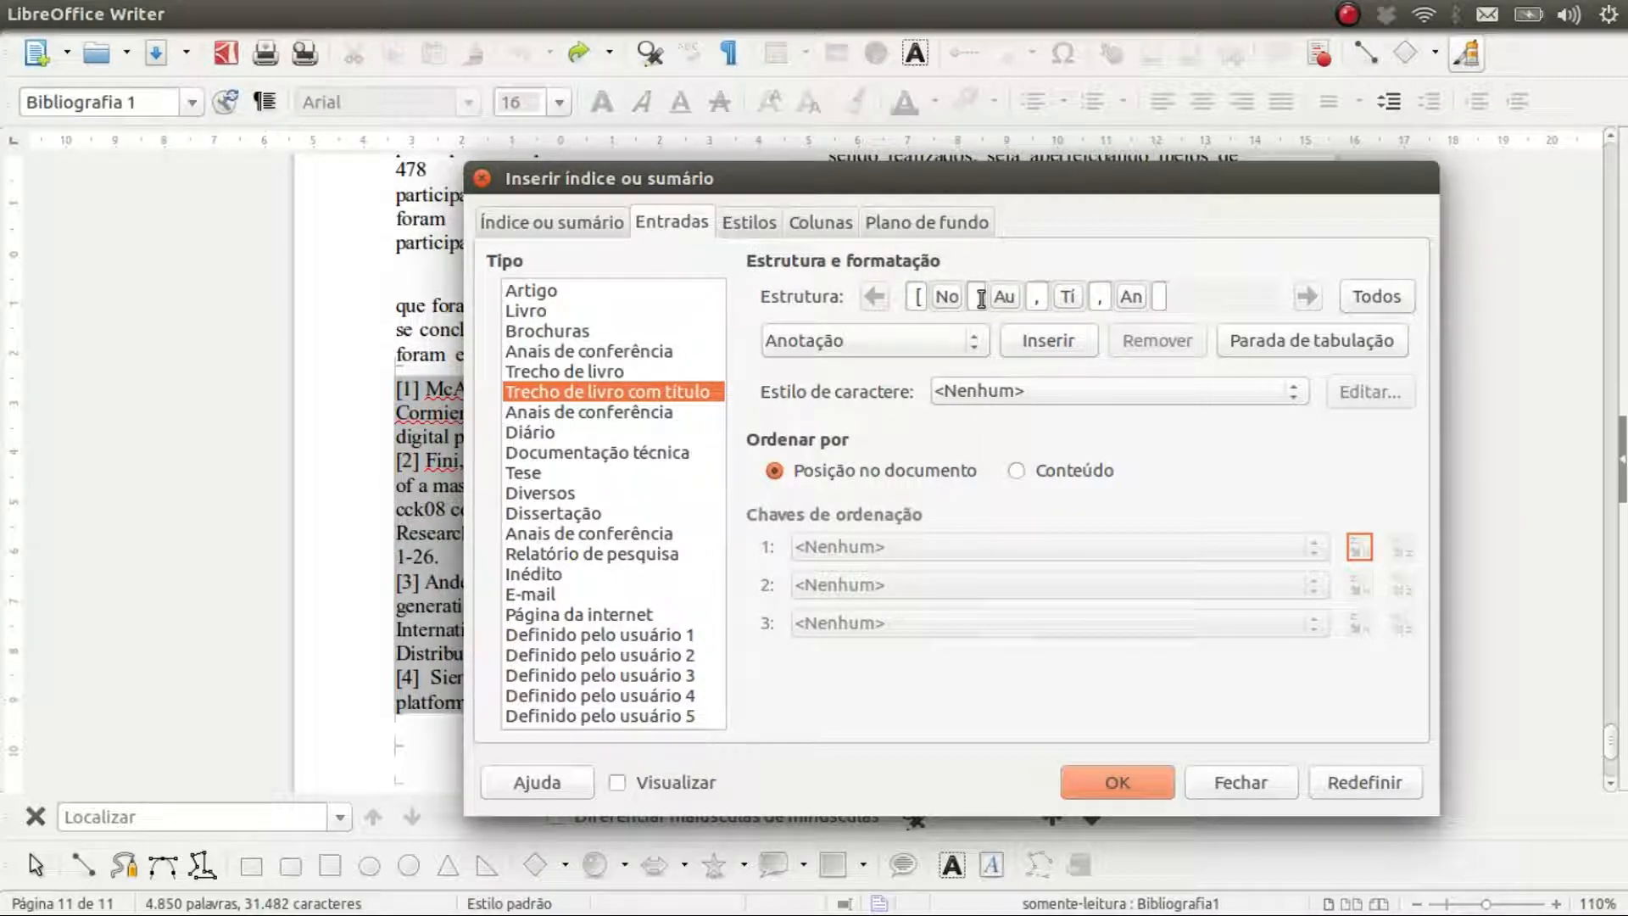
{"action": "type", "text": "]"}
Step: Remove the year field from the end of the Trecho de livro com título structure and put an opening parenthesis after the author
{"action": "left_click", "coordinate": [1051, 298]}
{"action": "type", "text": ","}
{"action": "left_click", "coordinate": [1141, 297]}
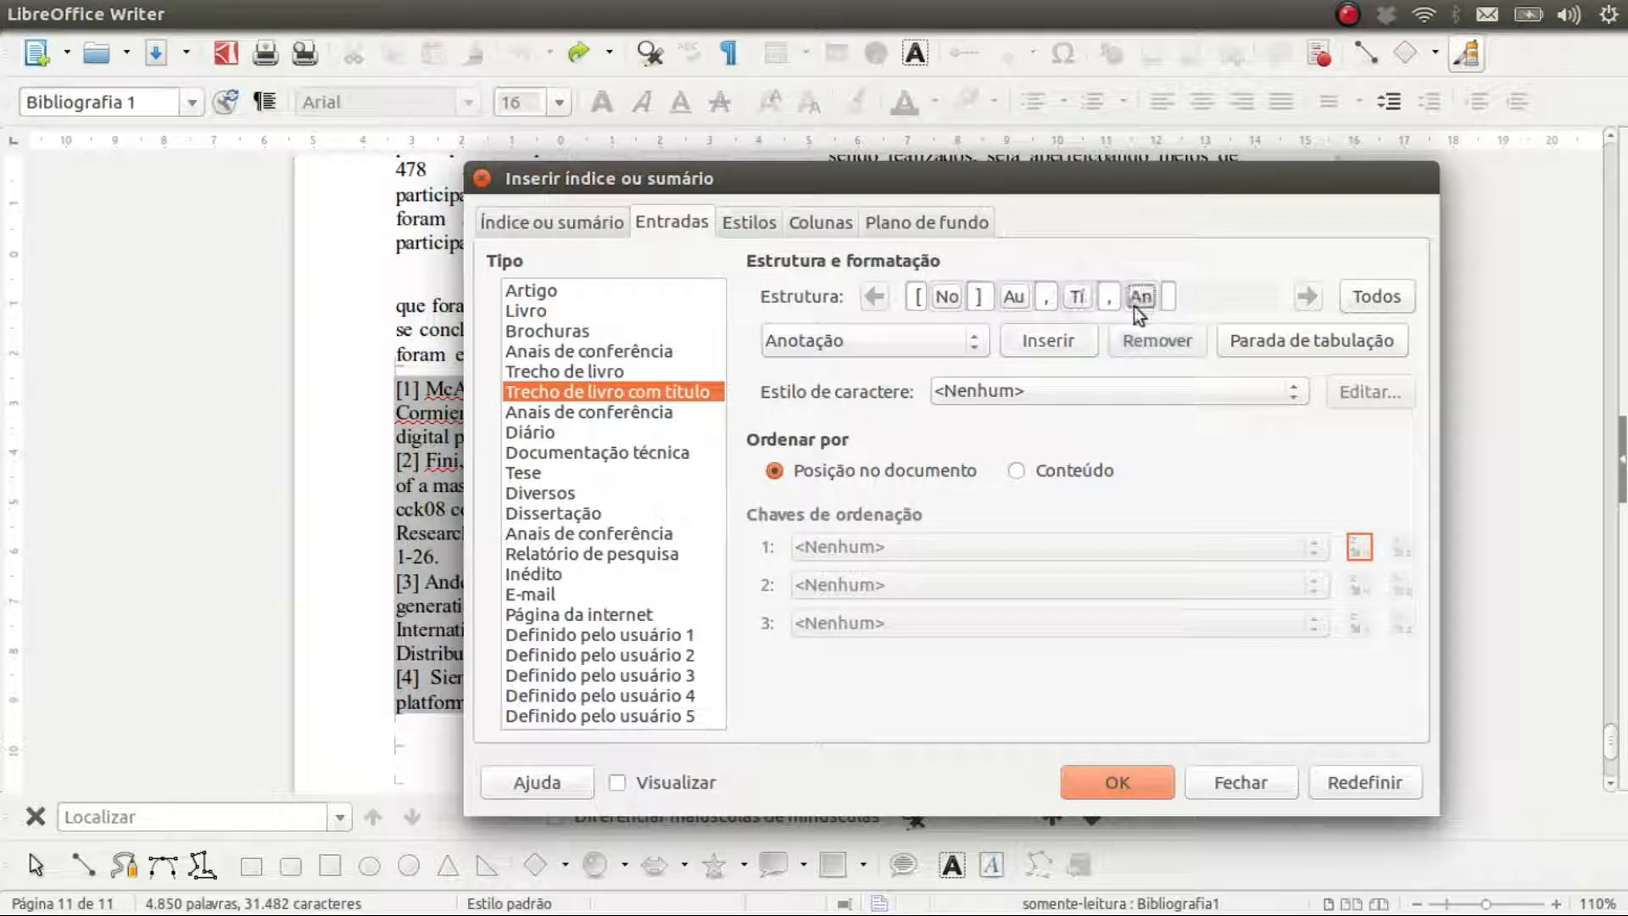
{"action": "left_click", "coordinate": [1140, 339]}
{"action": "left_click", "coordinate": [1042, 296]}
{"action": "key", "text": "BackSpace"}
{"action": "key", "text": "BackSpace"}
{"action": "type", "text": "("}
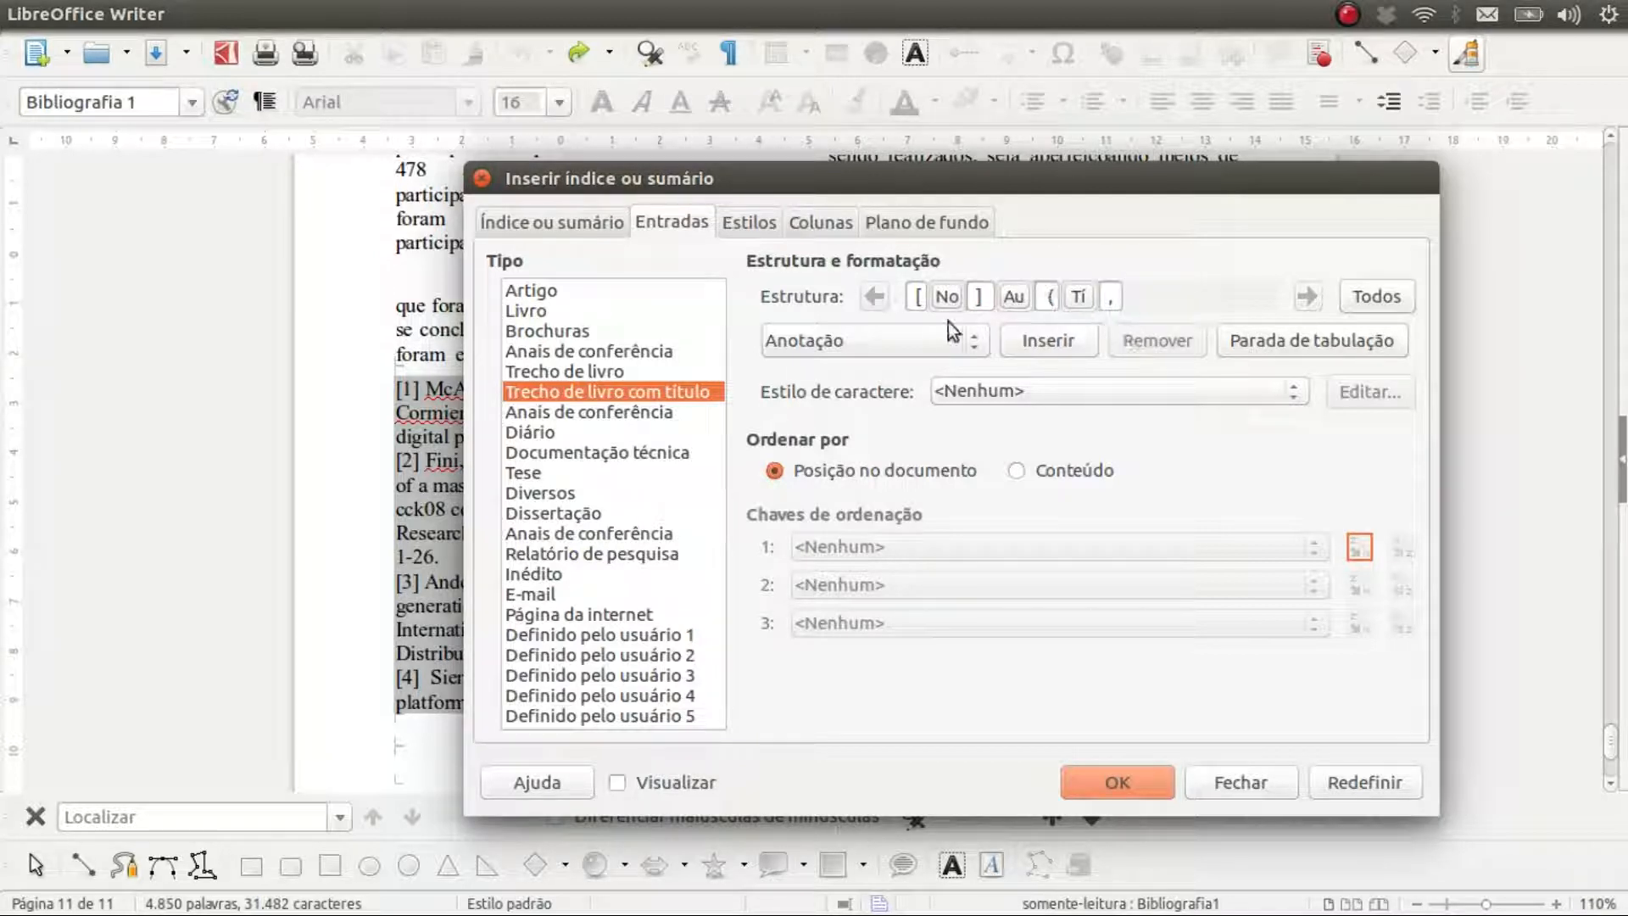
Step: Insert the Ano field after the opening parenthesis and follow it with ")." before the title
{"action": "left_click", "coordinate": [951, 336]}
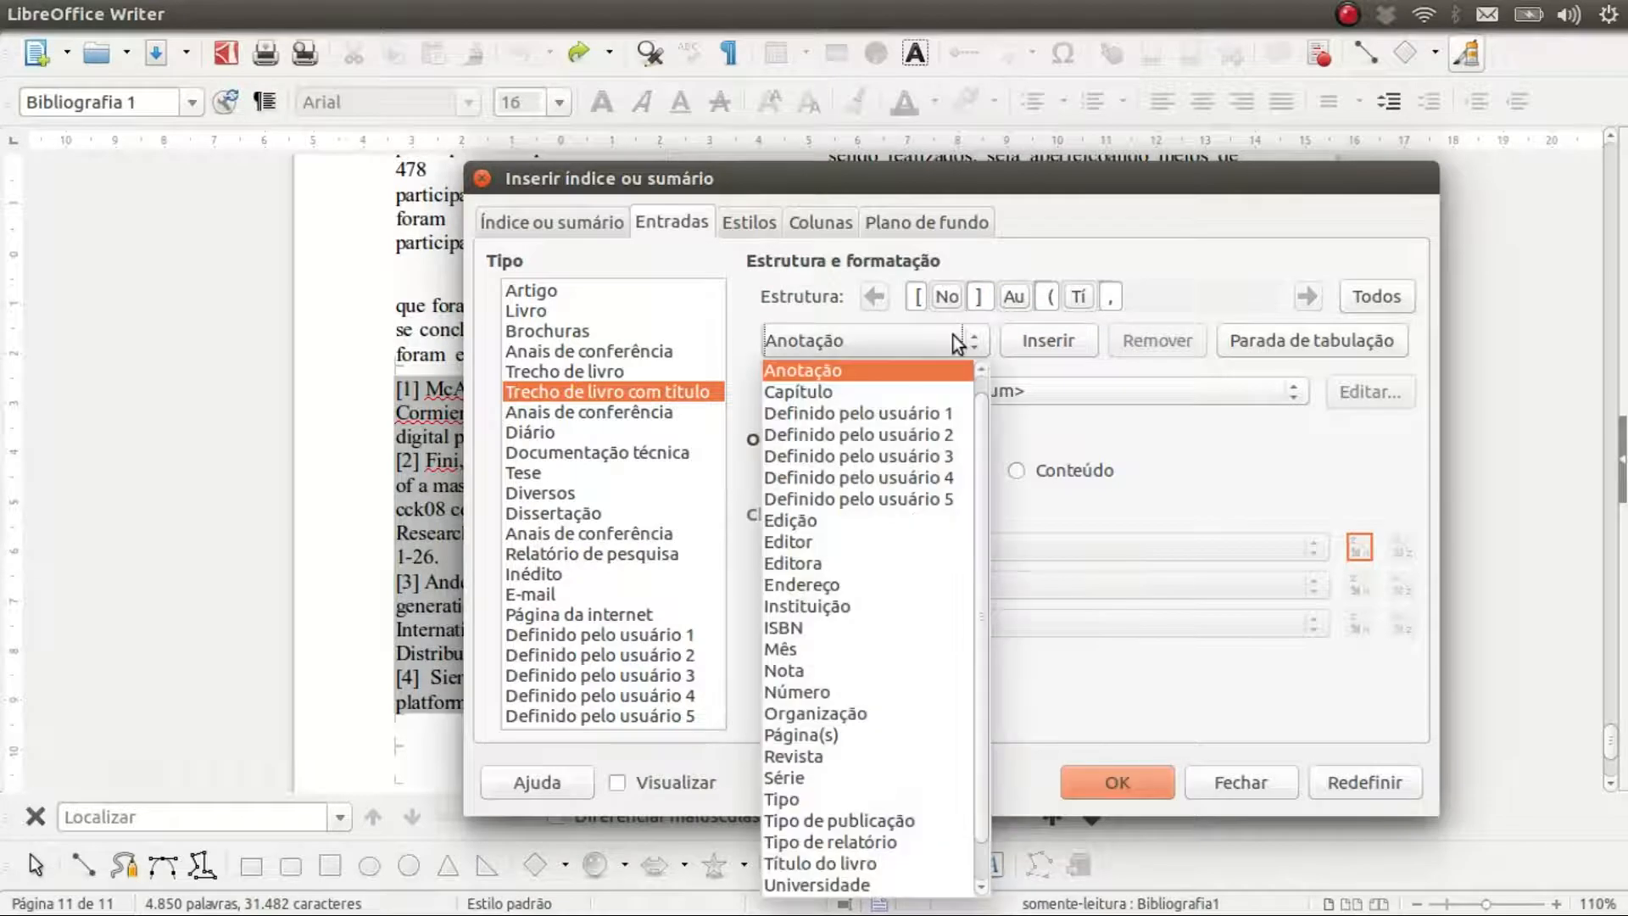
{"action": "left_click", "coordinate": [979, 421]}
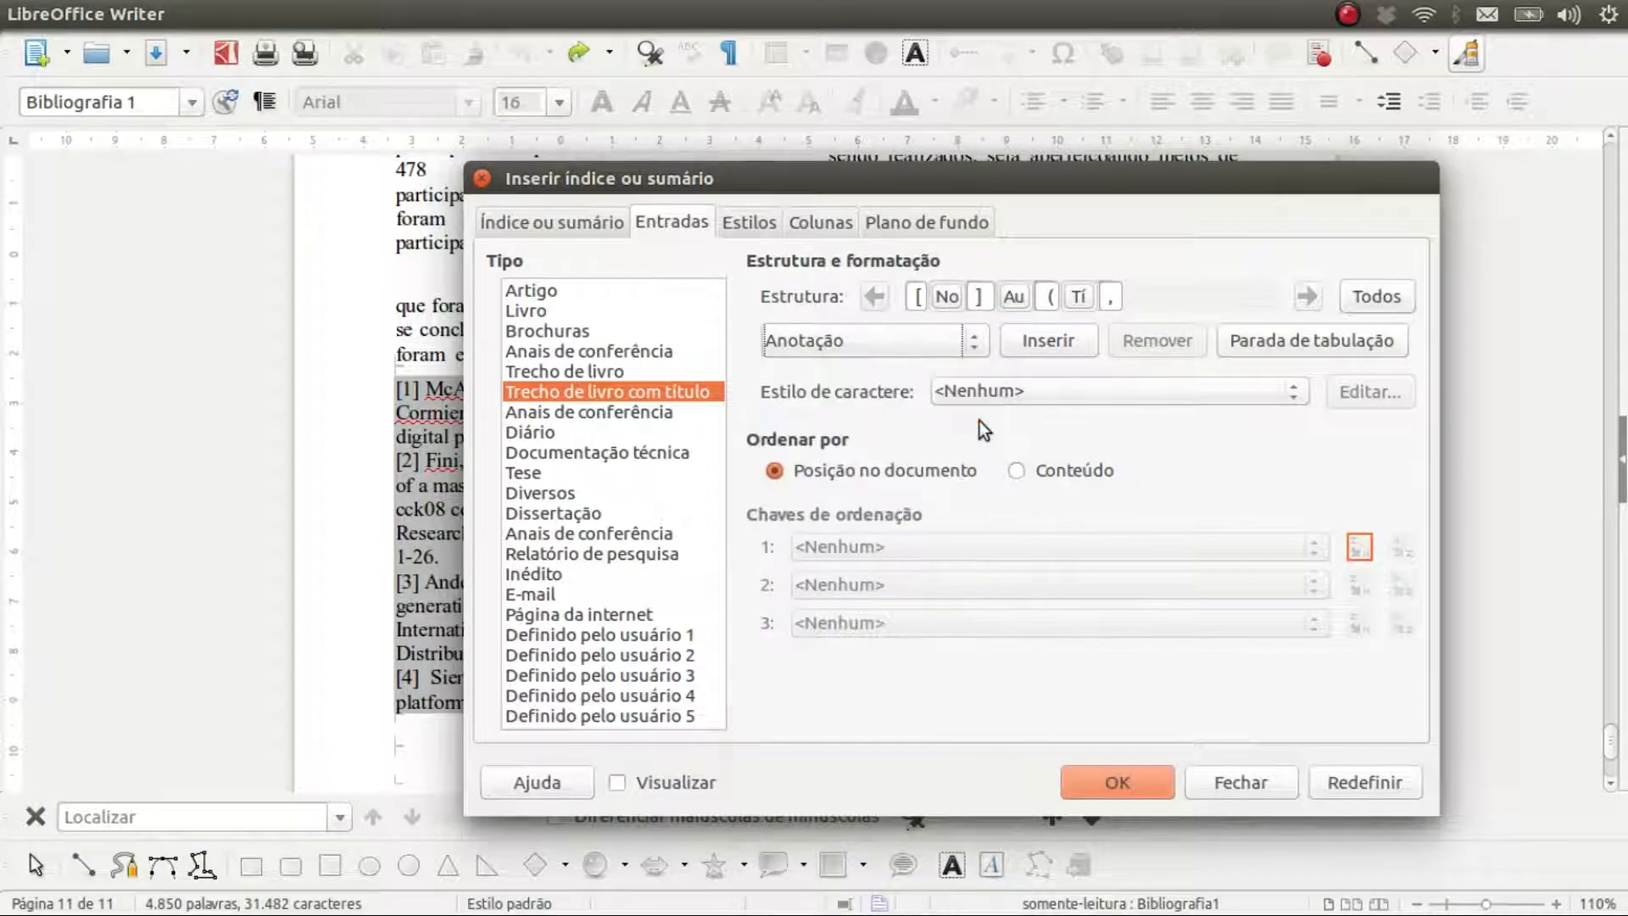
{"action": "left_click", "coordinate": [974, 347]}
{"action": "scroll", "coordinate": [983, 450], "scroll_direction": "up", "scroll_amount": 1}
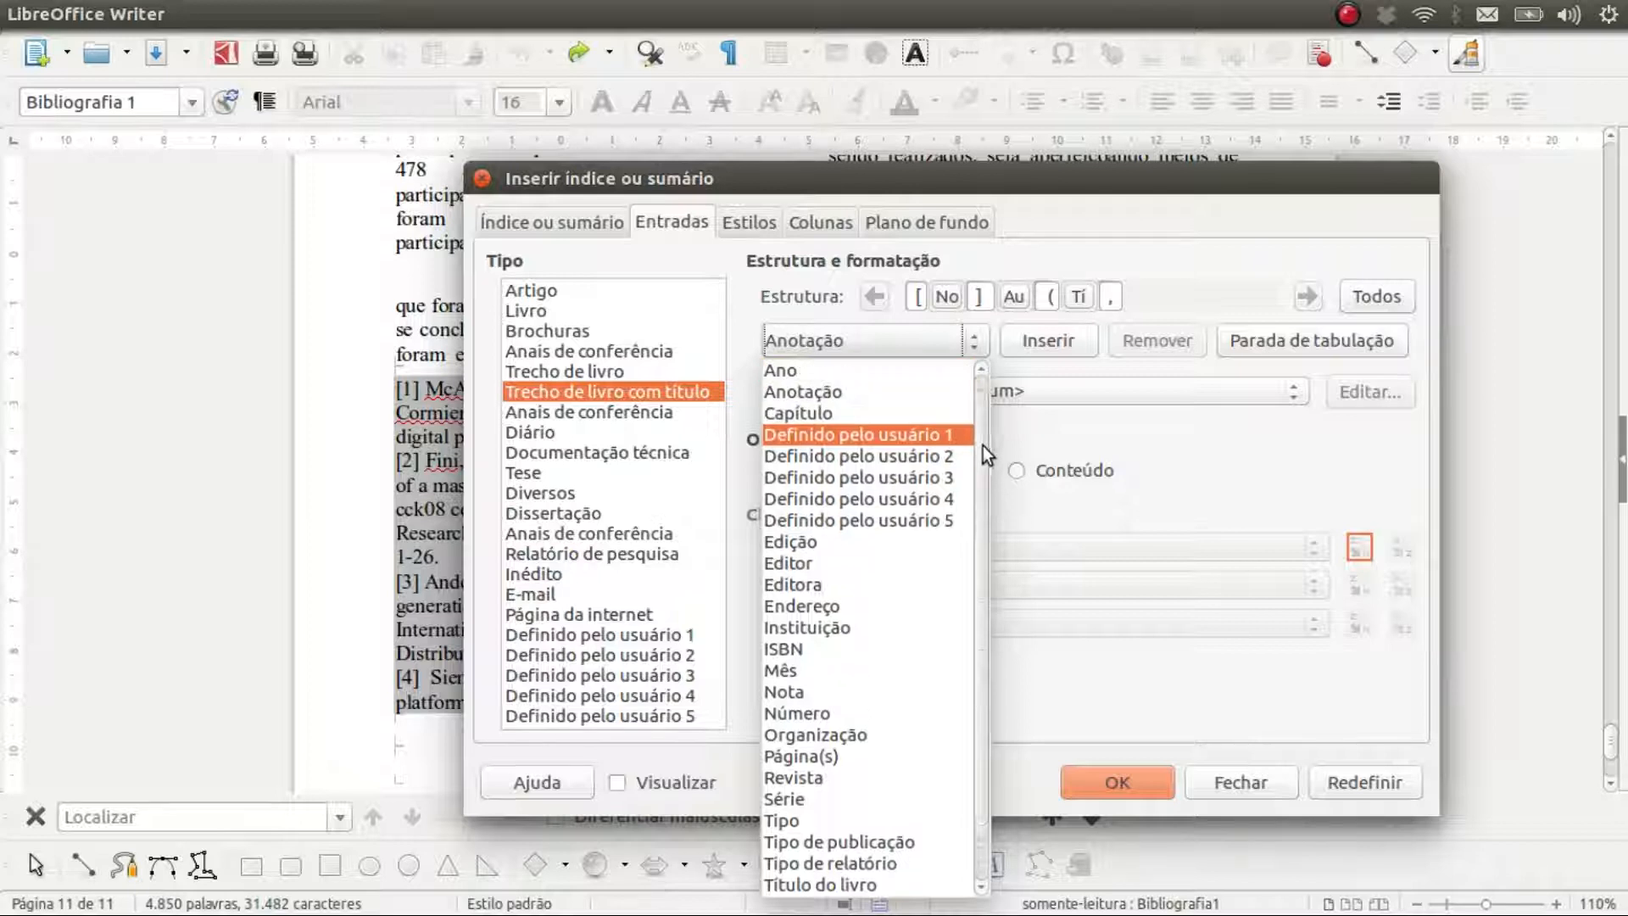
{"action": "left_click", "coordinate": [924, 376]}
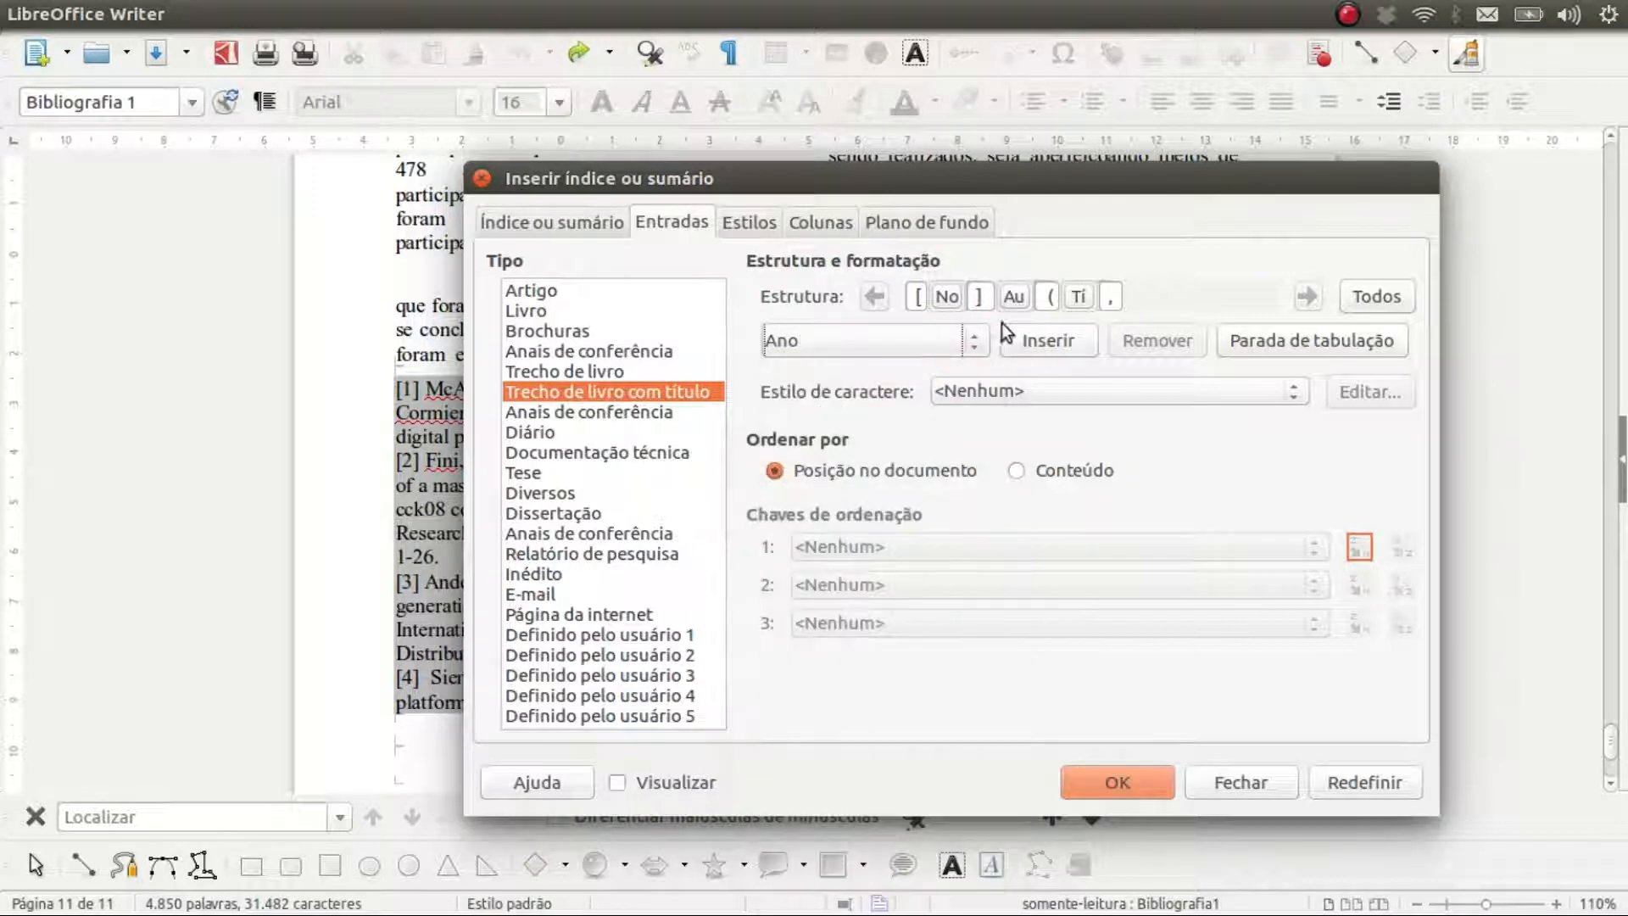
{"action": "left_click", "coordinate": [1022, 333]}
{"action": "left_click", "coordinate": [1108, 297]}
{"action": "type", "text": ")."}
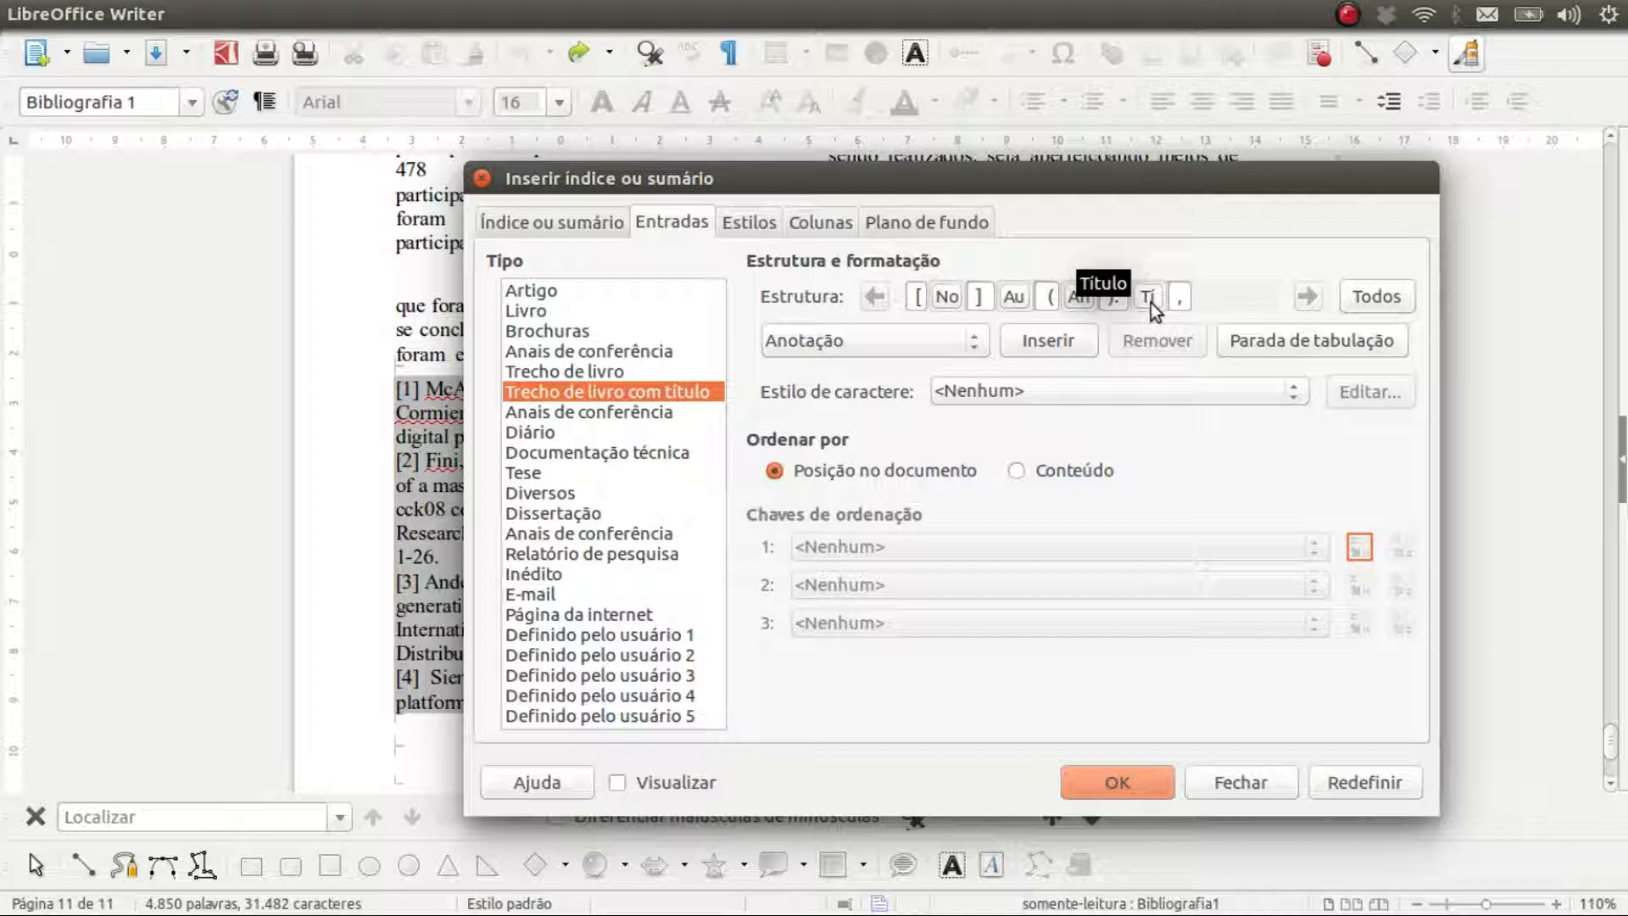
Step: Replace the comma after the title with a period, and insert the Título do livro field followed by a comma
{"action": "left_click", "coordinate": [1185, 298]}
{"action": "key", "text": "BackSpace"}
{"action": "type", "text": "."}
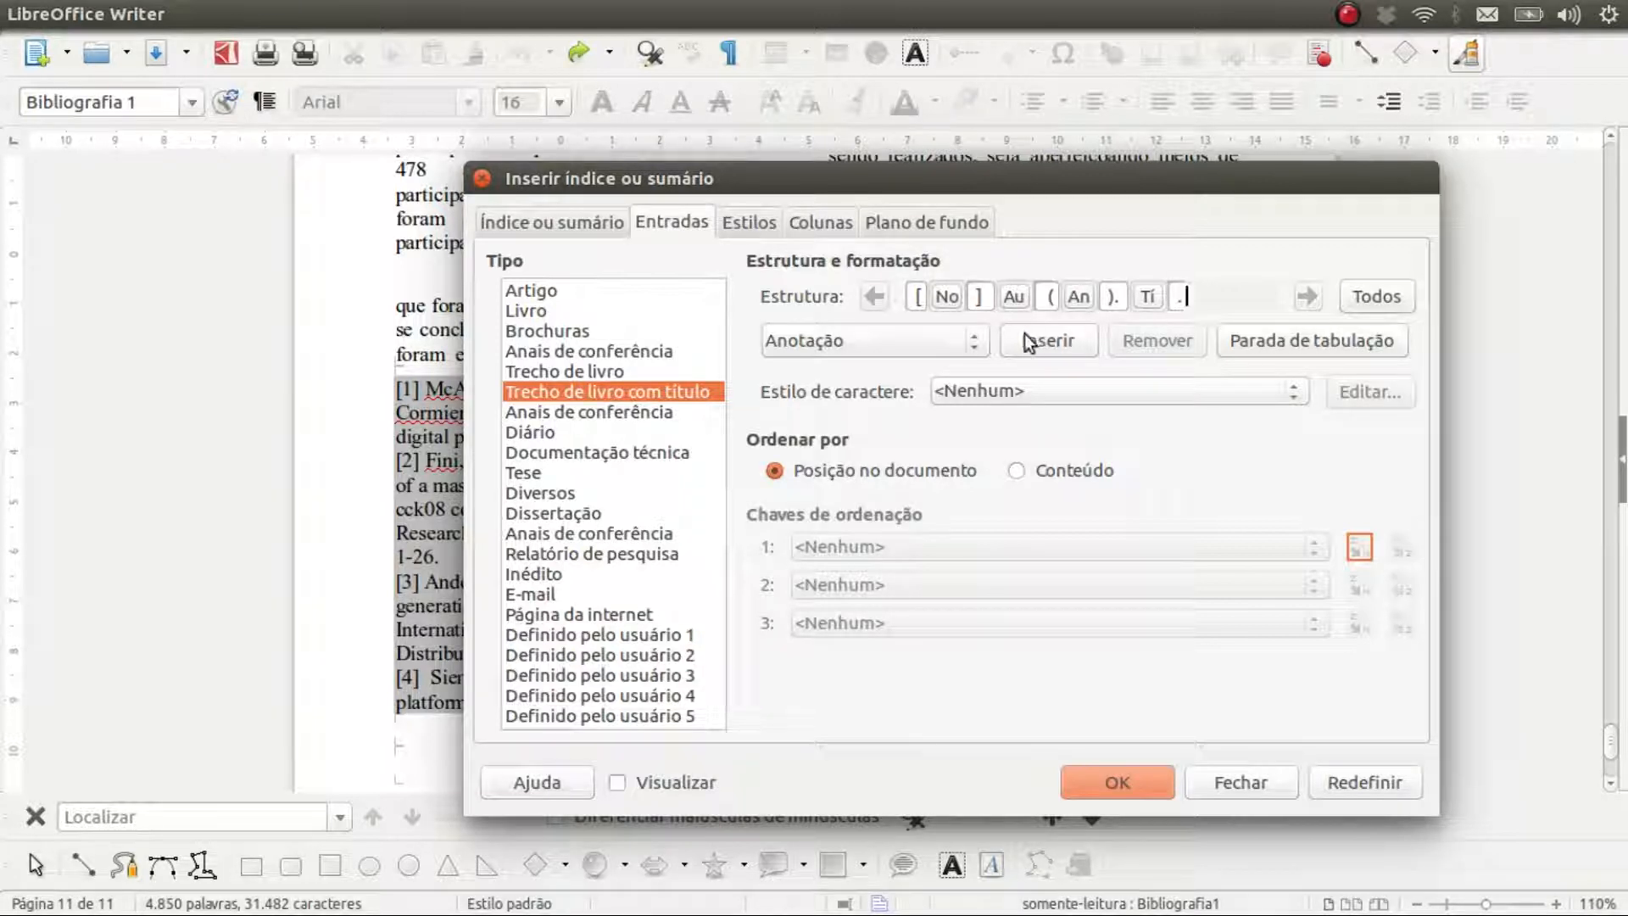
{"action": "left_click", "coordinate": [968, 339]}
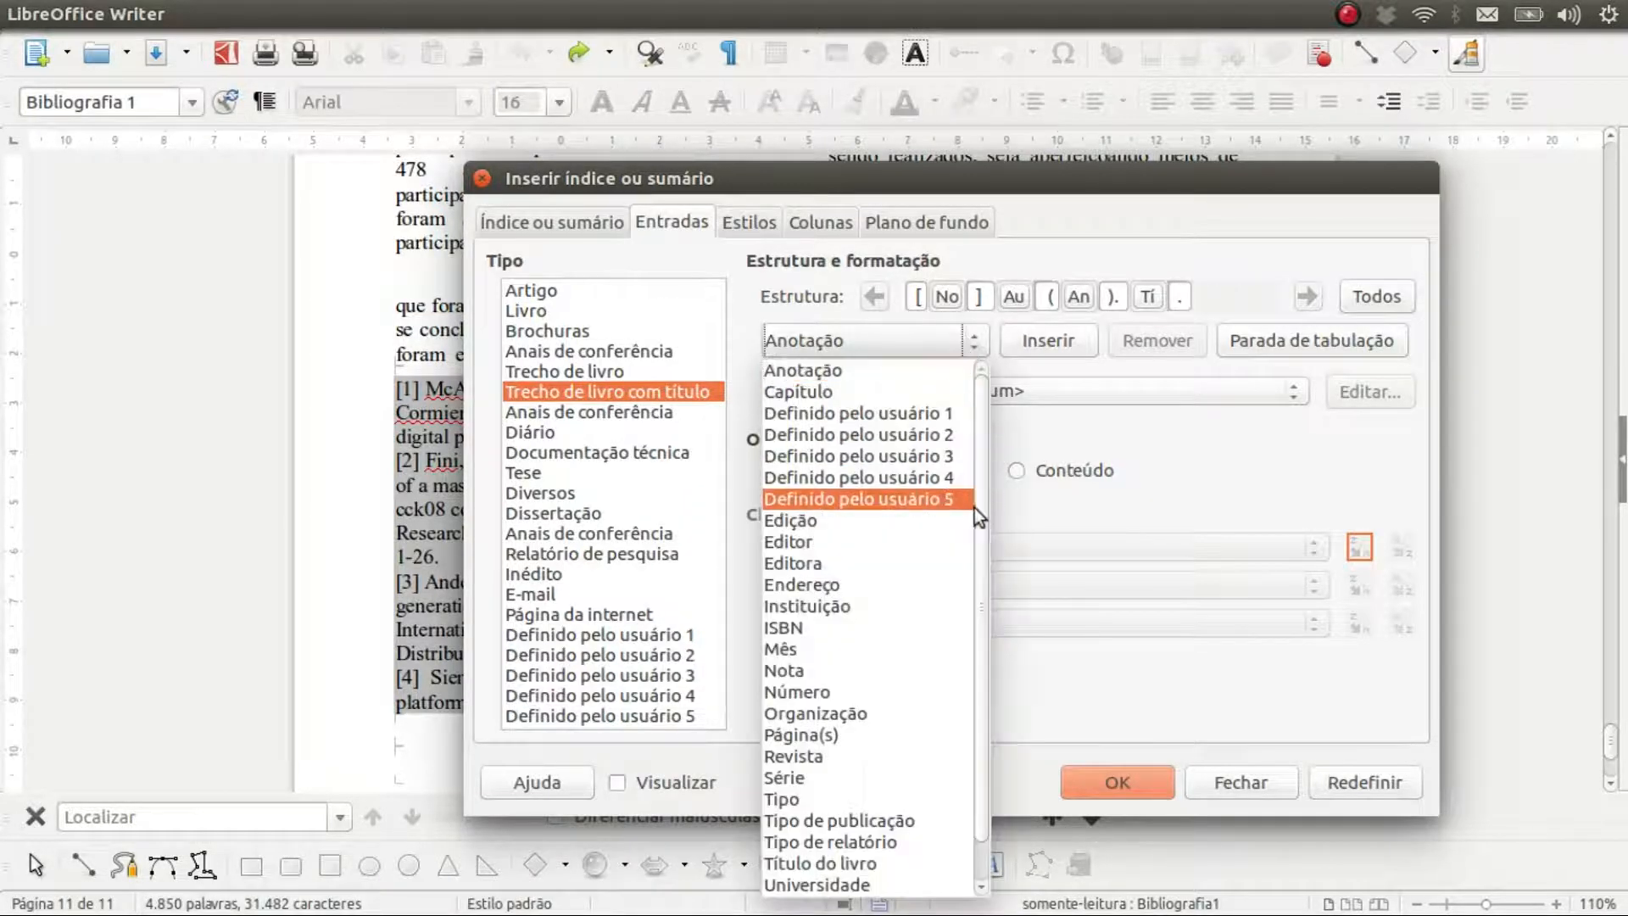
{"action": "left_click_drag", "start_coordinate": [982, 507], "coordinate": [980, 542]}
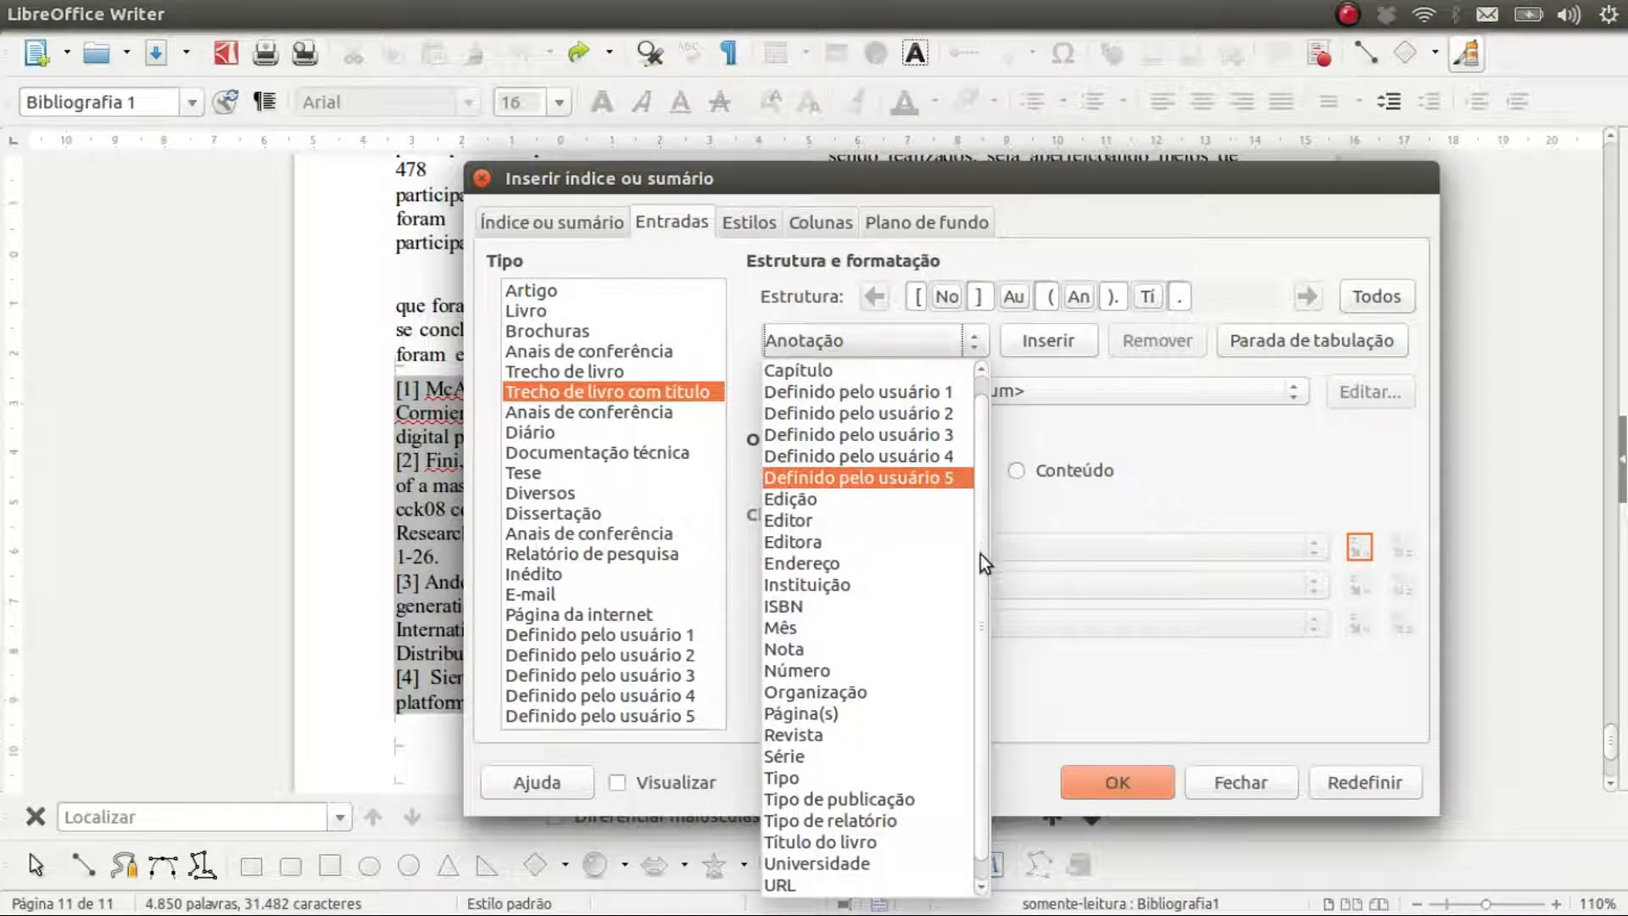
{"action": "left_click", "coordinate": [889, 840]}
{"action": "left_click", "coordinate": [1058, 345]}
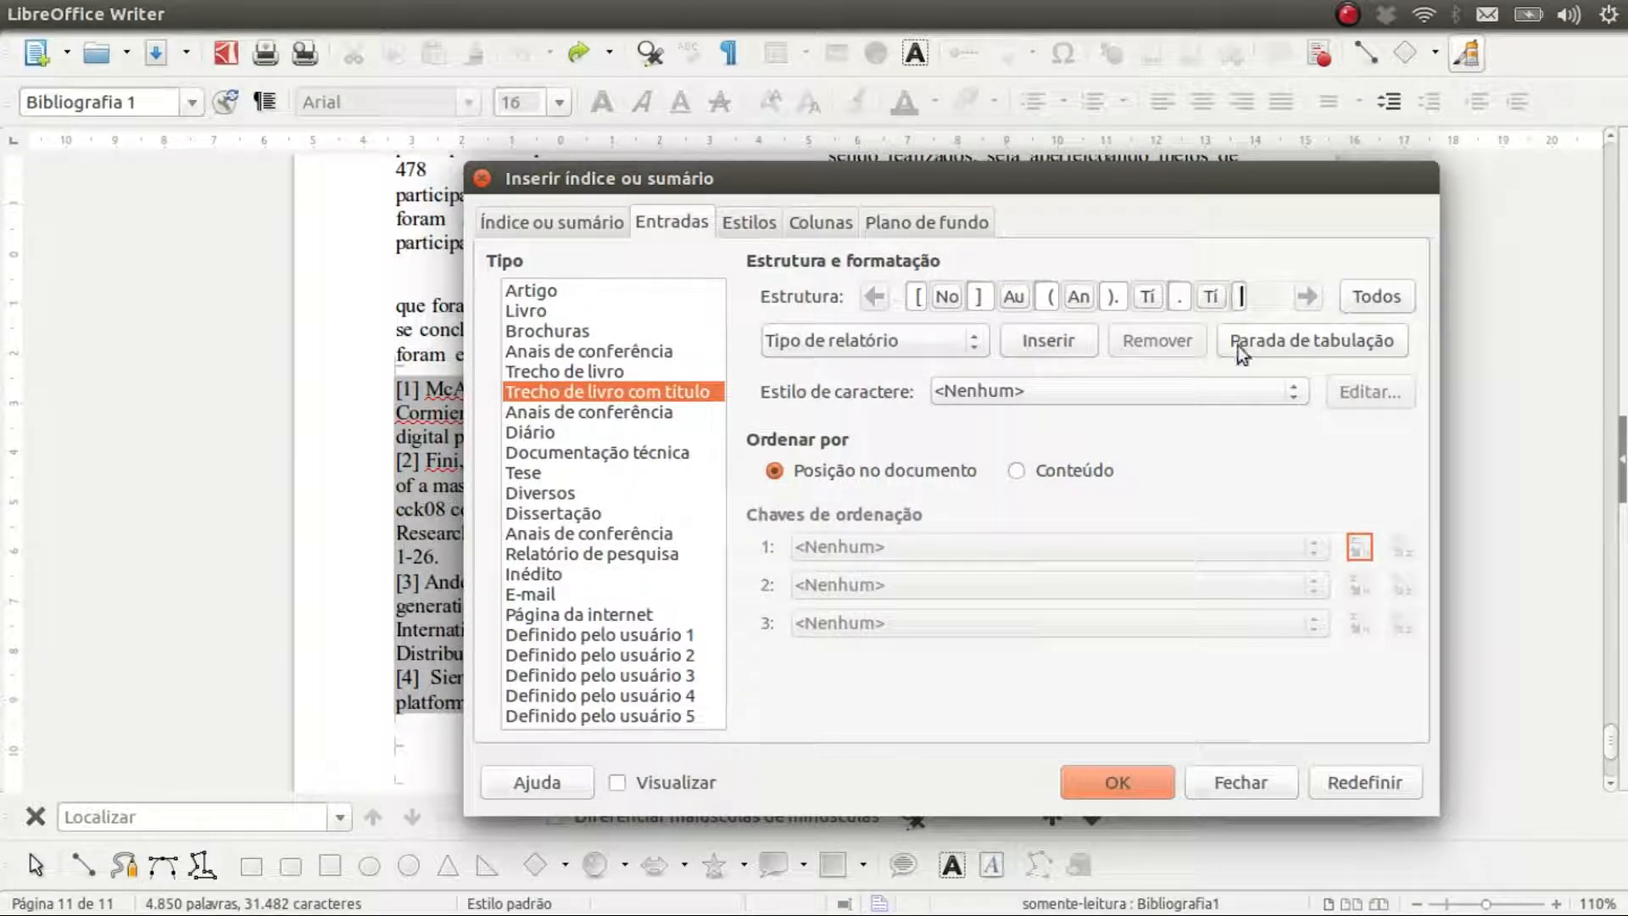
{"action": "type", "text": ","}
Step: Append the Editora field and a closing period to the Trecho de livro com título structure, and apply the bibliography changes
{"action": "left_click", "coordinate": [974, 342]}
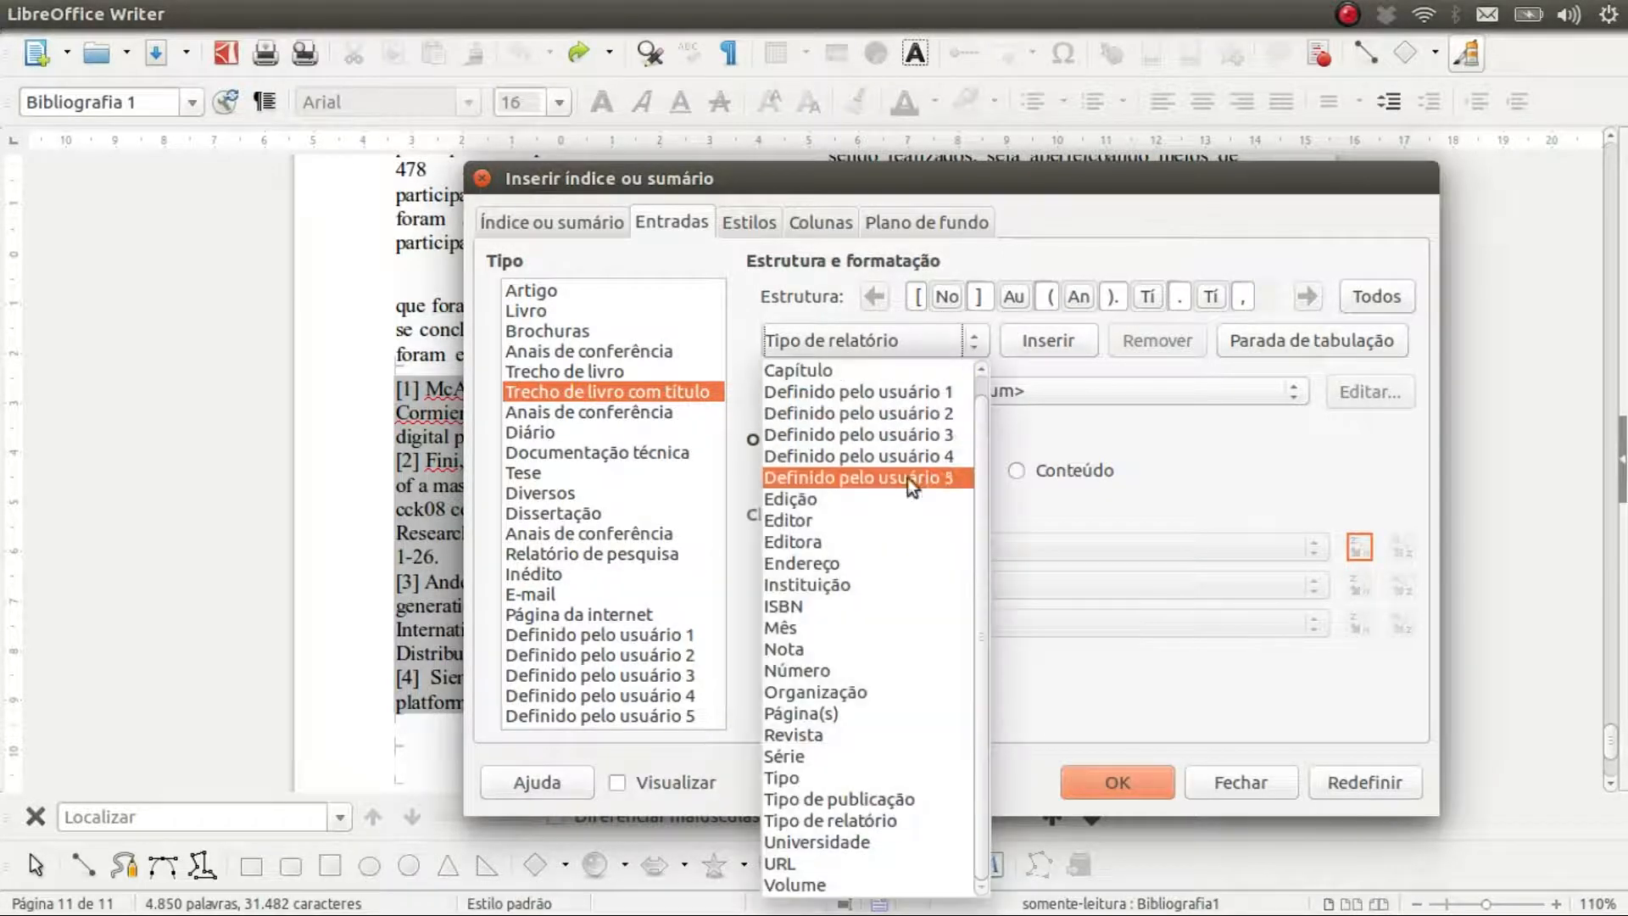
{"action": "left_click", "coordinate": [892, 542]}
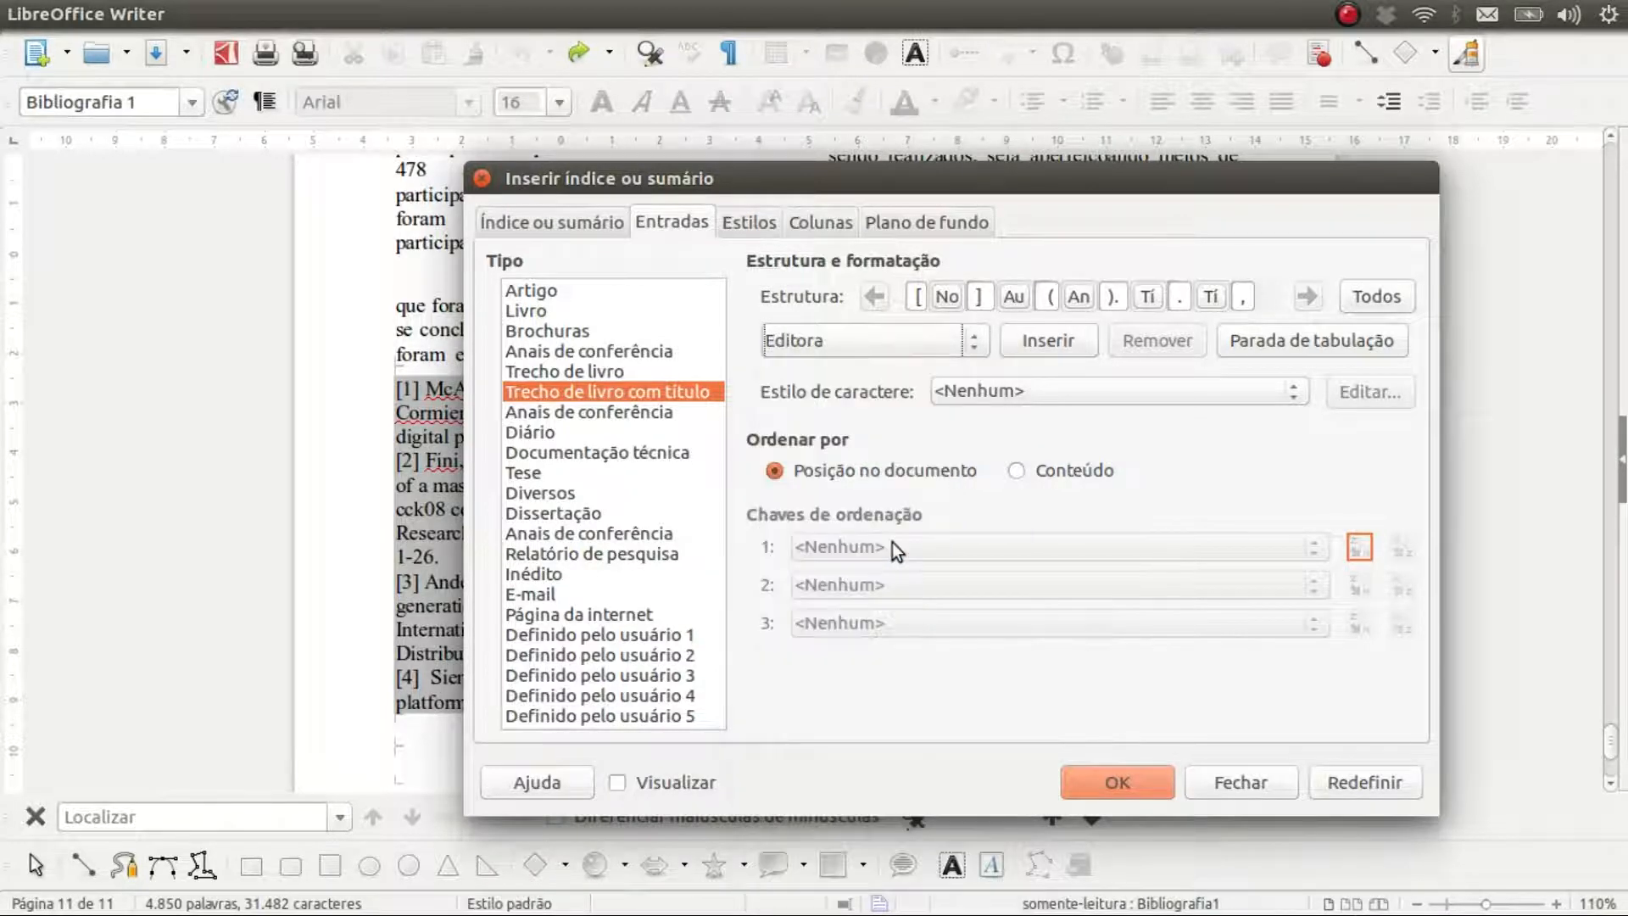
{"action": "left_click", "coordinate": [1065, 347]}
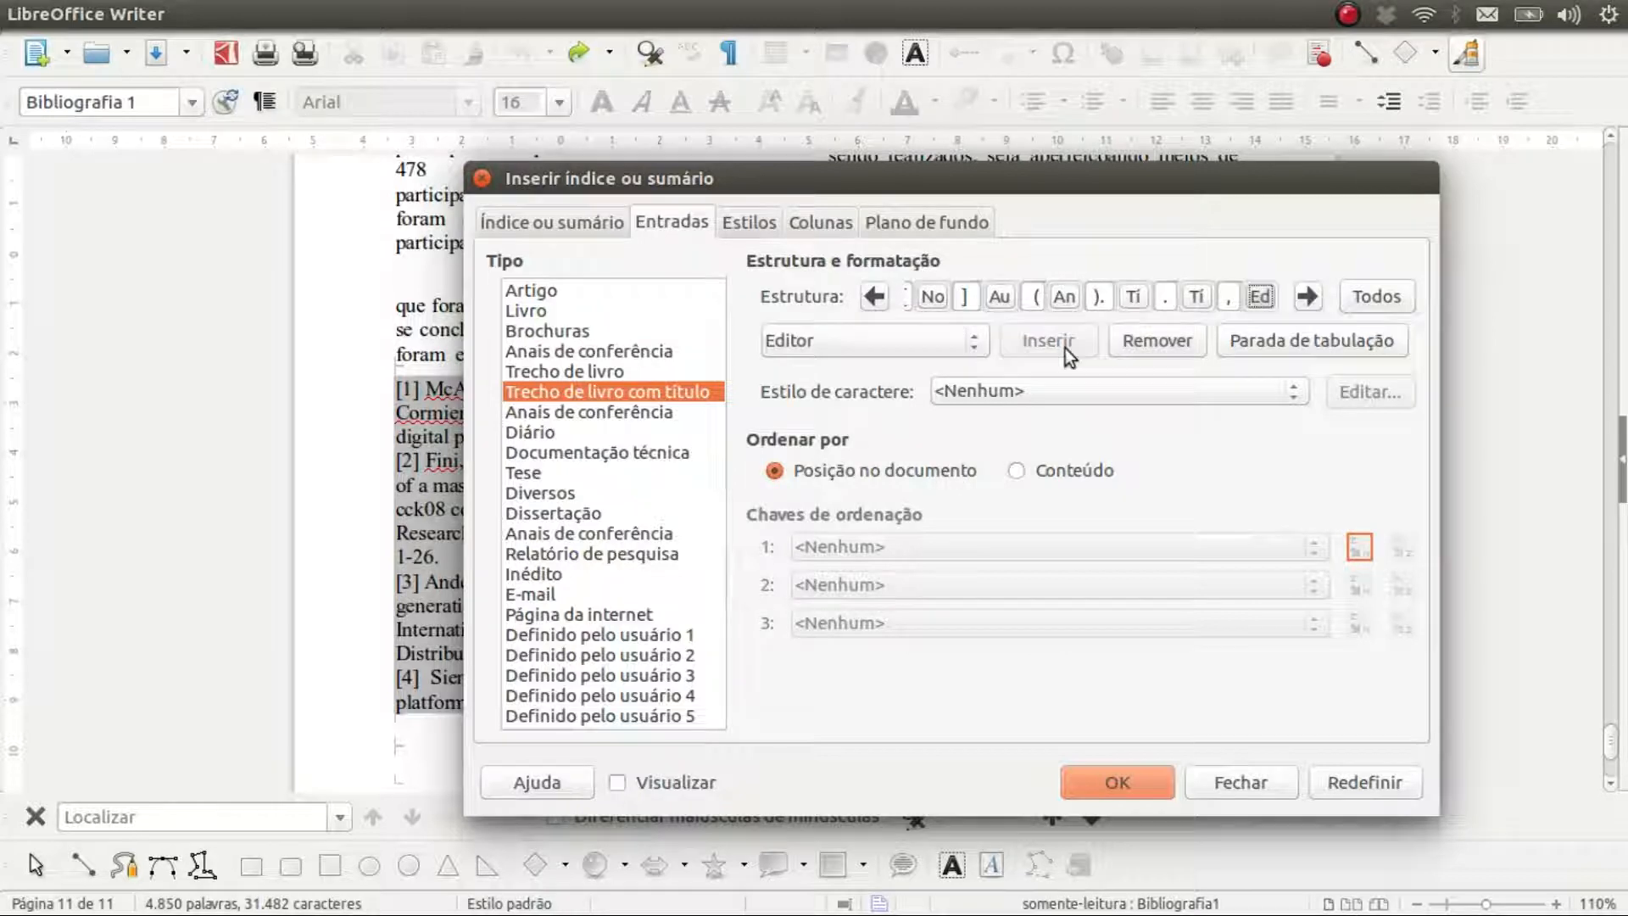
{"action": "left_click", "coordinate": [1308, 299]}
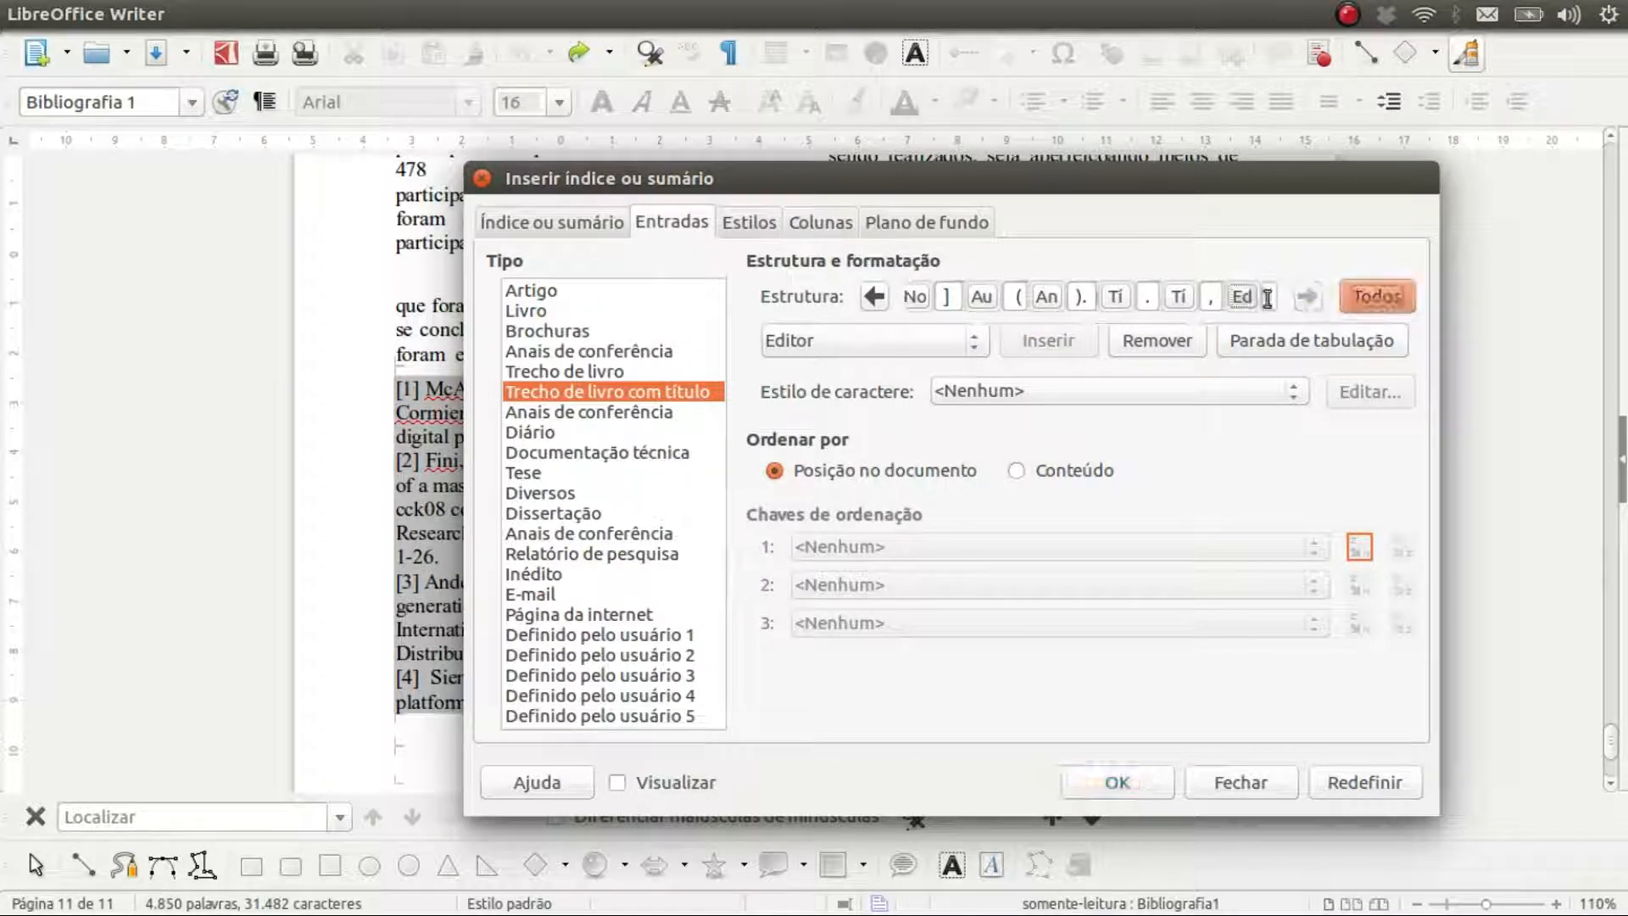
{"action": "left_click", "coordinate": [1268, 297]}
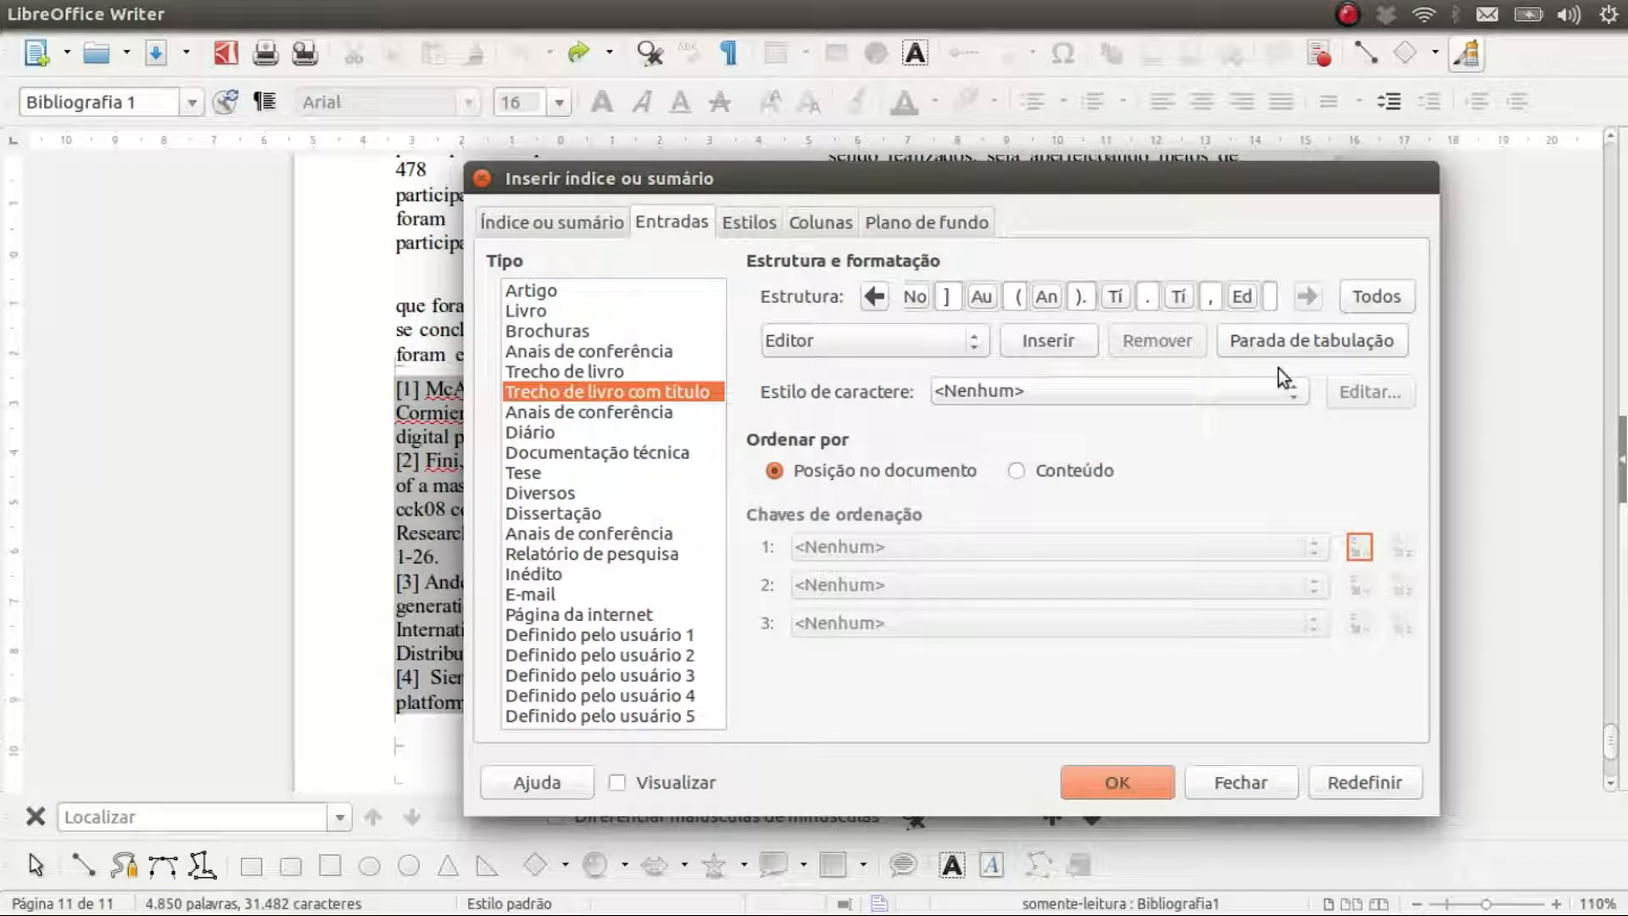
{"action": "type", "text": "."}
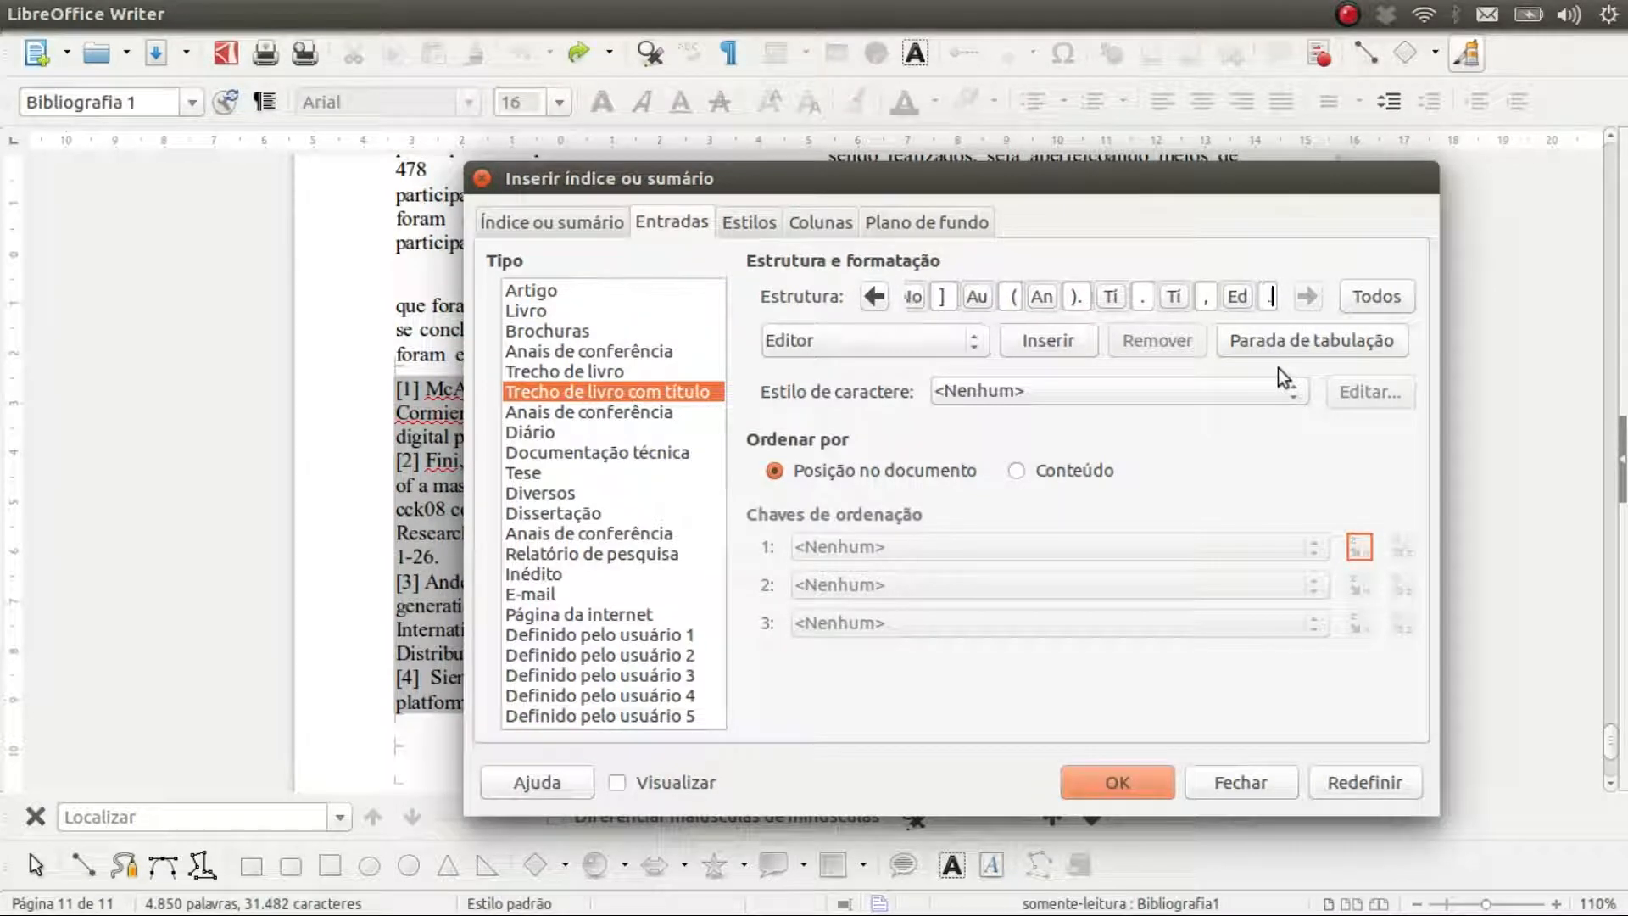
{"action": "left_click", "coordinate": [1122, 778]}
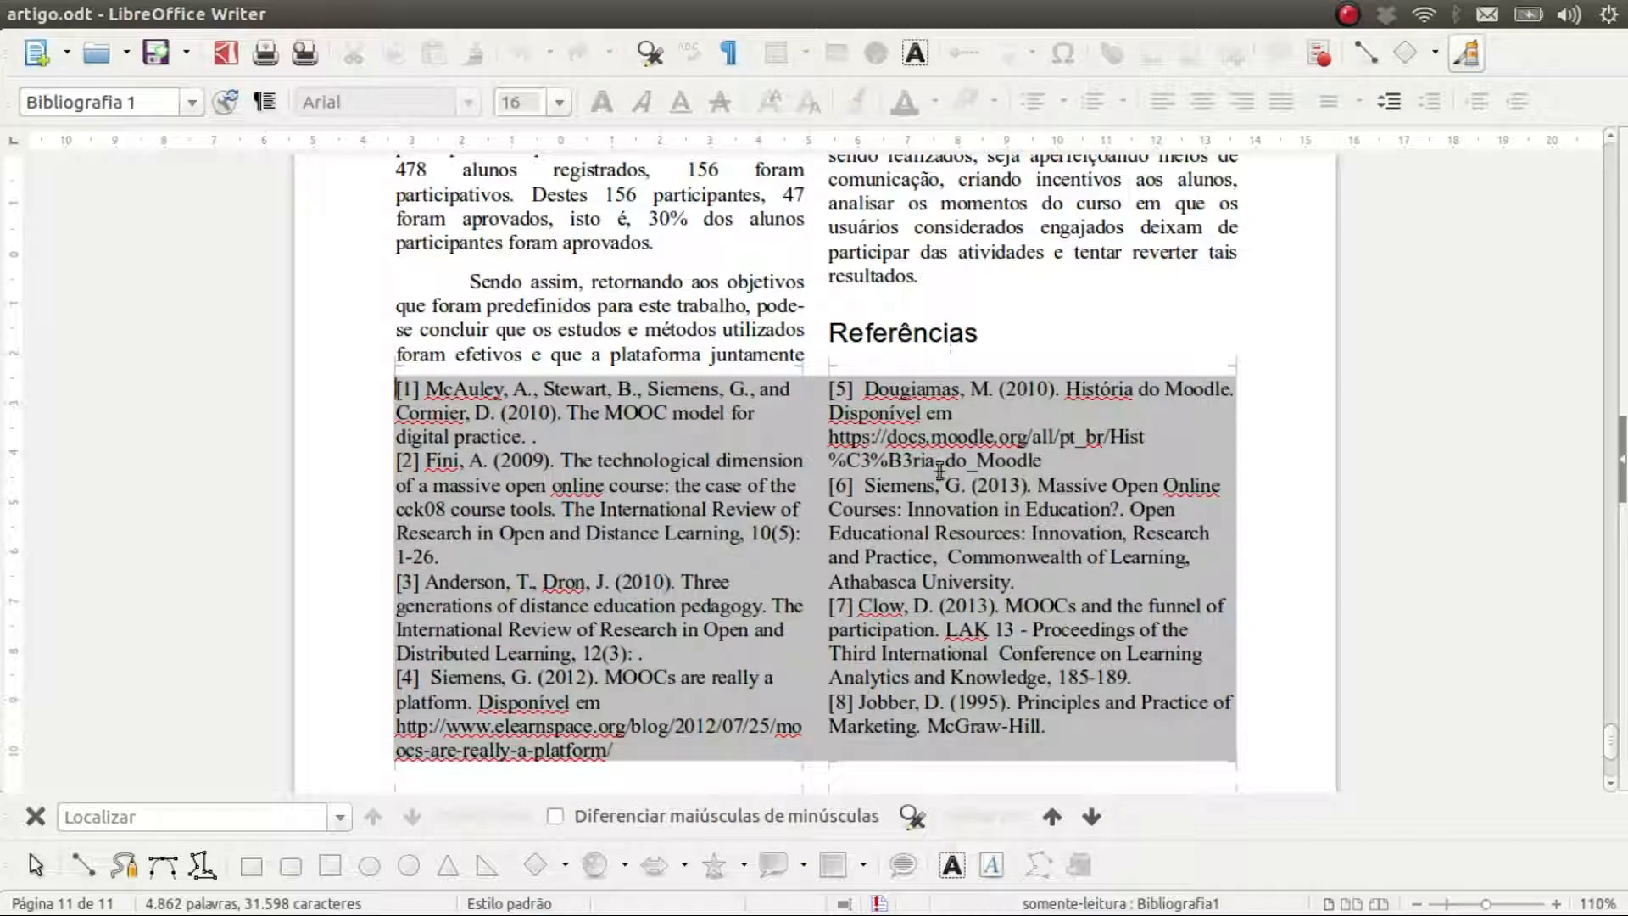
Step: Copy the whole generated bibliography text and paste it as editable text in a new paragraph under the Referências heading
{"action": "left_click", "coordinate": [955, 413]}
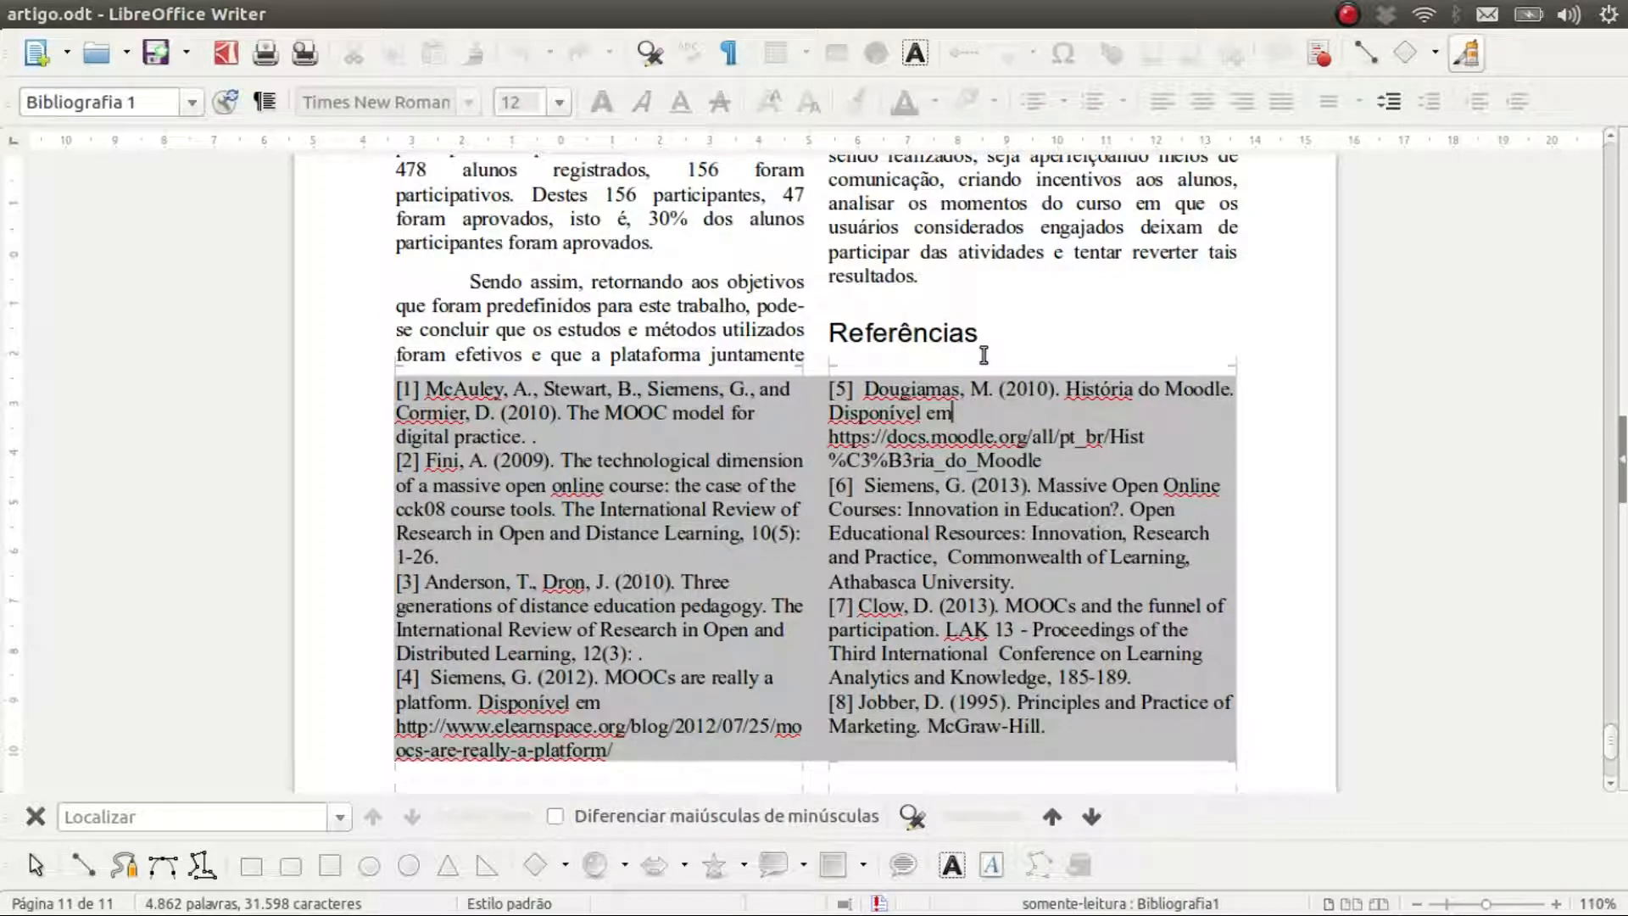
{"action": "left_click_drag", "start_coordinate": [1046, 726], "coordinate": [395, 395]}
{"action": "key", "text": "ctrl+c"}
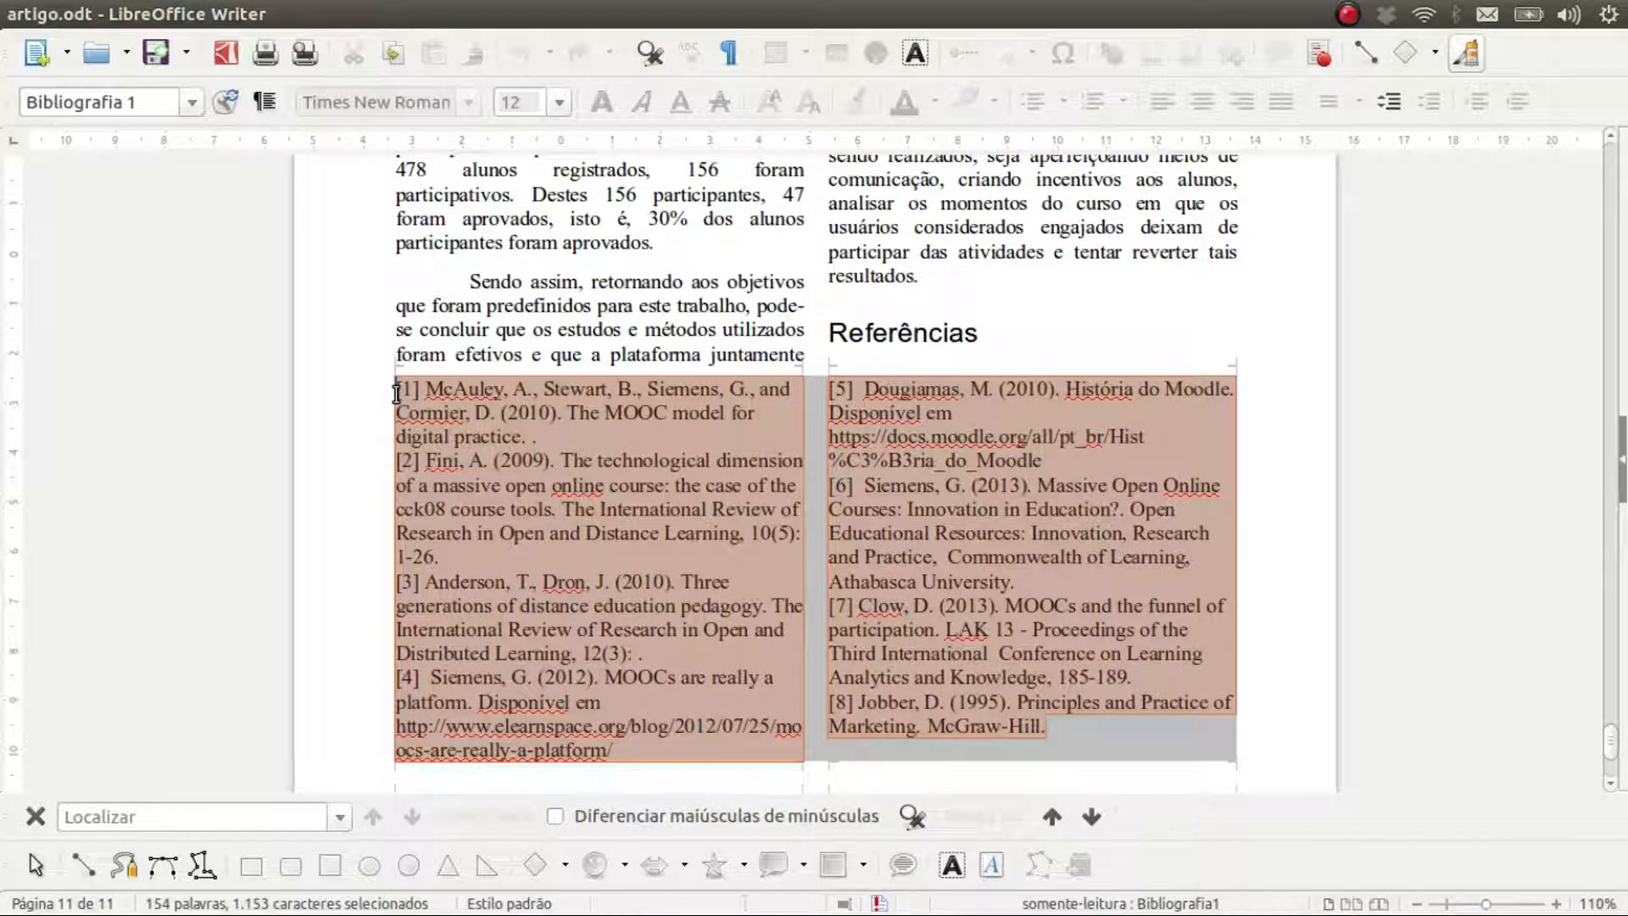
{"action": "left_click", "coordinate": [1010, 328]}
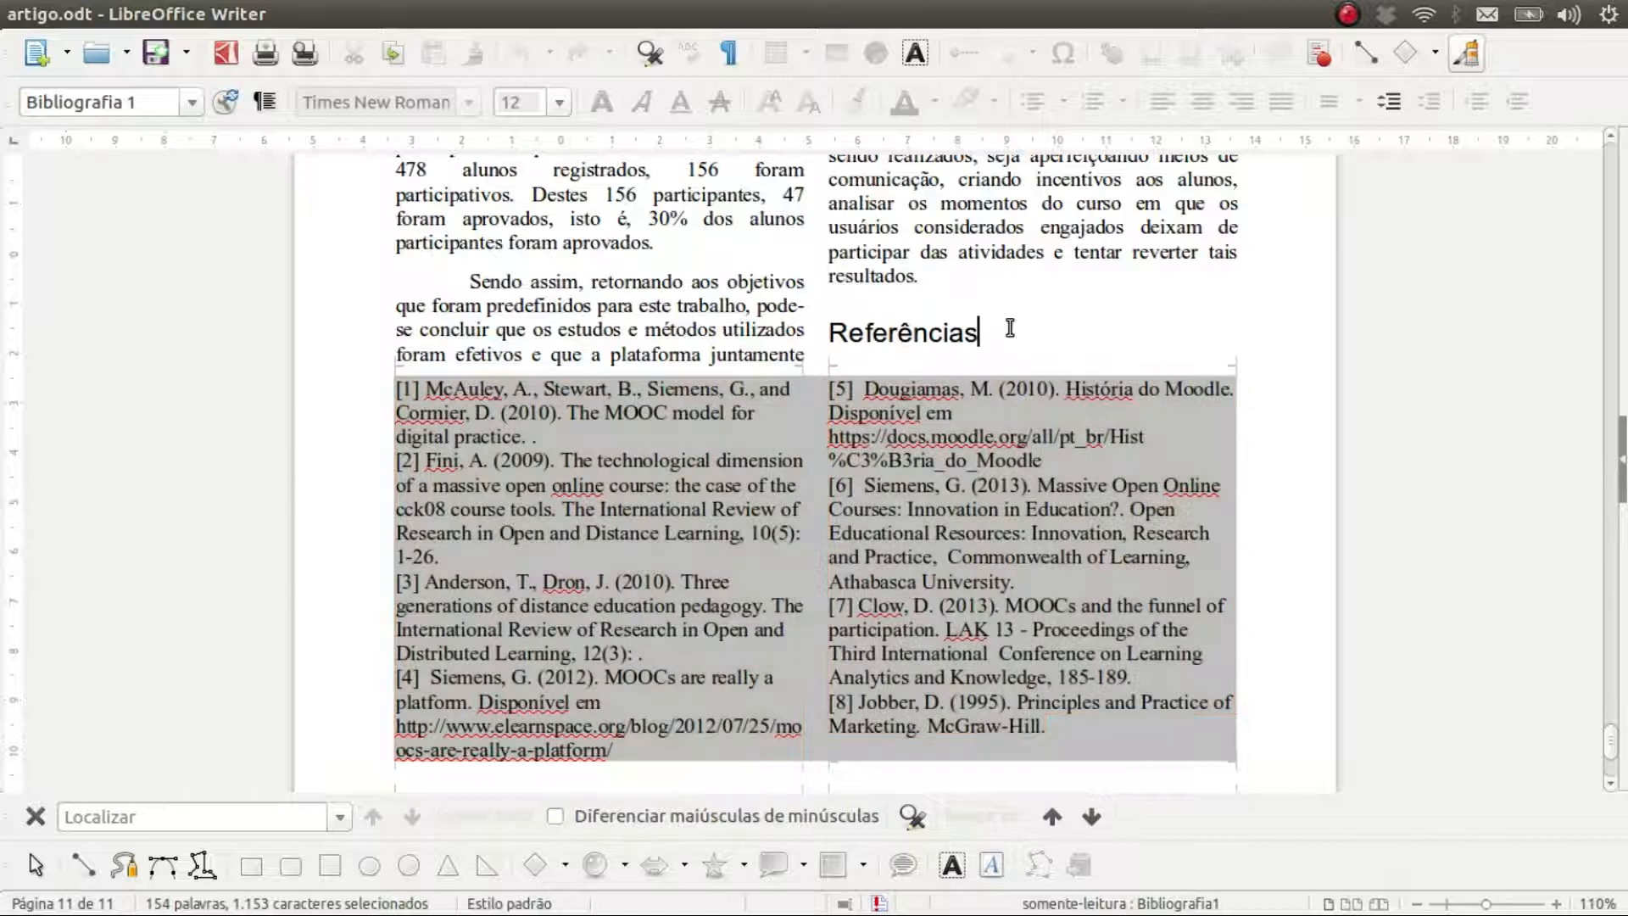
{"action": "key", "text": "Return"}
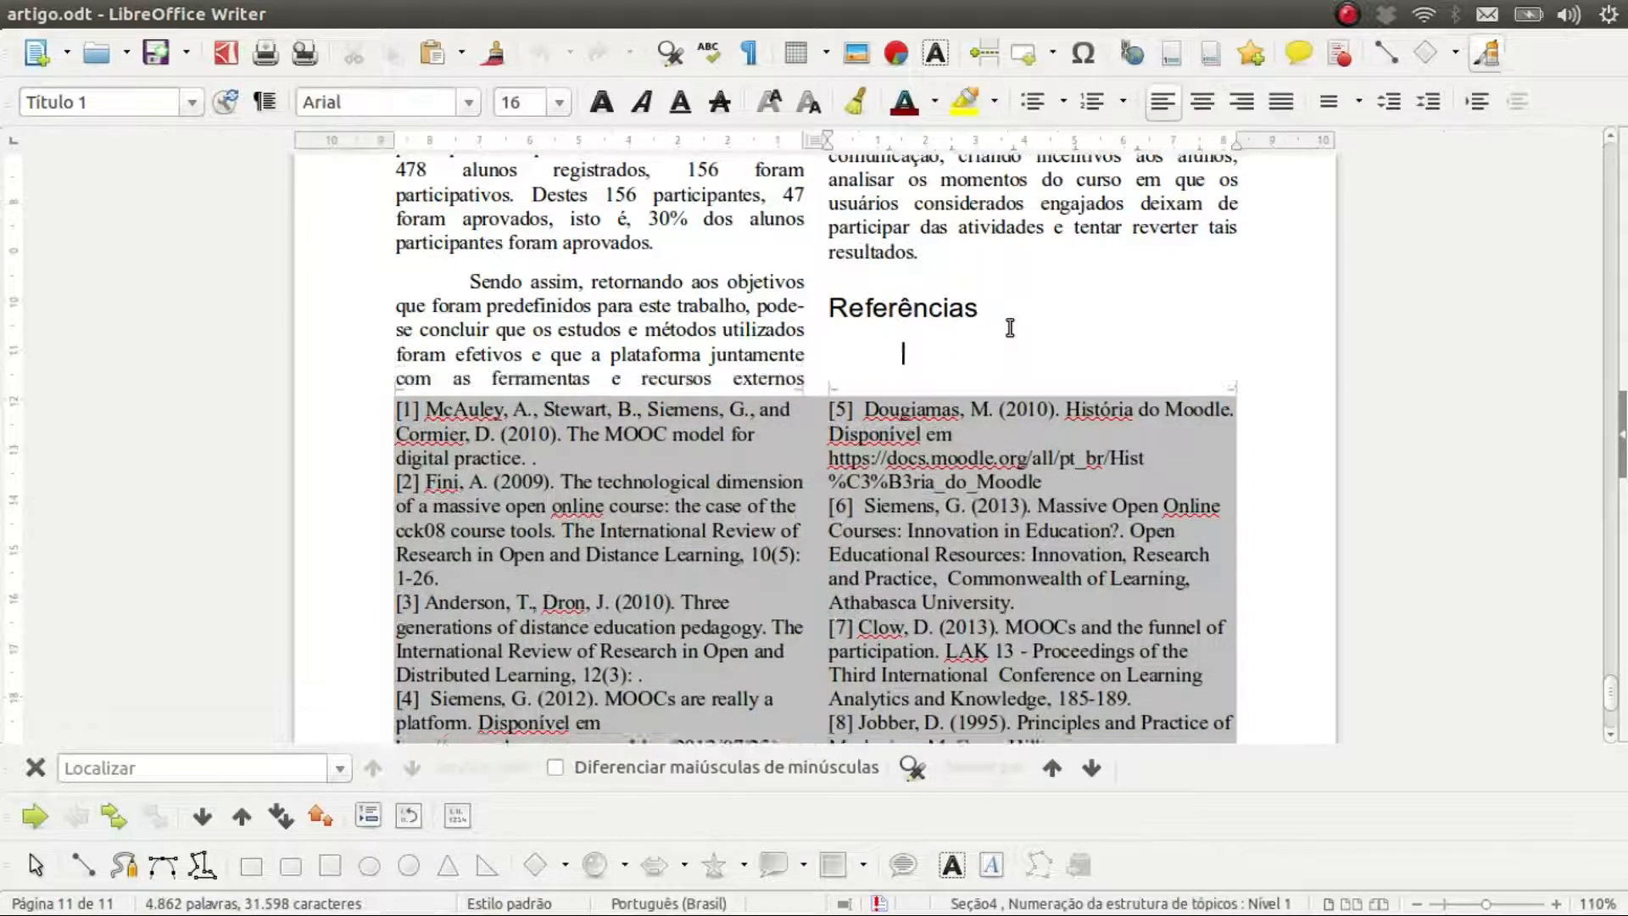
{"action": "key", "text": "BackSpace"}
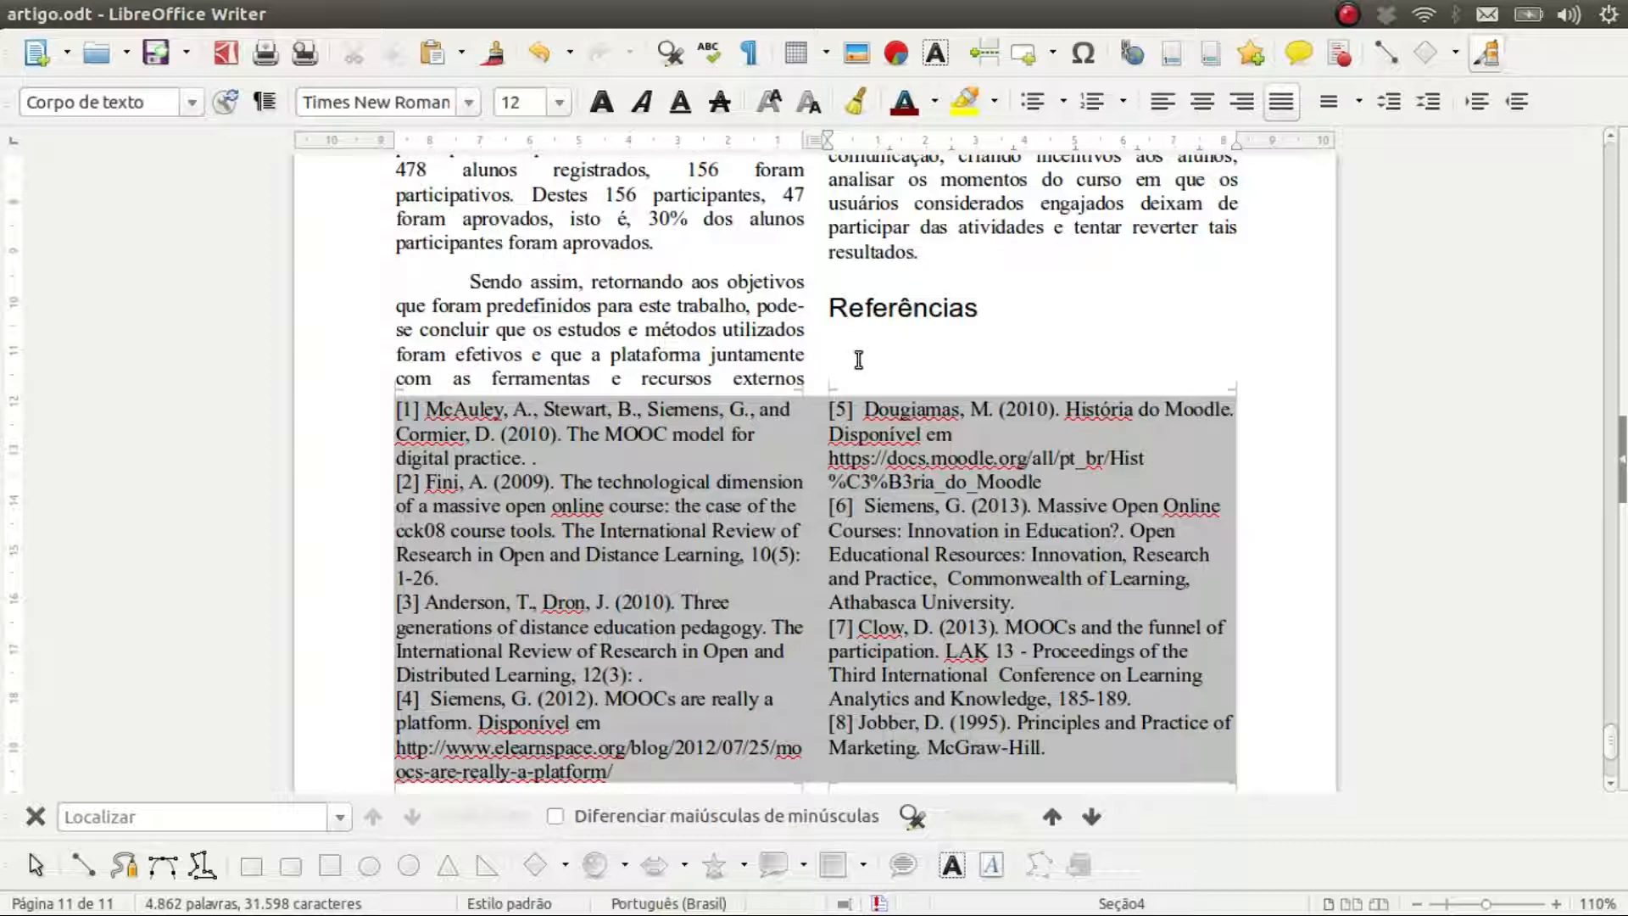
{"action": "key", "text": "ctrl+v"}
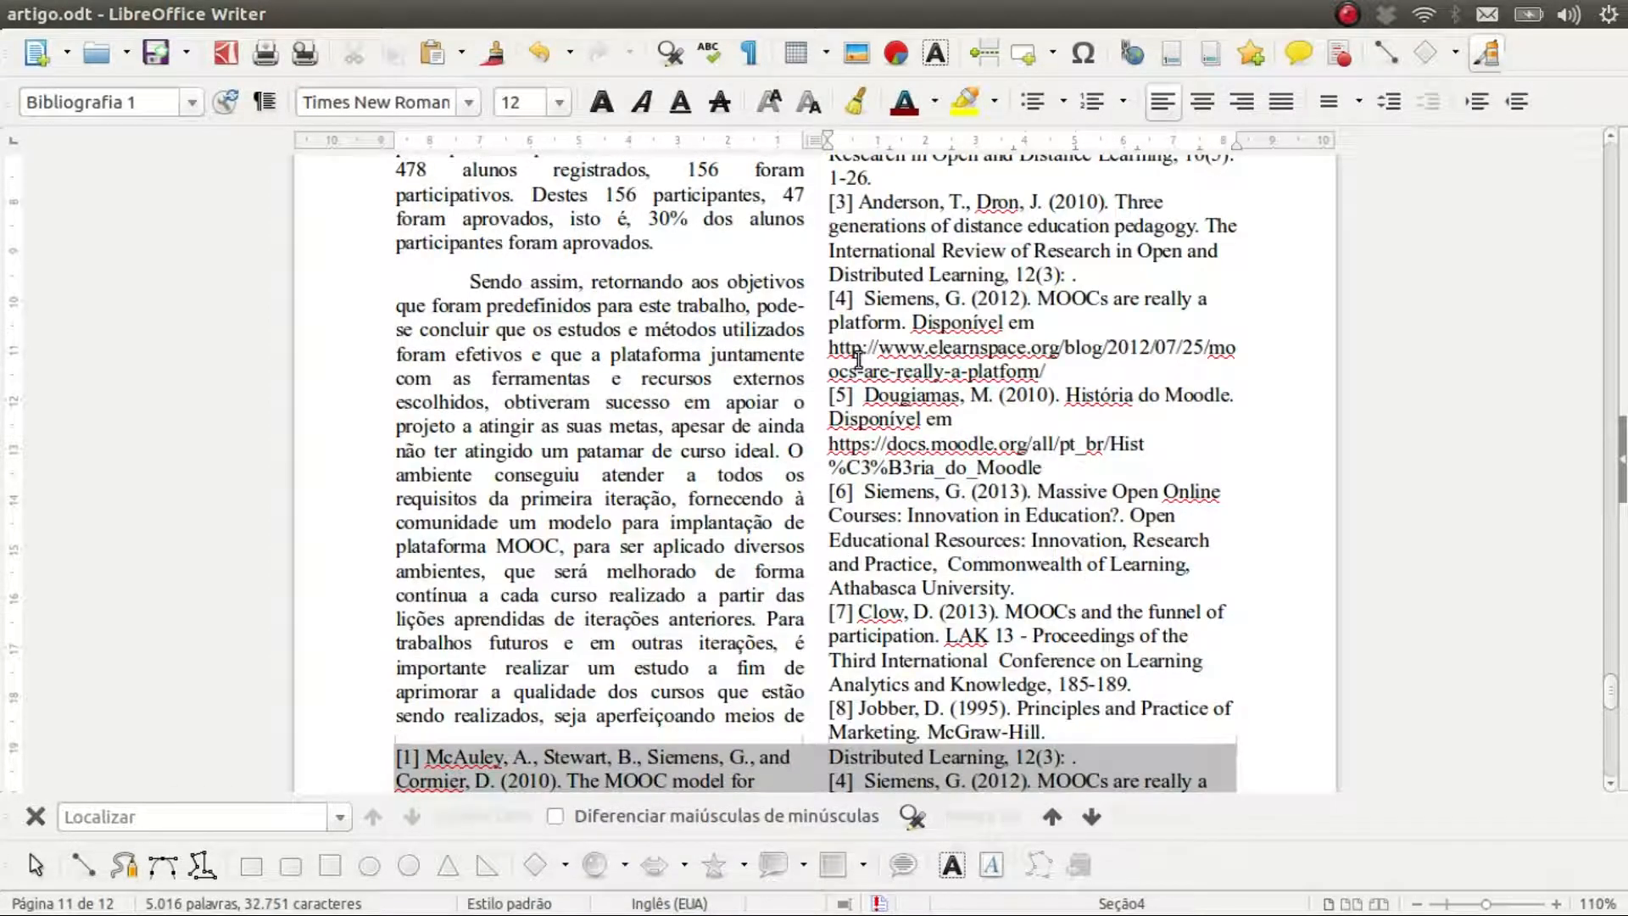
{"action": "scroll", "coordinate": [857, 357], "scroll_direction": "up", "scroll_amount": 5}
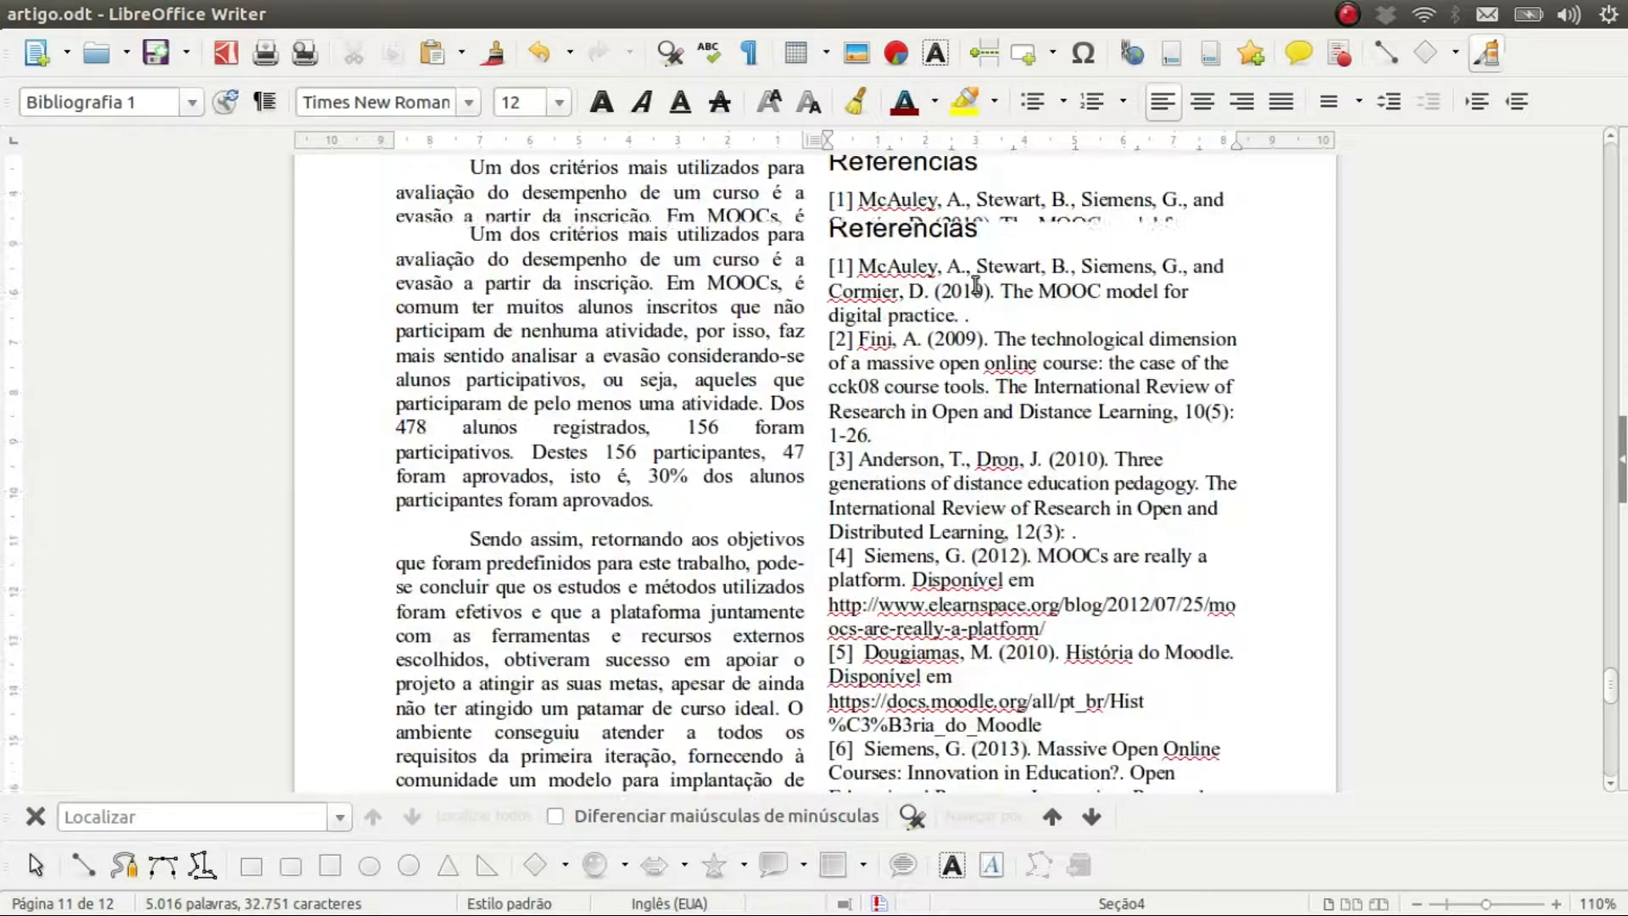
{"action": "scroll", "coordinate": [1006, 323], "scroll_direction": "down", "scroll_amount": 10}
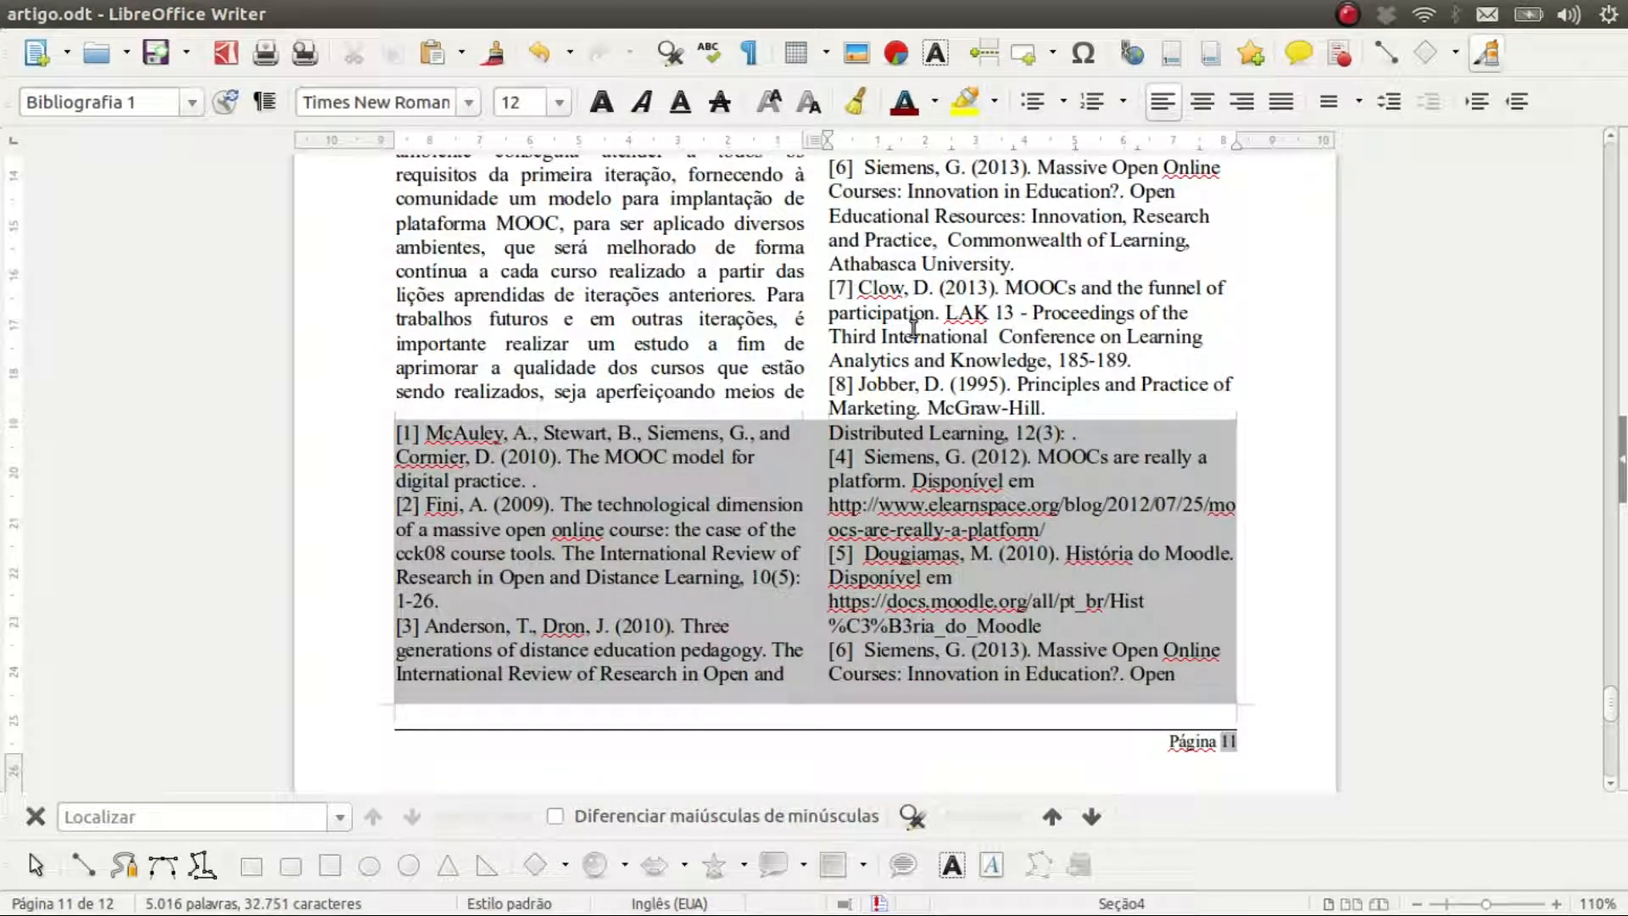
Step: Delete the original generated bibliography index and the empty paragraph left after the pasted references
{"action": "left_click", "coordinate": [685, 511]}
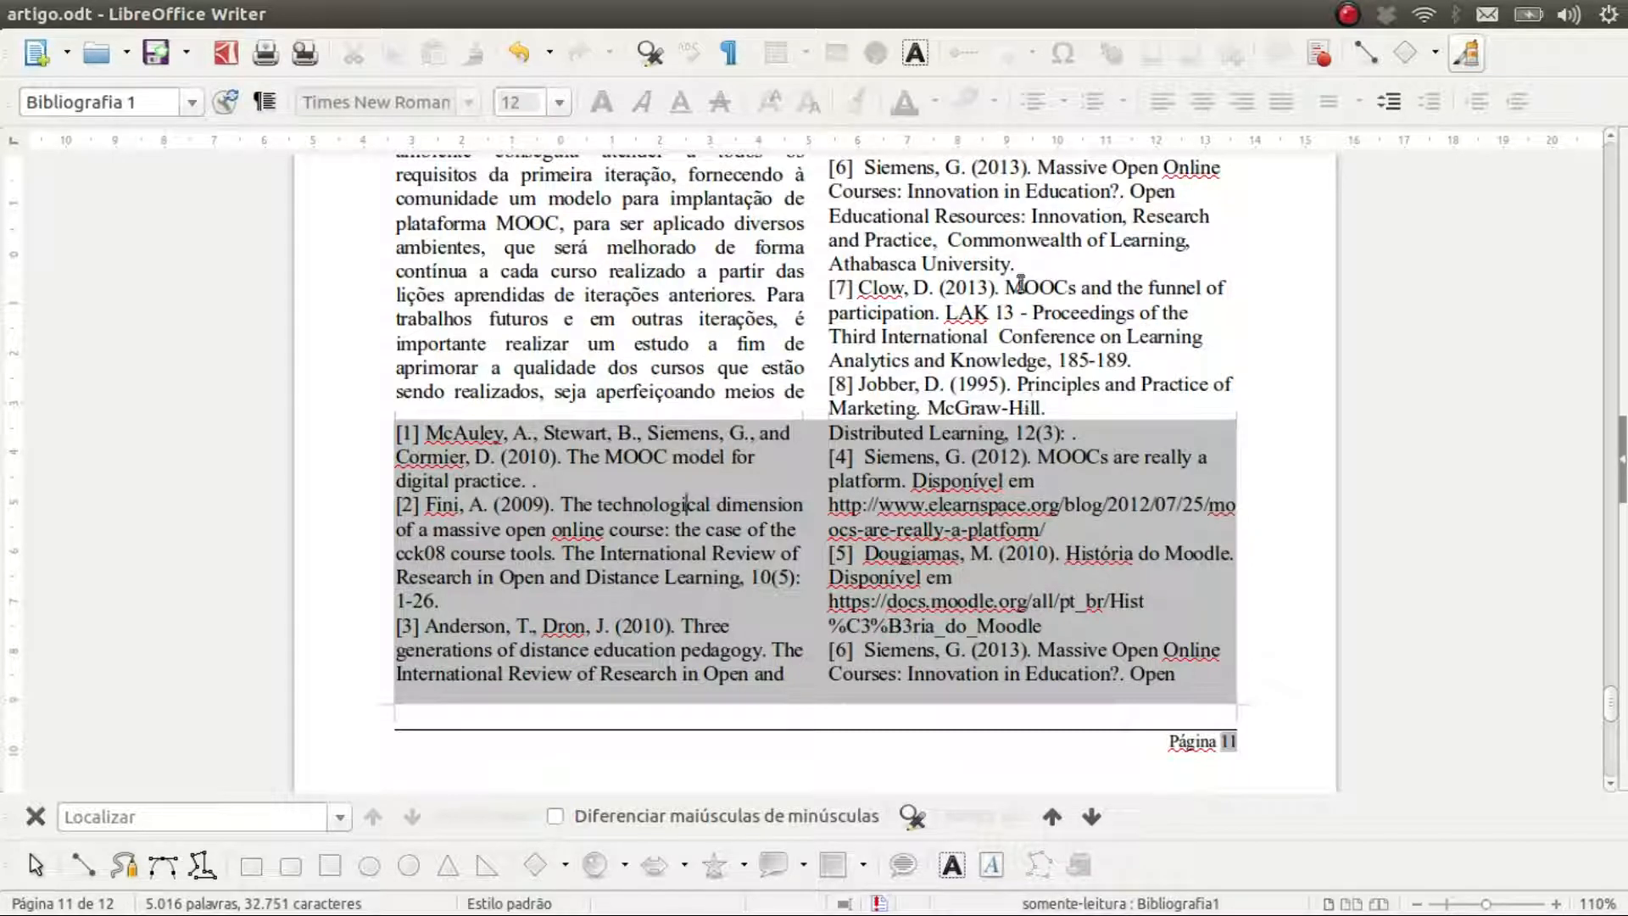
{"action": "scroll", "coordinate": [1019, 279], "scroll_direction": "up", "scroll_amount": 10}
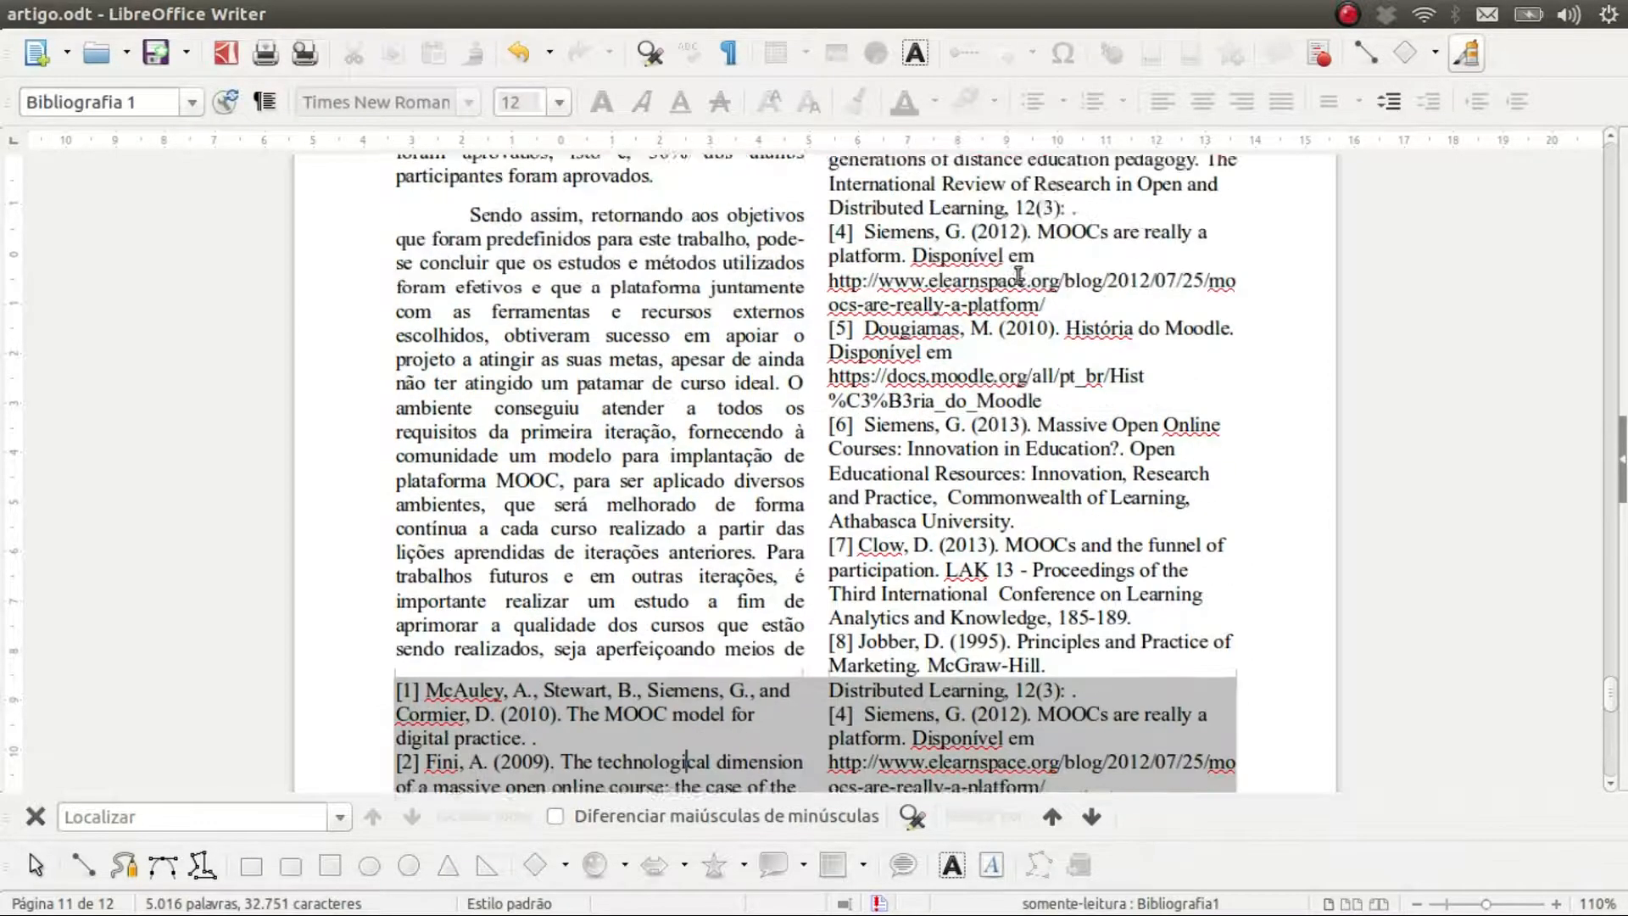
{"action": "scroll", "coordinate": [1018, 276], "scroll_direction": "up", "scroll_amount": 1}
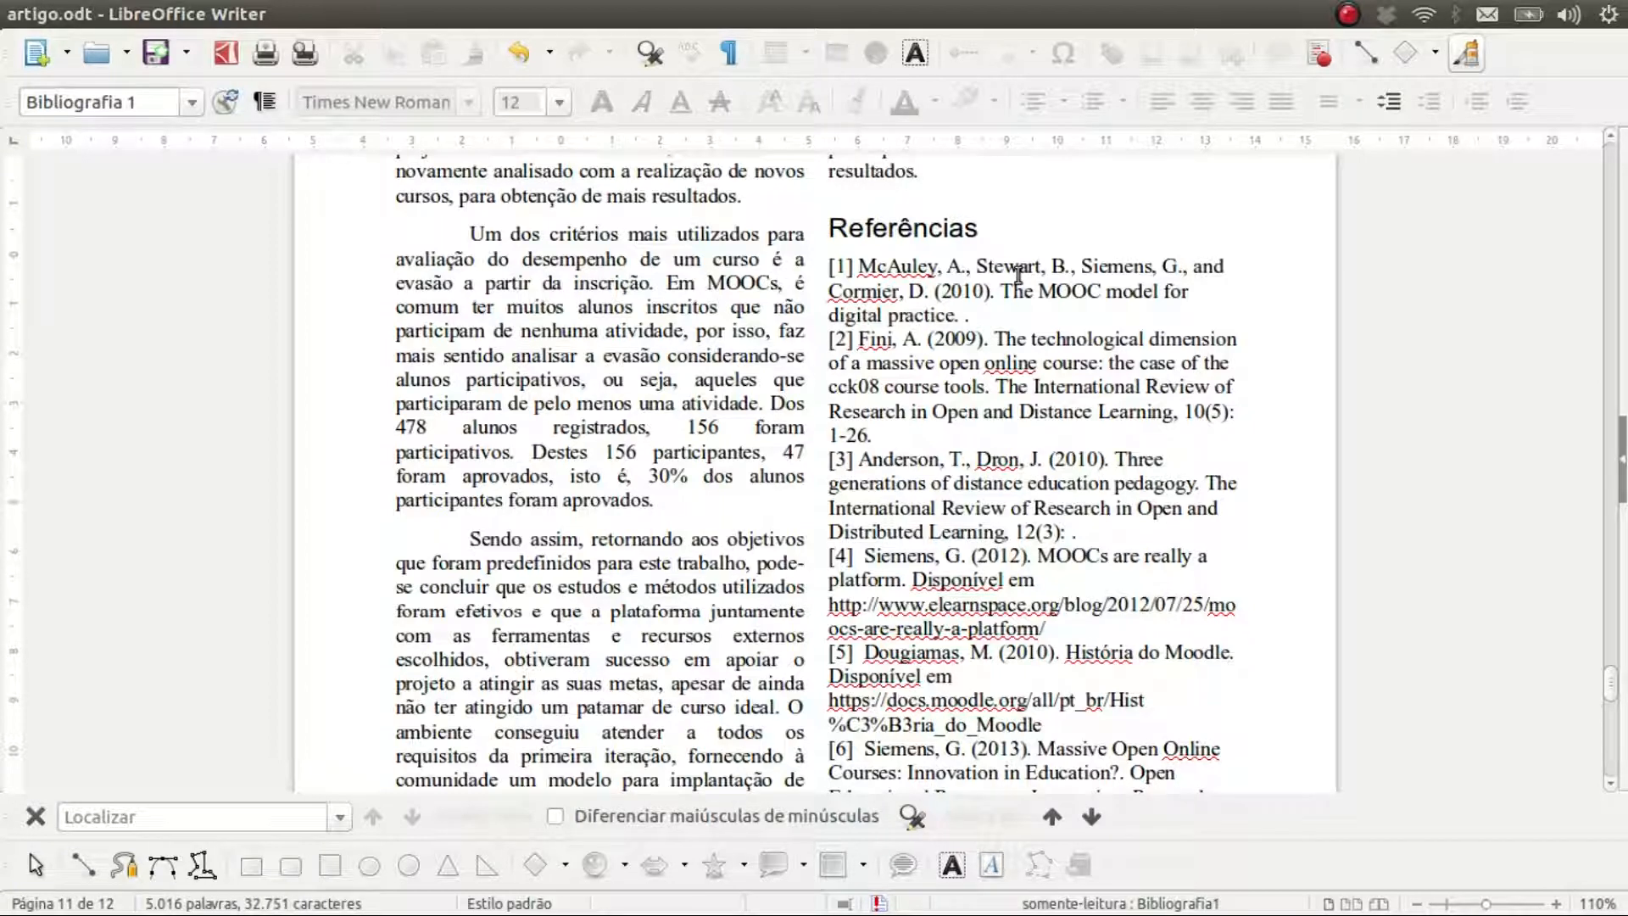
{"action": "scroll", "coordinate": [1008, 339], "scroll_direction": "down", "scroll_amount": 11}
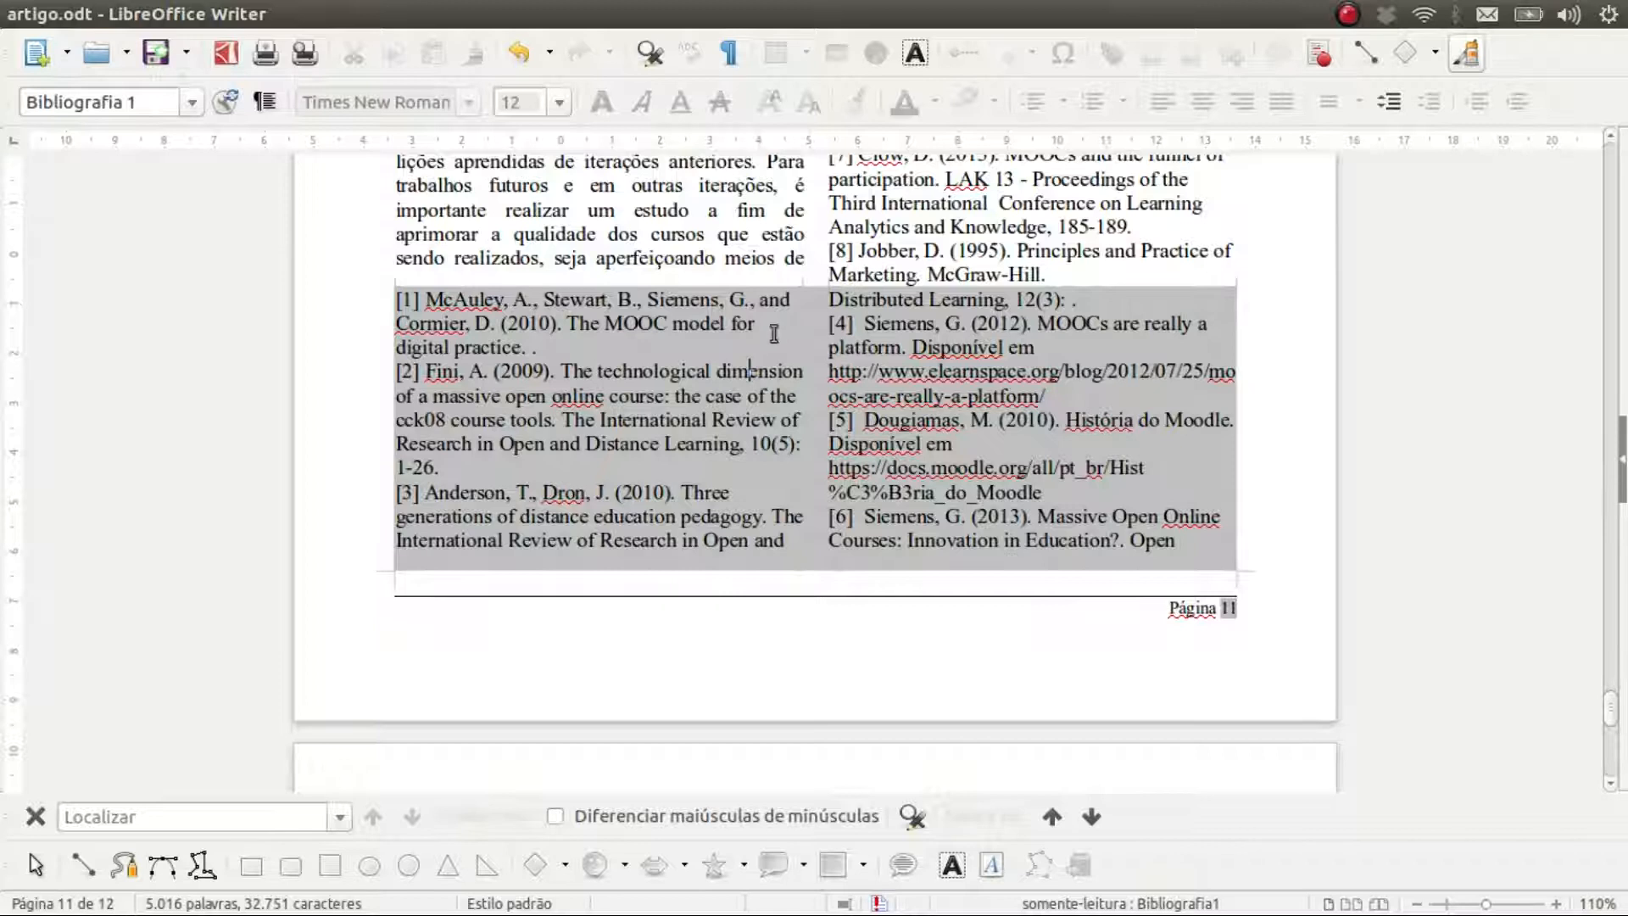
{"action": "right_click", "coordinate": [752, 374]}
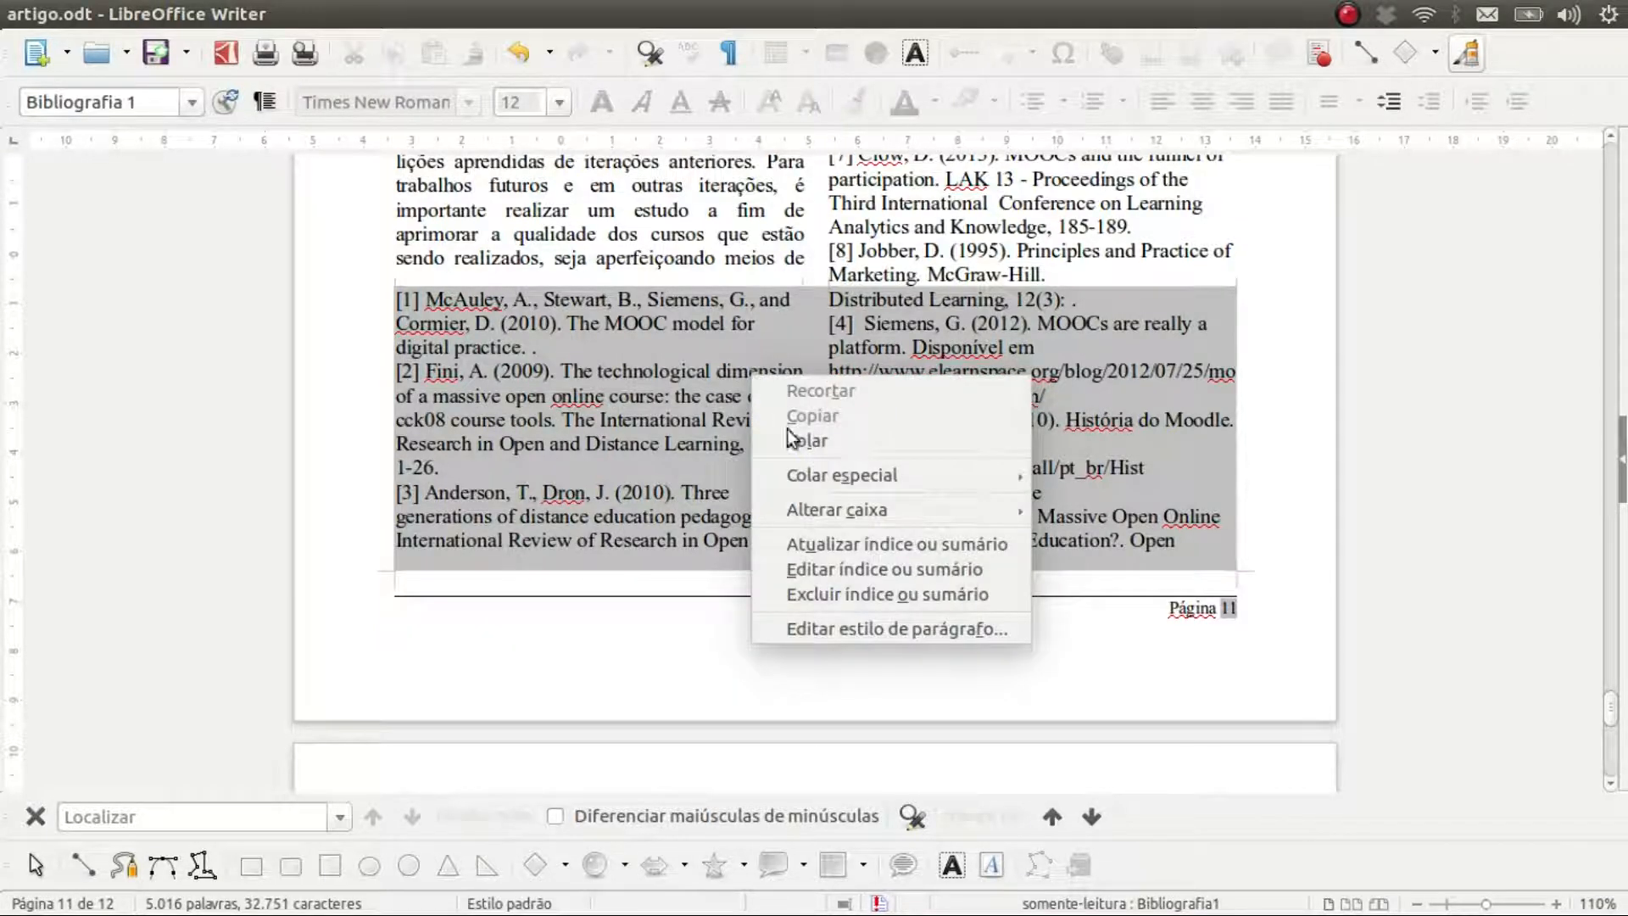
{"action": "left_click", "coordinate": [862, 594]}
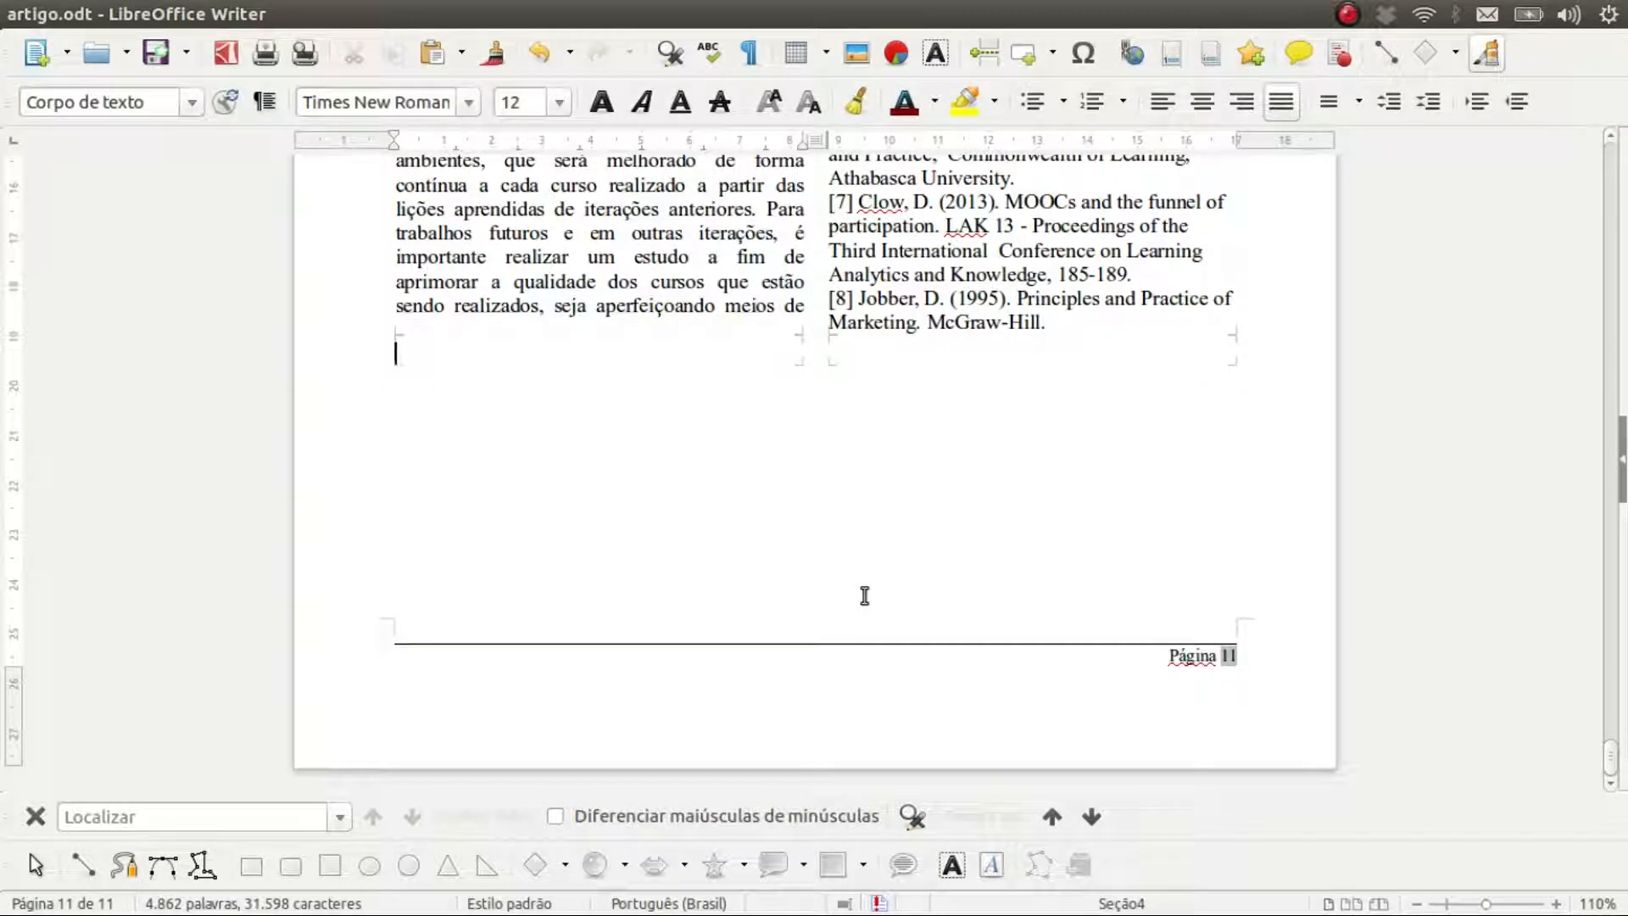
{"action": "key", "text": "BackSpace"}
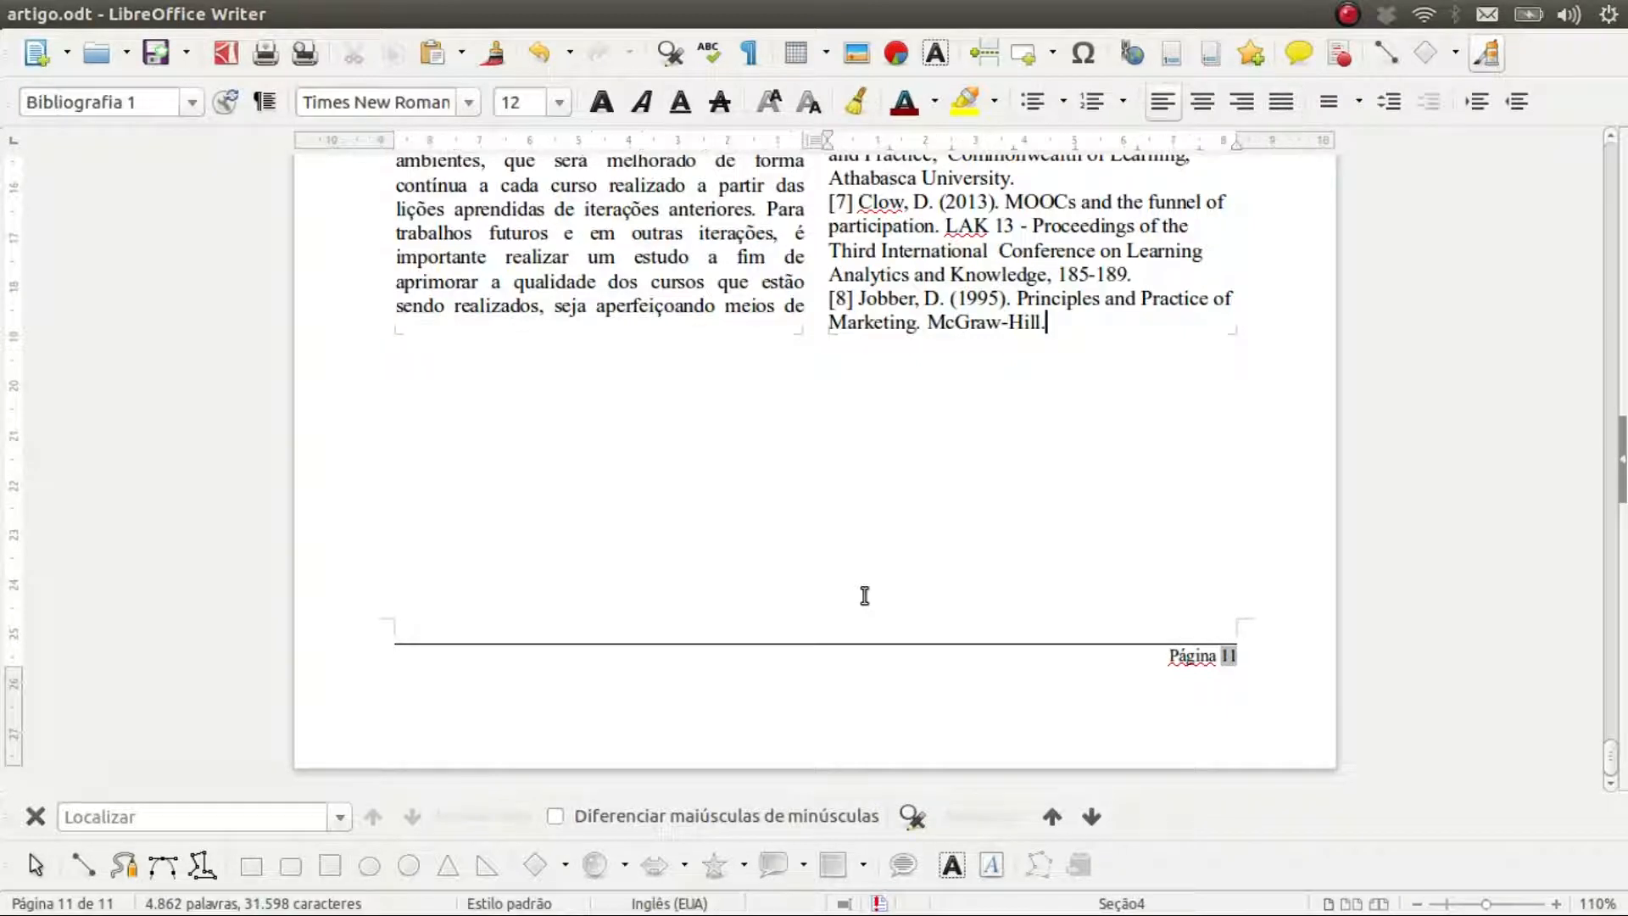
Step: Remove the extra space and period at the end of reference [1]
{"action": "scroll", "coordinate": [865, 595], "scroll_direction": "up", "scroll_amount": 10}
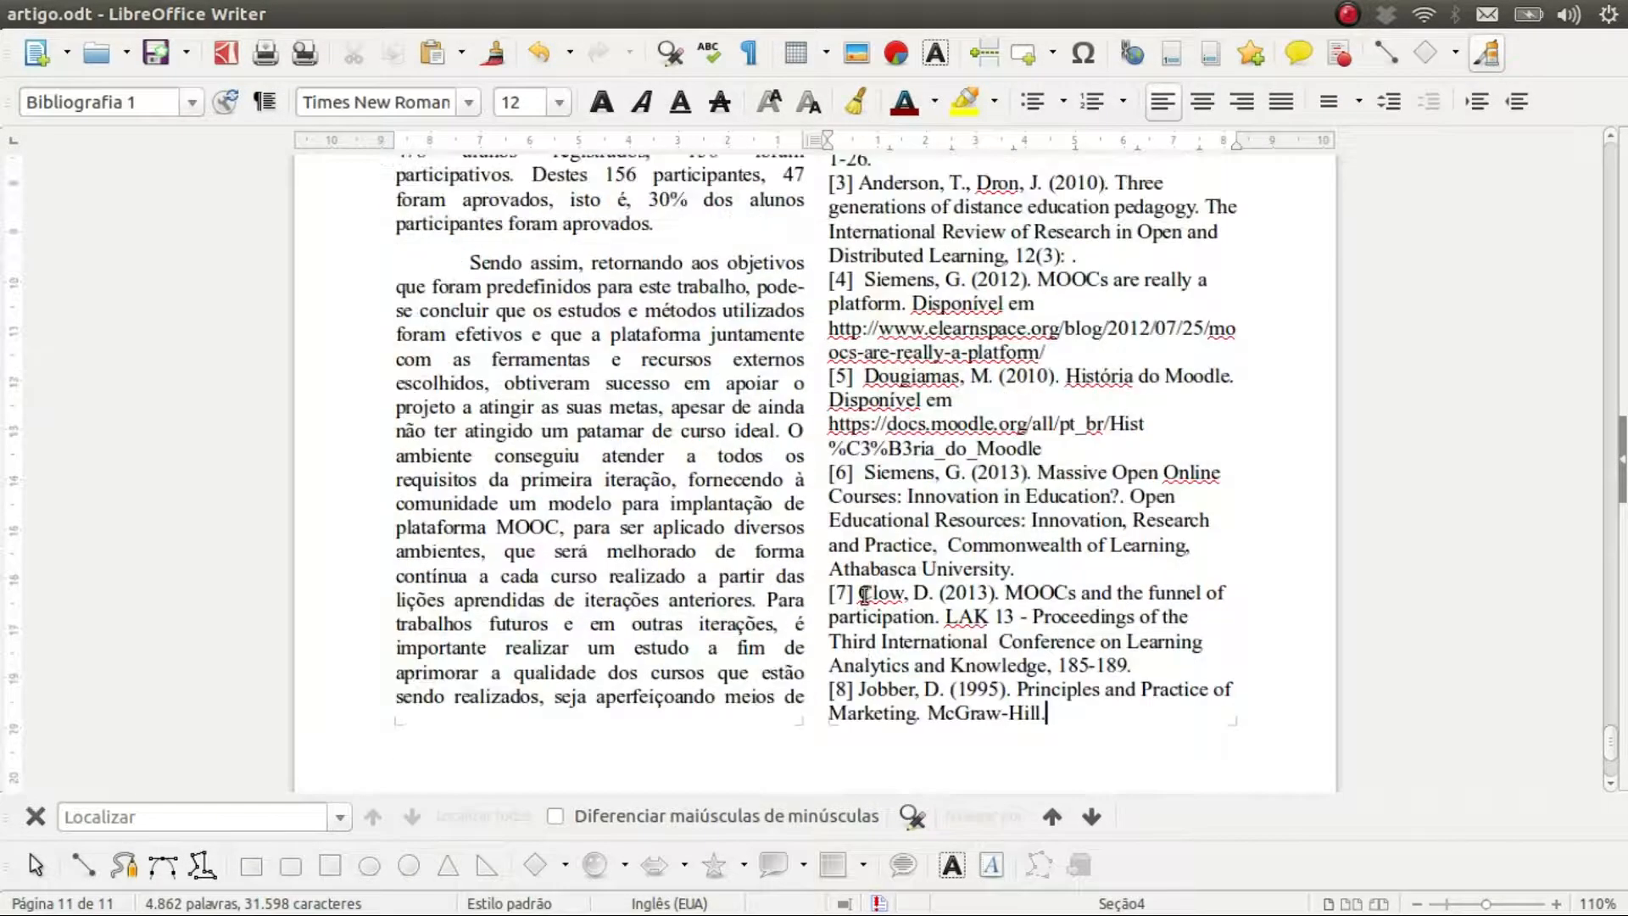
{"action": "scroll", "coordinate": [864, 596], "scroll_direction": "up", "scroll_amount": 2}
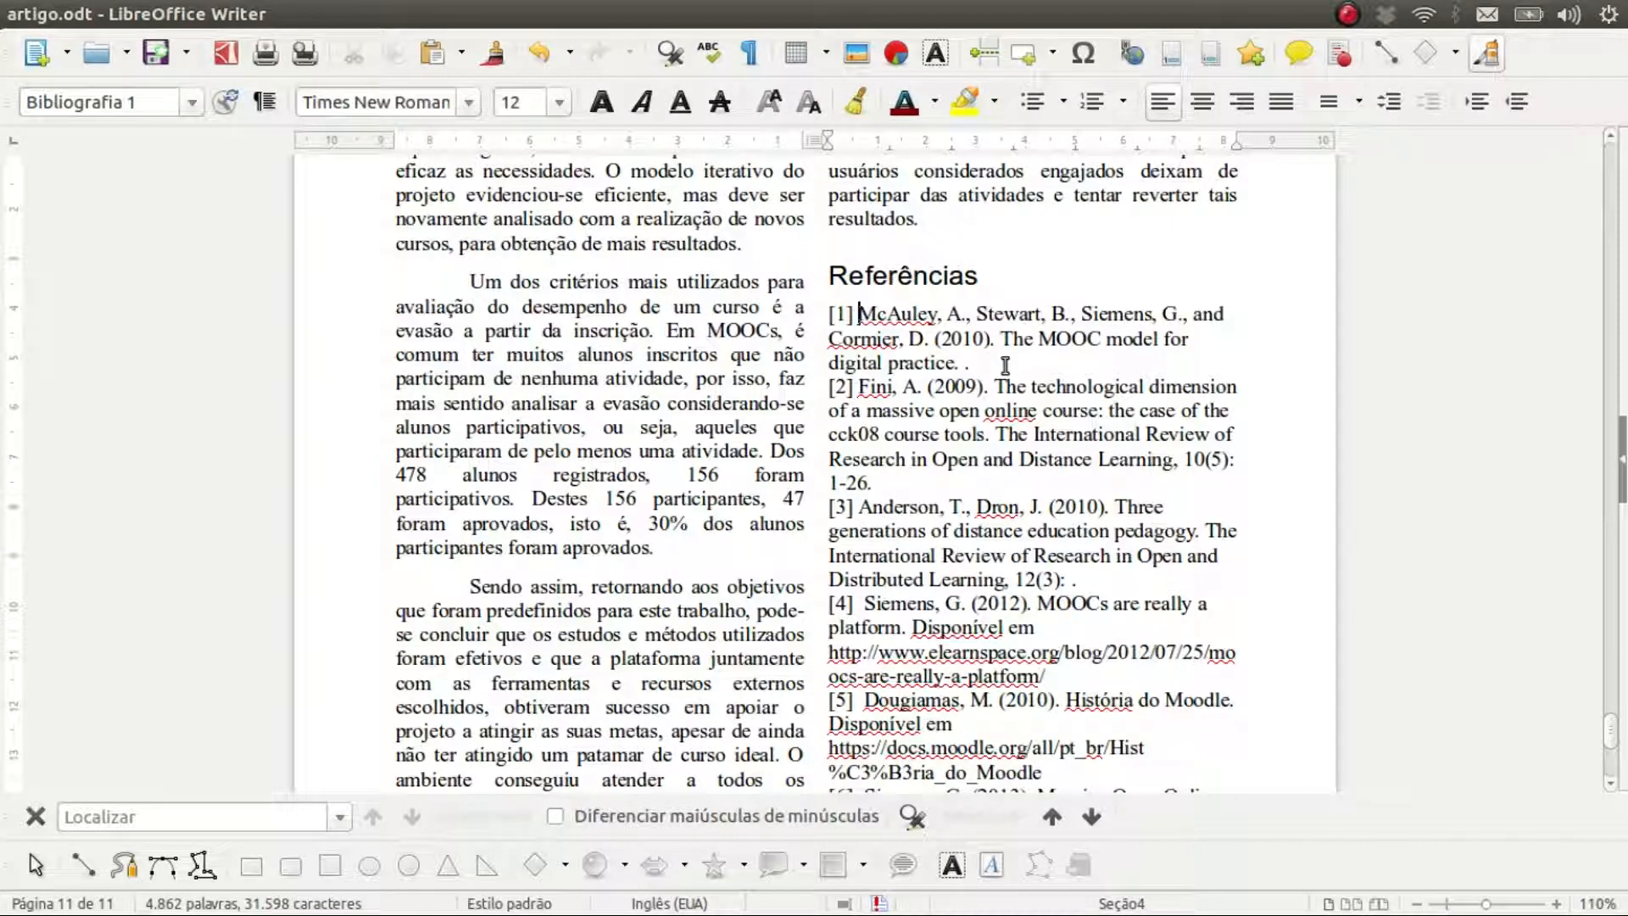
{"action": "left_click", "coordinate": [978, 364]}
{"action": "key", "text": "BackSpace"}
{"action": "key", "text": "BackSpace"}
Step: Remove the empty page range after 12(3) in reference [3] and end the entry with a period
{"action": "scroll", "coordinate": [986, 362], "scroll_direction": "down", "scroll_amount": 3}
{"action": "left_click", "coordinate": [1089, 458]}
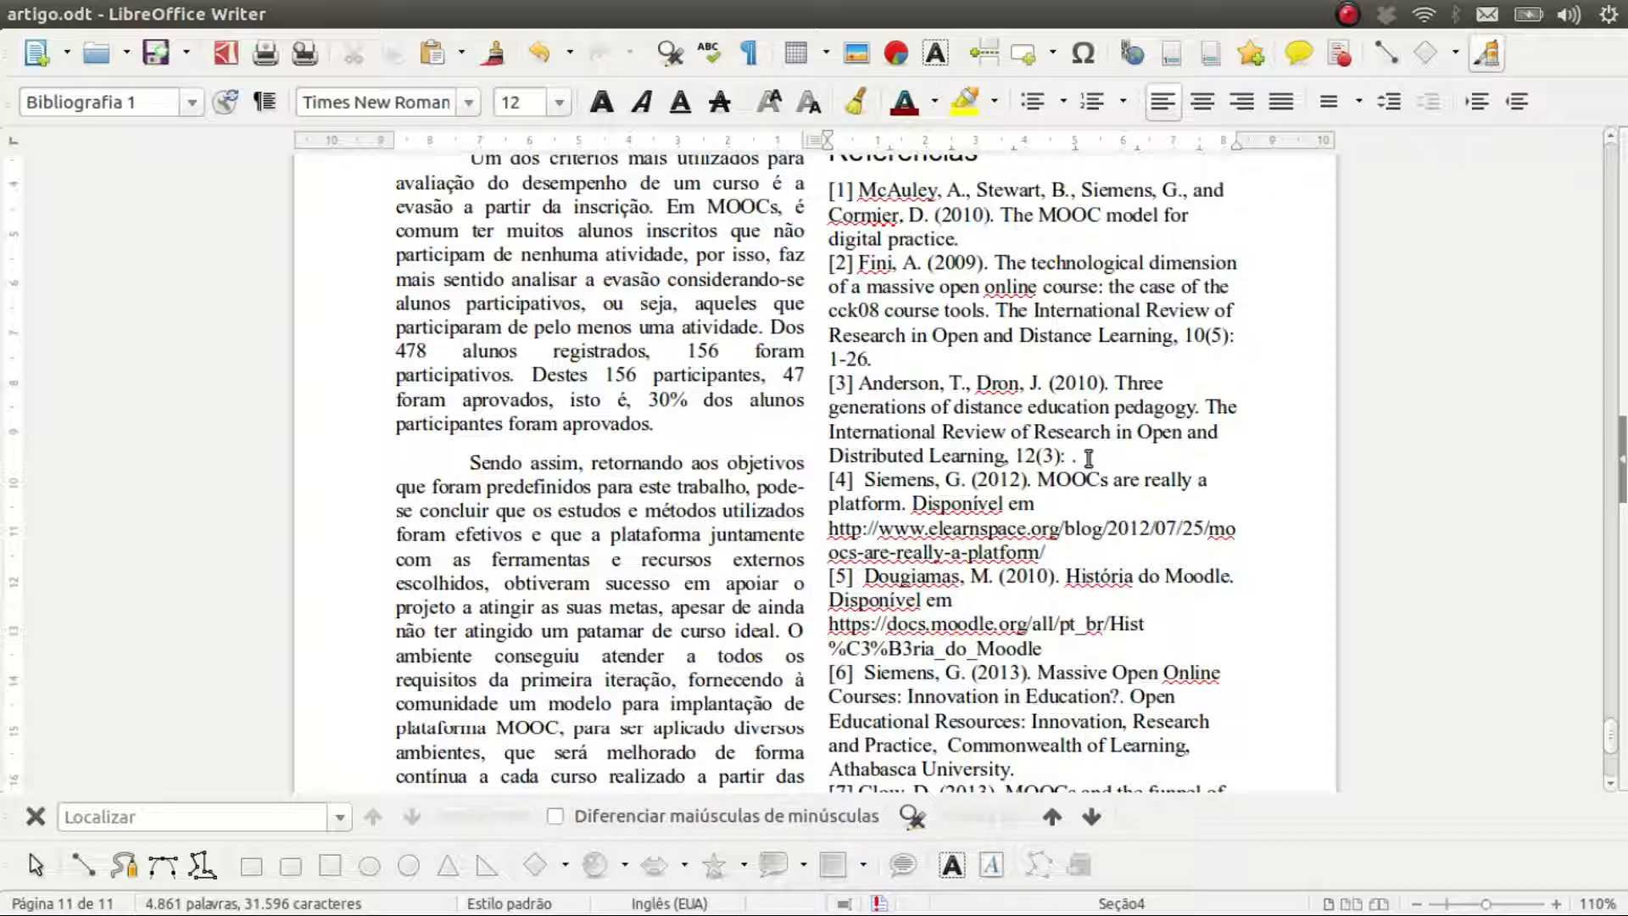
{"action": "key", "text": "BackSpace"}
{"action": "key", "text": "BackSpace"}
{"action": "key", "text": "BackSpace"}
{"action": "type", "text": "."}
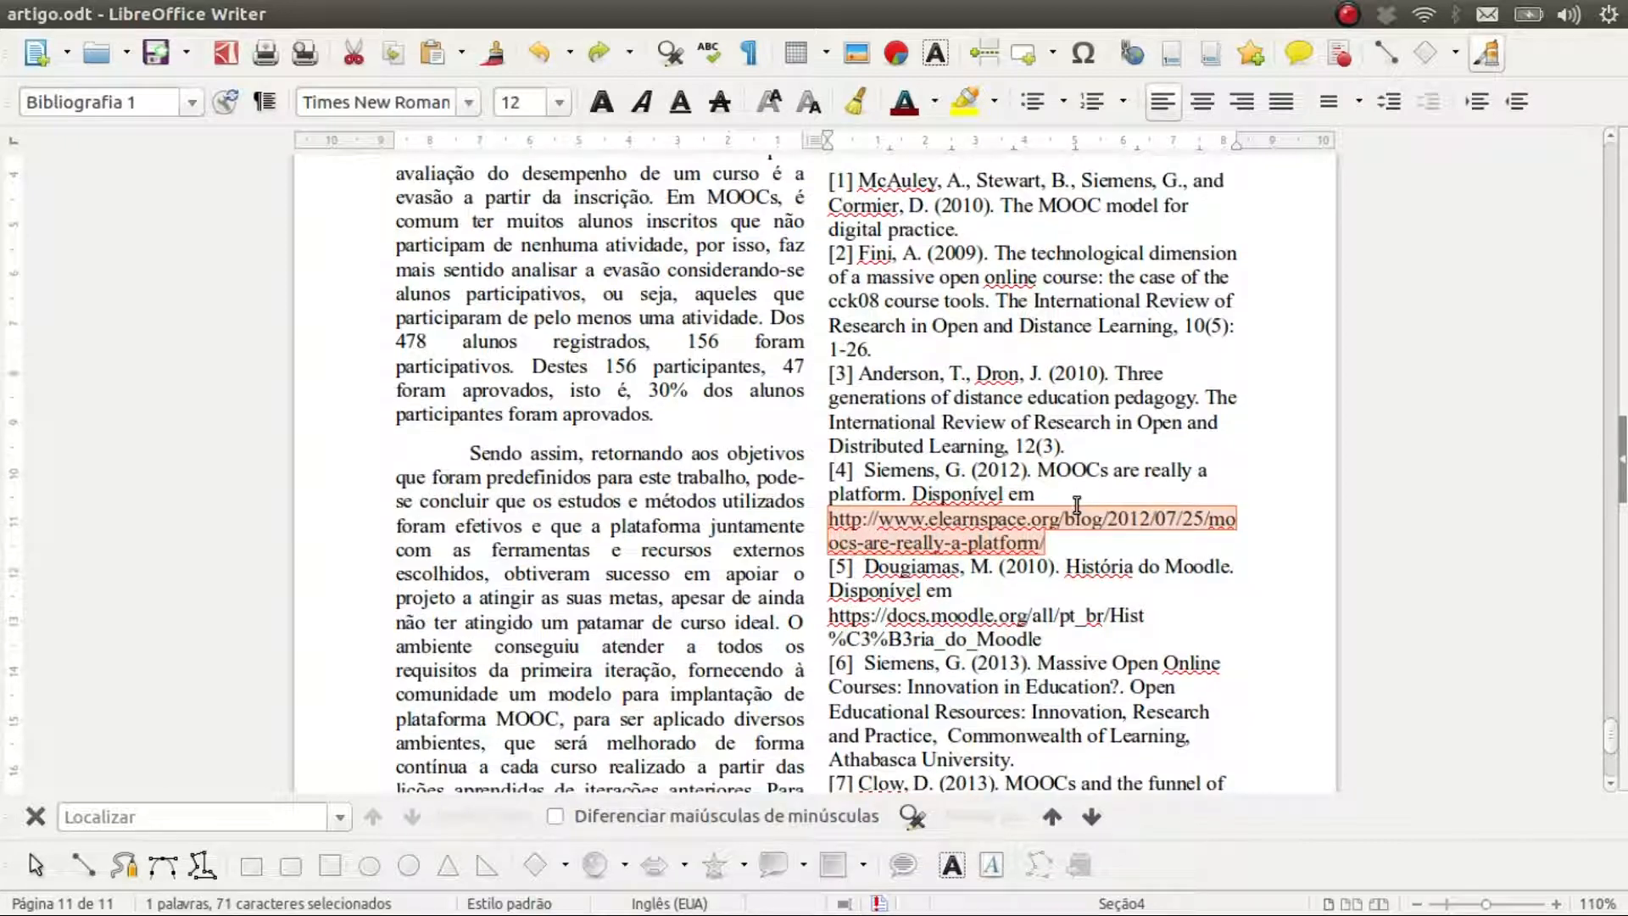
Step: Italicize the web addresses in references [4] and [5]
{"action": "left_click", "coordinate": [1076, 504]}
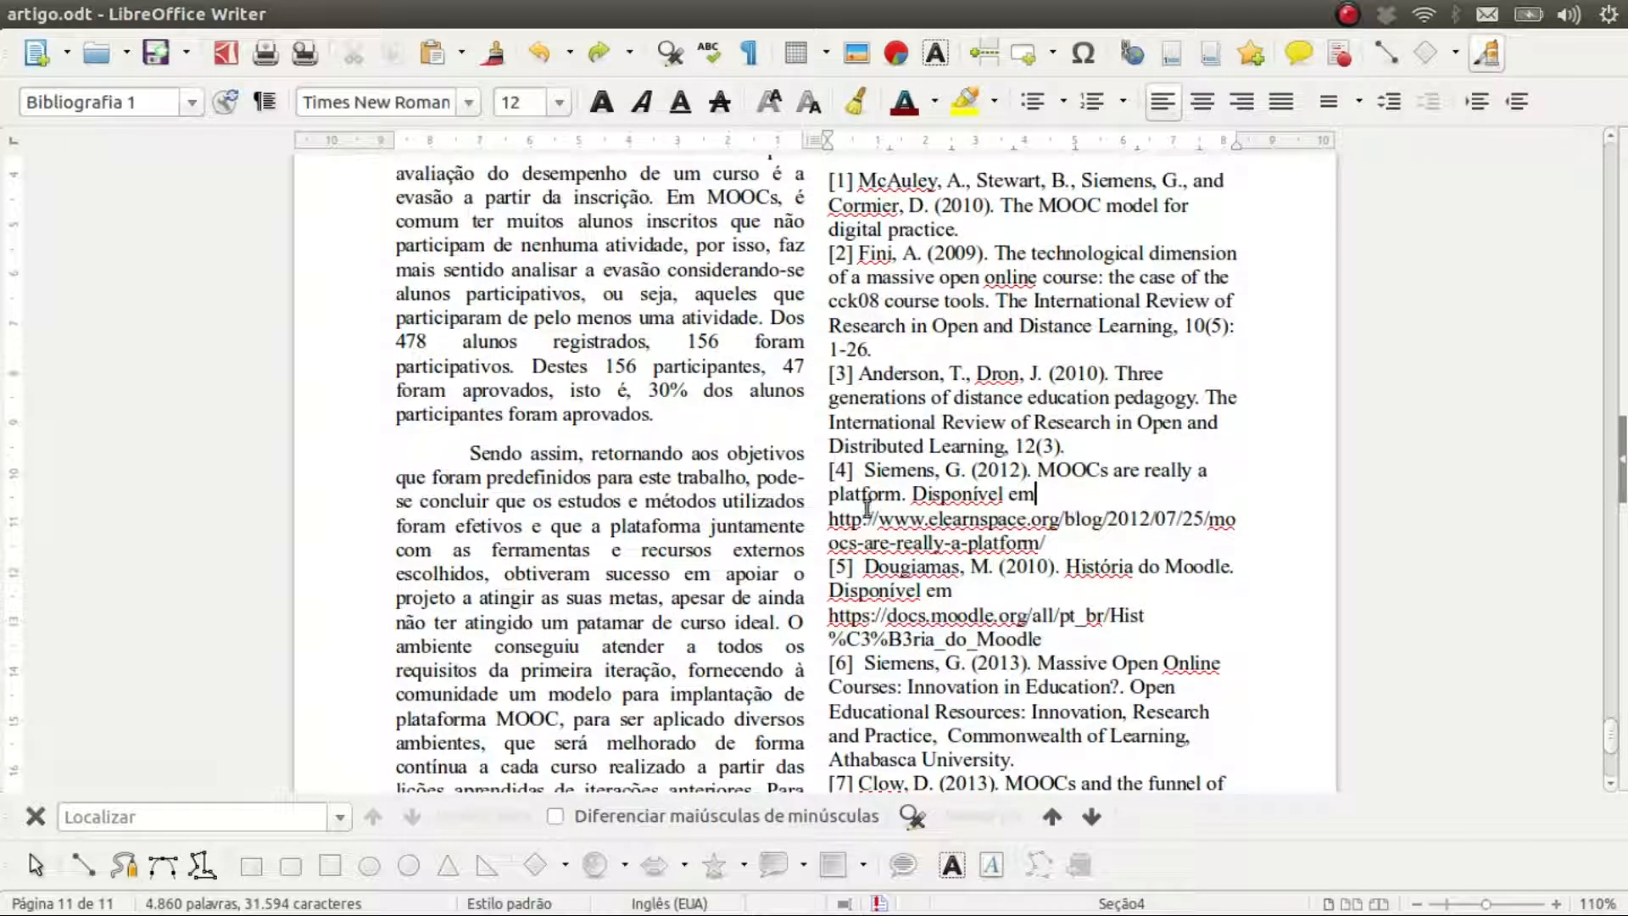
{"action": "left_click_drag", "start_coordinate": [825, 519], "coordinate": [1049, 541]}
{"action": "key", "text": "ctrl+i"}
{"action": "left_click_drag", "start_coordinate": [828, 615], "coordinate": [1048, 632]}
{"action": "key", "text": "ctrl+i"}
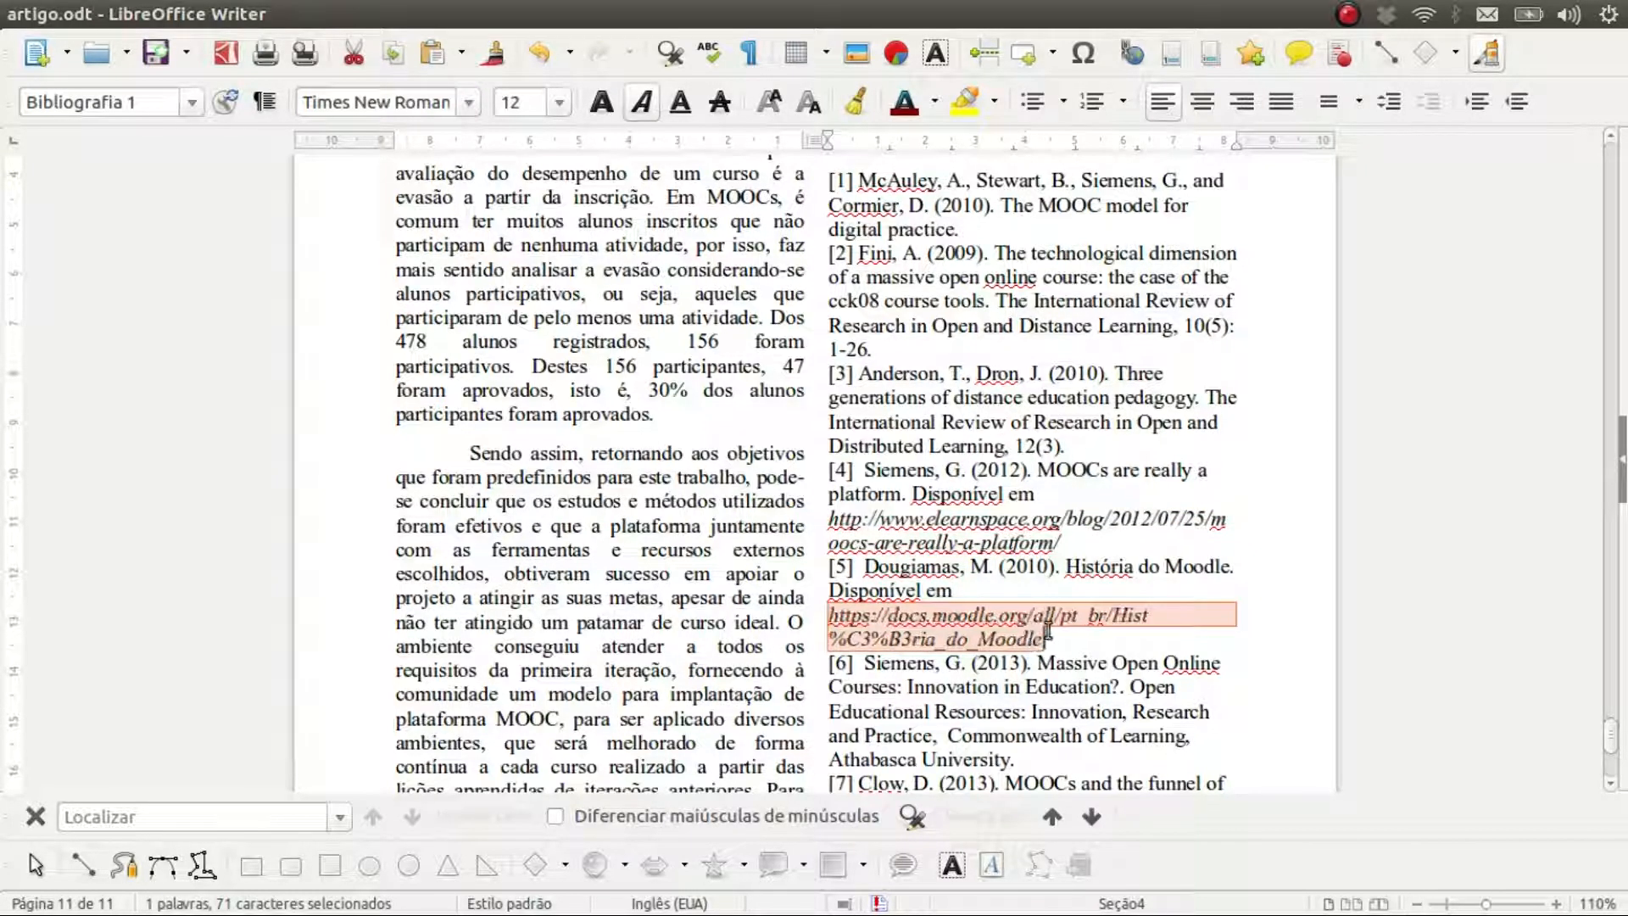
{"action": "scroll", "coordinate": [1075, 616], "scroll_direction": "down", "scroll_amount": 3}
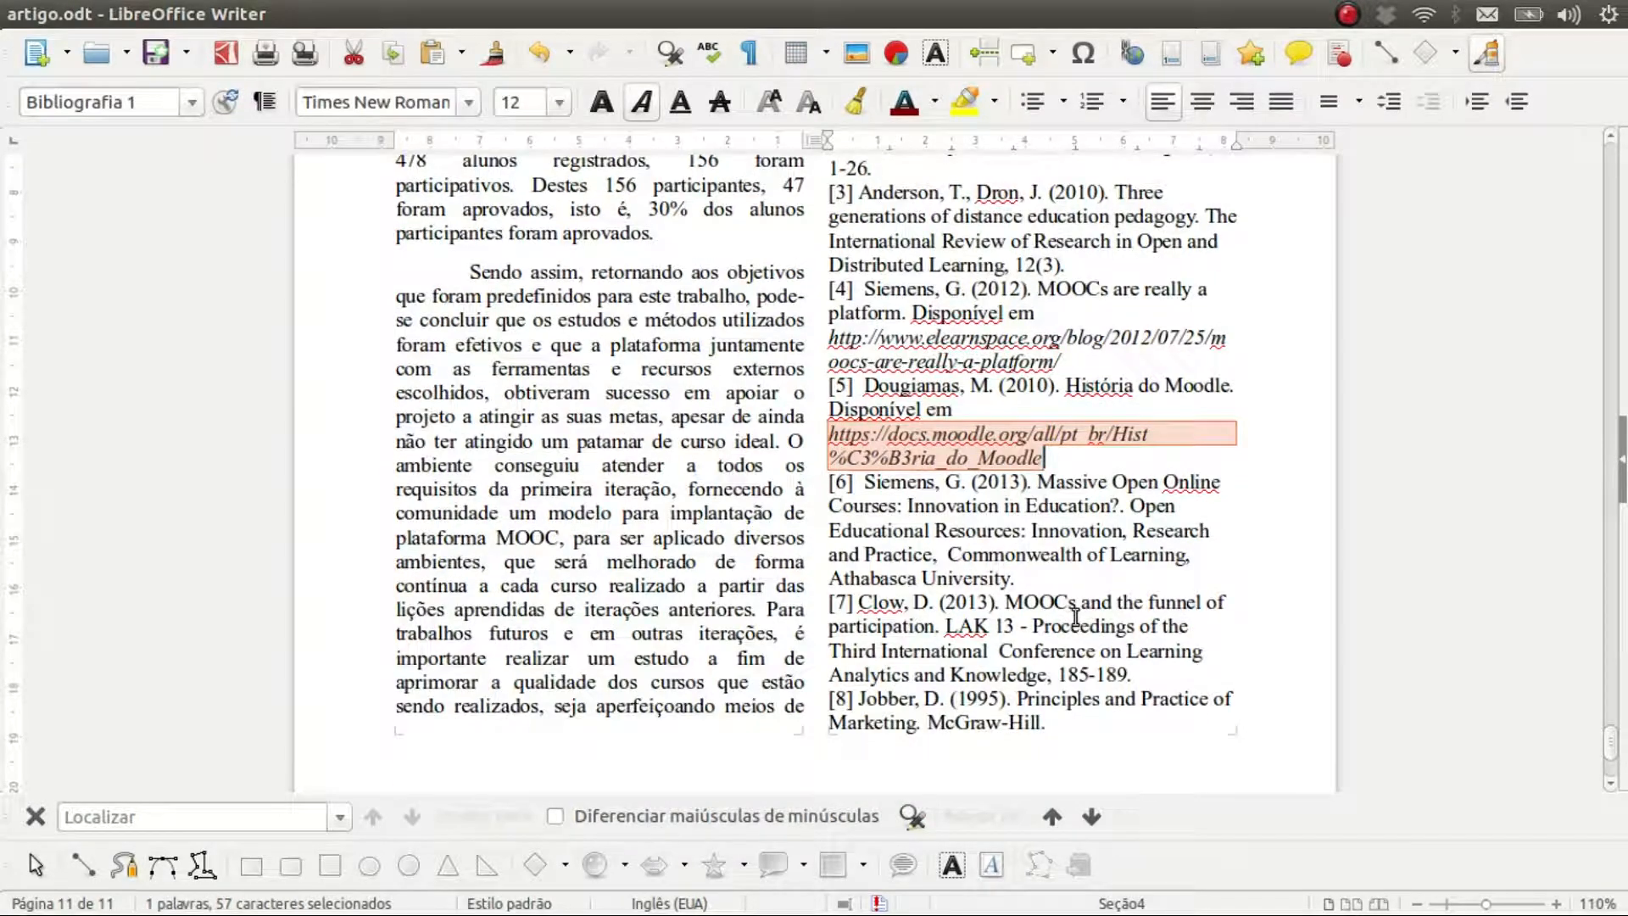
{"action": "scroll", "coordinate": [1075, 616], "scroll_direction": "up", "scroll_amount": 5}
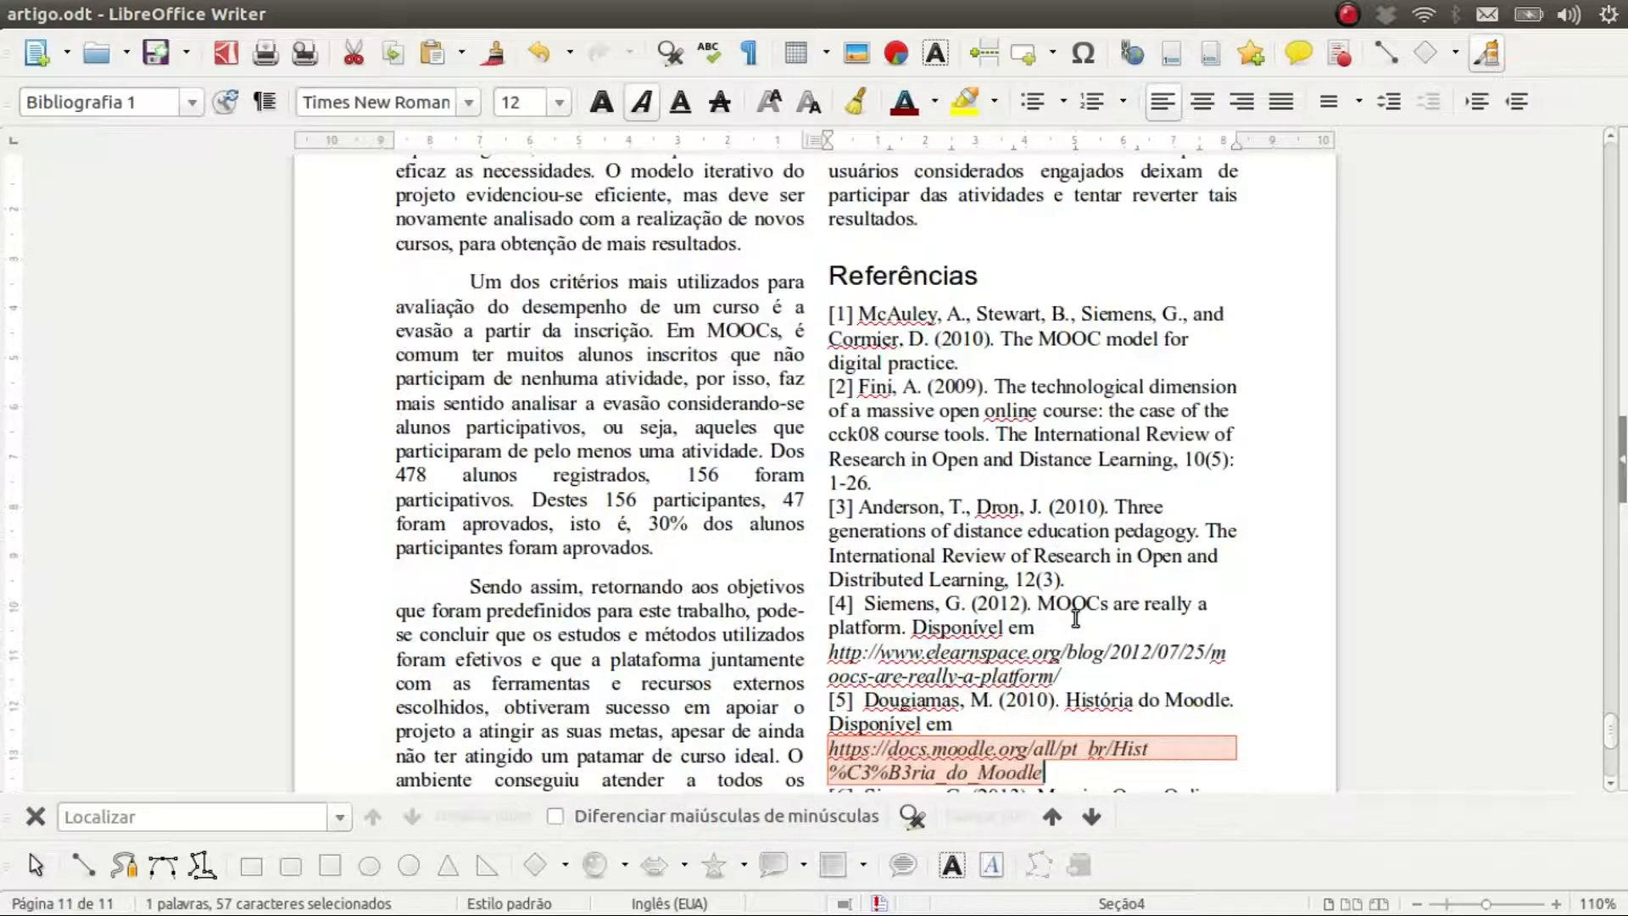
Step: Modify the Bibliografia 1 paragraph style to have 0,10 cm spacing below the paragraph
{"action": "left_click", "coordinate": [936, 388]}
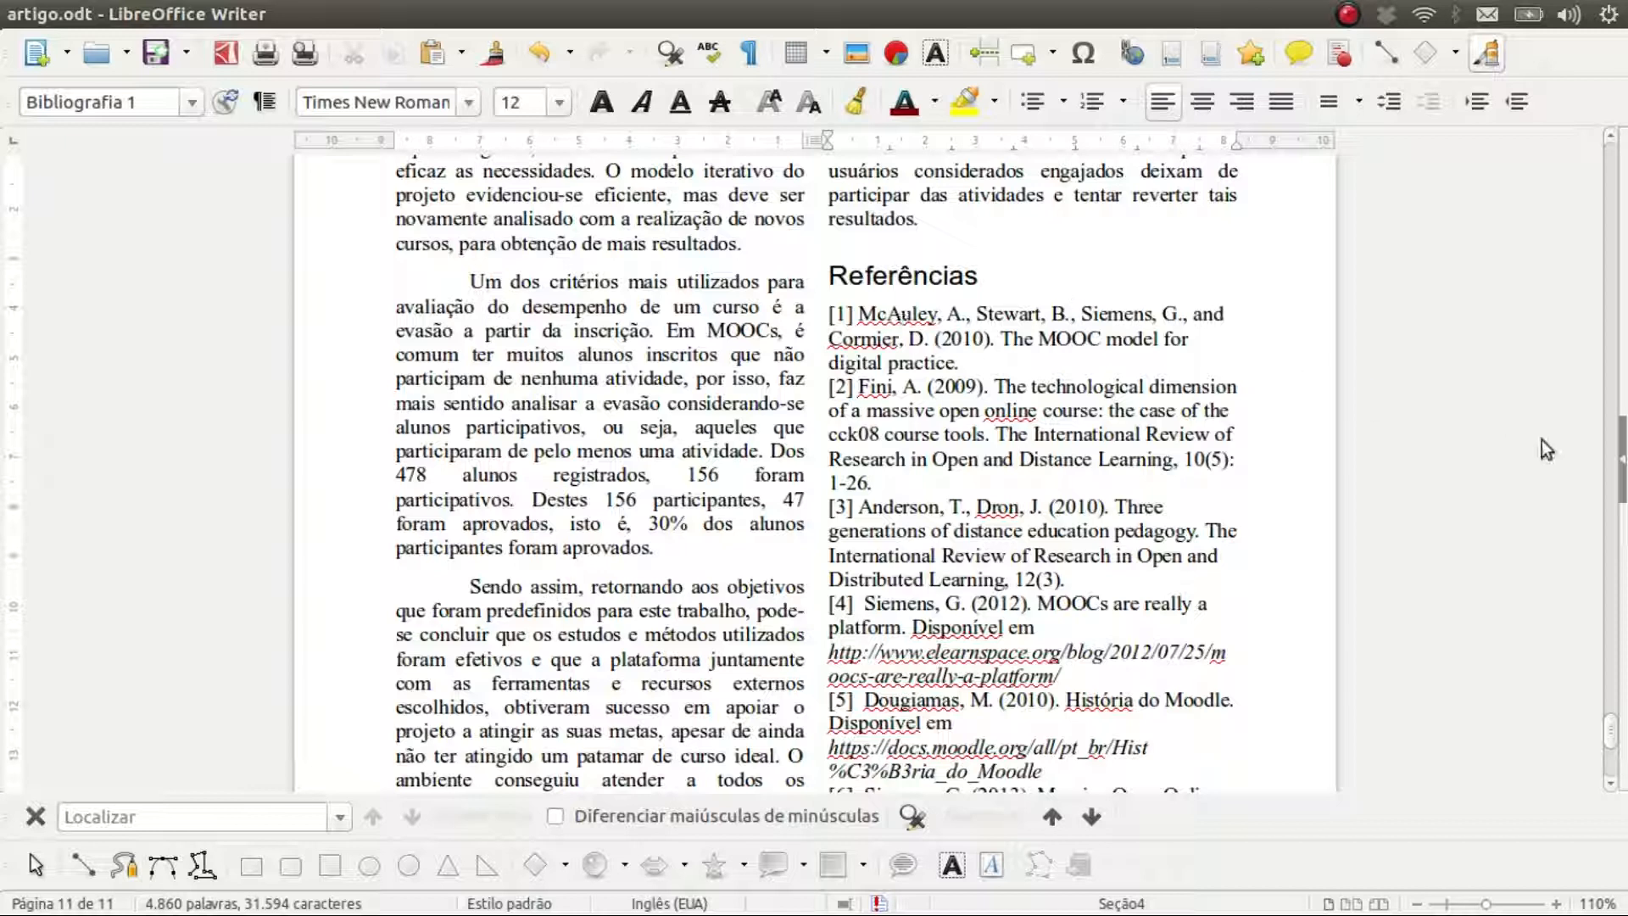
{"action": "left_click", "coordinate": [1620, 461]}
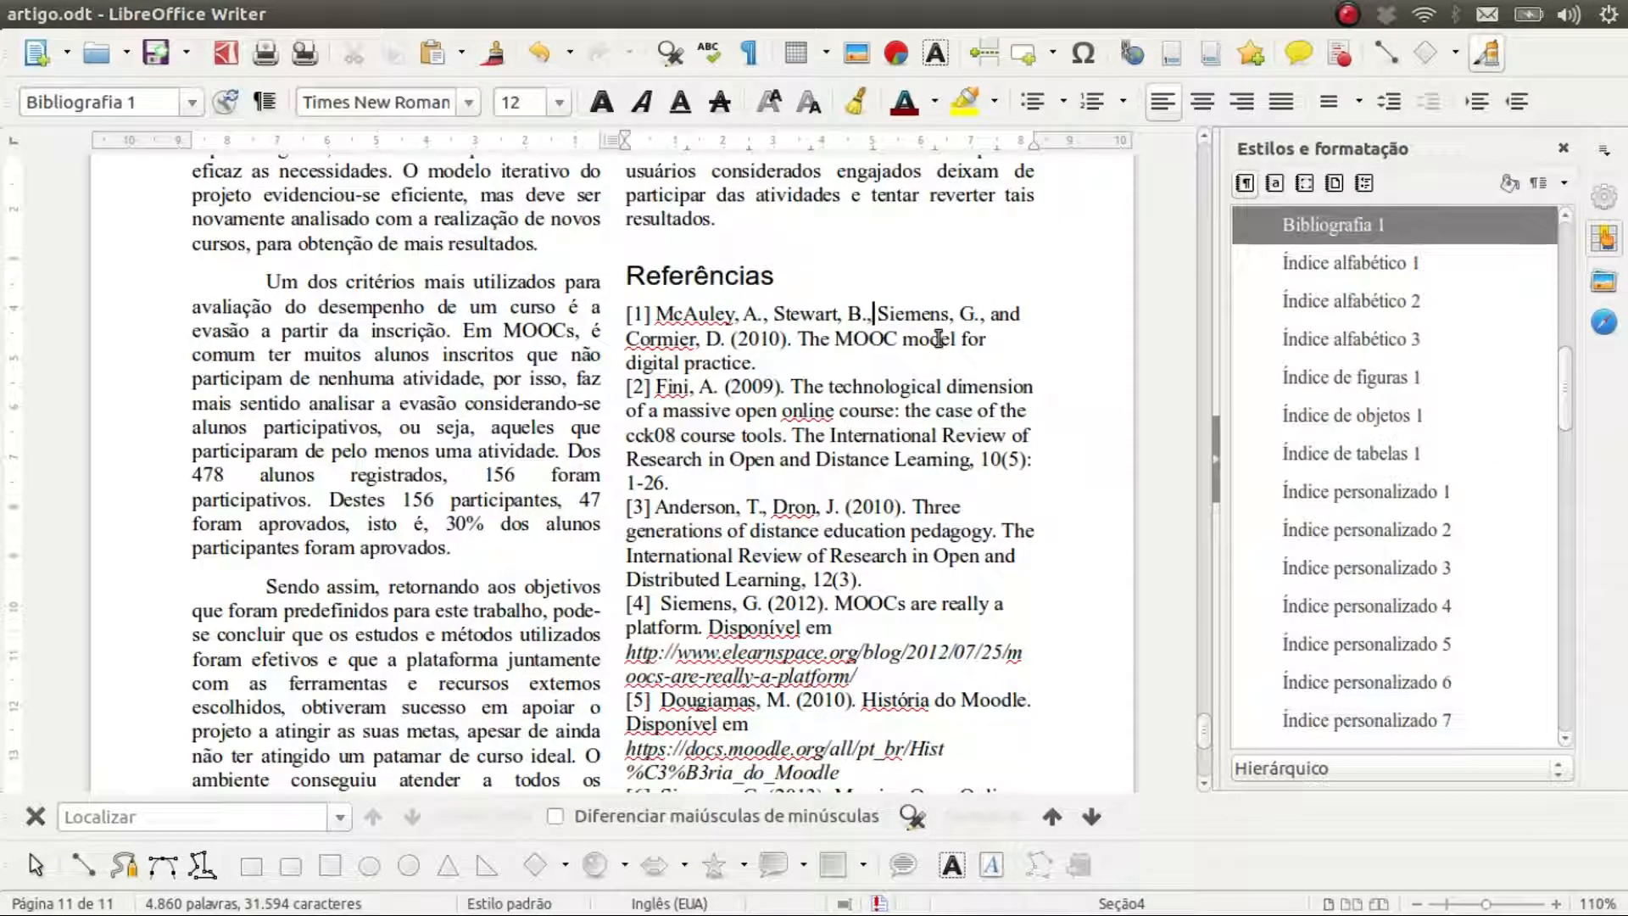
{"action": "left_click", "coordinate": [874, 507]}
{"action": "left_click", "coordinate": [1331, 231]}
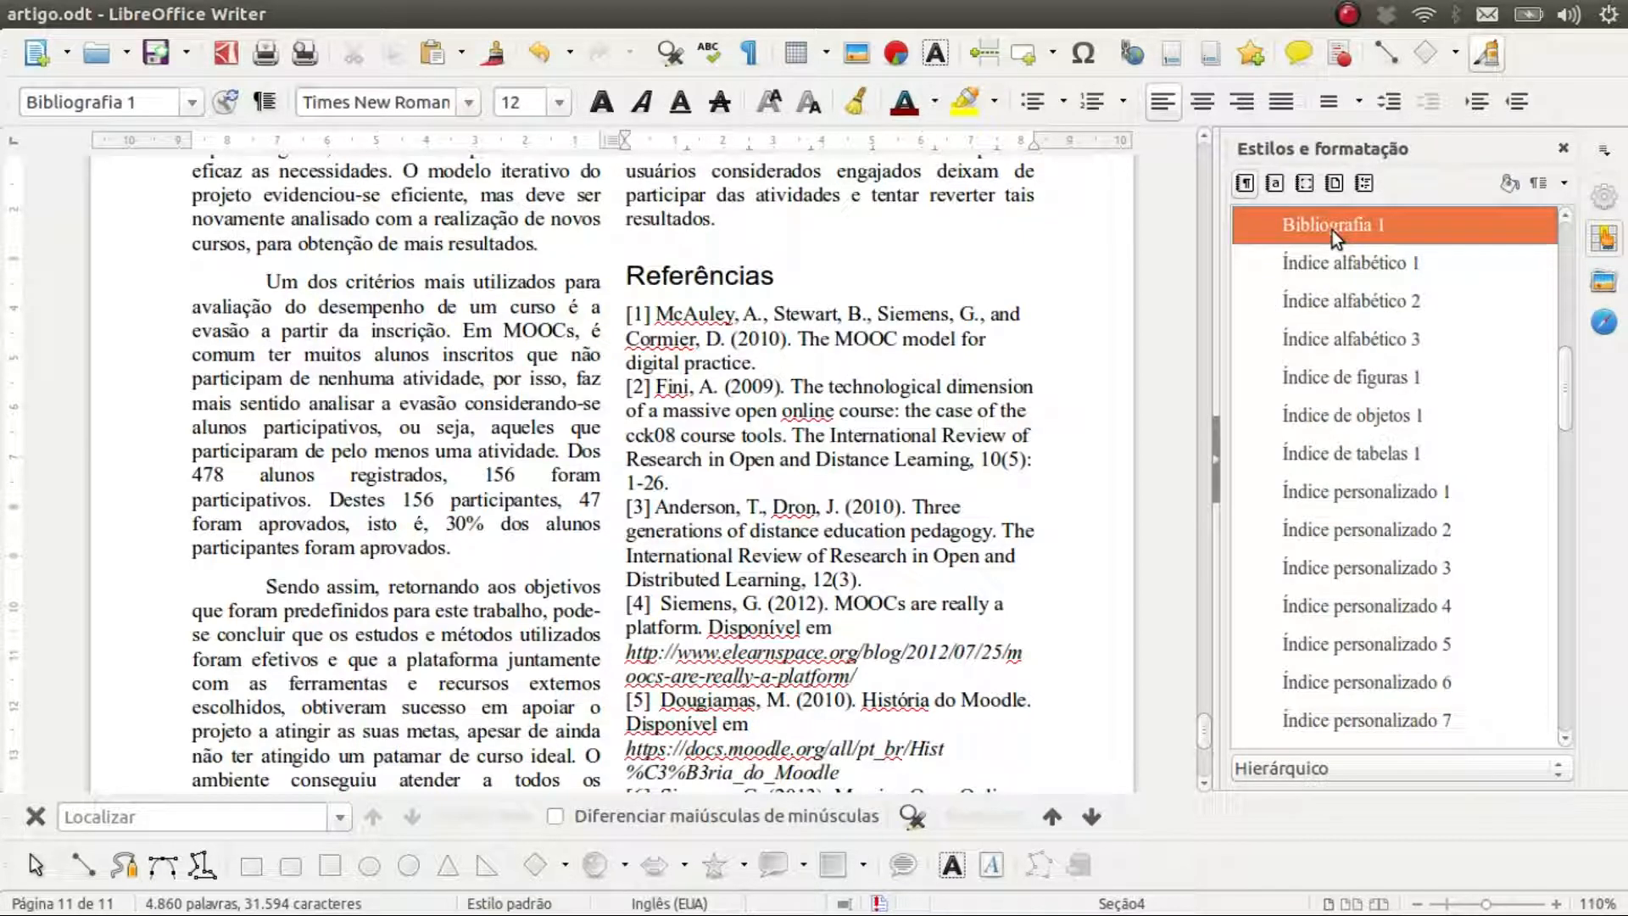
{"action": "right_click", "coordinate": [1331, 231]}
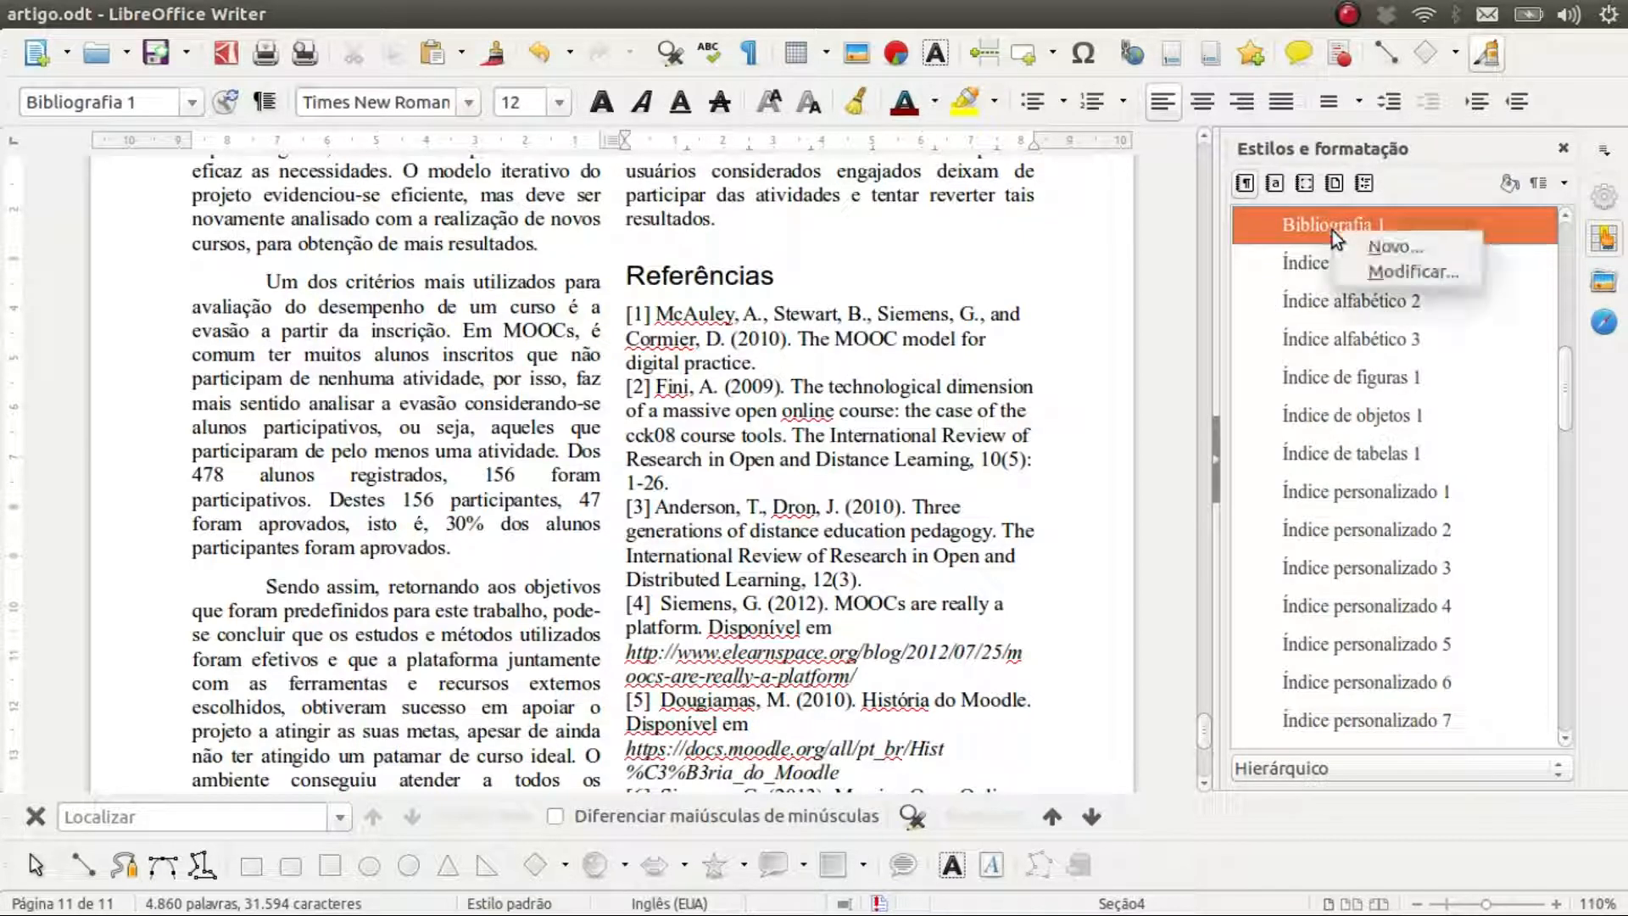
{"action": "left_click", "coordinate": [1394, 267]}
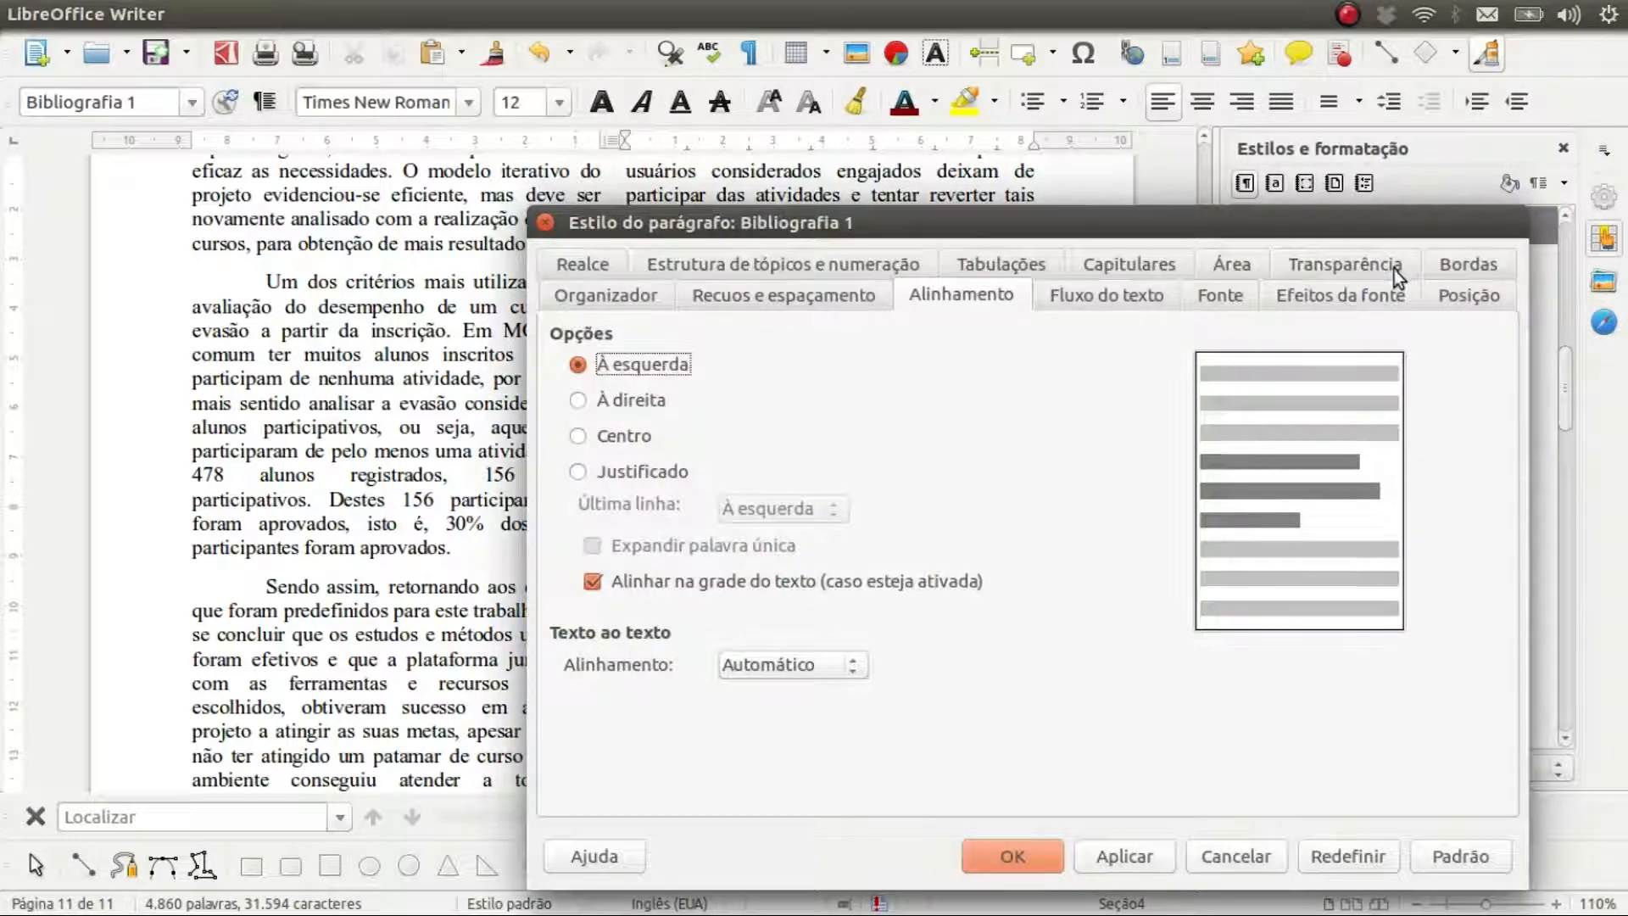
{"action": "left_click", "coordinate": [790, 293]}
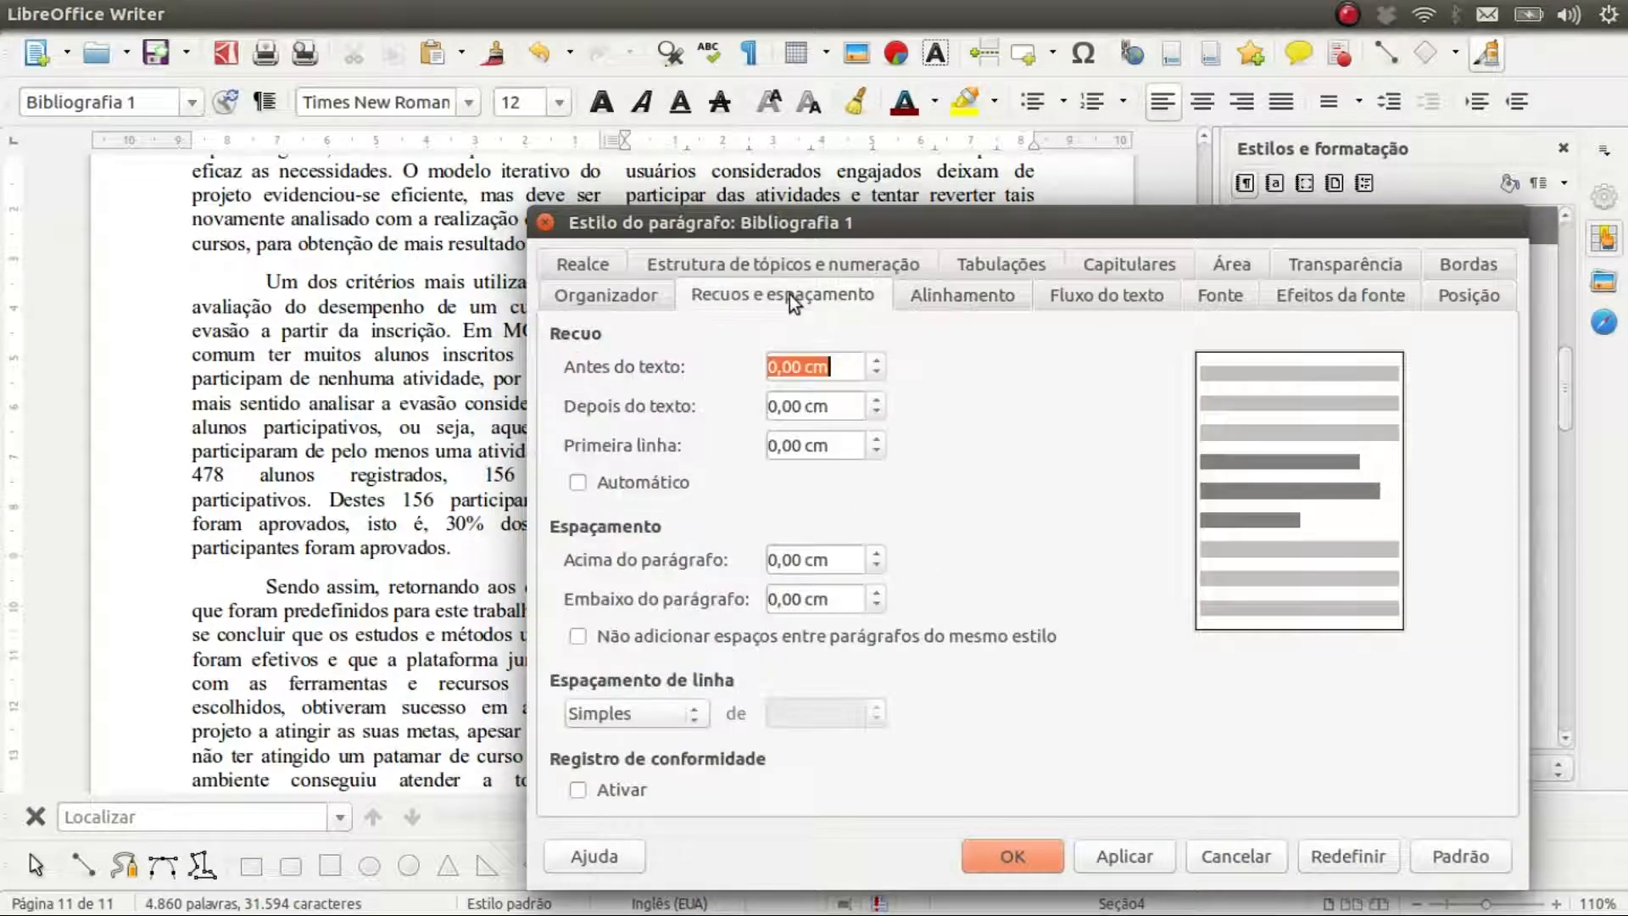
{"action": "left_click", "coordinate": [878, 556]}
{"action": "left_click", "coordinate": [880, 565]}
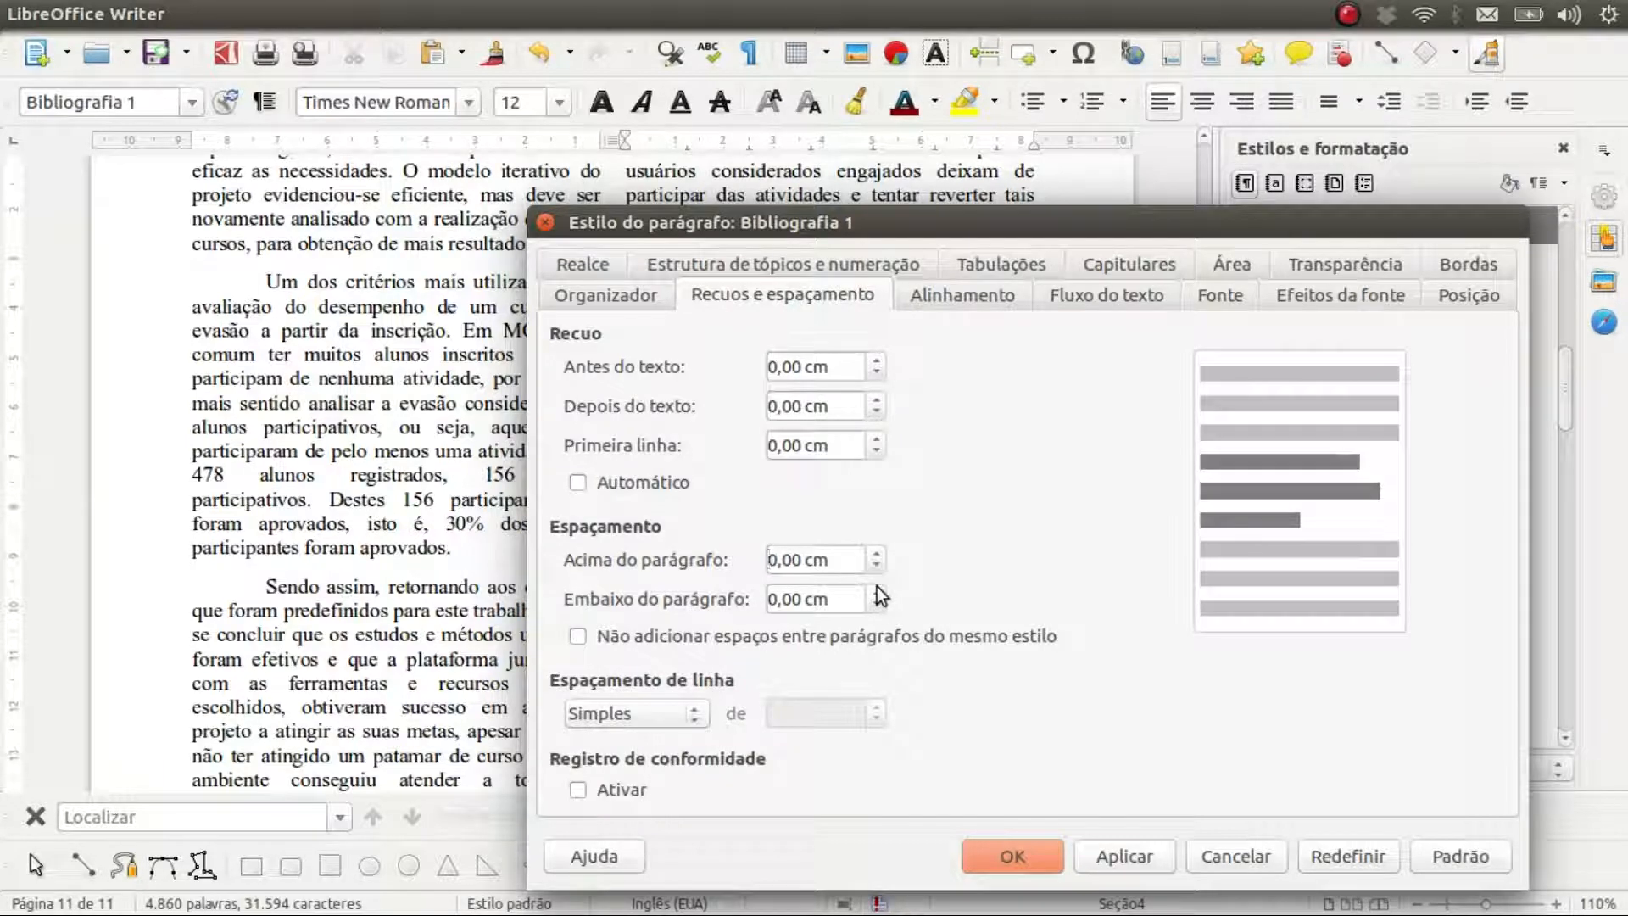
{"action": "left_click", "coordinate": [876, 588]}
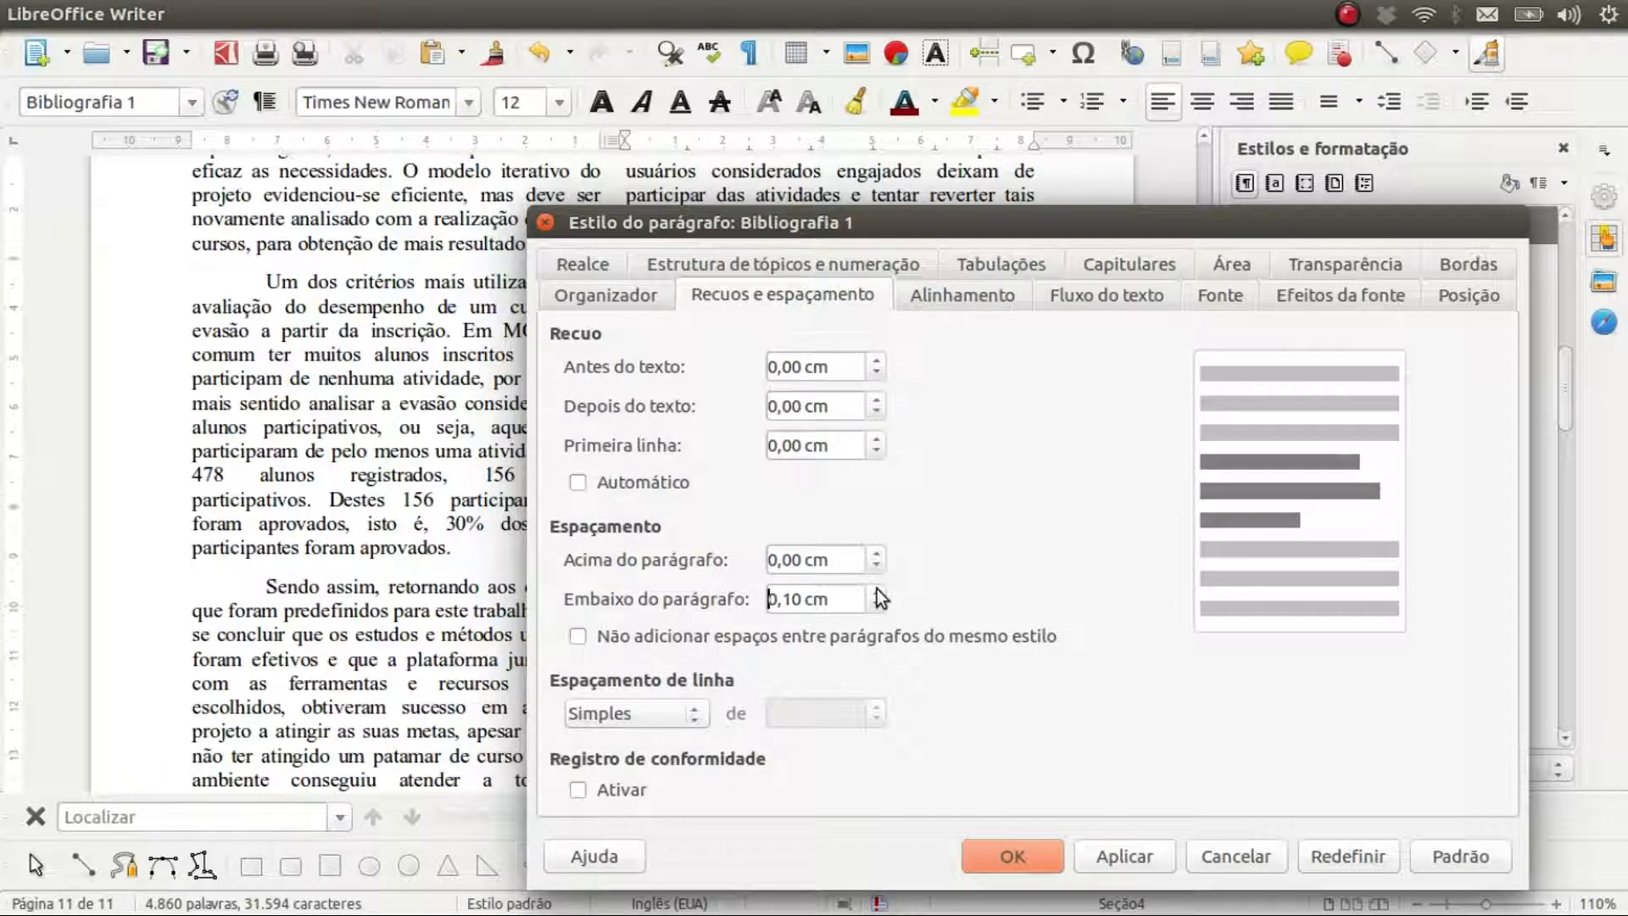
{"action": "left_click", "coordinate": [1131, 855]}
{"action": "left_click", "coordinate": [1013, 856]}
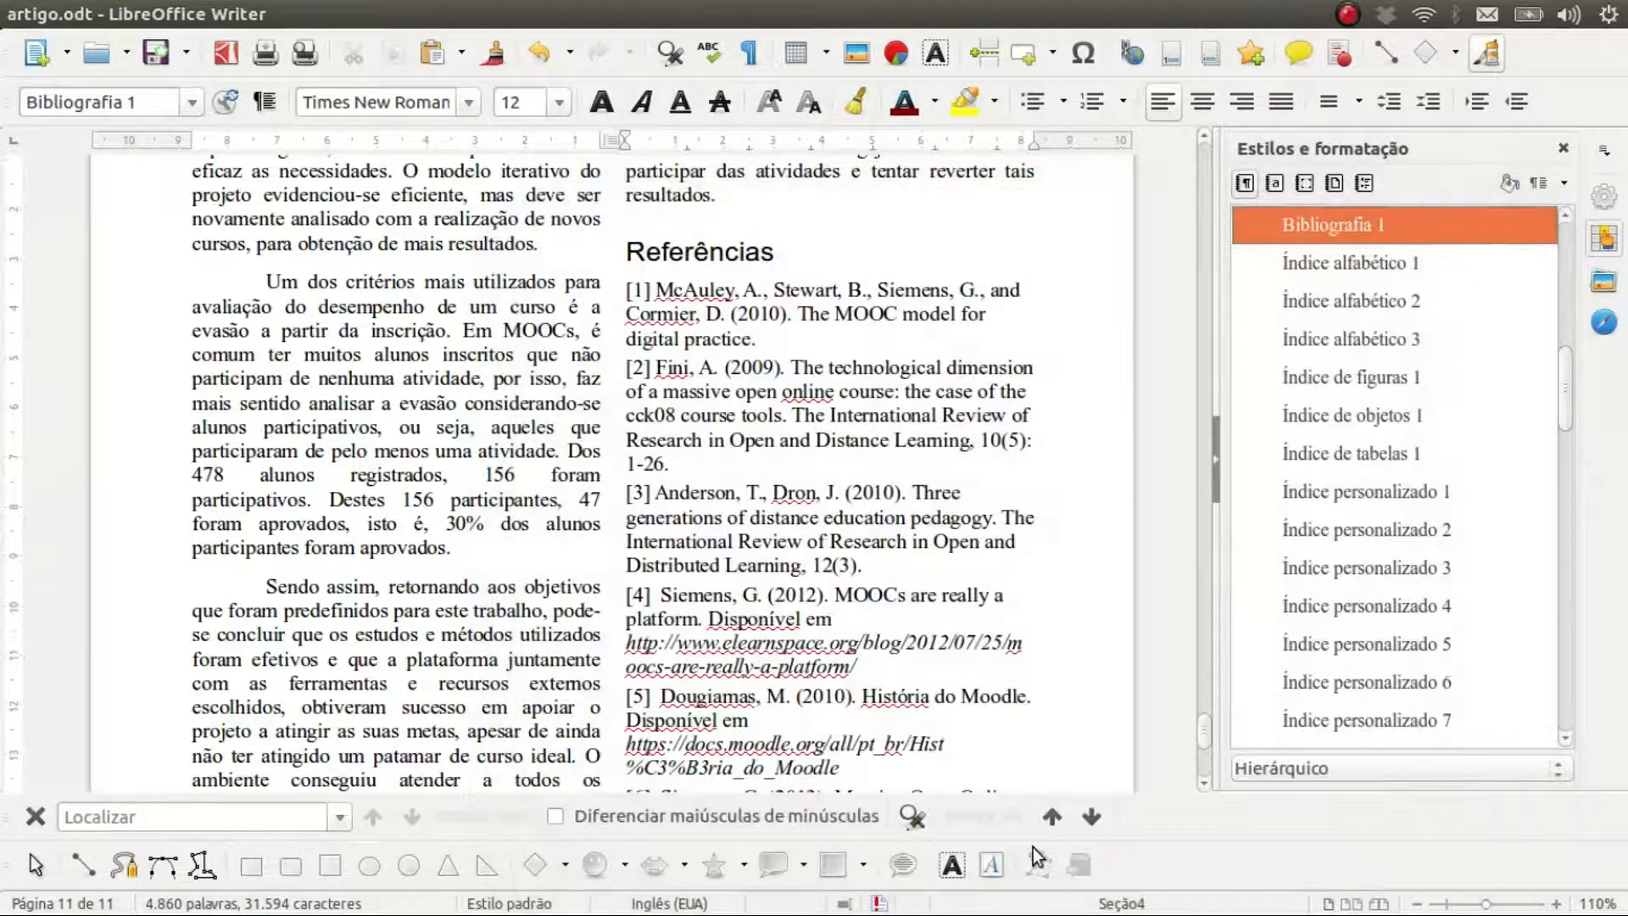
Step: Set the spacing above the paragraph to 0,10 cm in the Bibliografia 1 style and apply it
{"action": "scroll", "coordinate": [744, 403], "scroll_direction": "down", "scroll_amount": 5}
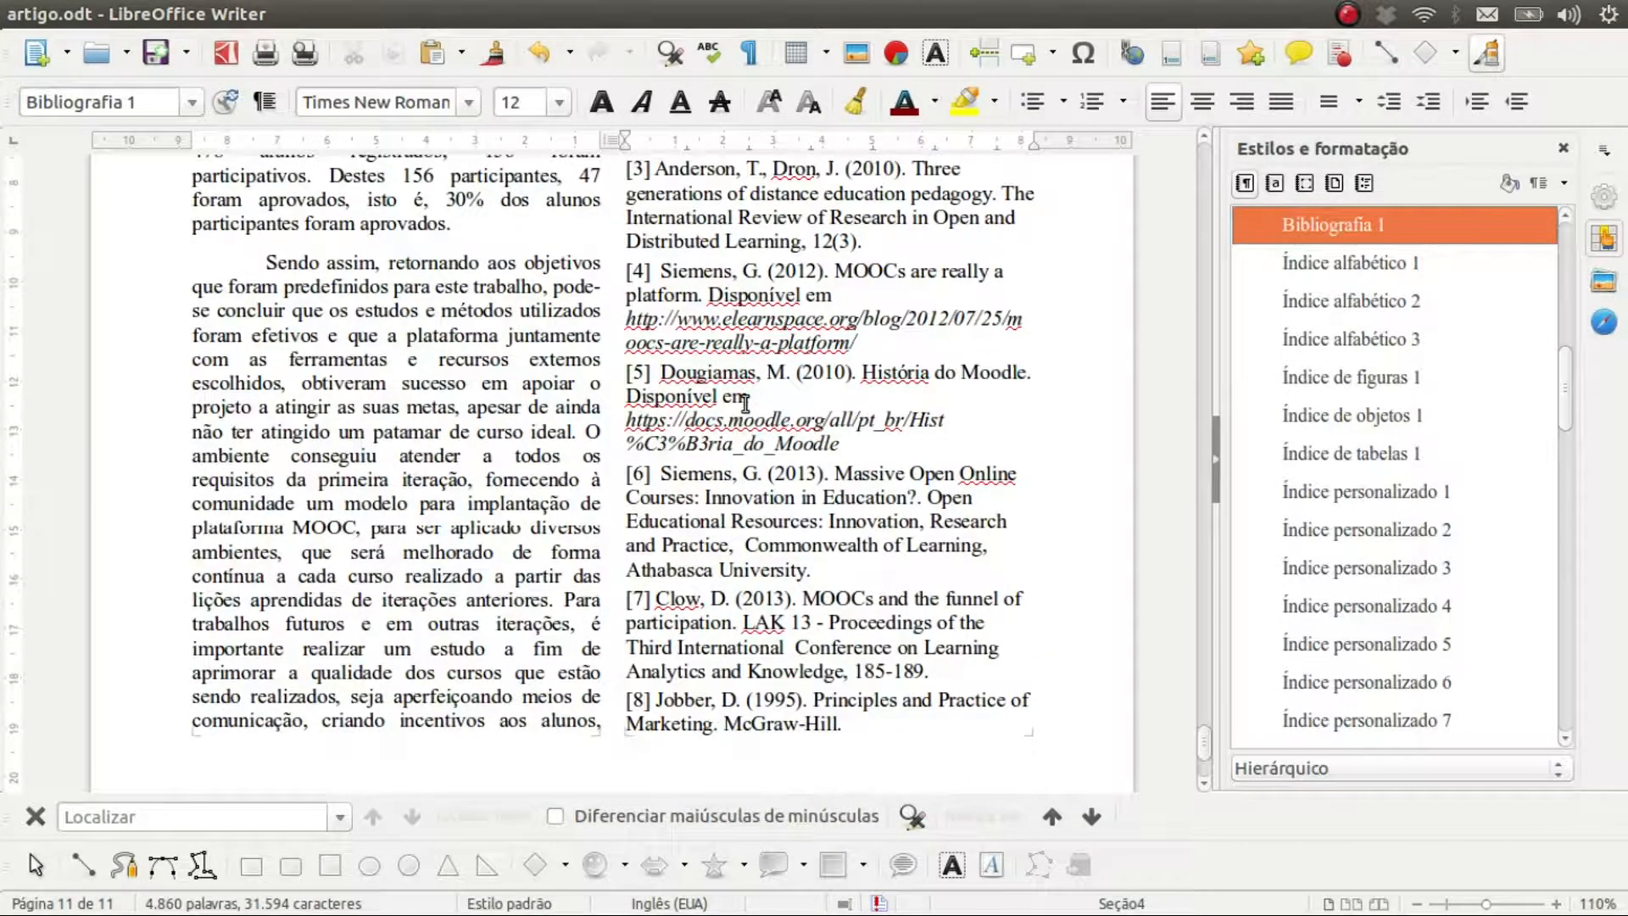
{"action": "scroll", "coordinate": [744, 403], "scroll_direction": "up", "scroll_amount": 10}
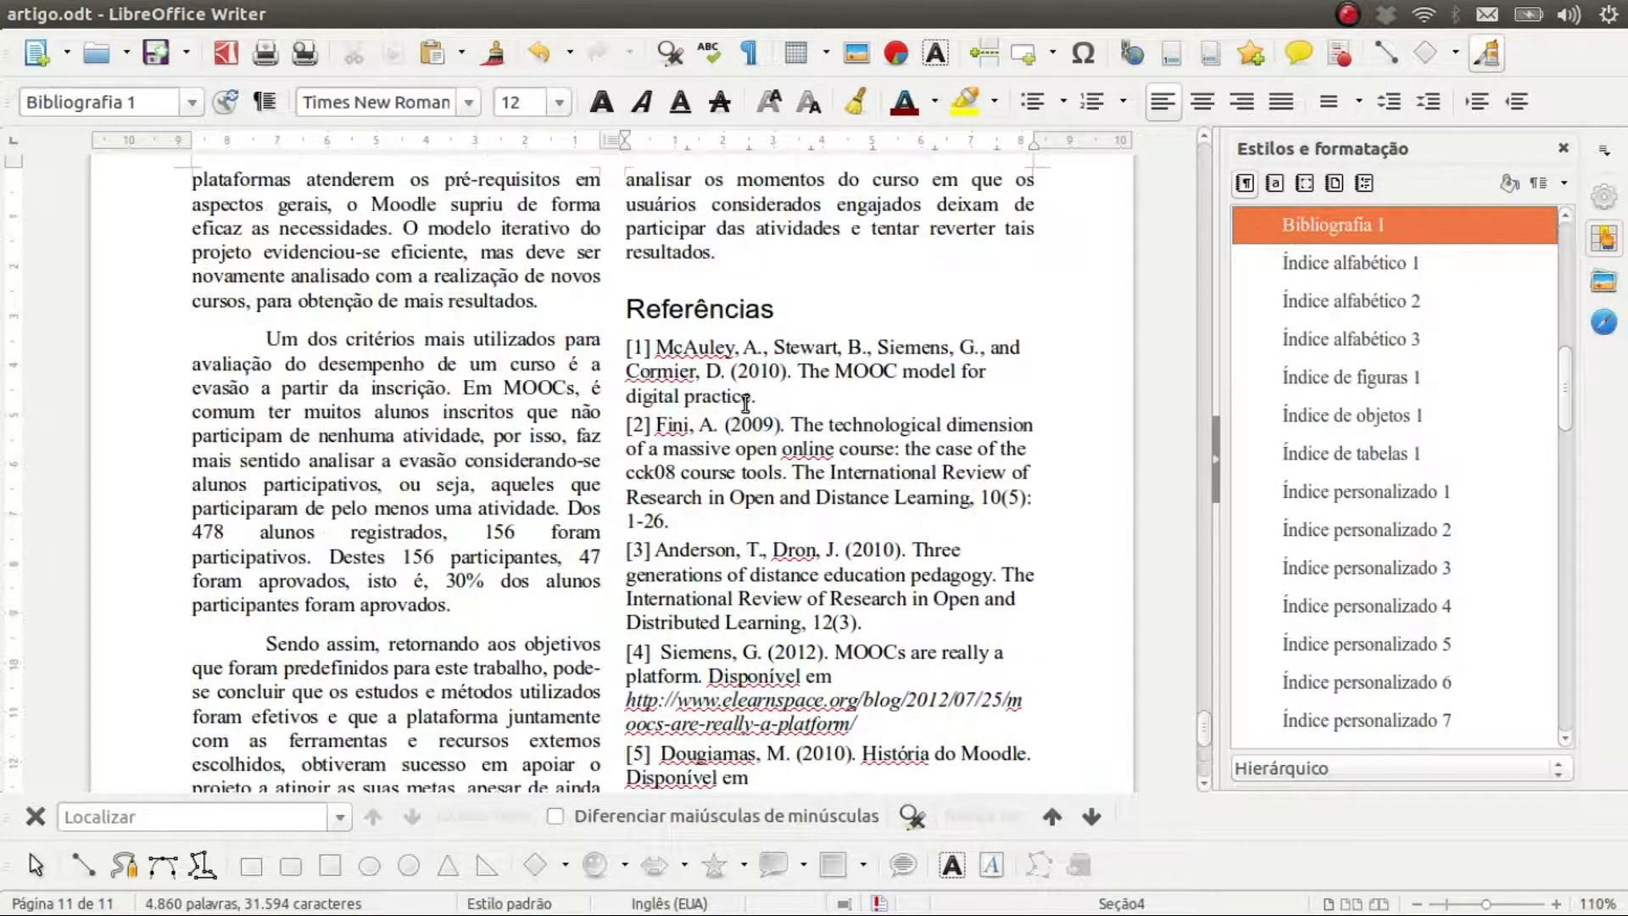
{"action": "right_click", "coordinate": [1346, 229]}
{"action": "left_click", "coordinate": [1388, 272]}
{"action": "left_click", "coordinate": [876, 553]}
{"action": "left_click", "coordinate": [1109, 850]}
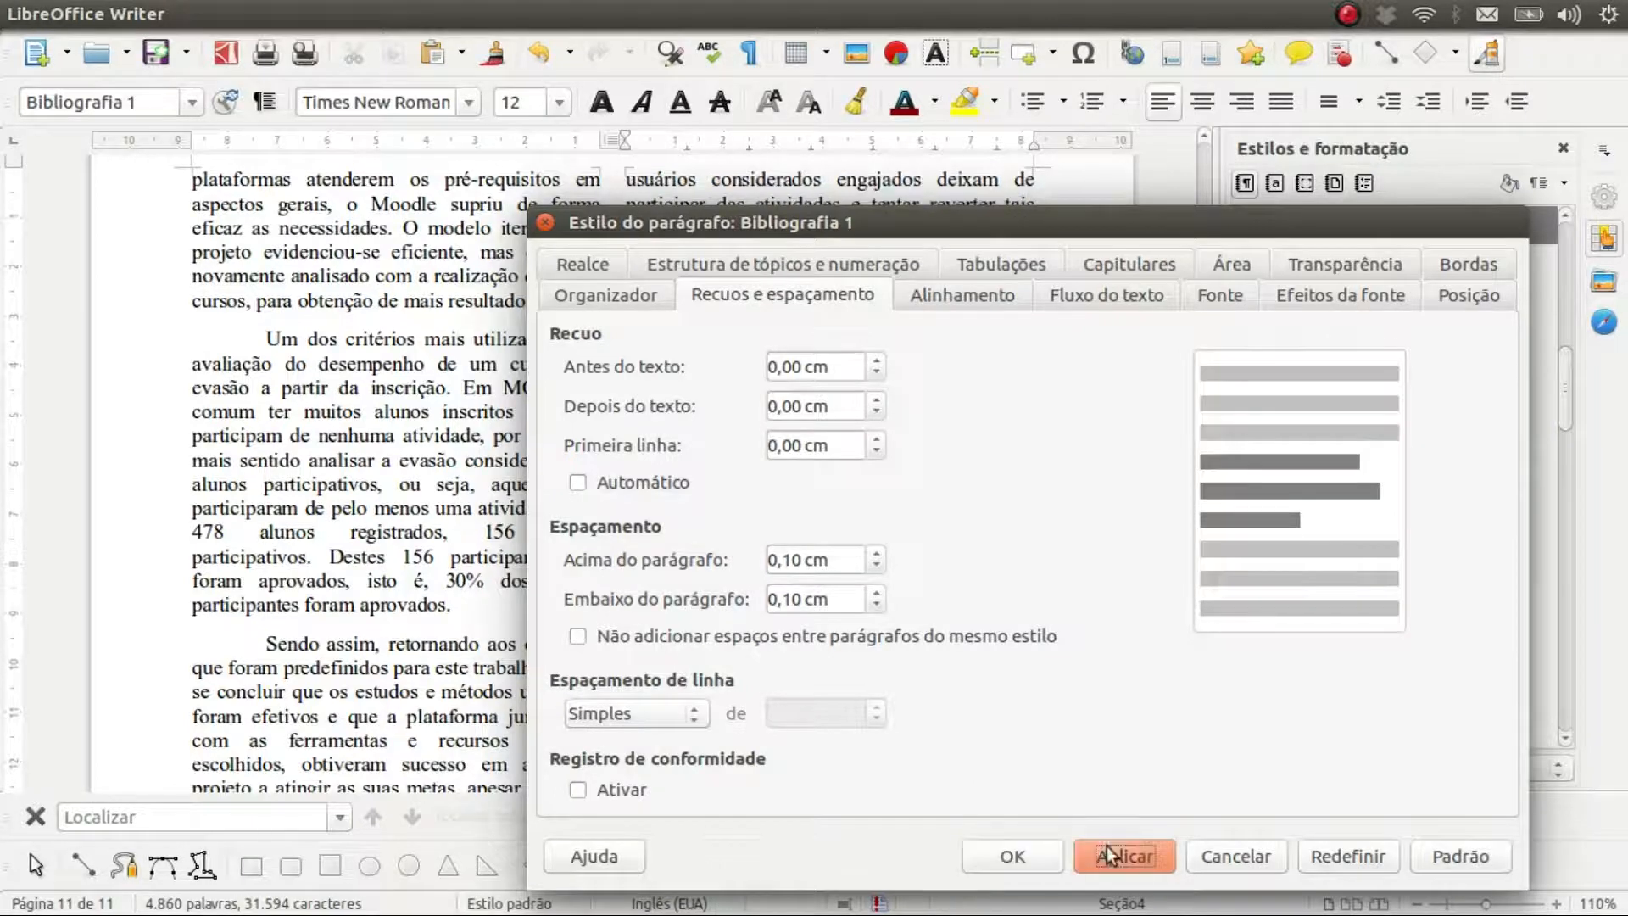
Step: Set the indent before the text to 0,60 cm in the Bibliografia 1 paragraph style
{"action": "left_click", "coordinate": [1017, 855]}
{"action": "scroll", "coordinate": [876, 509], "scroll_direction": "down", "scroll_amount": 8}
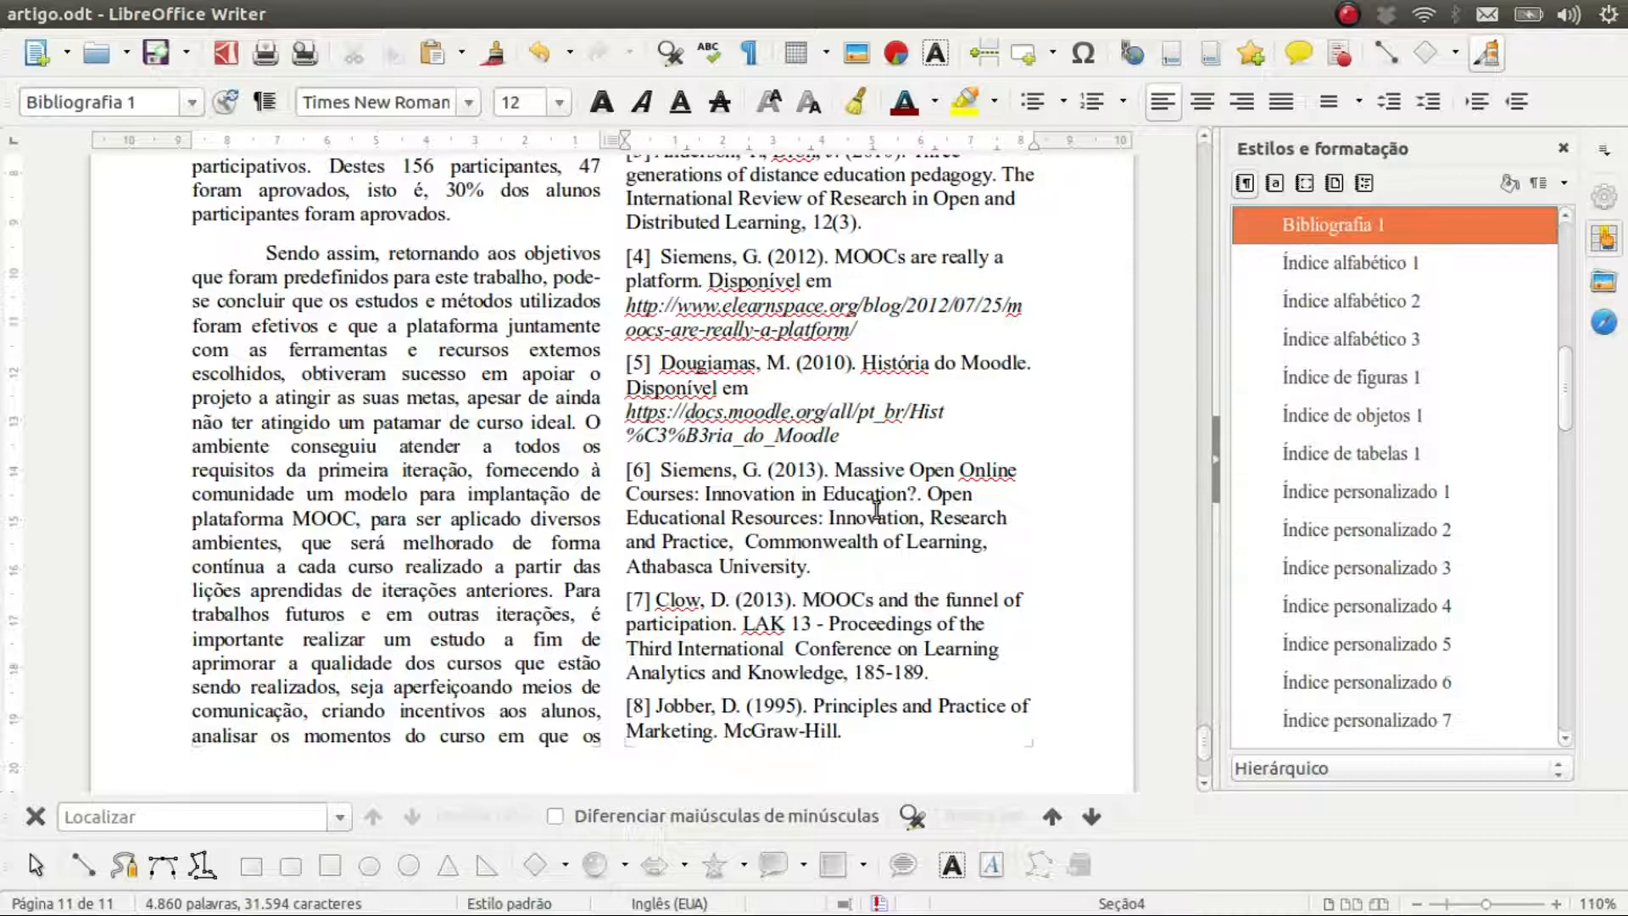
{"action": "scroll", "coordinate": [876, 509], "scroll_direction": "up", "scroll_amount": 7}
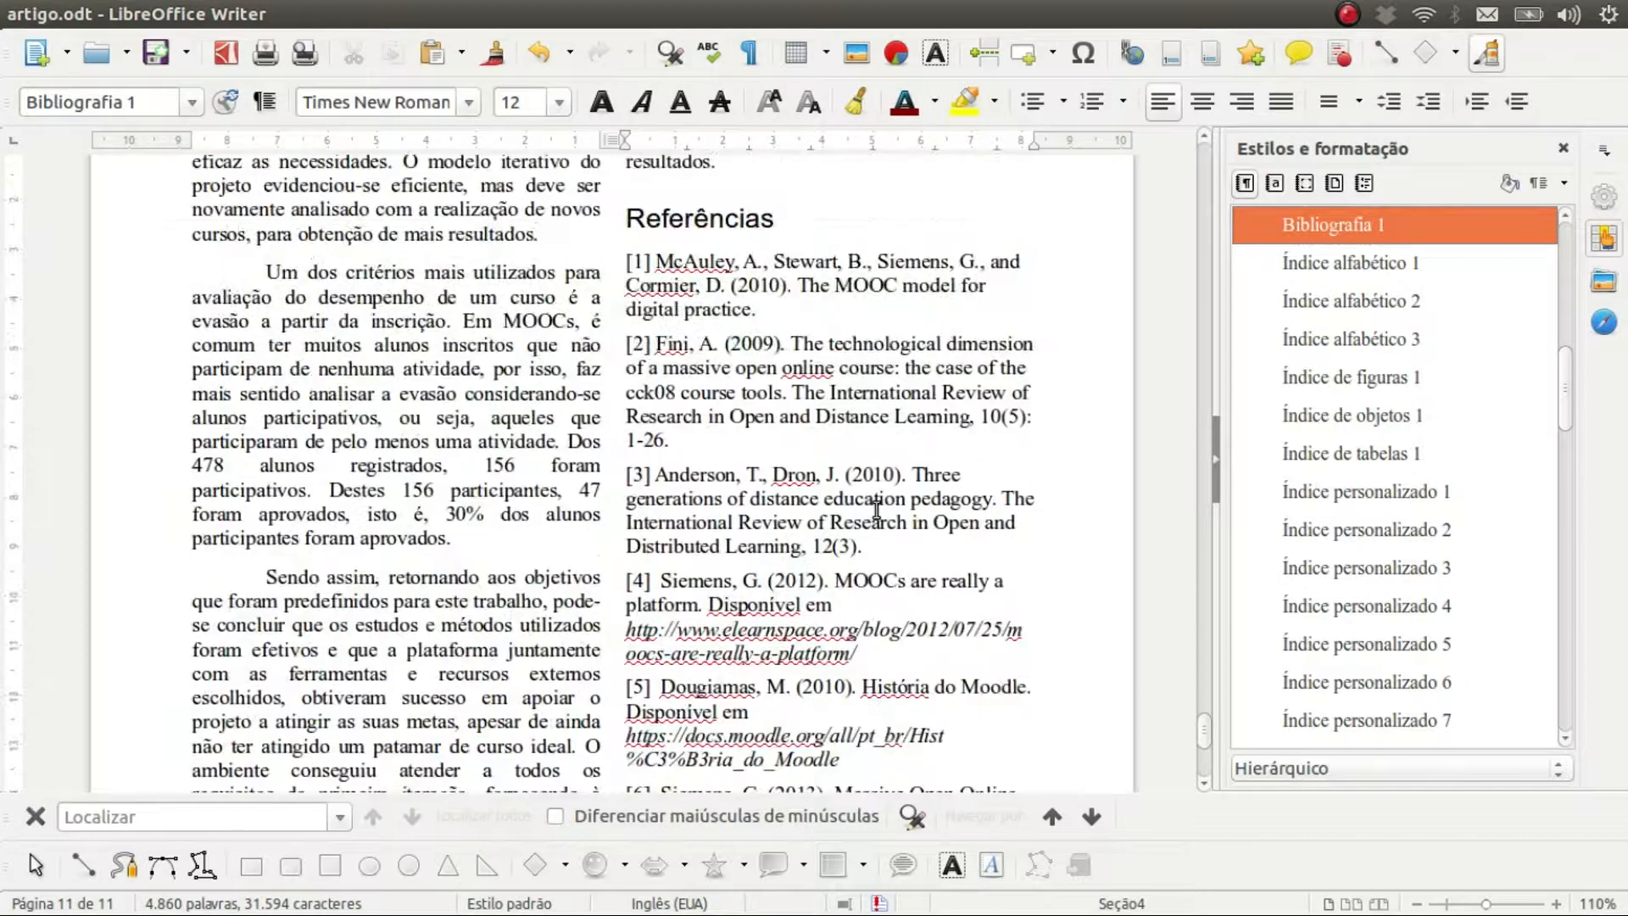
{"action": "right_click", "coordinate": [1321, 218]}
{"action": "left_click", "coordinate": [1360, 252]}
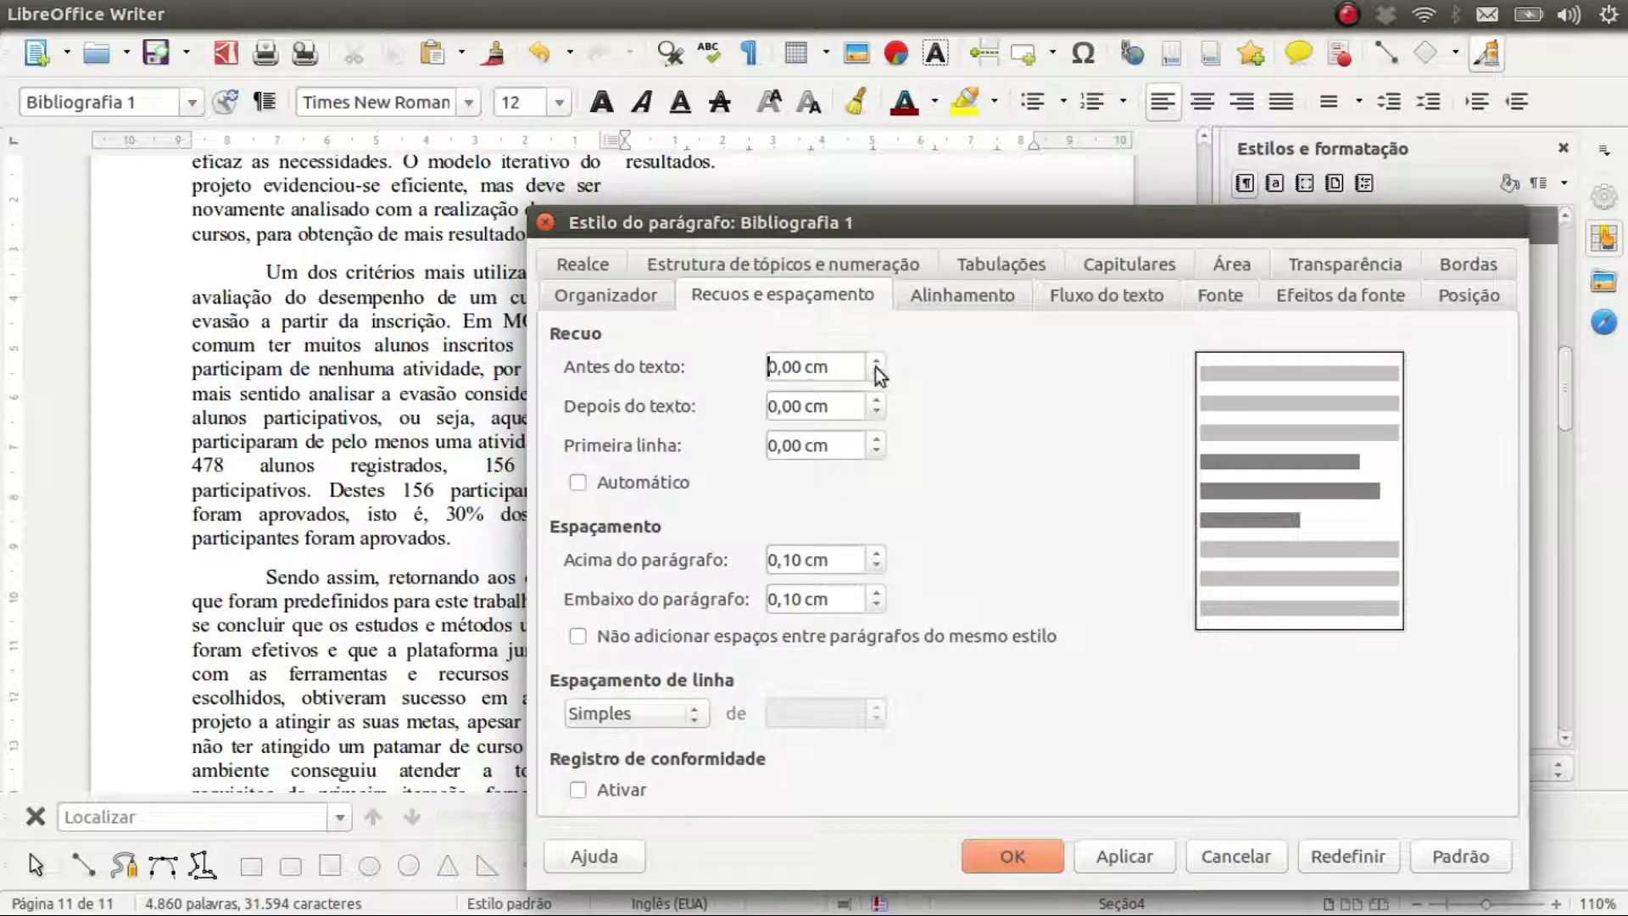
{"action": "left_click", "coordinate": [875, 361]}
{"action": "left_click", "coordinate": [876, 361]}
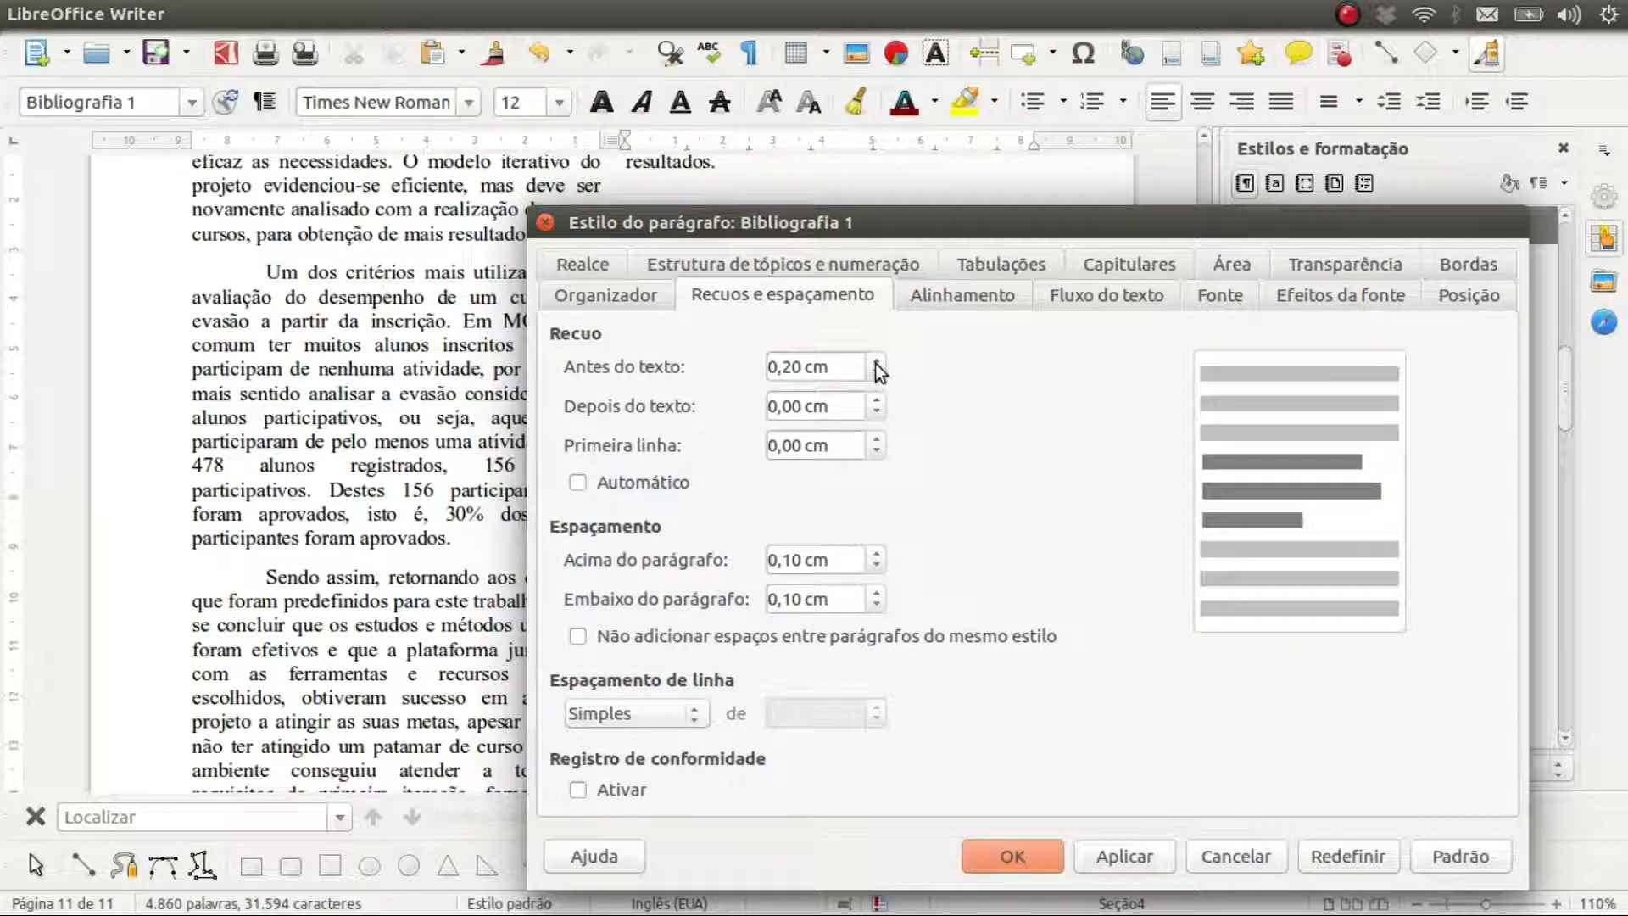
{"action": "left_click", "coordinate": [876, 361]}
{"action": "left_click", "coordinate": [876, 361]}
{"action": "left_click", "coordinate": [875, 361]}
Step: Set the first-line indent of the Bibliografia 1 style to -0,60 cm and apply the changes
{"action": "left_click", "coordinate": [876, 449]}
{"action": "left_click", "coordinate": [877, 449]}
{"action": "left_click", "coordinate": [876, 449]}
{"action": "left_click", "coordinate": [877, 449]}
{"action": "left_click", "coordinate": [876, 450]}
{"action": "left_click", "coordinate": [876, 449]}
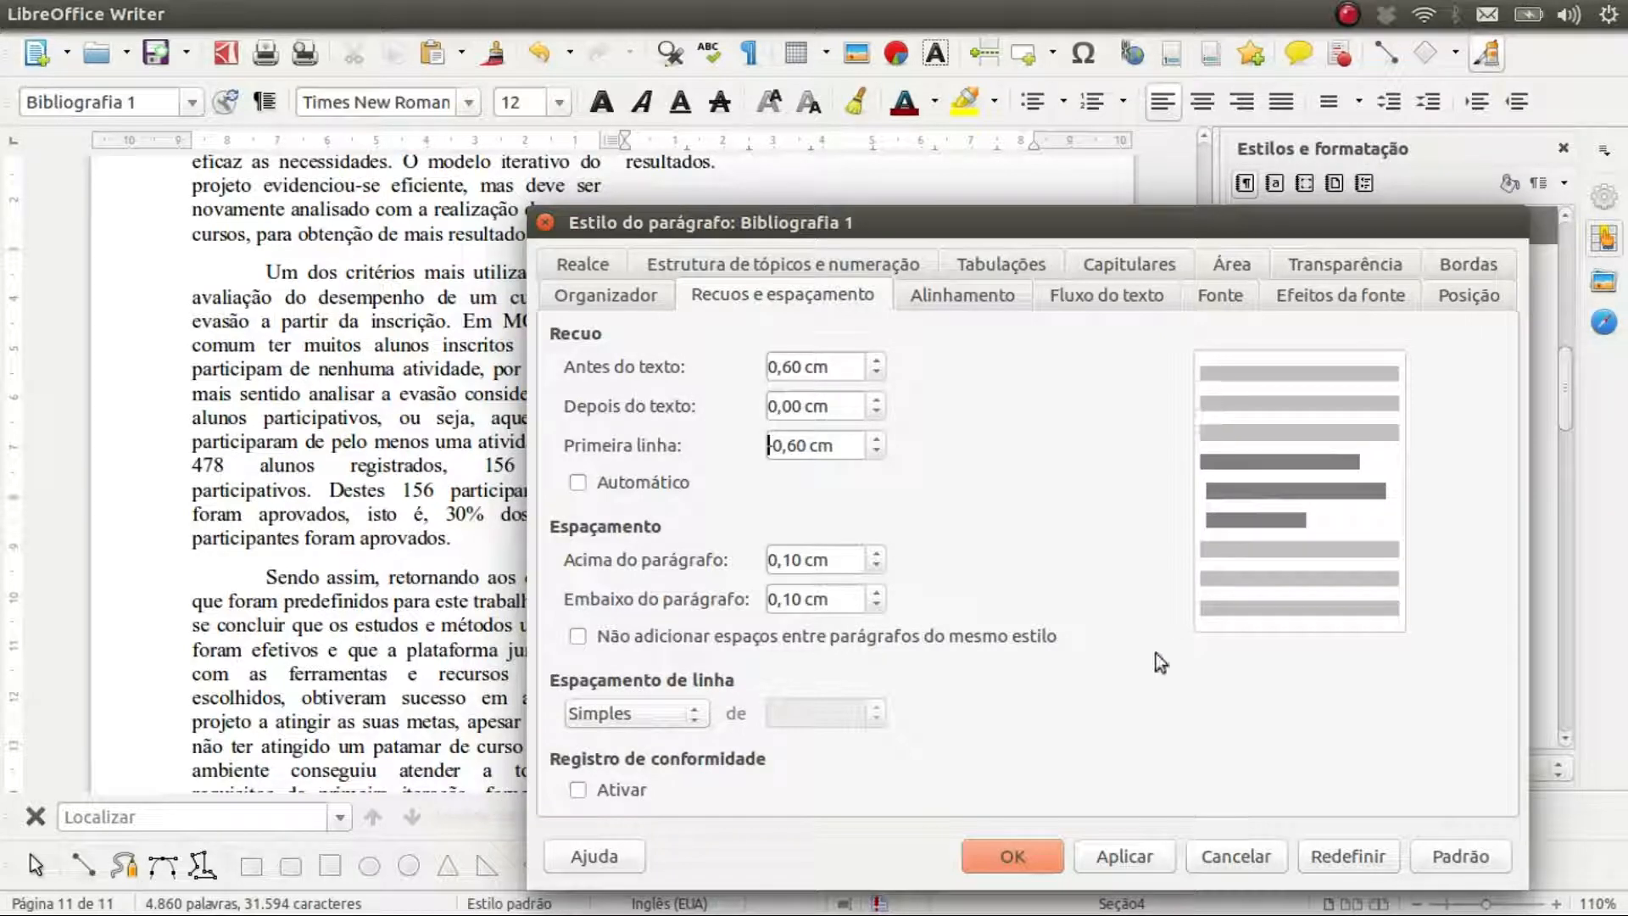
{"action": "left_click", "coordinate": [1108, 857]}
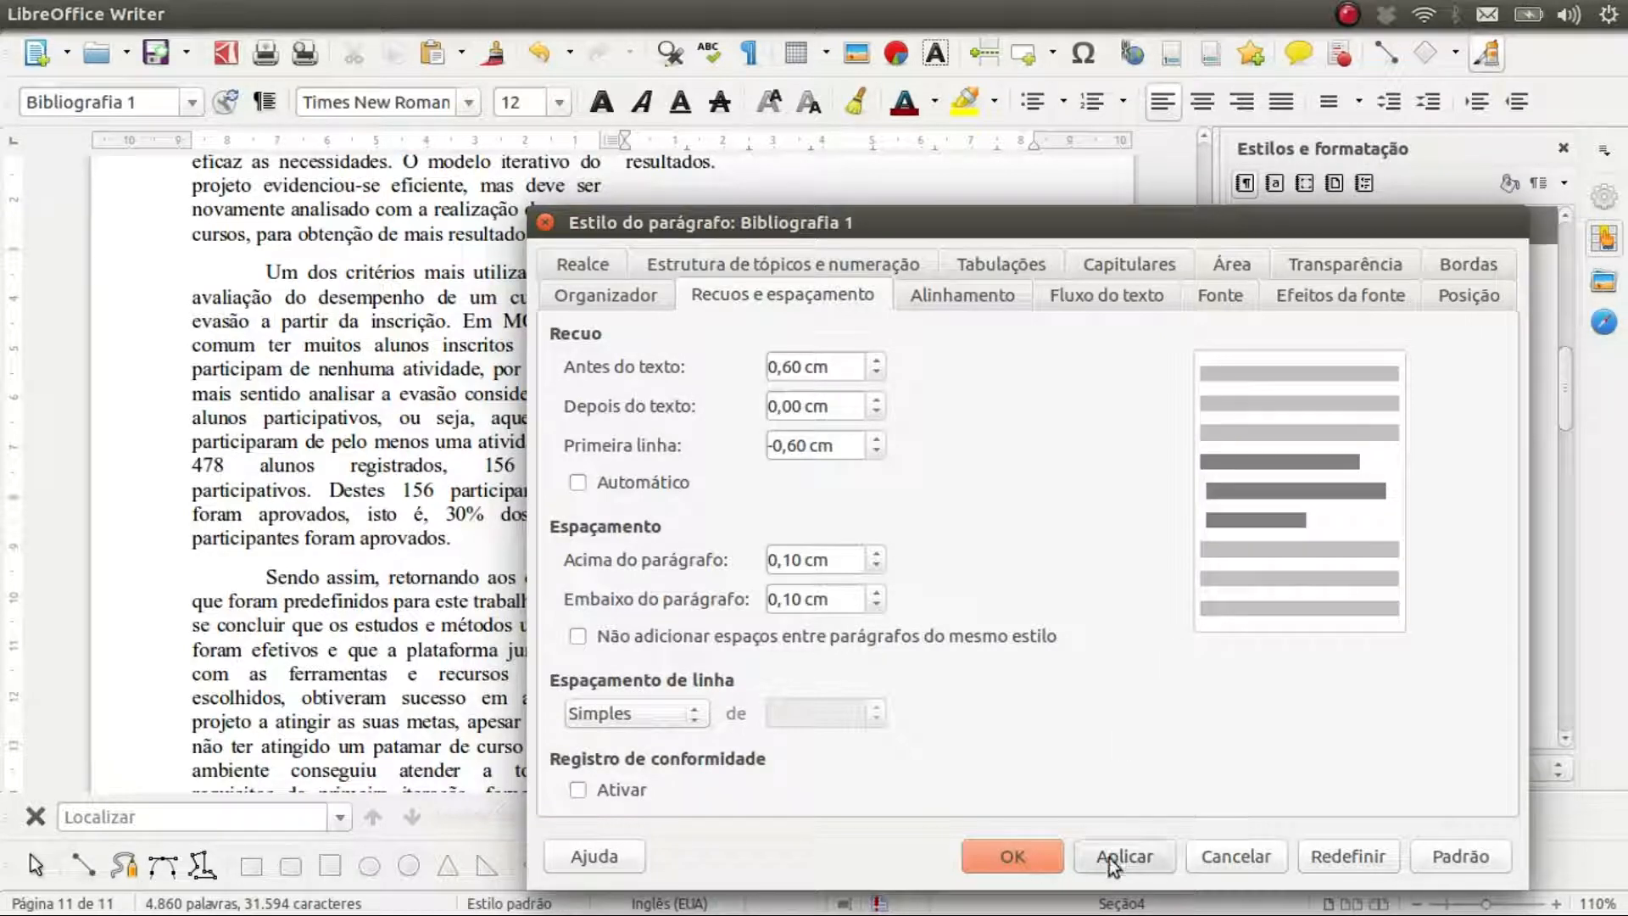
{"action": "left_click", "coordinate": [1040, 851]}
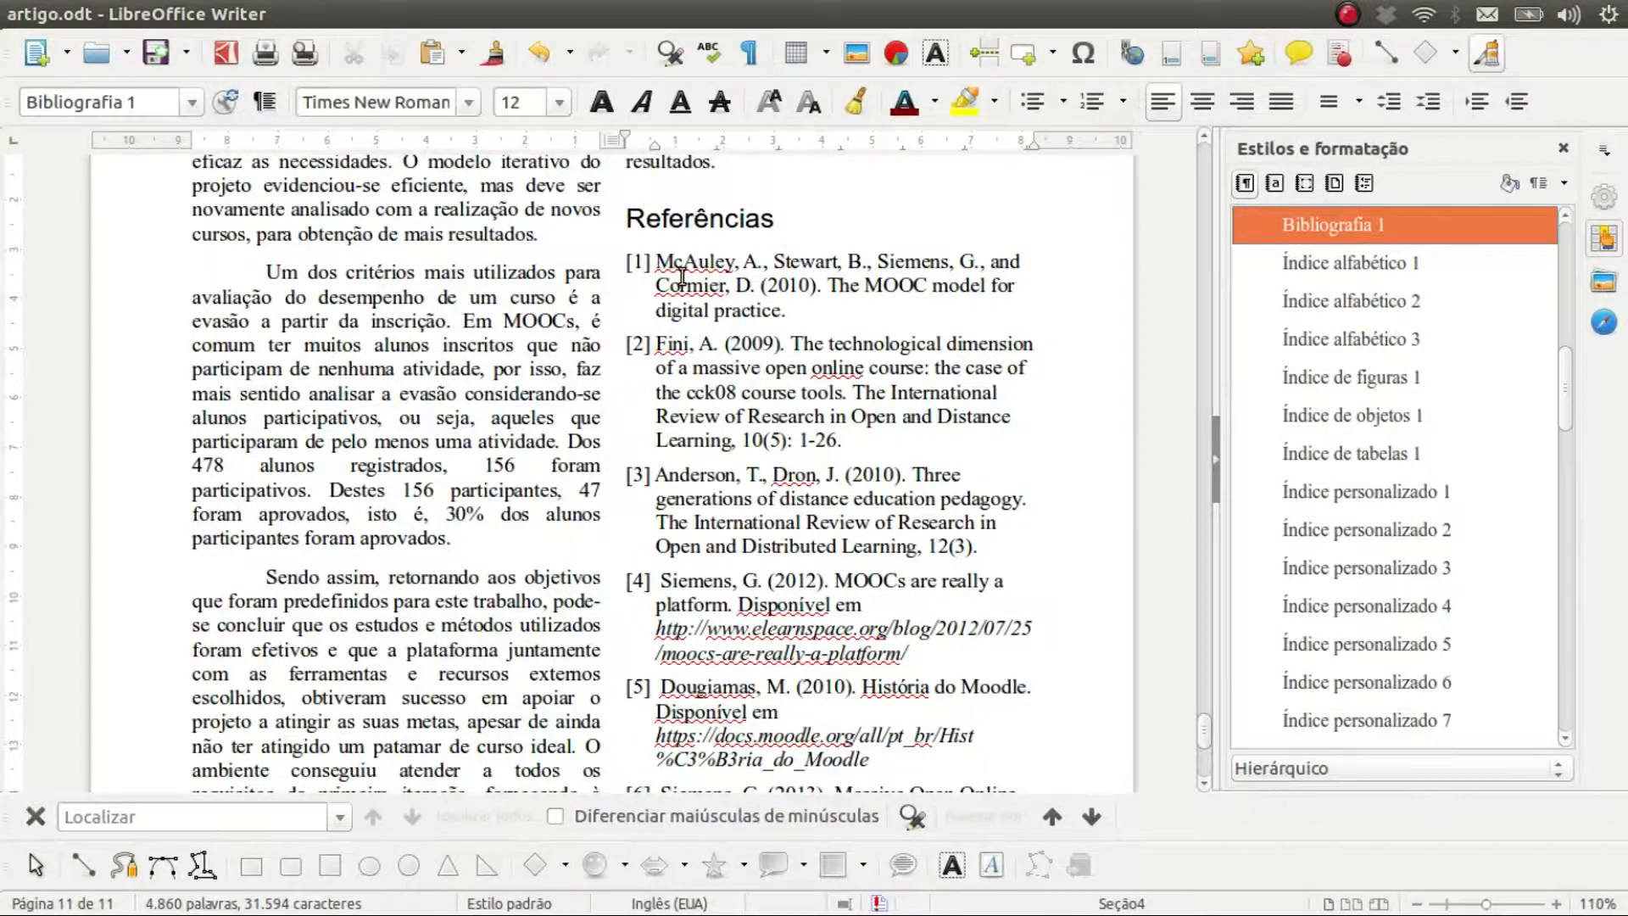
Step: Clear the direct formatting of reference [8] so it follows the Bibliografia 1 hanging indent, and save the document
{"action": "scroll", "coordinate": [681, 276], "scroll_direction": "down", "scroll_amount": 5}
{"action": "scroll", "coordinate": [681, 276], "scroll_direction": "down", "scroll_amount": 3}
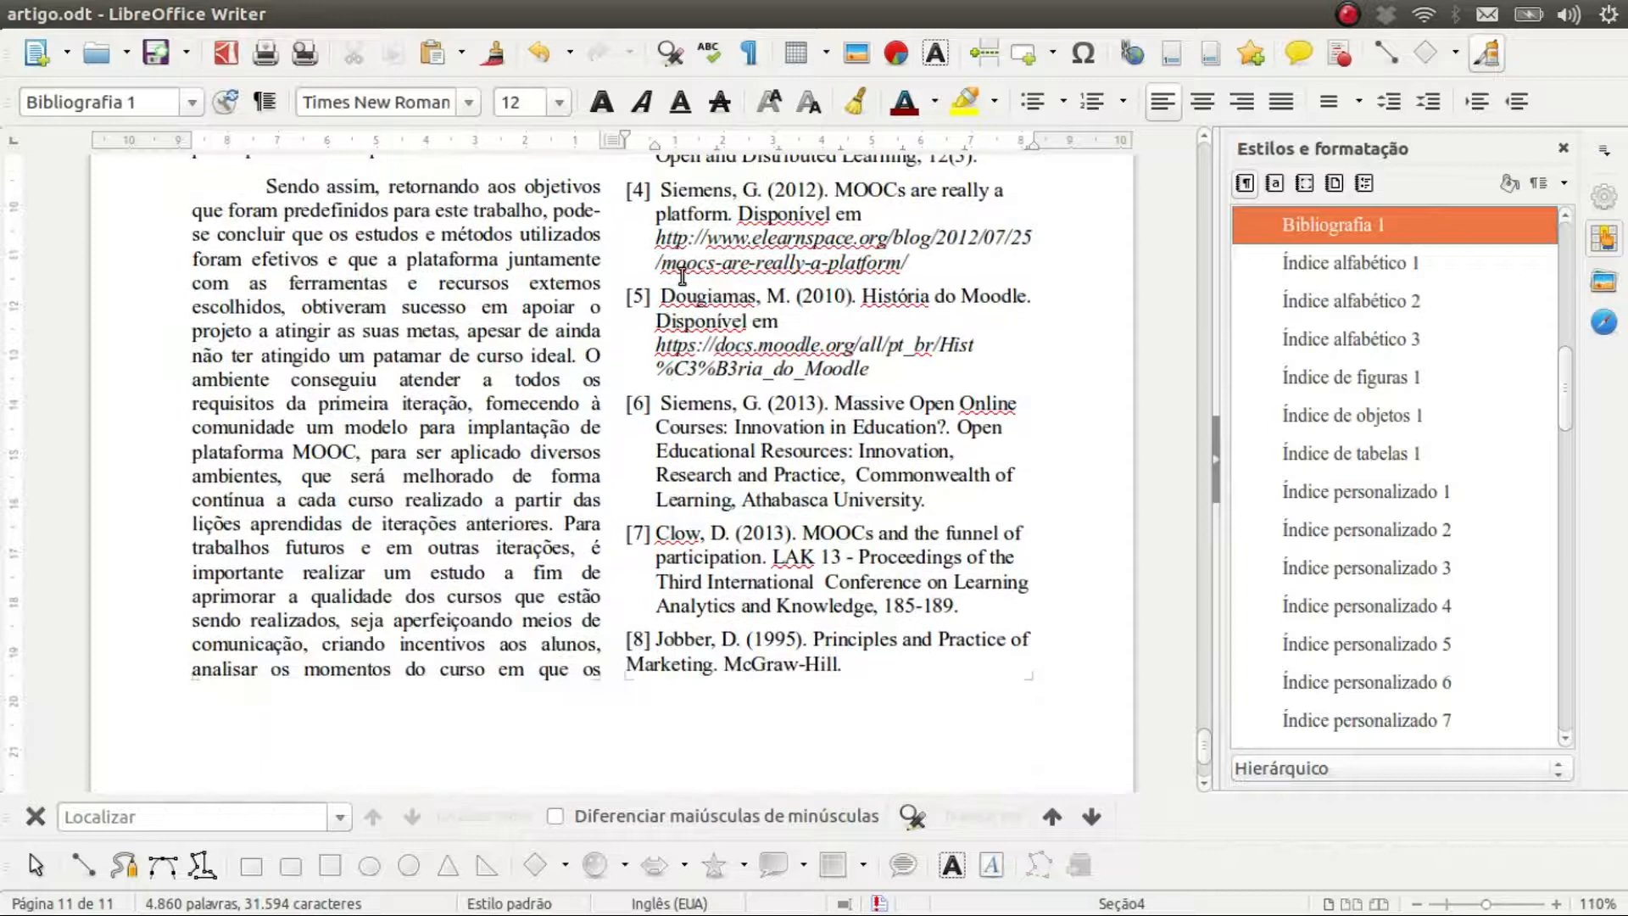
{"action": "left_click", "coordinate": [901, 668]}
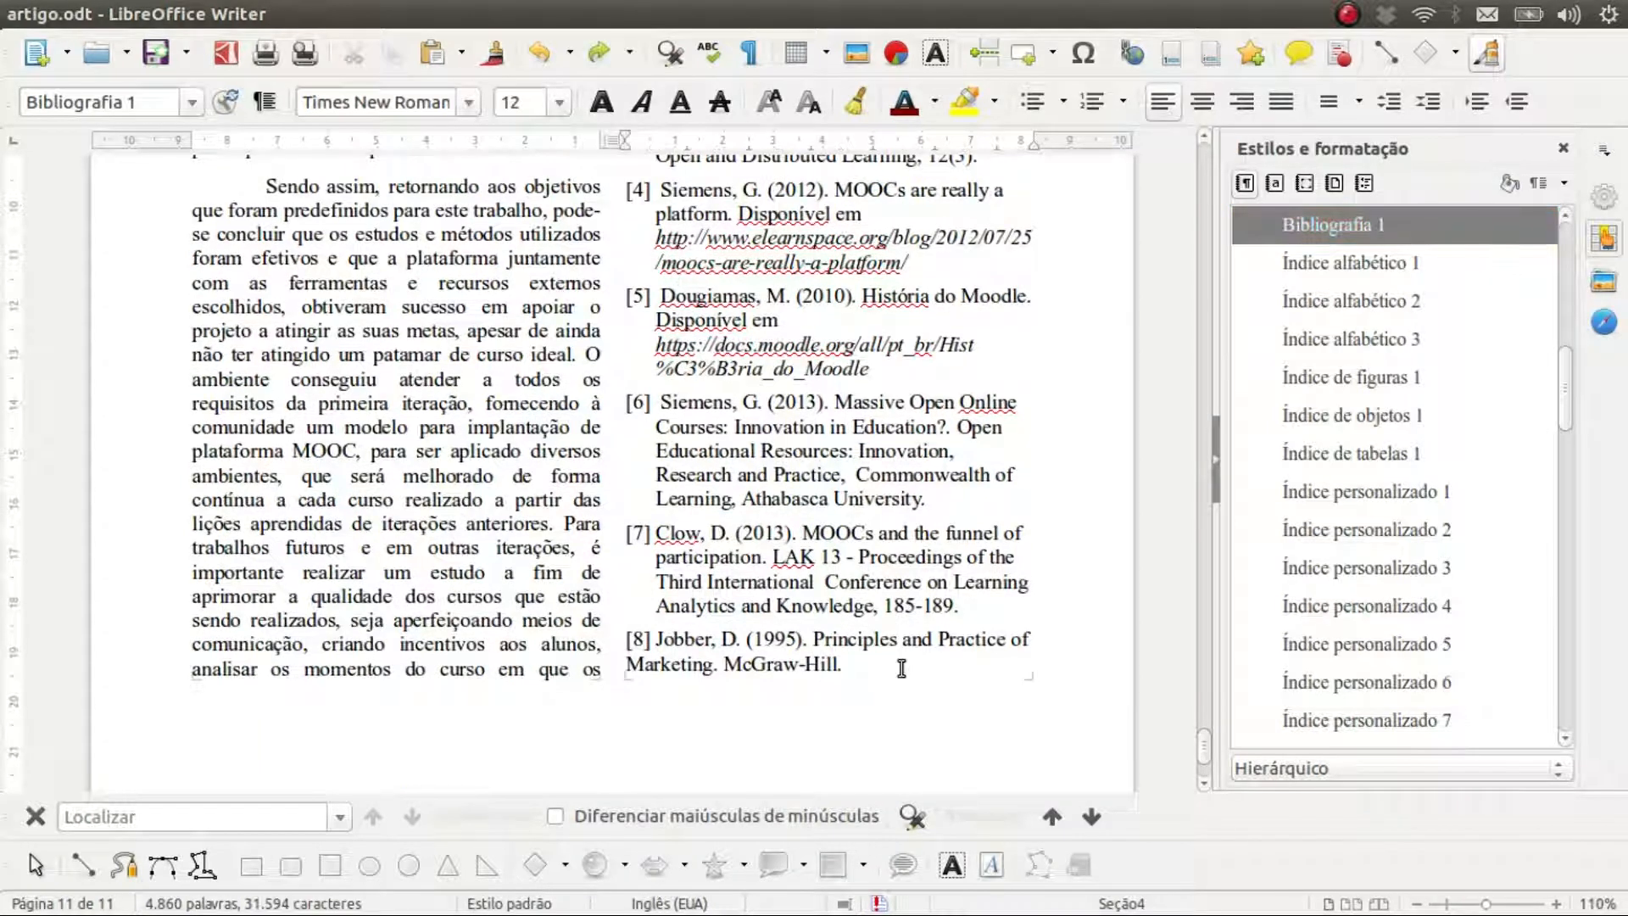
{"action": "left_click_drag", "start_coordinate": [901, 668], "coordinate": [625, 644]}
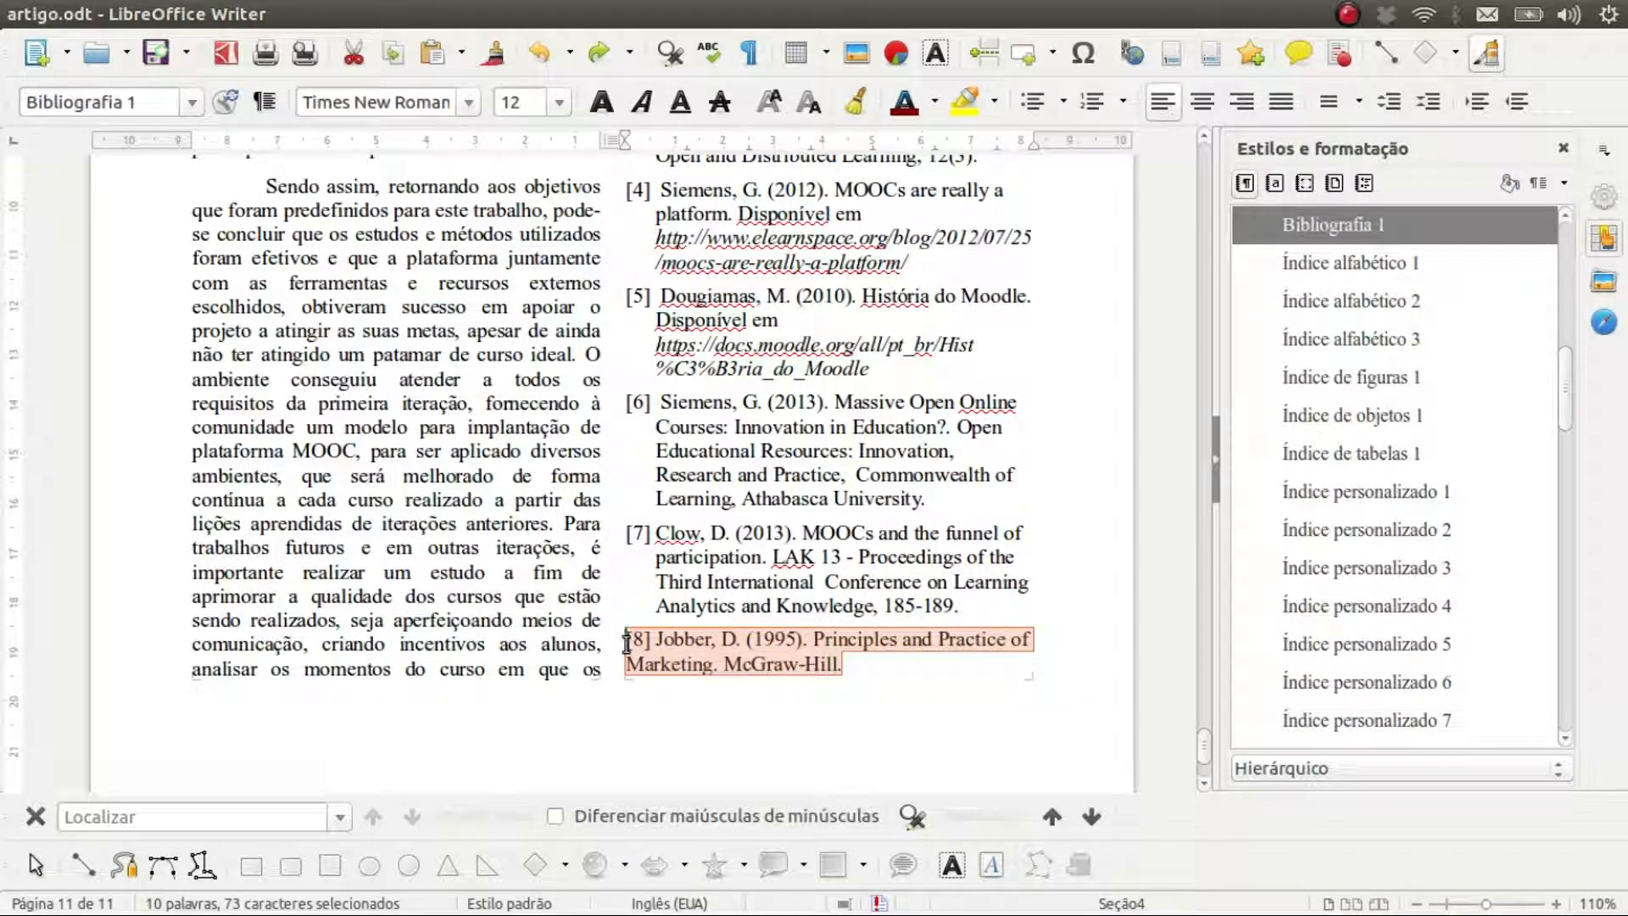
{"action": "left_click", "coordinate": [925, 705]}
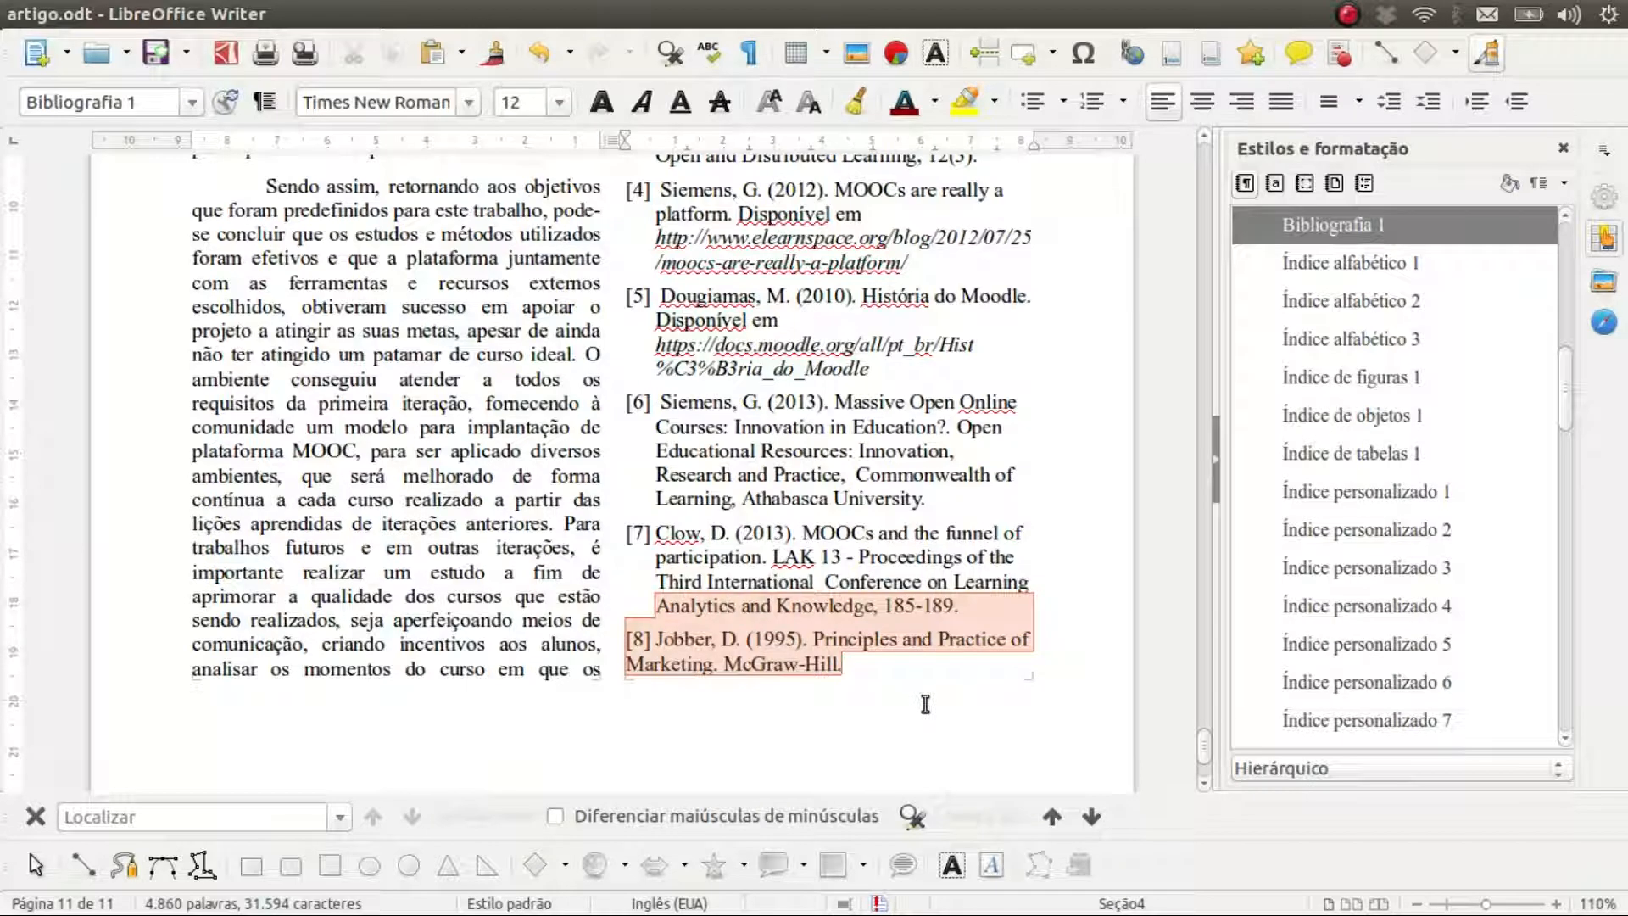
{"action": "left_click", "coordinate": [858, 106]}
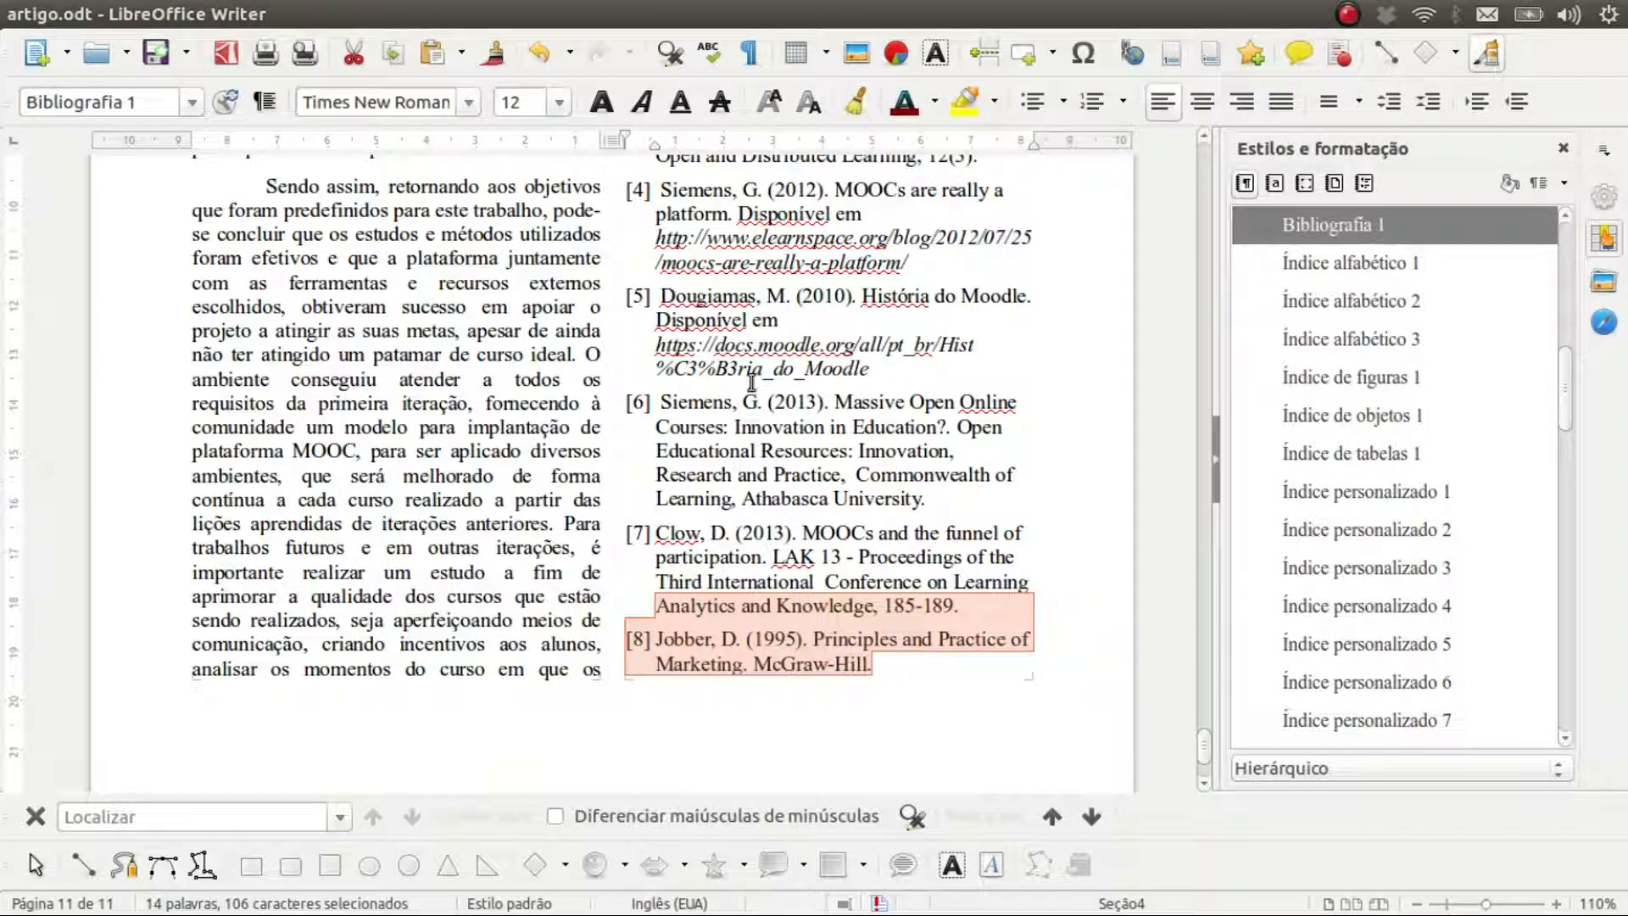
{"action": "left_click", "coordinate": [774, 557]}
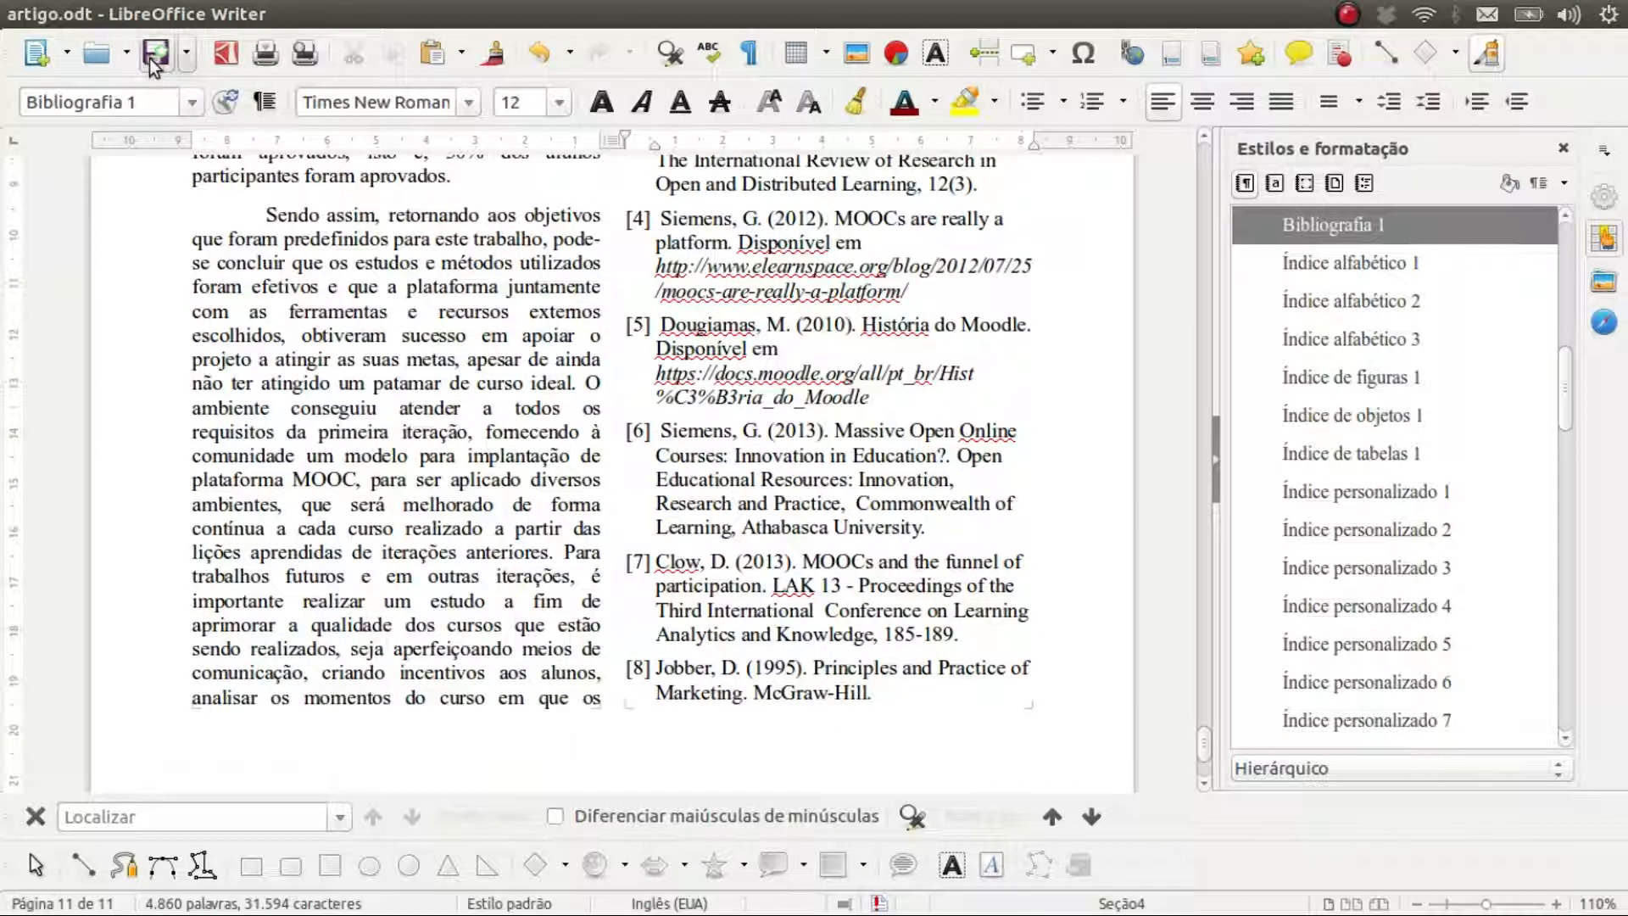
{"action": "left_click", "coordinate": [154, 61]}
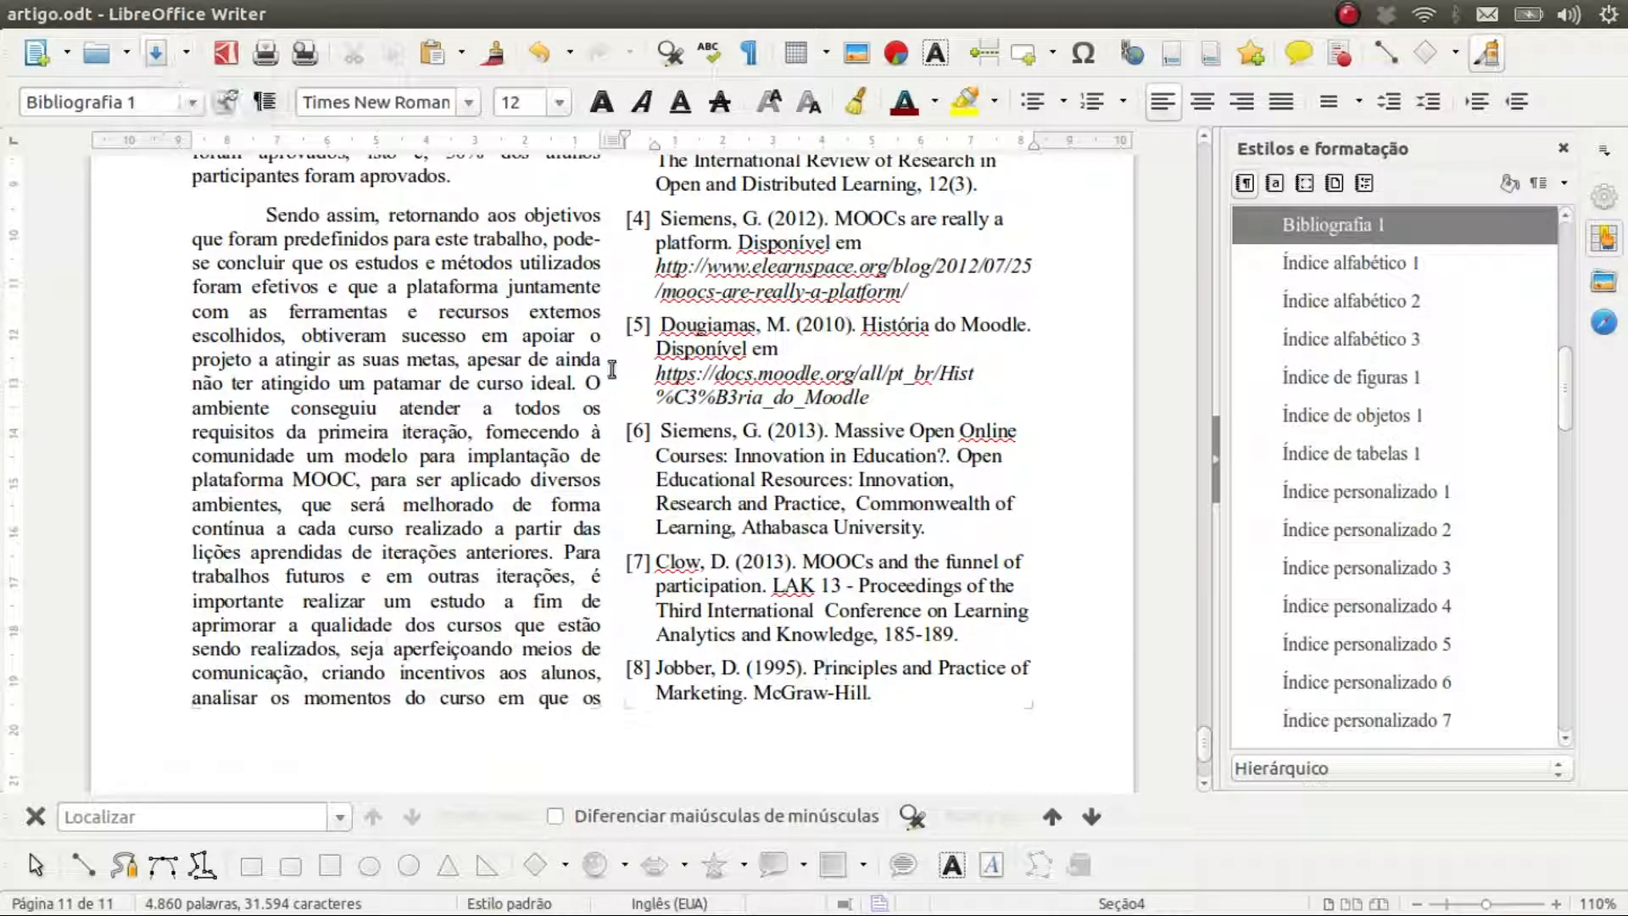
Step: Examine the article's pages side by side in print preview at 50% zoom and close the preview
{"action": "left_click", "coordinate": [305, 56]}
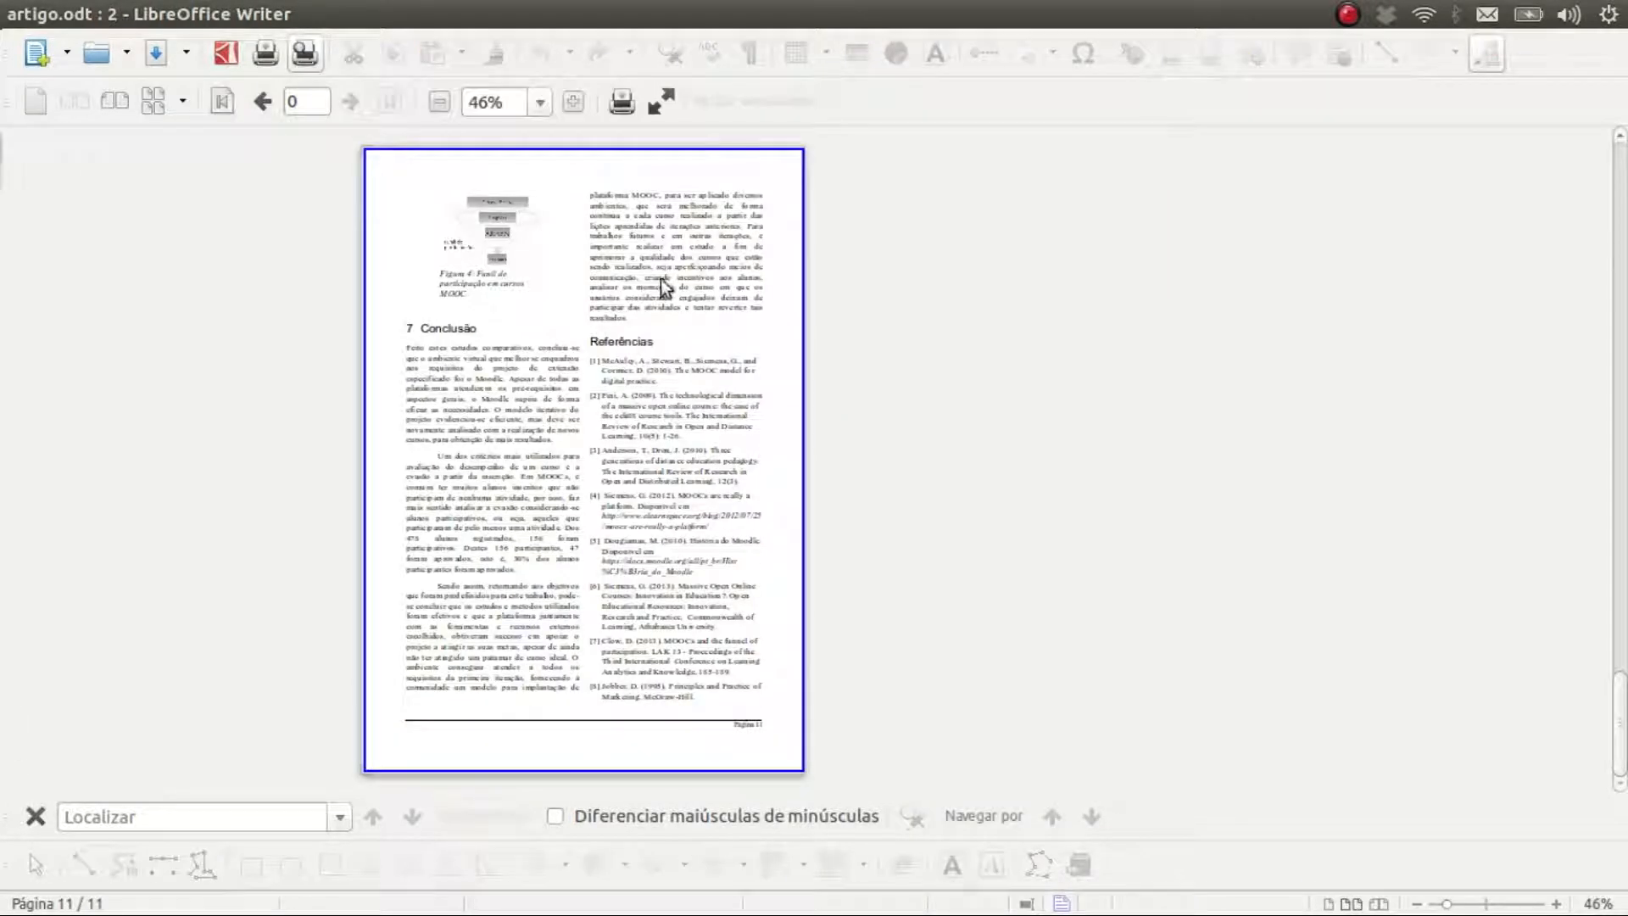
{"action": "left_click", "coordinate": [115, 102]}
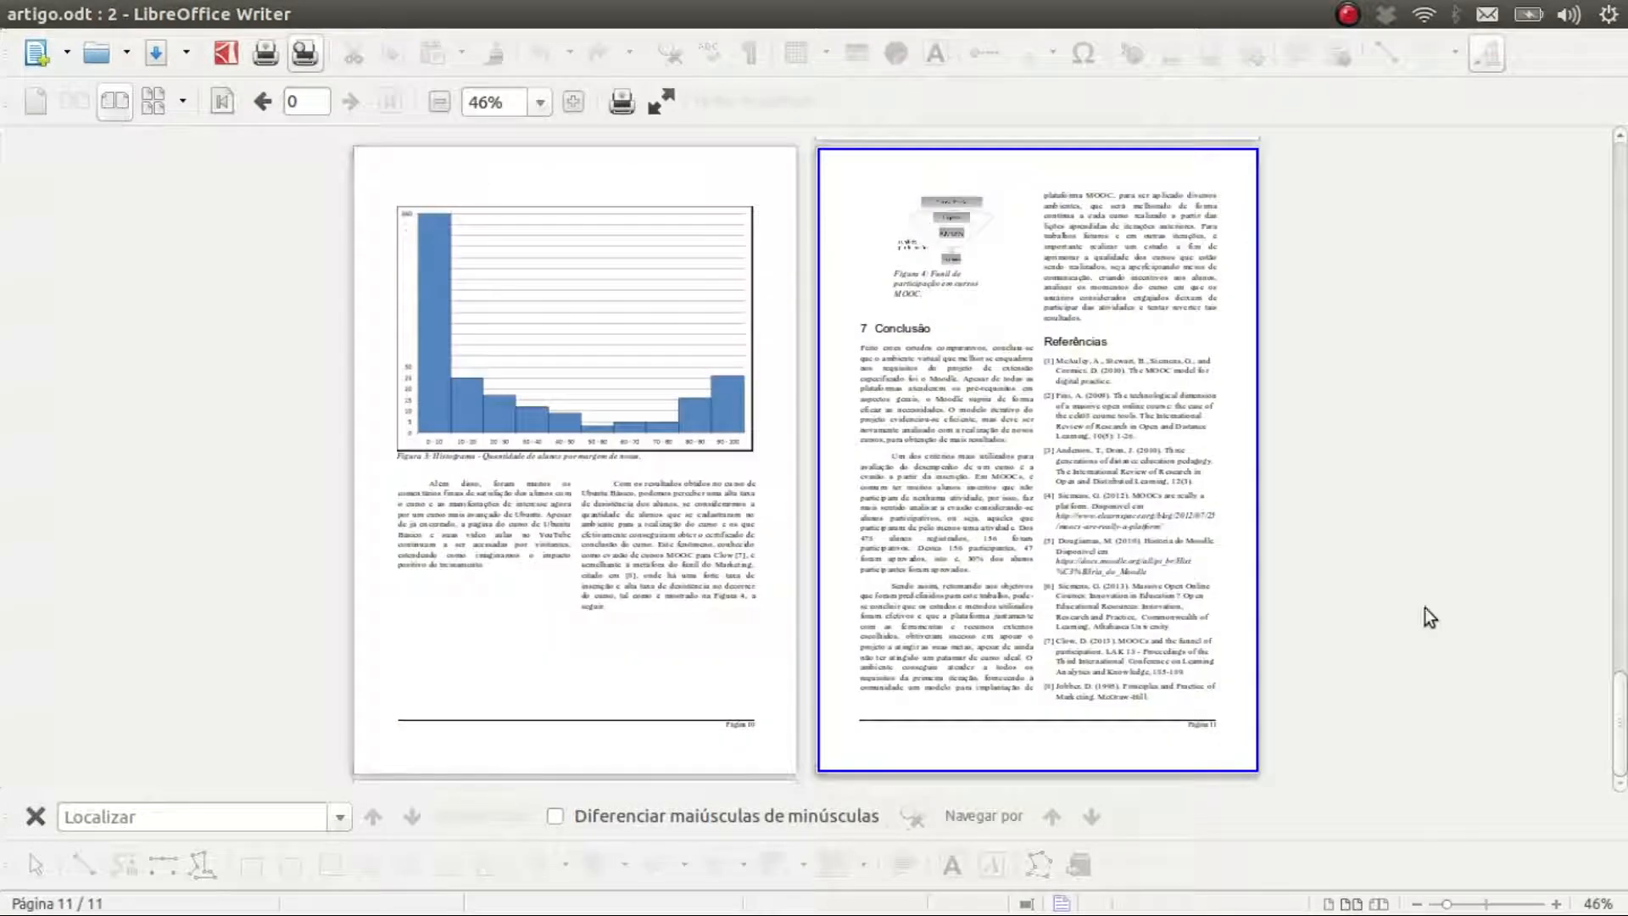
{"action": "left_click", "coordinate": [573, 103]}
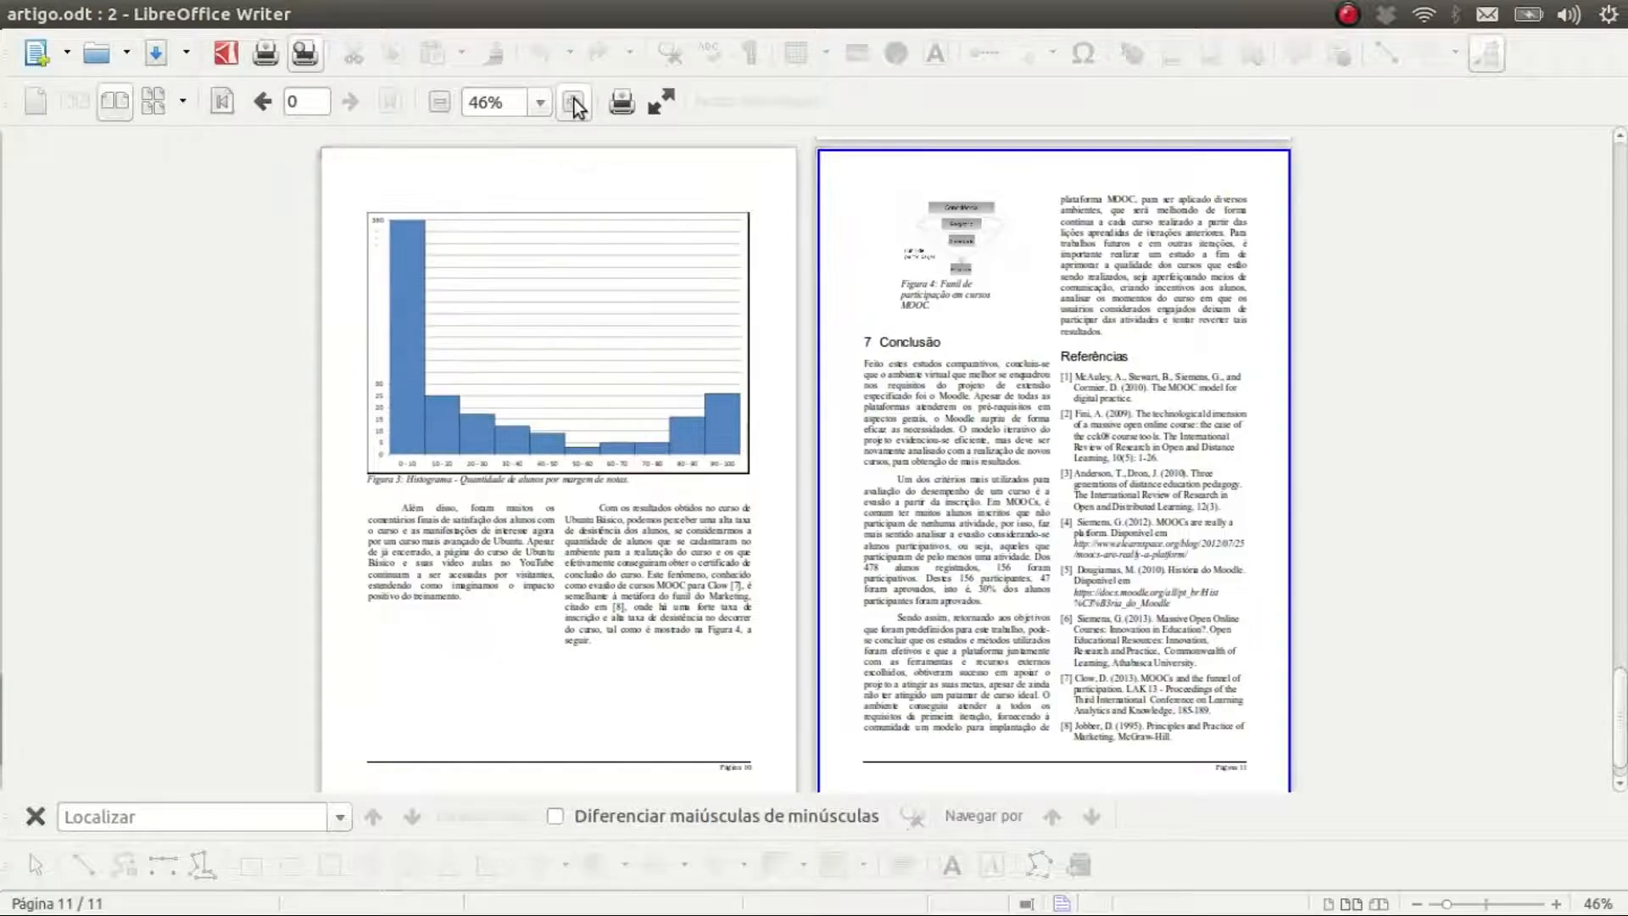
{"action": "left_click", "coordinate": [36, 815]}
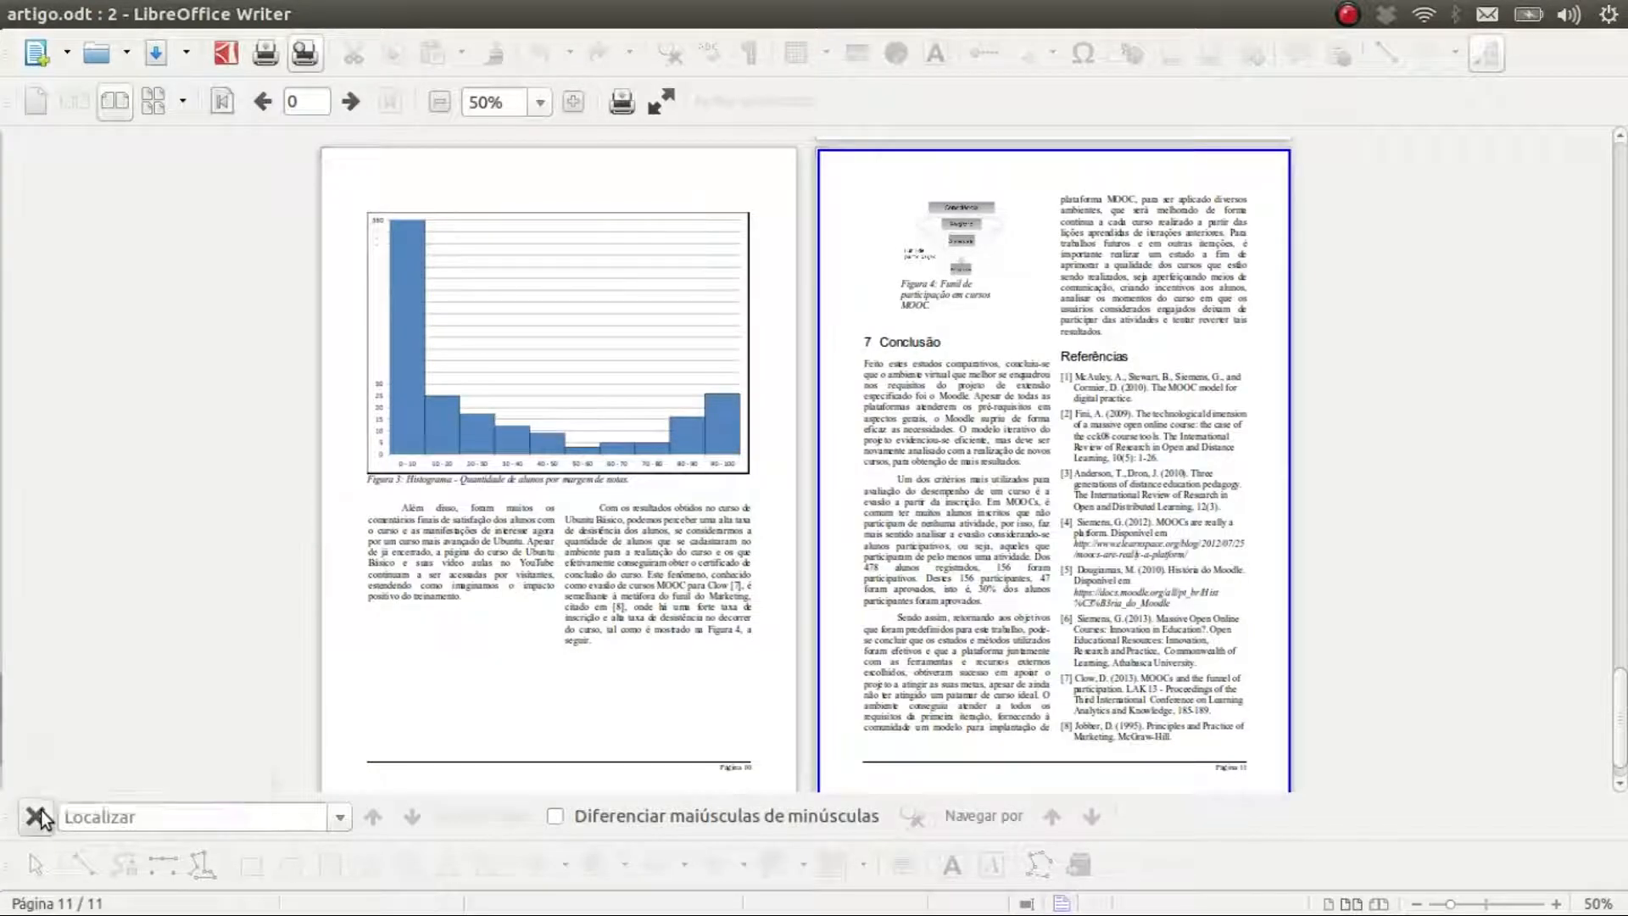
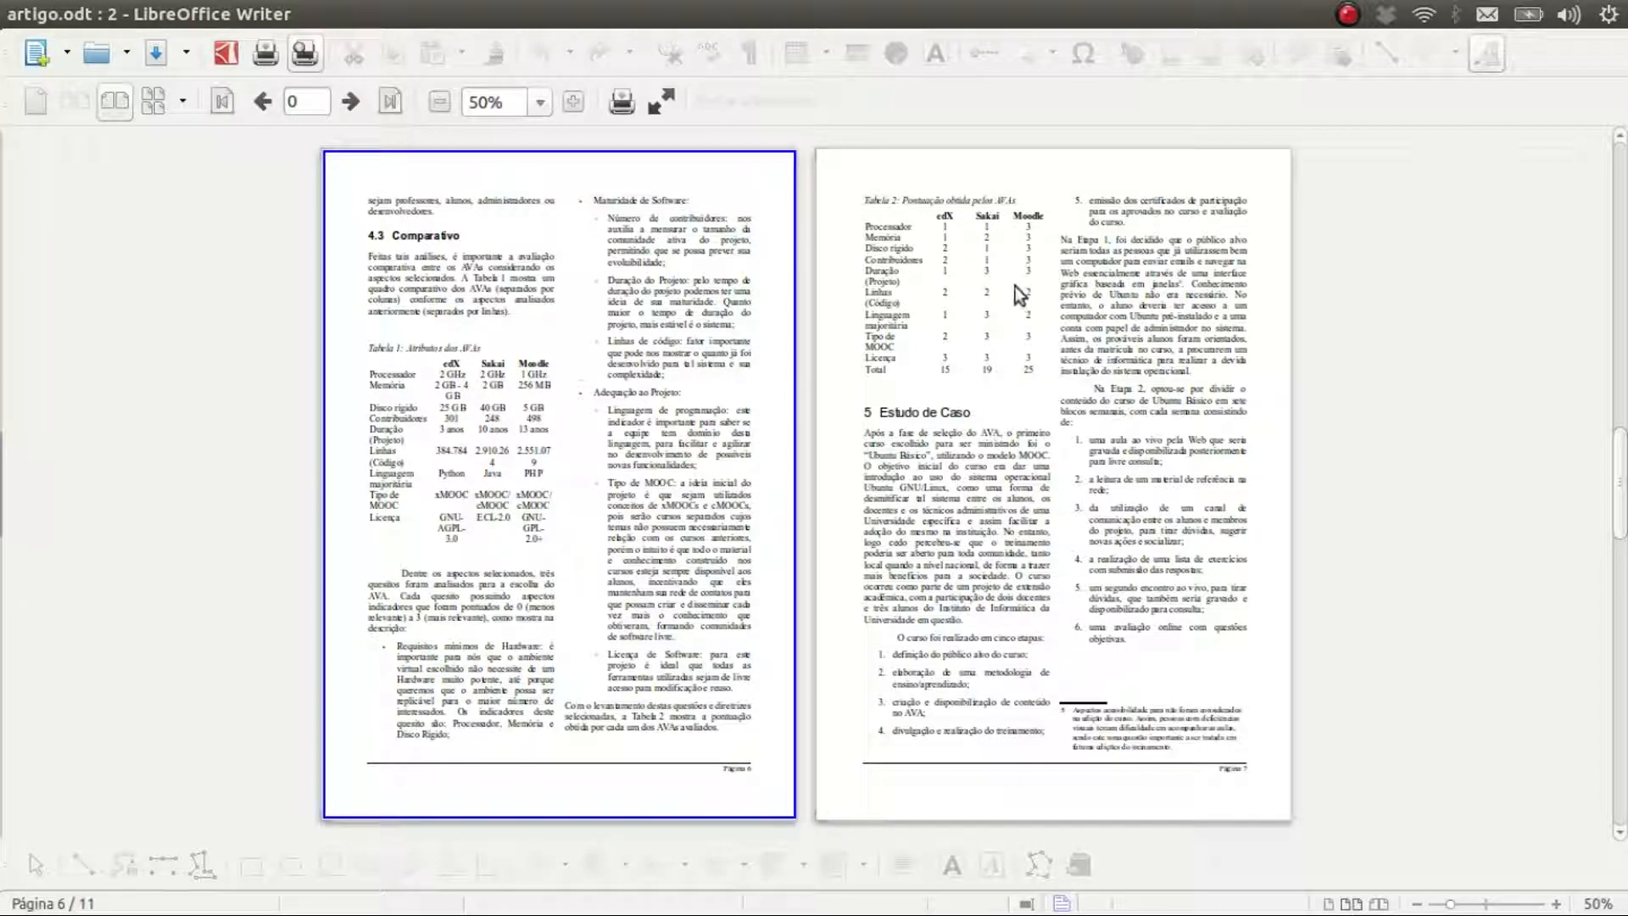
{"action": "left_click", "coordinate": [769, 110]}
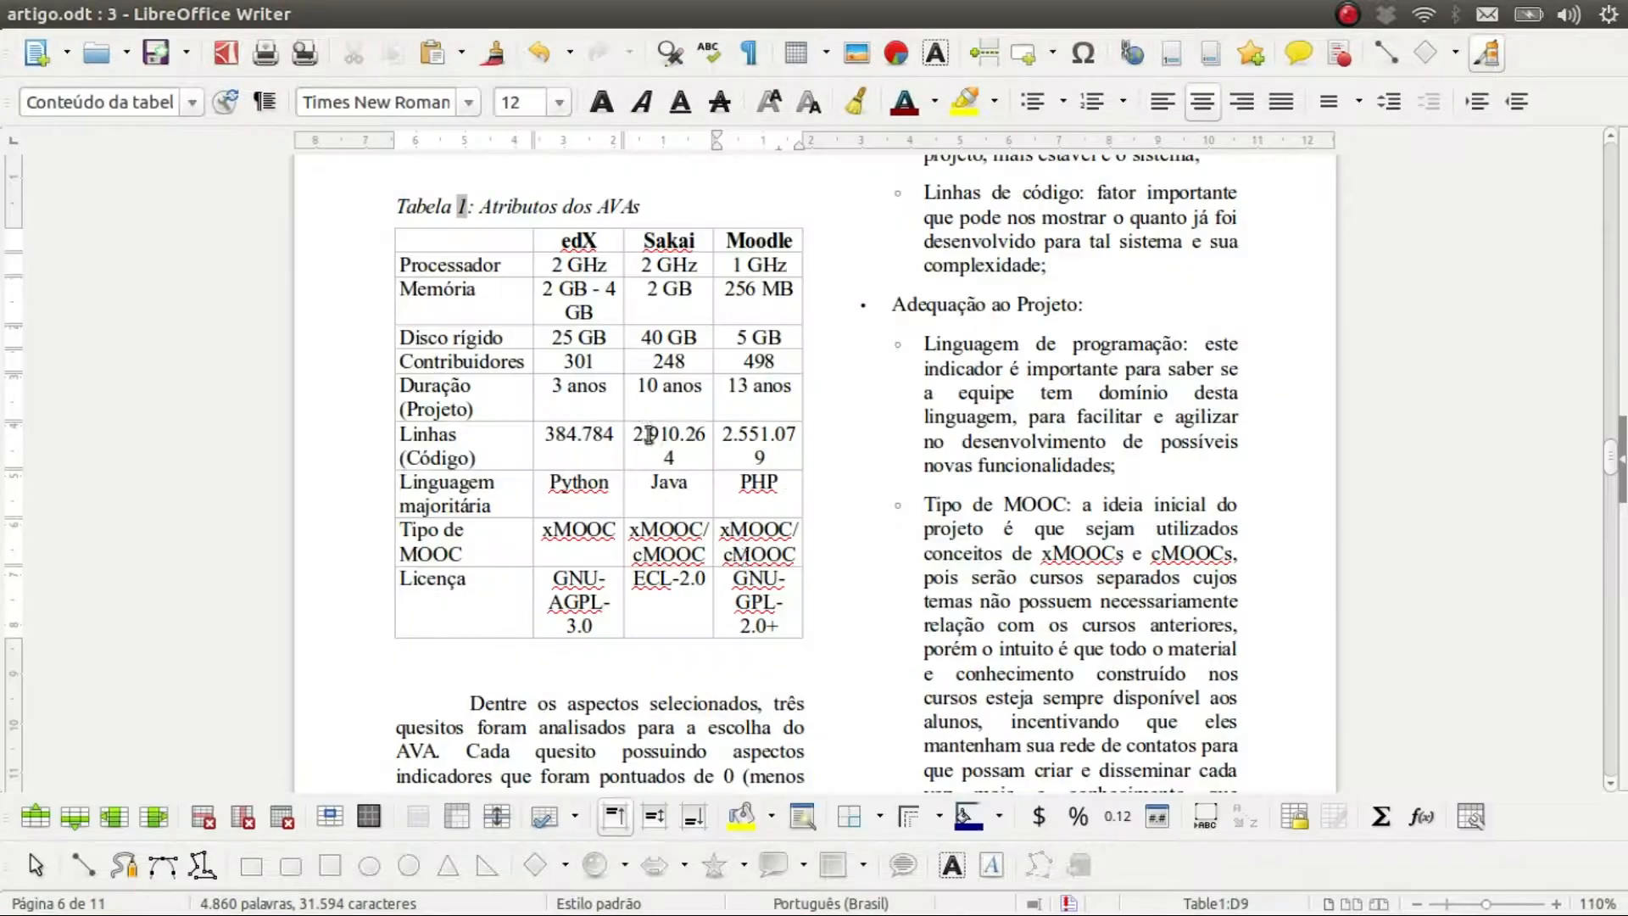
Step: Add all outer and inner borders to the edX, Sakai and Moodle columns of Tabela 1, including their headings
{"action": "left_click_drag", "start_coordinate": [770, 593], "coordinate": [562, 239]}
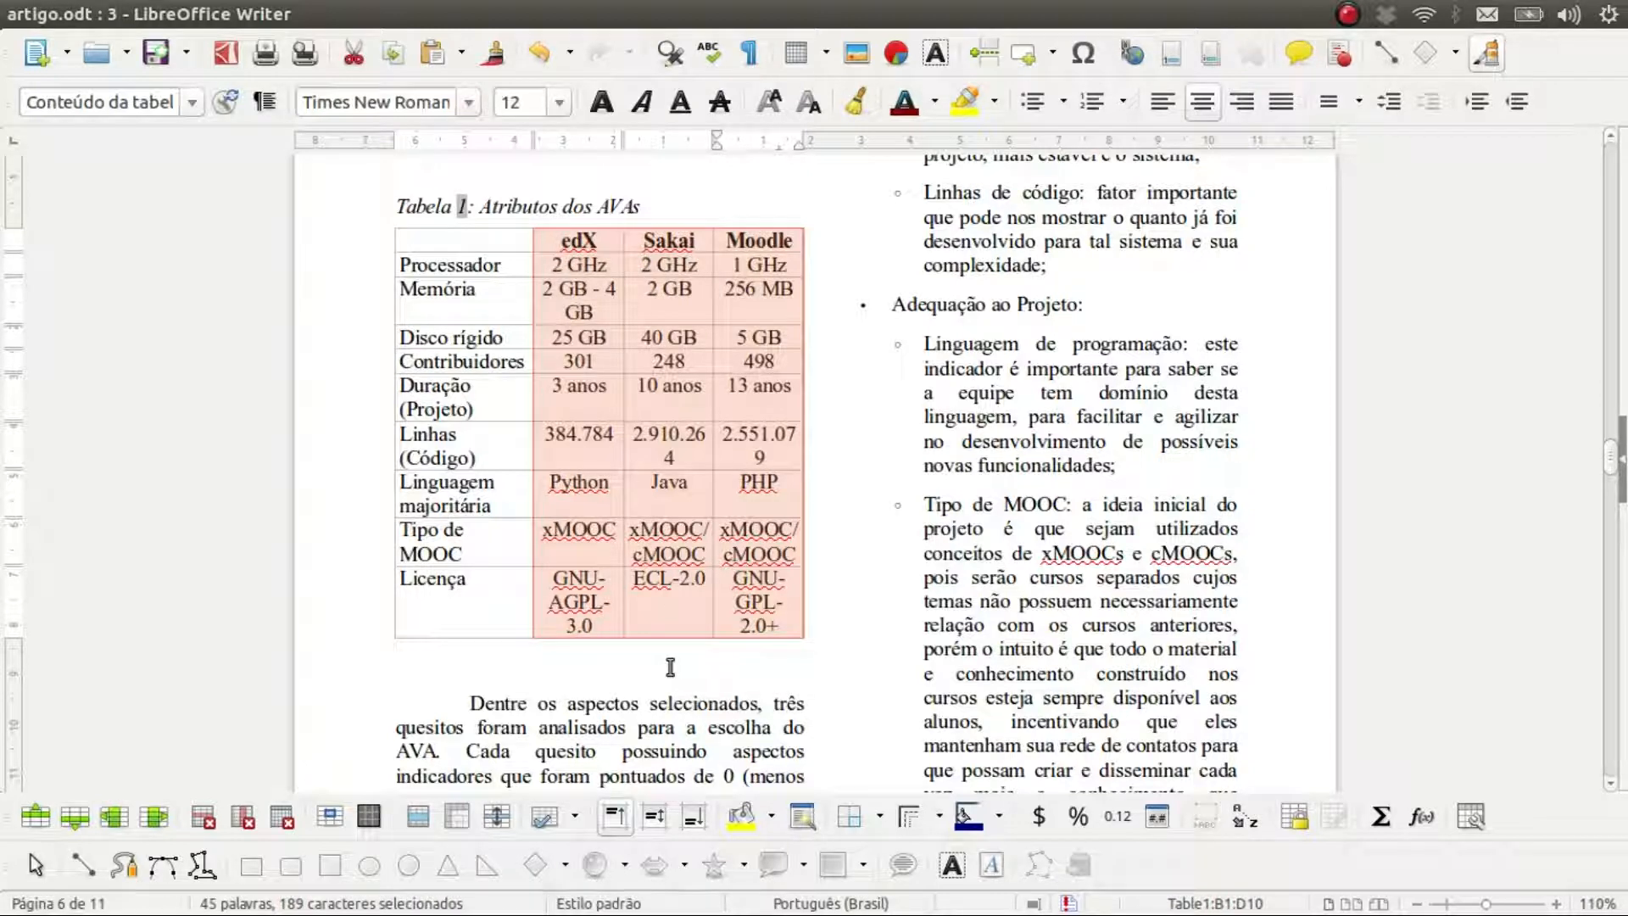
{"action": "left_click", "coordinate": [879, 816]}
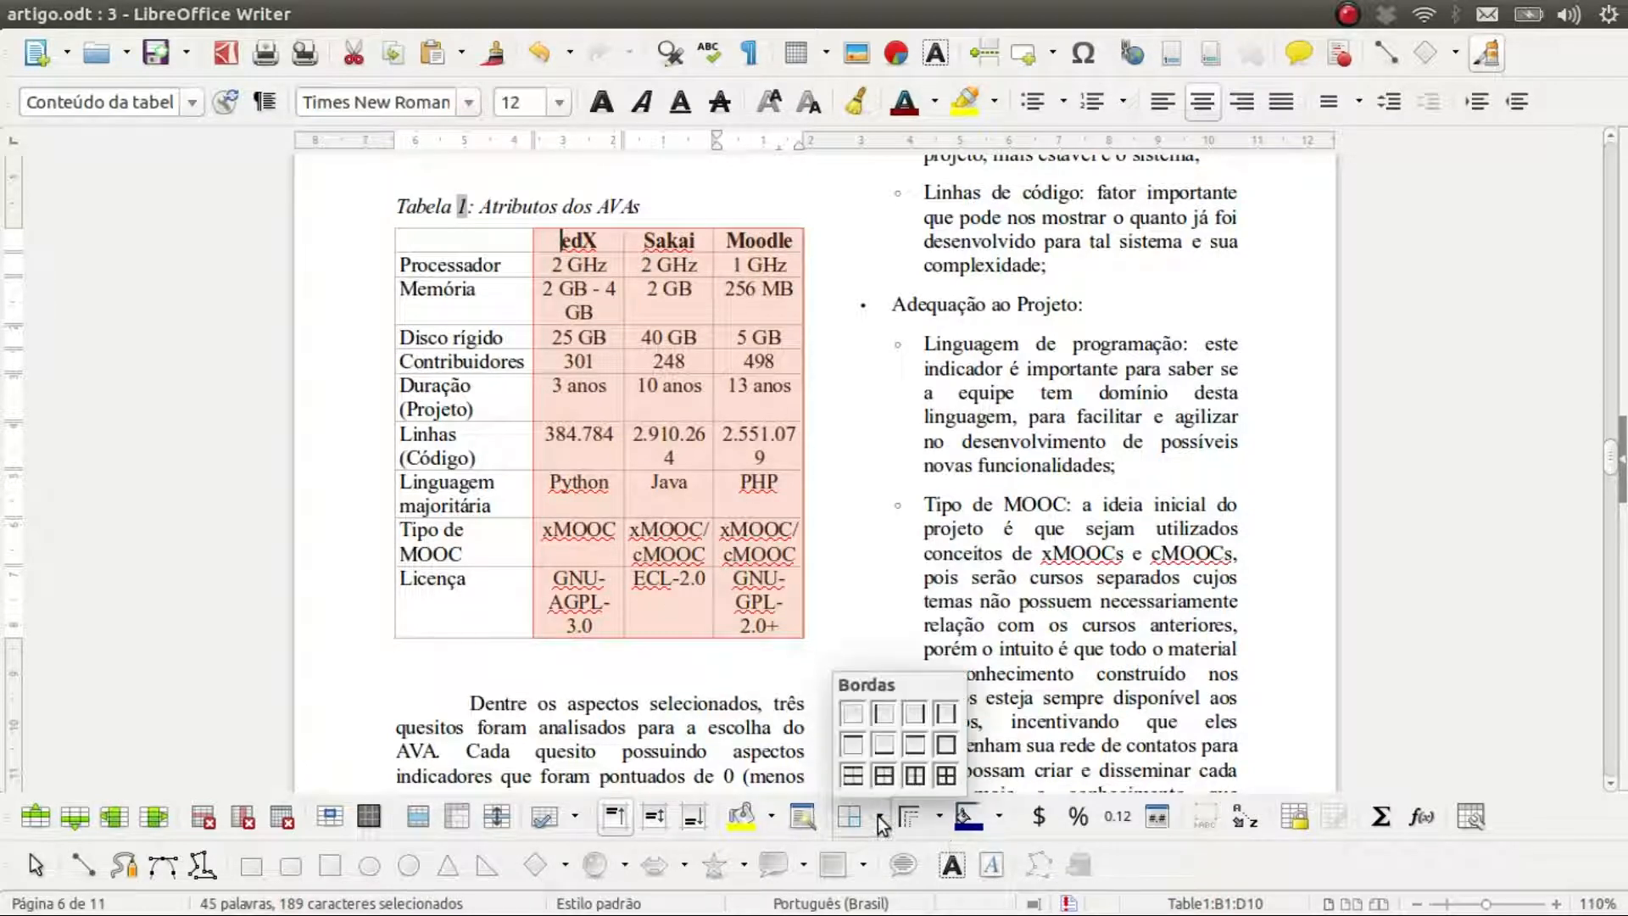
{"action": "left_click", "coordinate": [943, 775]}
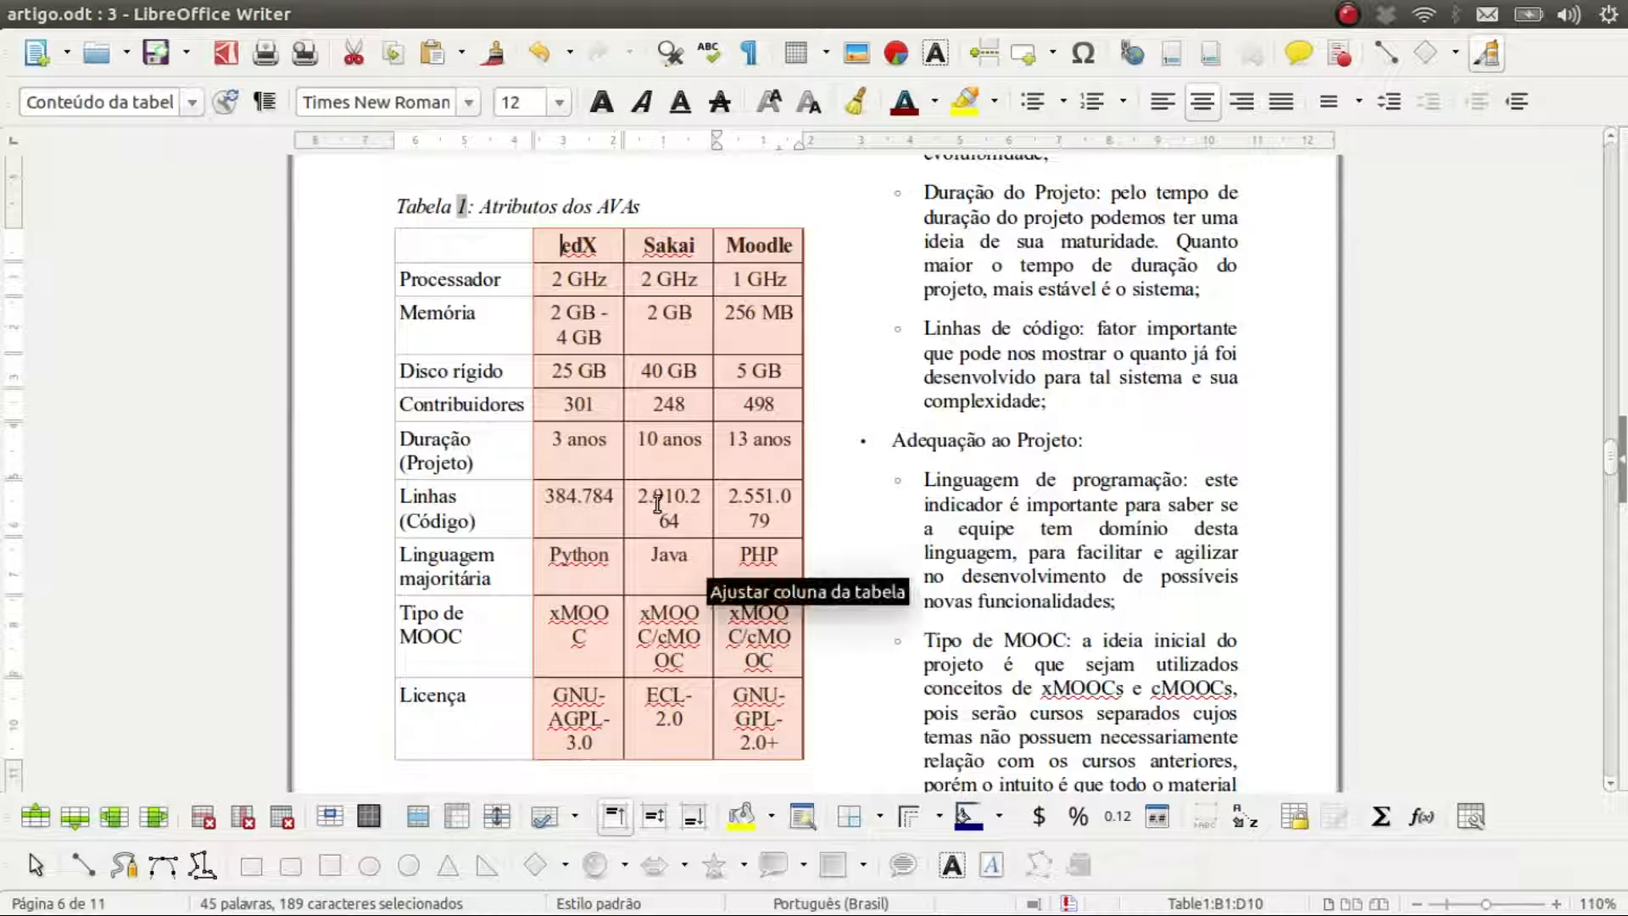
Step: Apply all outer and inner borders to the Processador through Licença rows of Tabela 1, leaving out the heading row
{"action": "left_click", "coordinate": [657, 504]}
{"action": "left_click_drag", "start_coordinate": [436, 278], "coordinate": [906, 789]}
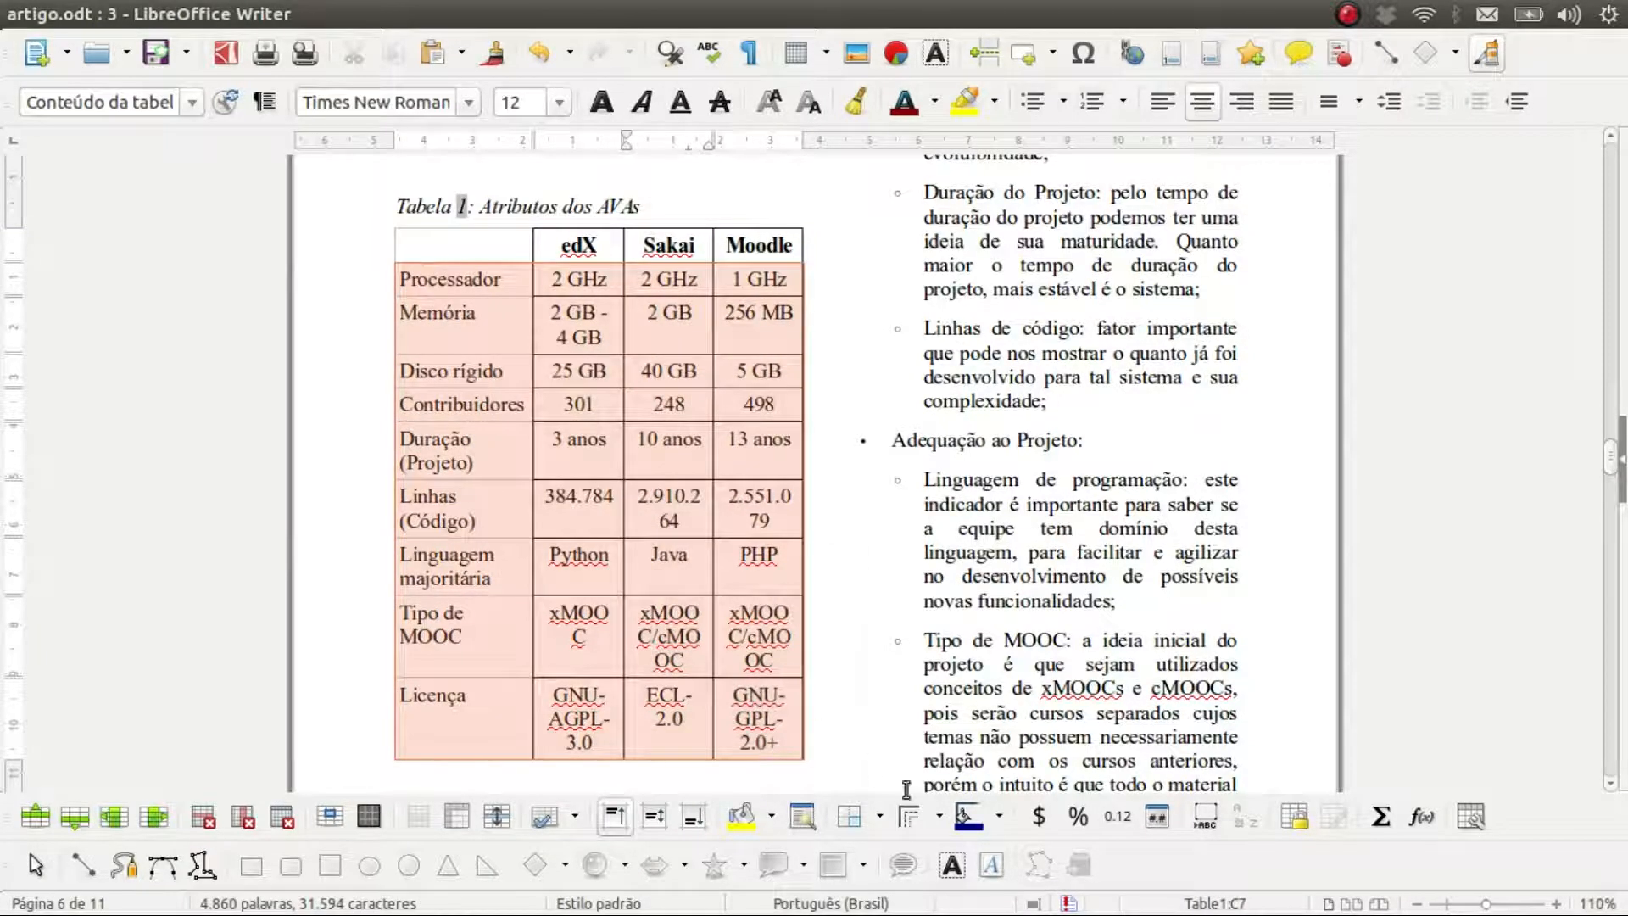
{"action": "left_click", "coordinate": [907, 814]}
{"action": "left_click", "coordinate": [878, 822]}
{"action": "left_click", "coordinate": [877, 821]}
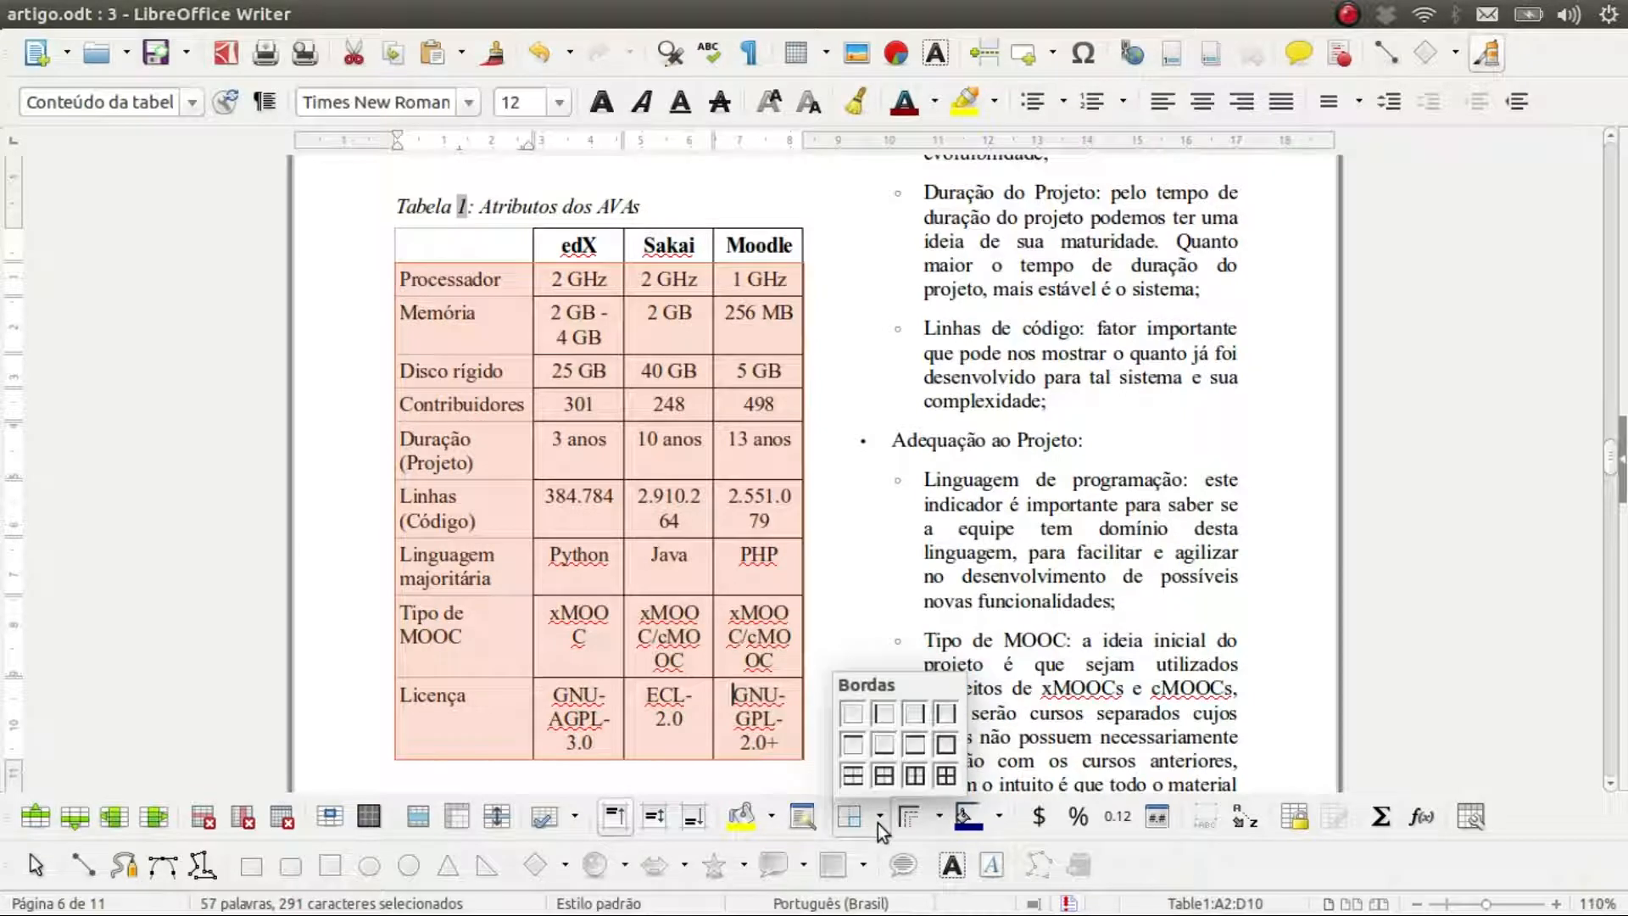
{"action": "left_click", "coordinate": [941, 778]}
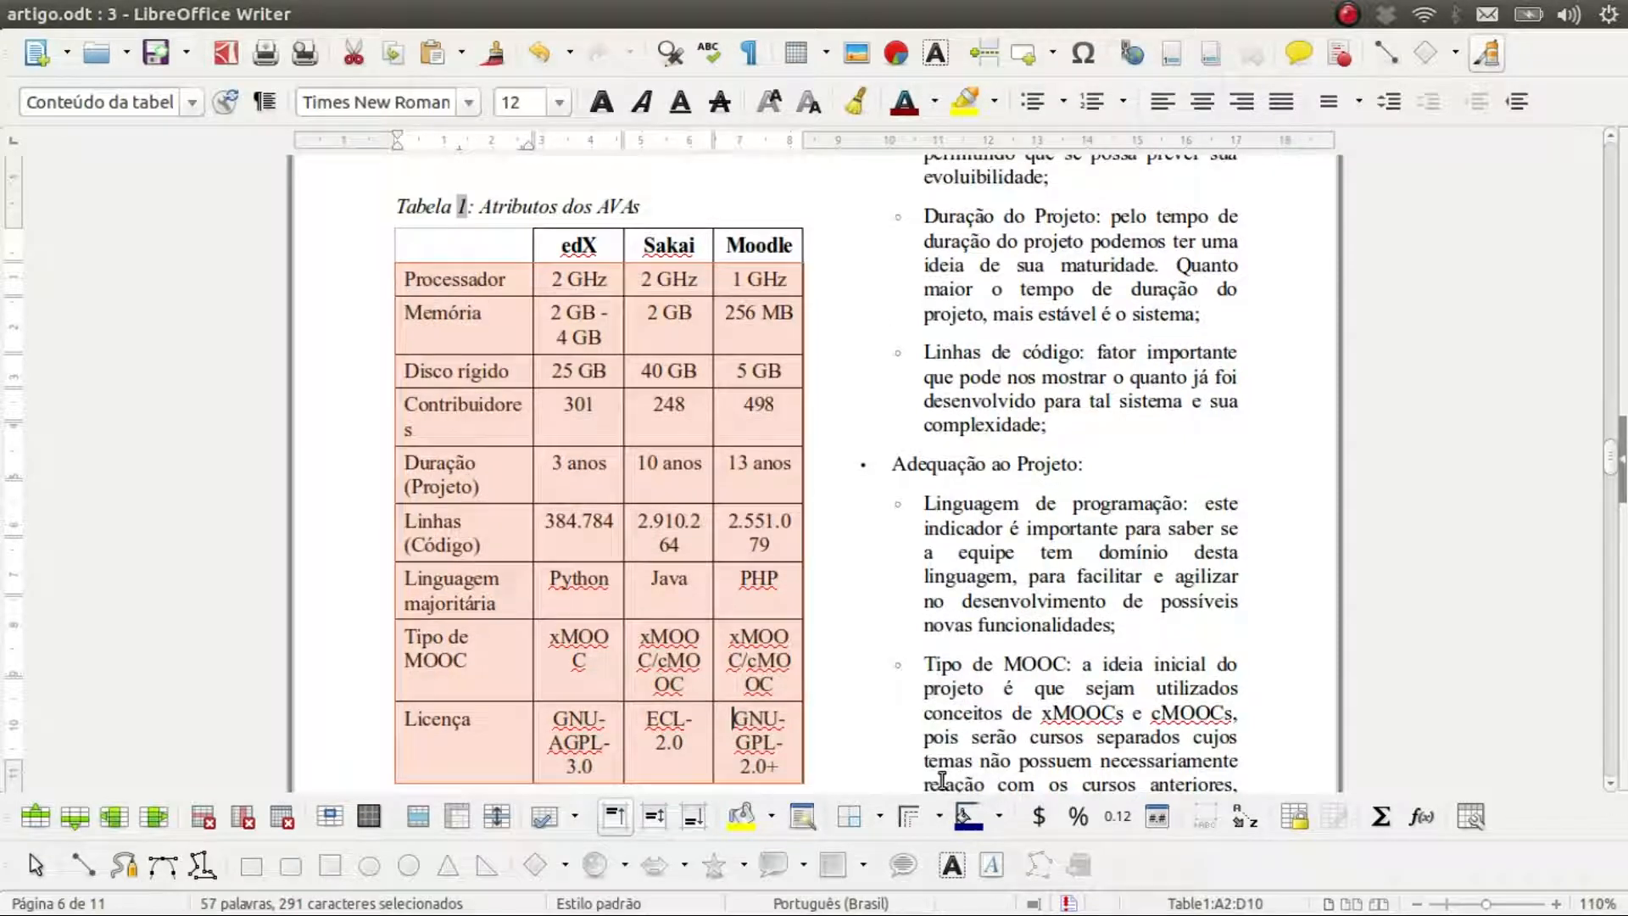
{"action": "left_click", "coordinate": [824, 497]}
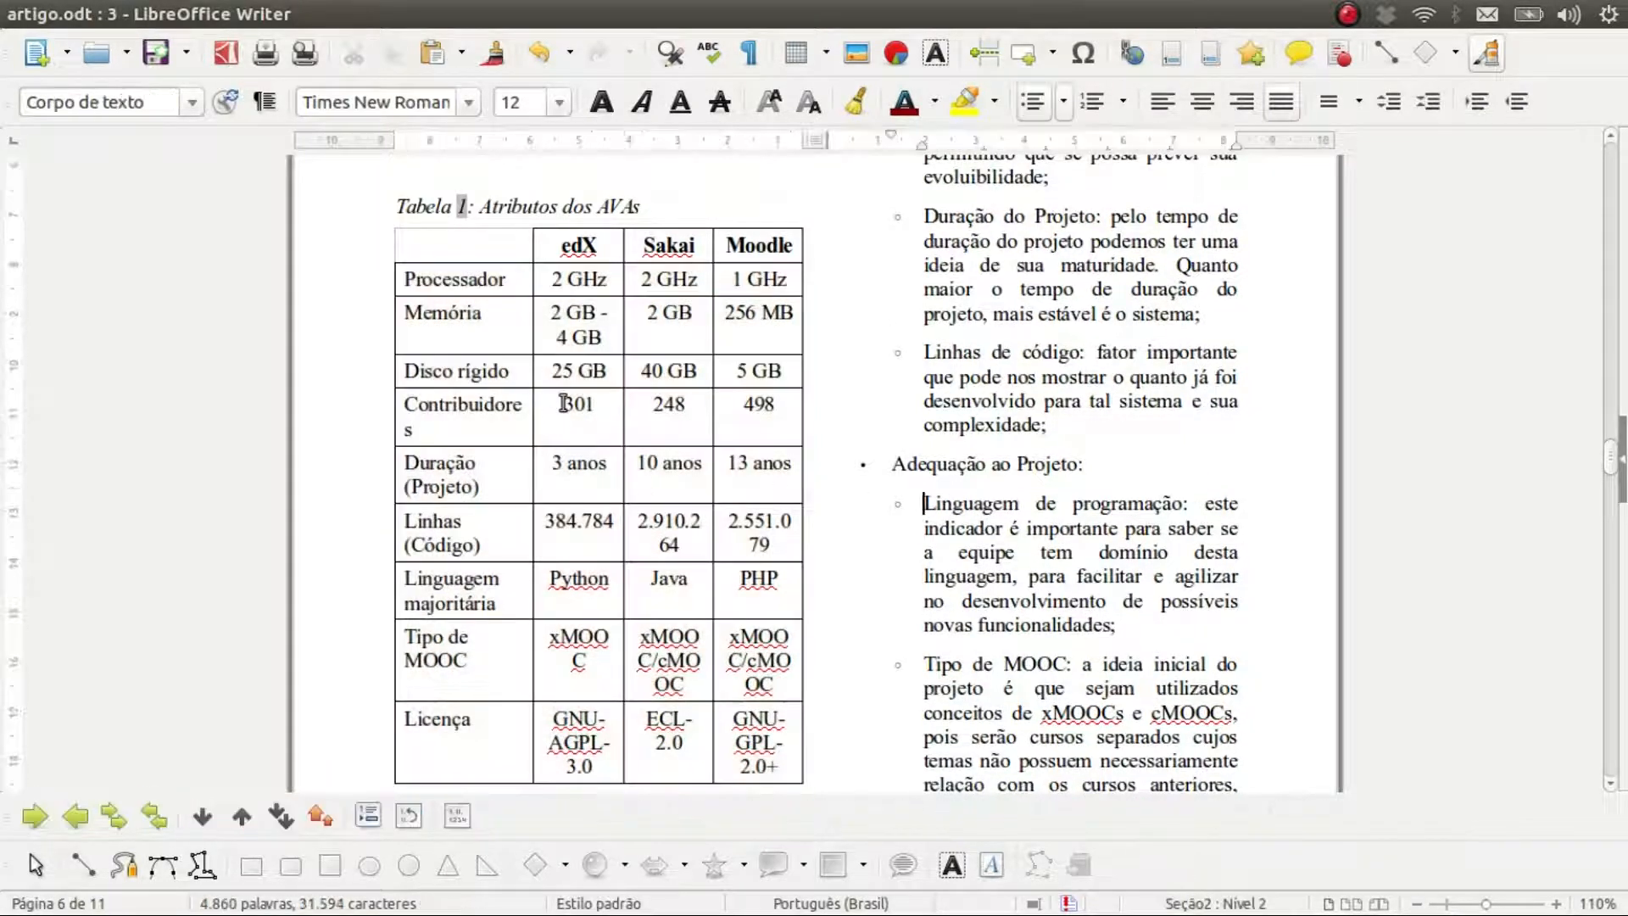
Step: Widen the first column of Tabela 1 slightly so that Contribuidores fits on one line
{"action": "left_click_drag", "start_coordinate": [534, 395], "coordinate": [540, 396]}
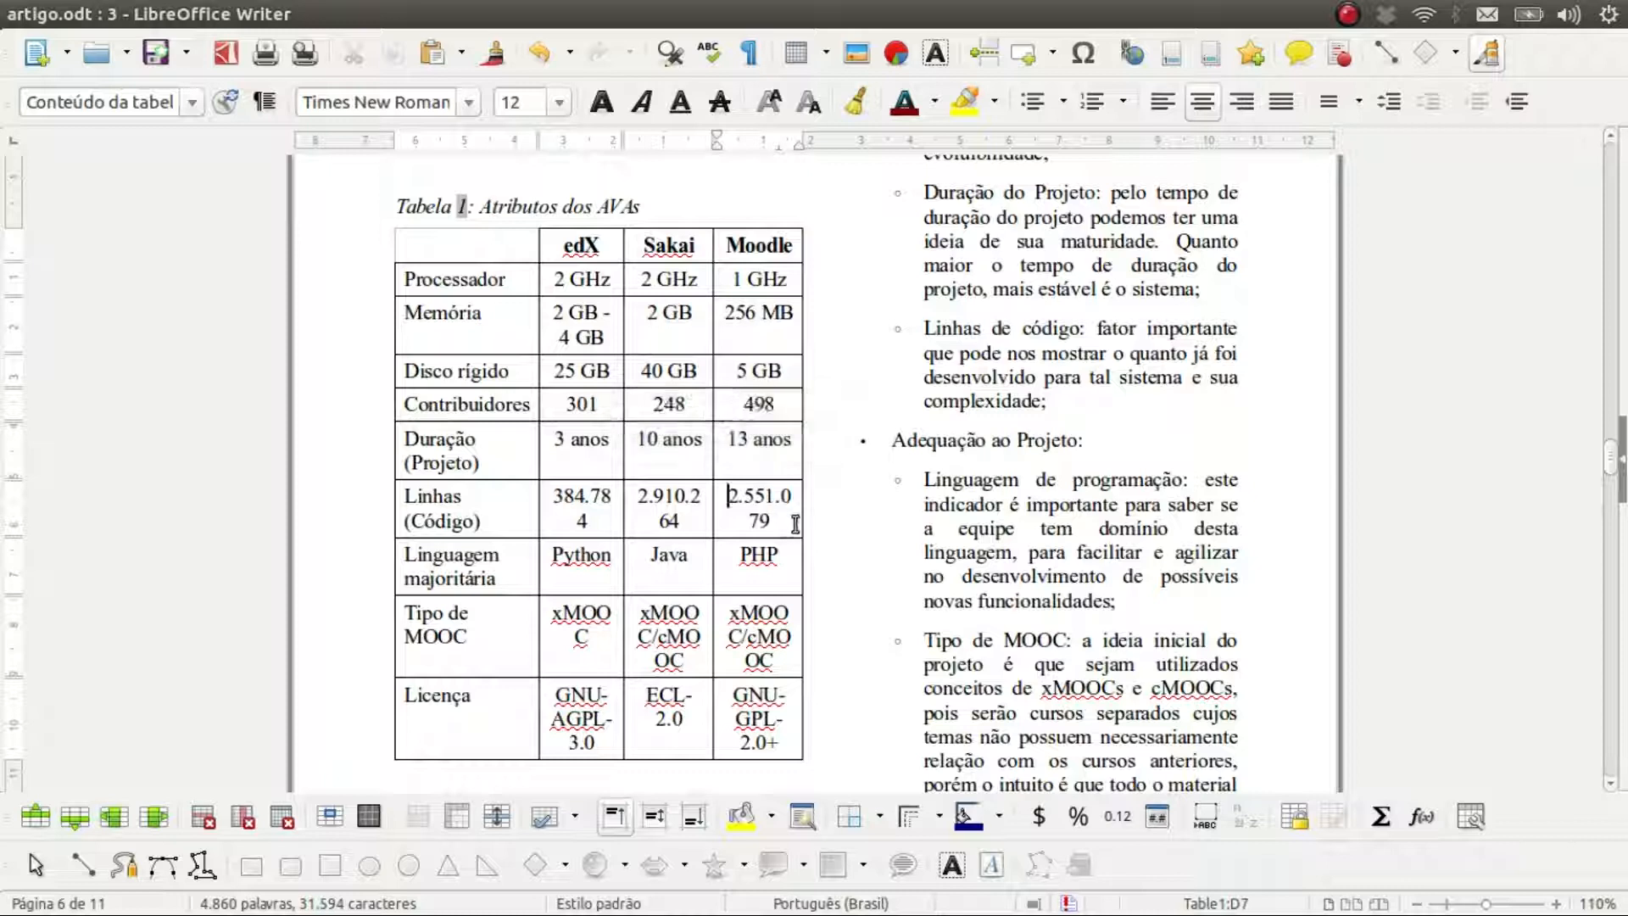
{"action": "left_click_drag", "start_coordinate": [748, 520], "coordinate": [774, 523]}
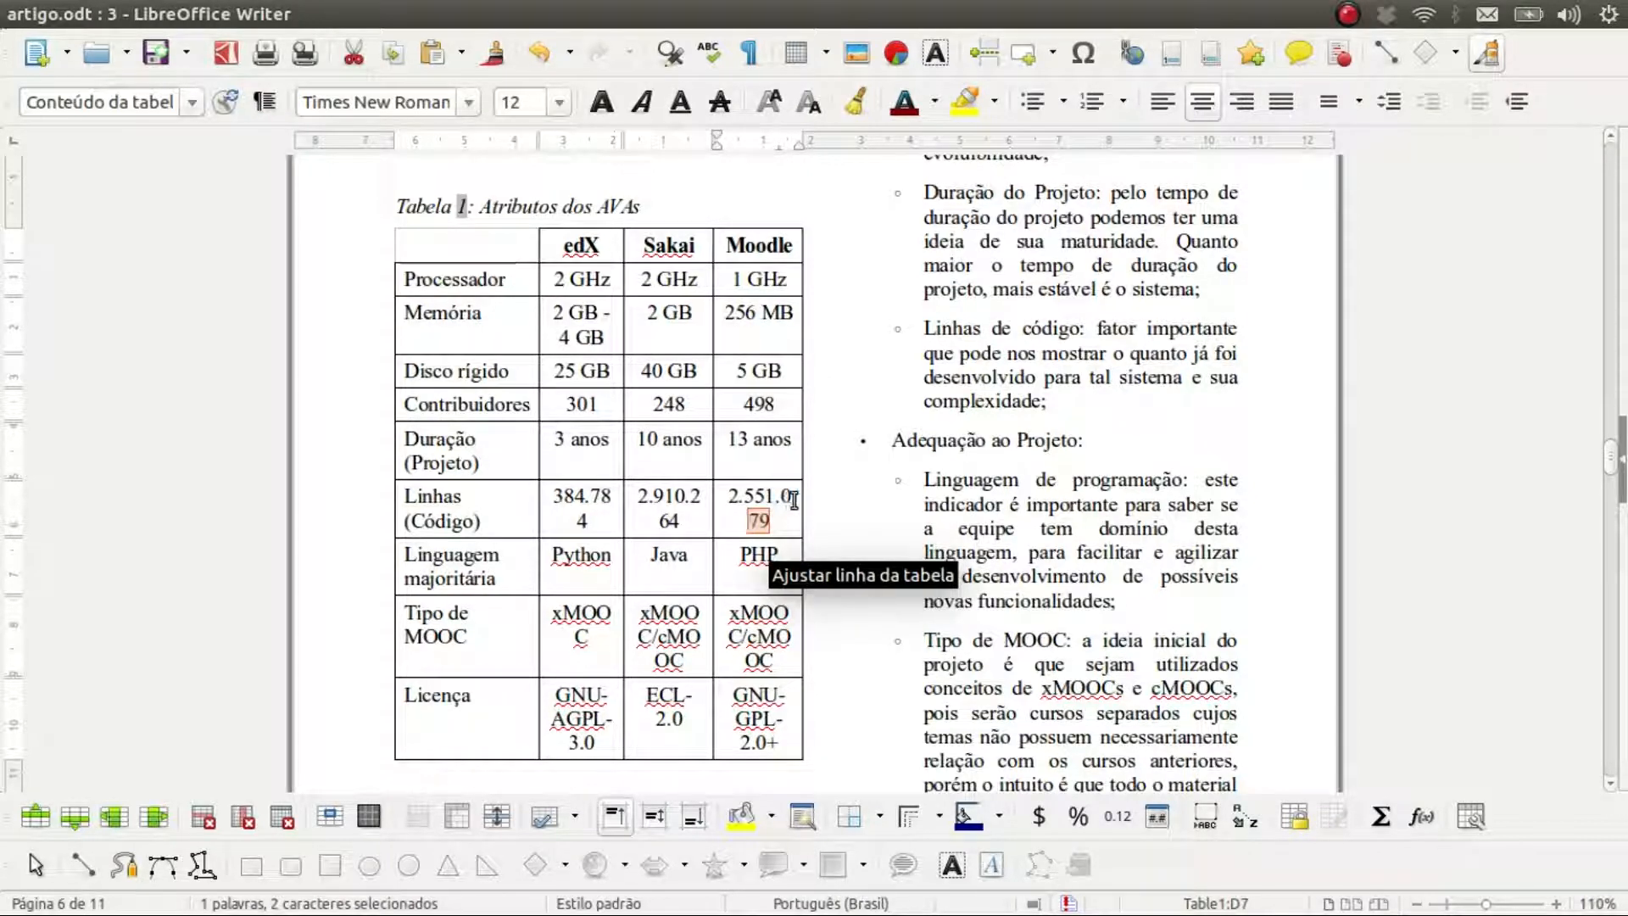
{"action": "left_click", "coordinate": [784, 518]}
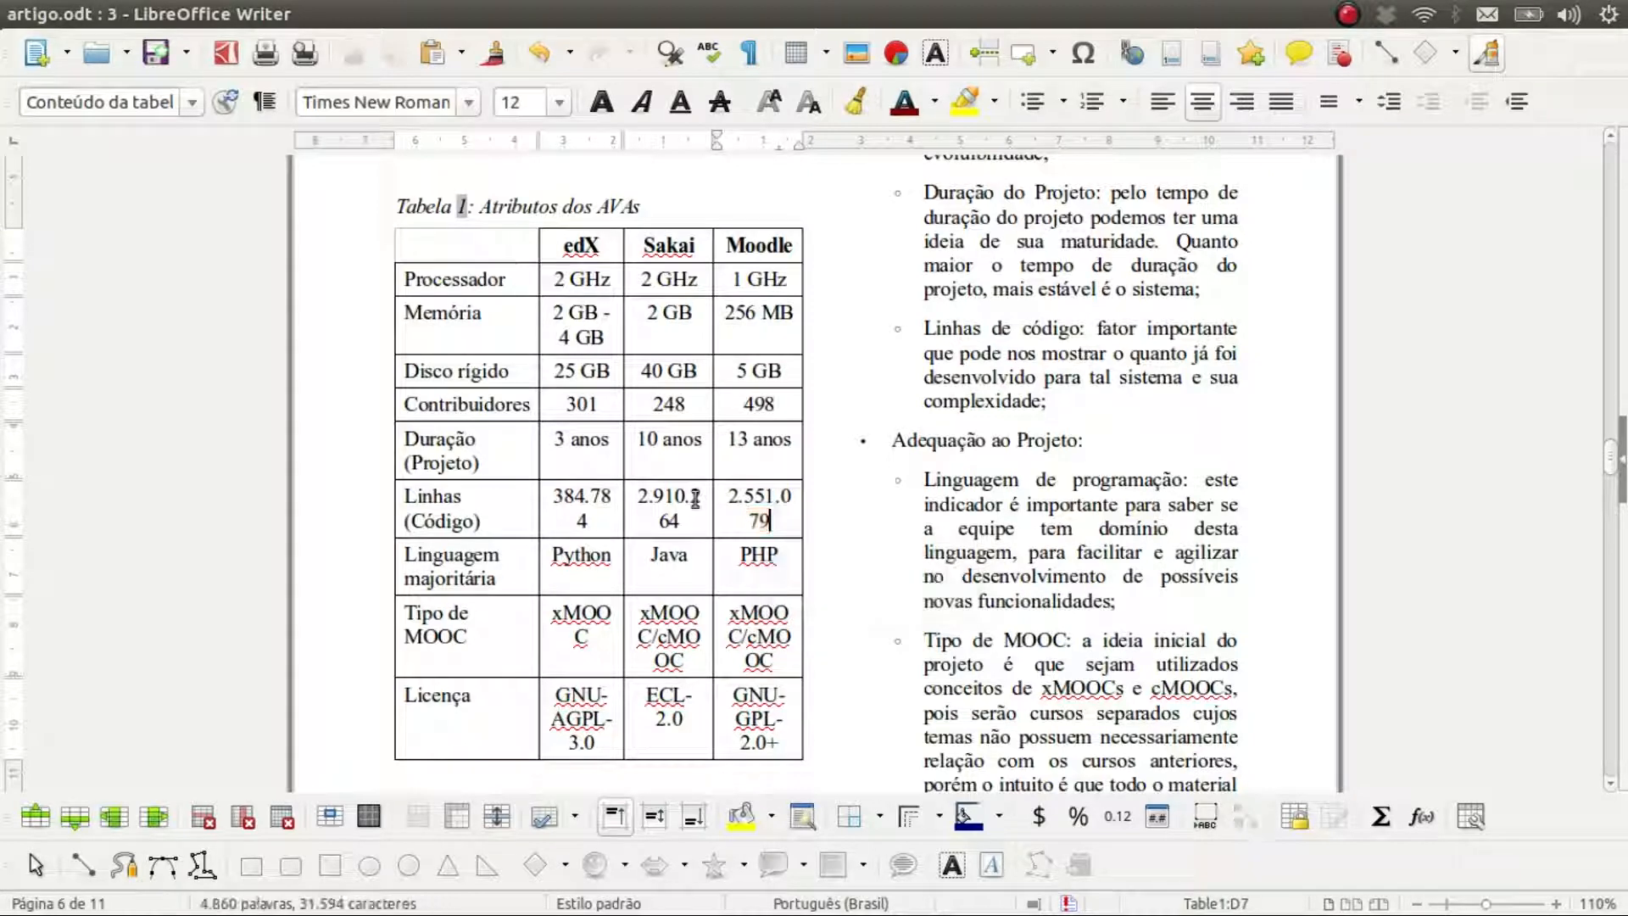
{"action": "left_click", "coordinate": [591, 502]}
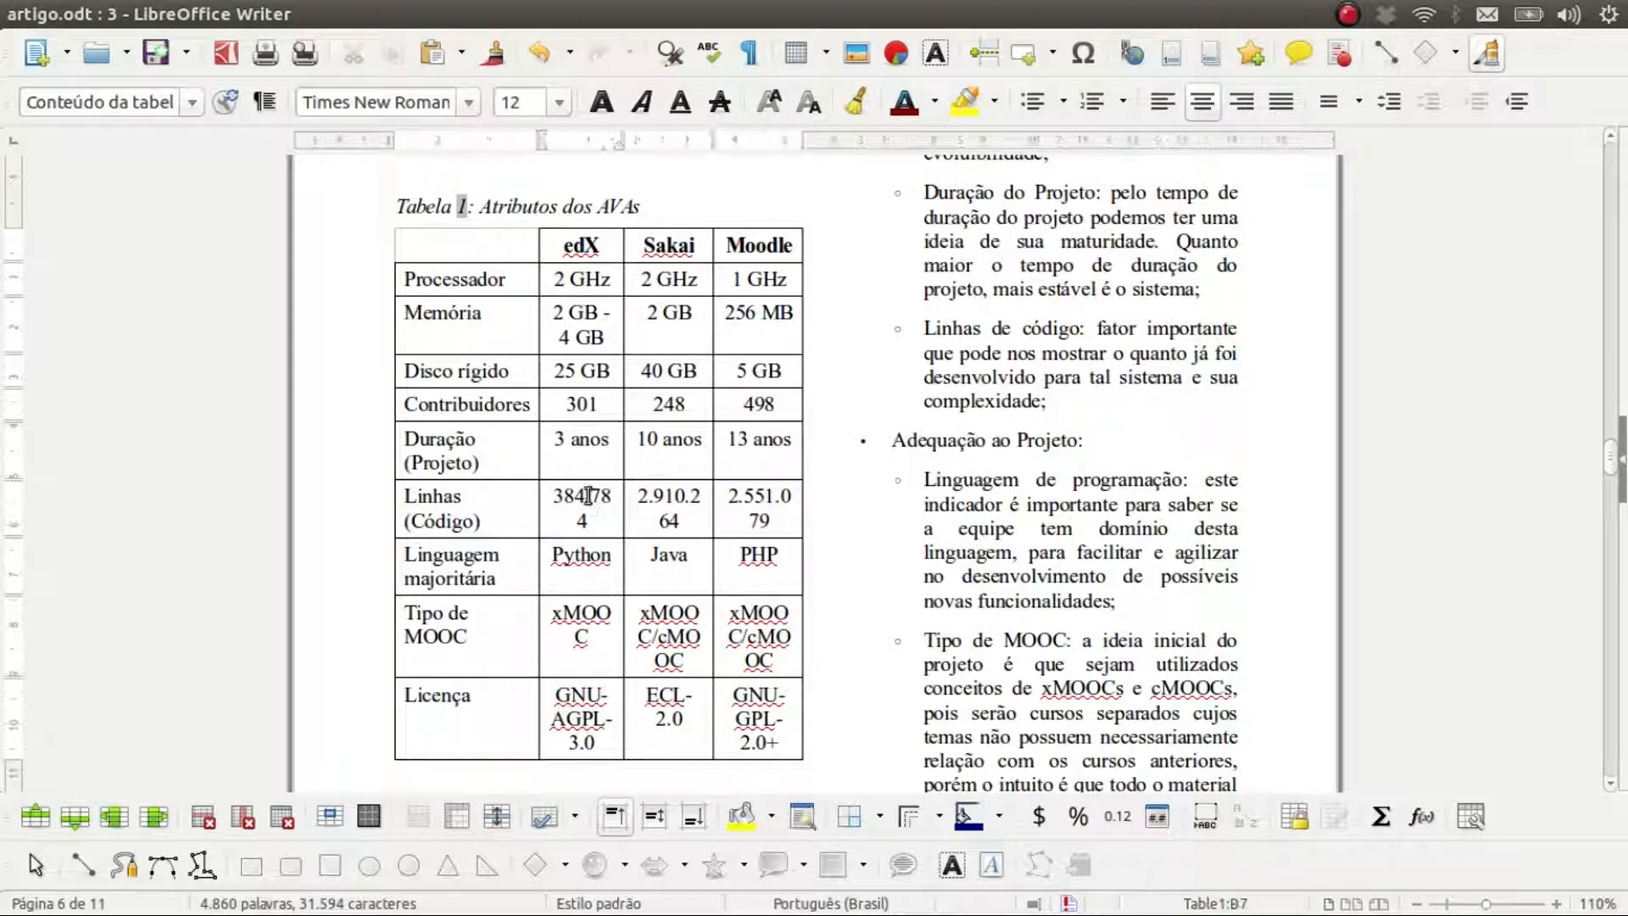
Step: Modify the Conteúdo da tabela paragraph style used in Tabela 1, setting its font size to 11 pt
{"action": "left_click", "coordinate": [652, 496]}
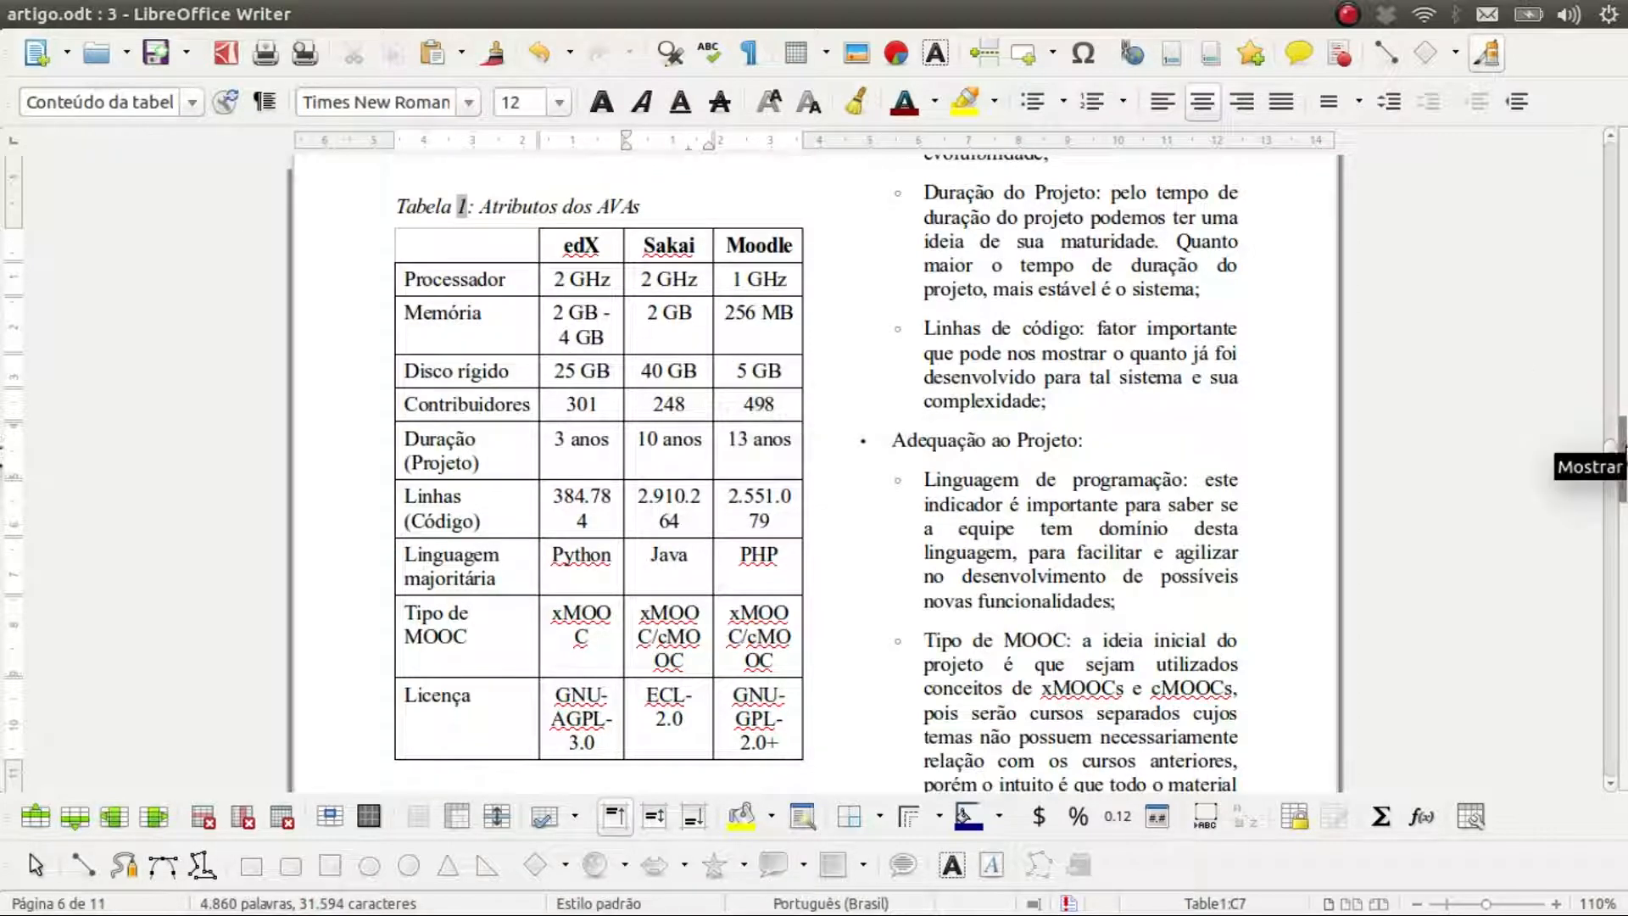
{"action": "left_click", "coordinate": [1620, 456]}
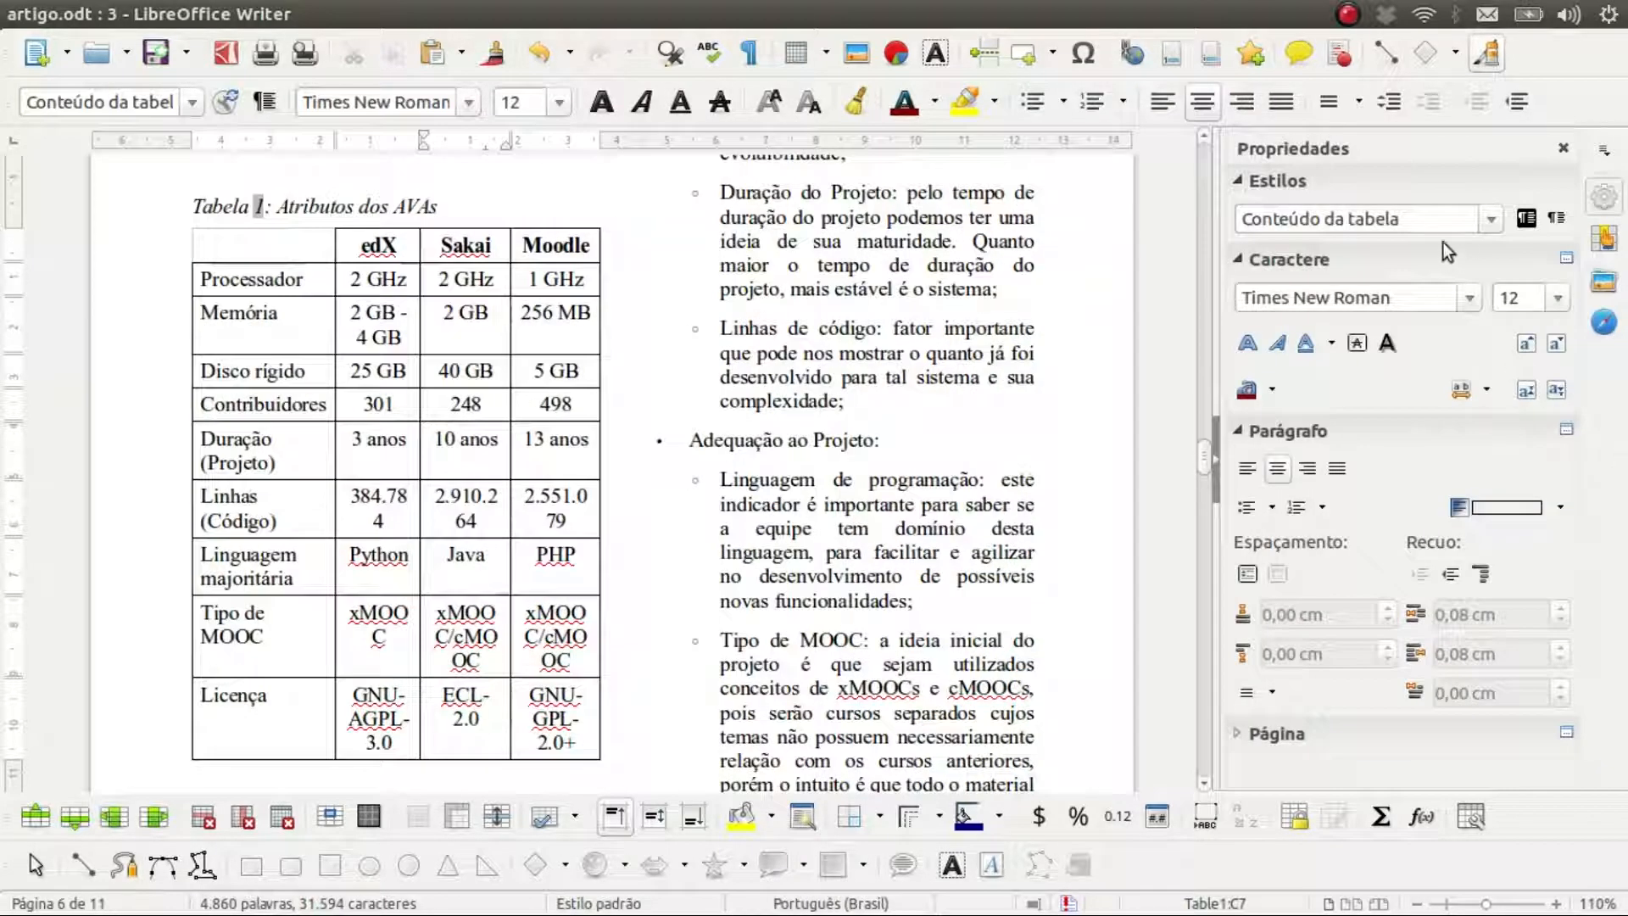
{"action": "left_click", "coordinate": [1601, 164]}
{"action": "left_click", "coordinate": [1550, 204]}
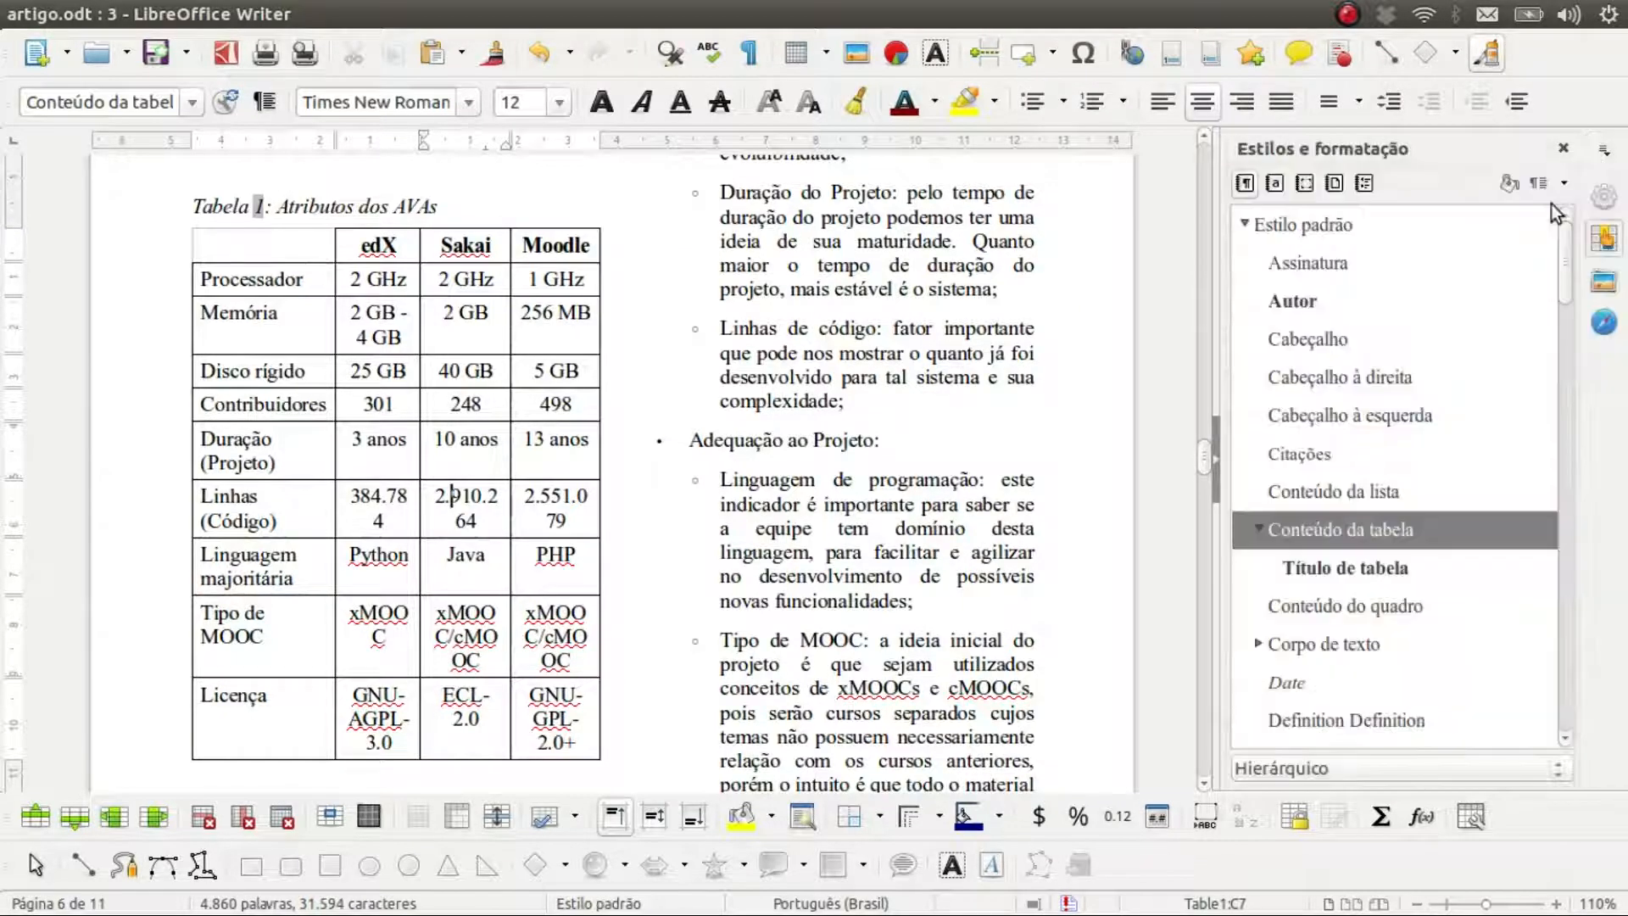
{"action": "right_click", "coordinate": [1335, 527]}
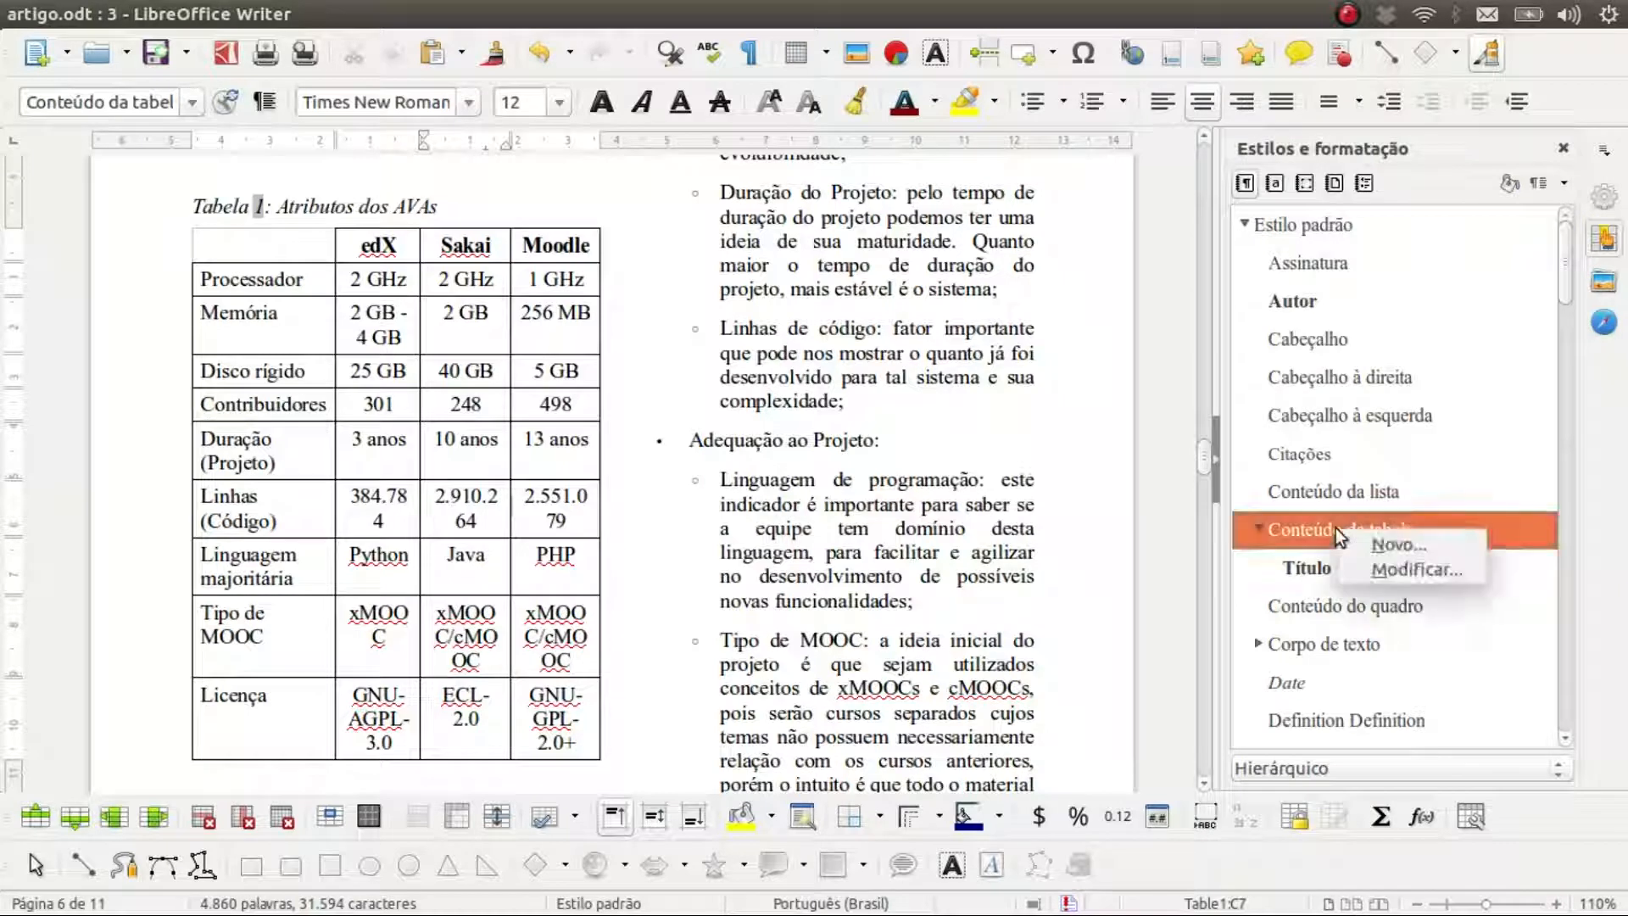
{"action": "left_click", "coordinate": [1412, 570]}
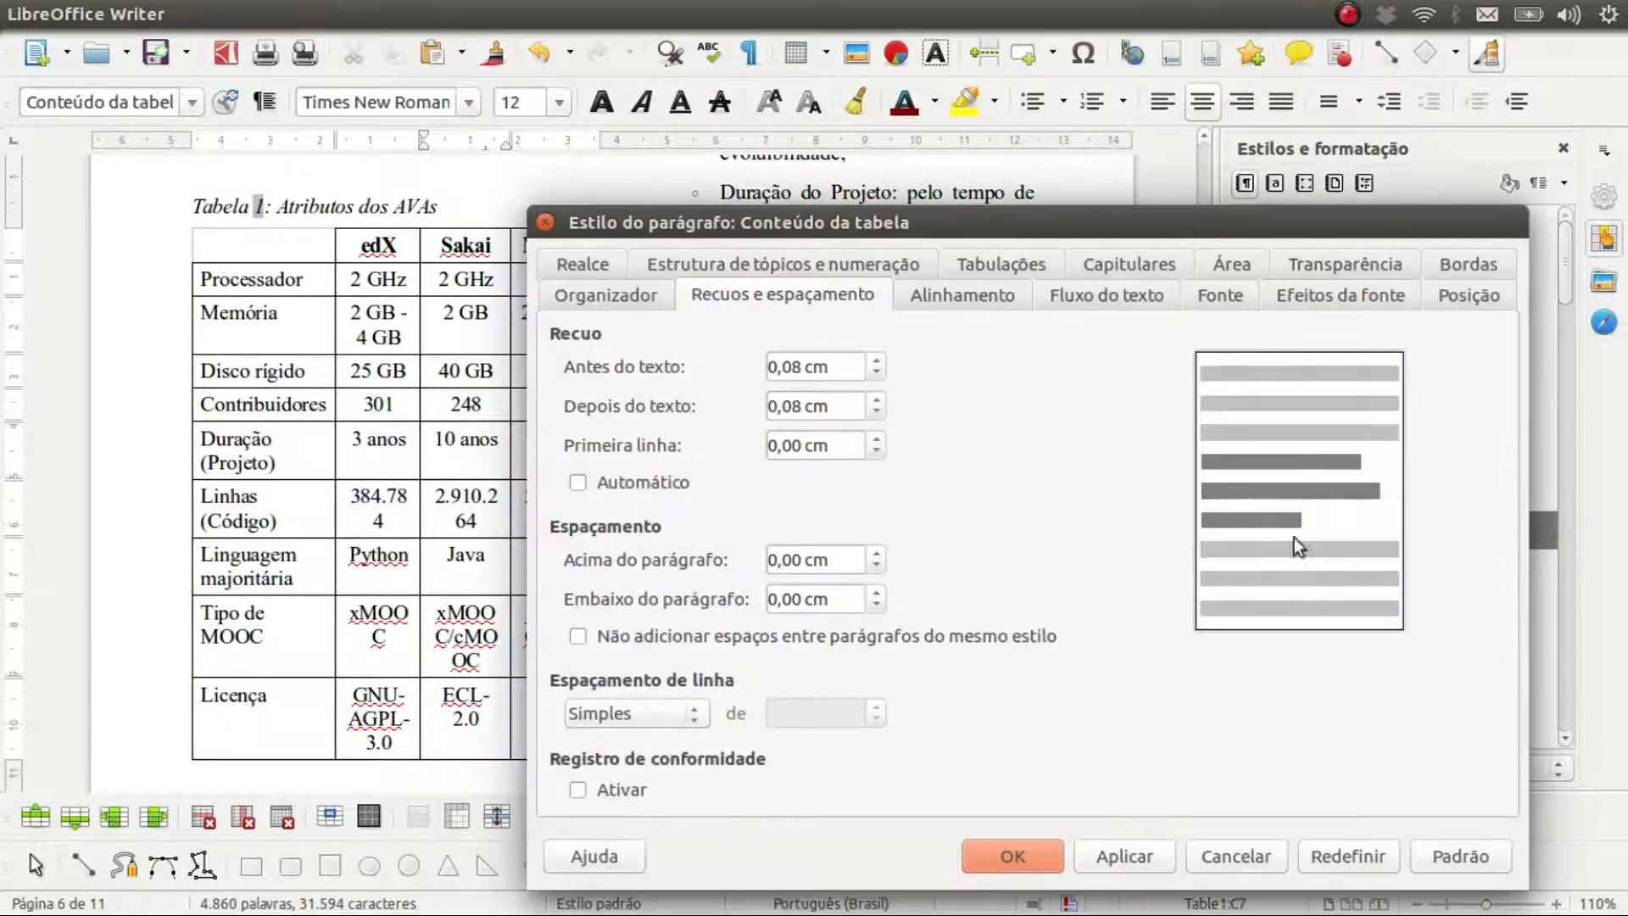
{"action": "left_click", "coordinate": [1222, 297]}
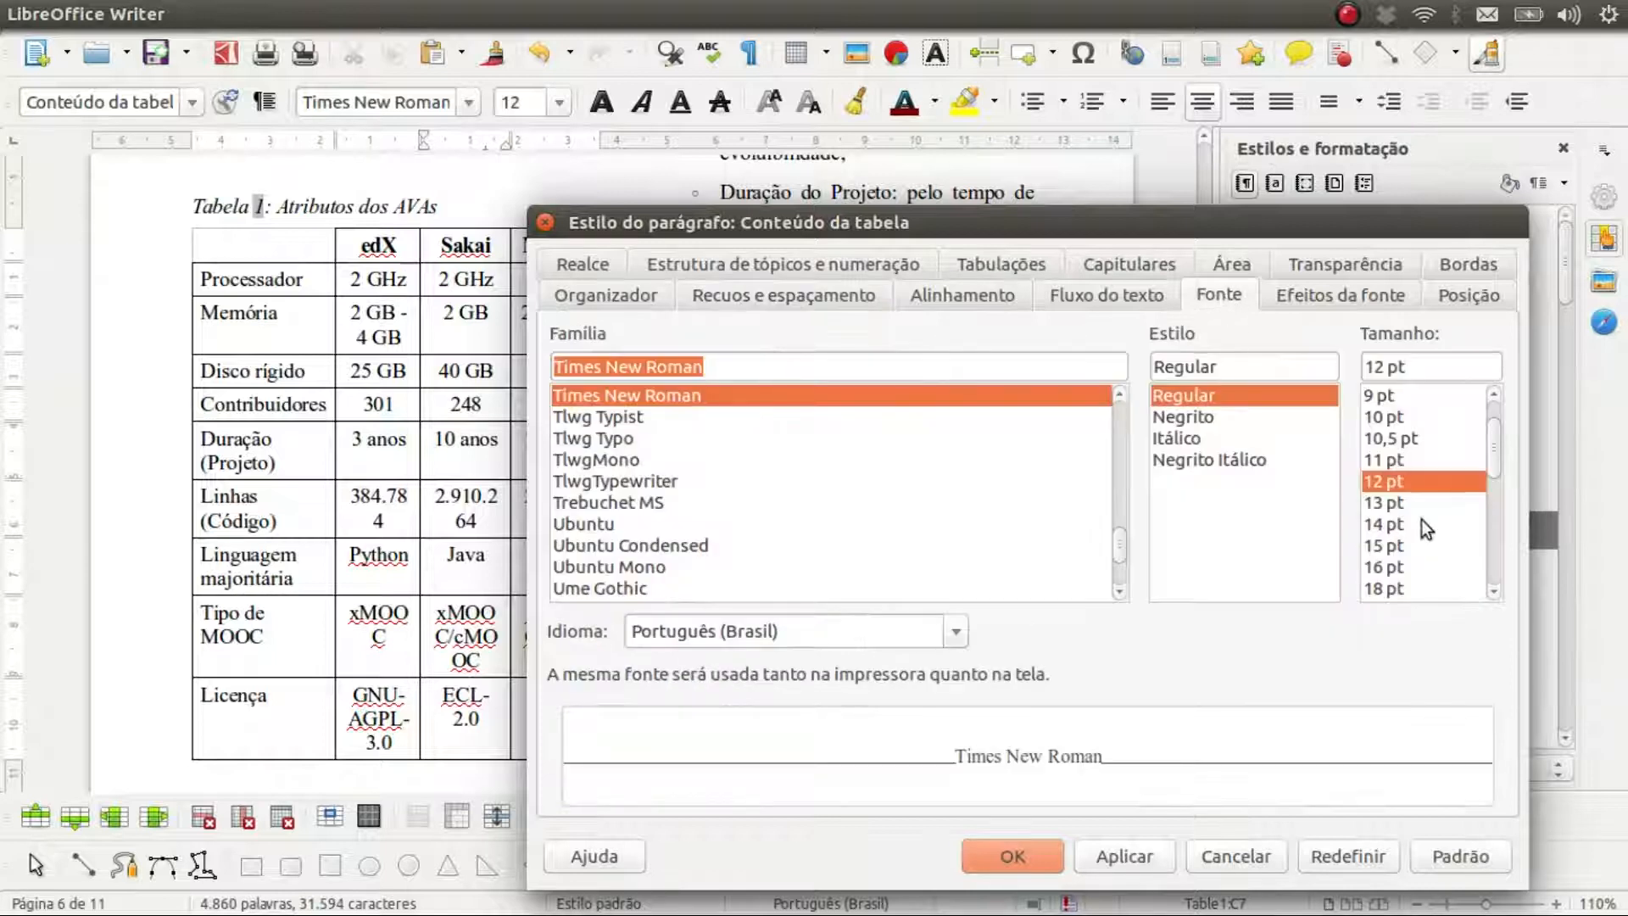
{"action": "left_click", "coordinate": [1387, 461]}
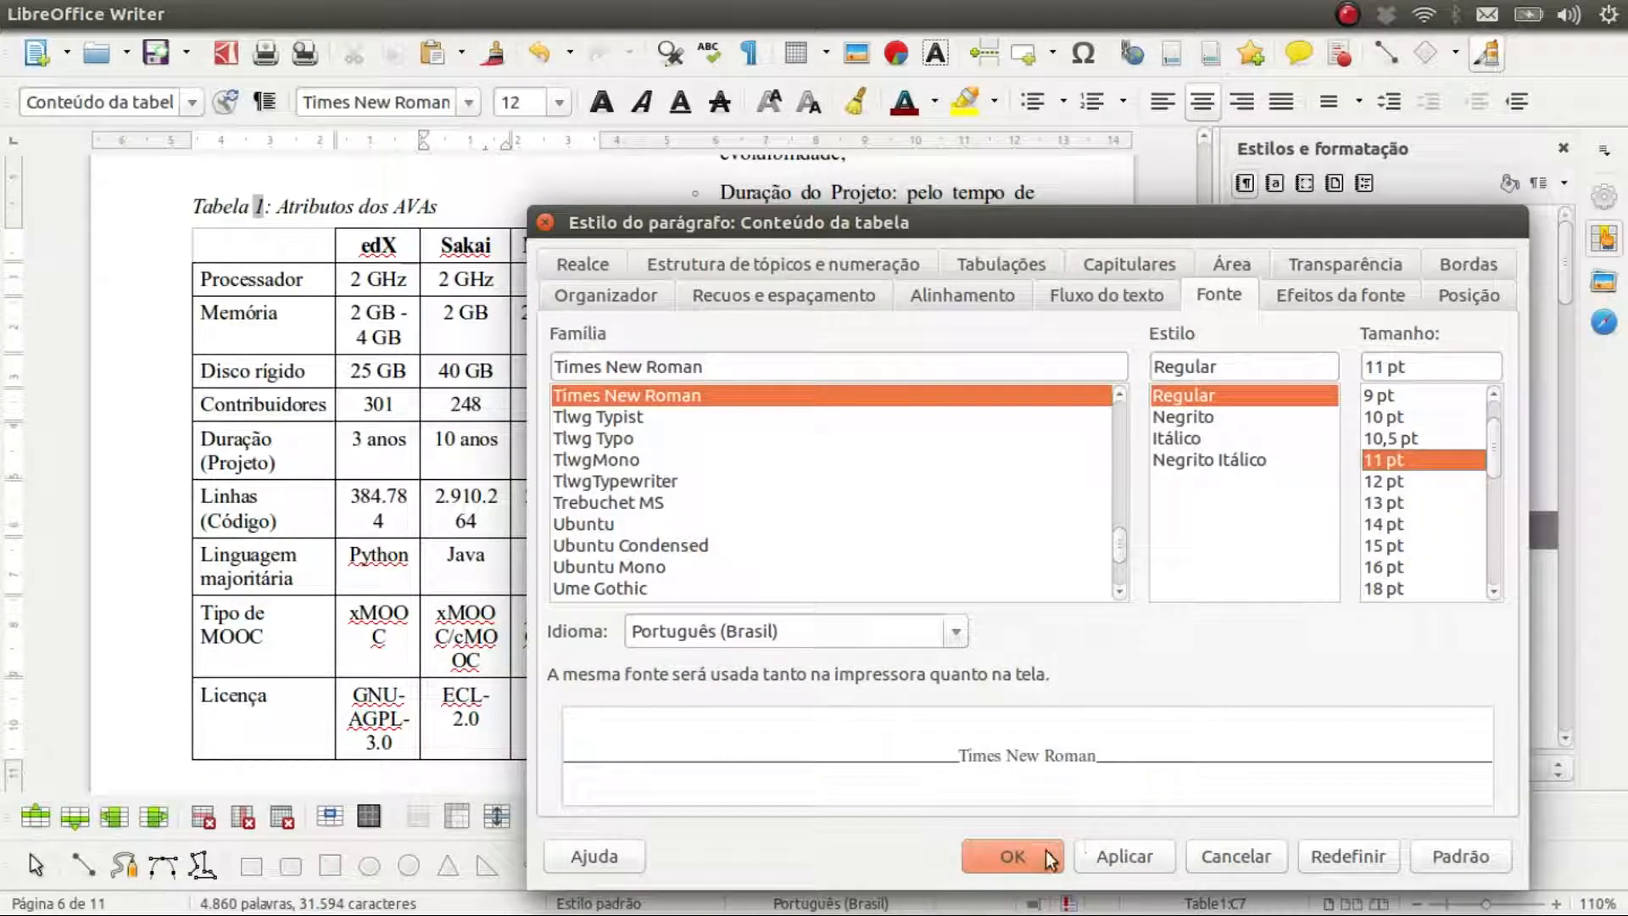
{"action": "left_click", "coordinate": [1125, 856]}
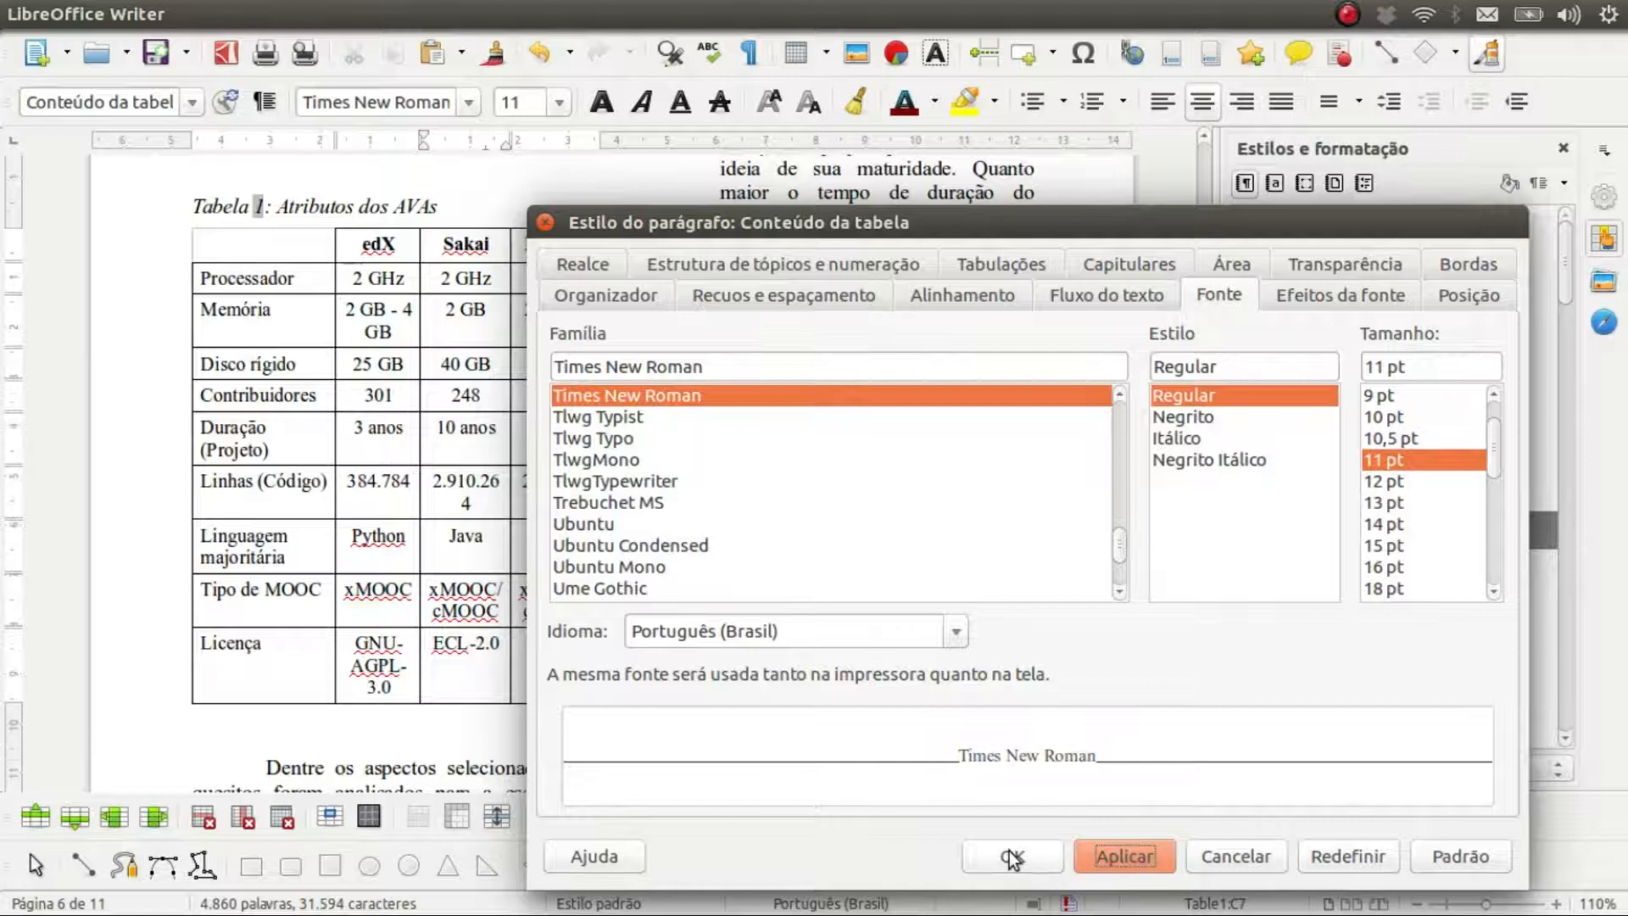
{"action": "left_click", "coordinate": [1008, 854]}
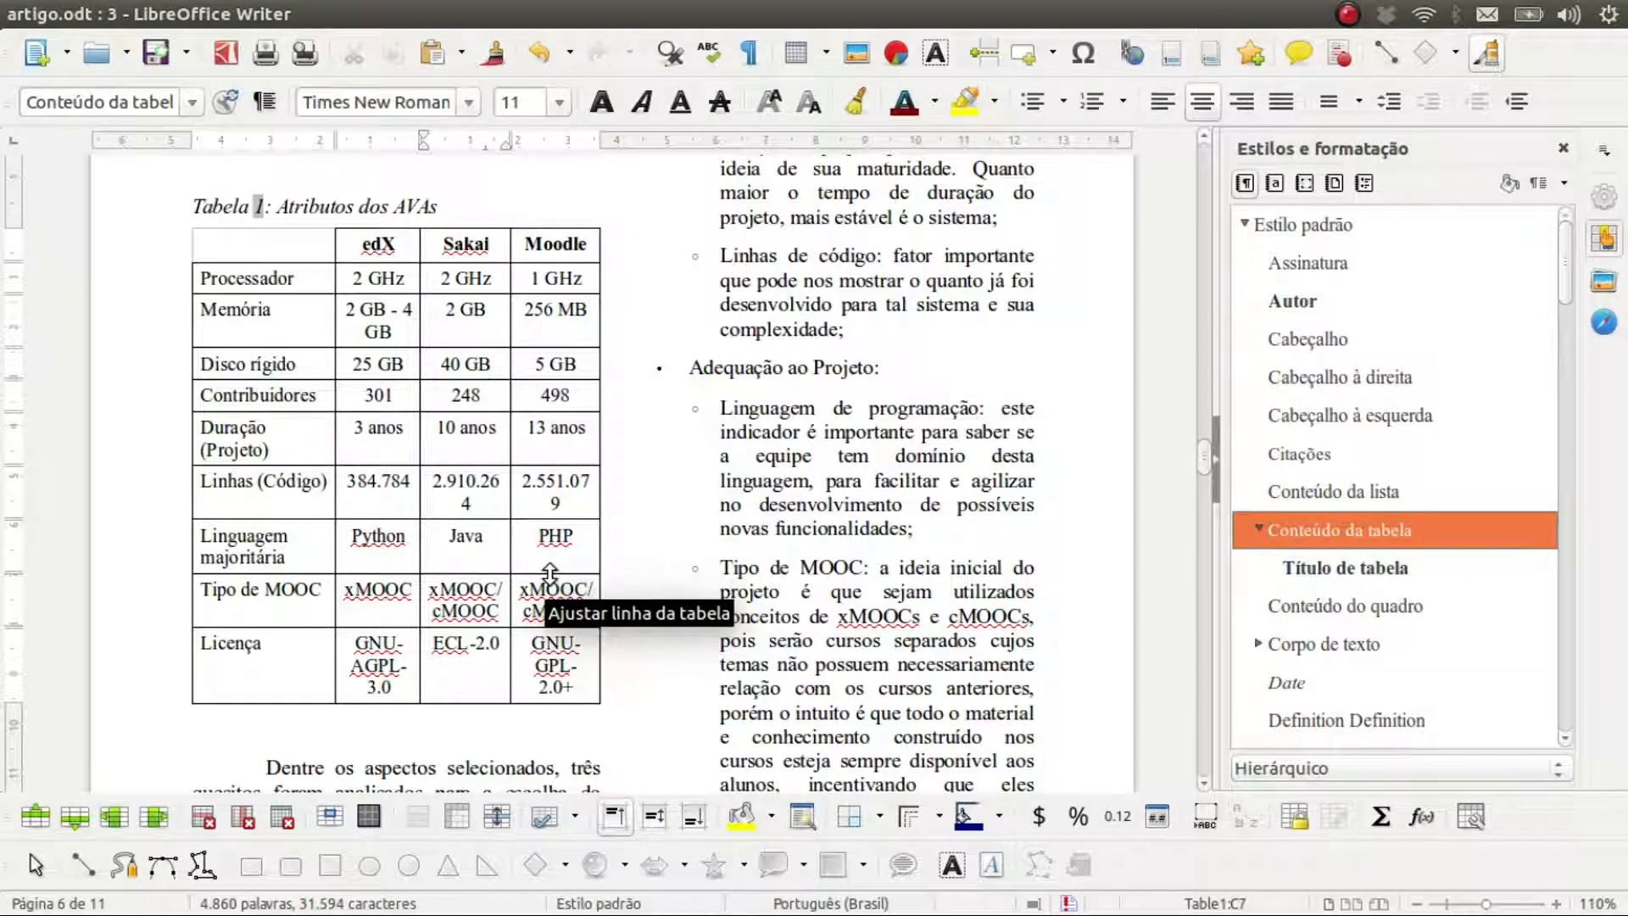
Step: Reduce the font size of the Conteúdo da tabela paragraph style to 10,5 pt
{"action": "scroll", "coordinate": [550, 570], "scroll_direction": "down", "scroll_amount": 1}
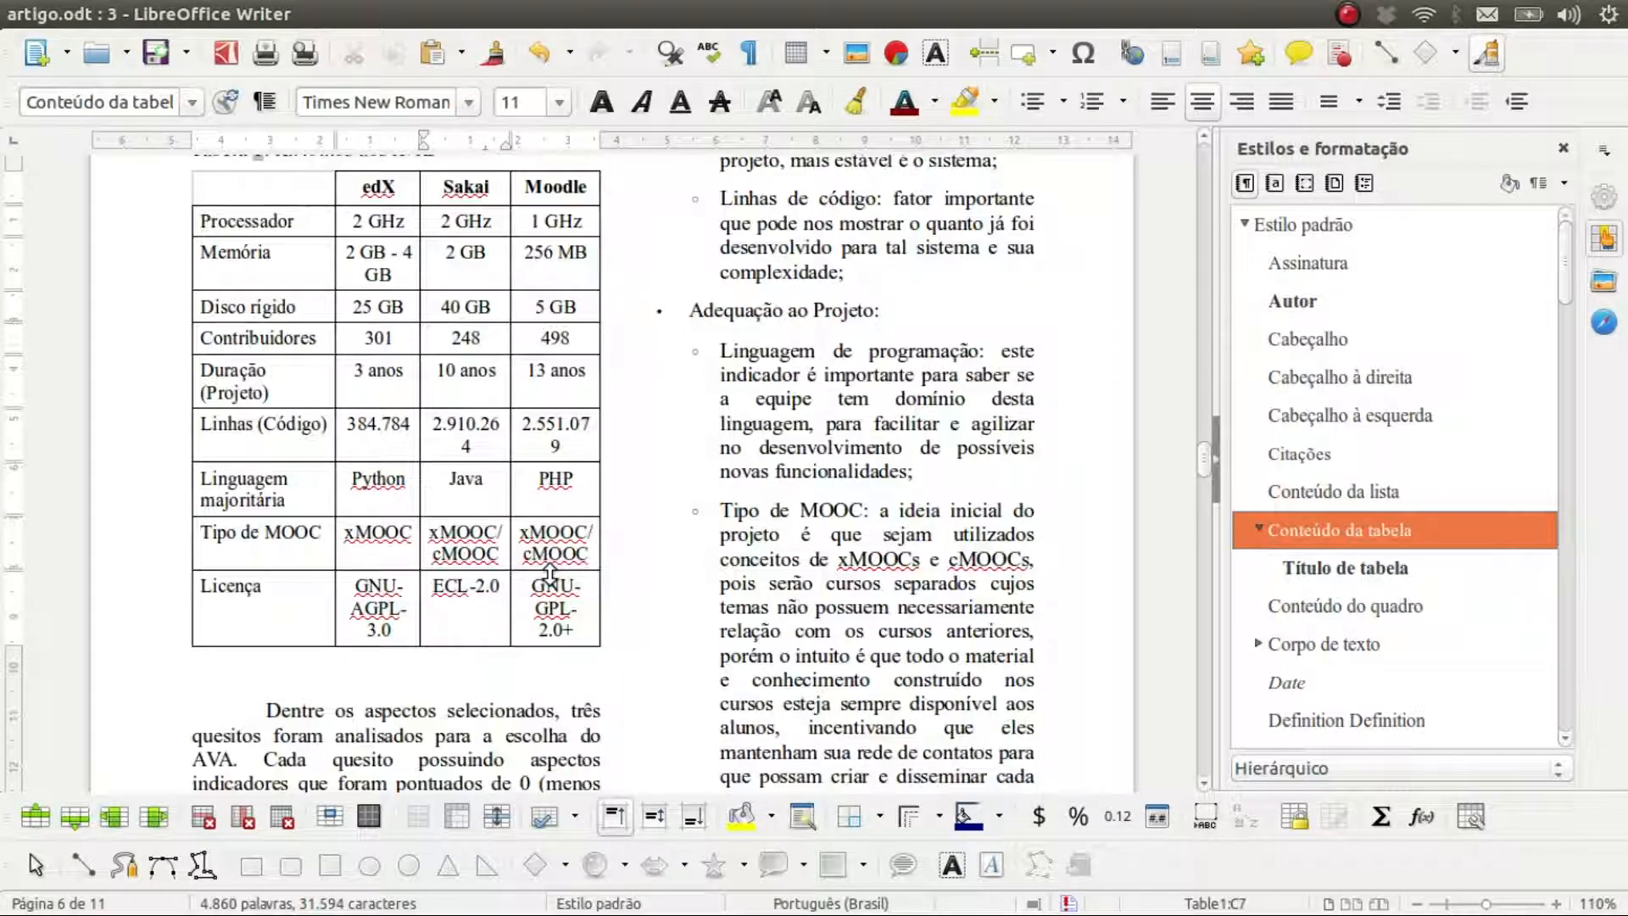
{"action": "scroll", "coordinate": [550, 574], "scroll_direction": "up", "scroll_amount": 1}
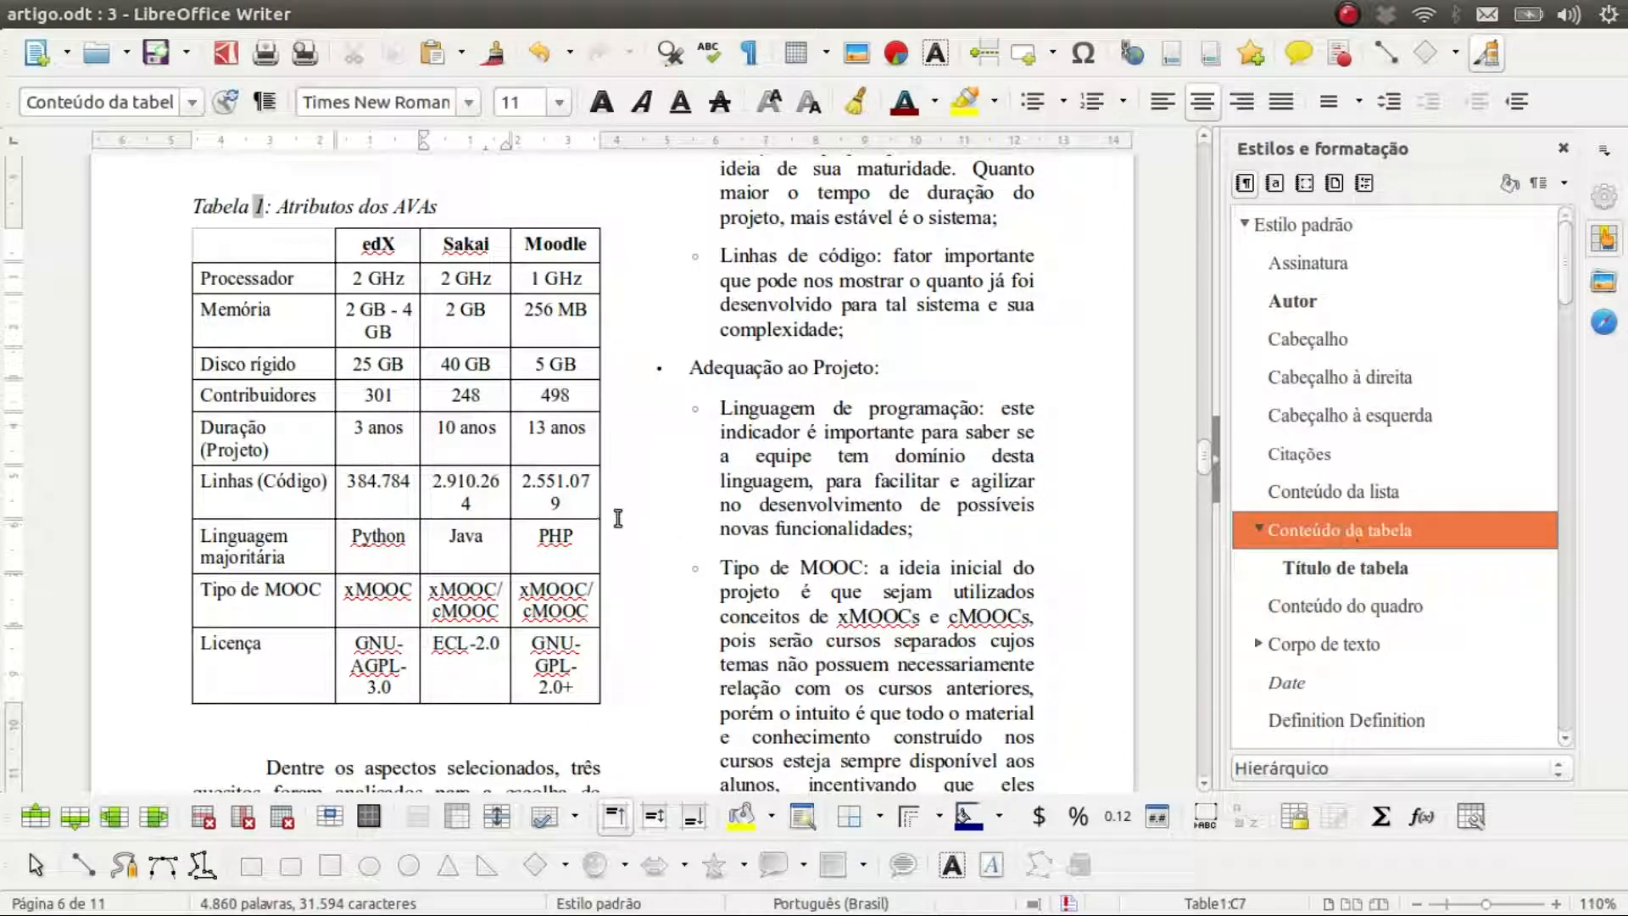
{"action": "right_click", "coordinate": [1325, 528]}
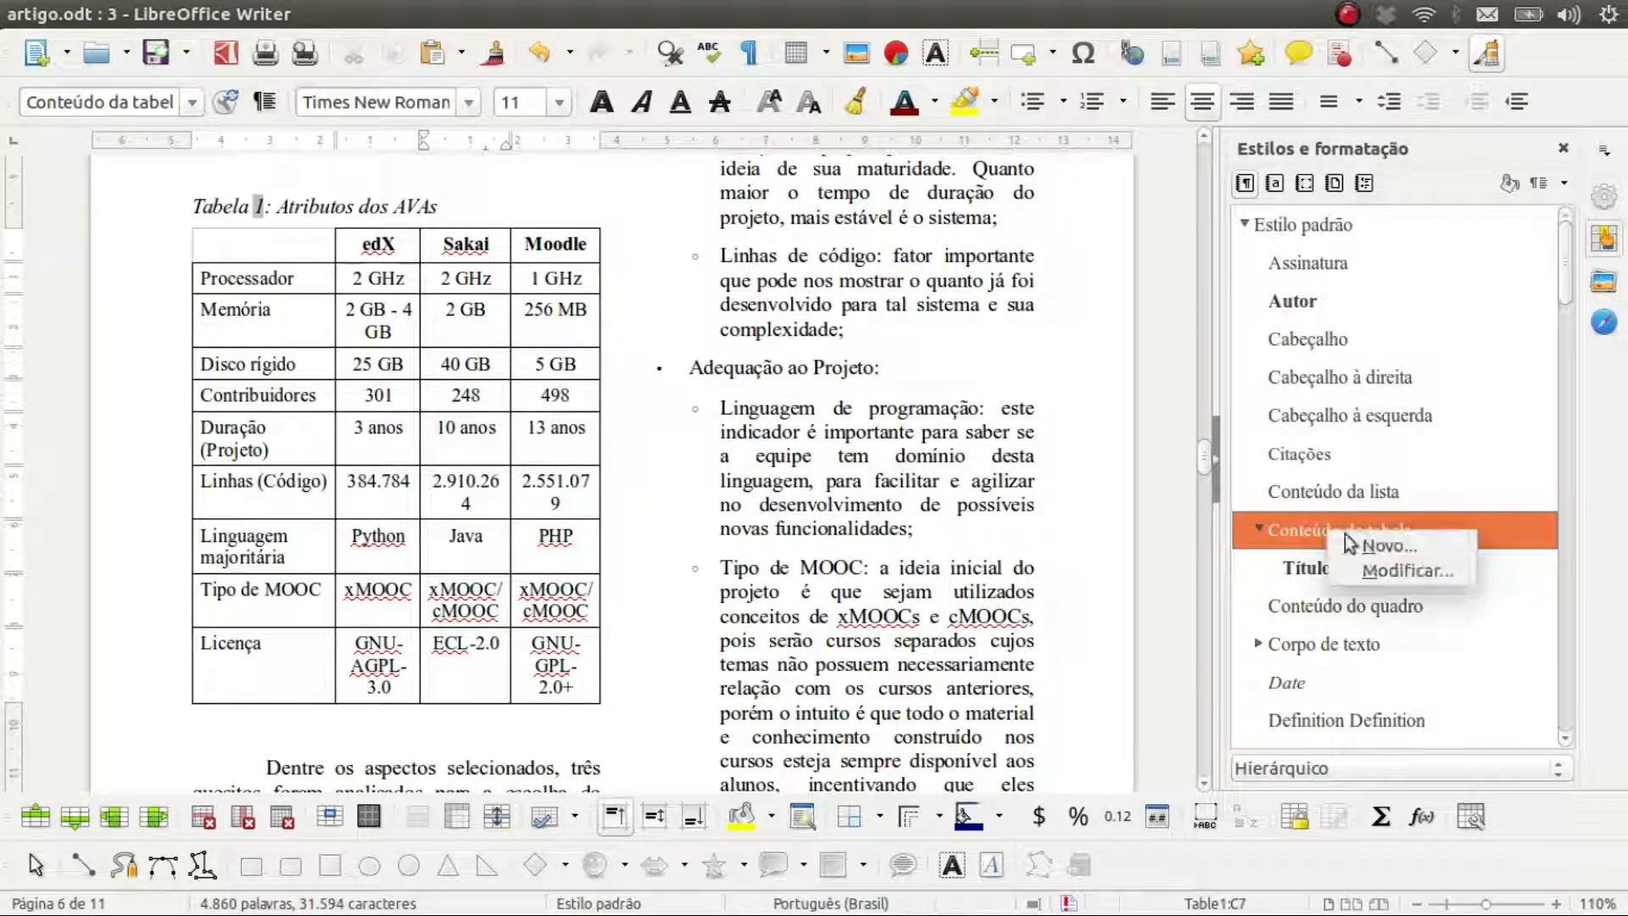
{"action": "left_click", "coordinate": [1397, 568]}
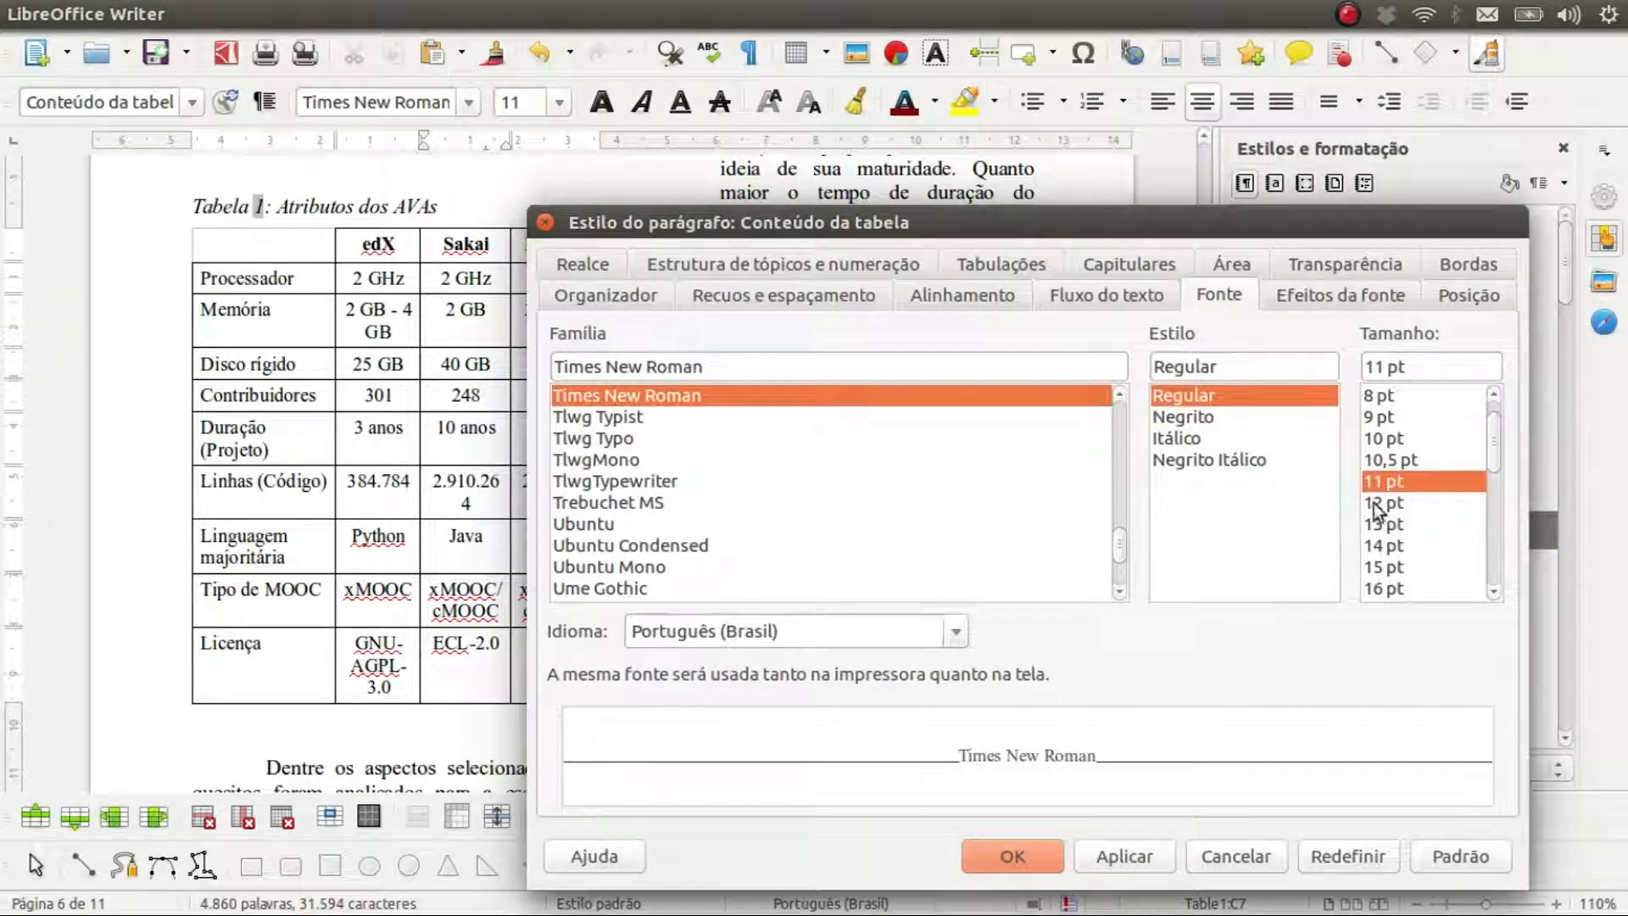
{"action": "left_click", "coordinate": [1378, 461]}
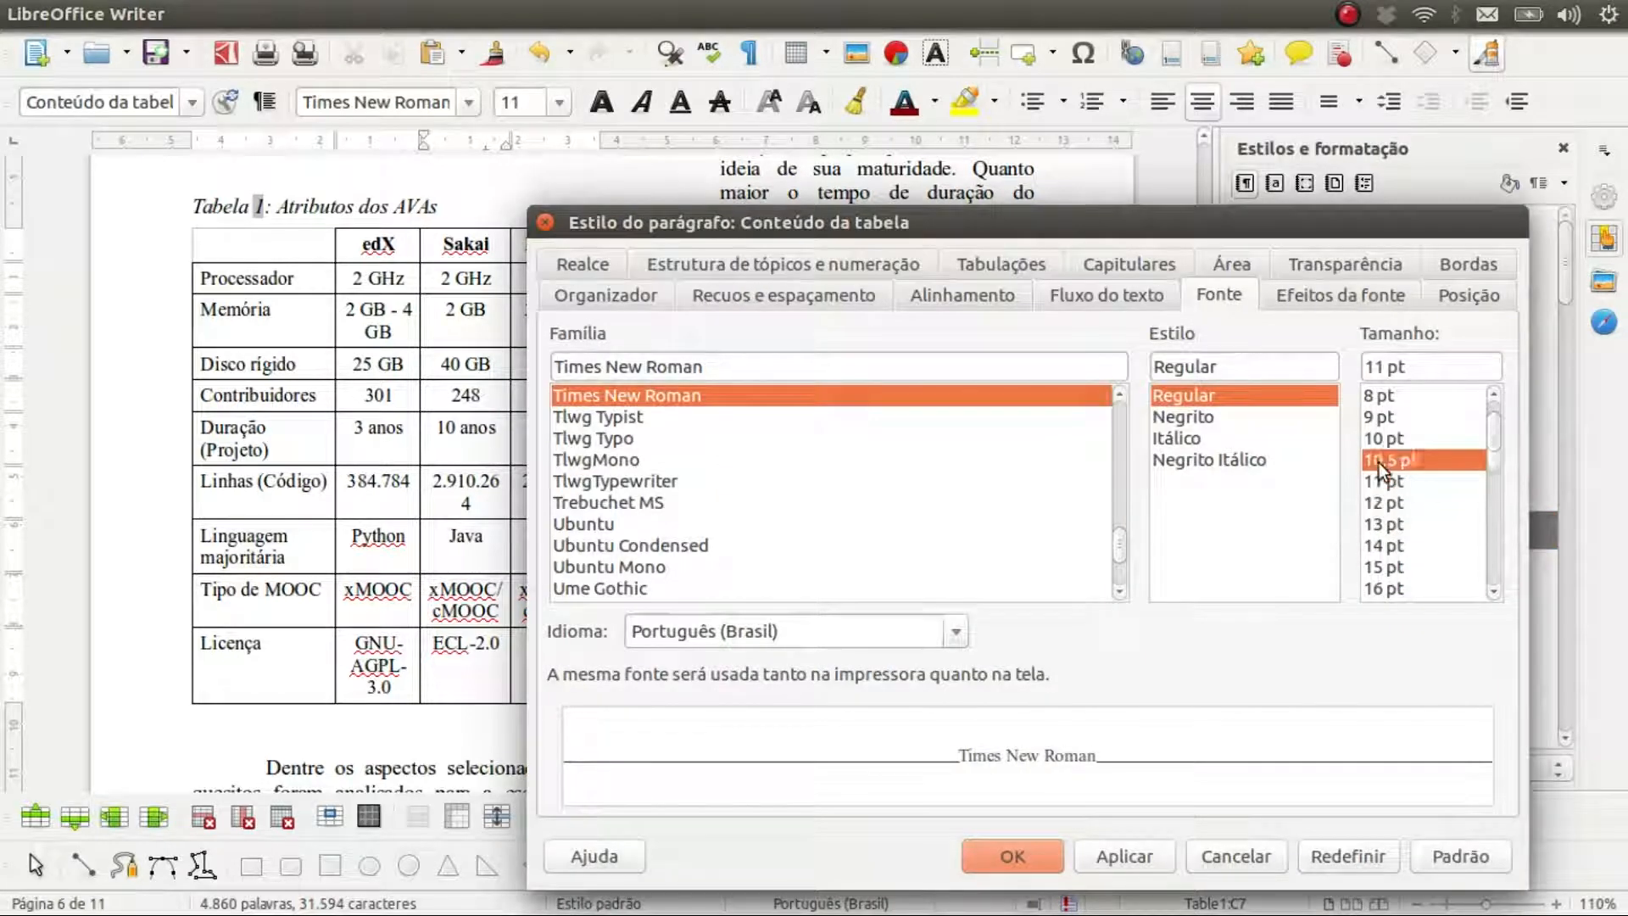
{"action": "left_click", "coordinate": [1133, 853]}
{"action": "left_click", "coordinate": [1044, 852]}
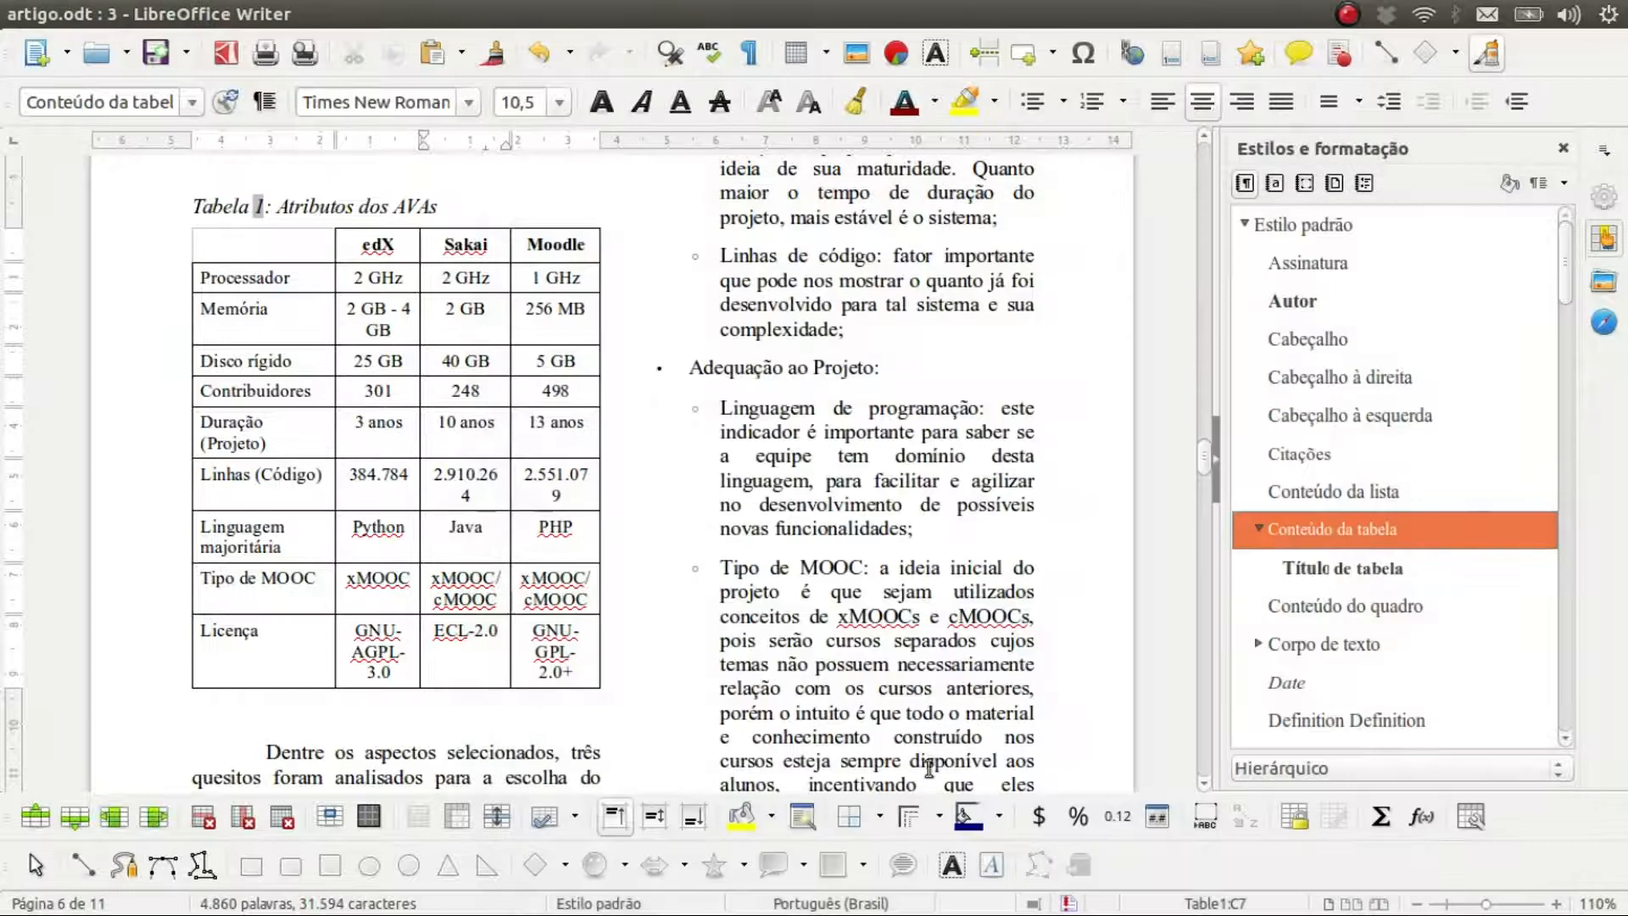
Step: Adjust the column borders of Tabela 1 so that the Sakai and Moodle figures for Linhas (Código) each fit on one line
{"action": "left_click", "coordinate": [547, 477]}
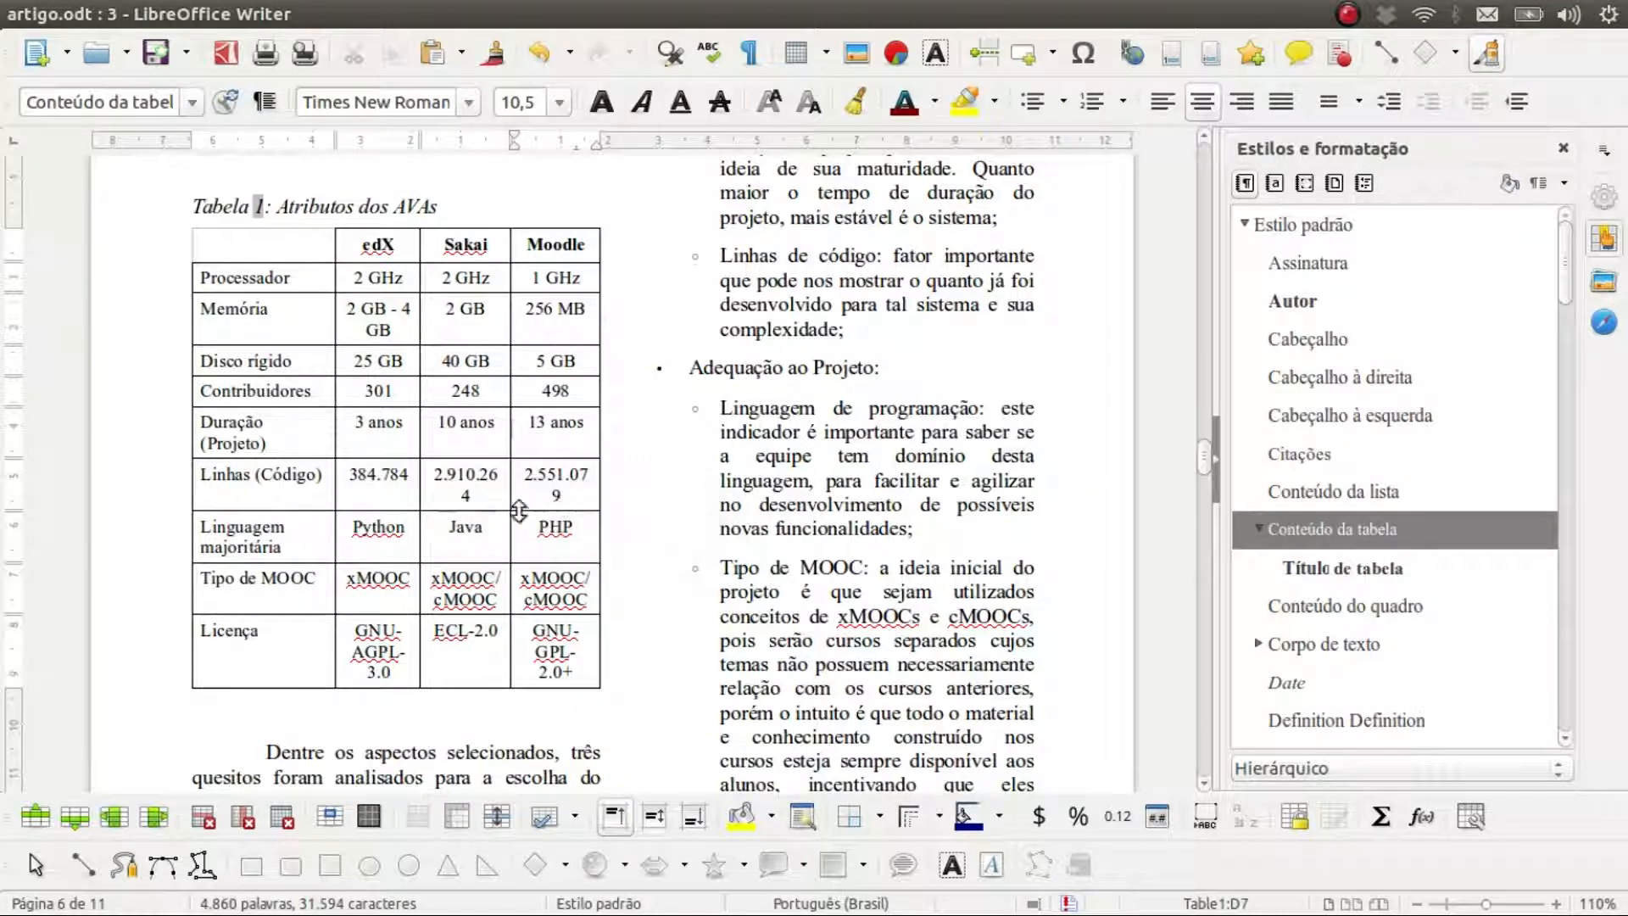
{"action": "left_click_drag", "start_coordinate": [336, 438], "coordinate": [414, 434]}
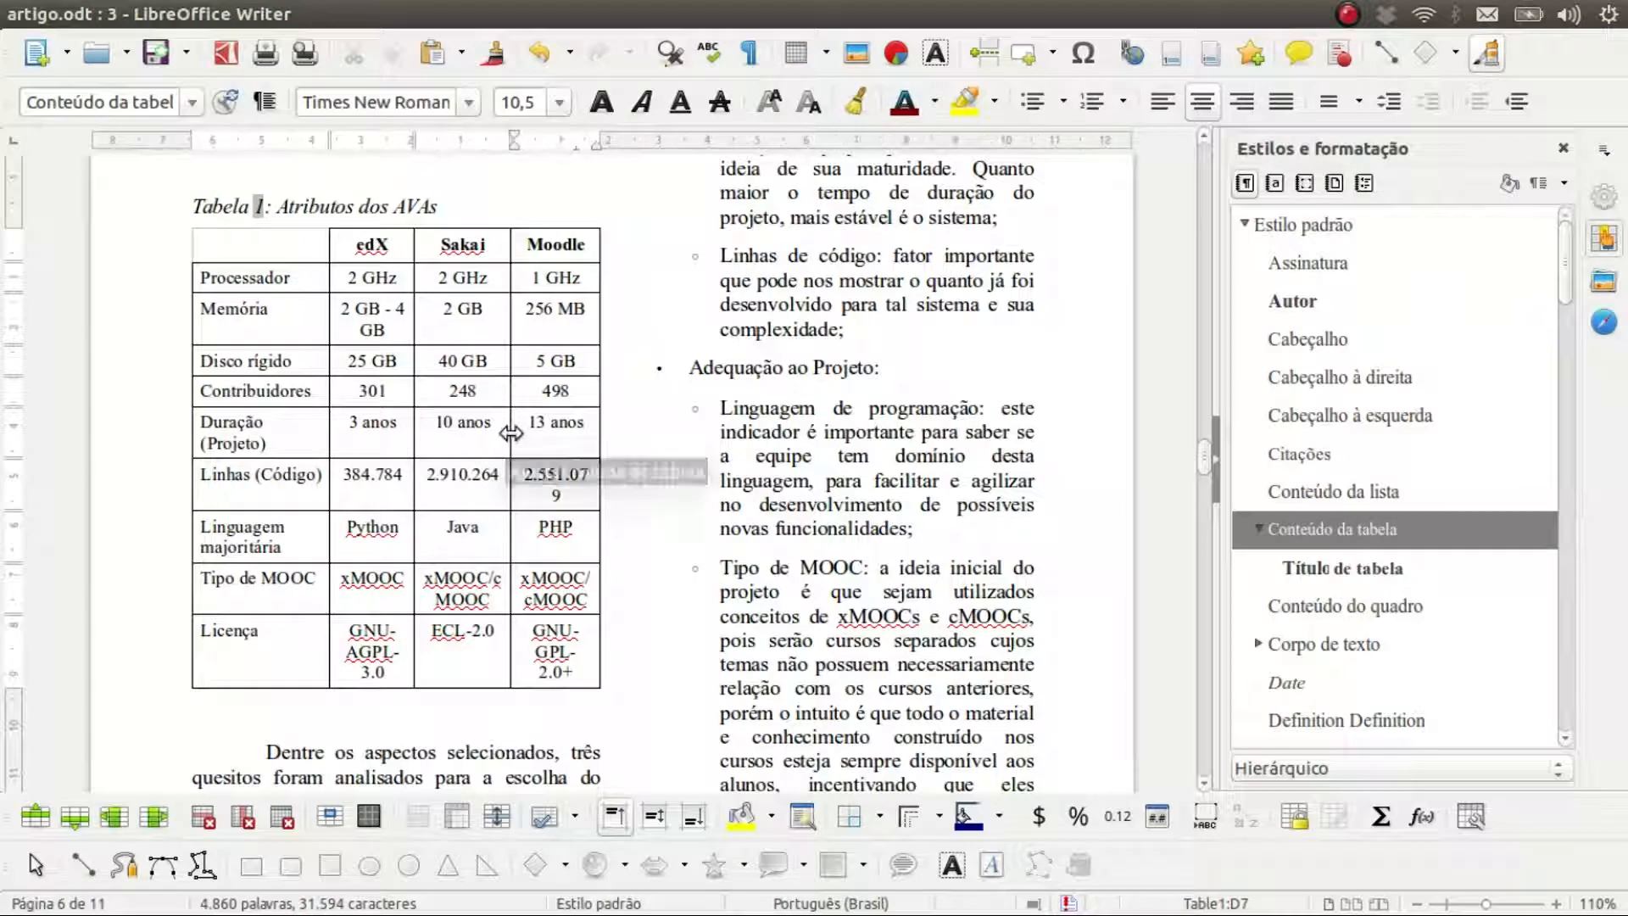
{"action": "left_click_drag", "start_coordinate": [506, 433], "coordinate": [507, 433]}
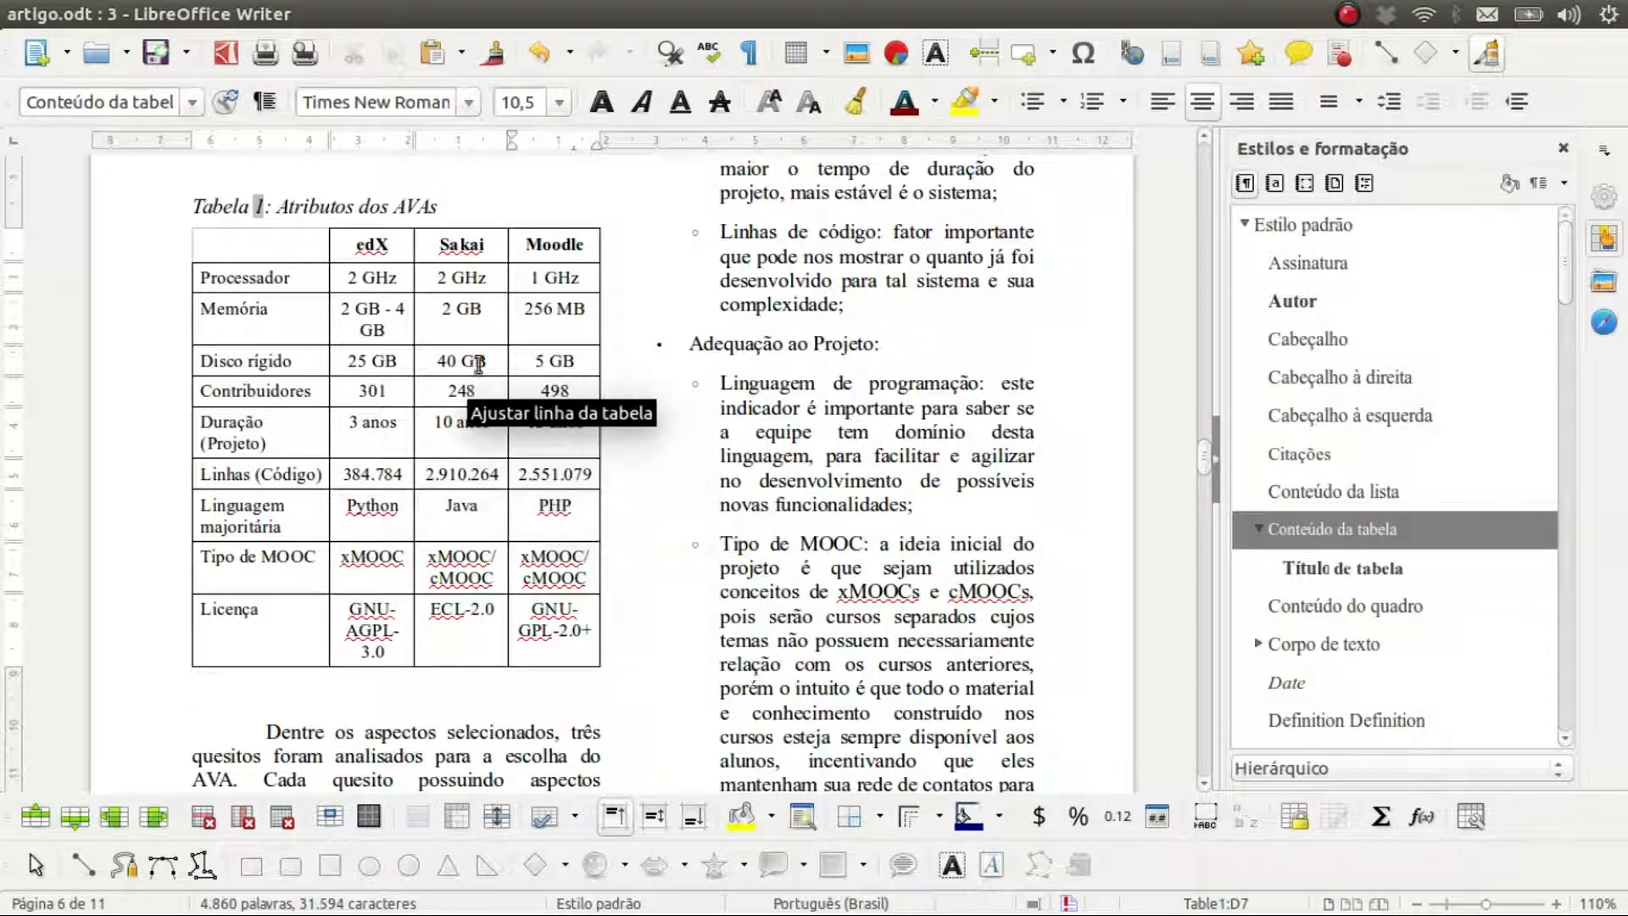
Step: Apply all outer and inner borders to the edX, Sakai and Moodle columns of Tabela 2, including their headings
{"action": "scroll", "coordinate": [494, 373], "scroll_direction": "down", "scroll_amount": 3}
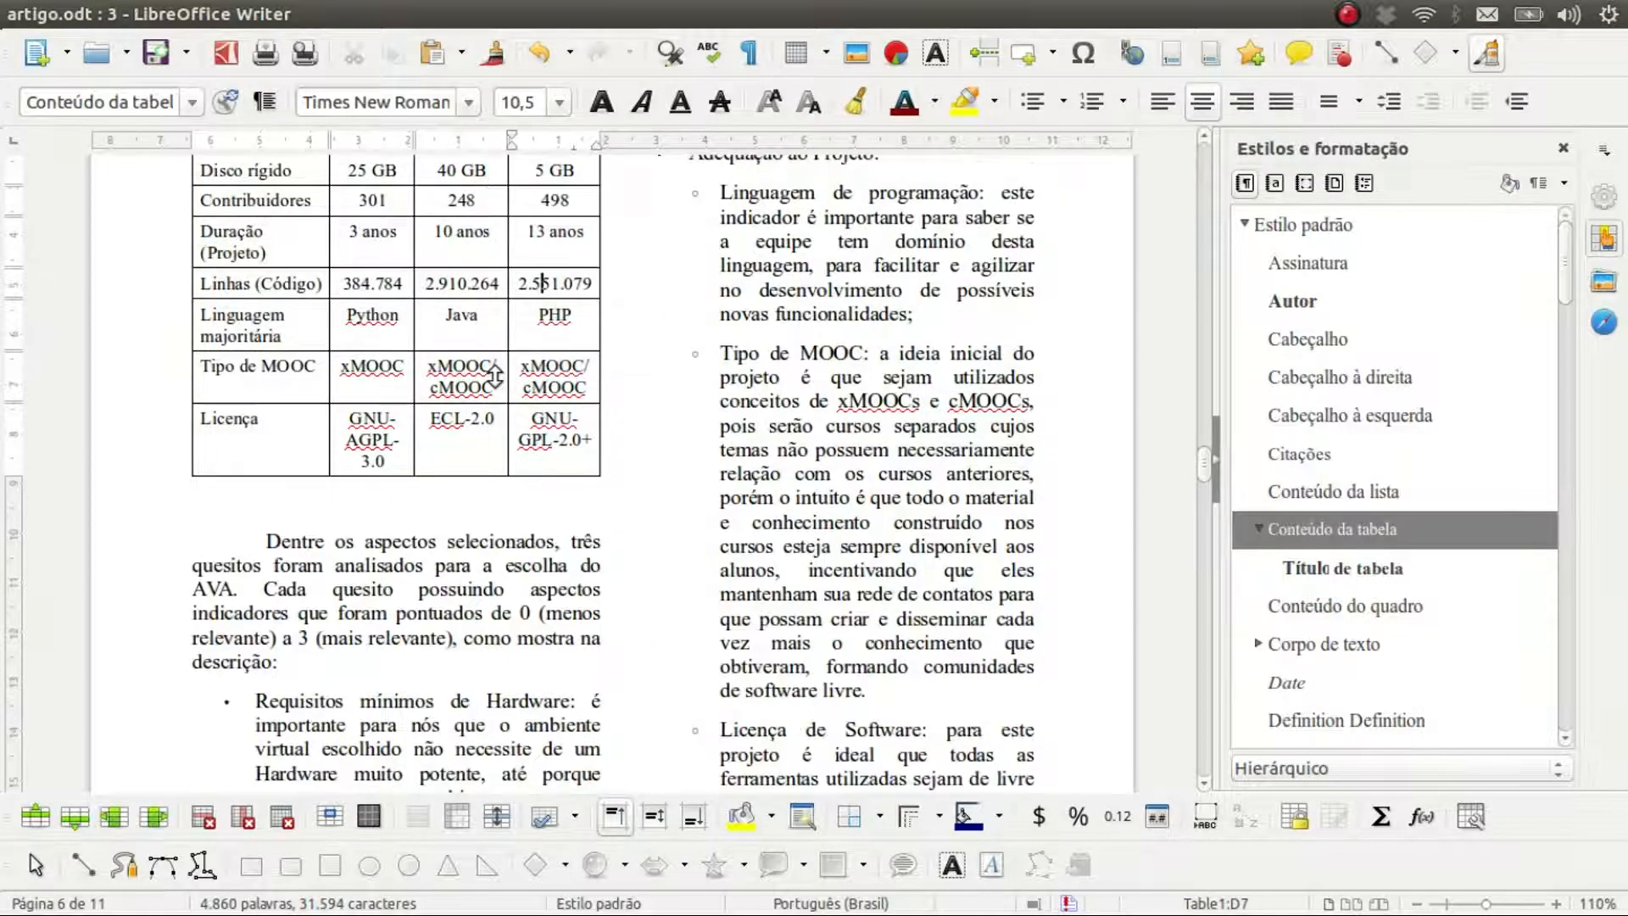
{"action": "scroll", "coordinate": [495, 373], "scroll_direction": "down", "scroll_amount": 4}
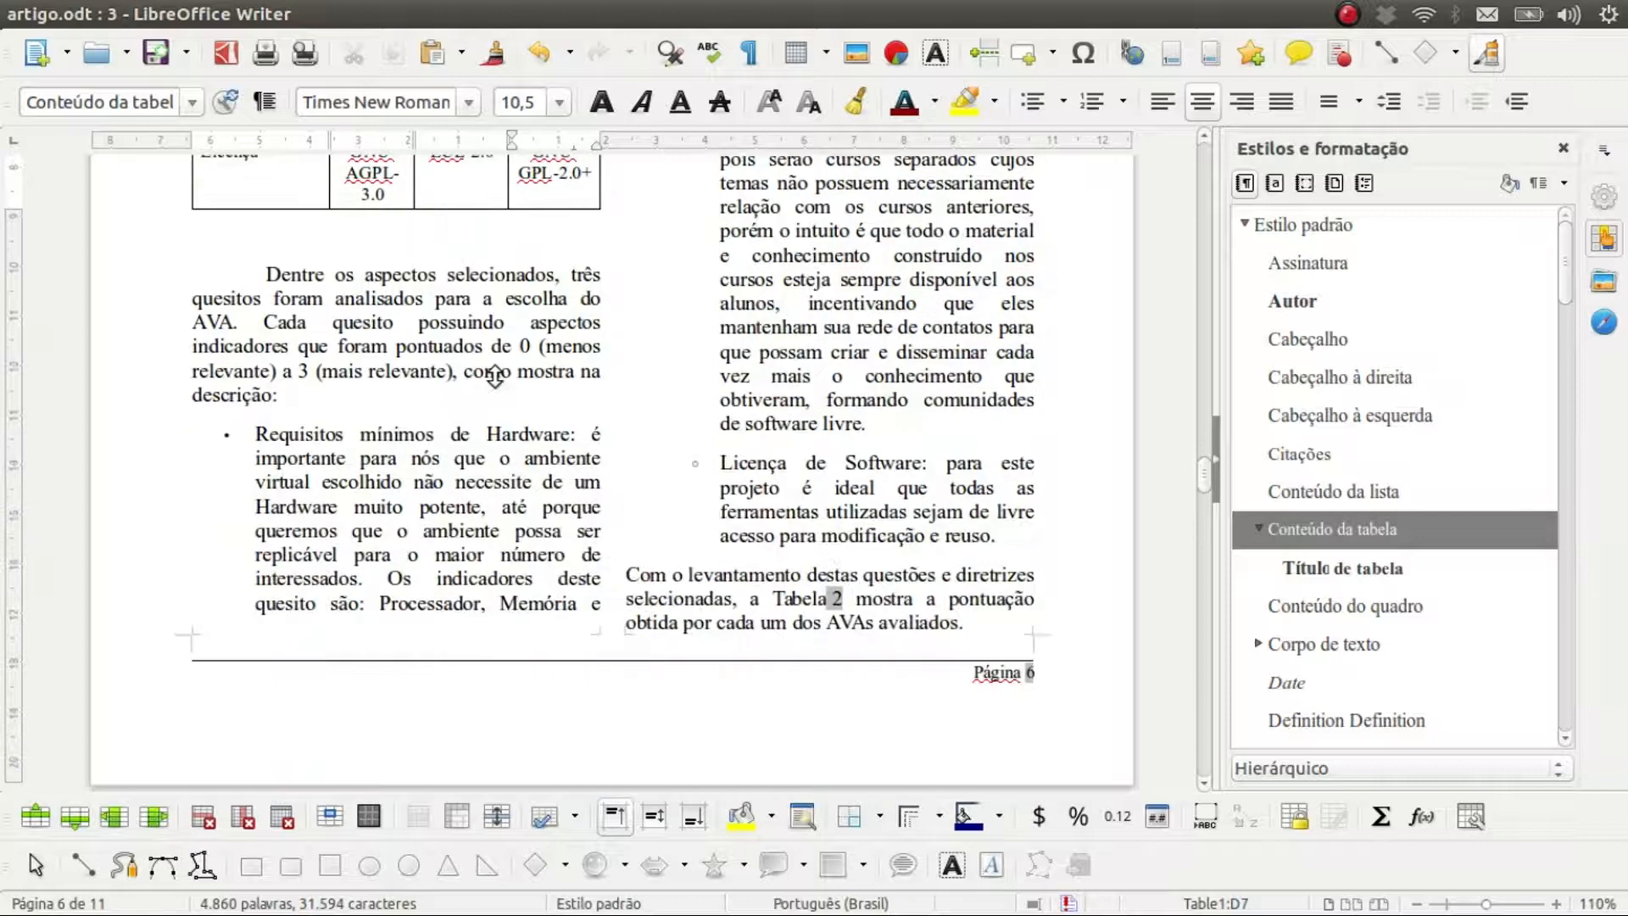
{"action": "scroll", "coordinate": [494, 373], "scroll_direction": "down", "scroll_amount": 6}
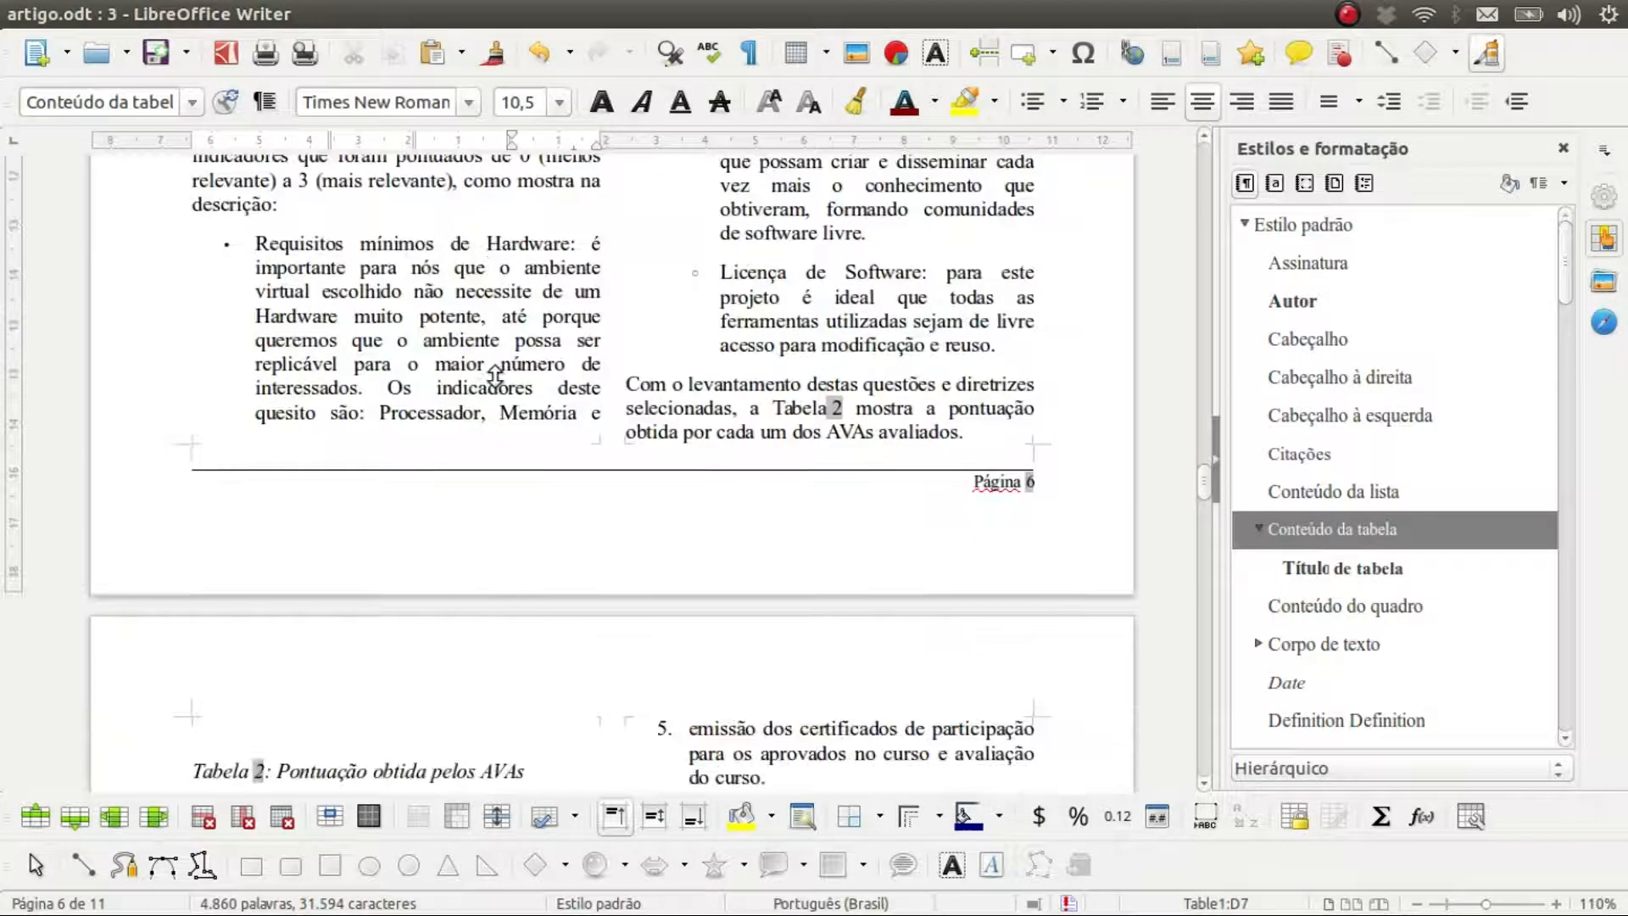
{"action": "scroll", "coordinate": [494, 376], "scroll_direction": "down", "scroll_amount": 3}
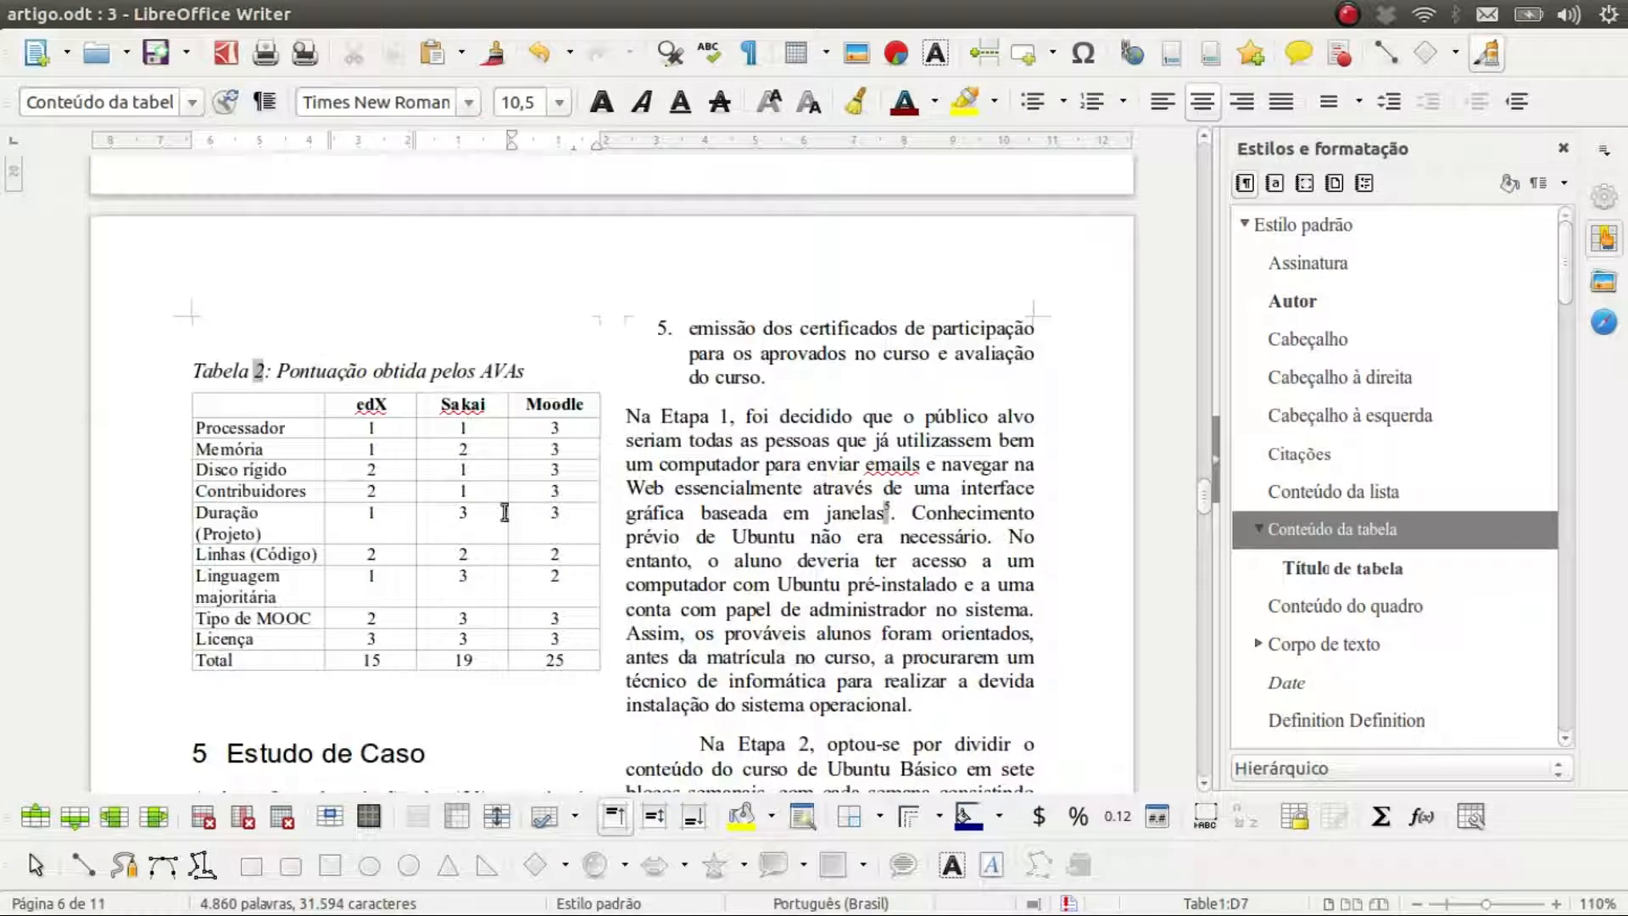
{"action": "left_click", "coordinate": [584, 658]}
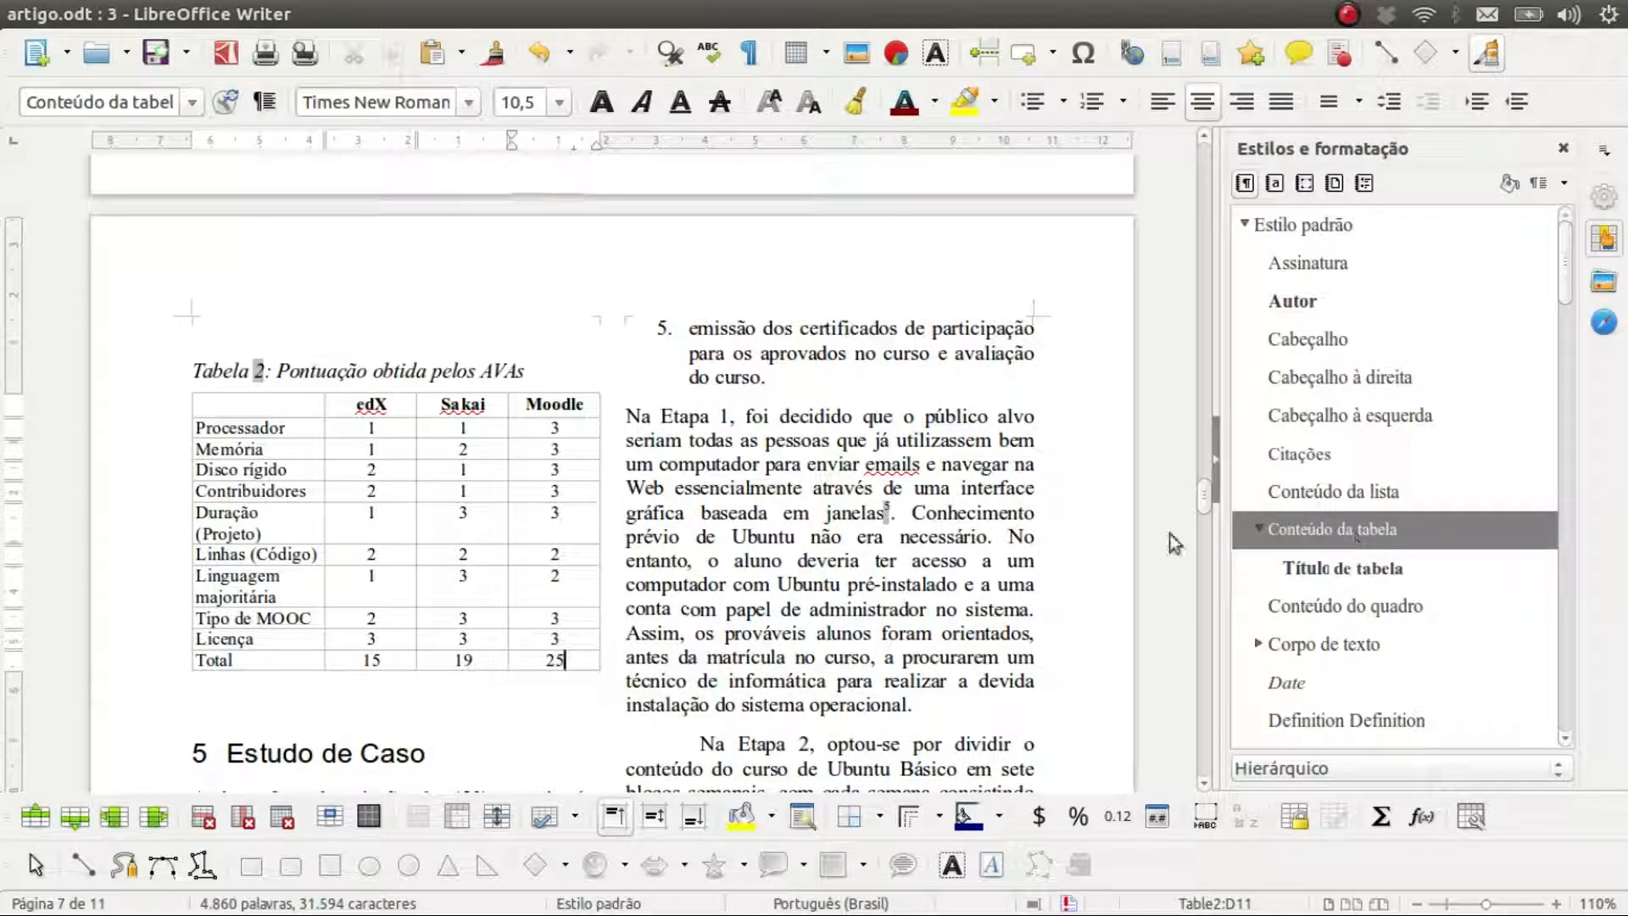
{"action": "left_click_drag", "start_coordinate": [575, 660], "coordinate": [363, 411]}
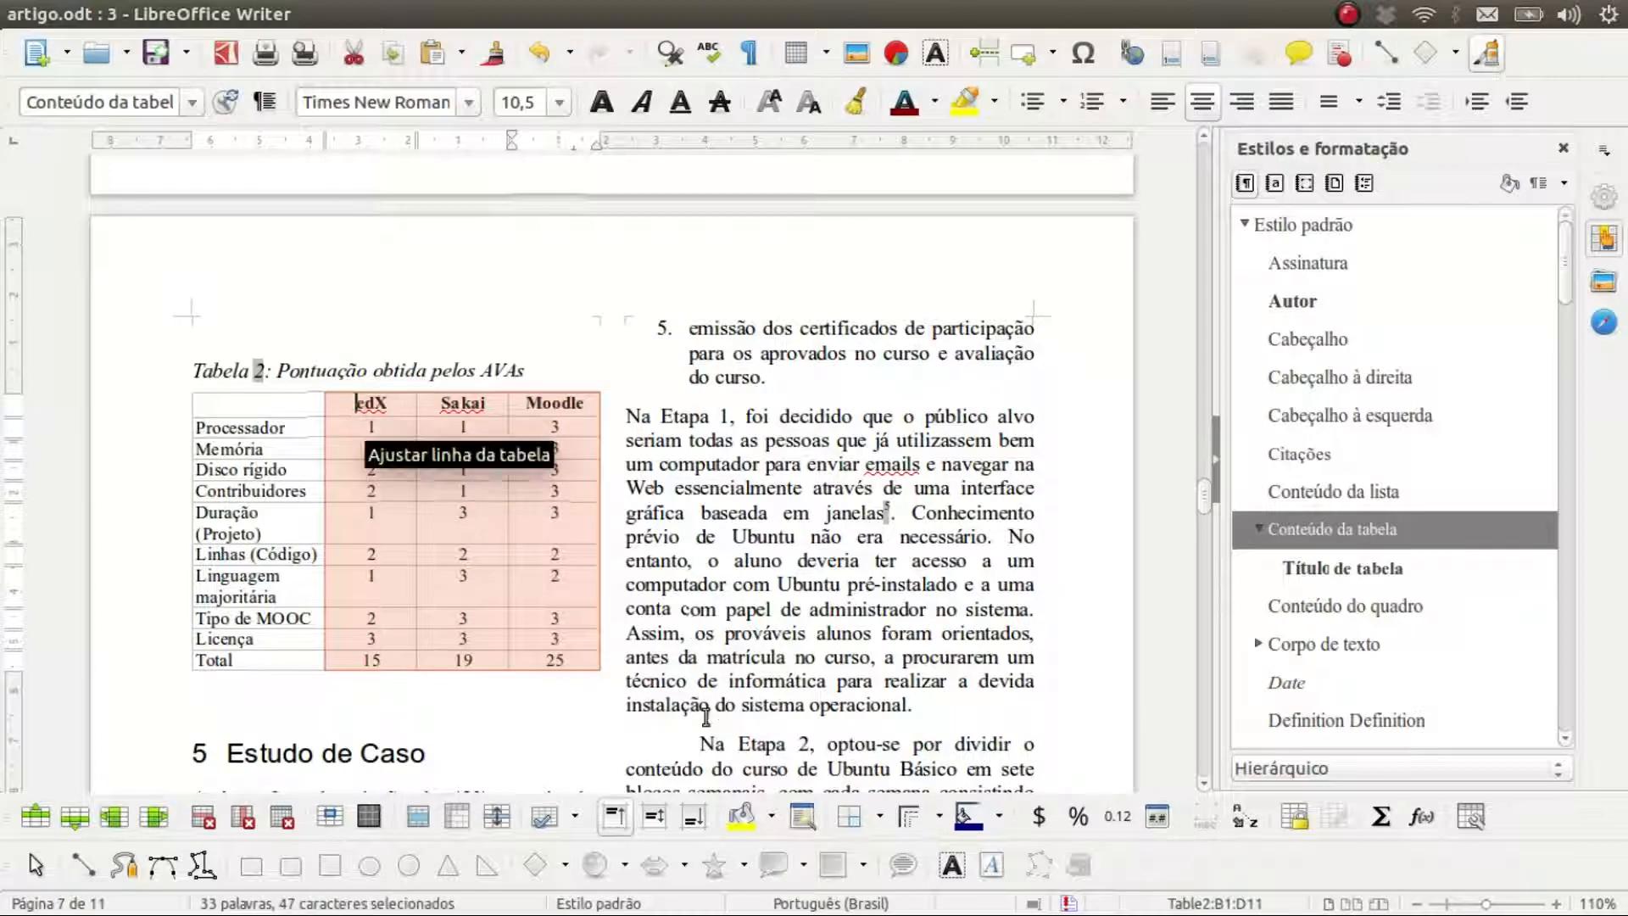
{"action": "left_click", "coordinate": [878, 815]}
{"action": "left_click", "coordinate": [878, 816]}
{"action": "left_click", "coordinate": [878, 816]}
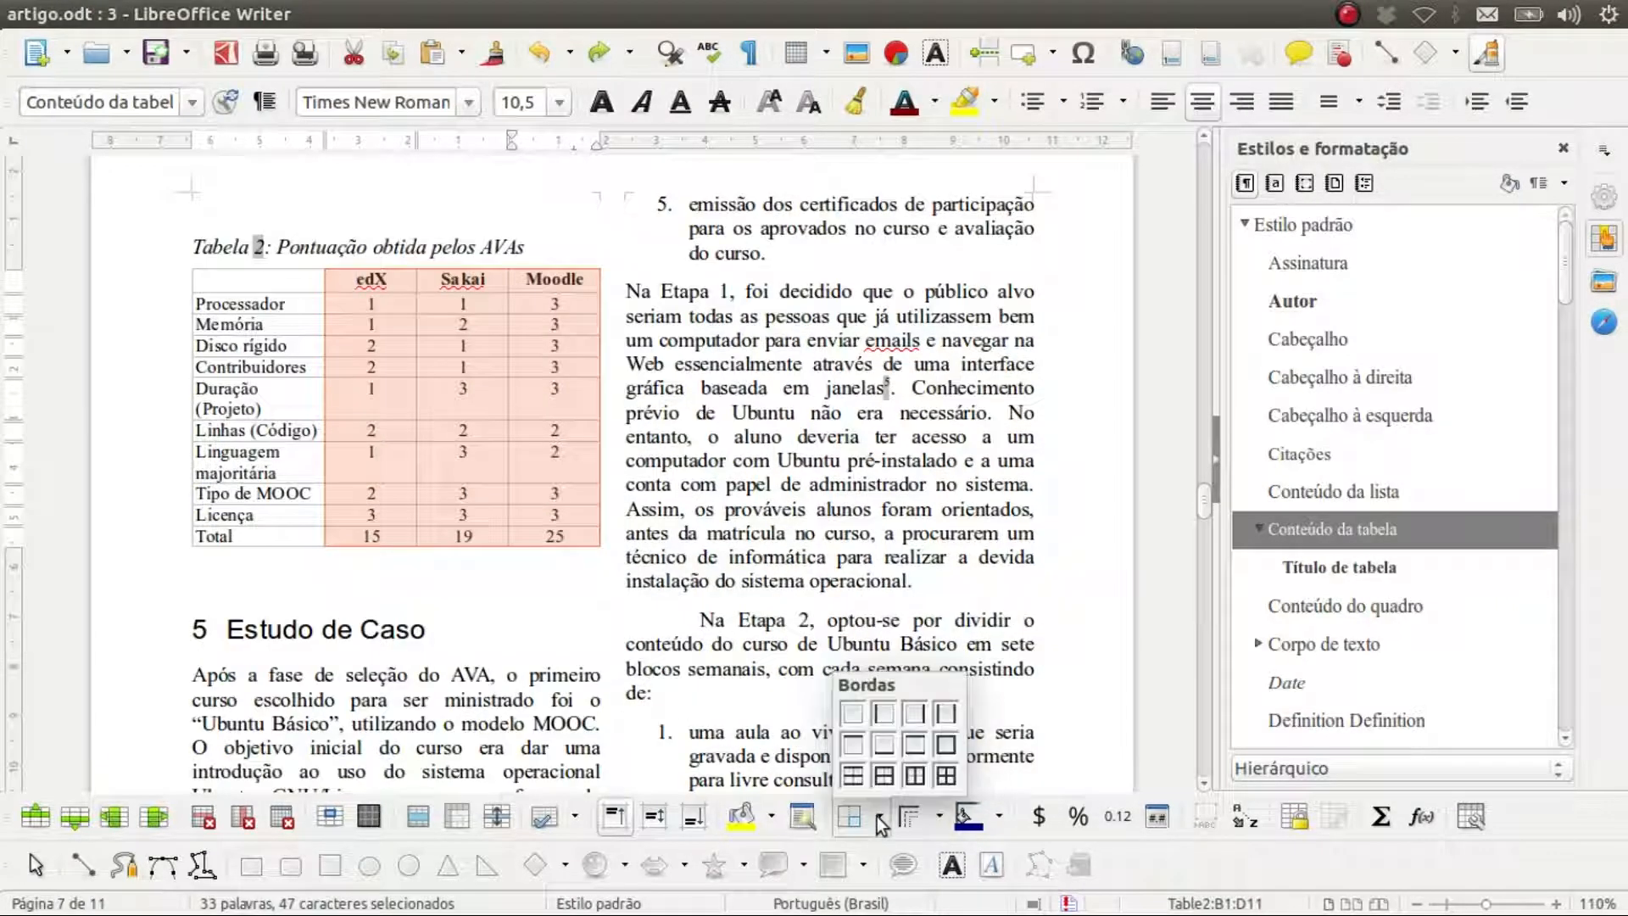
{"action": "left_click", "coordinate": [946, 775]}
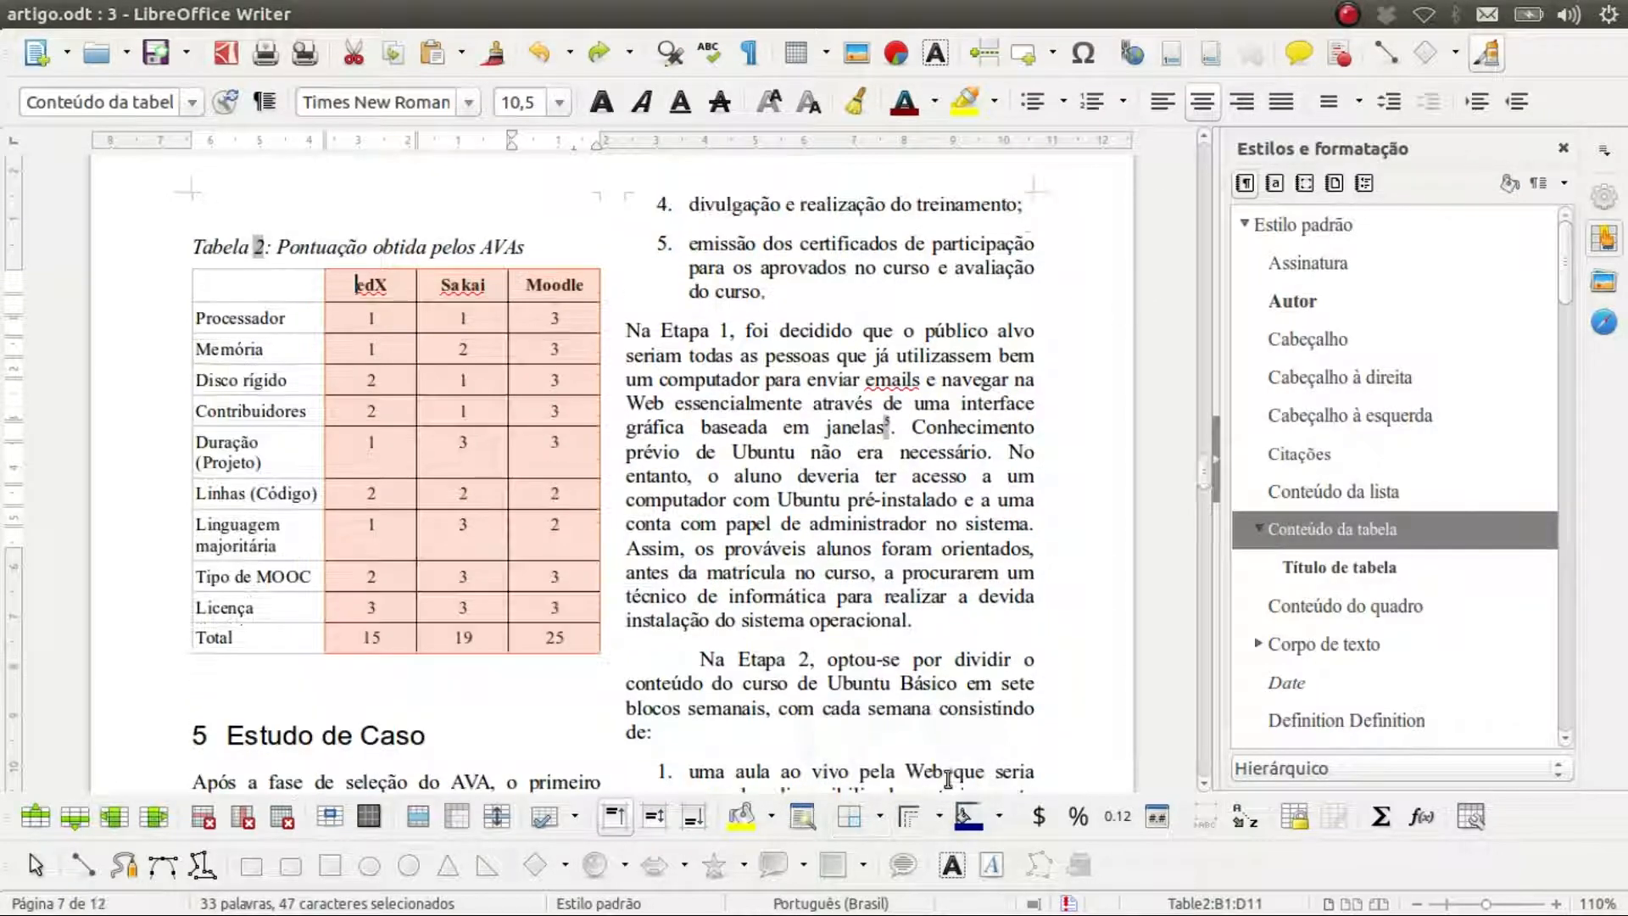
Step: Apply all outer and inner borders to the Processador through Total rows of Tabela 2, leaving out the heading row
{"action": "left_click", "coordinate": [519, 635]}
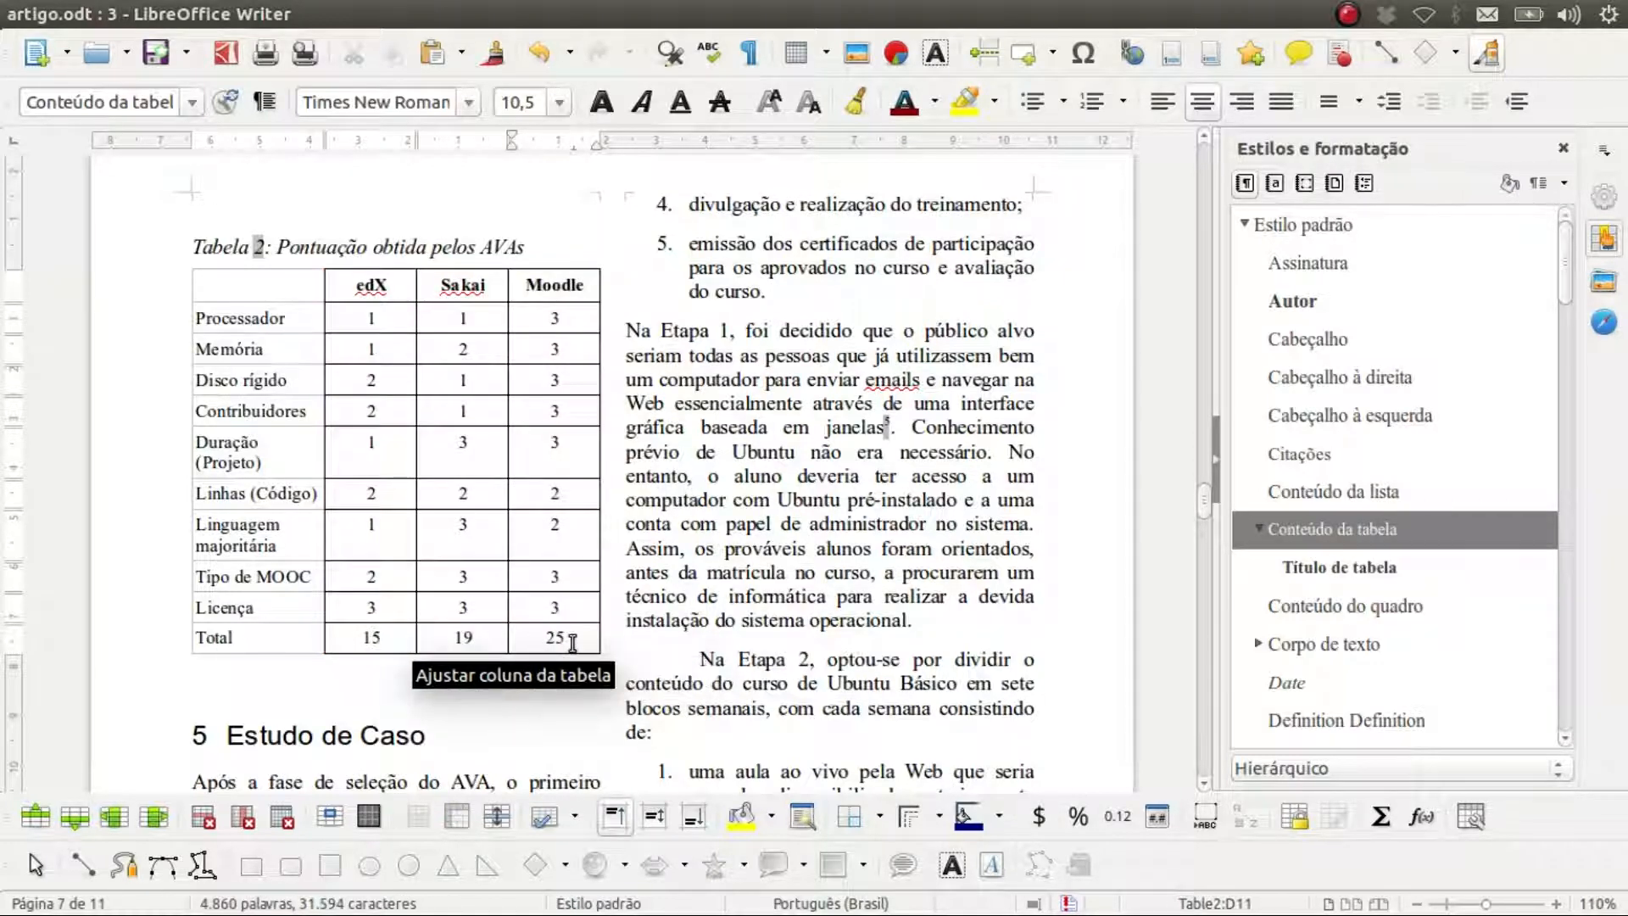
{"action": "left_click_drag", "start_coordinate": [572, 642], "coordinate": [222, 329]}
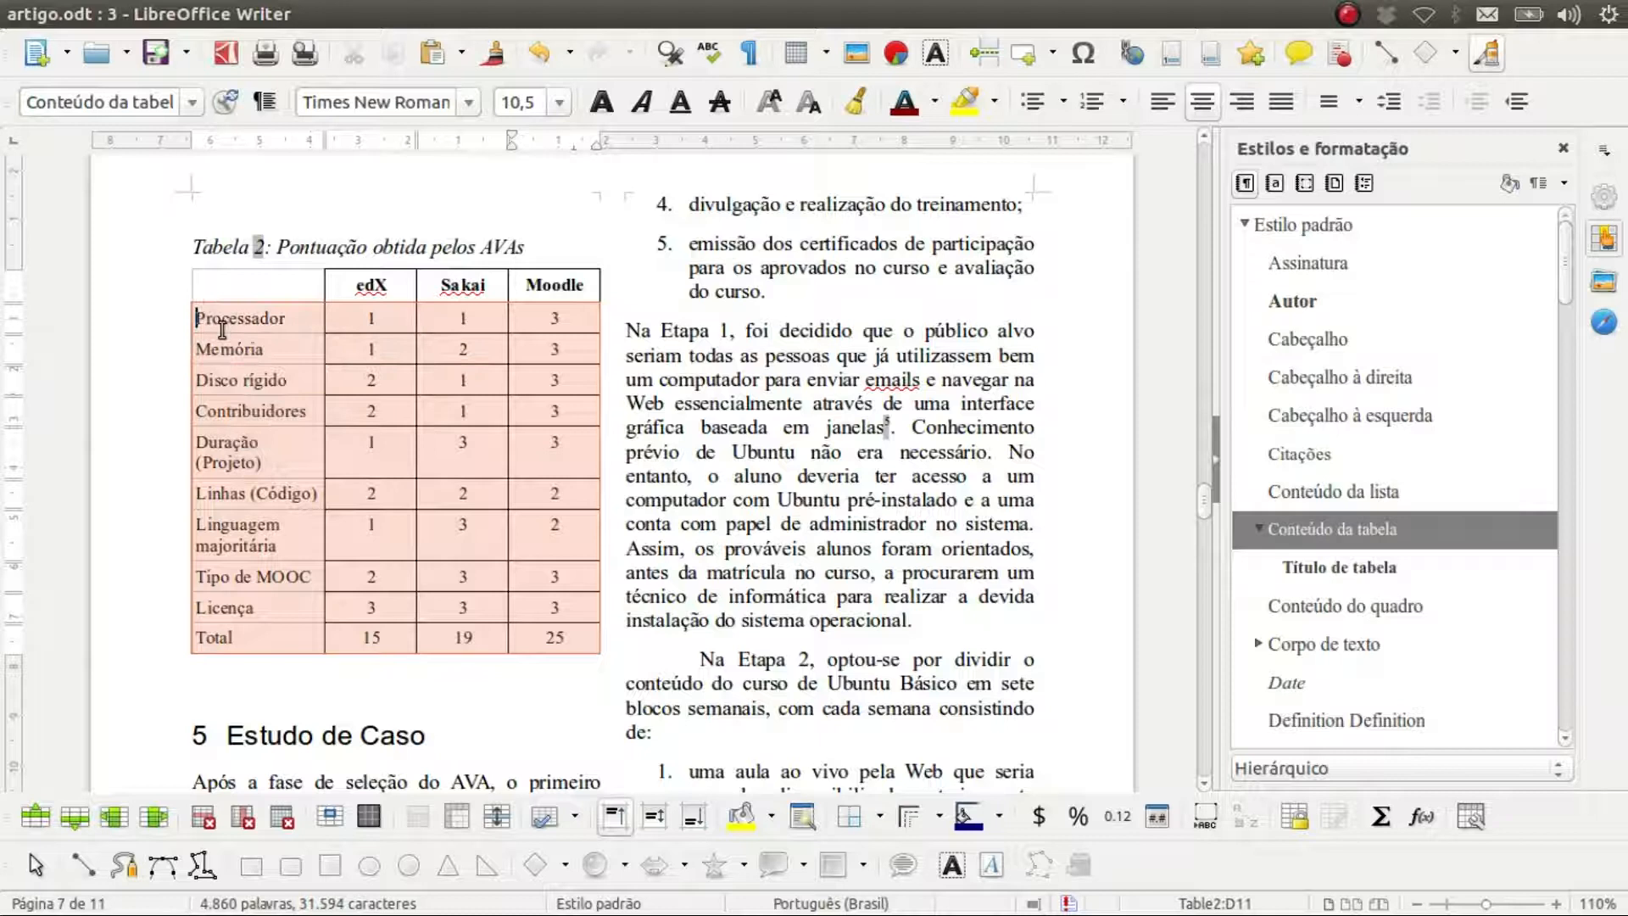
{"action": "left_click", "coordinate": [876, 817]}
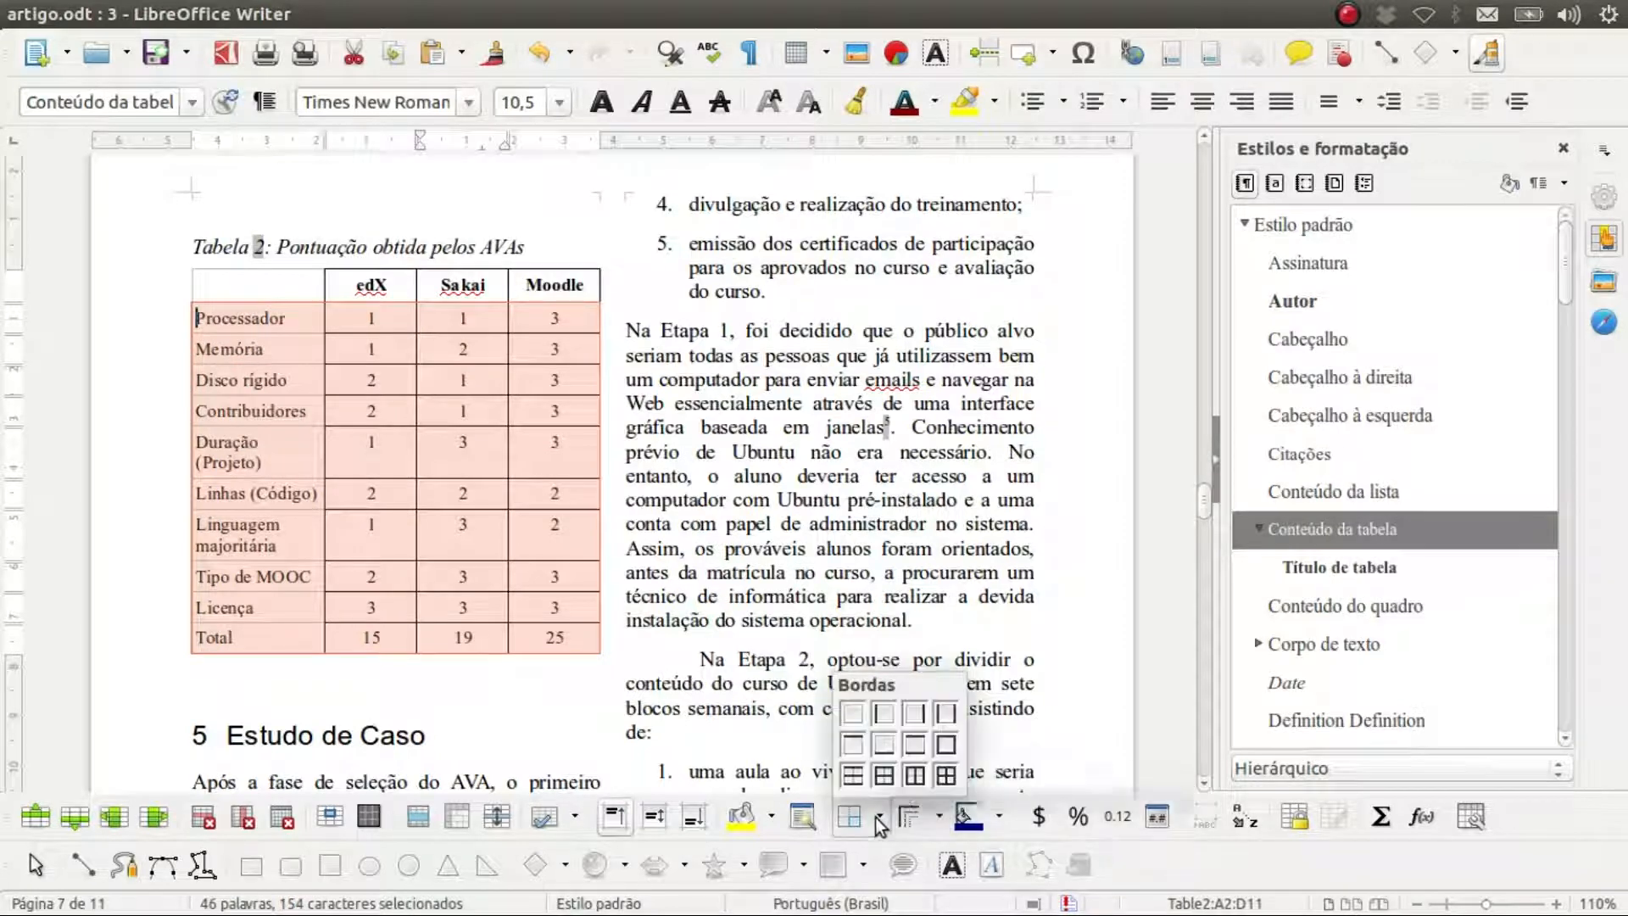
{"action": "left_click", "coordinate": [922, 776]}
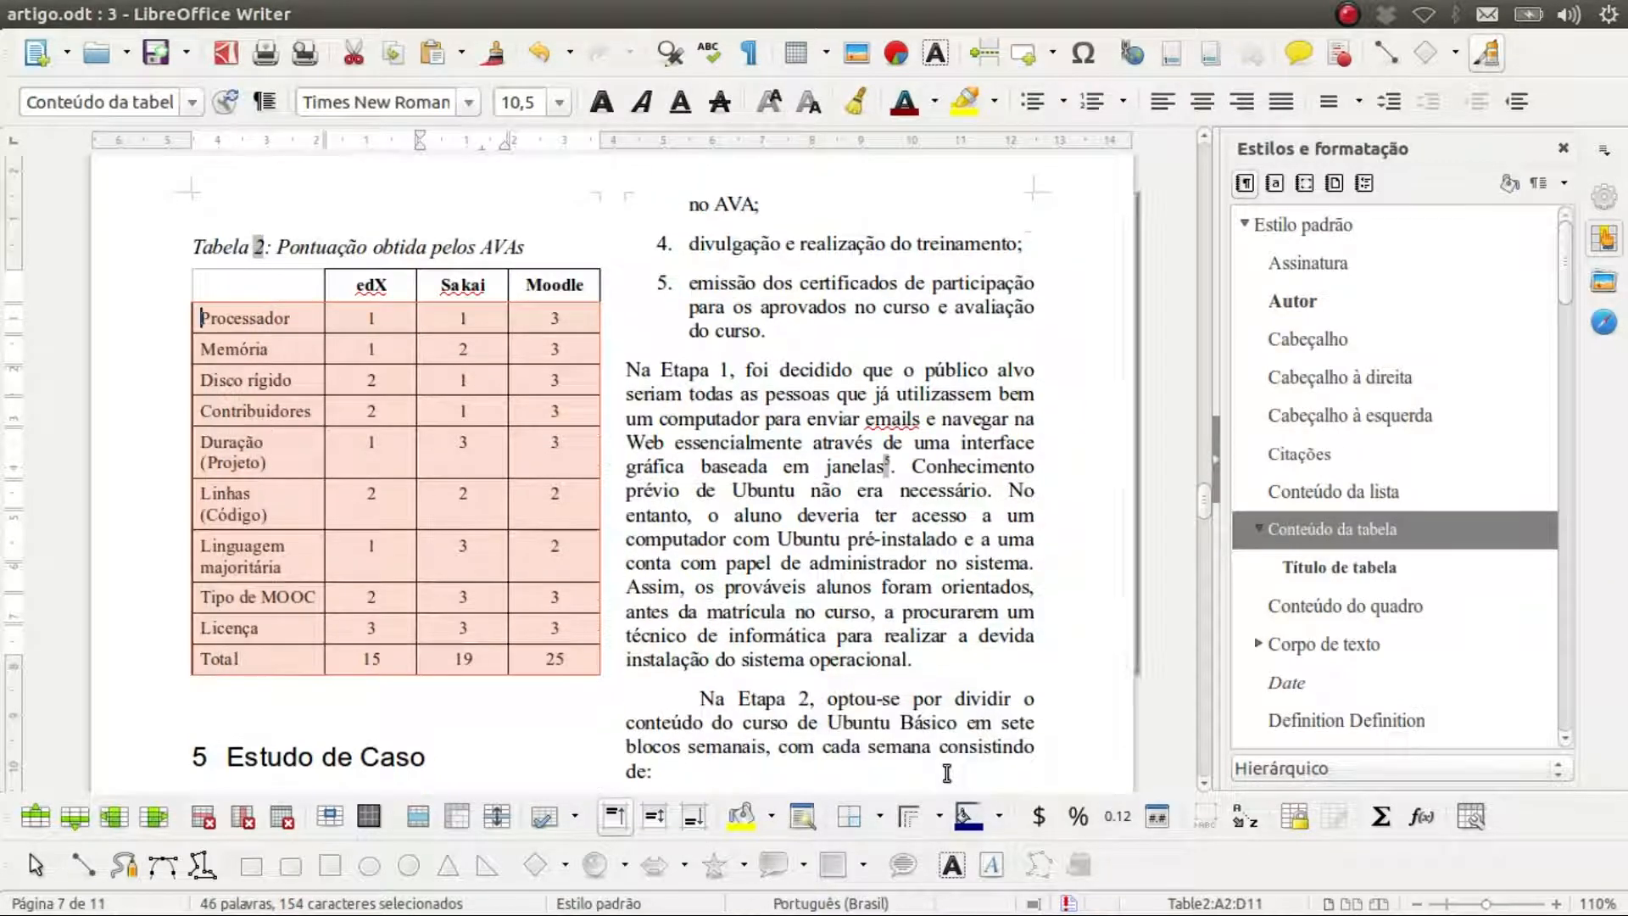
{"action": "left_click", "coordinate": [819, 545]}
{"action": "left_click", "coordinate": [504, 467]}
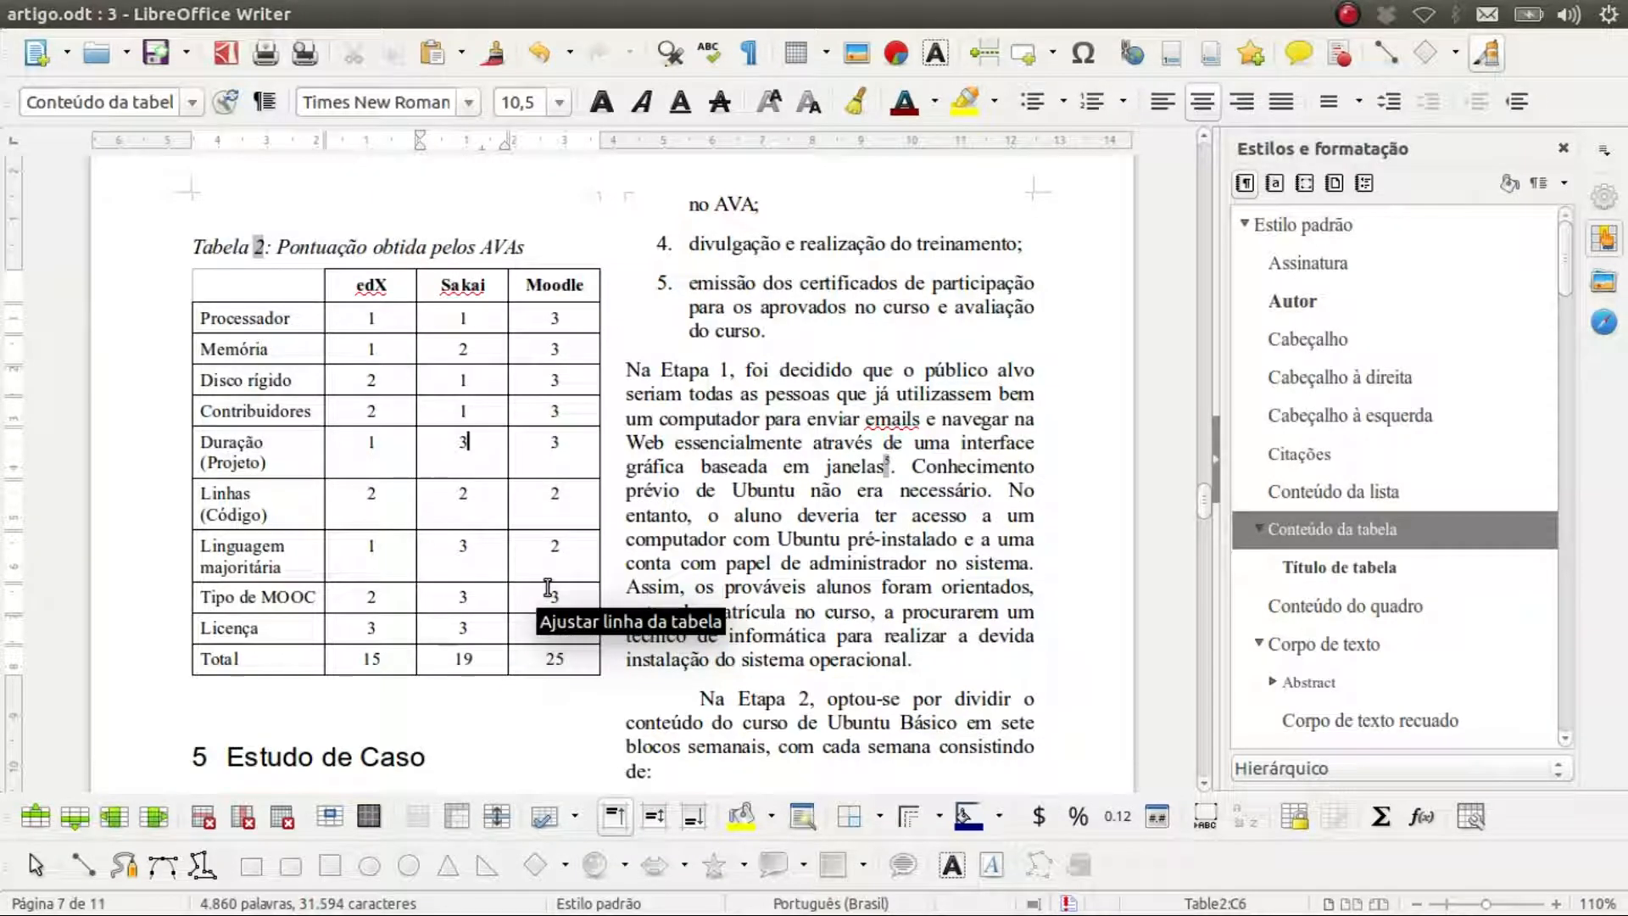
Step: Review the pages following Tabela 2, from Estudo de Caso to the student performance chart in Análise de Resultados
{"action": "scroll", "coordinate": [846, 544], "scroll_direction": "down", "scroll_amount": 3}
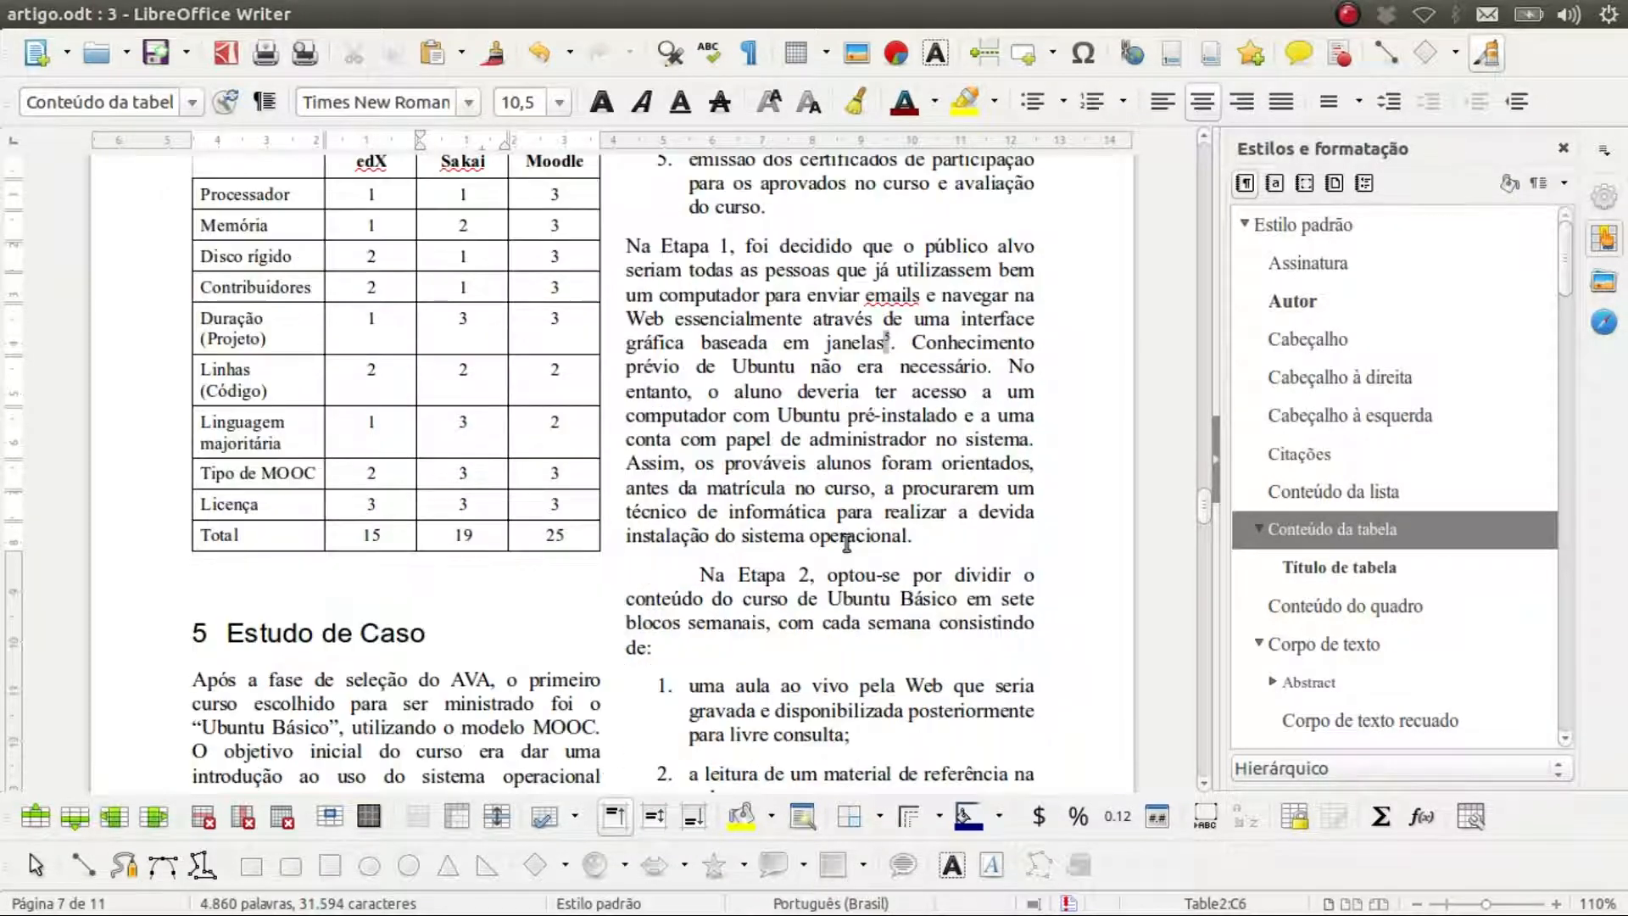
{"action": "scroll", "coordinate": [846, 544], "scroll_direction": "down", "scroll_amount": 14}
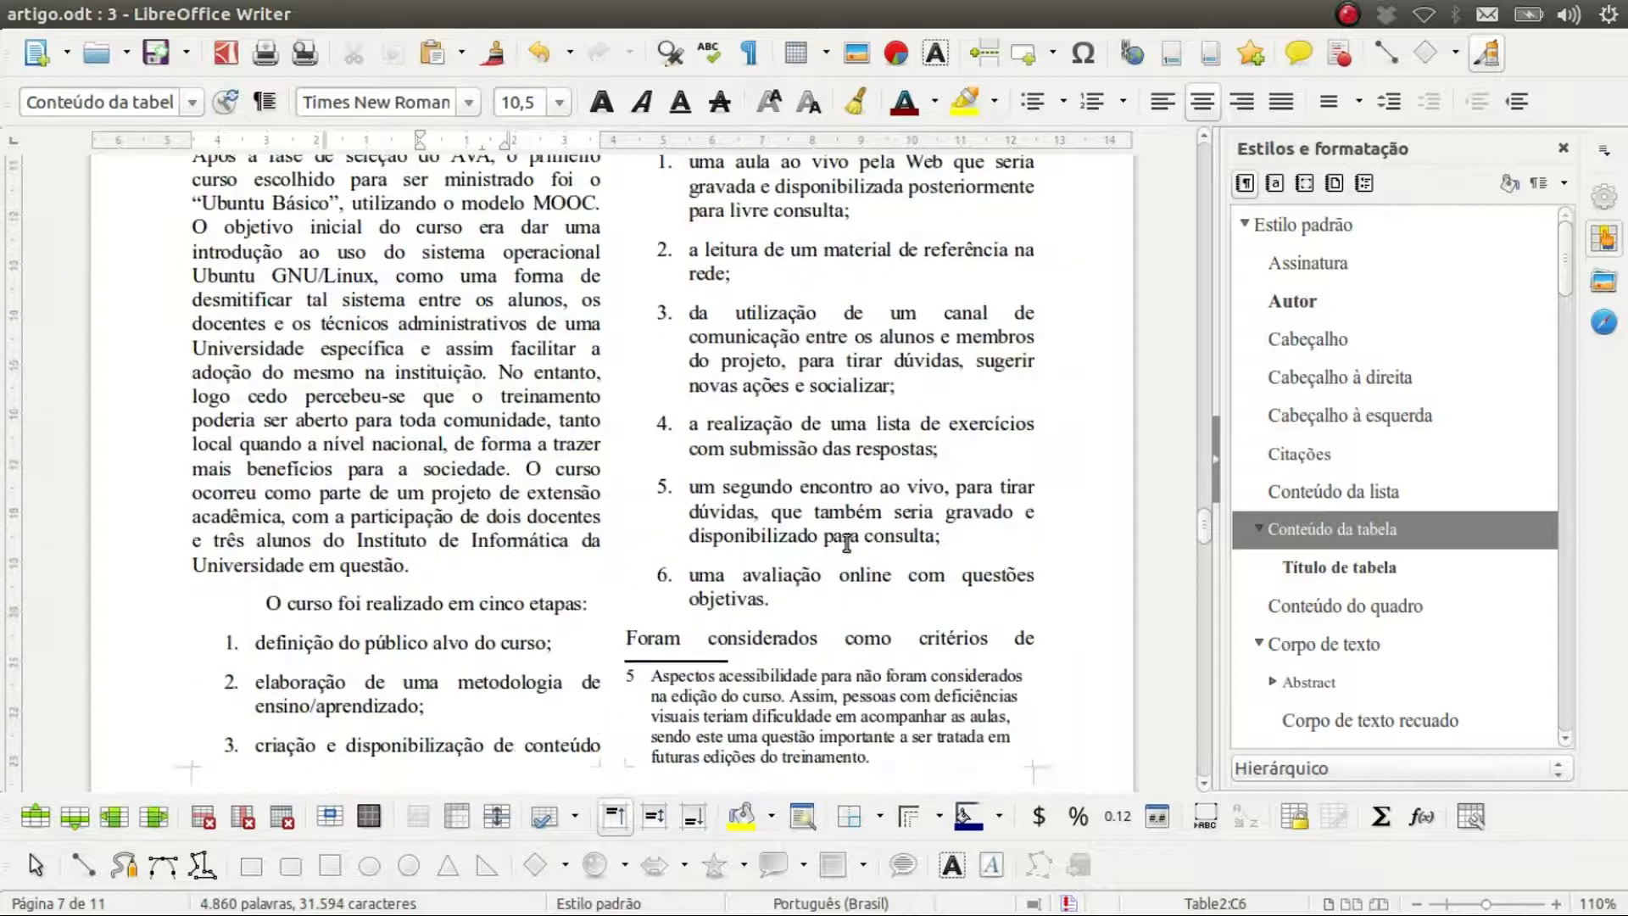
{"action": "scroll", "coordinate": [846, 544], "scroll_direction": "down", "scroll_amount": 15}
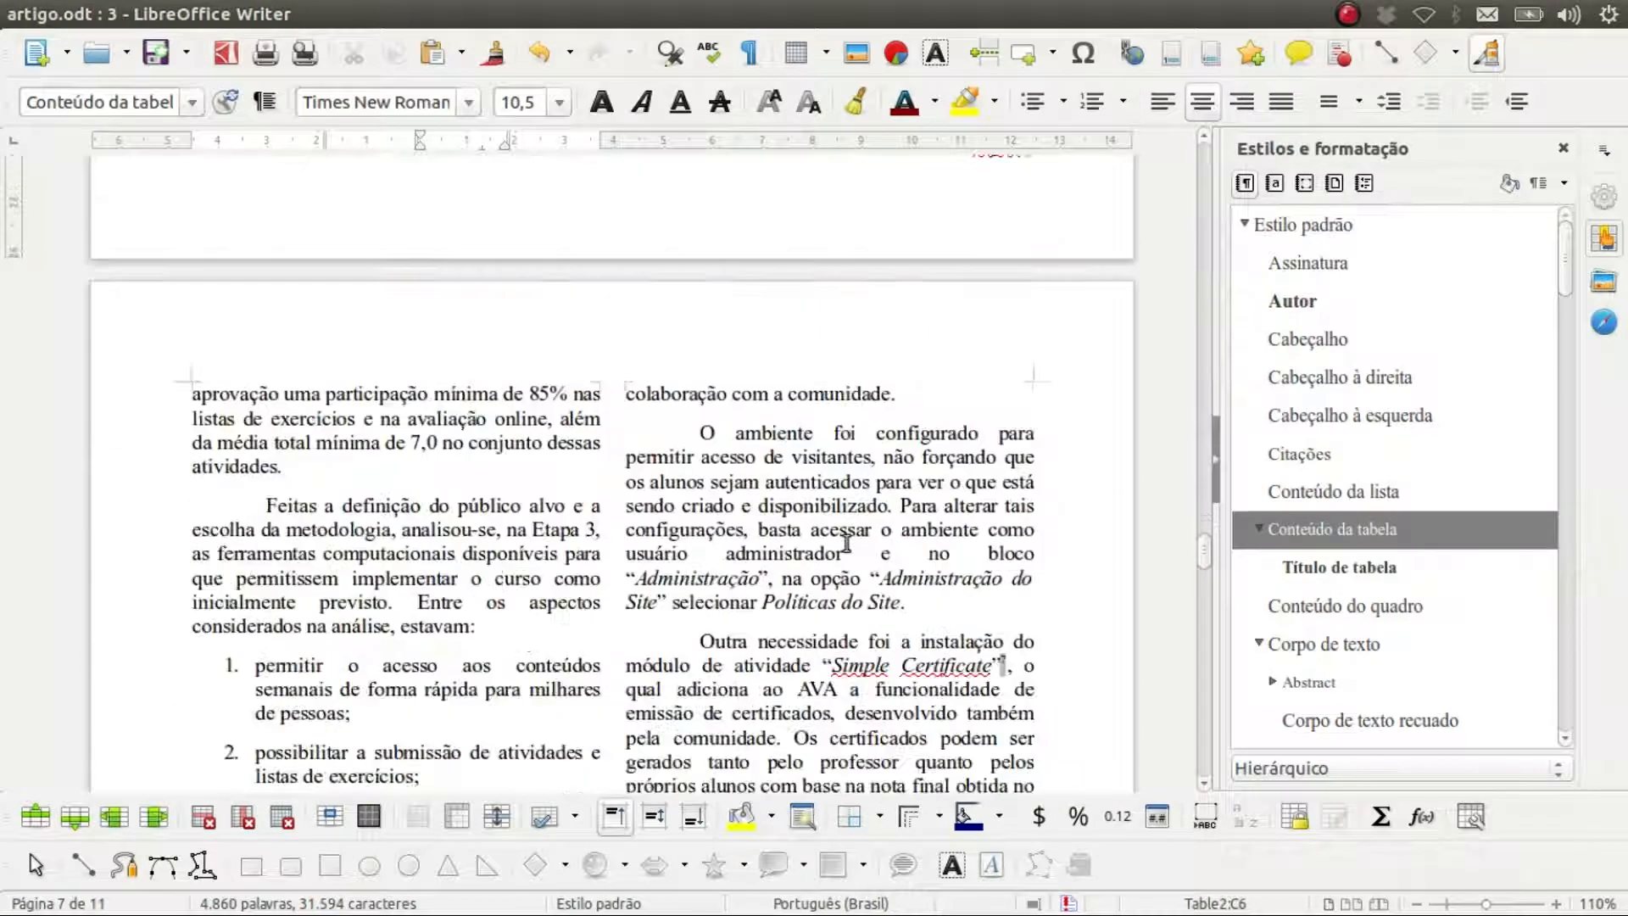
{"action": "scroll", "coordinate": [846, 543], "scroll_direction": "down", "scroll_amount": 20}
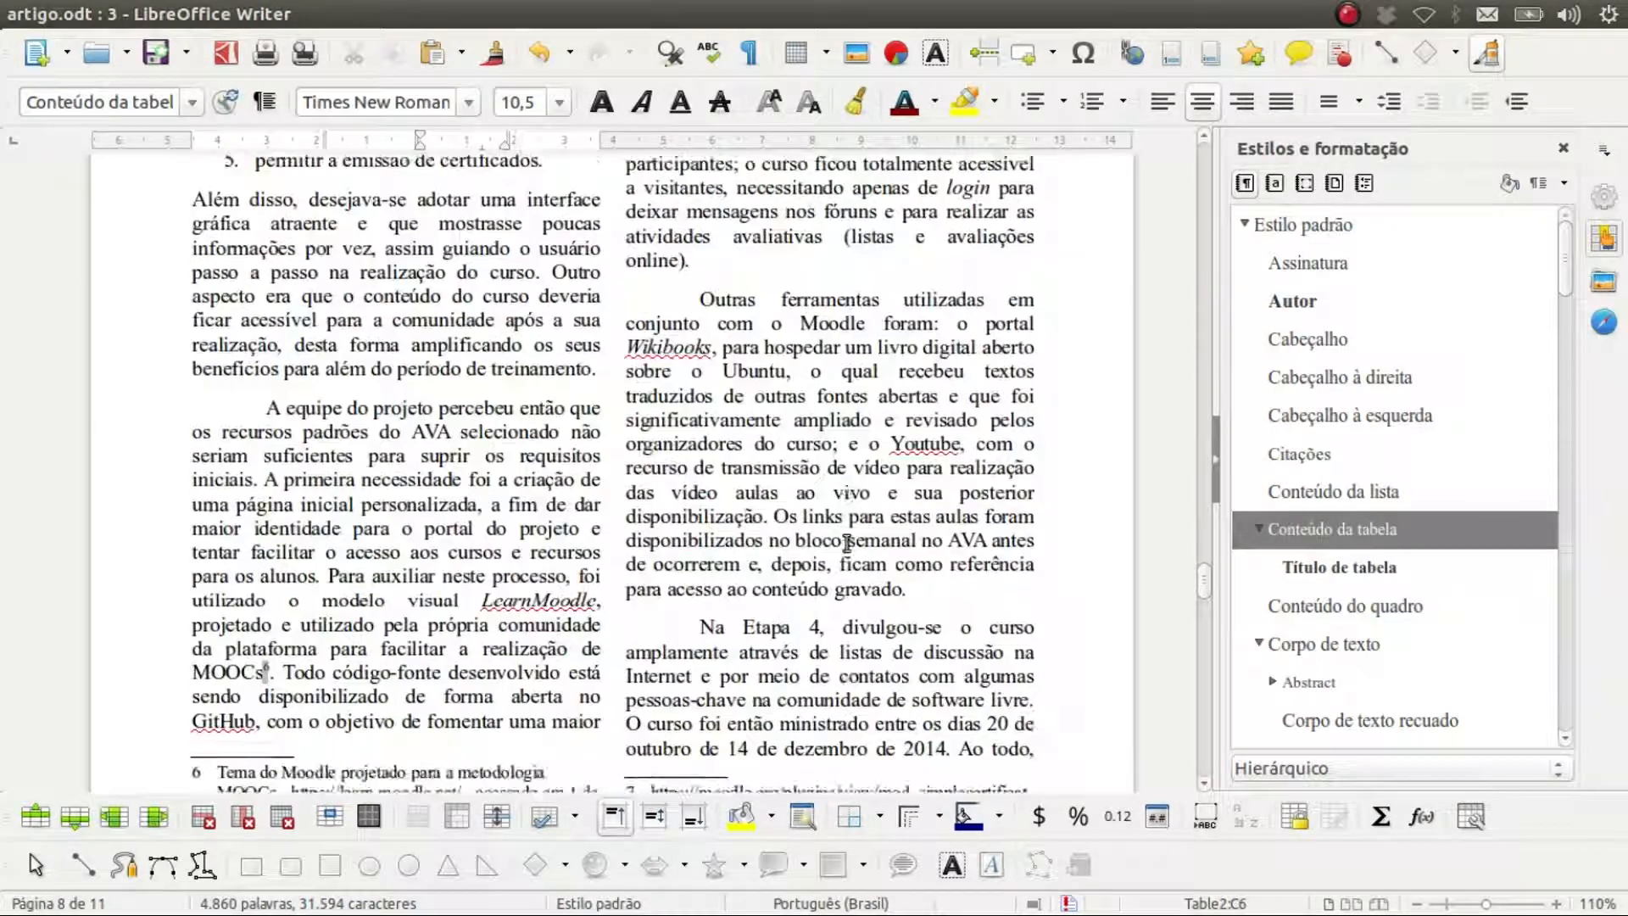
{"action": "scroll", "coordinate": [846, 544], "scroll_direction": "down", "scroll_amount": 14}
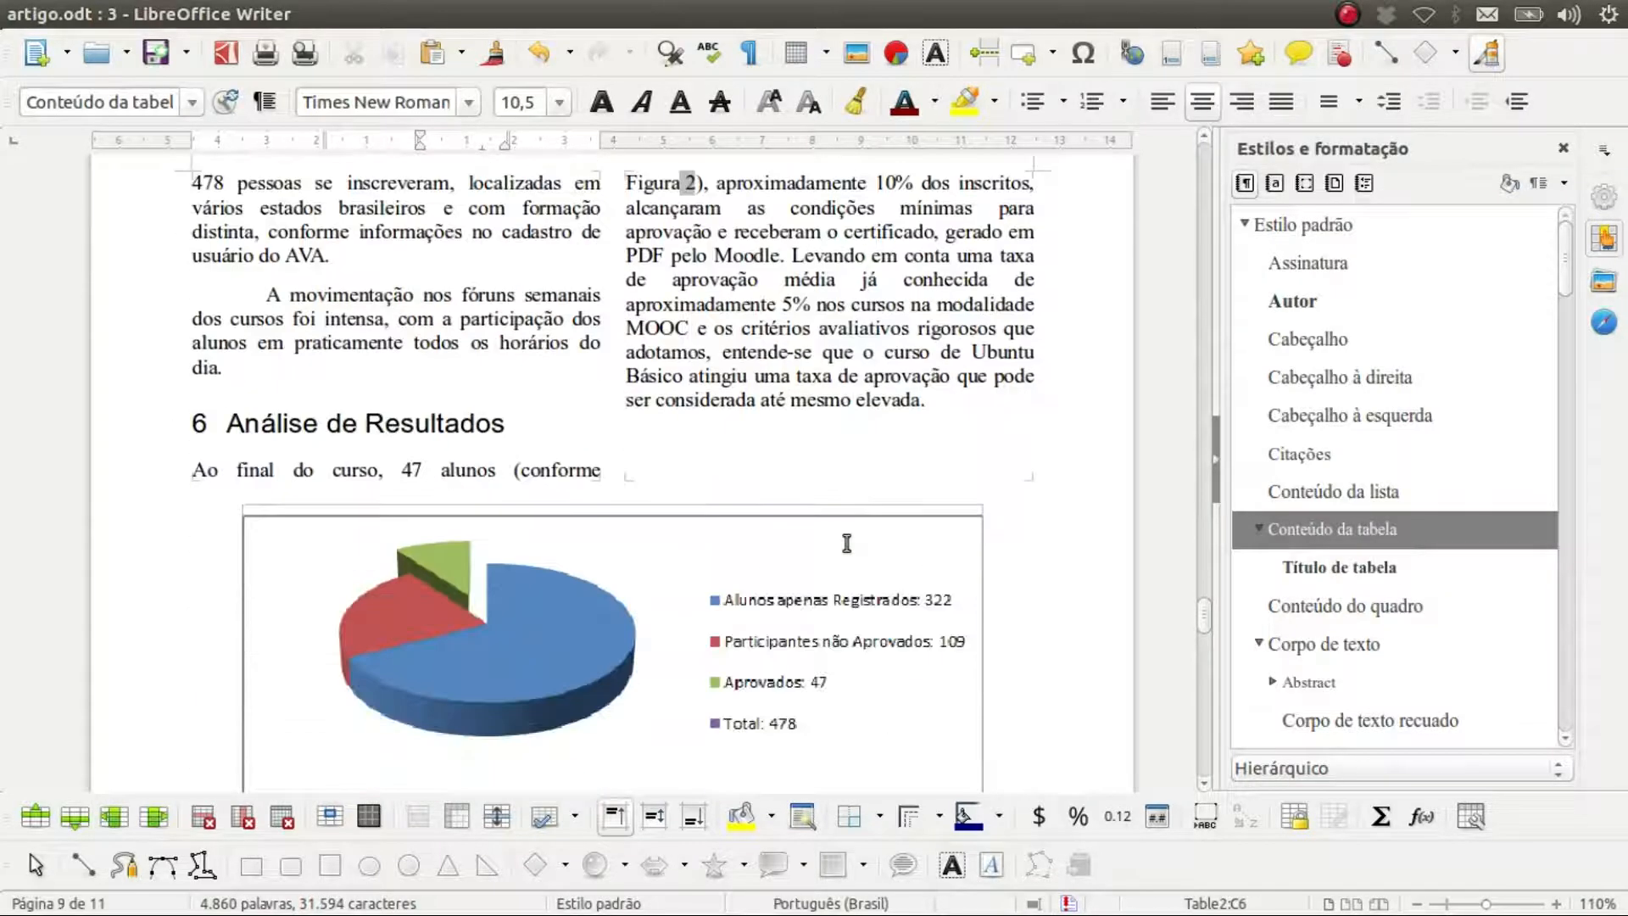
{"action": "scroll", "coordinate": [846, 544], "scroll_direction": "down", "scroll_amount": 3}
{"action": "scroll", "coordinate": [846, 543], "scroll_direction": "down", "scroll_amount": 3}
{"action": "scroll", "coordinate": [846, 543], "scroll_direction": "up", "scroll_amount": 9}
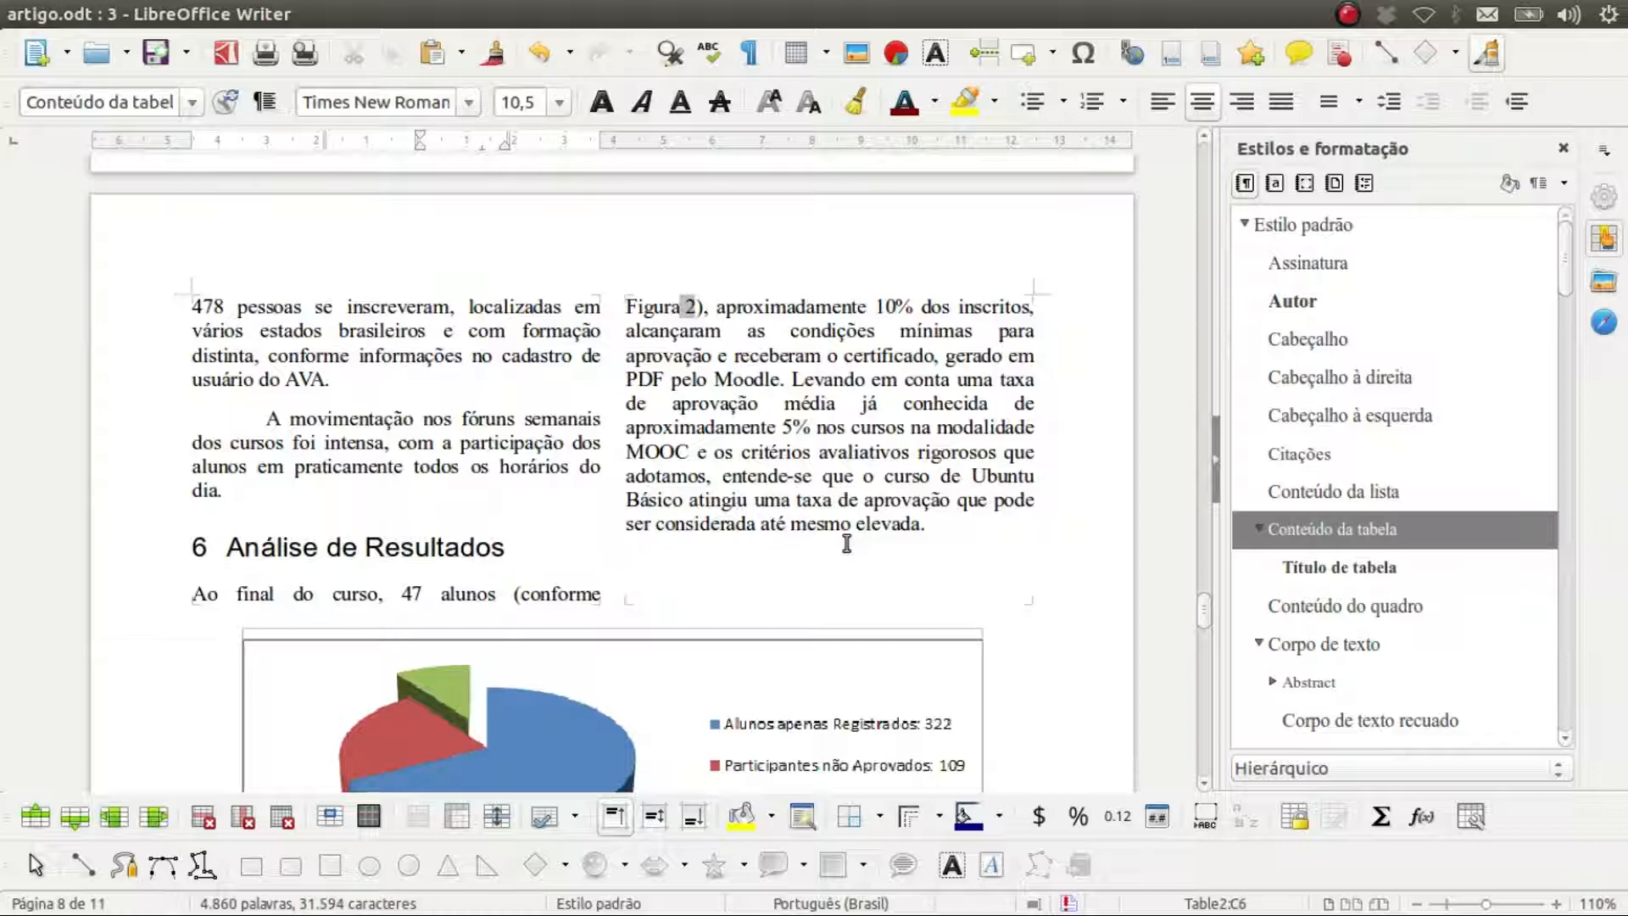
{"action": "scroll", "coordinate": [846, 544], "scroll_direction": "up", "scroll_amount": 20}
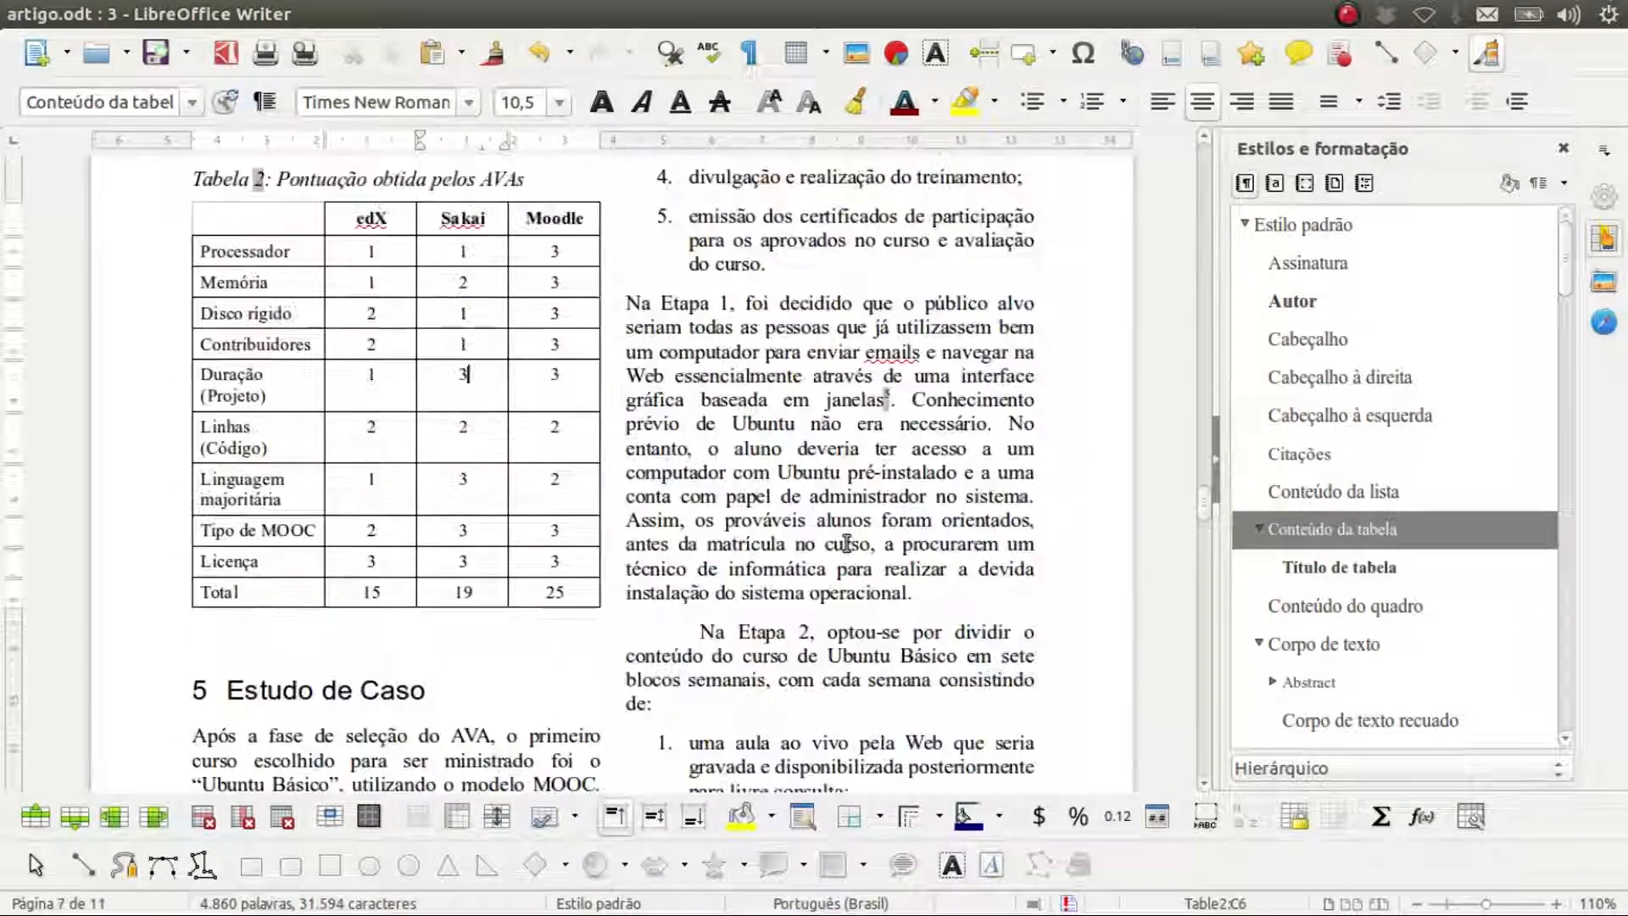
Step: Remove the empty line between the introductory paragraph of section 4.3 Comparativo and the caption of Tabela 1
{"action": "scroll", "coordinate": [846, 543], "scroll_direction": "up", "scroll_amount": 6}
{"action": "left_click", "coordinate": [420, 404]}
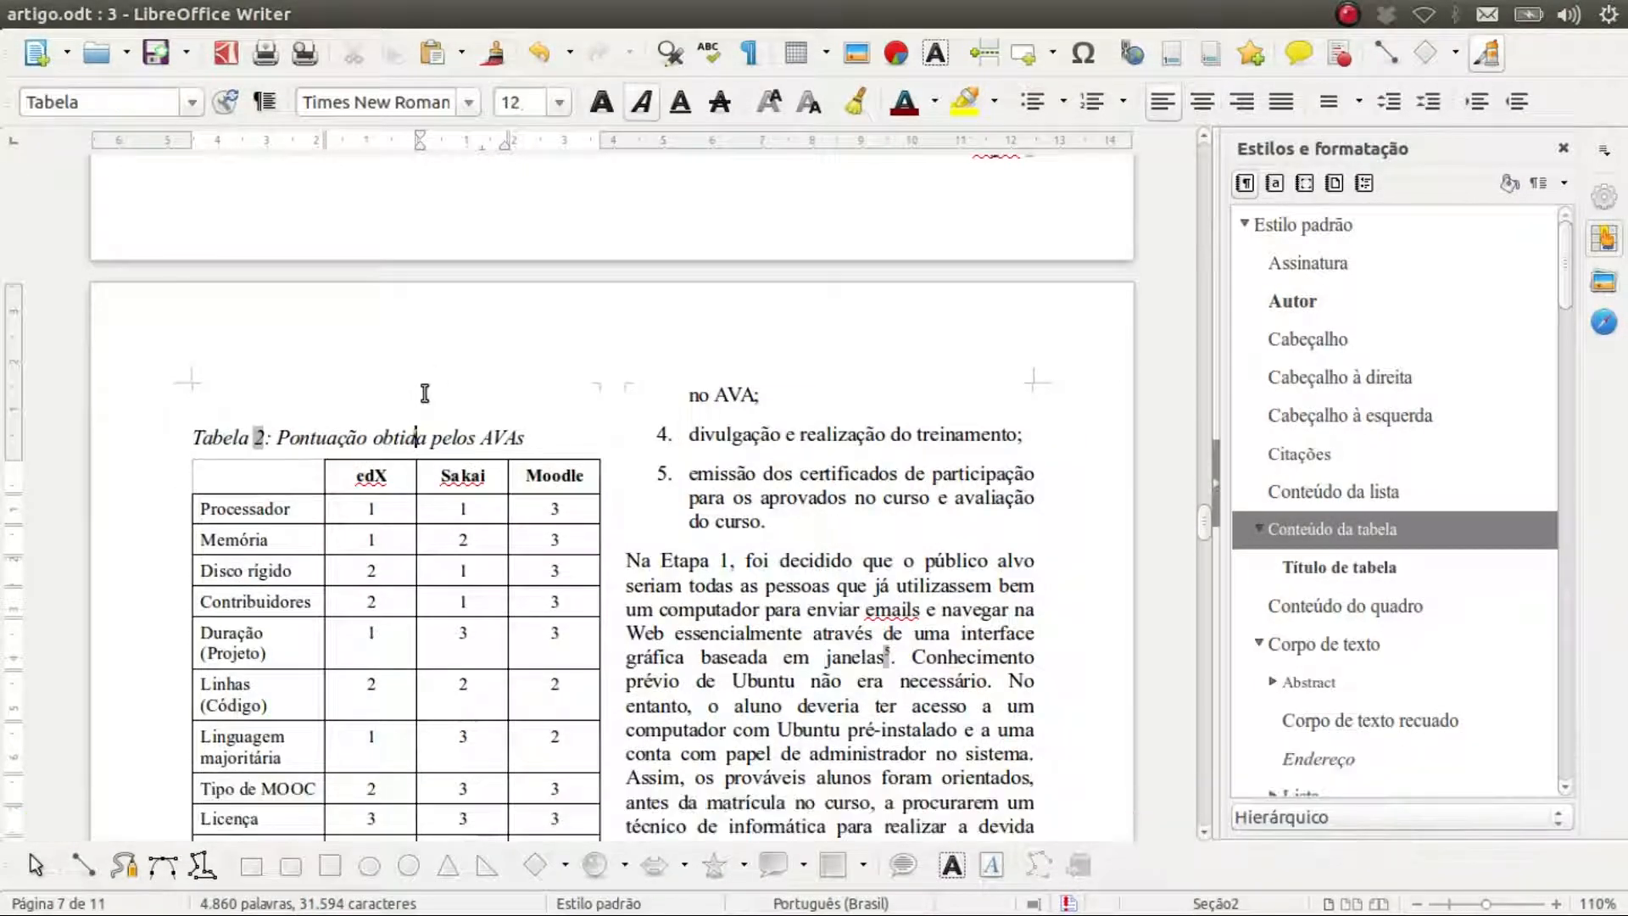
{"action": "left_click", "coordinate": [425, 393]}
{"action": "scroll", "coordinate": [425, 394], "scroll_direction": "up", "scroll_amount": 12}
{"action": "scroll", "coordinate": [424, 393], "scroll_direction": "up", "scroll_amount": 13}
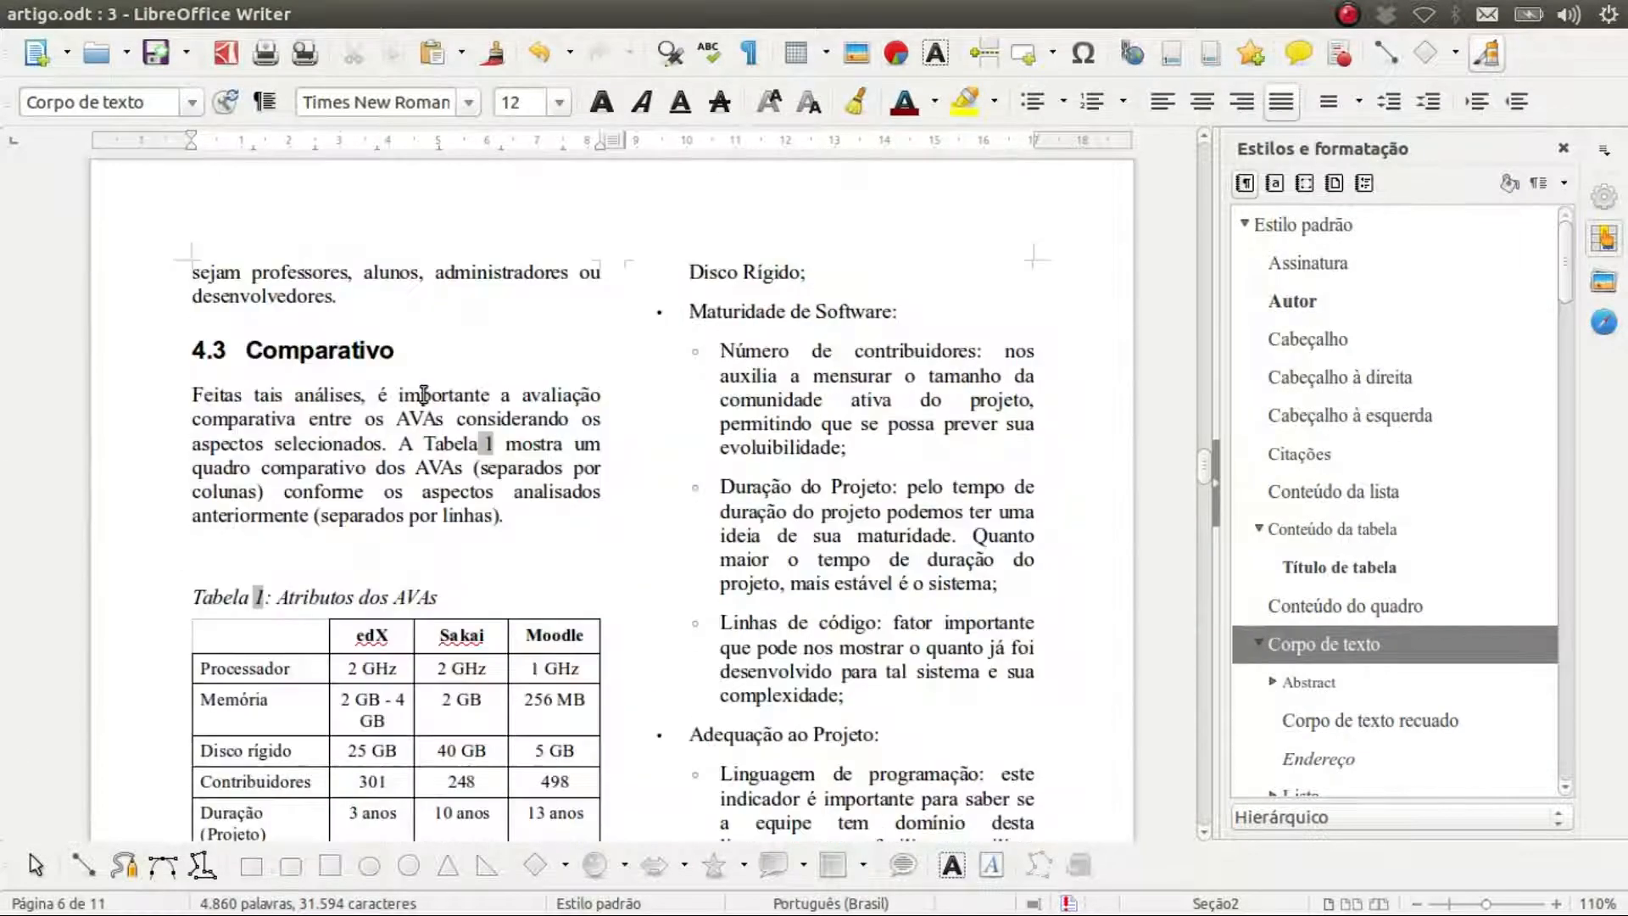
{"action": "scroll", "coordinate": [423, 395], "scroll_direction": "down", "scroll_amount": 3}
{"action": "key", "text": "BackSpace"}
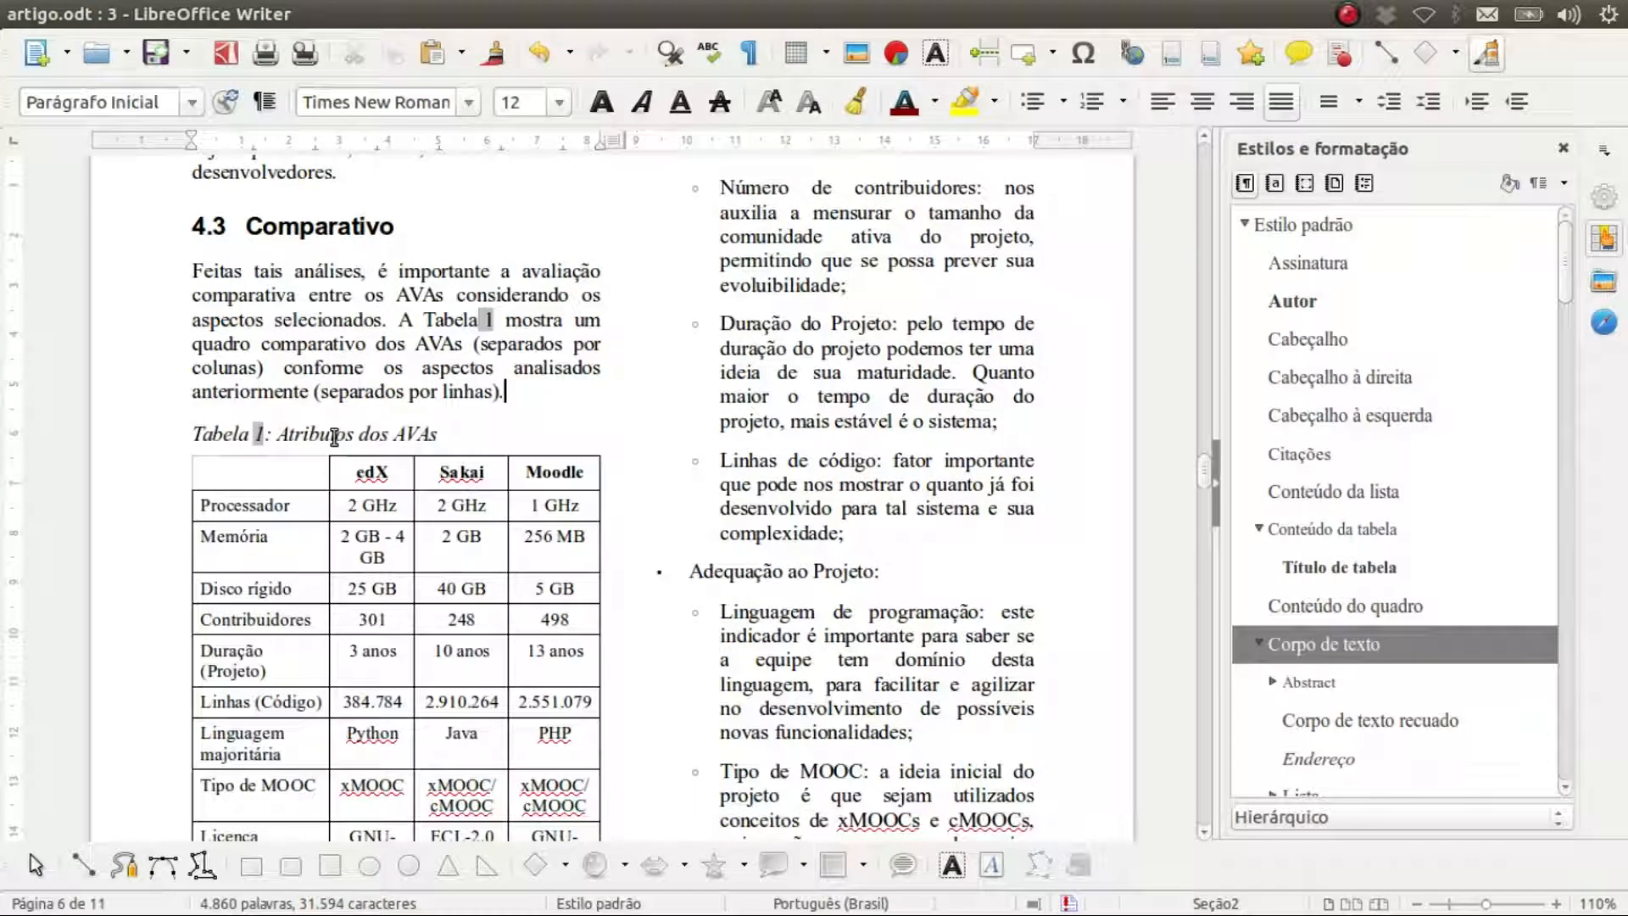
{"action": "key", "text": "ctrl+z"}
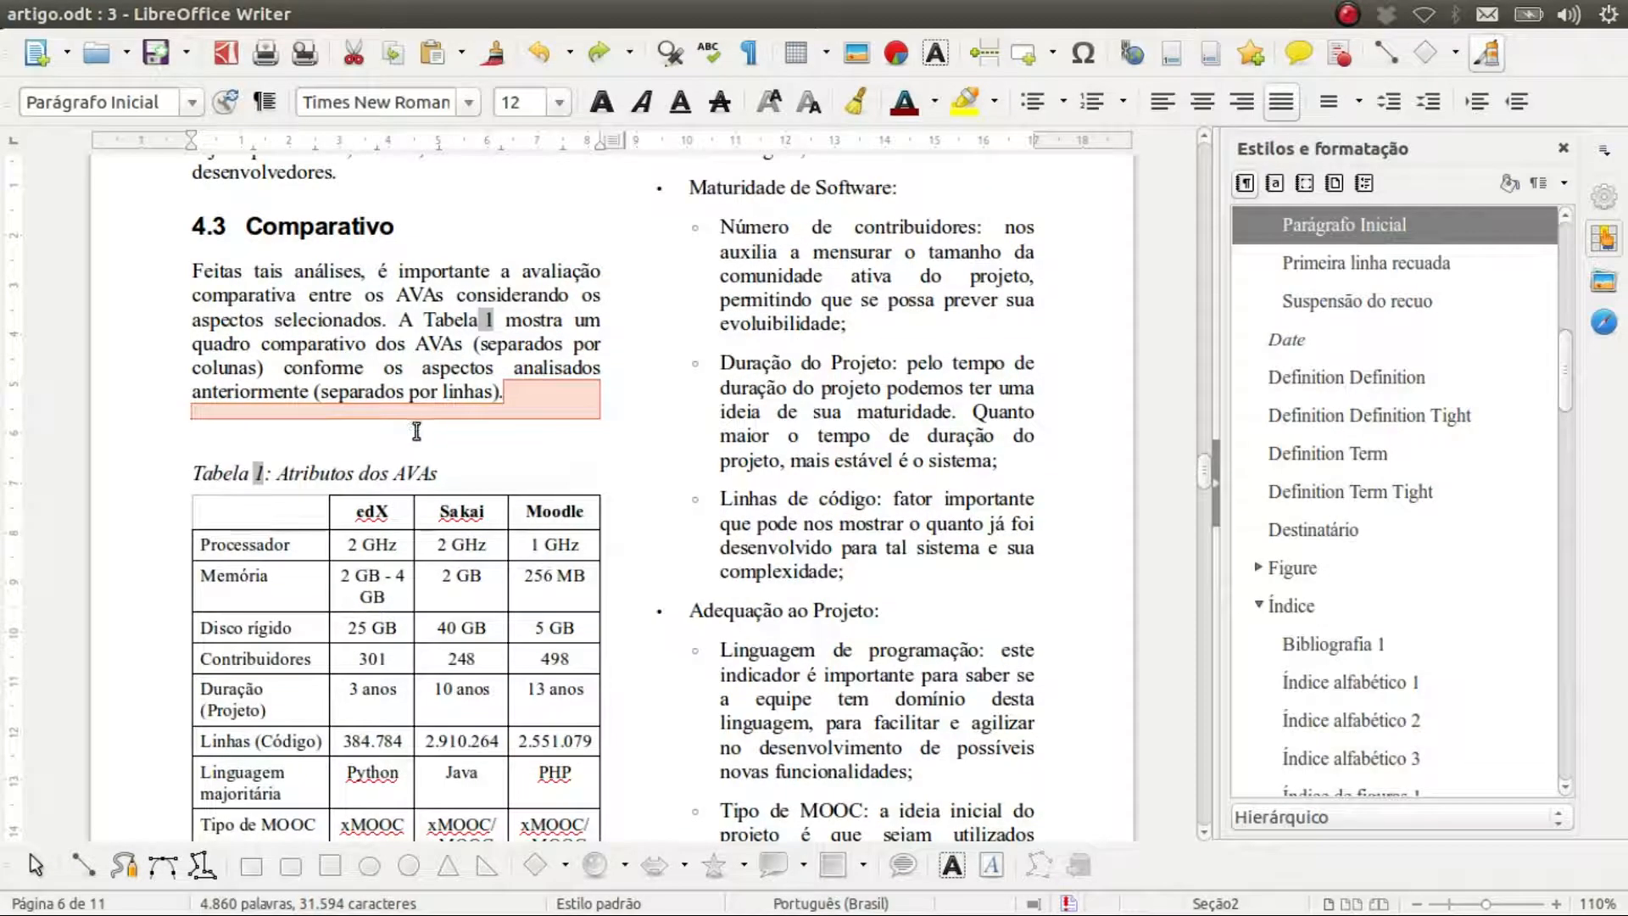
{"action": "left_click", "coordinate": [416, 448]}
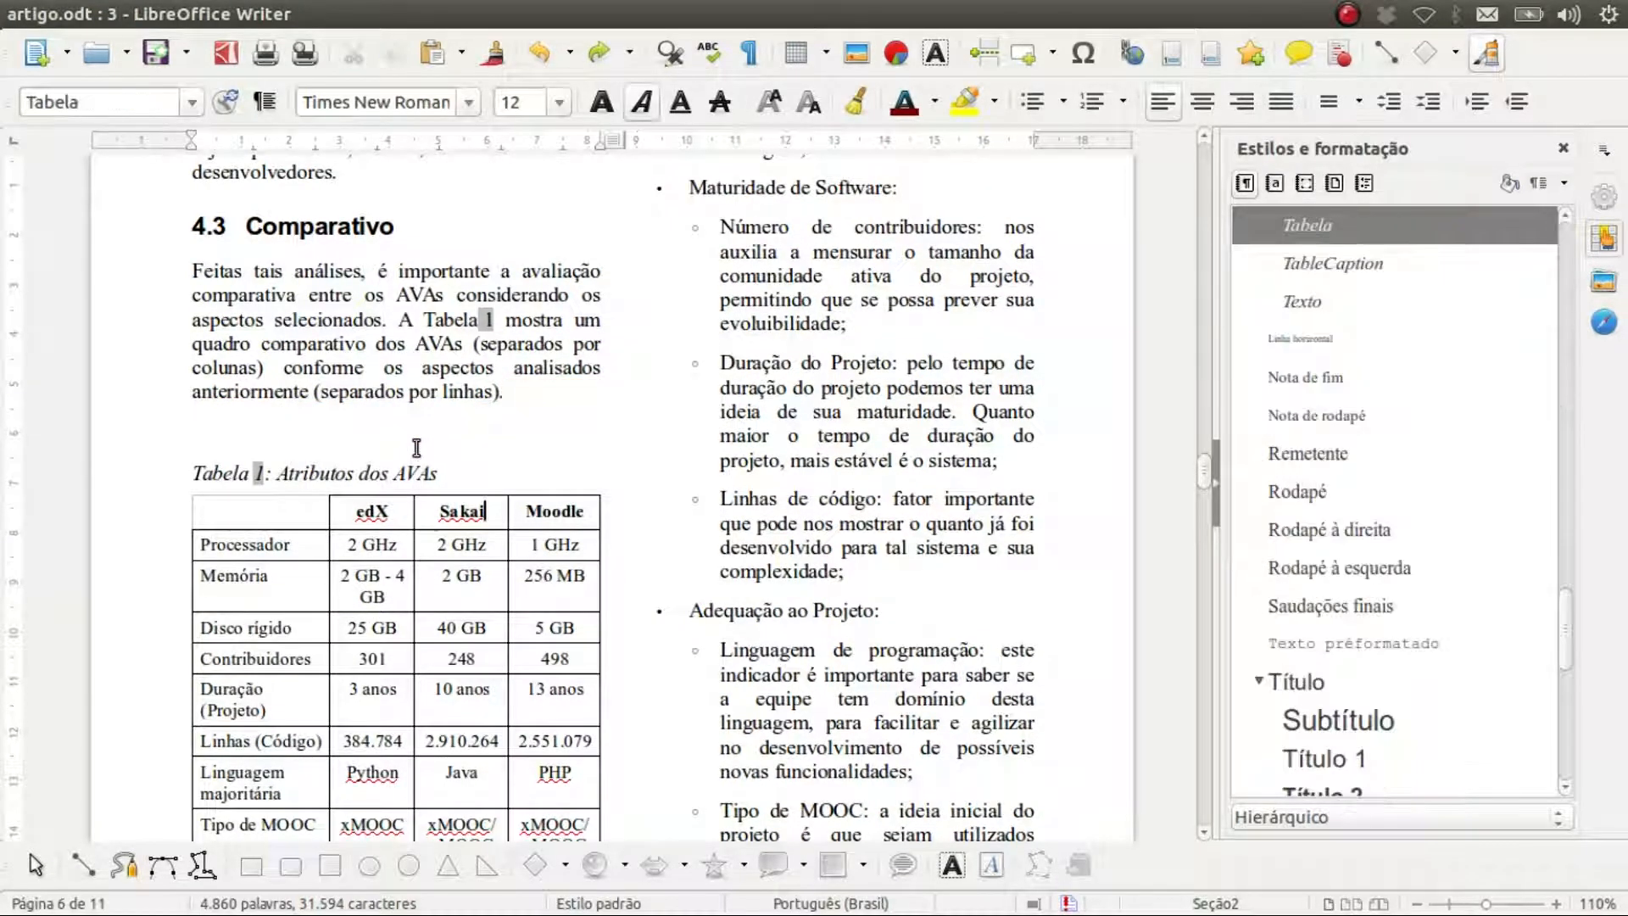
{"action": "key", "text": "Up"}
{"action": "key", "text": "BackSpace"}
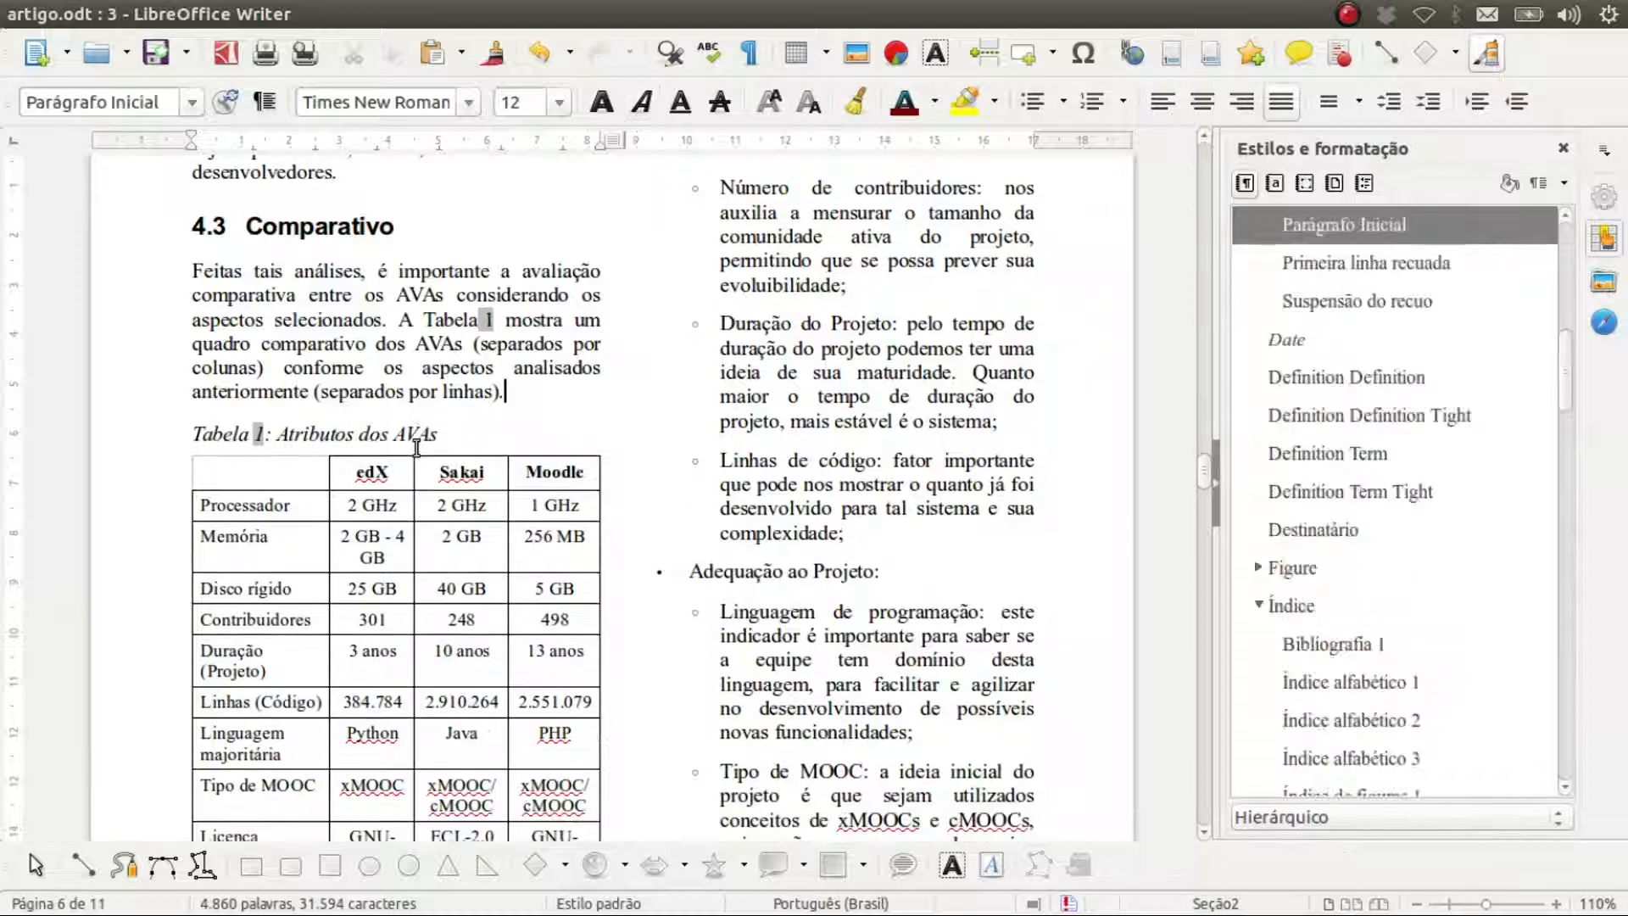
Step: Check the layout of the remaining pages, from Tabela 1 through the figures and Conclusão to the Referências list
{"action": "scroll", "coordinate": [416, 448], "scroll_direction": "down", "scroll_amount": 10}
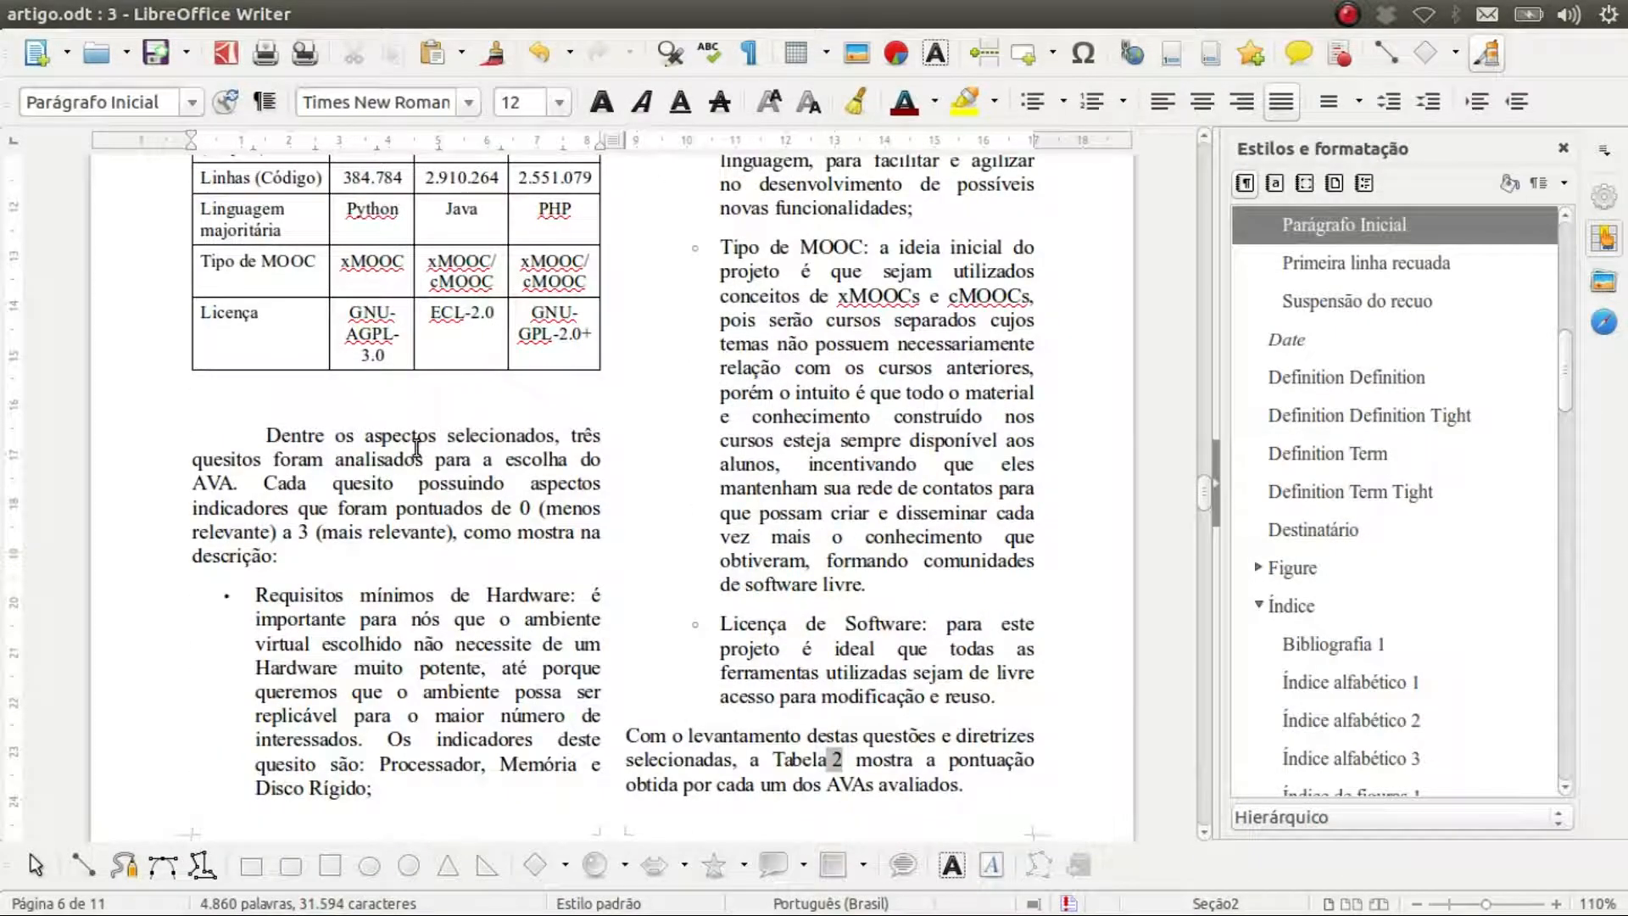
{"action": "scroll", "coordinate": [416, 448], "scroll_direction": "up", "scroll_amount": 10}
{"action": "scroll", "coordinate": [417, 447], "scroll_direction": "down", "scroll_amount": 15}
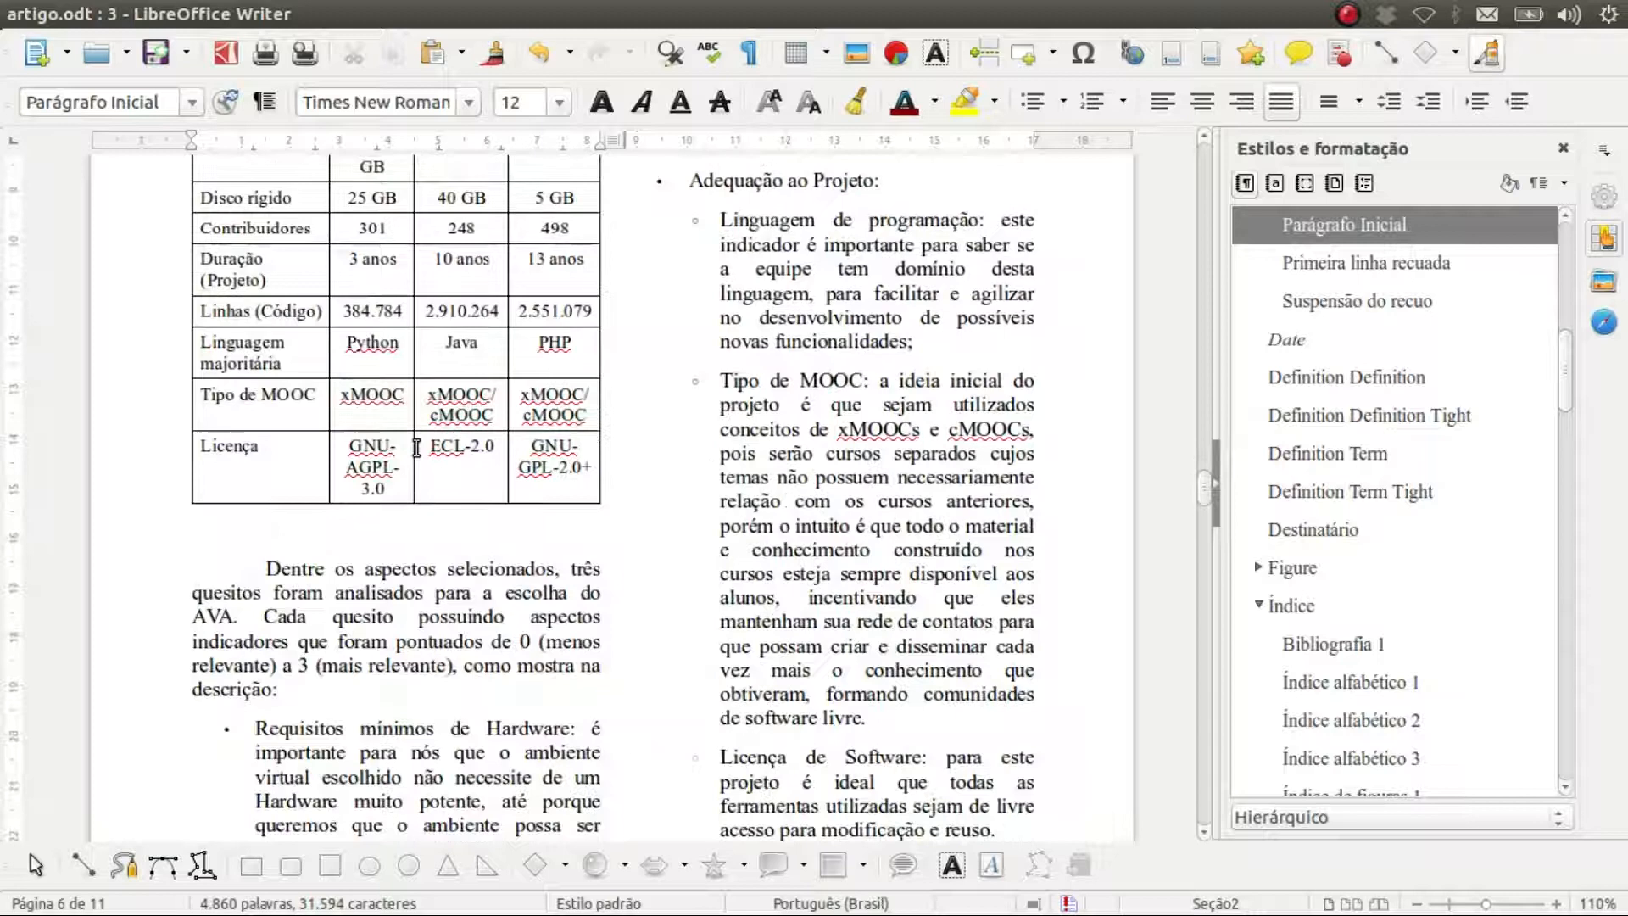
{"action": "scroll", "coordinate": [416, 448], "scroll_direction": "down", "scroll_amount": 14}
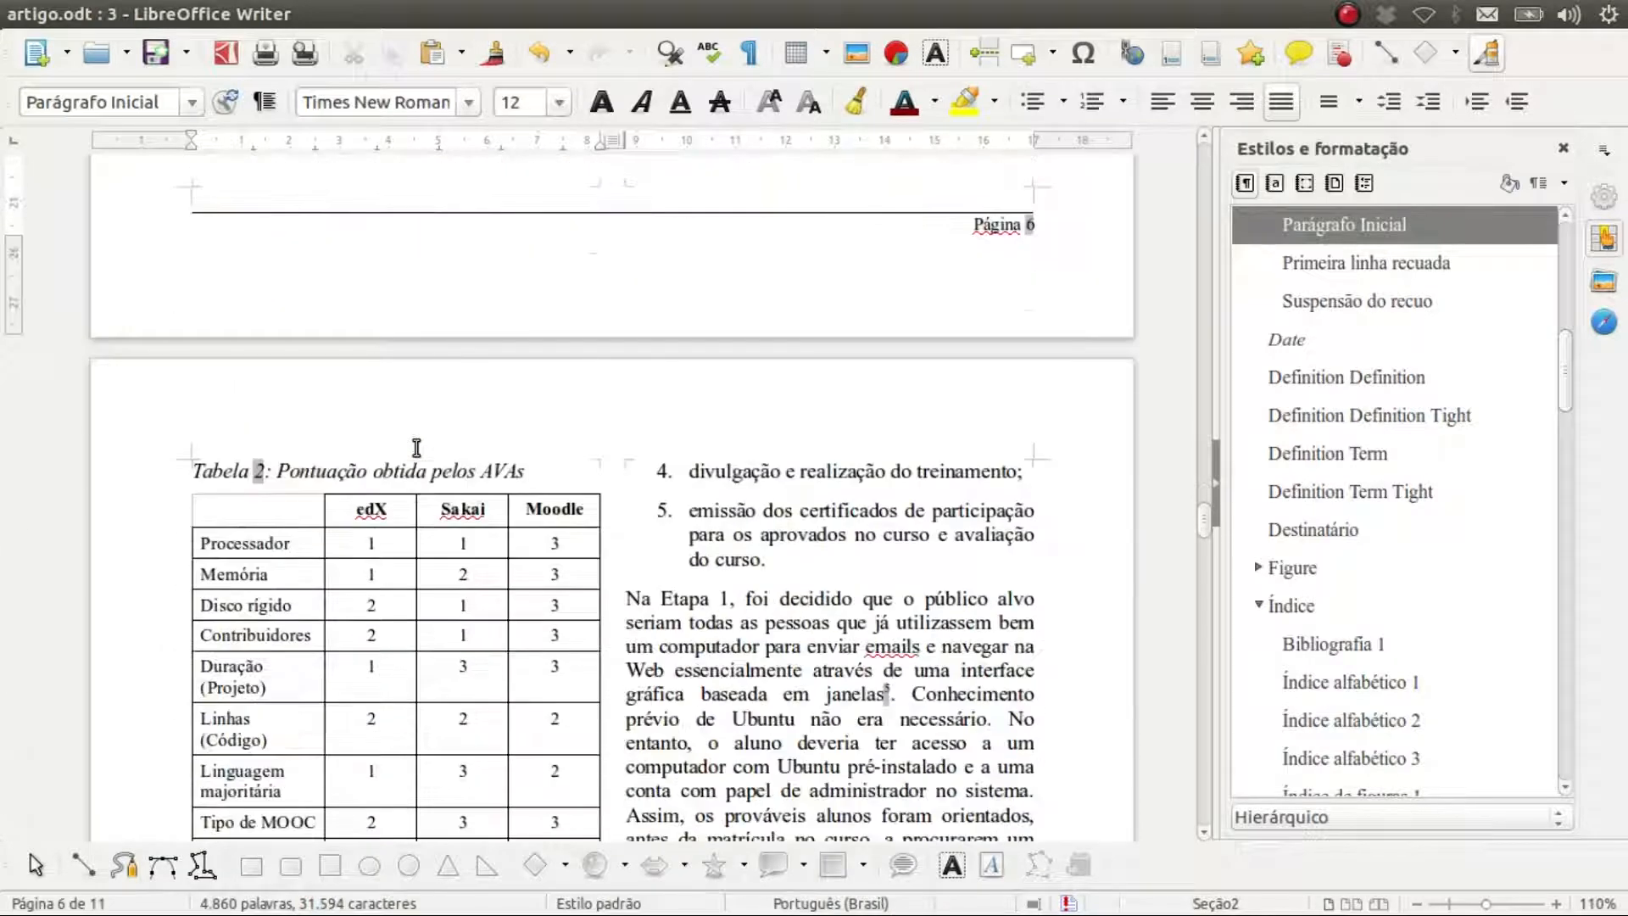
{"action": "scroll", "coordinate": [417, 448], "scroll_direction": "down", "scroll_amount": 10}
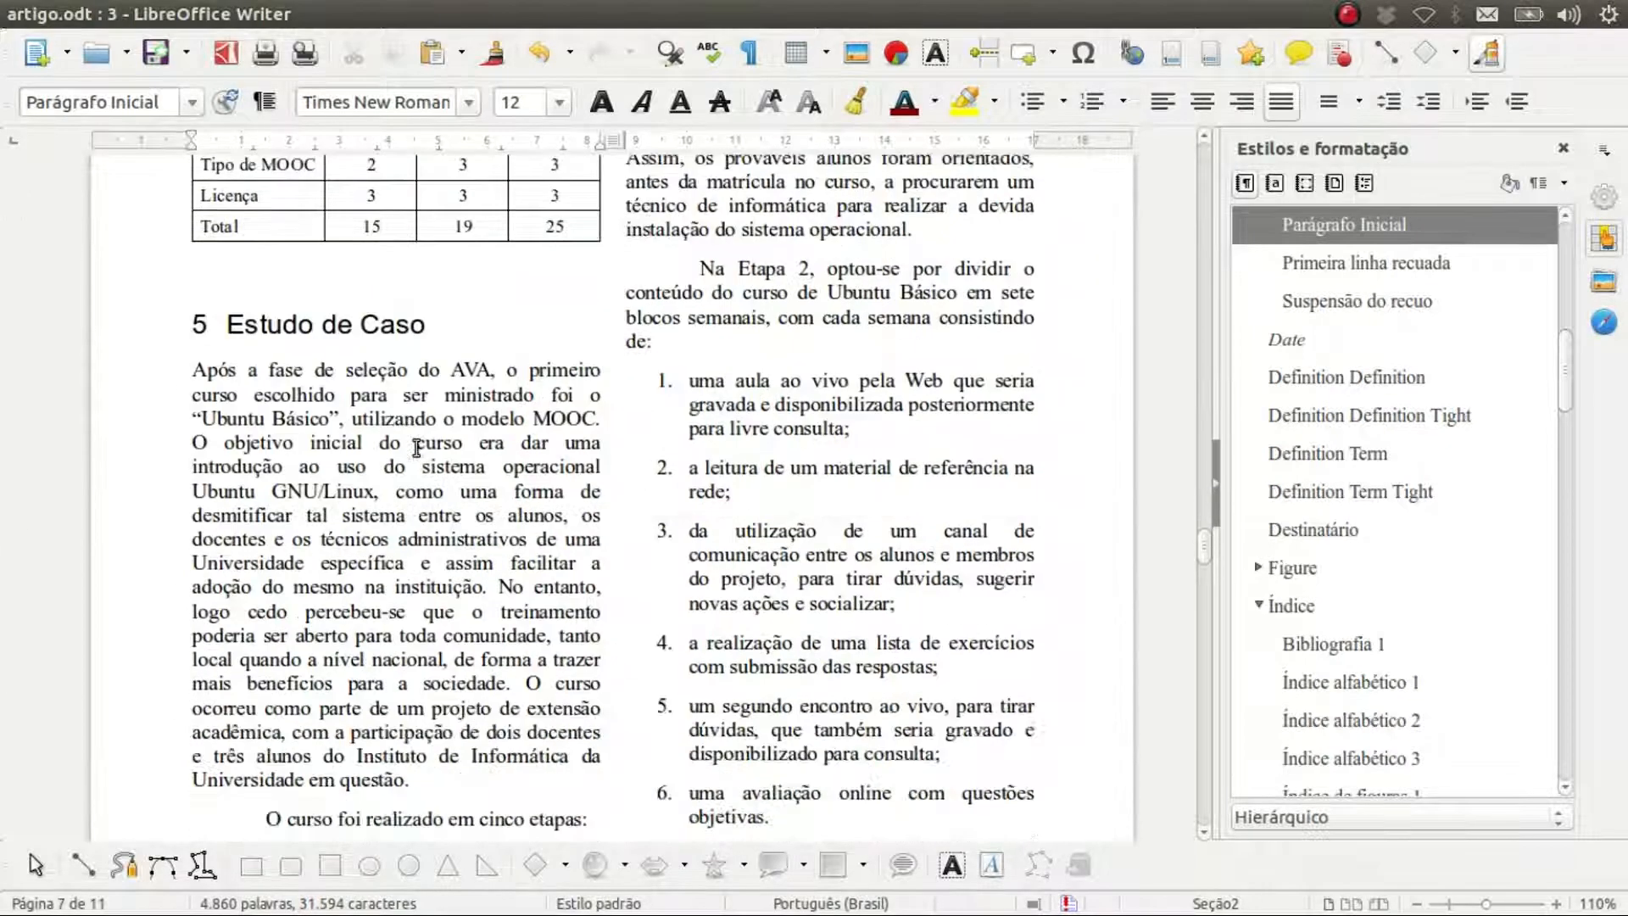
{"action": "scroll", "coordinate": [416, 447], "scroll_direction": "down", "scroll_amount": 15}
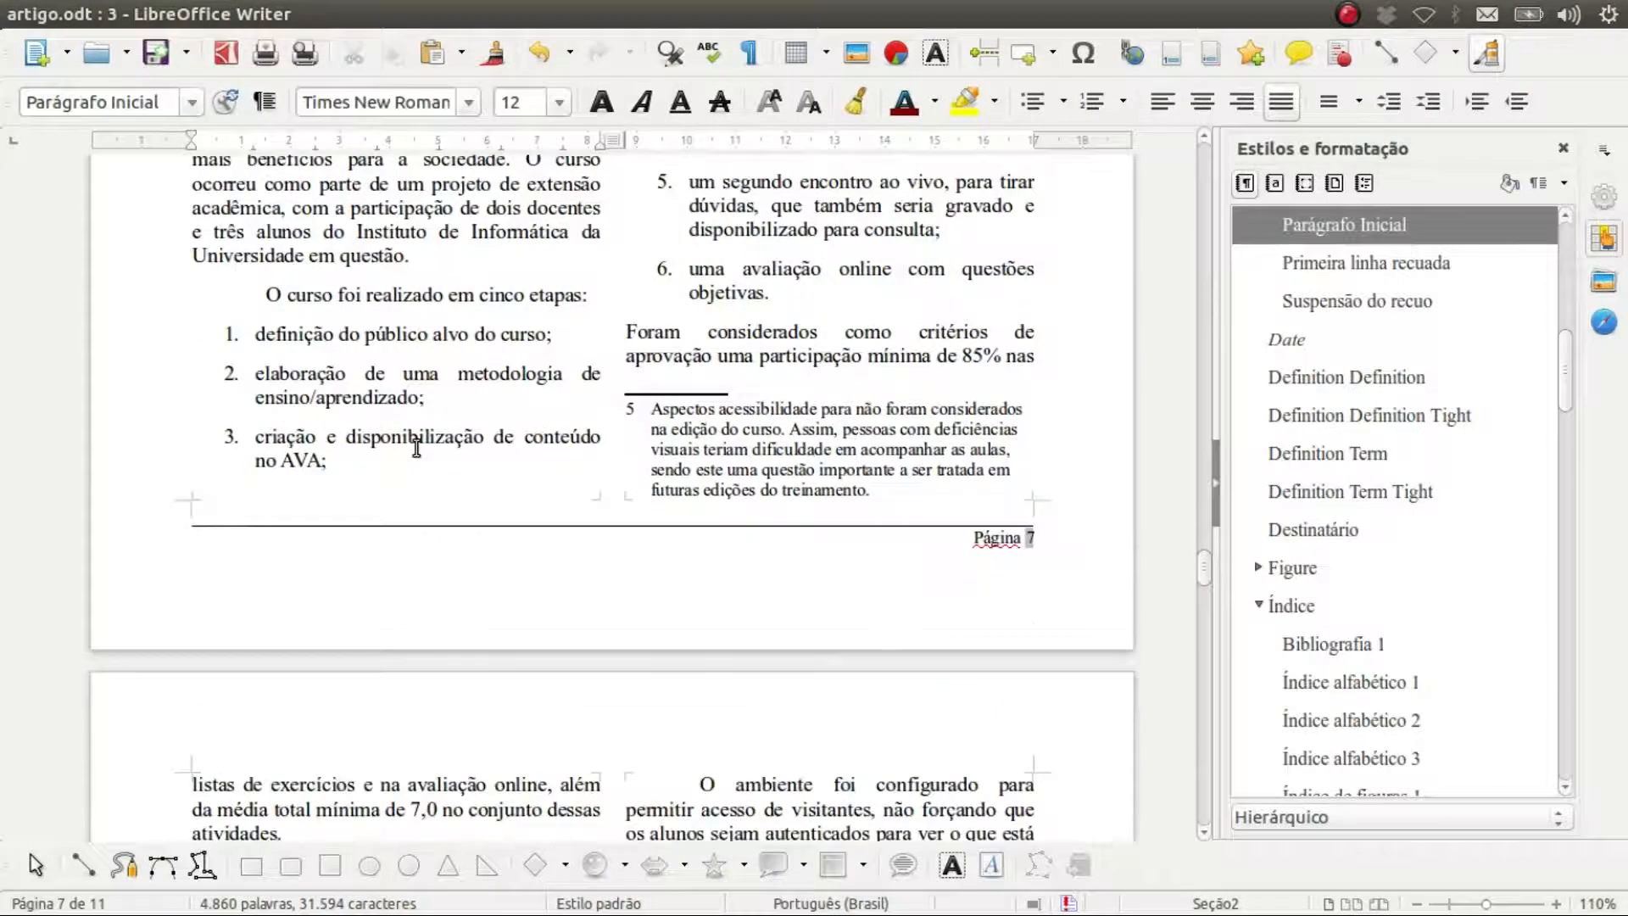
{"action": "scroll", "coordinate": [416, 448], "scroll_direction": "down", "scroll_amount": 15}
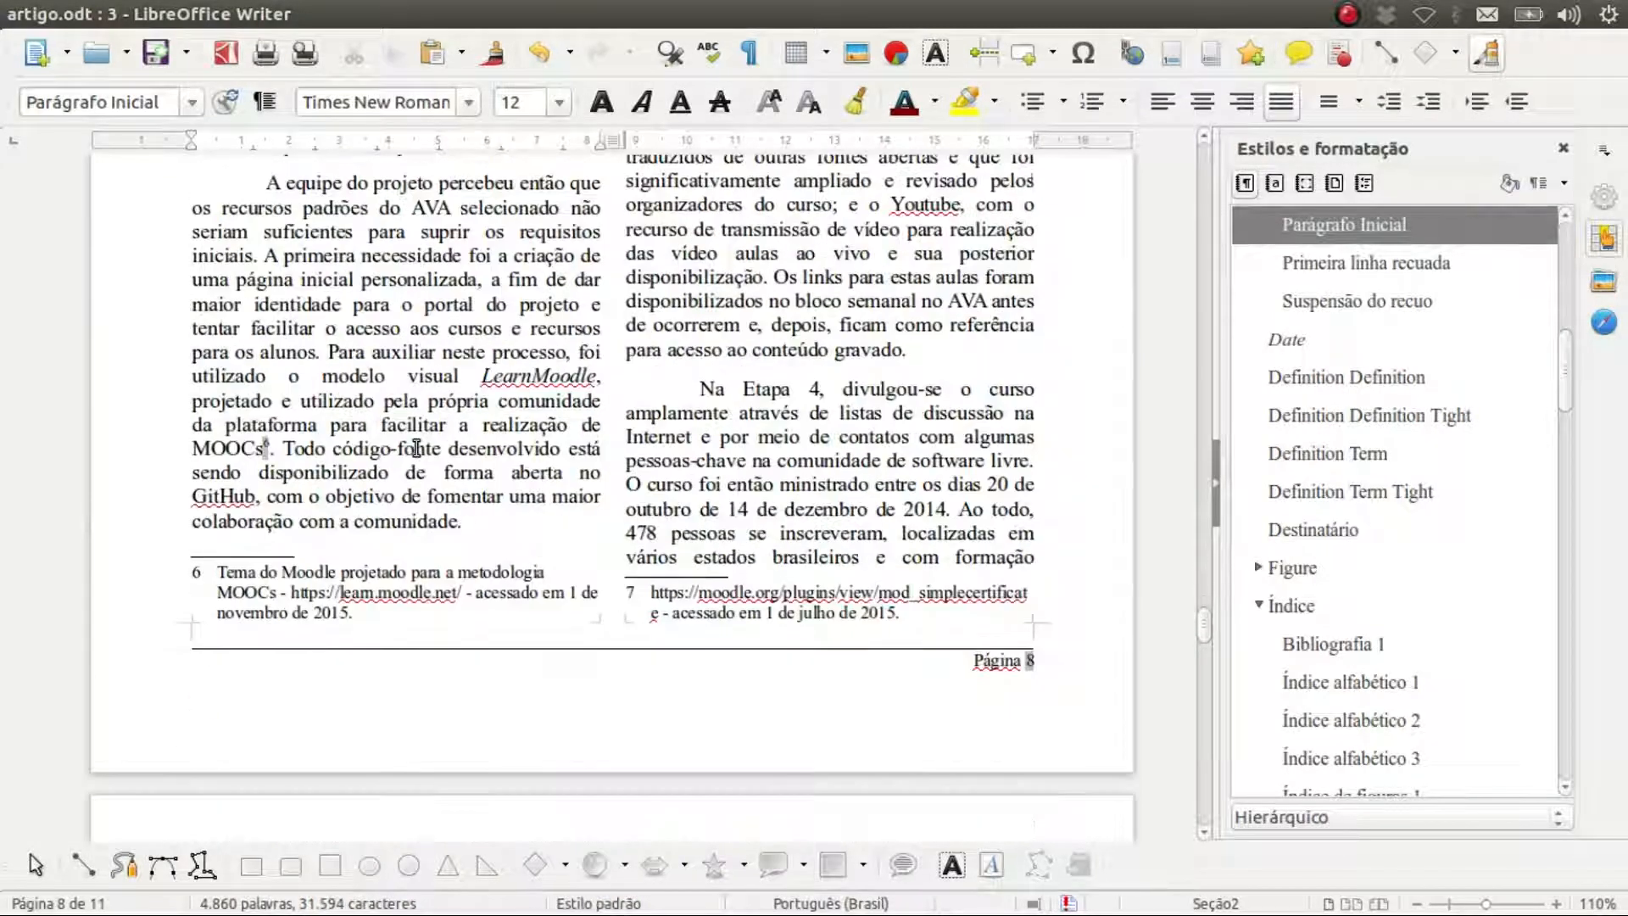
{"action": "scroll", "coordinate": [417, 448], "scroll_direction": "down", "scroll_amount": 1}
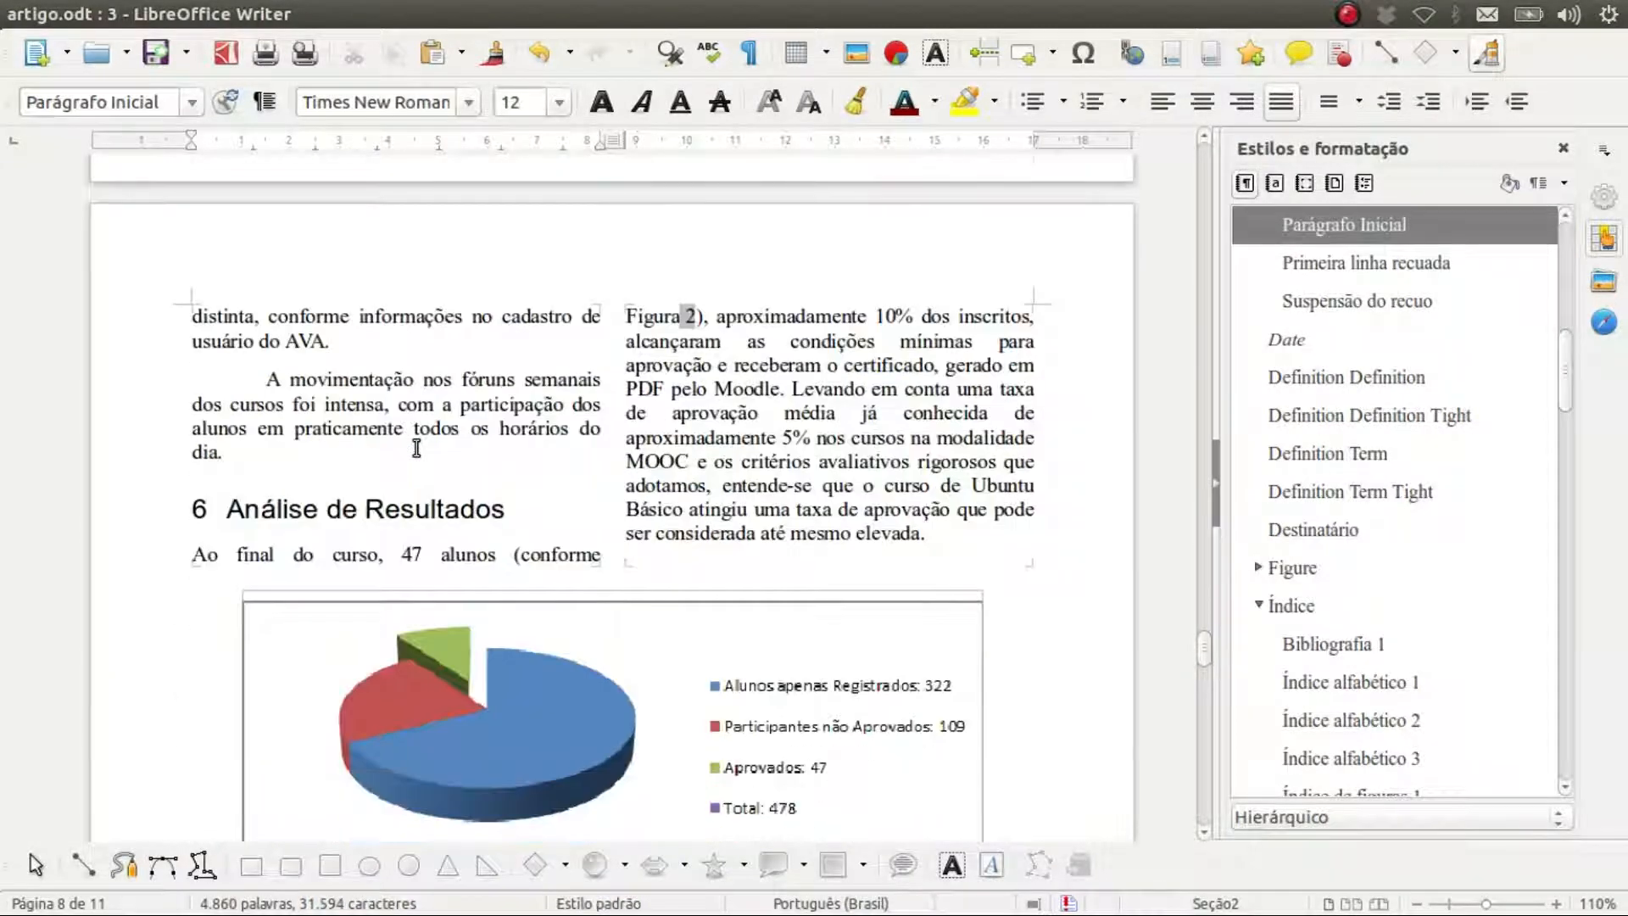
{"action": "scroll", "coordinate": [416, 447], "scroll_direction": "down", "scroll_amount": 2}
{"action": "scroll", "coordinate": [416, 448], "scroll_direction": "down", "scroll_amount": 20}
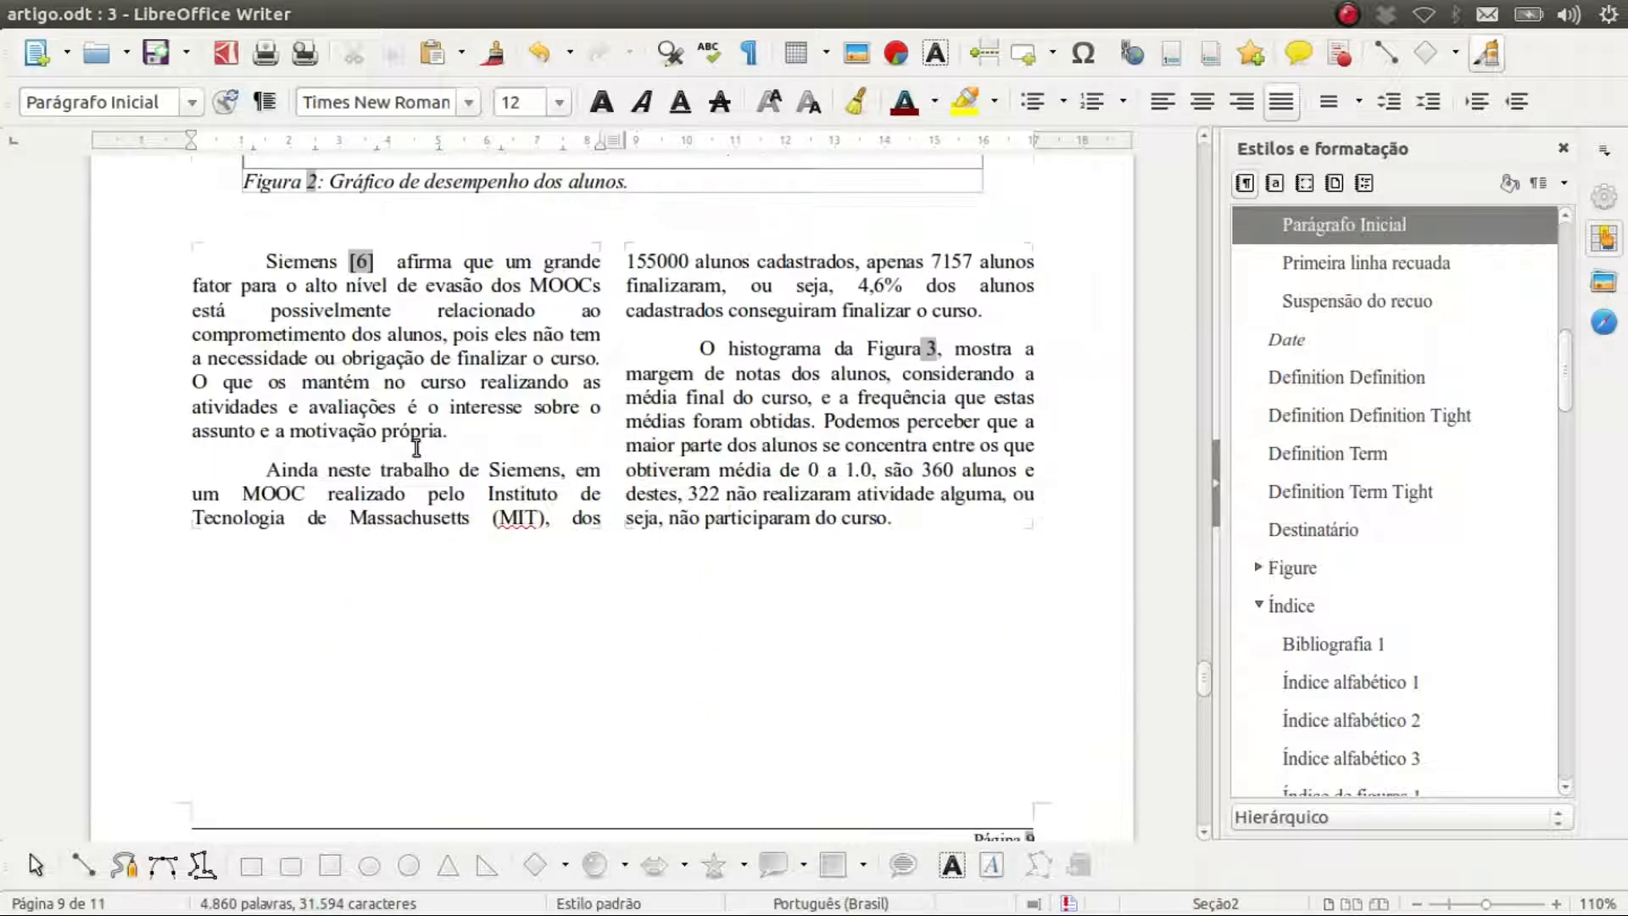
{"action": "scroll", "coordinate": [416, 448], "scroll_direction": "down", "scroll_amount": 8}
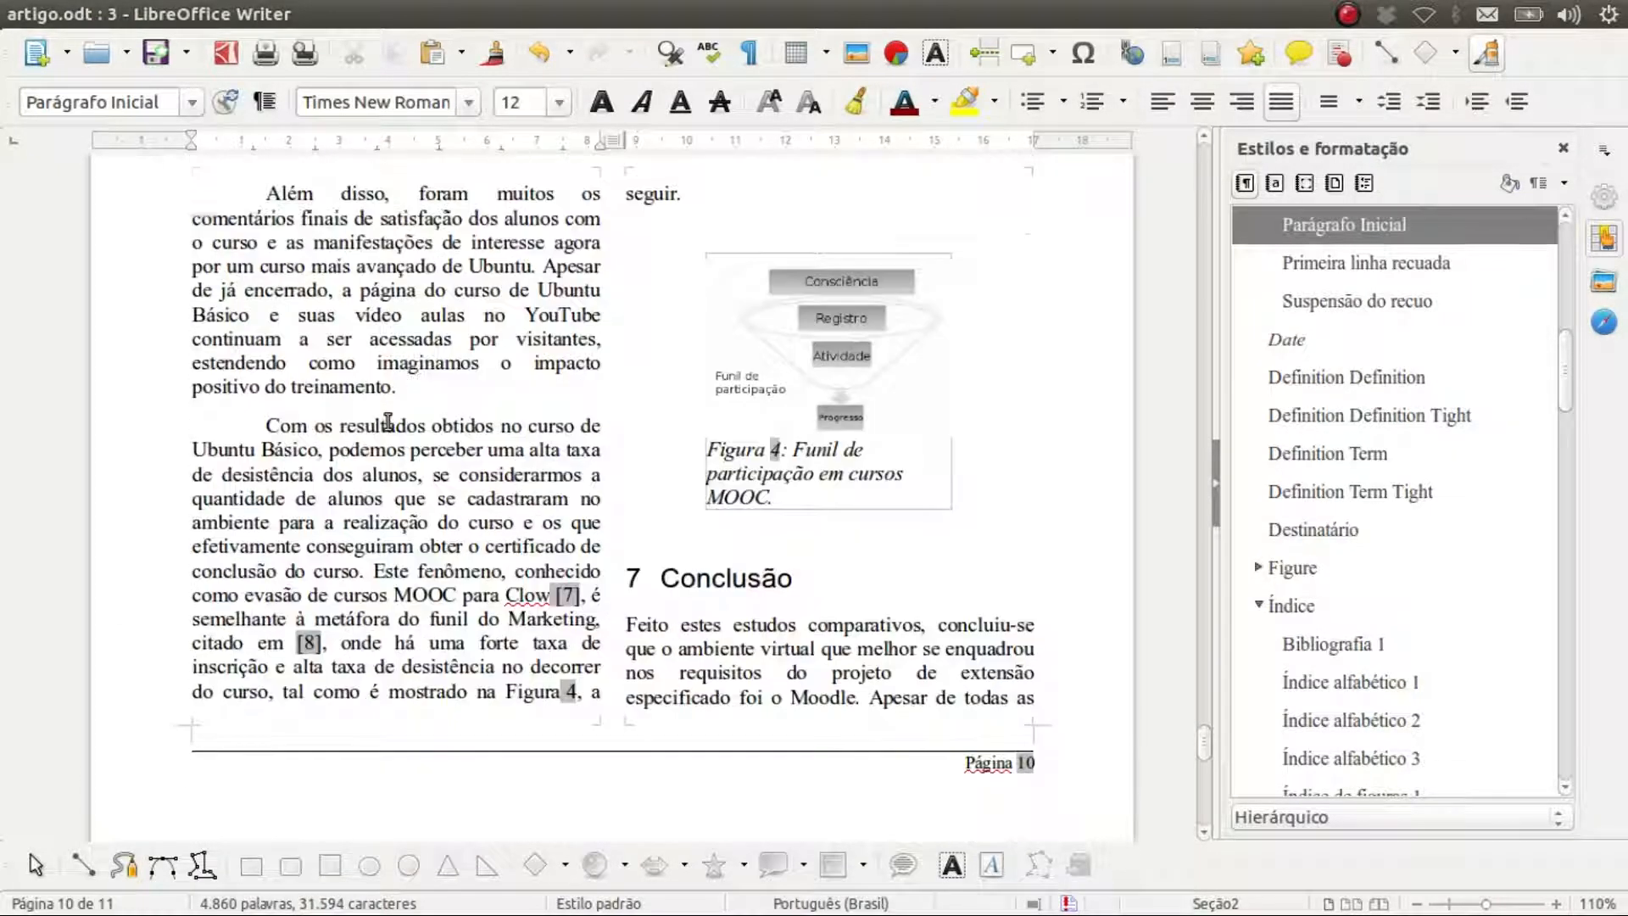
{"action": "scroll", "coordinate": [388, 421], "scroll_direction": "down", "scroll_amount": 12}
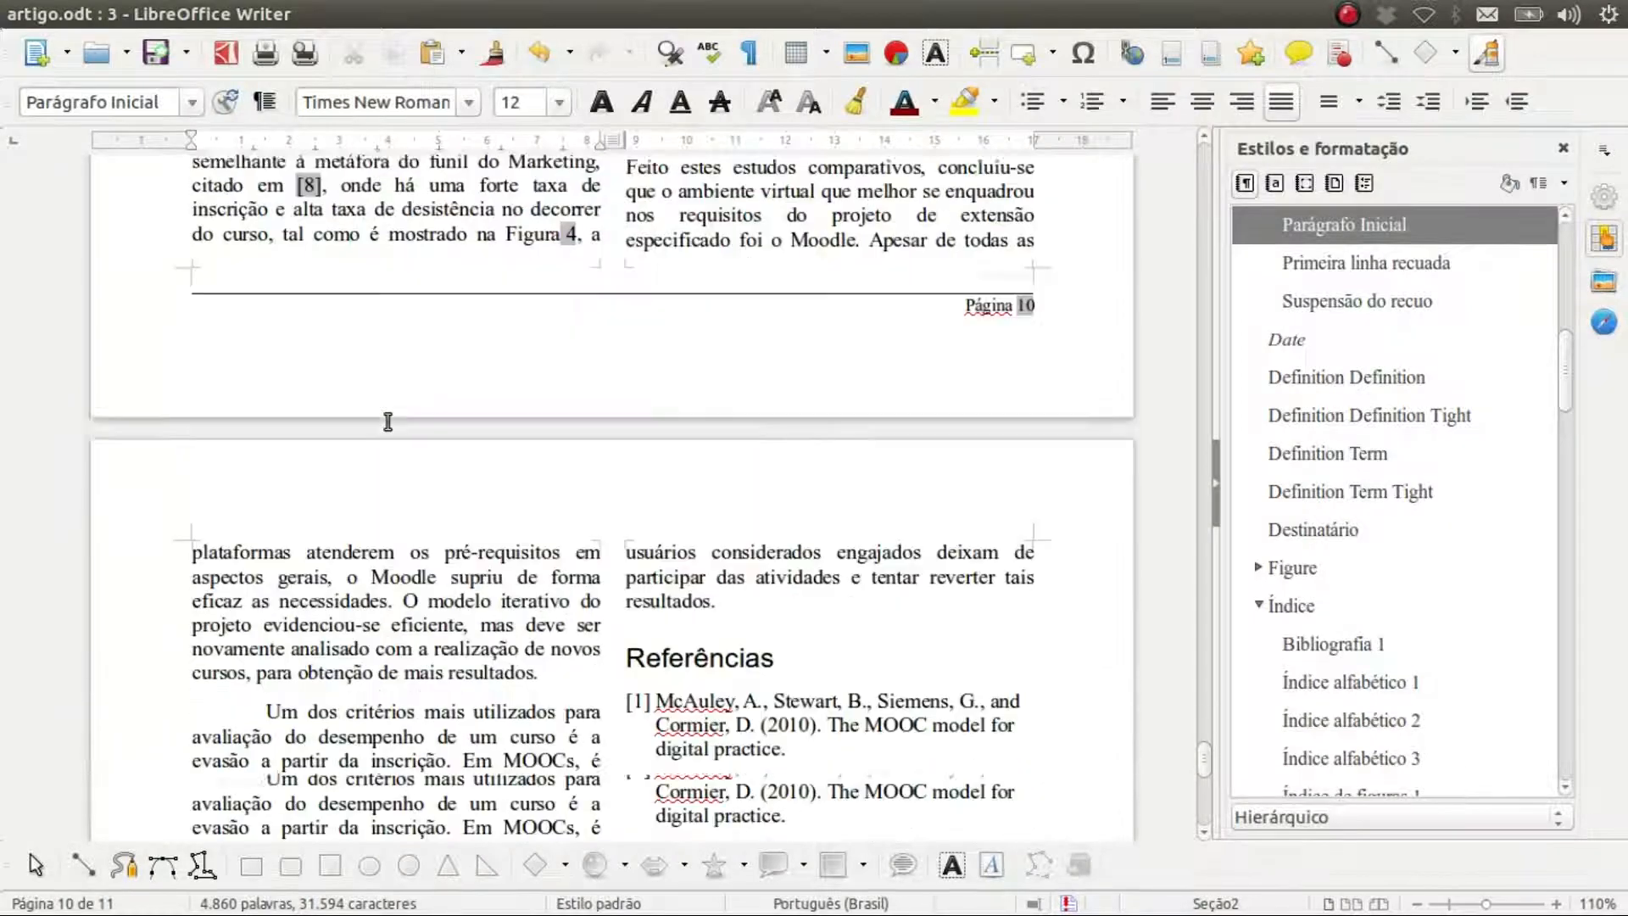
{"action": "scroll", "coordinate": [388, 422], "scroll_direction": "down", "scroll_amount": 8}
{"action": "scroll", "coordinate": [388, 422], "scroll_direction": "up", "scroll_amount": 8}
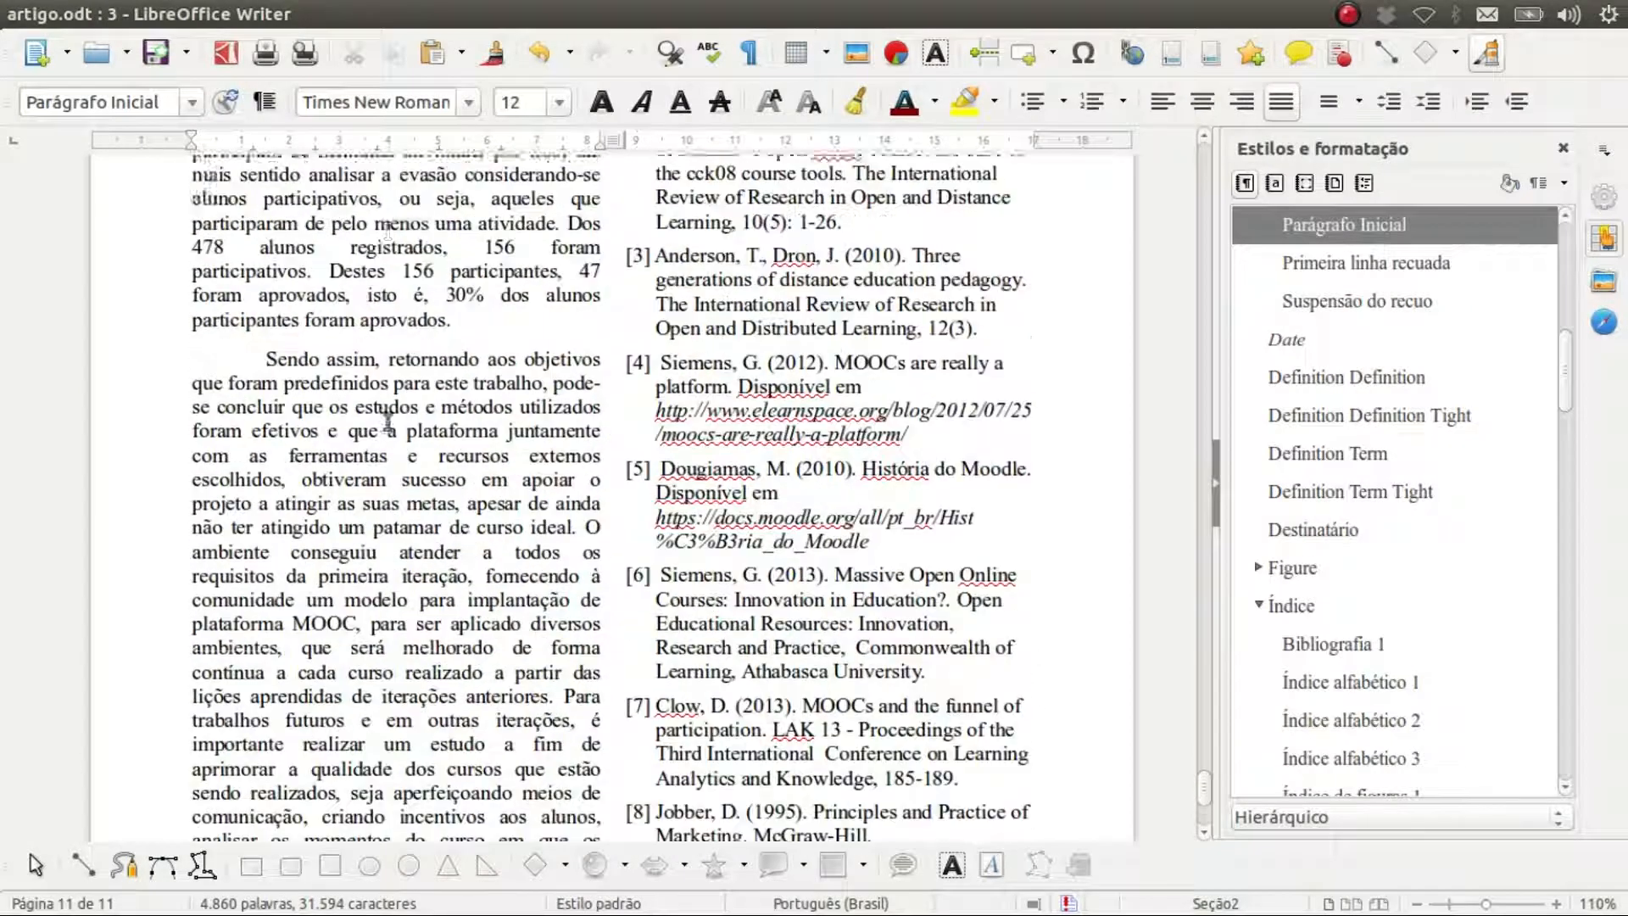
Step: Save the article document
{"action": "left_click", "coordinate": [155, 53]}
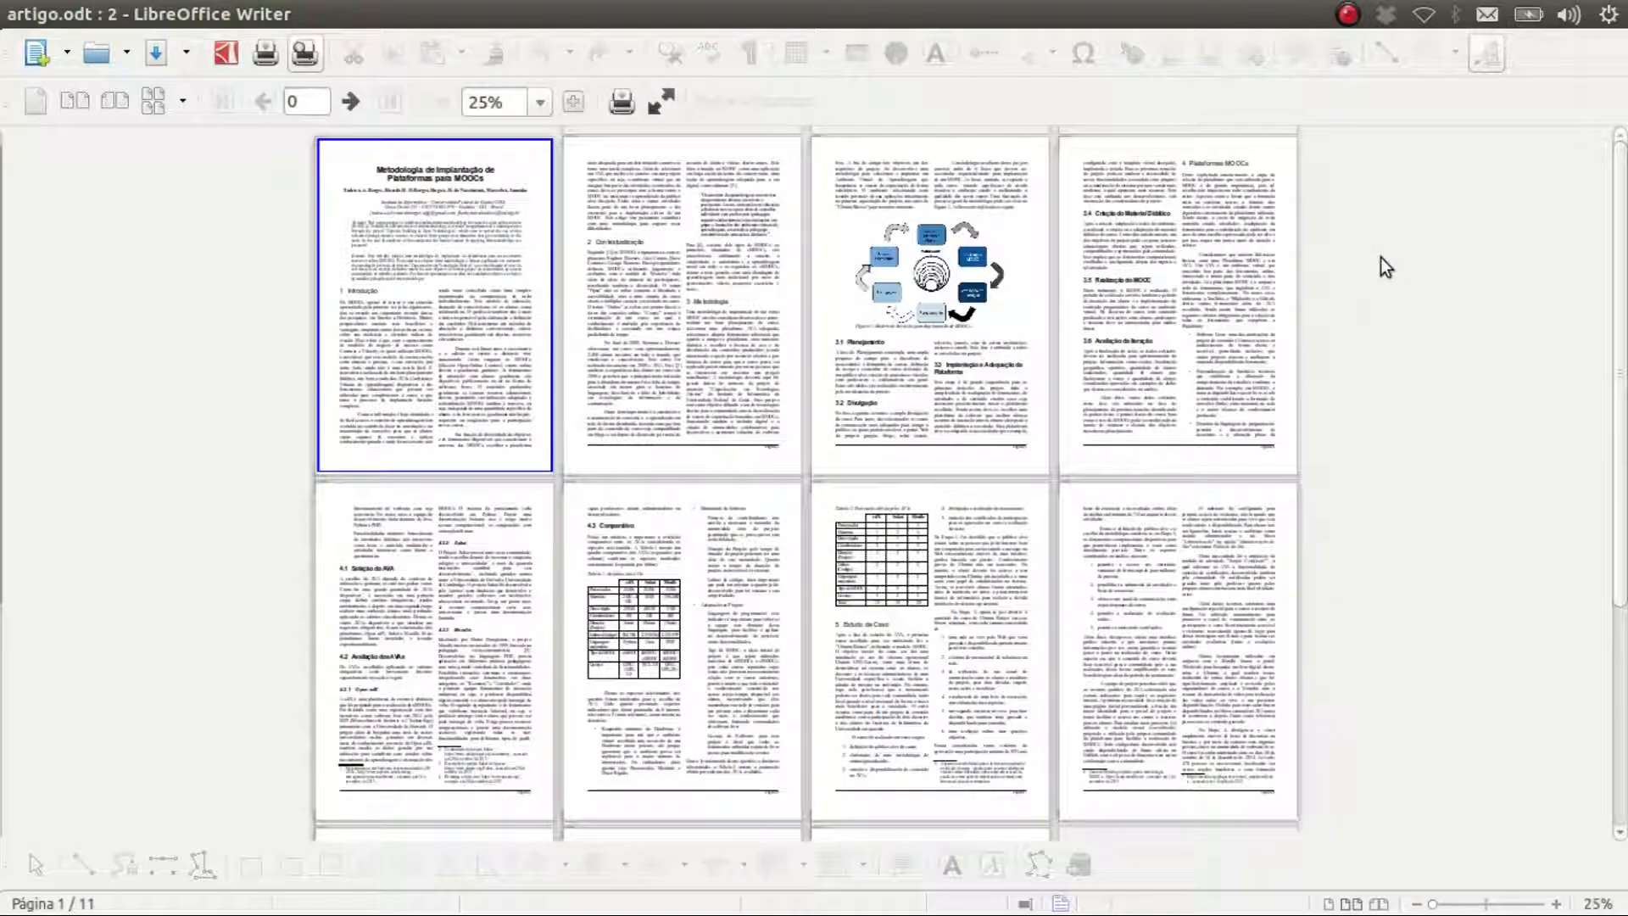